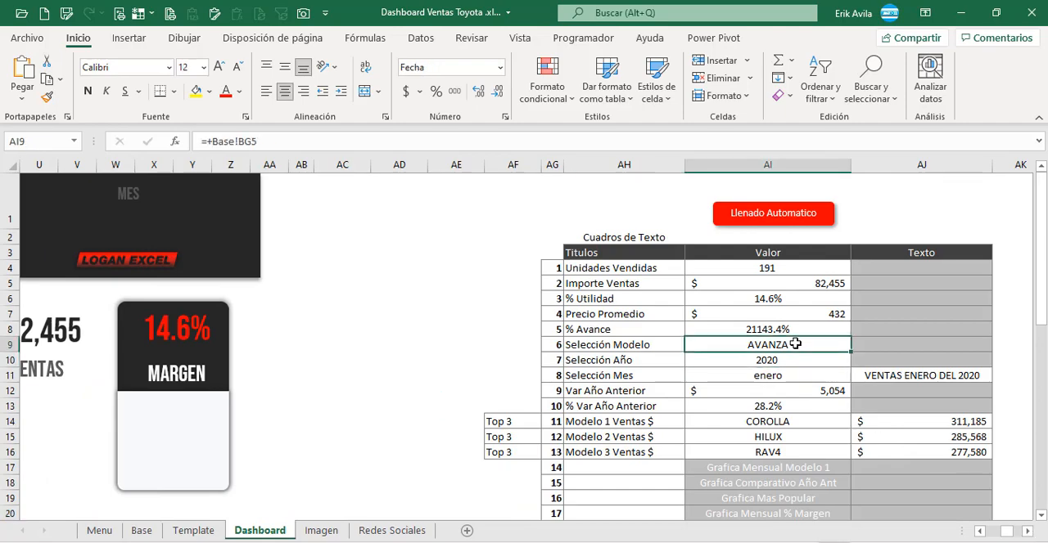
Step: Examine the year, month and sales title cells AI10, AI11 and AJ11 that feed the dashboard subtitle
left_click(753, 361)
left_click(827, 376)
left_click(920, 376)
left_click(982, 531)
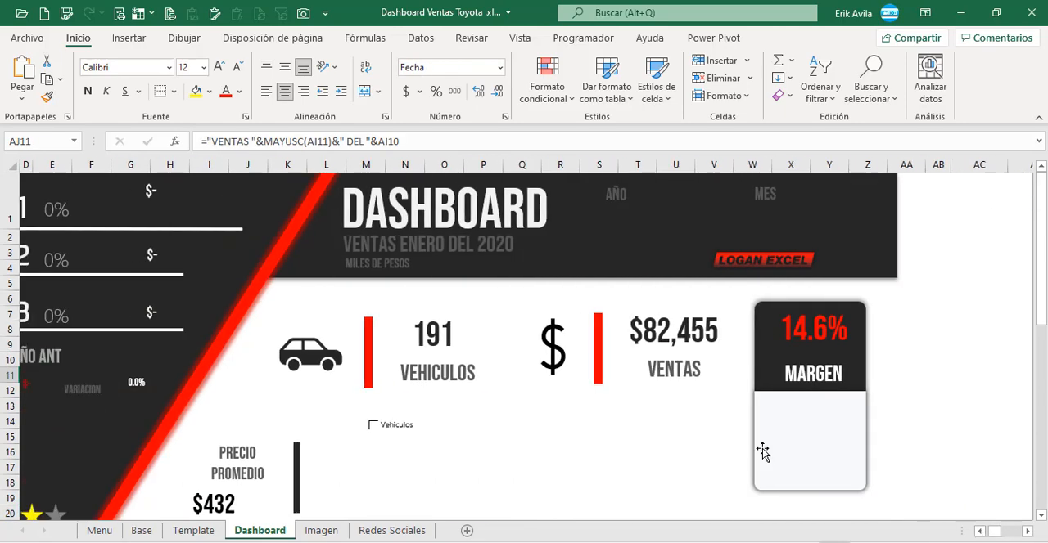
Step: Begin a cell-link formula for the subtitle text box under the DASHBOARD heading
left_click(451, 244)
left_click(224, 141)
type("=")
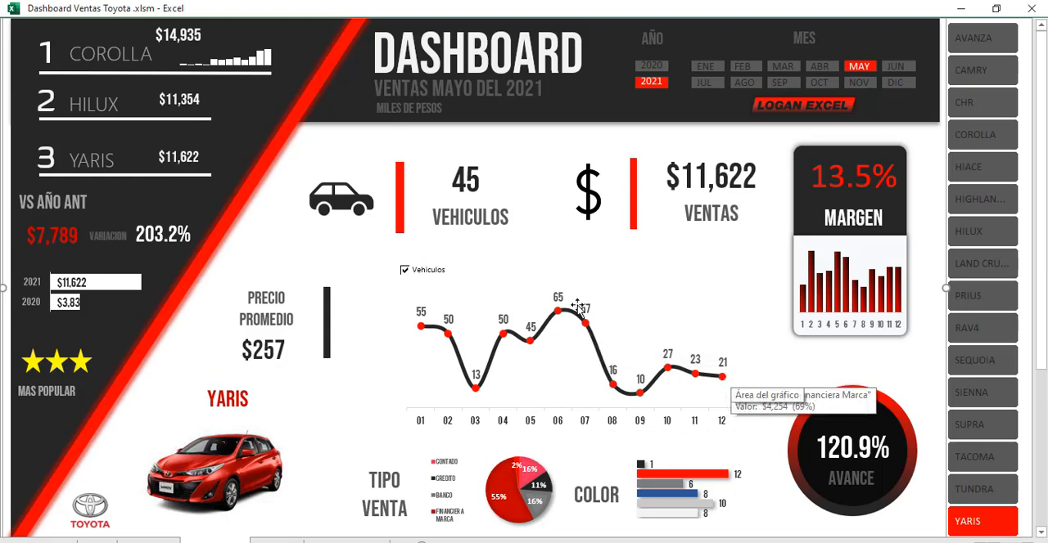
Step: Turn off the Vehiculos option so the monthly line chart plots sales amounts
left_click(692, 275)
left_click(404, 269)
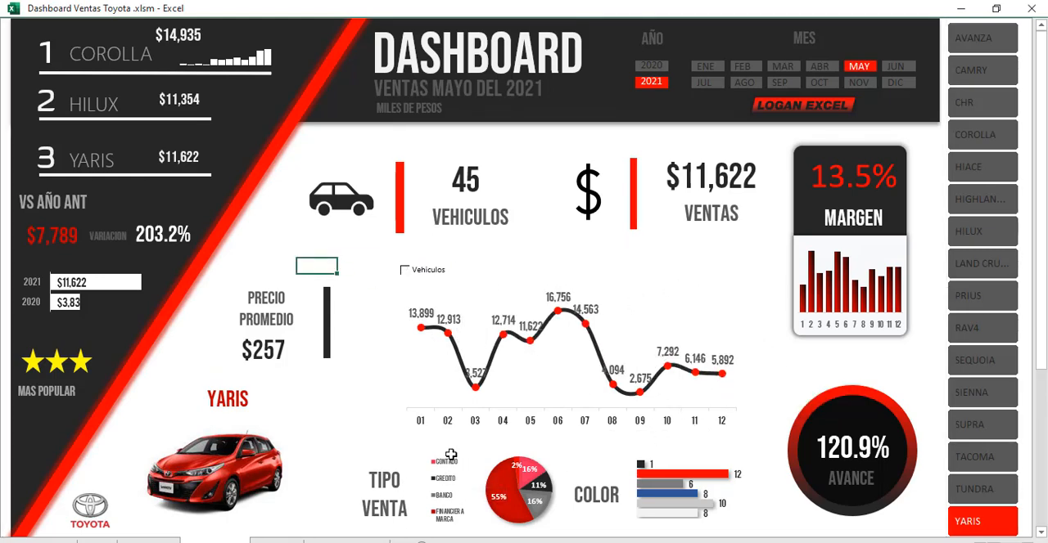
left_click(330, 403)
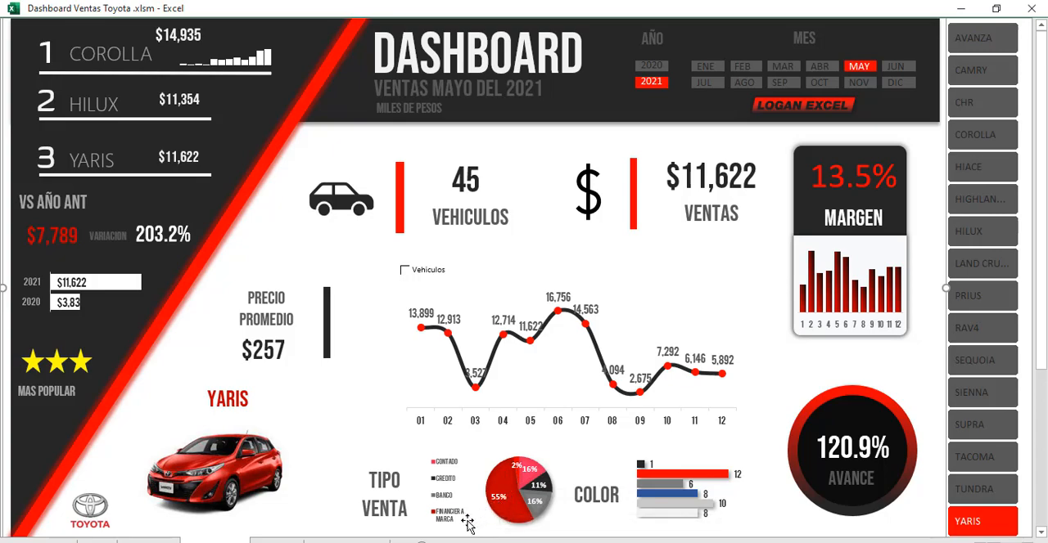
Step: Filter the December 2020 dashboard by the Corolla, CHR, Land Cruiser and Prius models in turn
left_click(967, 131)
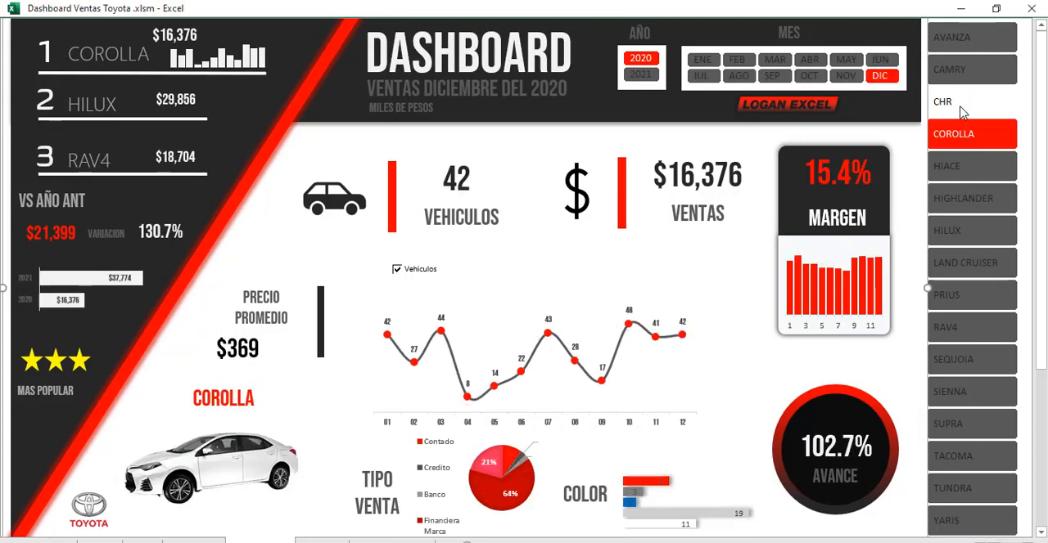
left_click(961, 105)
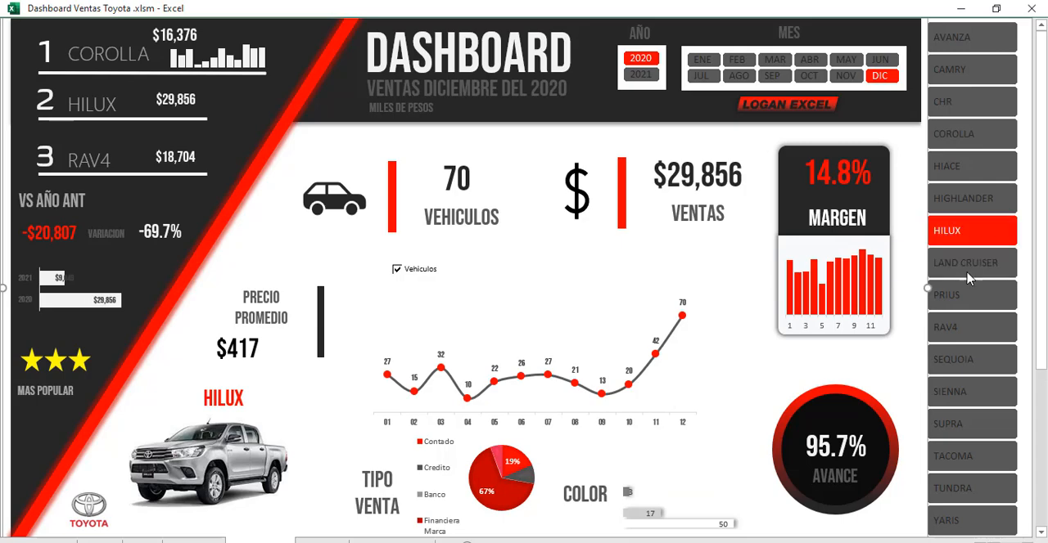
left_click(964, 263)
left_click(947, 300)
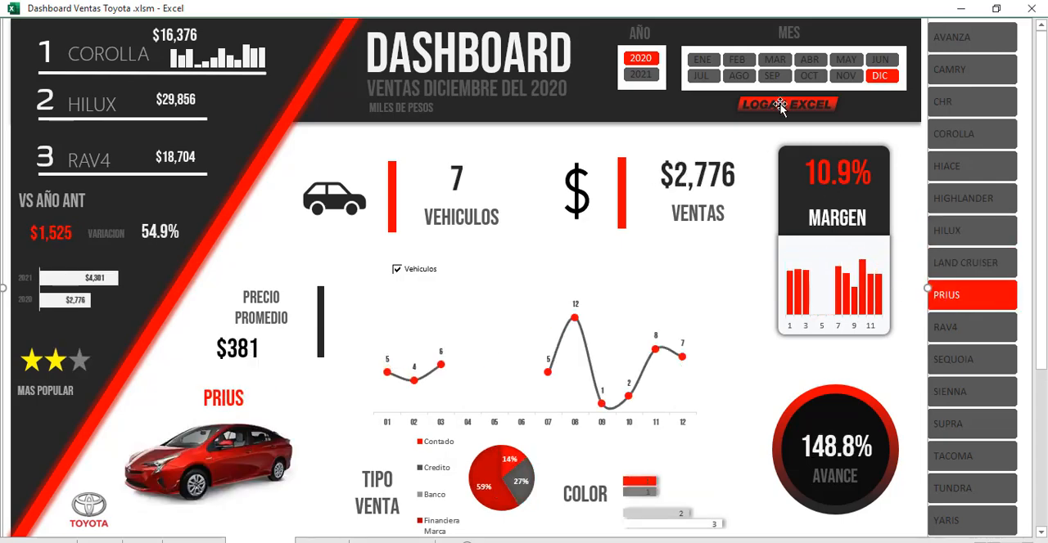
Step: Switch the month filter through September, August, April and June, and the model filter through CHR and Corolla
left_click(772, 75)
left_click(739, 76)
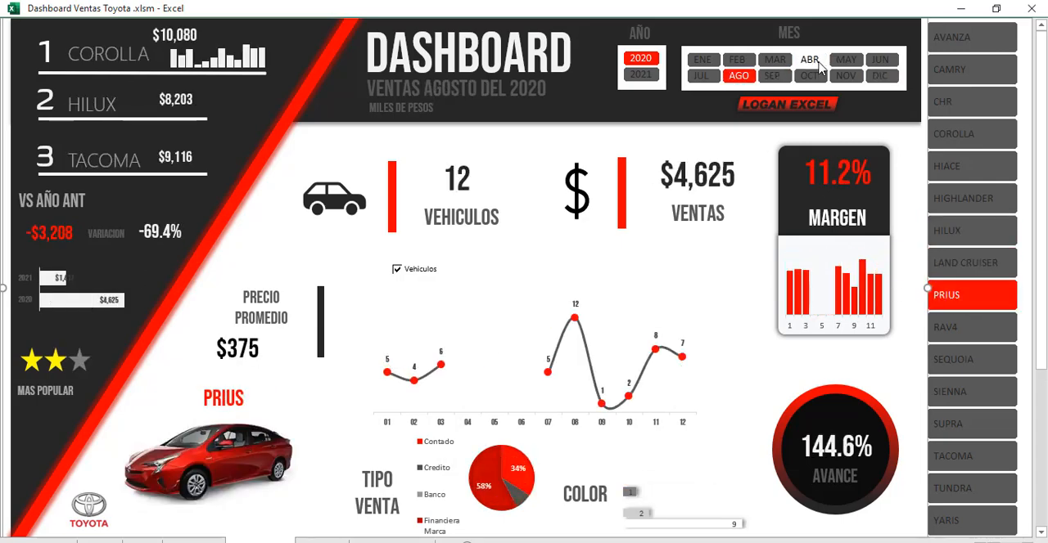
left_click(809, 59)
left_click(877, 59)
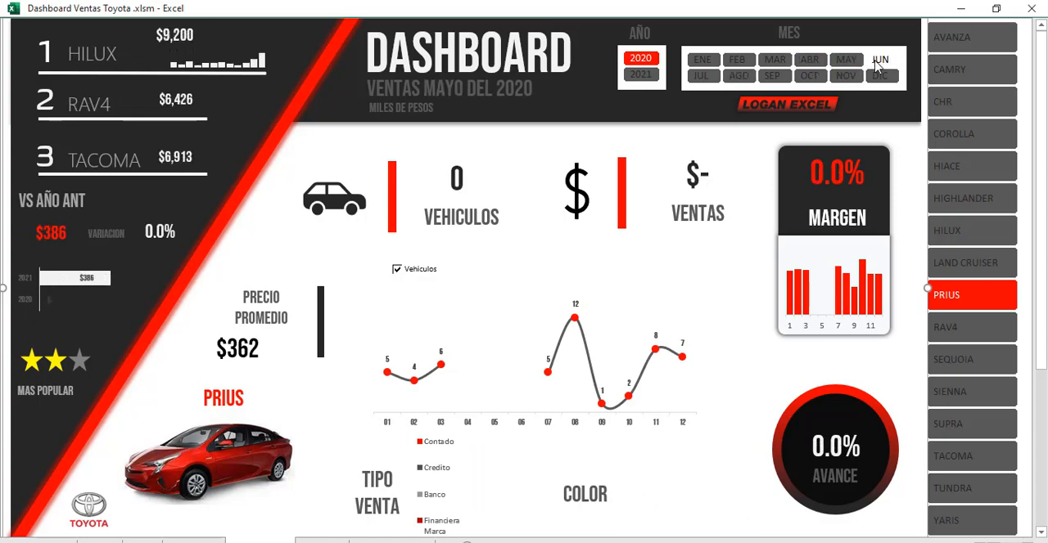
left_click(971, 101)
left_click(972, 135)
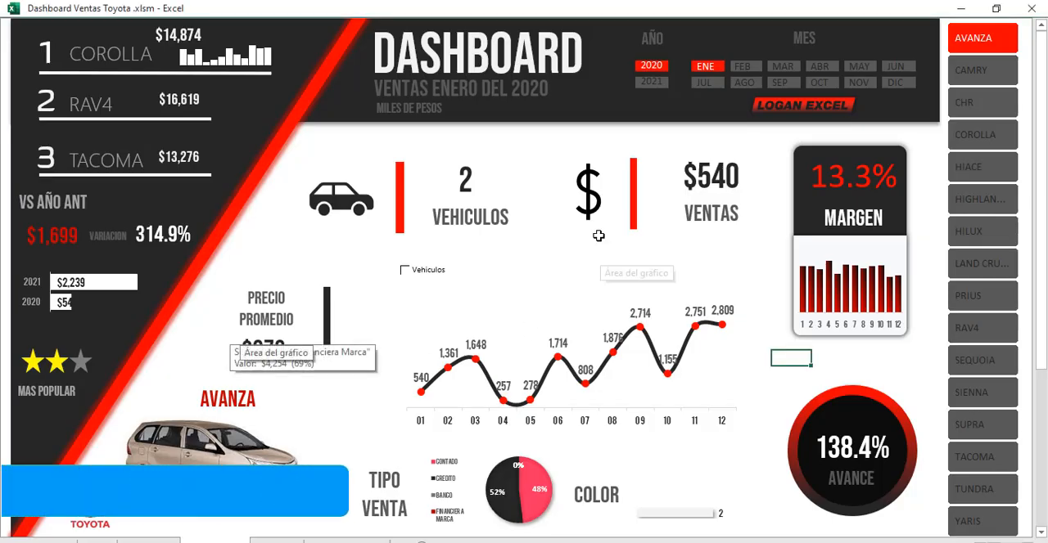
left_click(553, 243)
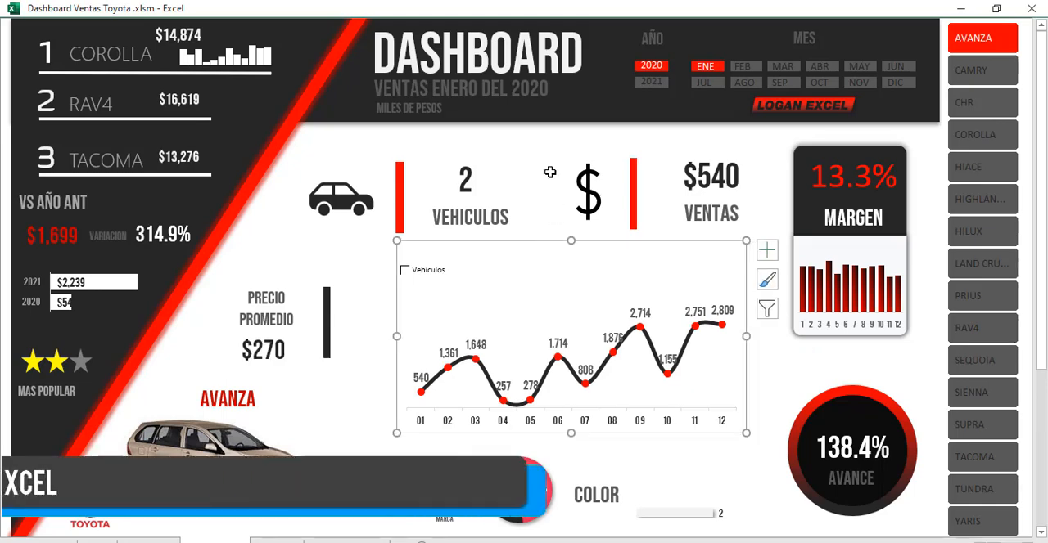
left_click(545, 139)
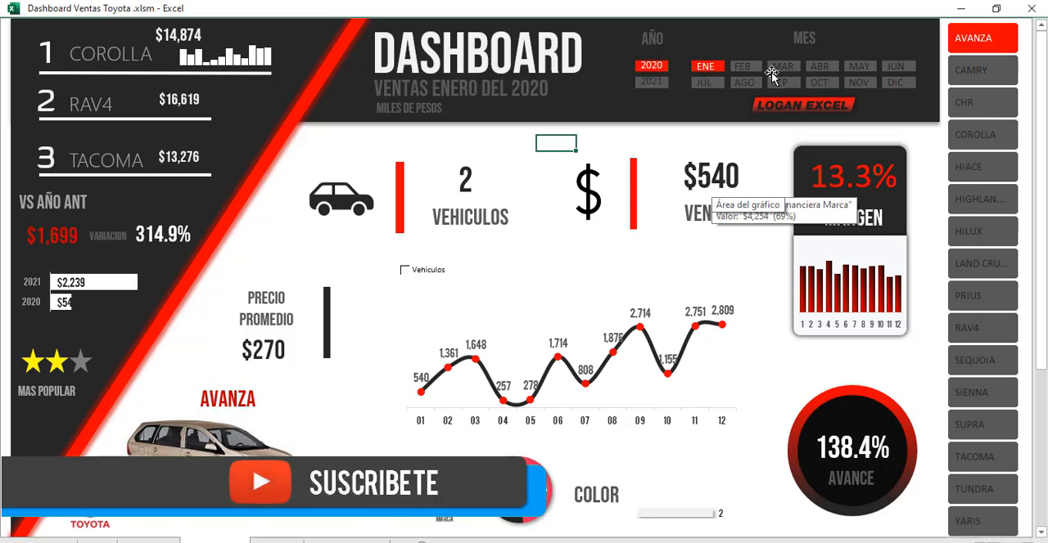
left_click(921, 266)
Step: Filter the January 2020 dashboard by each vehicle model in turn, from Camry through to Yaris
left_click(987, 76)
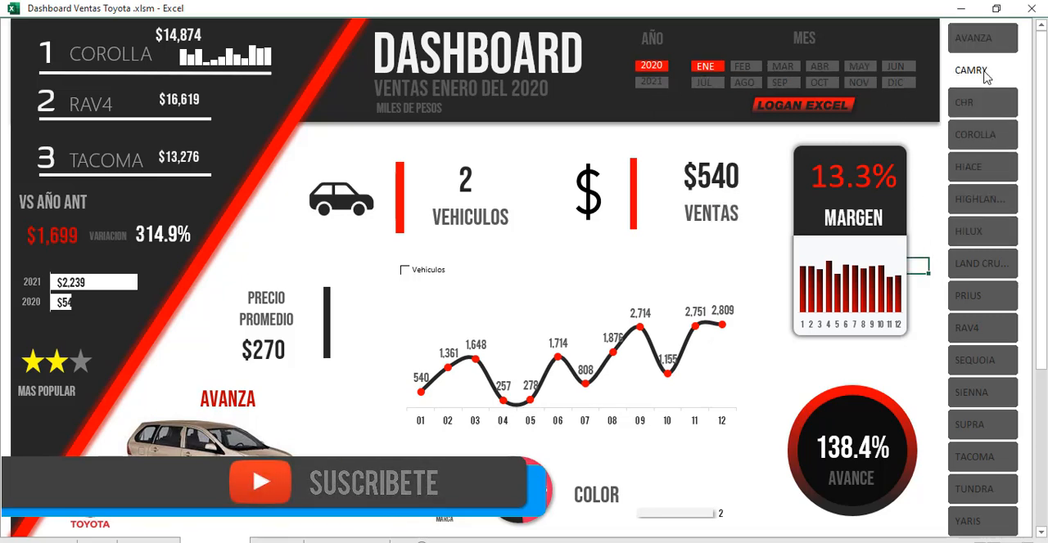
left_click(985, 104)
left_click(984, 136)
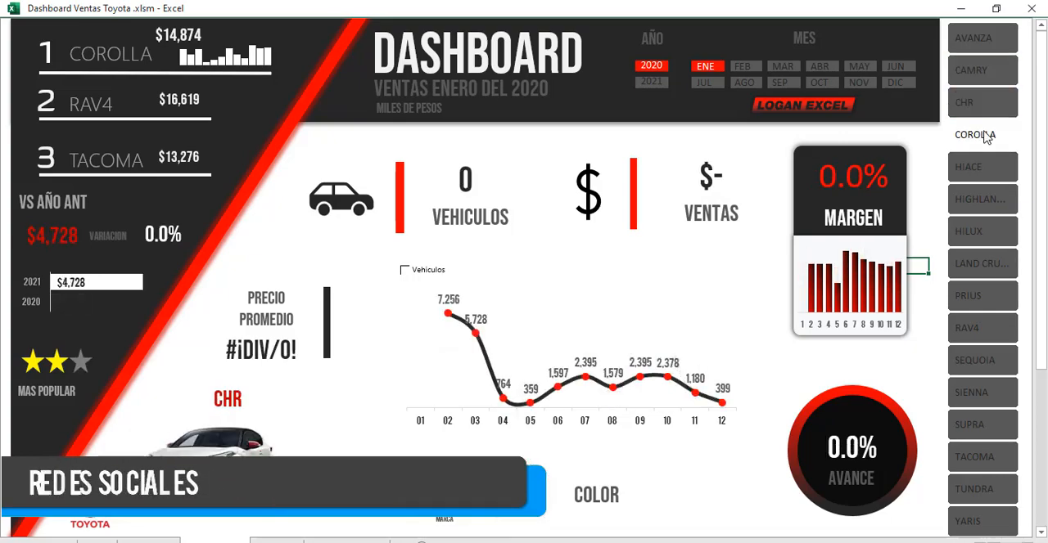
left_click(984, 168)
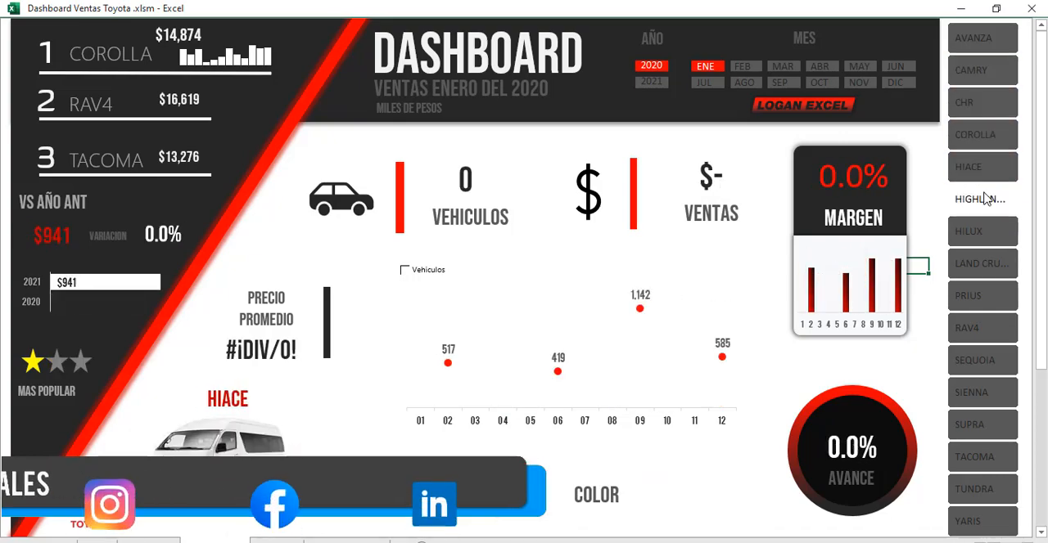
left_click(984, 201)
left_click(978, 234)
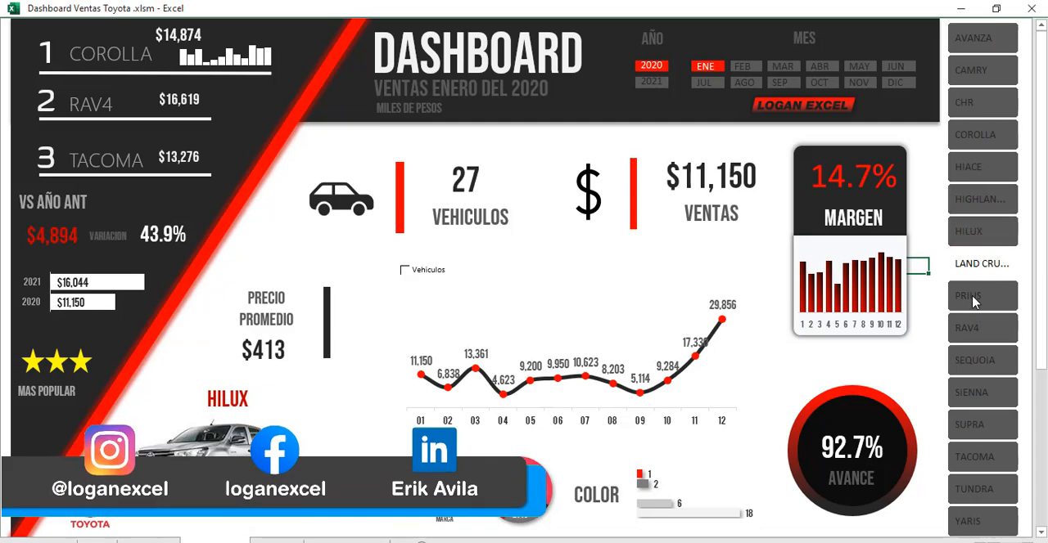
left_click(975, 271)
left_click(977, 299)
left_click(979, 335)
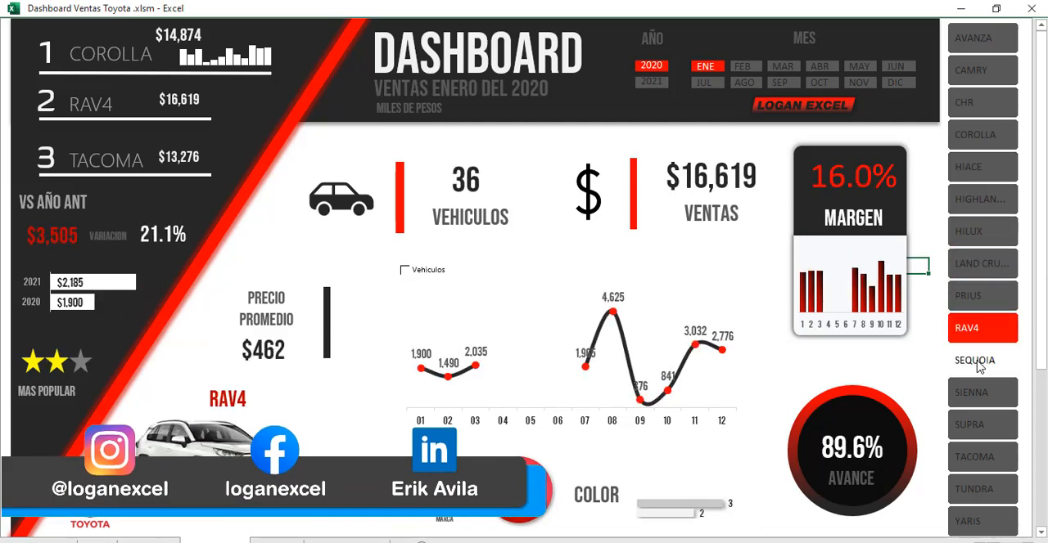
left_click(981, 361)
left_click(982, 394)
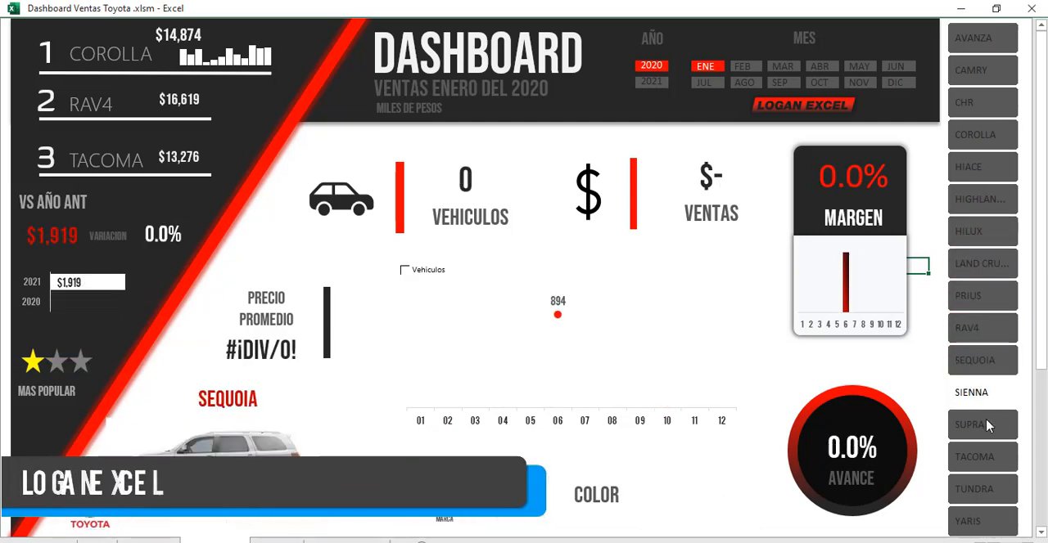
left_click(986, 427)
left_click(980, 461)
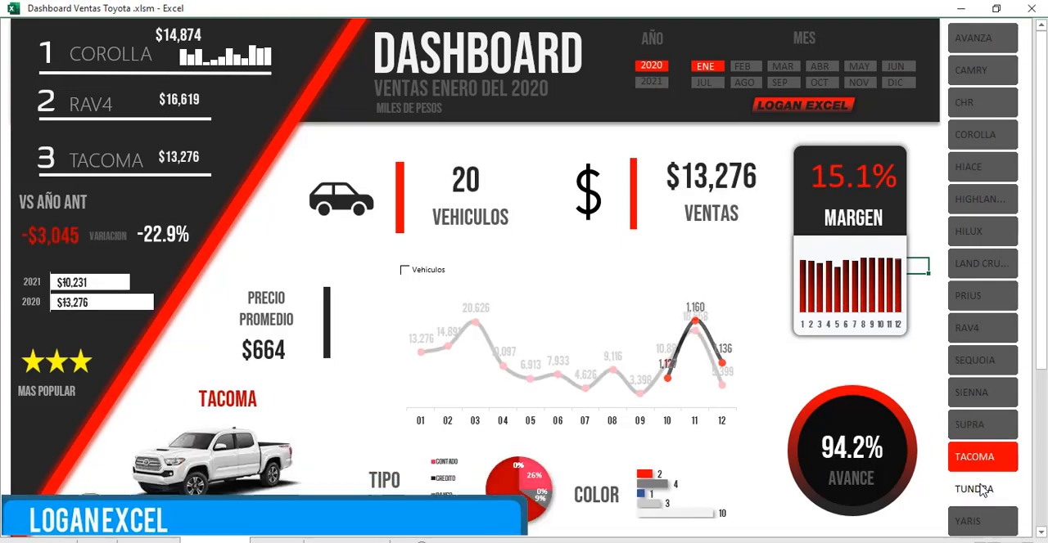
left_click(982, 491)
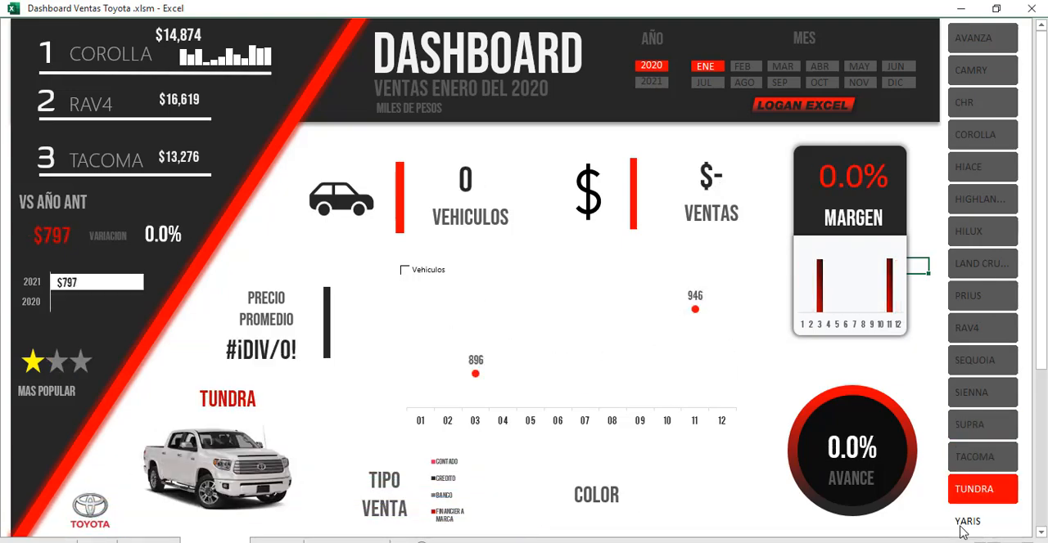
left_click(965, 528)
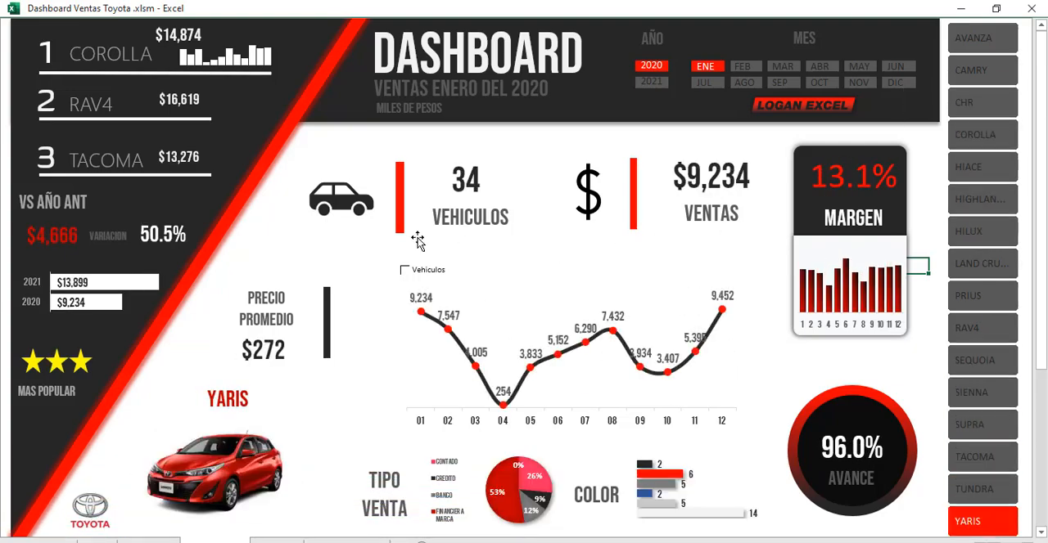
Step: Filter the dashboard to year 2021 and month May, with Yaris as the selected model
left_click(653, 85)
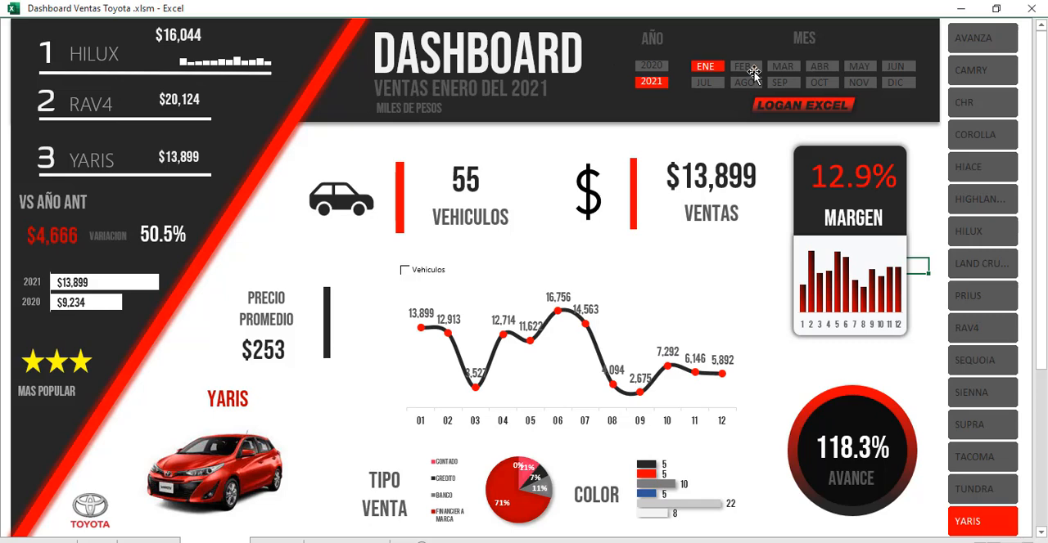
left_click(858, 67)
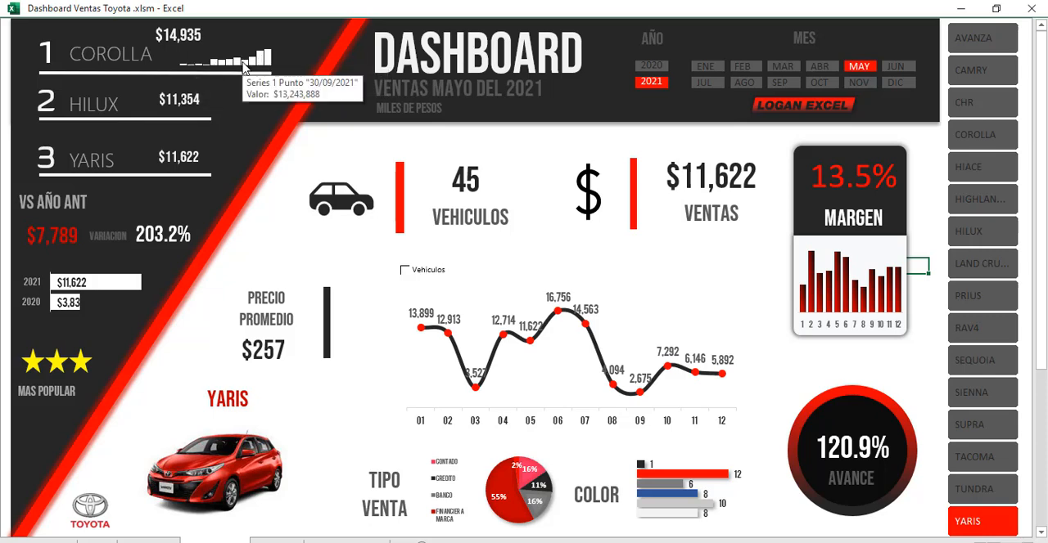
mouse_move(213, 70)
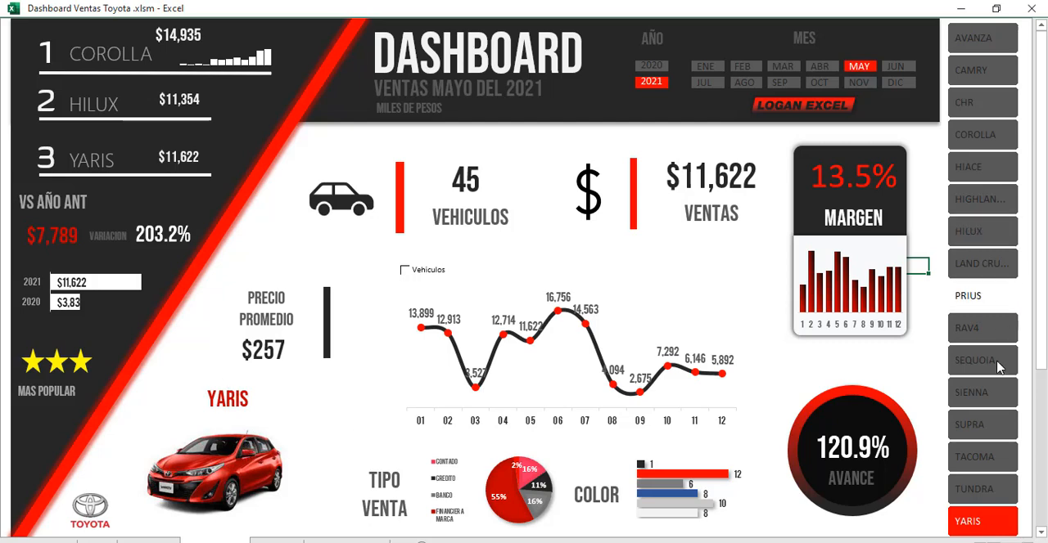
left_click(982, 520)
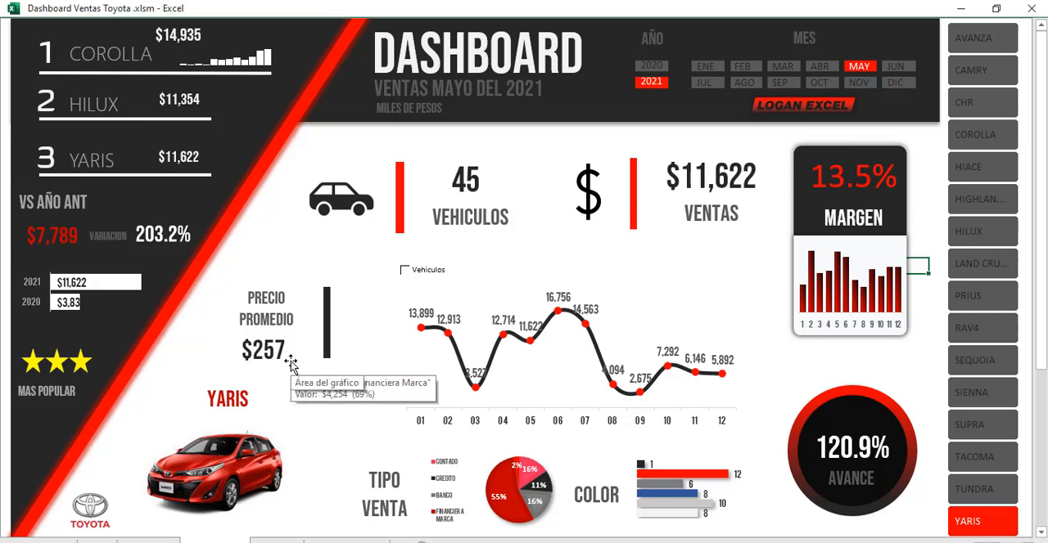
Step: Turn the Vehiculos option on and off again to compare vehicle counts with sales amounts in the monthly line chart
left_click(376, 266)
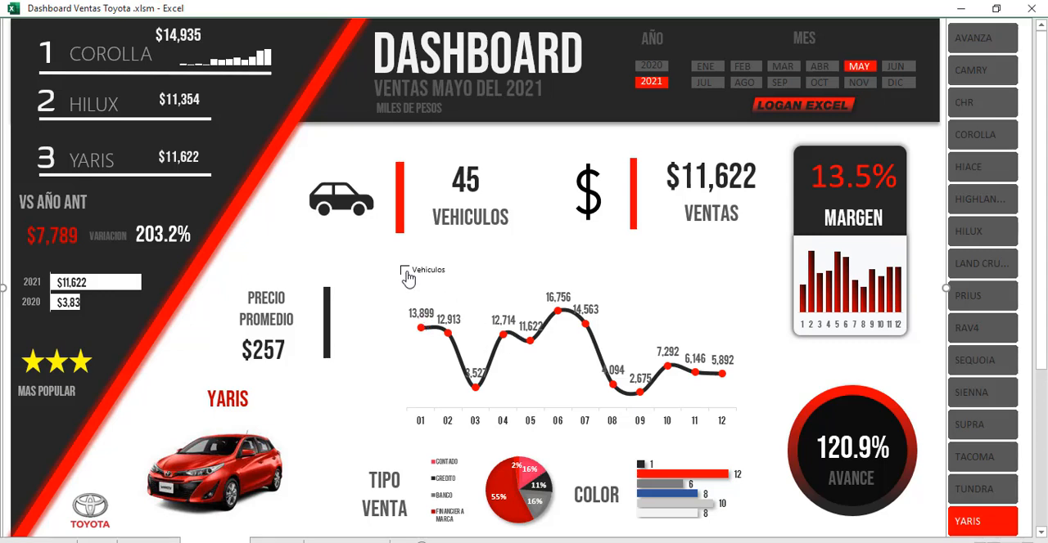
left_click(405, 272)
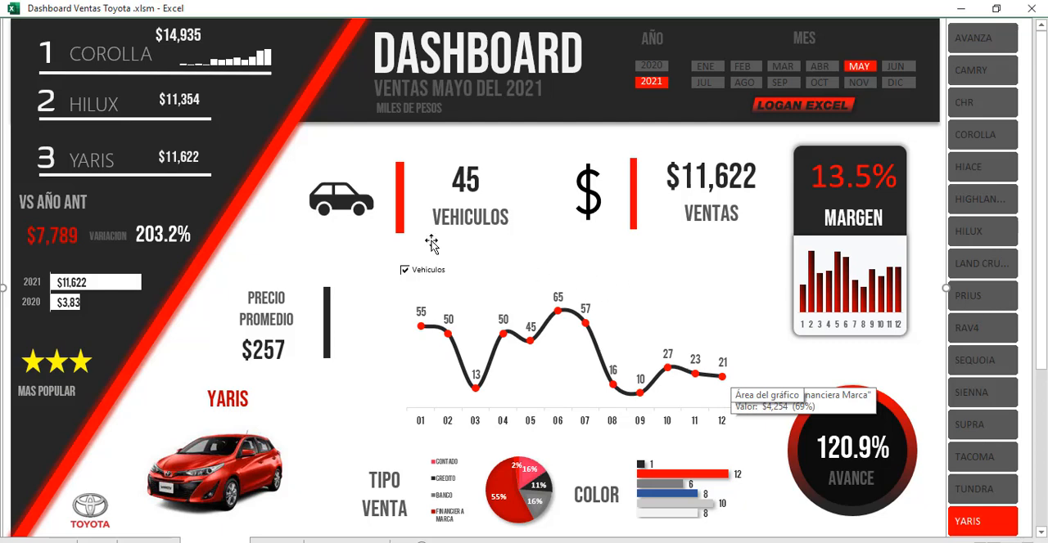
left_click(691, 277)
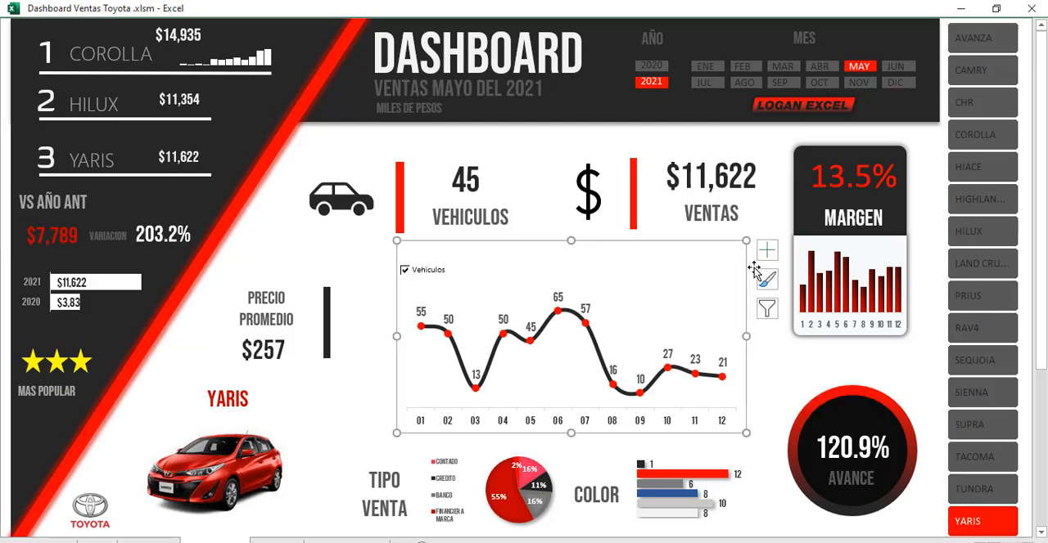
left_click(331, 262)
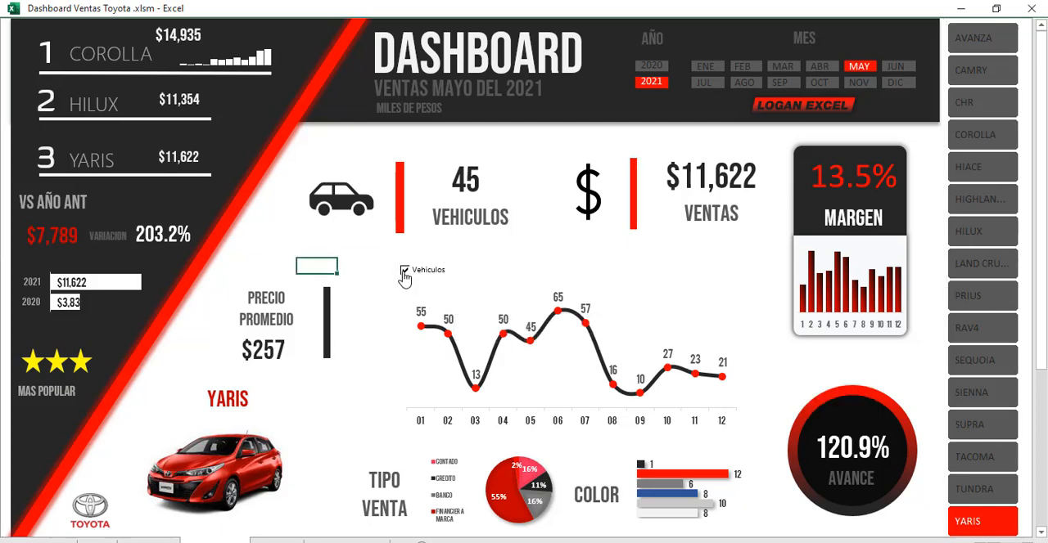
left_click(404, 271)
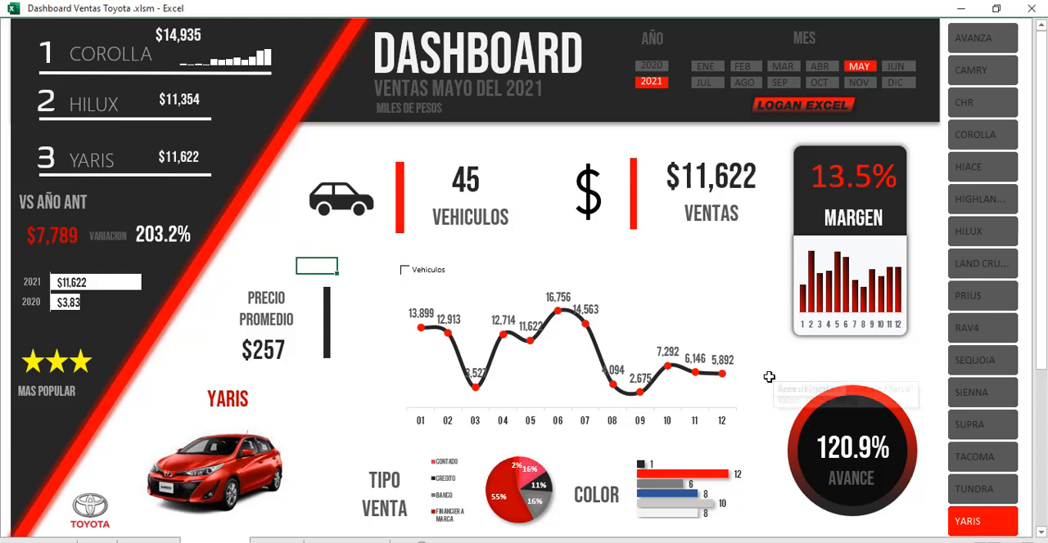
left_click(331, 404)
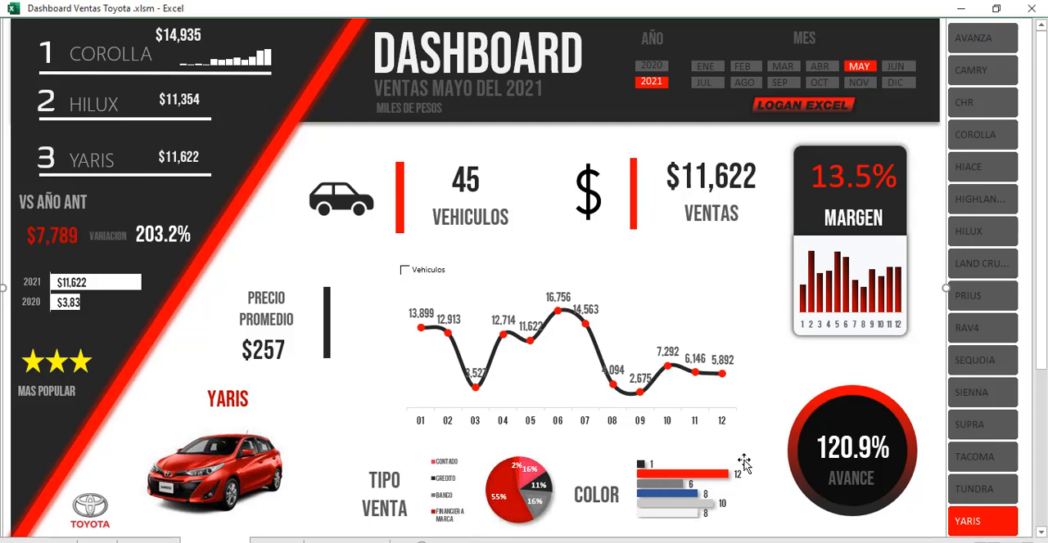
Step: Set the dashboard's month filter to October for the Yaris model in 2021
left_click(769, 428)
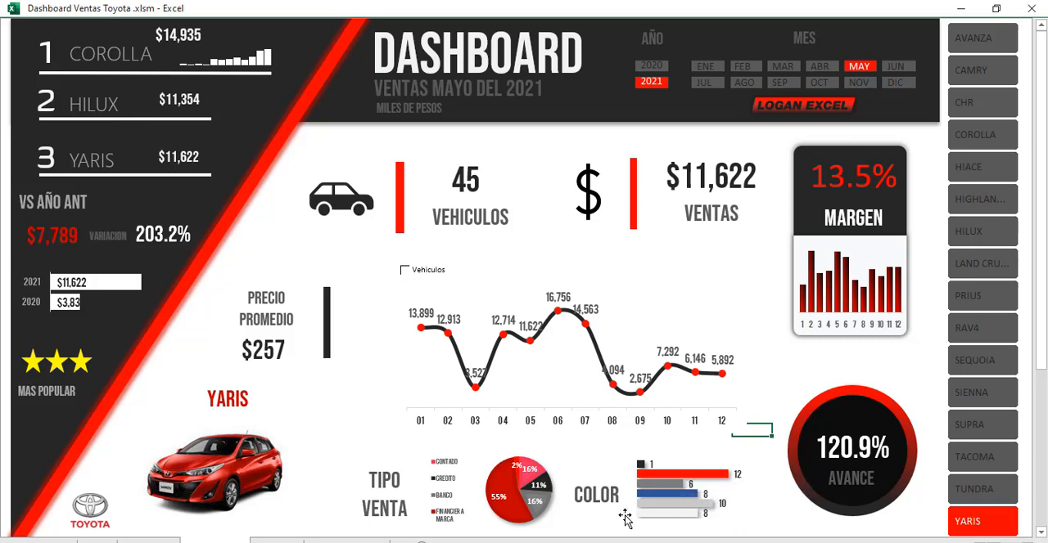
left_click(765, 477)
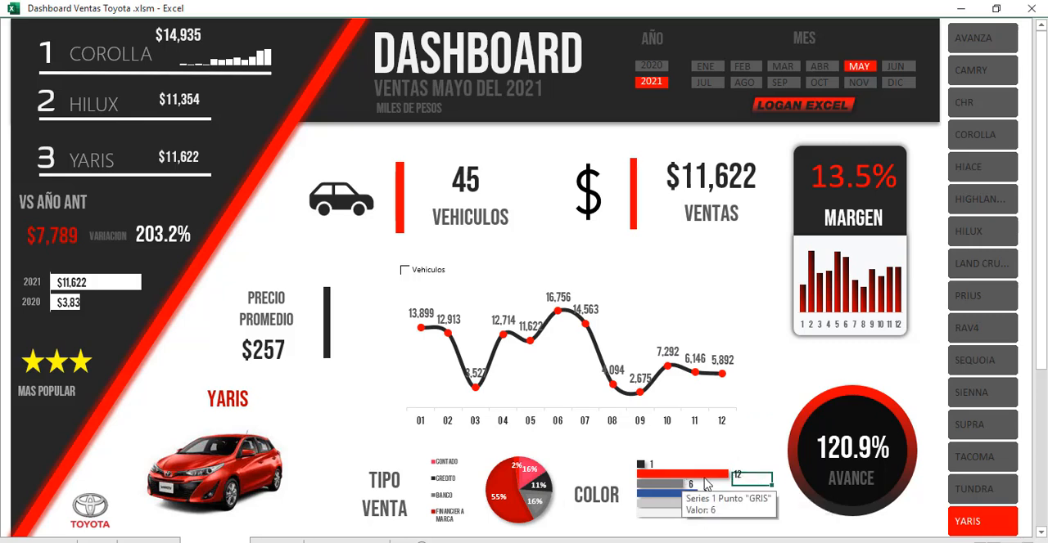
left_click(915, 352)
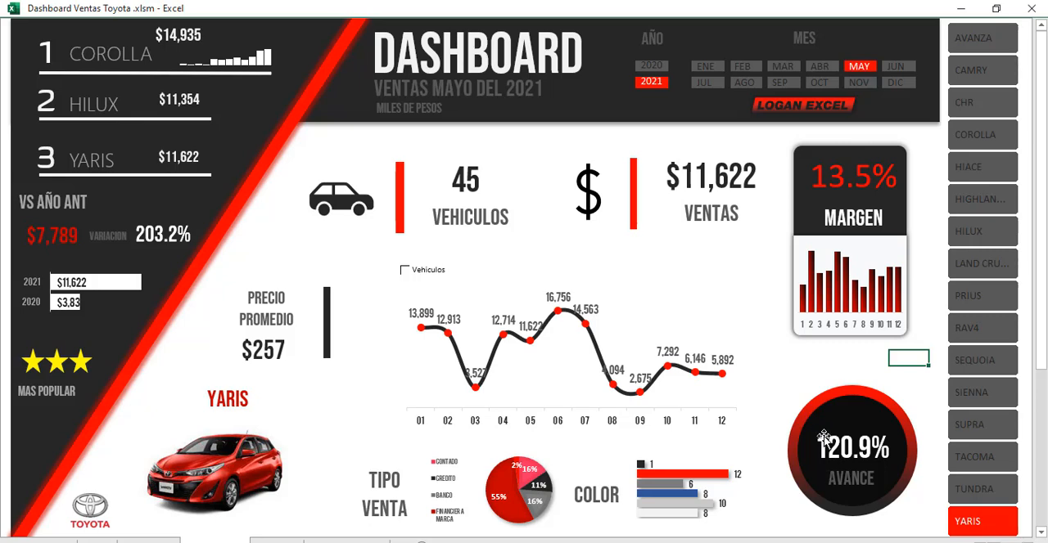
left_click(818, 82)
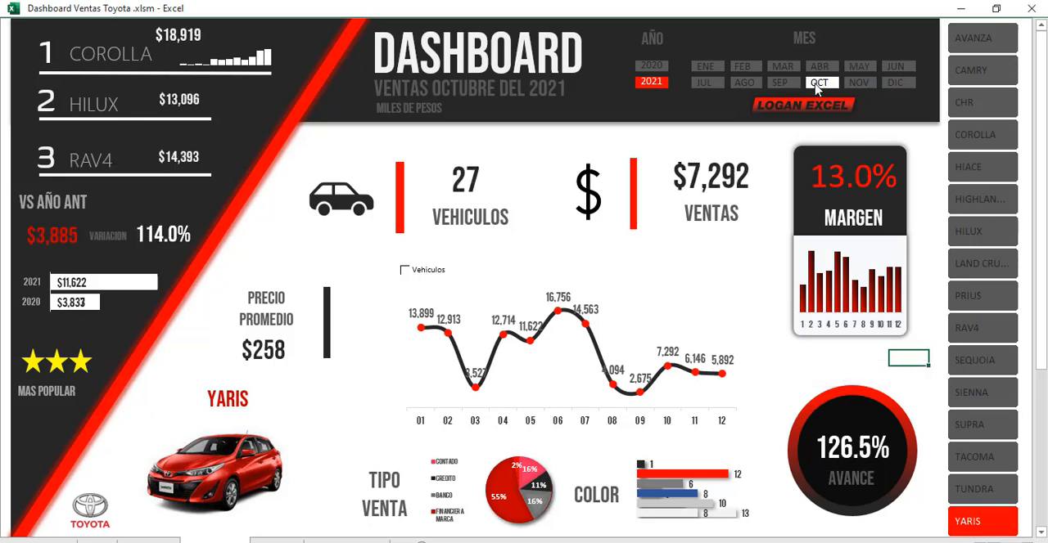
Step: Filter the Yaris 2021 dashboard by month in turn: September, March, May, November, August, July, January and March again
left_click(779, 82)
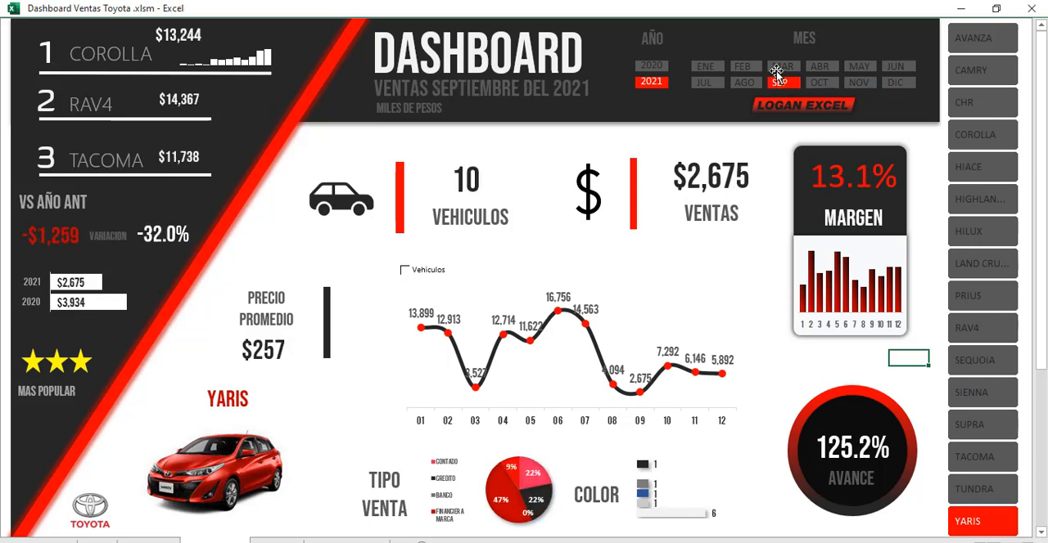
left_click(782, 66)
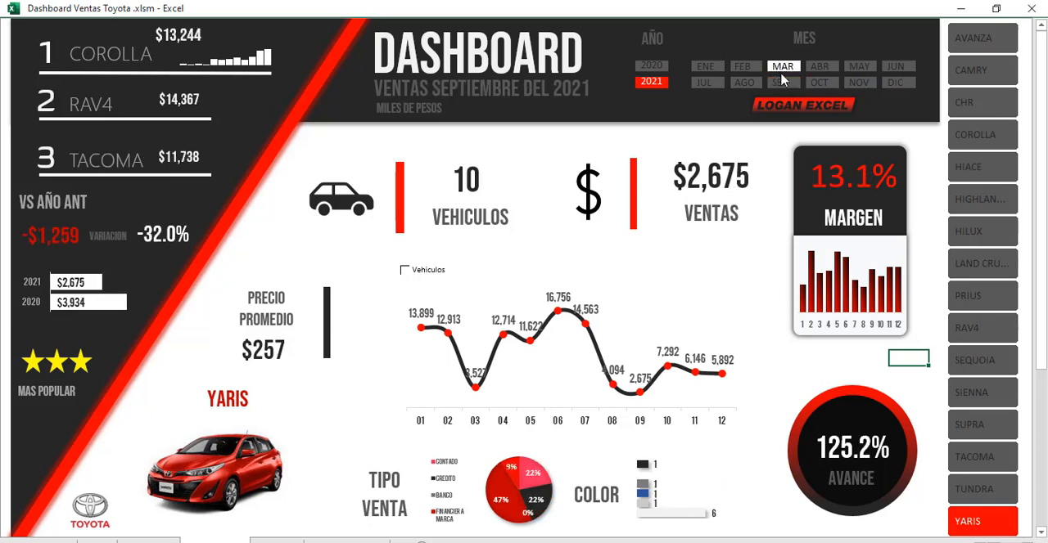
left_click(858, 65)
left_click(859, 82)
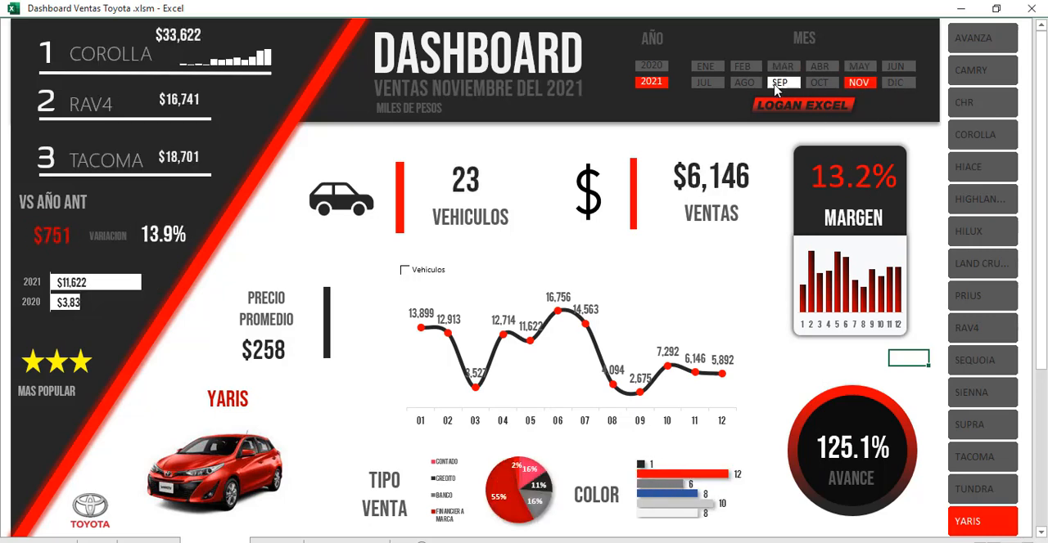
left_click(744, 82)
left_click(704, 82)
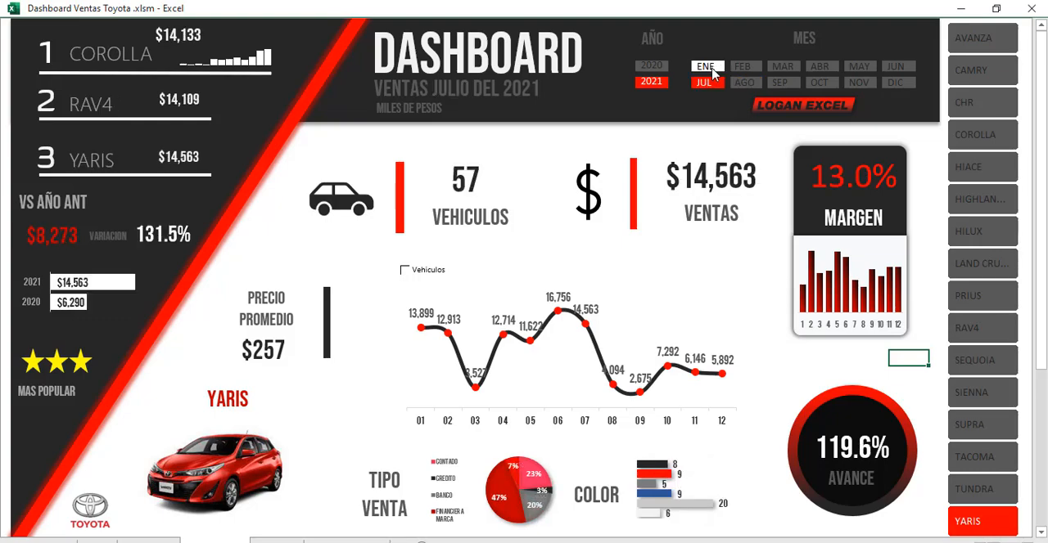
left_click(709, 67)
left_click(782, 65)
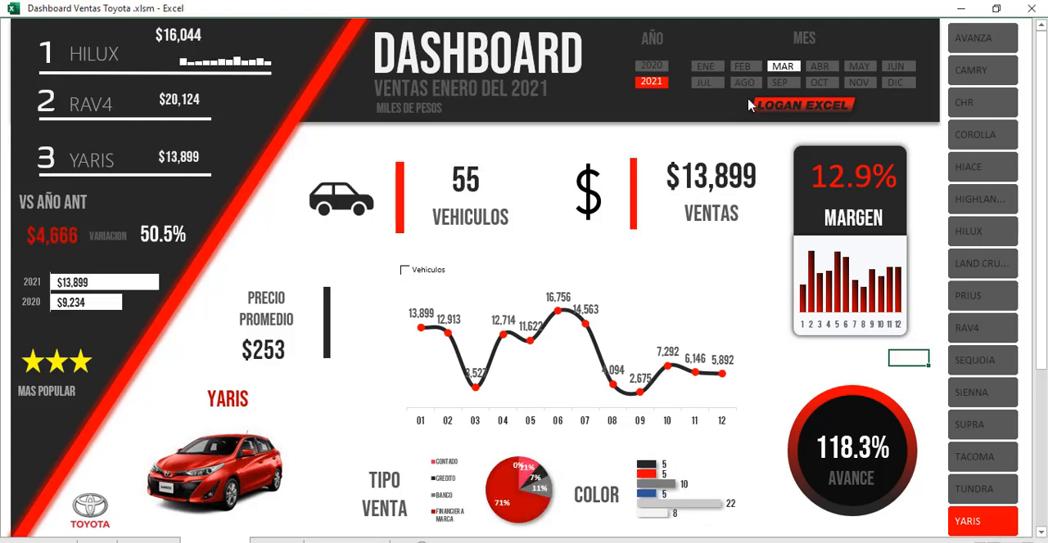
Step: Filter the 2021 dashboard by vehicle models in turn, from Hiace to Supra for March, plus Corolla for April
left_click(969, 169)
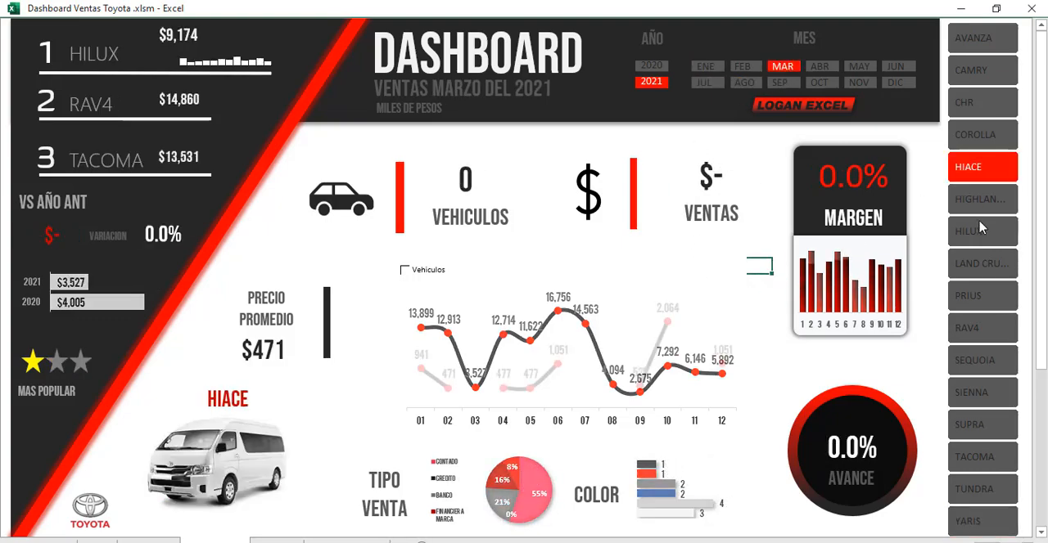
left_click(974, 231)
left_click(968, 103)
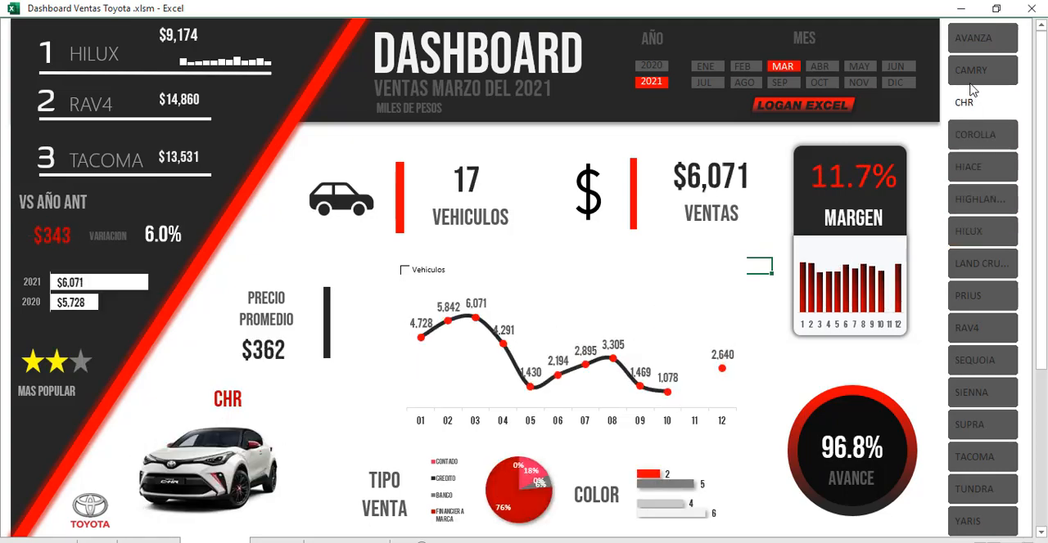
left_click(973, 47)
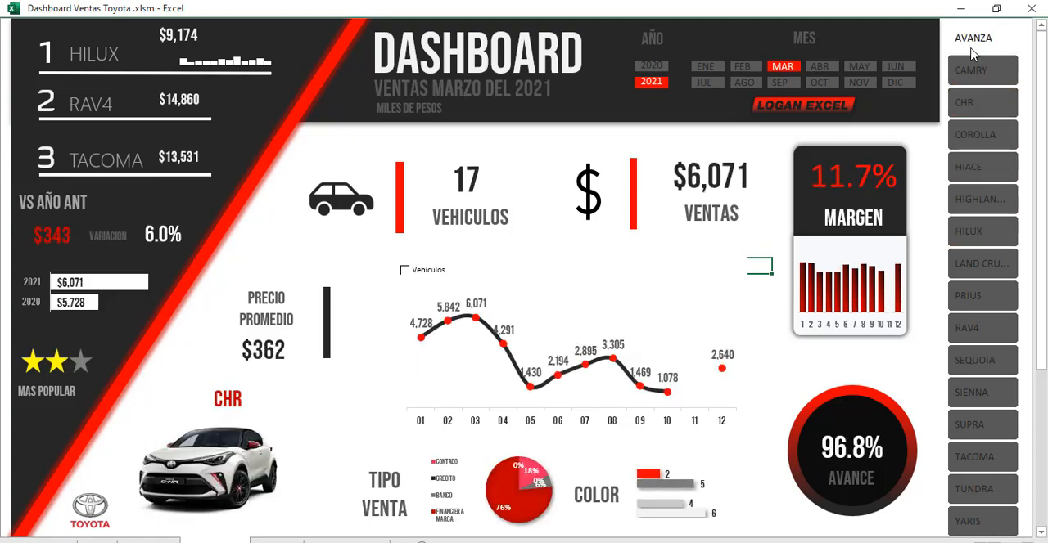
left_click(980, 233)
left_click(985, 327)
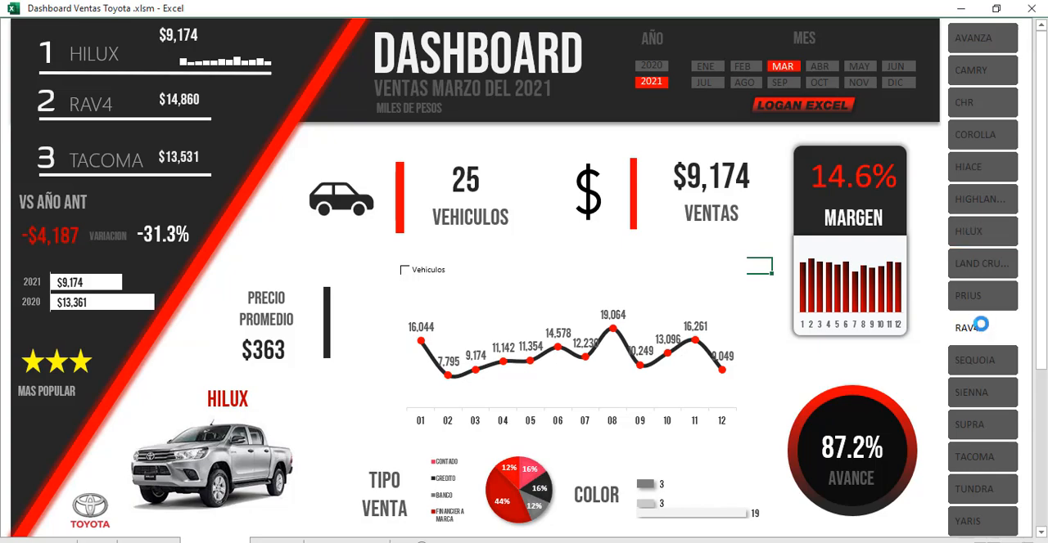
left_click(969, 367)
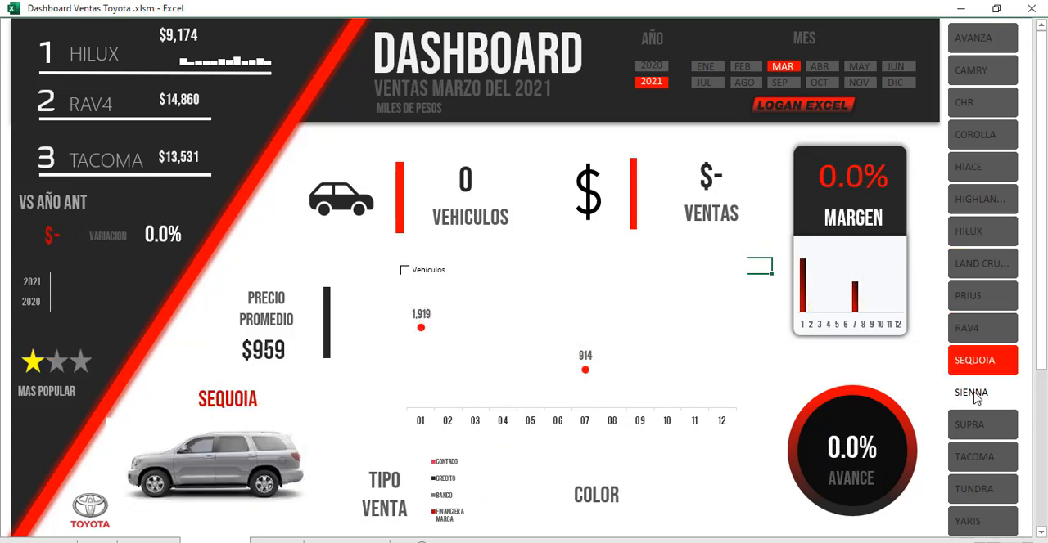
left_click(974, 396)
left_click(978, 430)
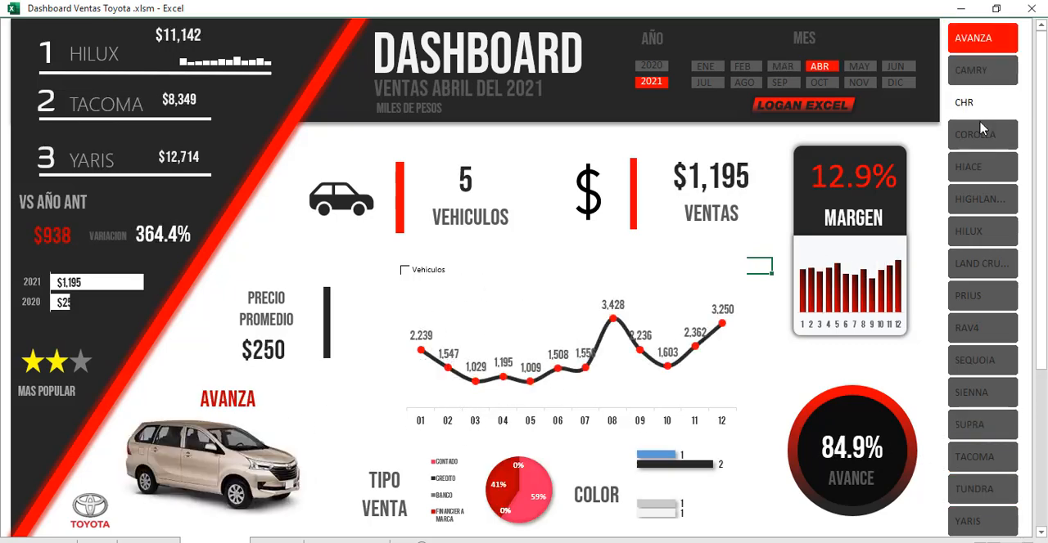
left_click(982, 133)
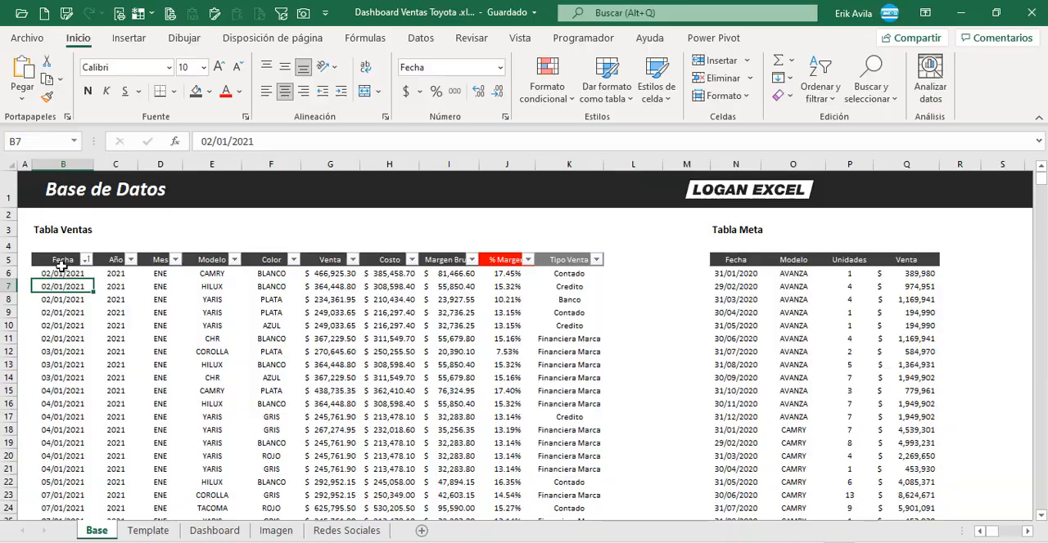
Step: Check the extent of the Tabla Ventas data on the Base sheet, from its last row back to the Fecha header
left_click(77, 261)
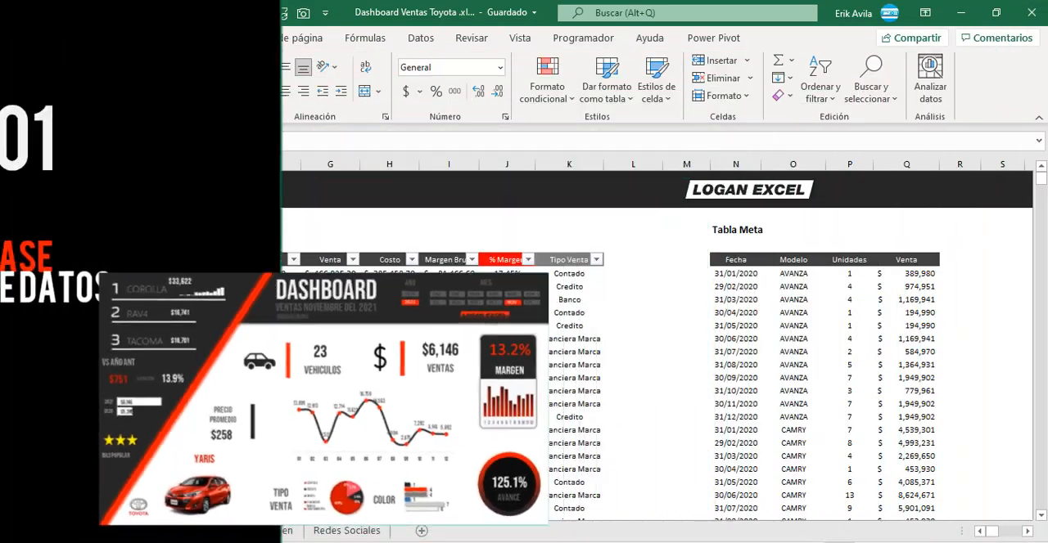
key("ctrl+Down")
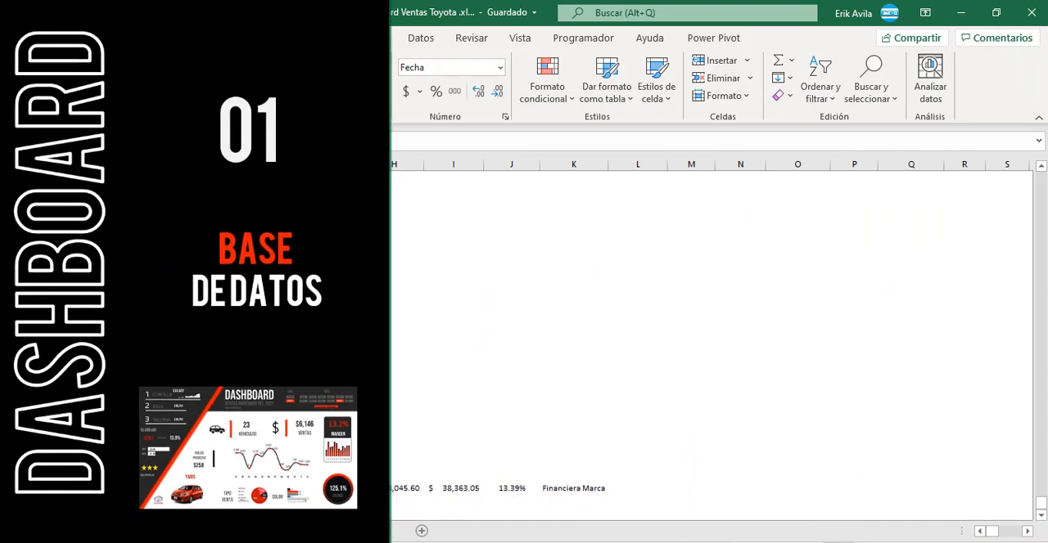
key("ctrl+Up")
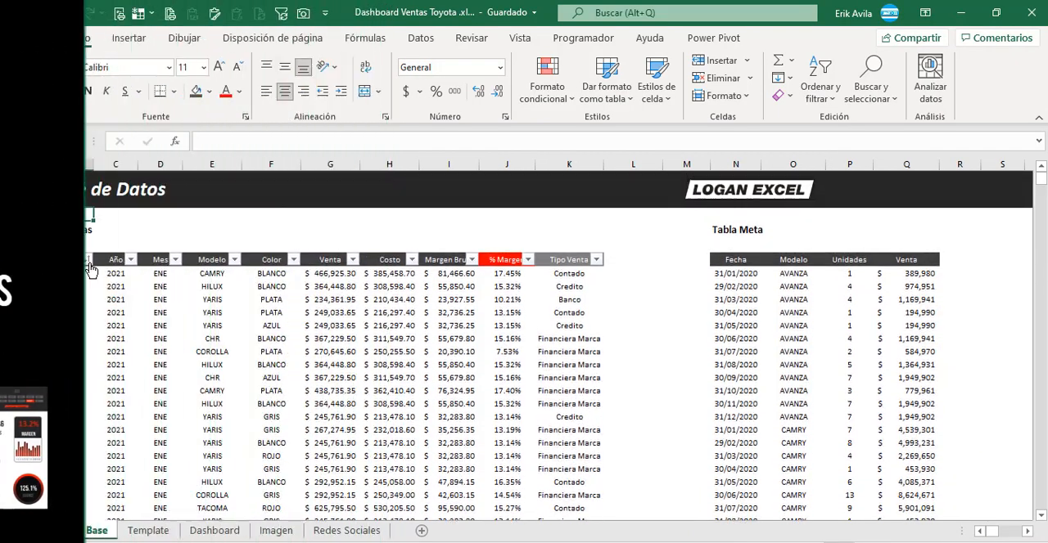
left_click(87, 260)
left_click(87, 260)
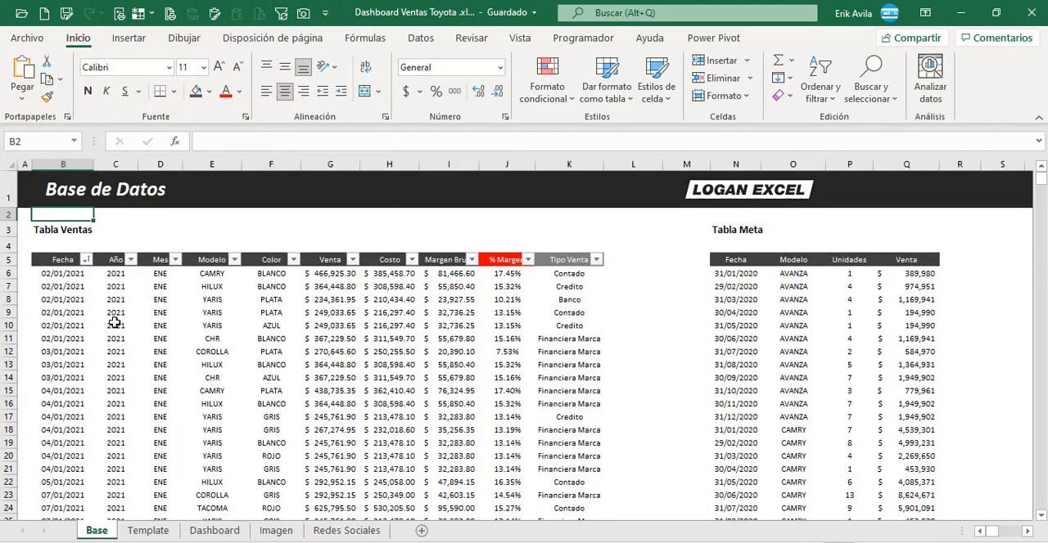
Step: Review the Tabla Ventas columns one by one, from Año, Mes and Modelo through Venta, Costo and margins to Tipo Venta
left_click(115, 324)
left_click(134, 285)
left_click(213, 297)
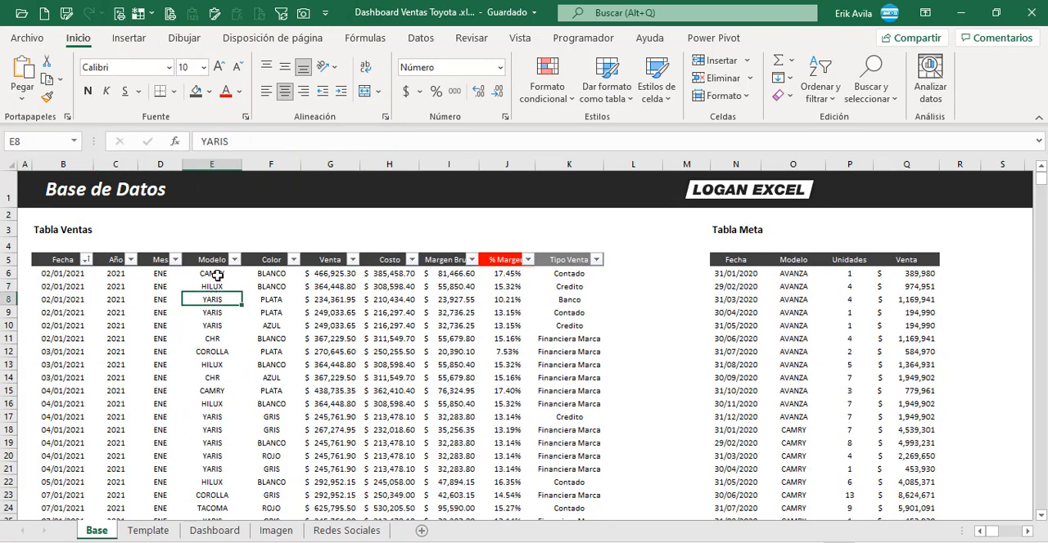
left_click(217, 276)
left_click(174, 302)
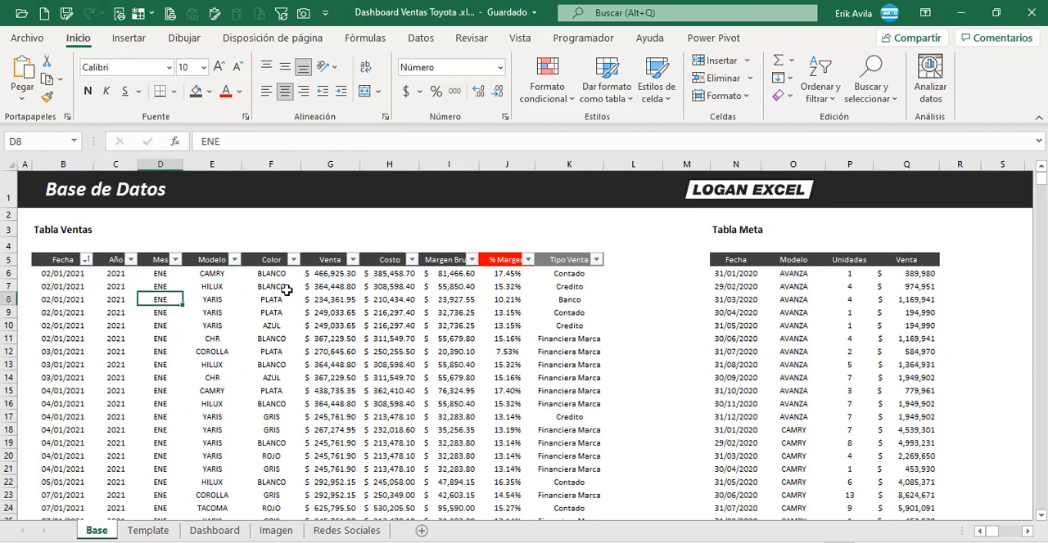
left_click(287, 288)
left_click(331, 301)
left_click(400, 302)
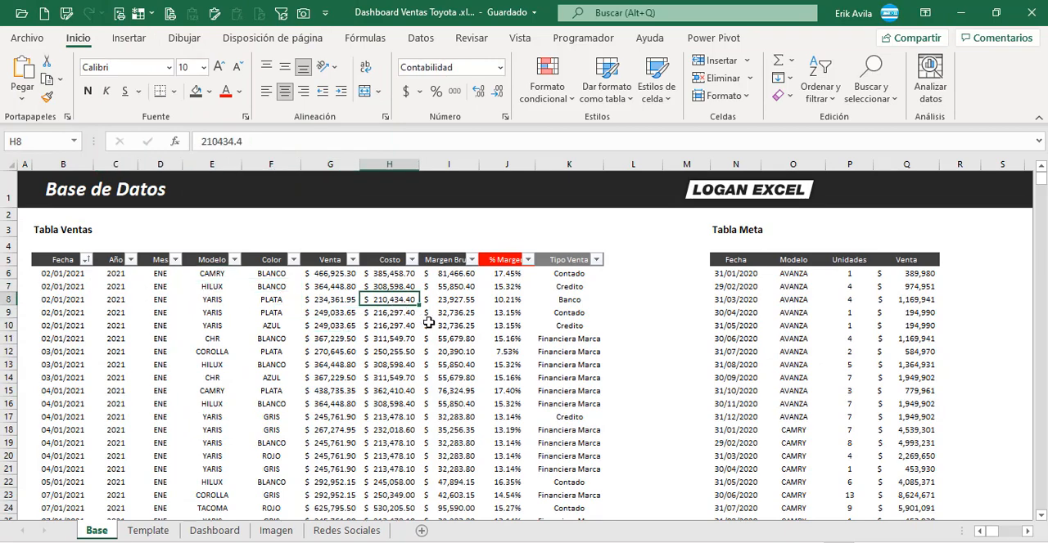
left_click(428, 325)
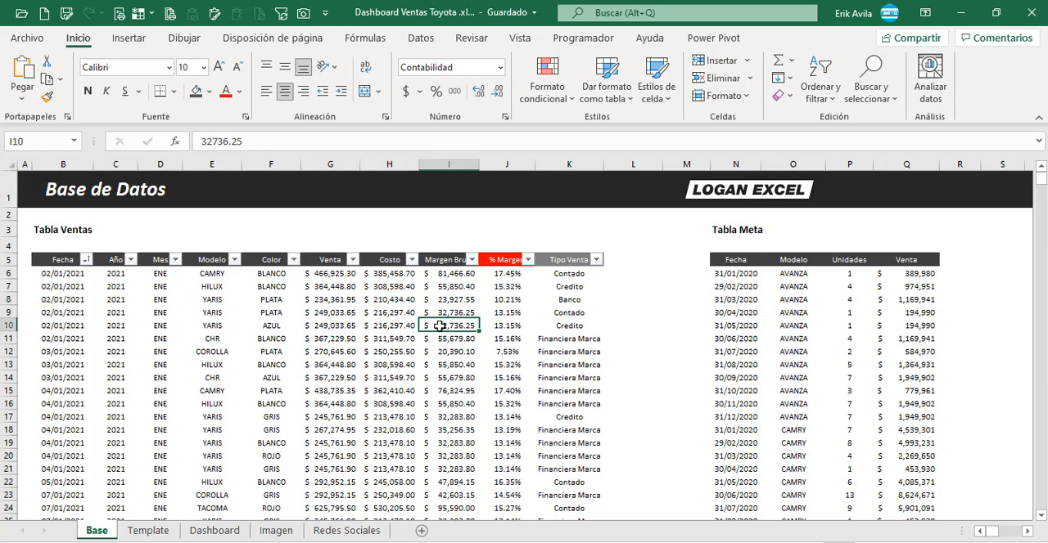
left_click(501, 325)
left_click(564, 315)
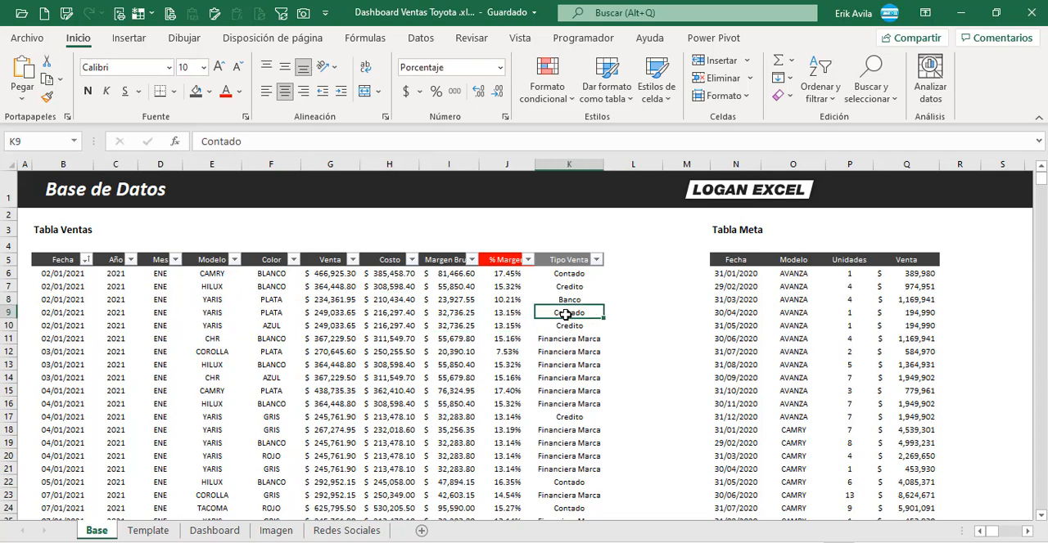
left_click(562, 285)
Step: Review the Fecha, Modelo, Unidades and Venta columns of the Tabla Meta on the Base sheet
left_click(740, 311)
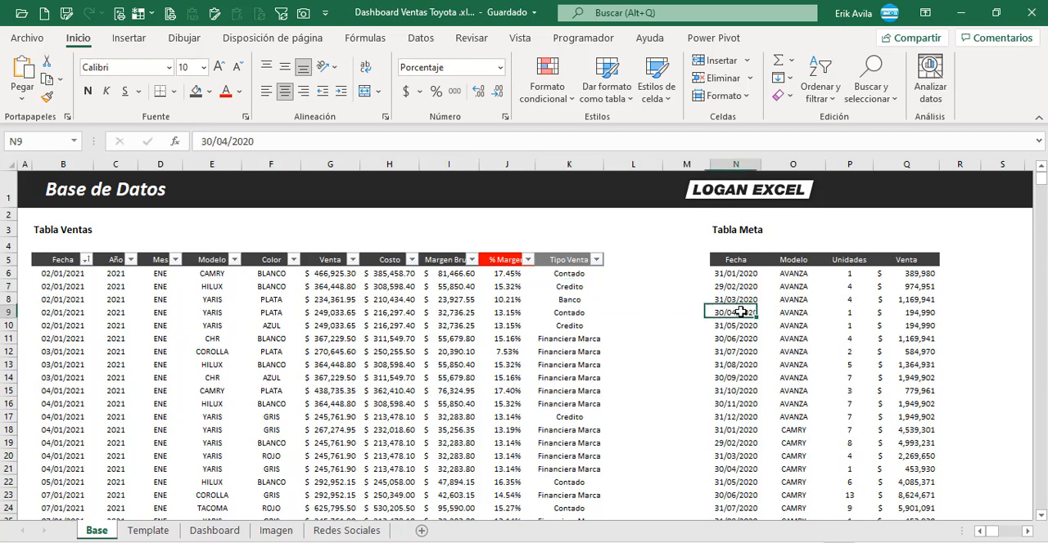
key("Right")
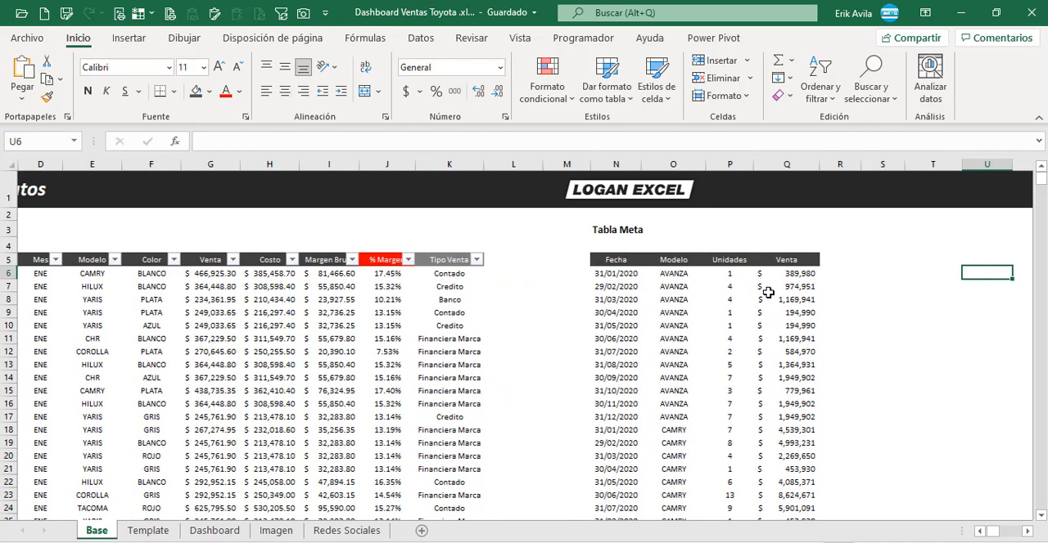
key("Left")
key("Left")
key("Left")
key("Left")
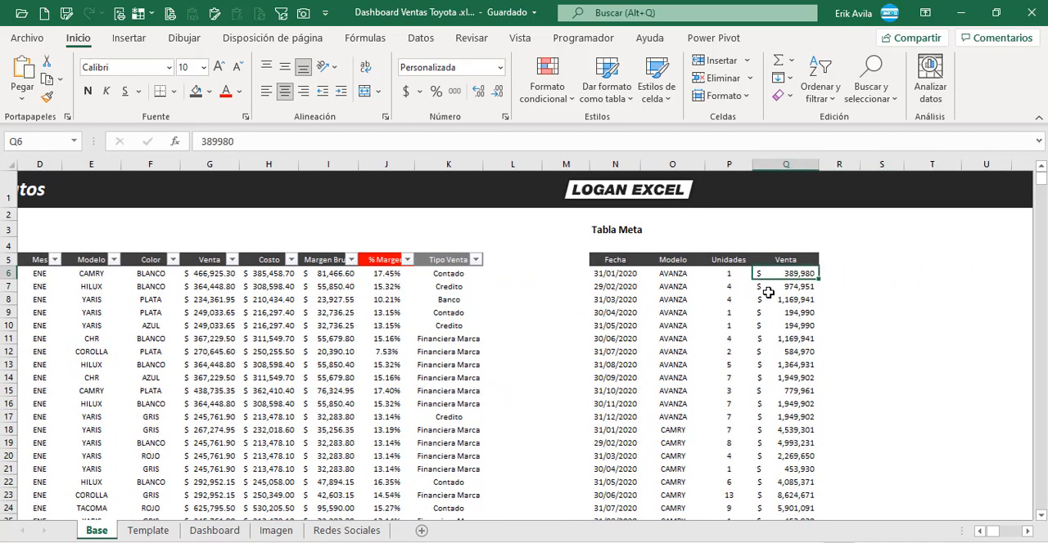
left_click(771, 323)
left_click(718, 289)
left_click(684, 290)
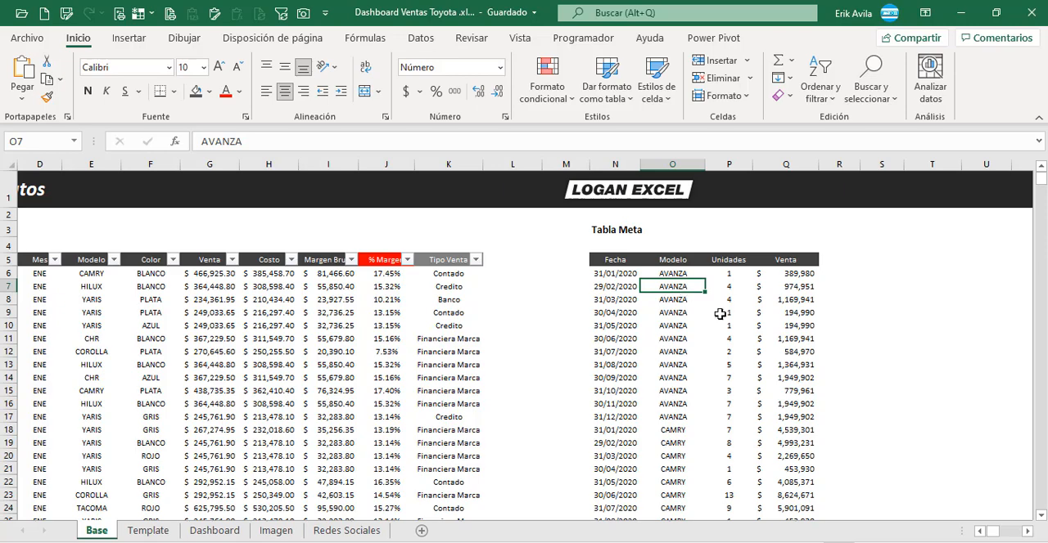
left_click(727, 286)
left_click(731, 272)
left_click(799, 272)
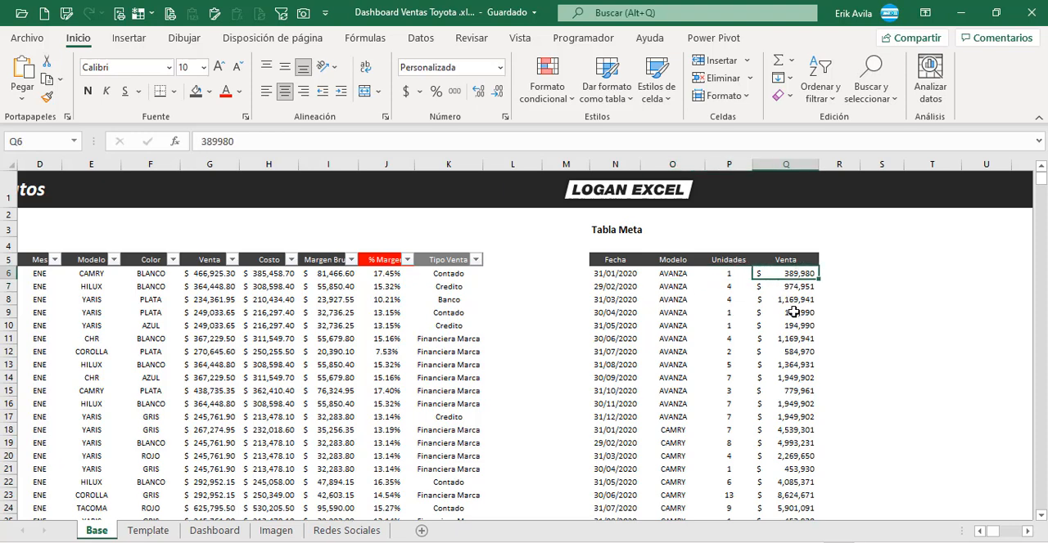
left_click(785, 243)
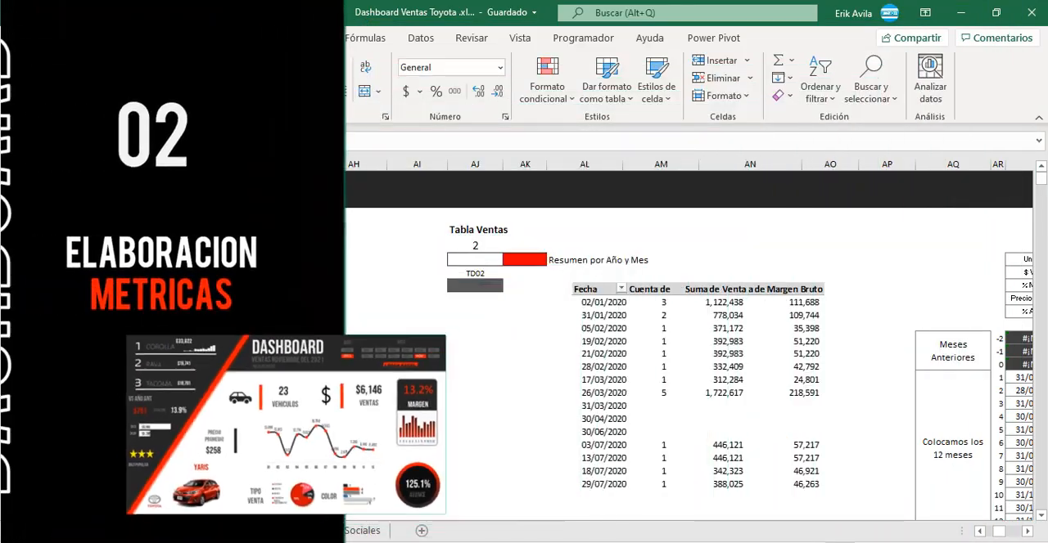
Step: Examine the Metricas section, from the Resumen por Año y Mes block back to the Selección Fecha block
left_click(471, 230)
left_click(473, 241)
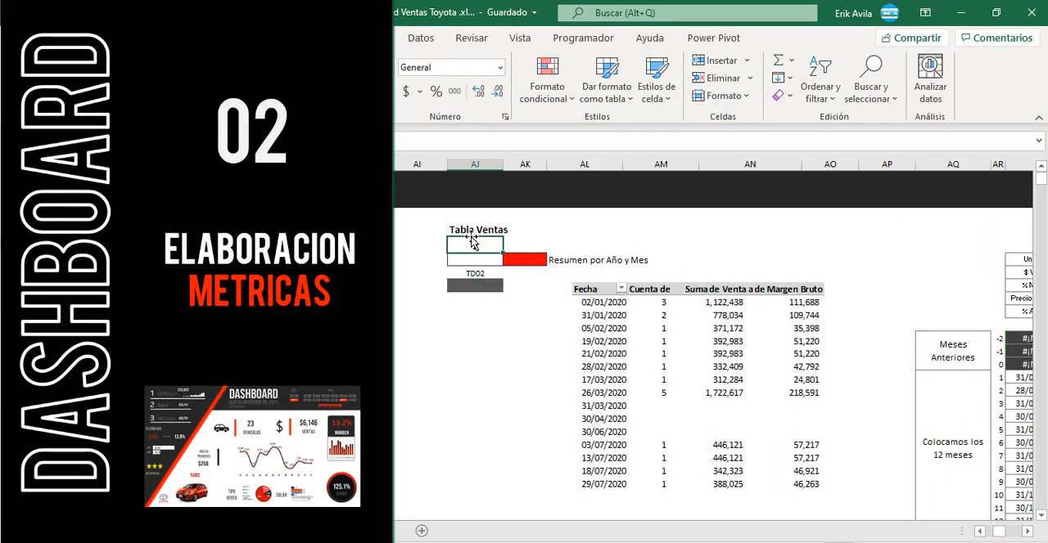
key("ctrl+Right")
key("ctrl+Left")
key("ctrl+Left")
key("ctrl+Left")
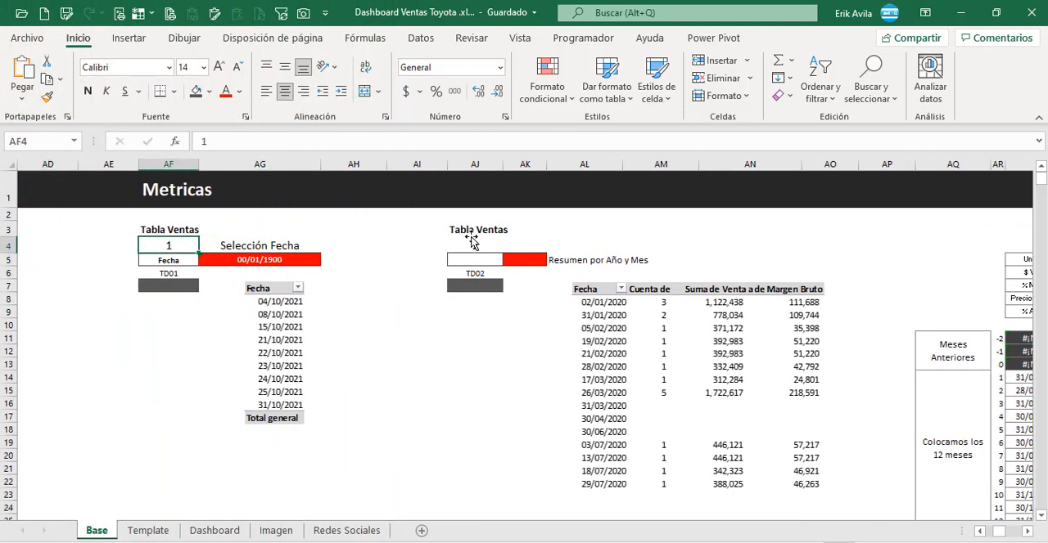
left_click(198, 322)
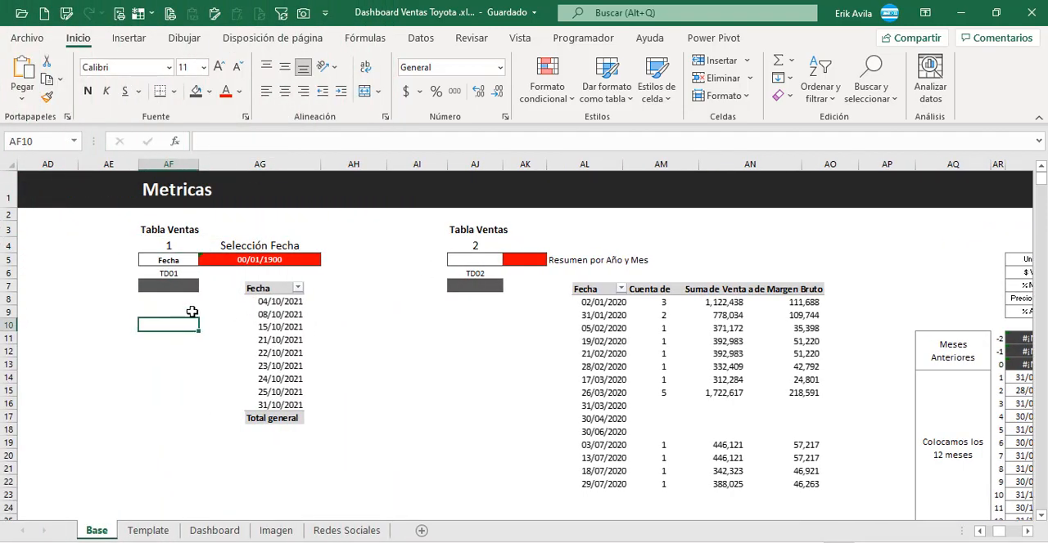
left_click(182, 290)
key("Left")
key("Left")
key("Left")
key("Left")
key("Left")
key("Left")
key("Left")
key("Left")
key("Left")
key("Left")
key("Left")
key("Left")
key("Left")
key("Left")
key("Left")
key("Left")
key("Left")
key("Left")
key("Left")
key("Left")
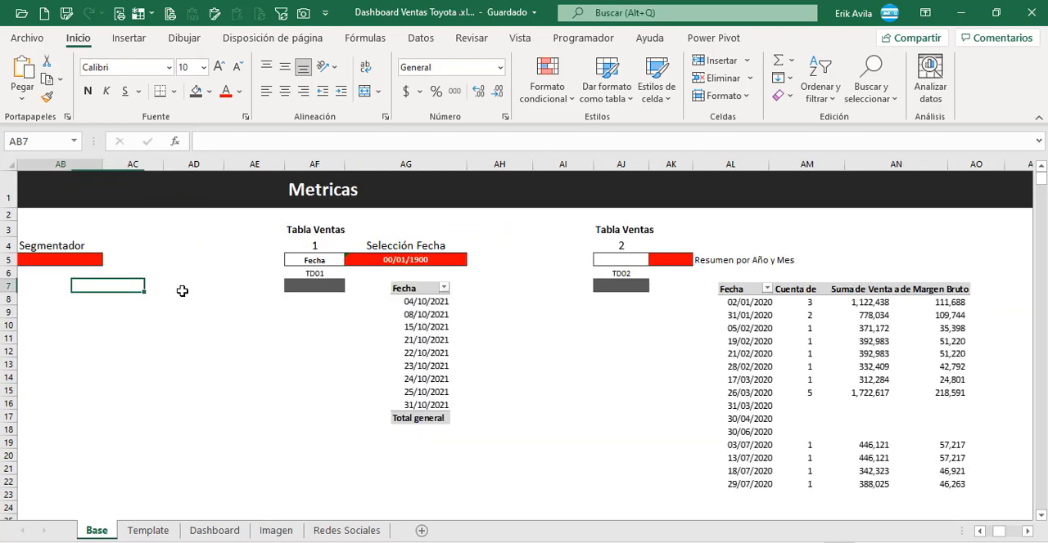
Step: Select the entire Tabla Ventas range on the Base sheet, B5:K4468, from the Fecha header to the last Tipo Venta row
key("Right")
key("Up")
key("Up")
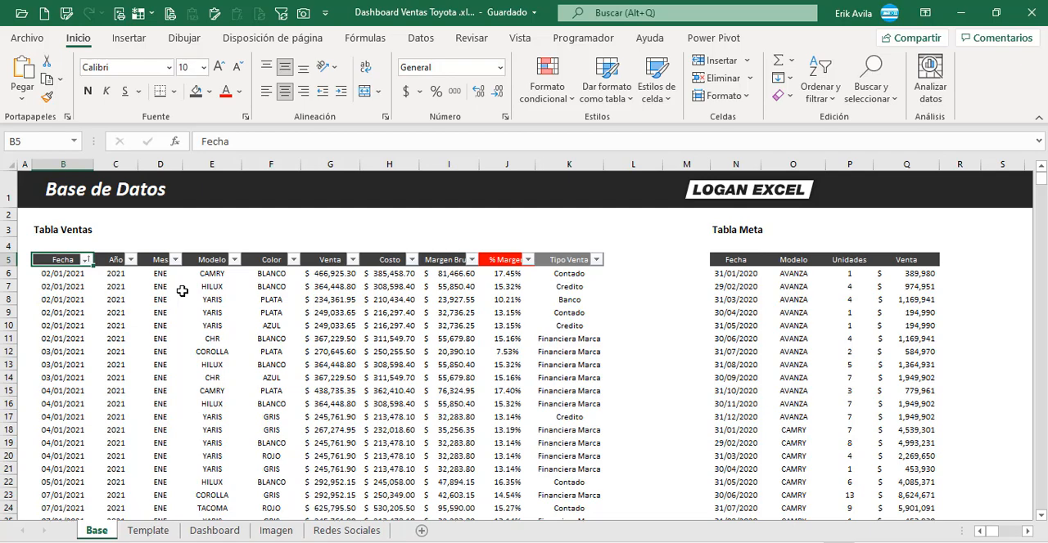
key("ctrl+shift+Down")
key("ctrl+shift+Right")
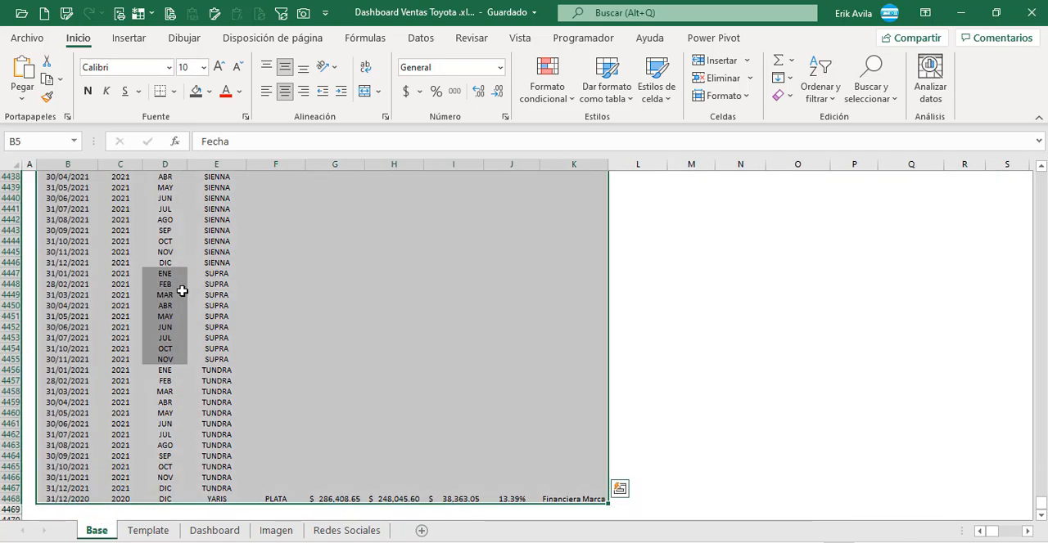
left_click_drag(1041, 504, 1043, 143)
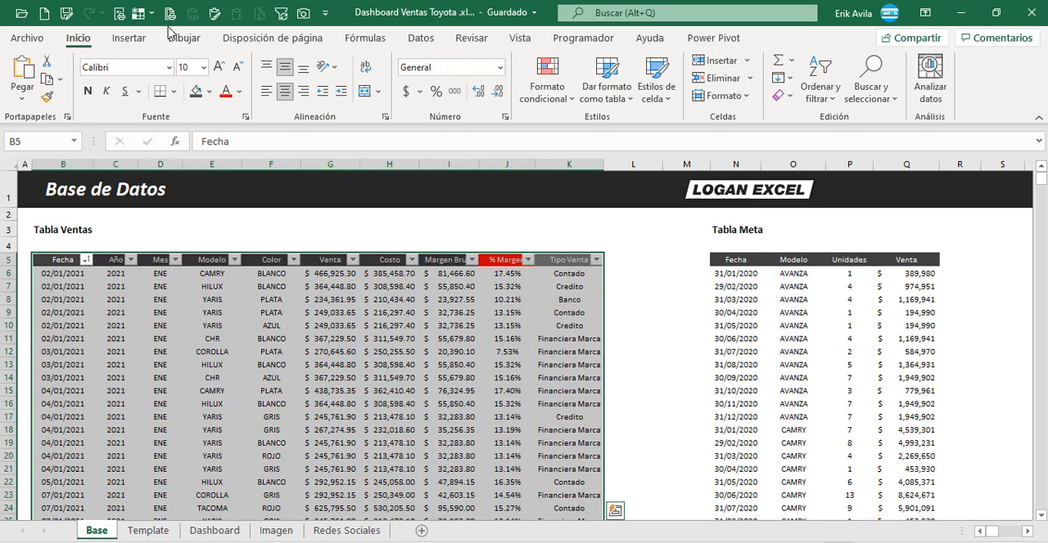
Step: Insert a pivot table from Base!B5:K4468 on the existing sheet under the TD01 label, and move the reference picture aside
left_click(121, 38)
left_click(27, 77)
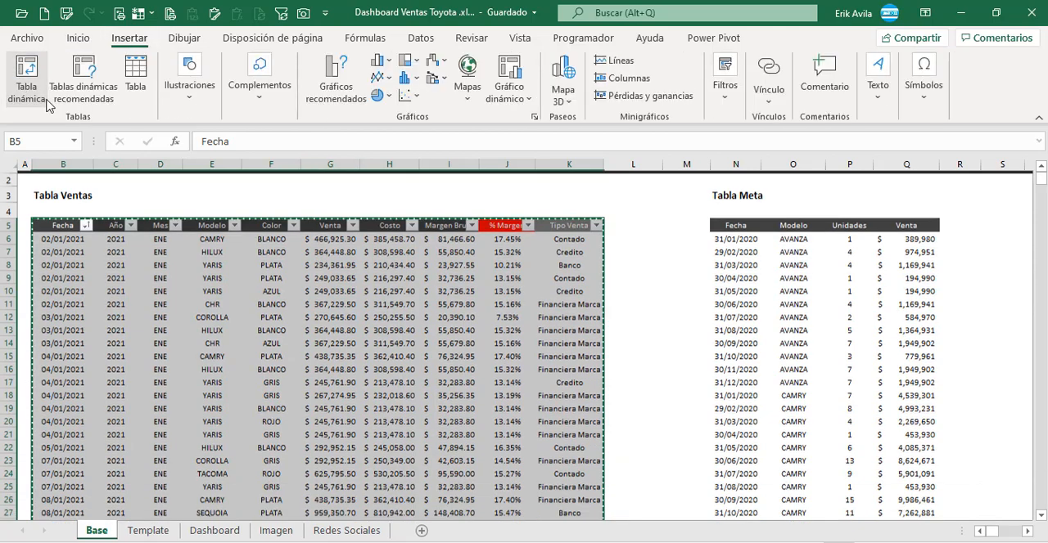
left_click(483, 336)
left_click(937, 294)
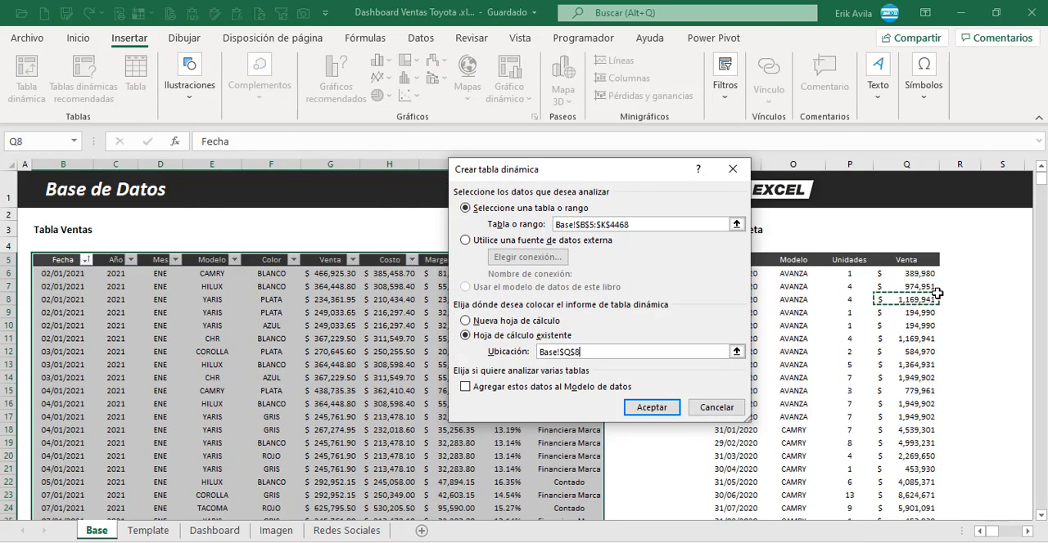
key("Right")
key("Right")
key("Right")
key("Right")
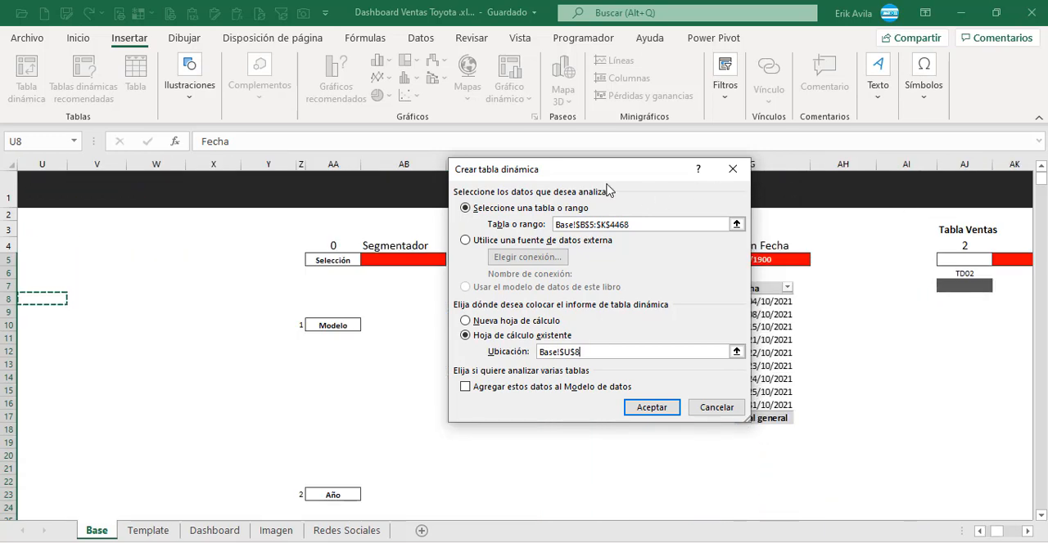
key("Return")
left_click_drag(478, 354, 279, 352)
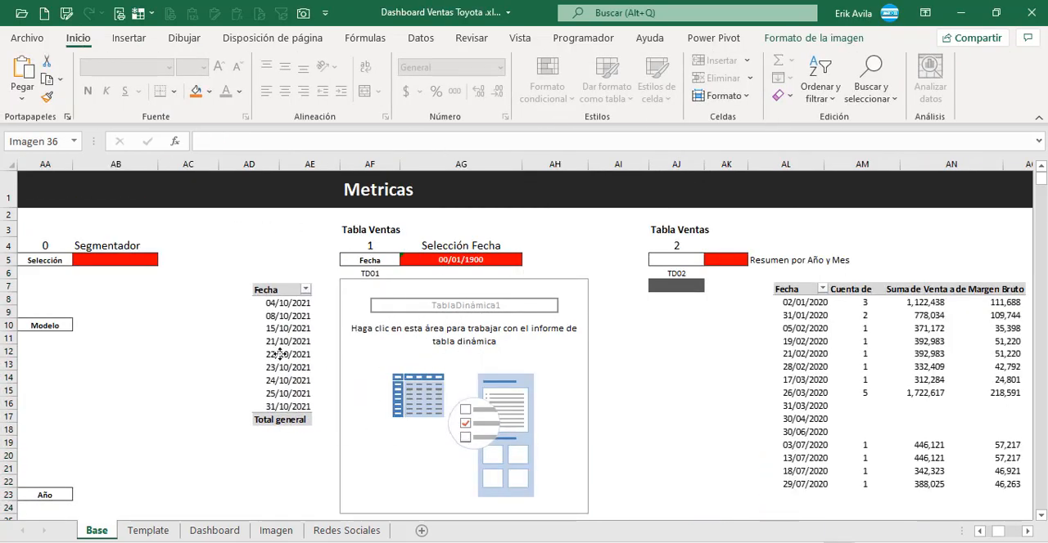
Step: Add the Fecha field to the rows of the TD01 pivot table
left_click(422, 348)
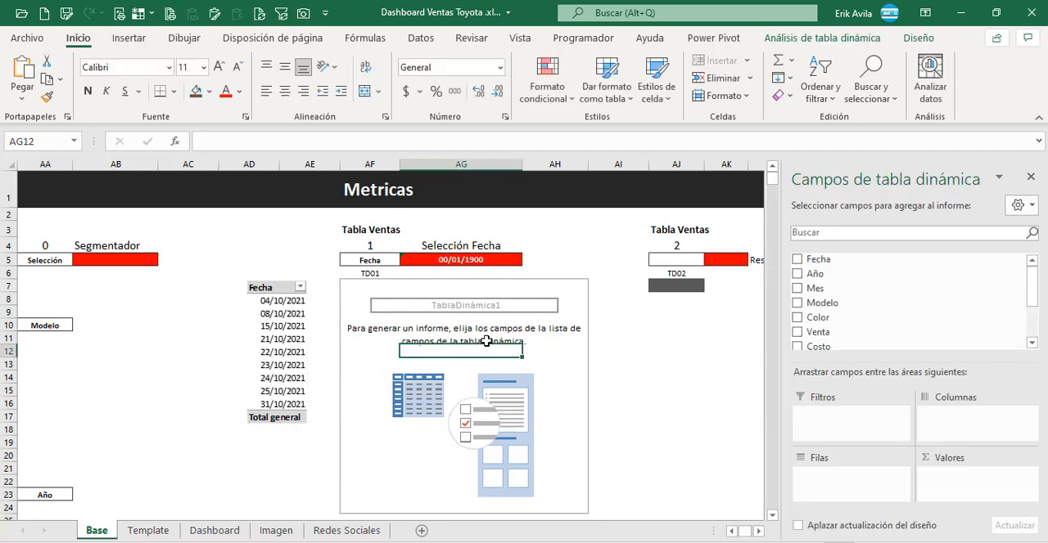
left_click_drag(818, 260, 865, 447)
left_click_drag(865, 446, 863, 474)
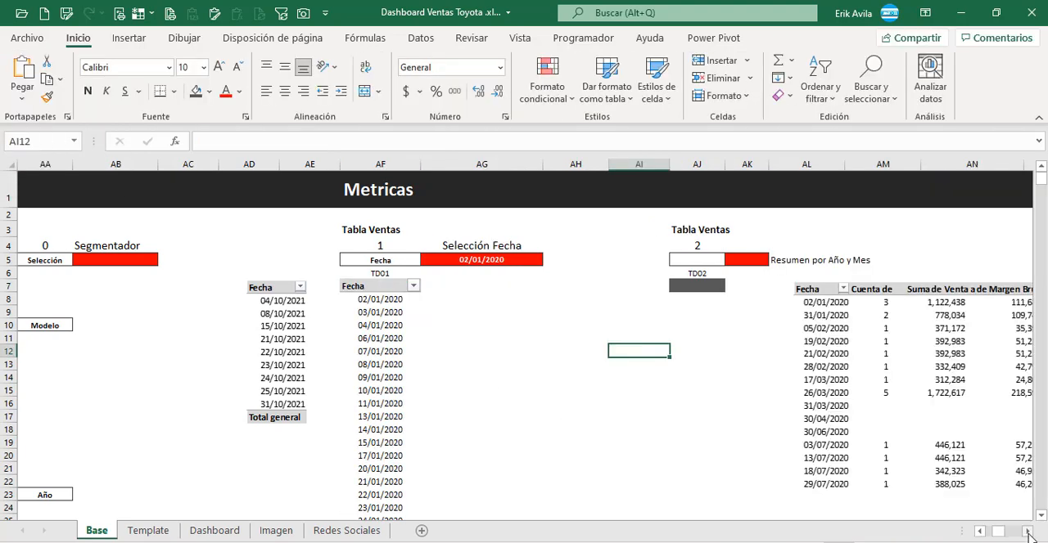
Step: Copy the entire TD01 Fecha pivot table and paste it at AJ7 under the TD02 label
left_click(1028, 532)
left_click(218, 368)
left_click(295, 317)
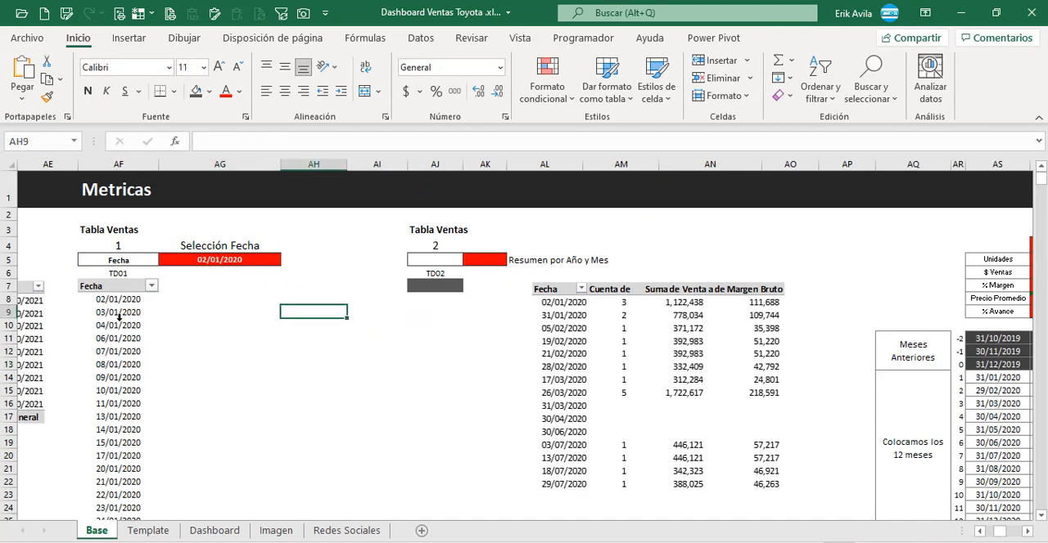
left_click(114, 287)
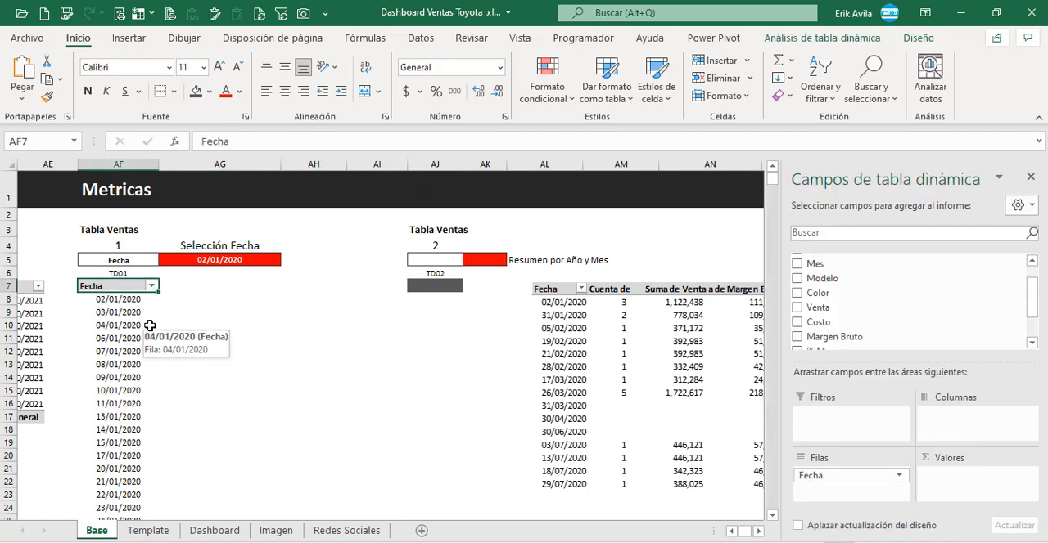
key("ctrl+shift+Down")
key("ctrl+c")
key("Up")
key("Up")
key("Up")
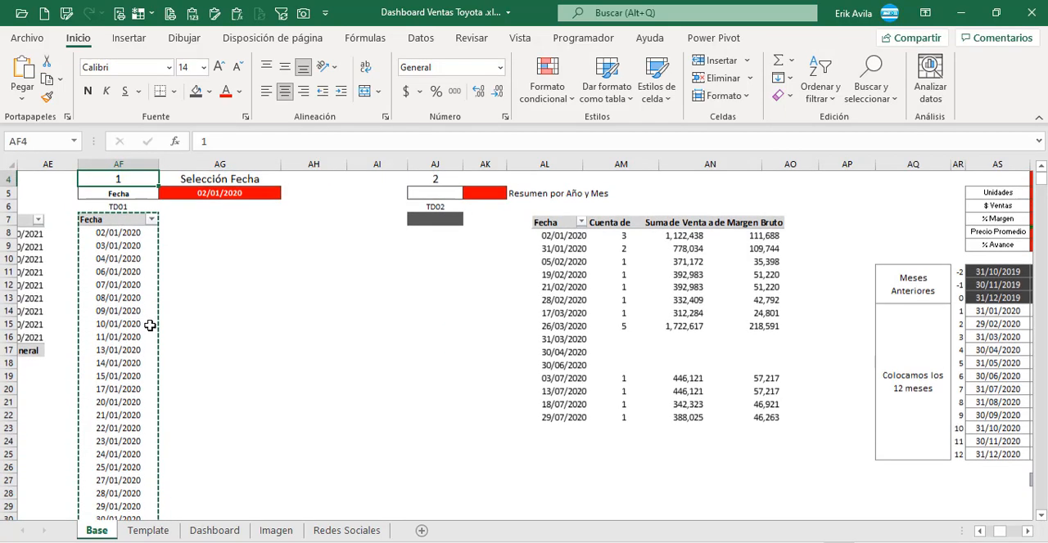
scroll(452, 318, "up", 1)
left_click(450, 288)
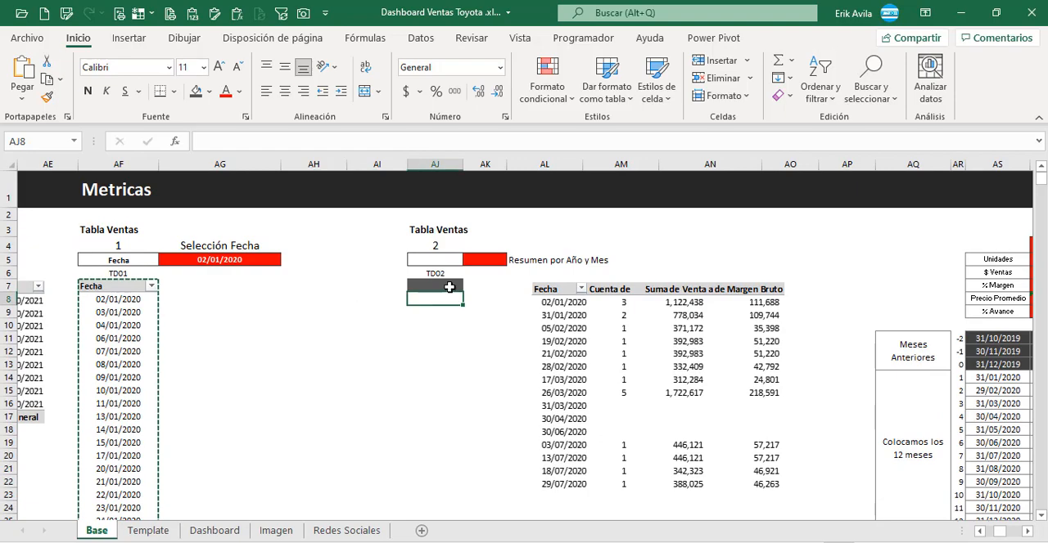
key("ctrl+v")
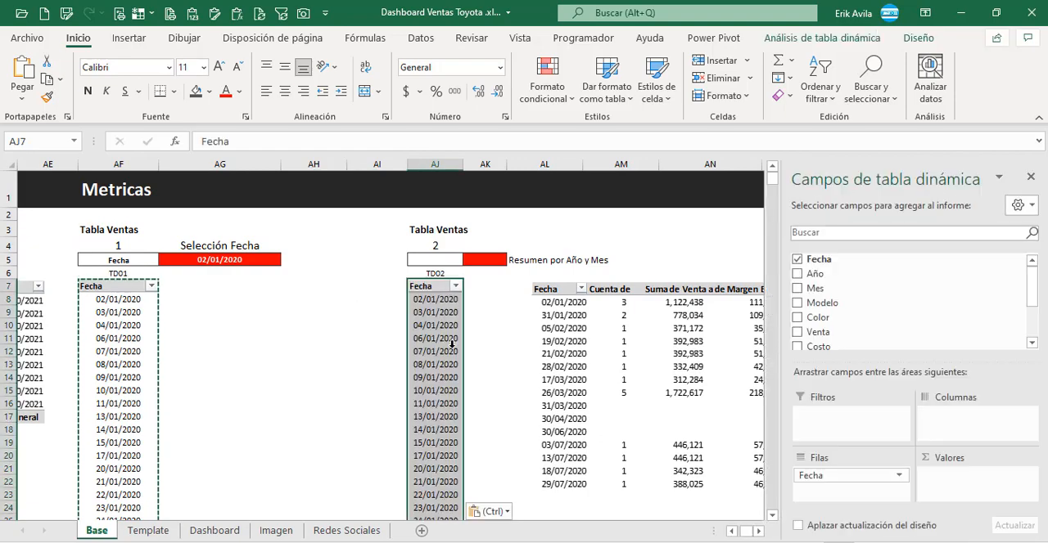
Step: Rename the pasted pivot table to match its TD02 label
left_click(503, 363)
left_click(450, 354)
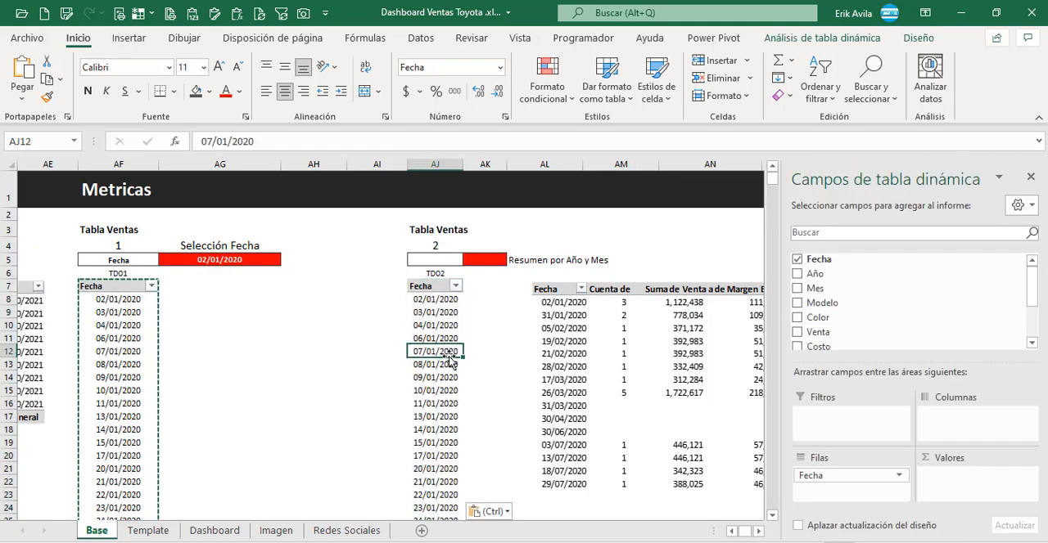
left_click(918, 38)
left_click(859, 42)
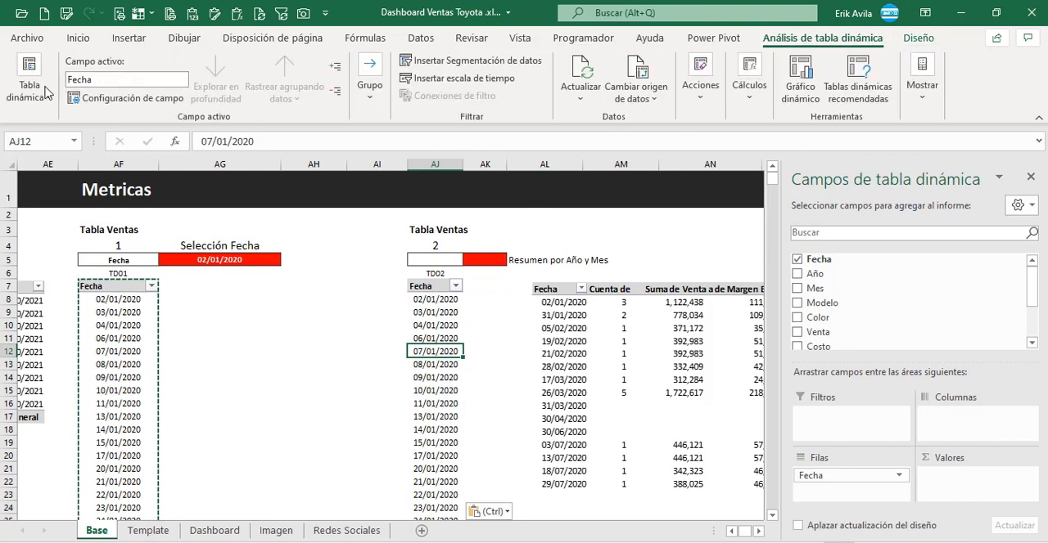
left_click(29, 82)
left_click(95, 154)
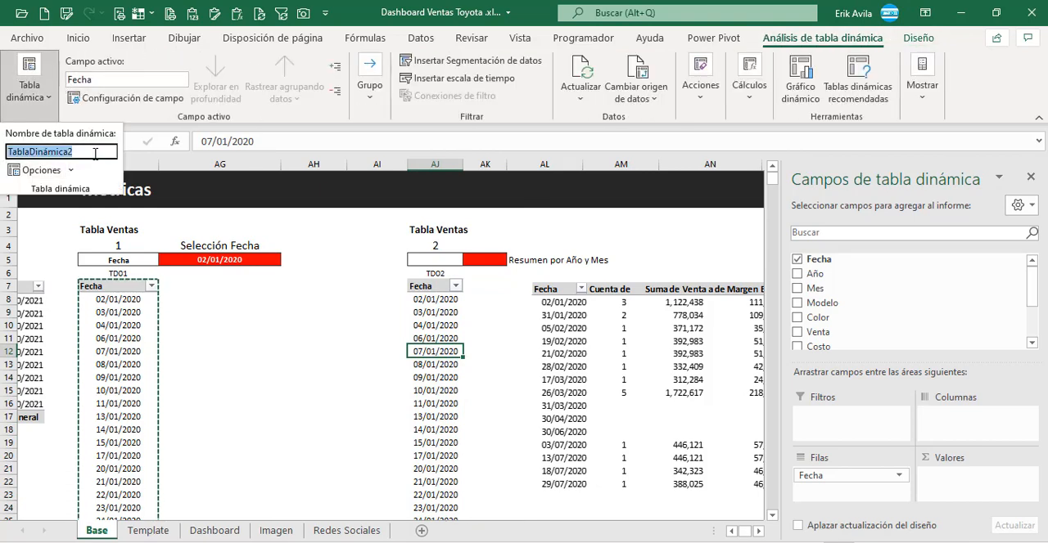
type("TD02")
key("Return")
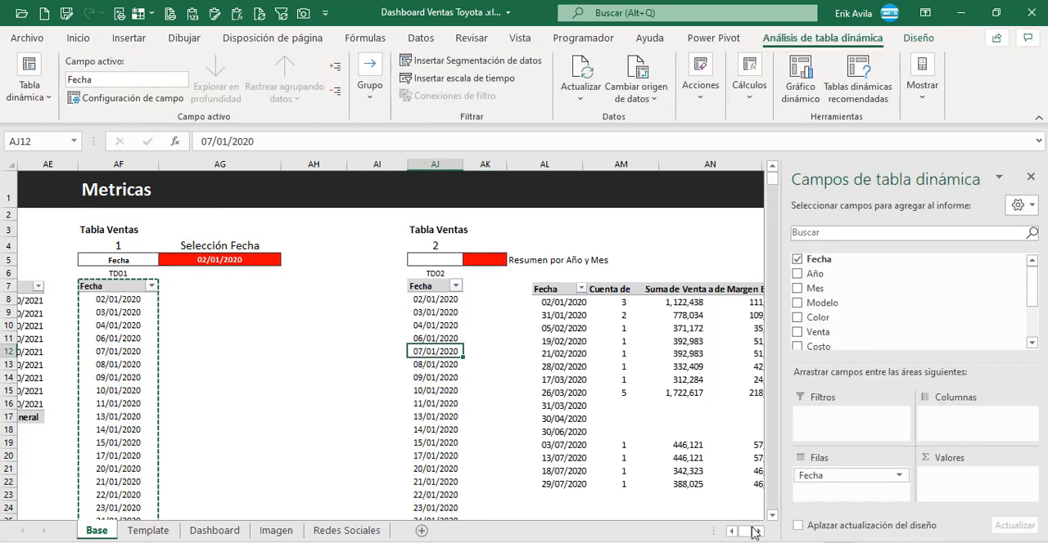
Step: Add Venta and Margen Bruto as summed values to the TD02 pivot table, shifting the reference picture out of the way
left_click(754, 531)
left_click(755, 531)
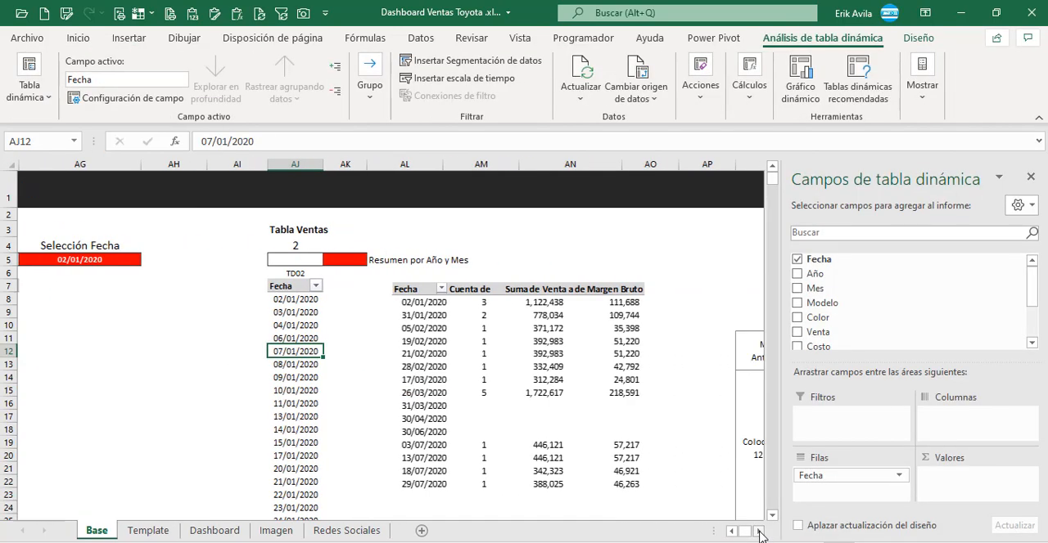
left_click(757, 532)
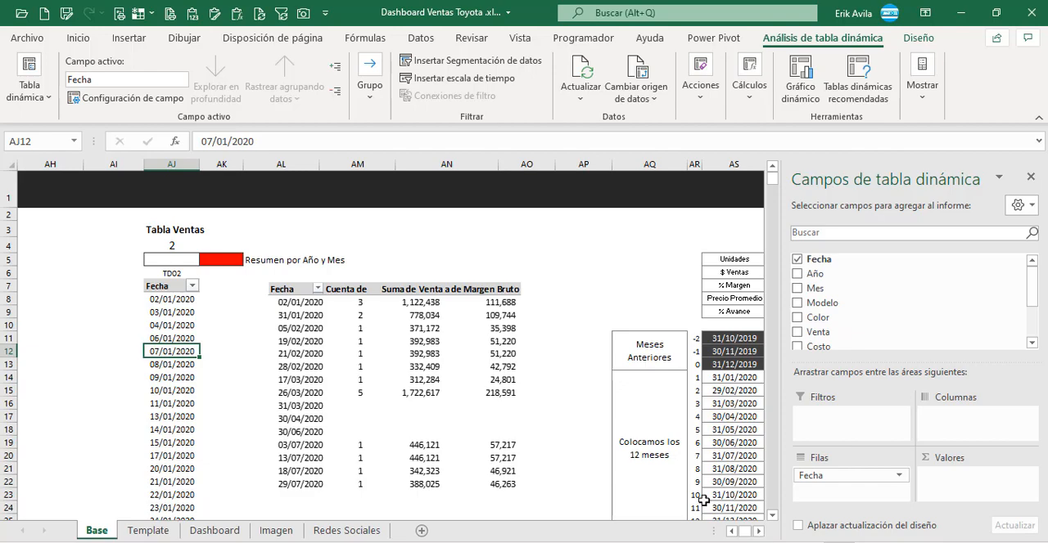
left_click_drag(376, 412, 398, 413)
left_click(168, 358)
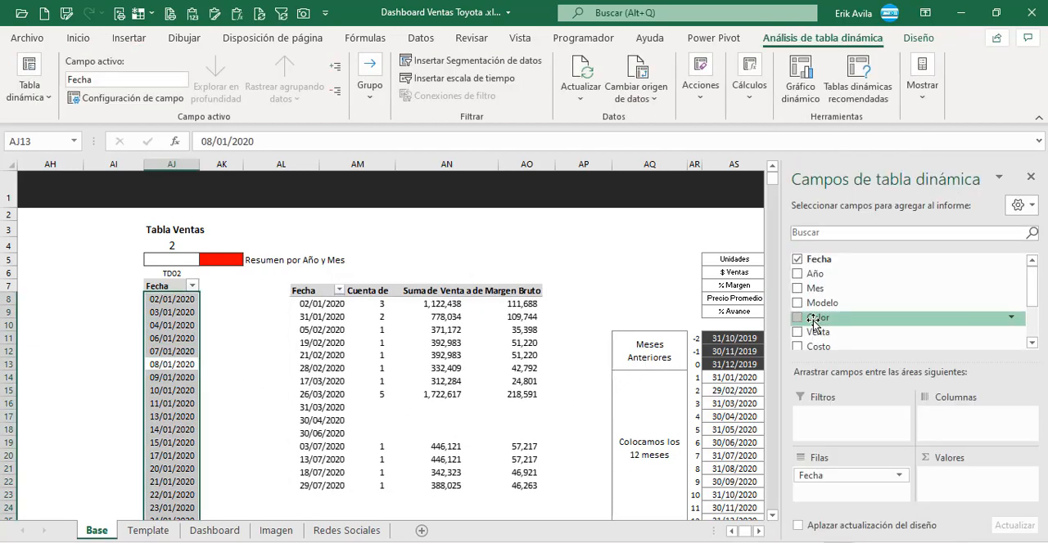
left_click_drag(819, 331, 966, 478)
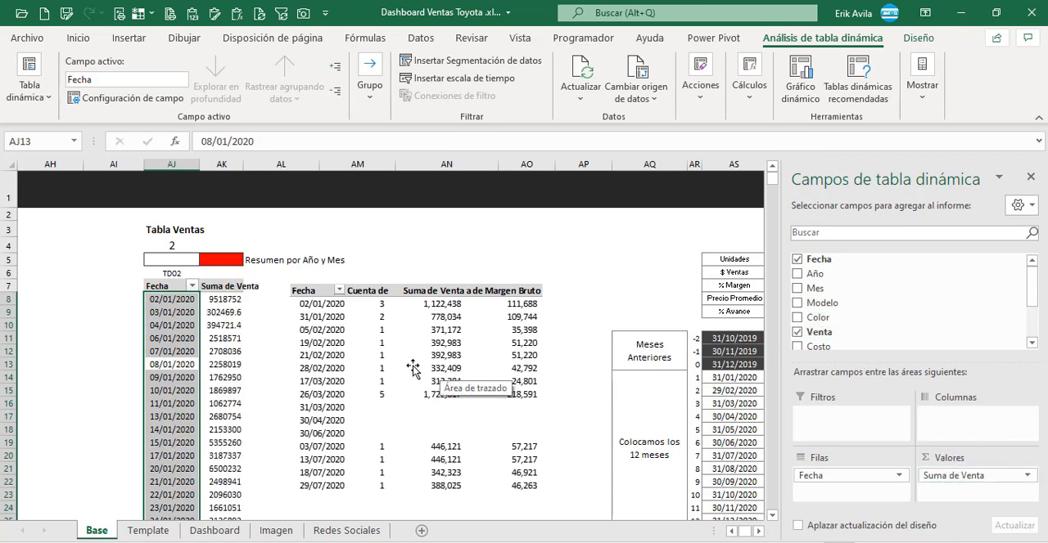
scroll(896, 311, "down", 3)
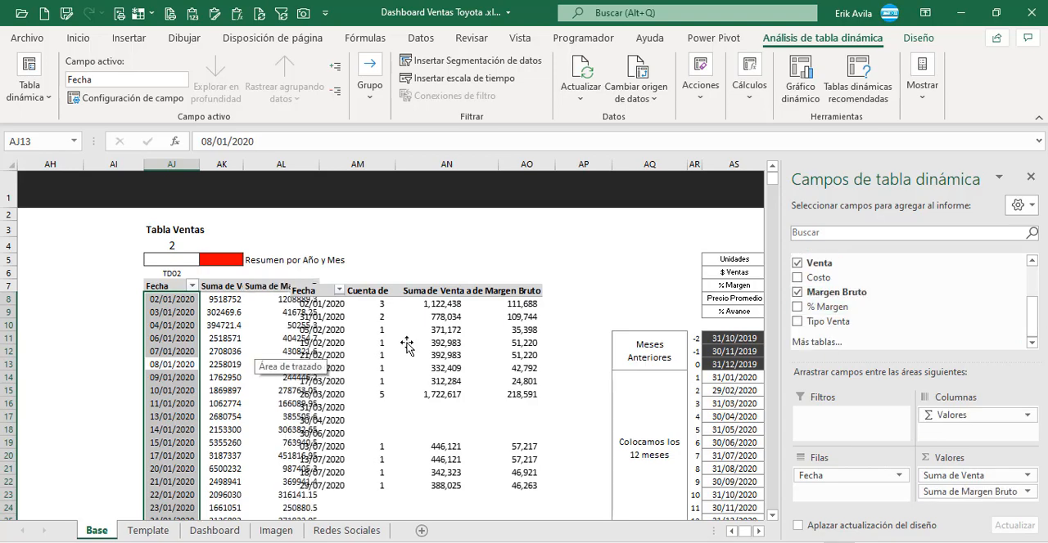
left_click_drag(410, 344, 442, 346)
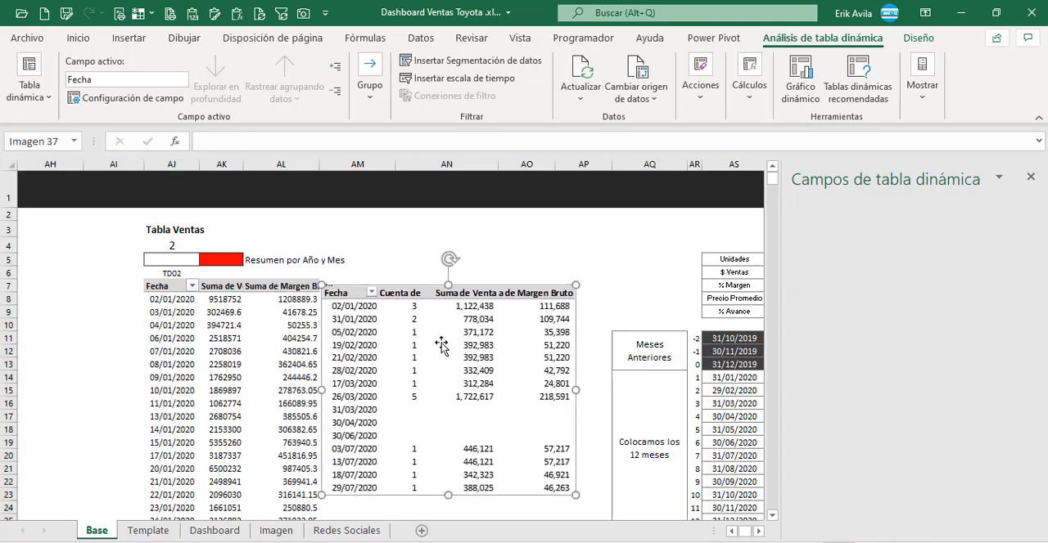
Step: Add Venta again as the first value of the TD02 pivot table, summarized by Recuento, and move the reference picture clear
left_click(226, 299)
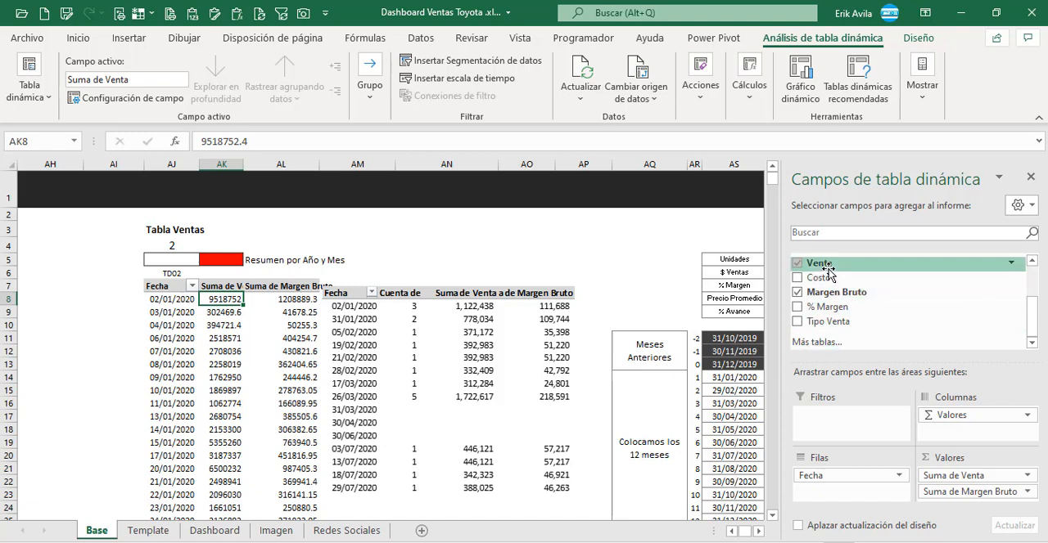
left_click_drag(829, 272, 980, 481)
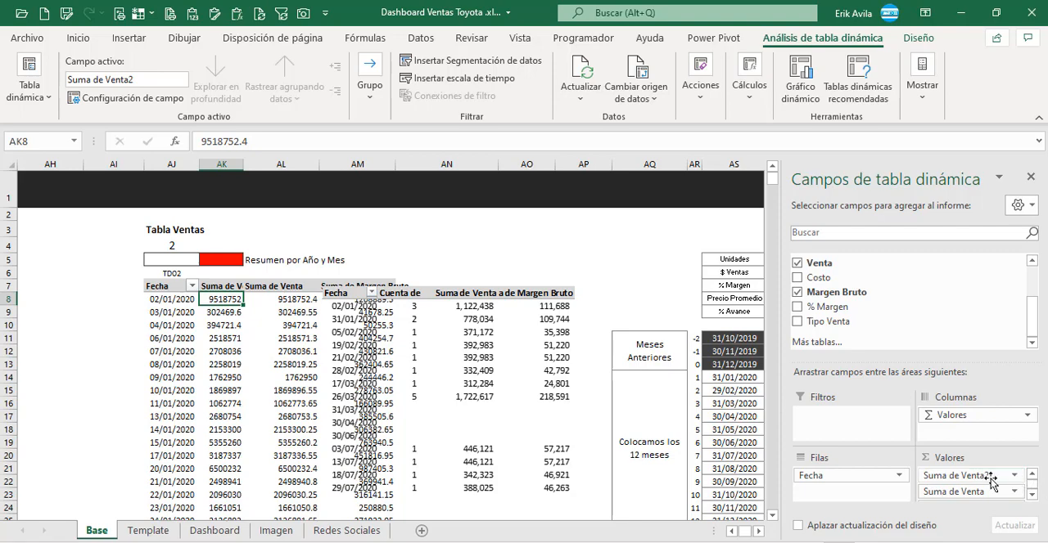
left_click(982, 479)
left_click(892, 456)
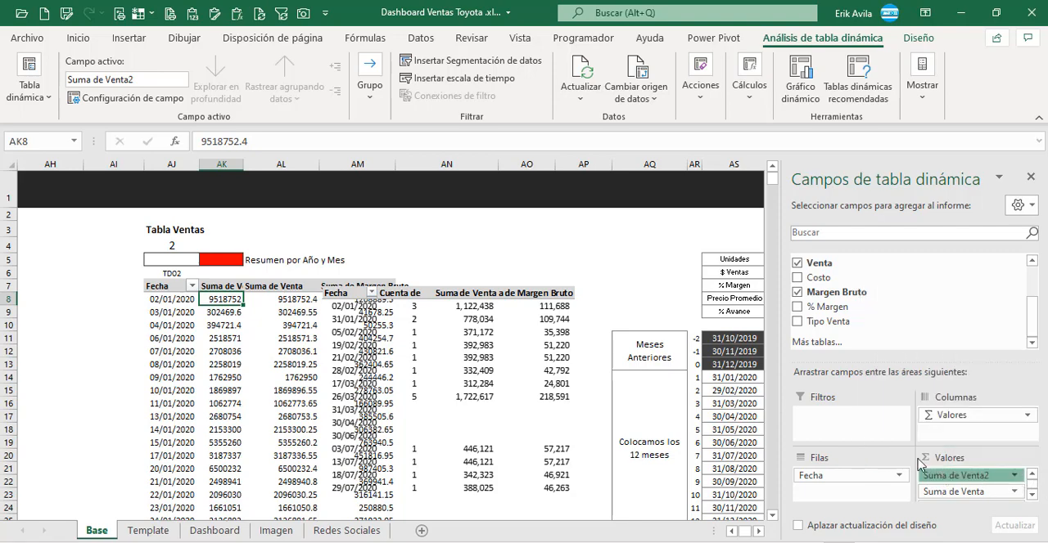
left_click(257, 388)
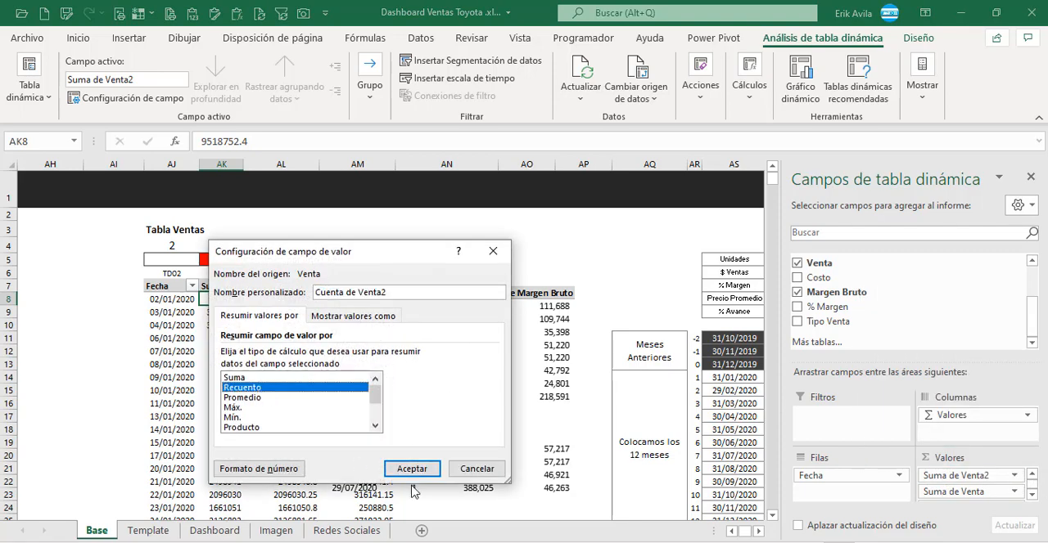
left_click(412, 469)
left_click_drag(439, 347, 541, 344)
Step: Select the Suma de Venta and Suma de Margen Bruto values of the TD02 pivot table, from AL8 down through the 2021 dates
left_click(231, 301)
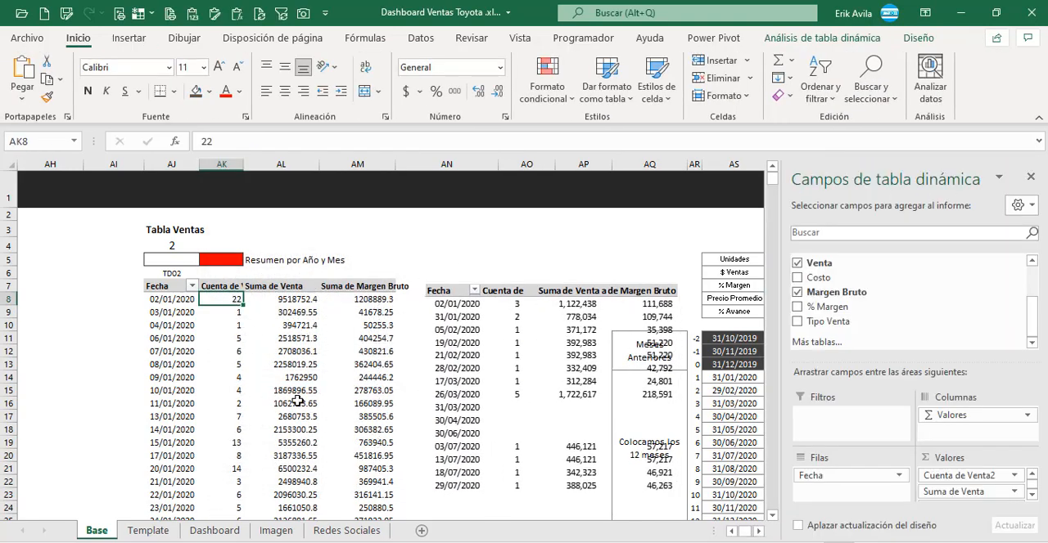
key("Right")
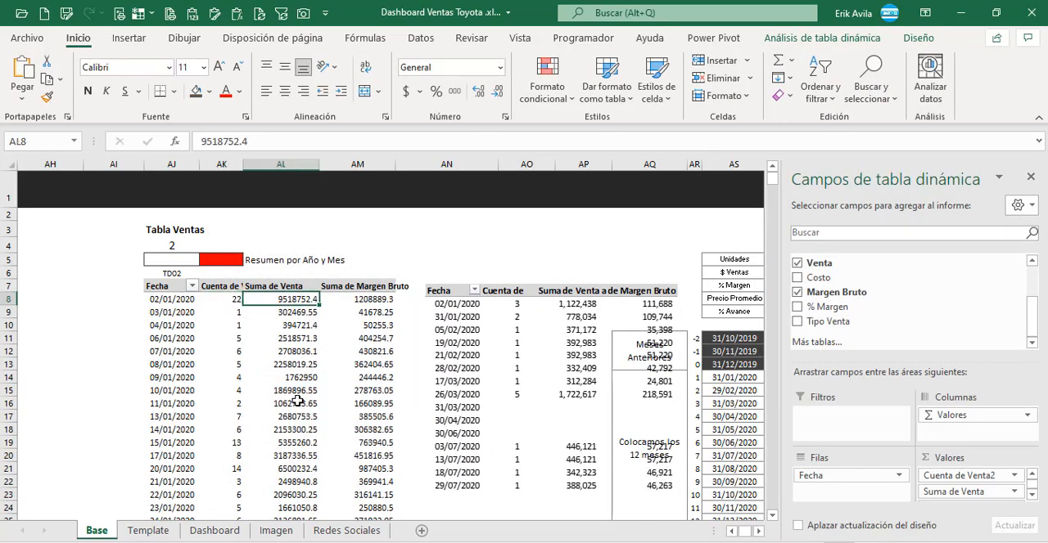
key("Left")
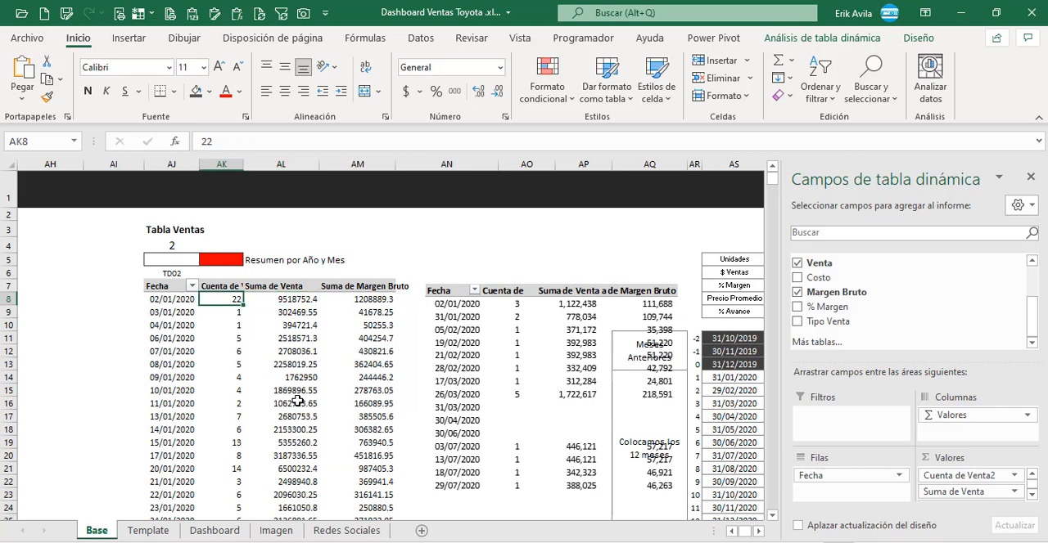
key("Right")
key("Left")
key("Right")
key("ctrl+shift+Down")
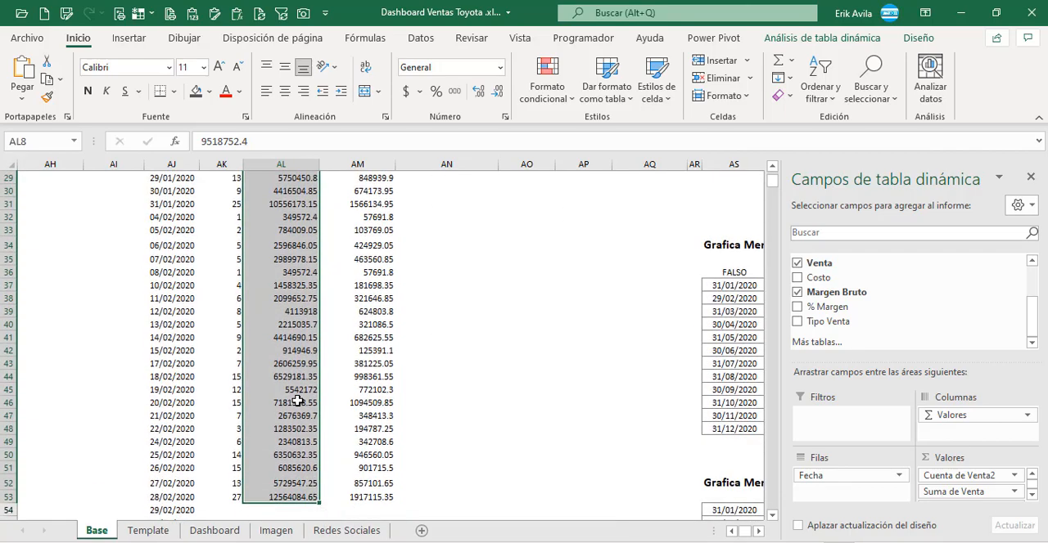
key("ctrl+shift+Right")
key("ctrl+shift+Down")
key("ctrl+shift+Down")
key("ctrl+shift+Down")
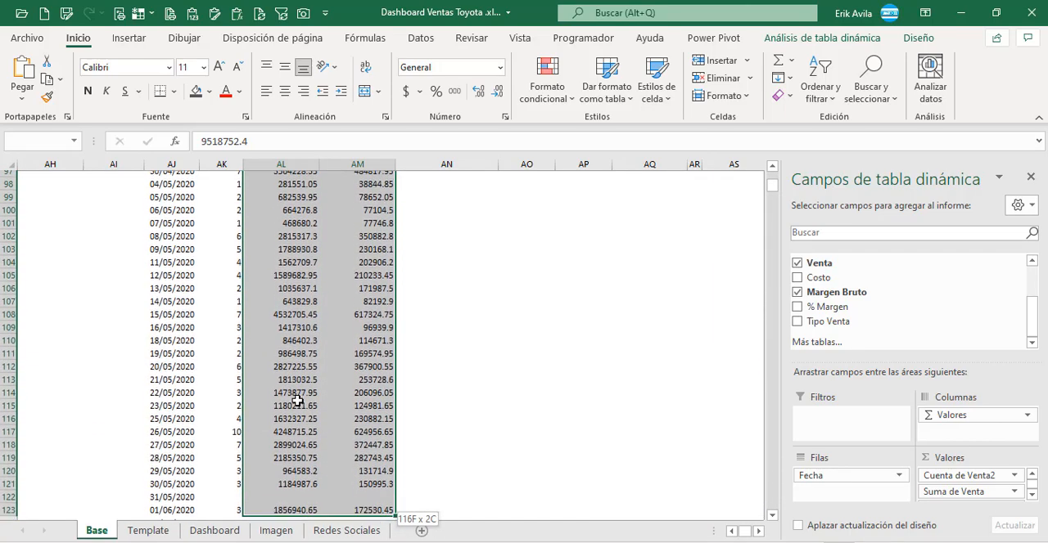
key("ctrl+shift+Down")
key("ctrl+shift+Down")
key("ctrl+shift+Down")
key("ctrl+shift+Down")
key("ctrl+shift+Down")
key("ctrl+shift+Down")
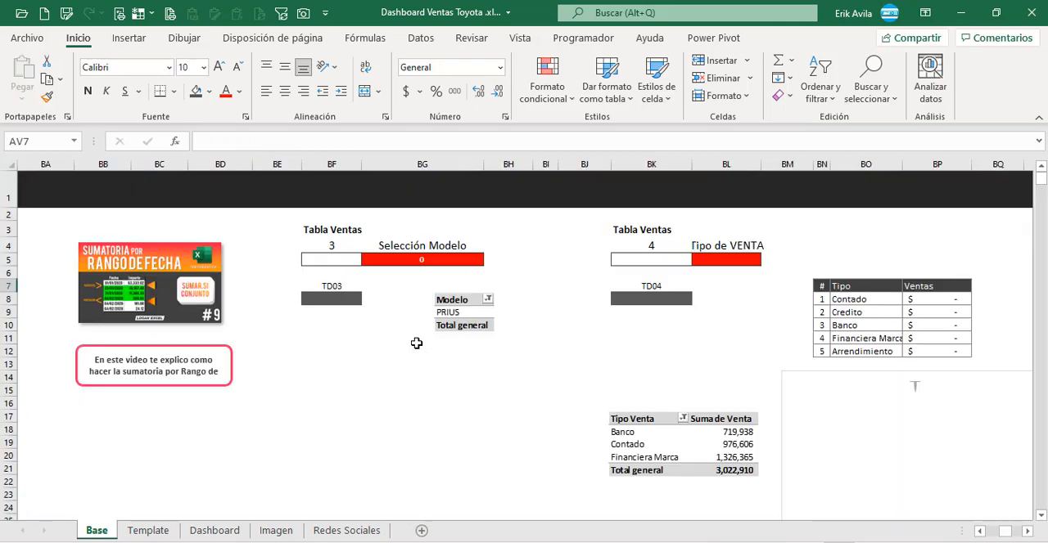
Step: Examine the Selección Modelo block 3, including the formula in its red cell BG5 and the TD03 position at BF8
left_click(414, 339)
left_click(344, 341)
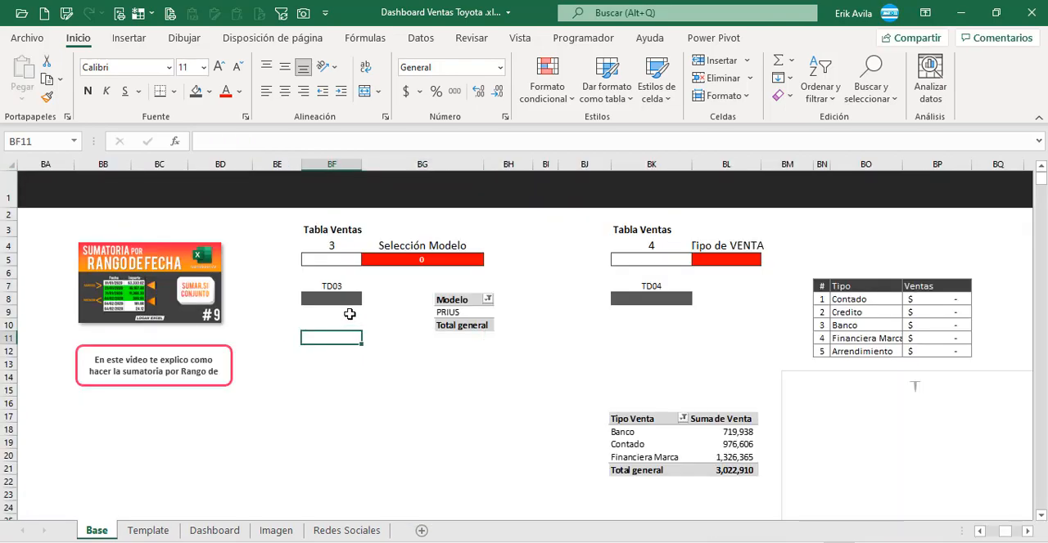
left_click(372, 291)
left_click(388, 265)
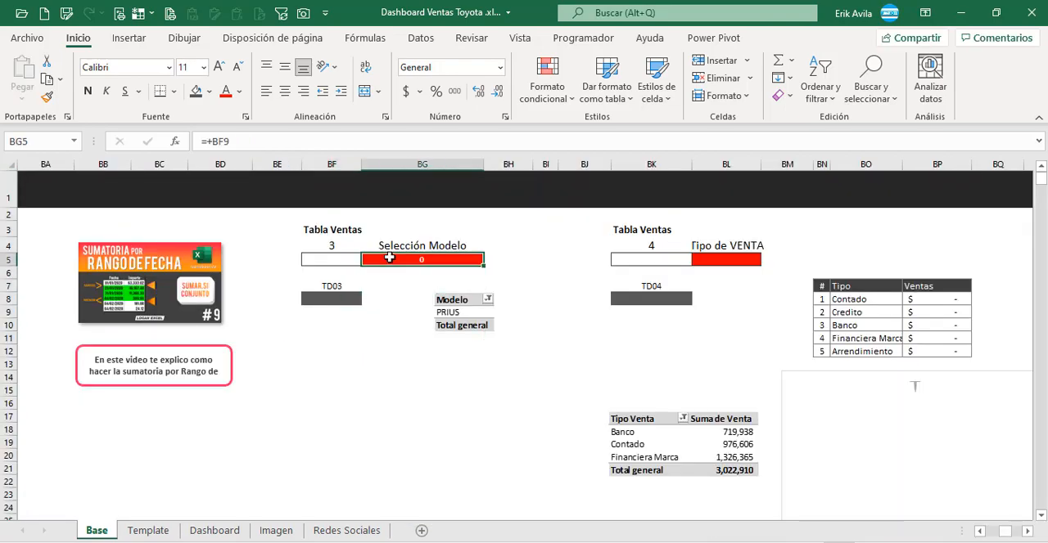
left_click(363, 324)
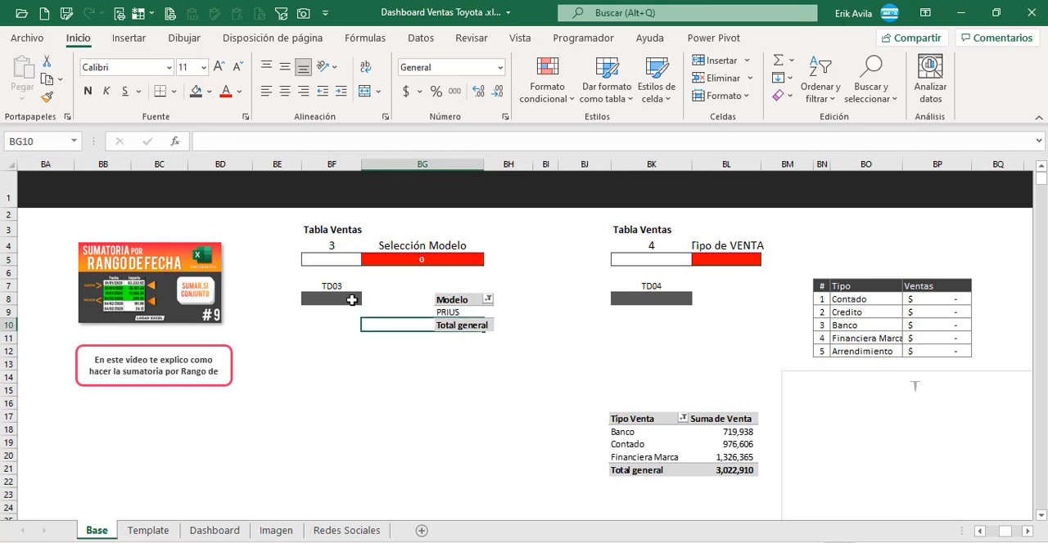
left_click(351, 300)
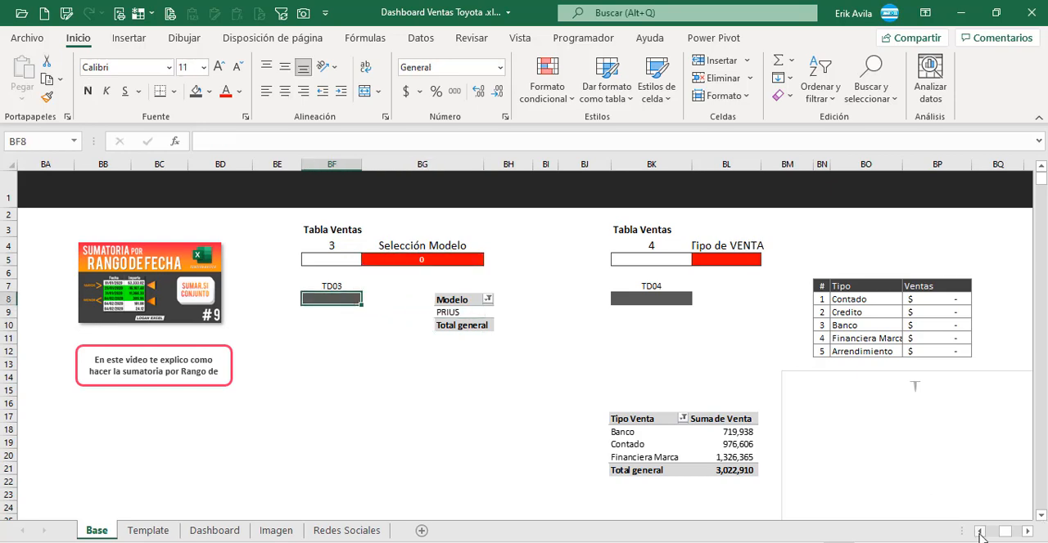
Step: Copy the entire TD01 pivot table, from the Fecha header in AF7 down to Total general
left_click_drag(980, 533, 980, 532)
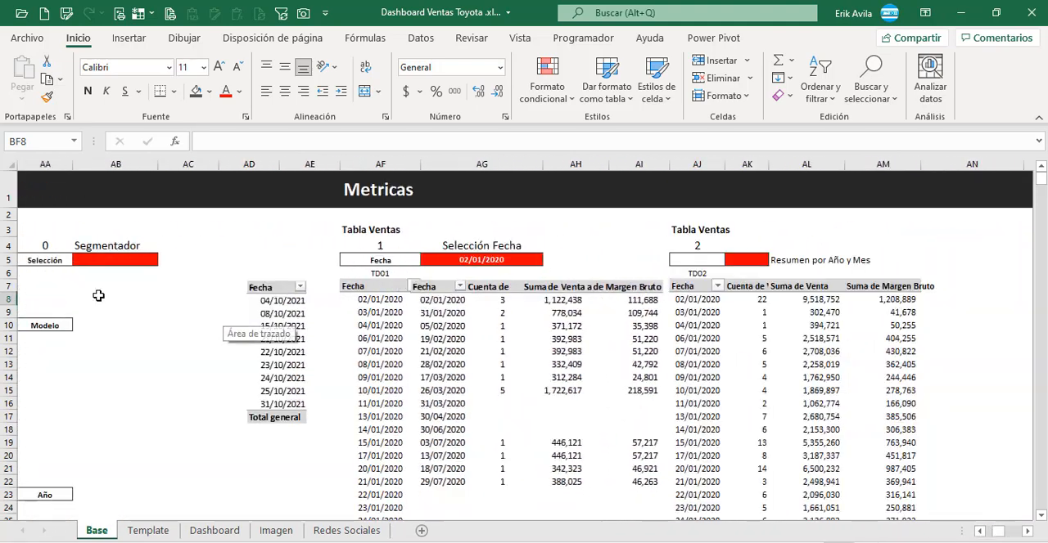
left_click(98, 296)
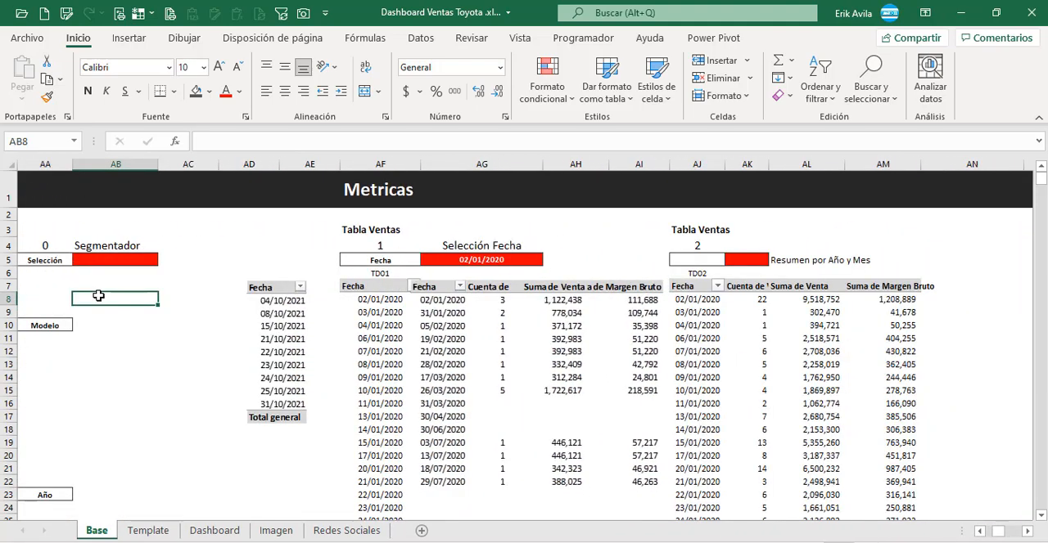
left_click(387, 285)
key("ctrl+shift+Down")
key("ctrl+c")
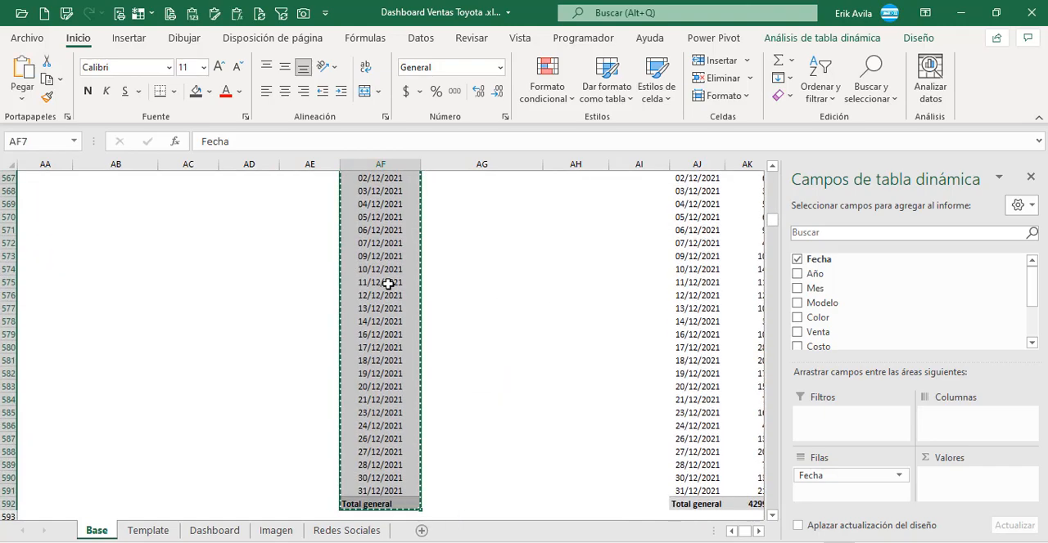
Step: Paste the copied pivot table at BF8, under the TD03 label of the Selección Modelo block
key("Up")
key("Up")
key("Down")
key("Down")
key("Right")
key("Right")
key("Right")
key("Right")
key("Right")
key("Right")
key("Right")
key("Right")
key("Right")
key("Right")
key("Right")
key("Right")
key("Right")
key("Right")
key("Right")
key("Right")
key("Right")
key("Right")
key("Right")
key("Right")
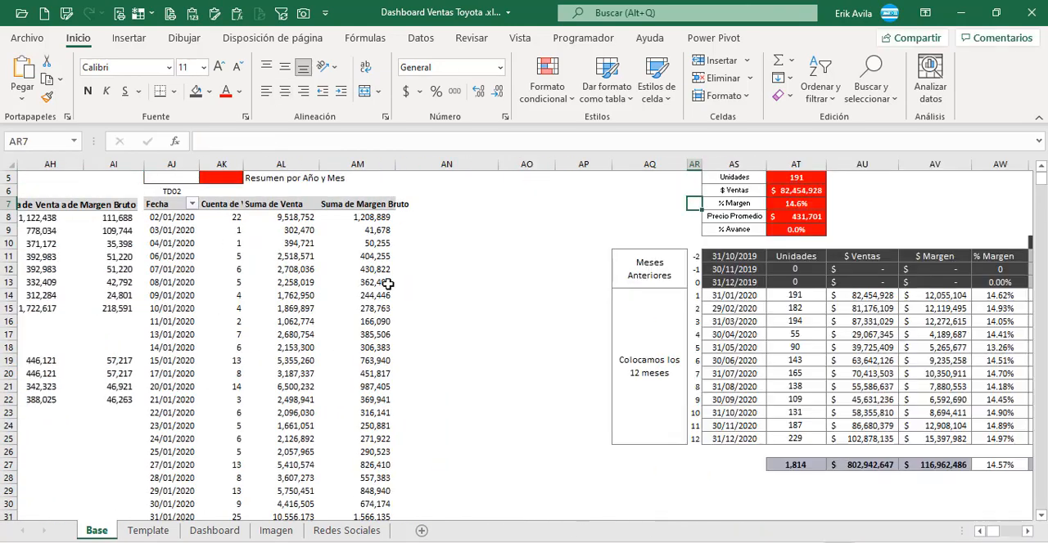
key("Right")
key("Right")
key("Right")
key("Right")
key("Right")
key("Right")
key("Right")
key("Right")
key("Right")
key("Right")
key("Right")
key("Right")
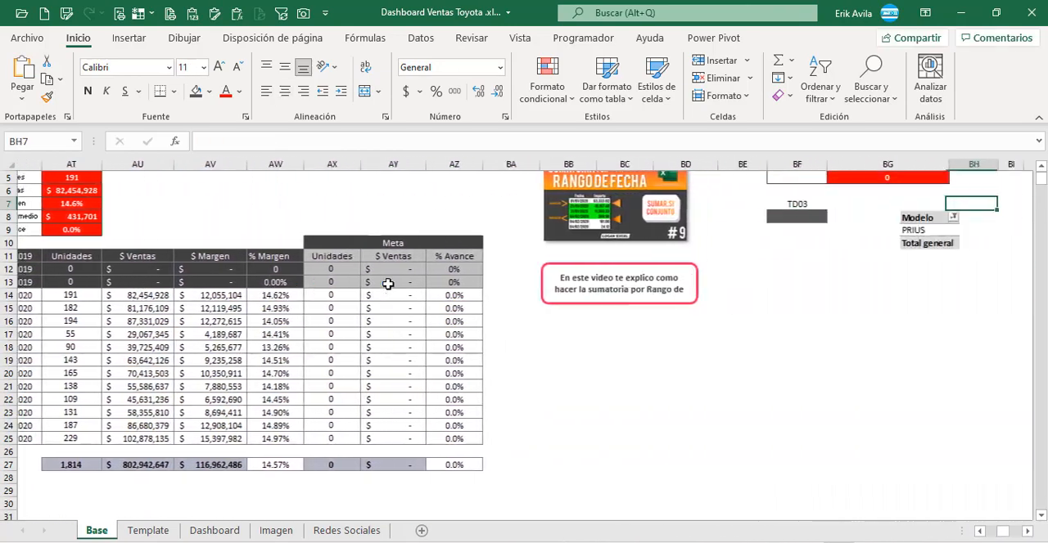
scroll(387, 284, "up", 2)
left_click(452, 303)
key("ctrl+v")
Step: Name the pivot table at BF8 TD03
double_click(453, 325)
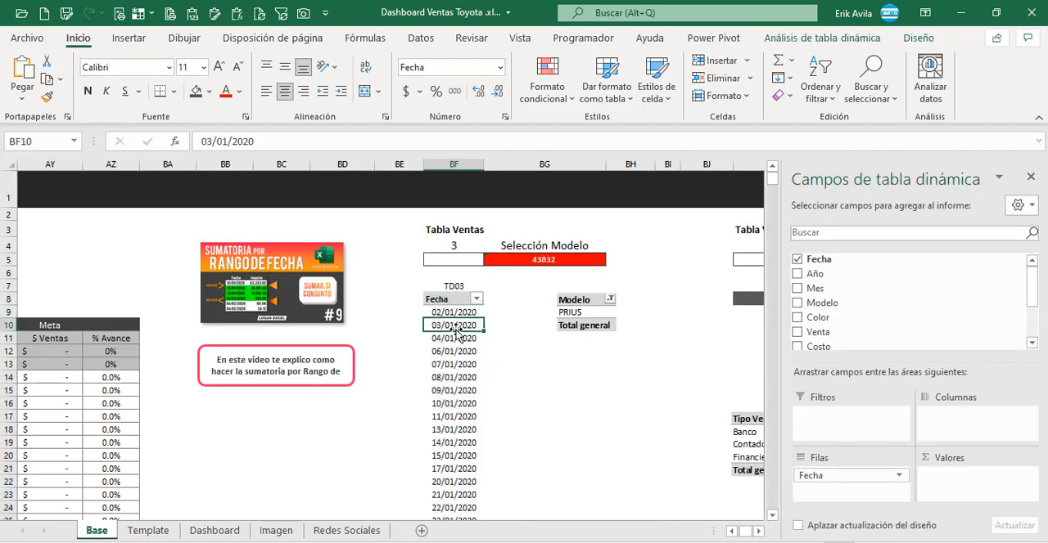
key("Escape")
left_click(919, 39)
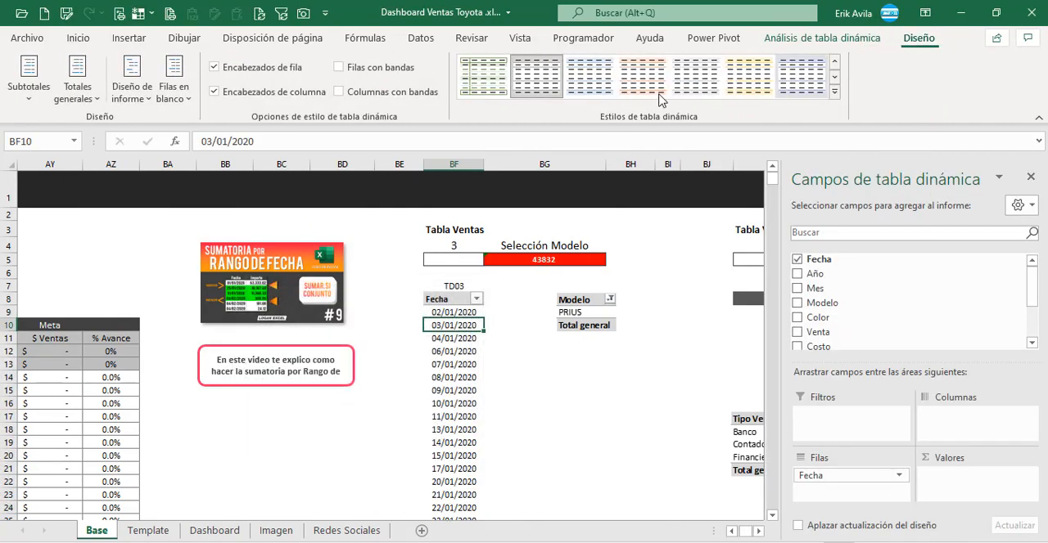
left_click(854, 40)
left_click(29, 82)
type("TD")
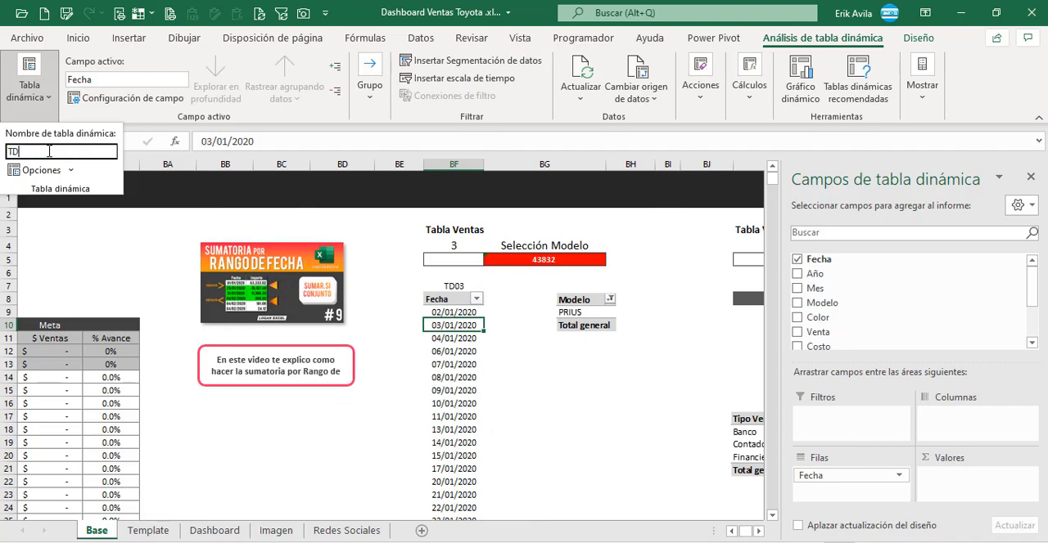
type("03")
key("Return")
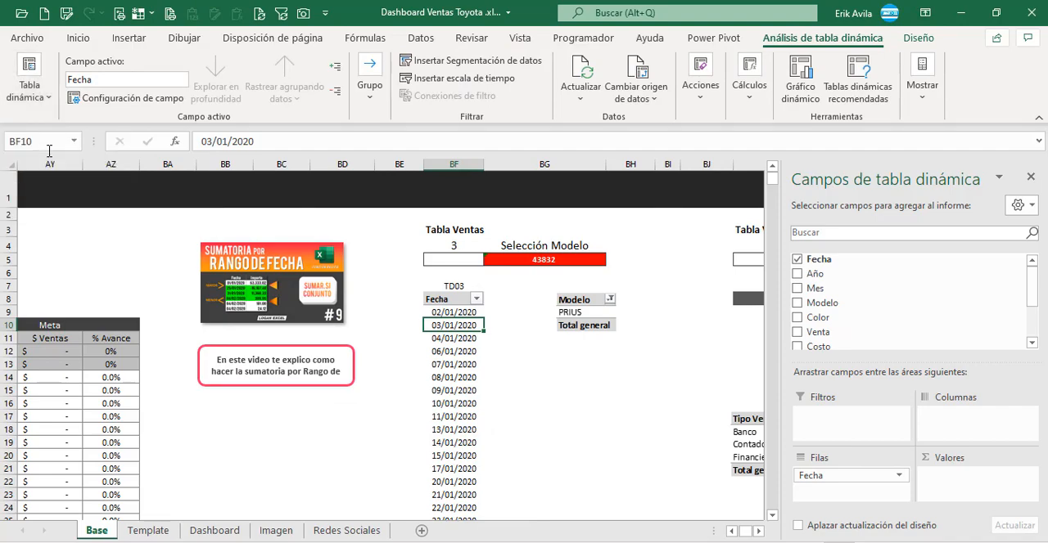
Step: Replace Fecha with Modelo as the row field of the TD03 pivot table
left_click(557, 391)
left_click(450, 360)
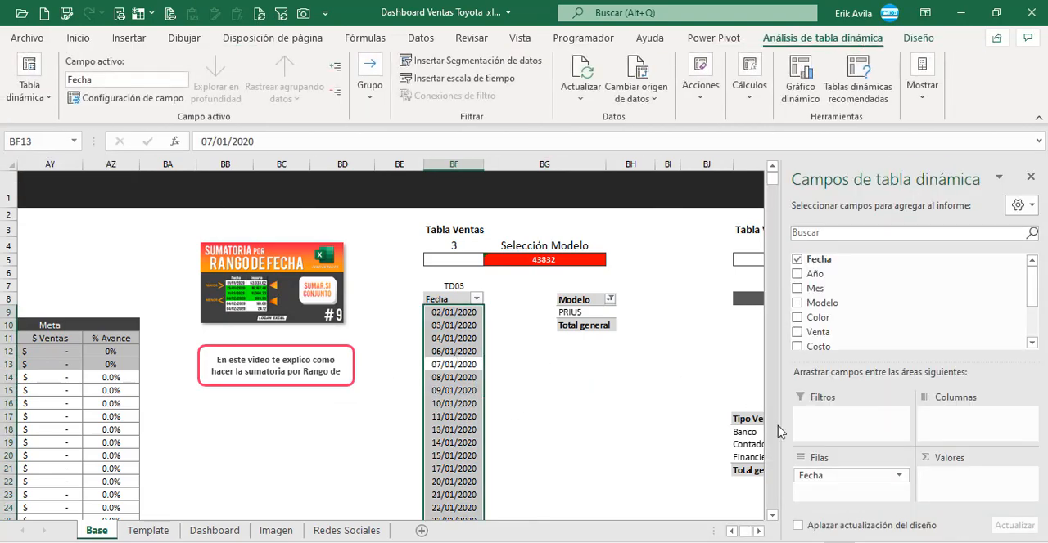
left_click_drag(840, 483, 712, 446)
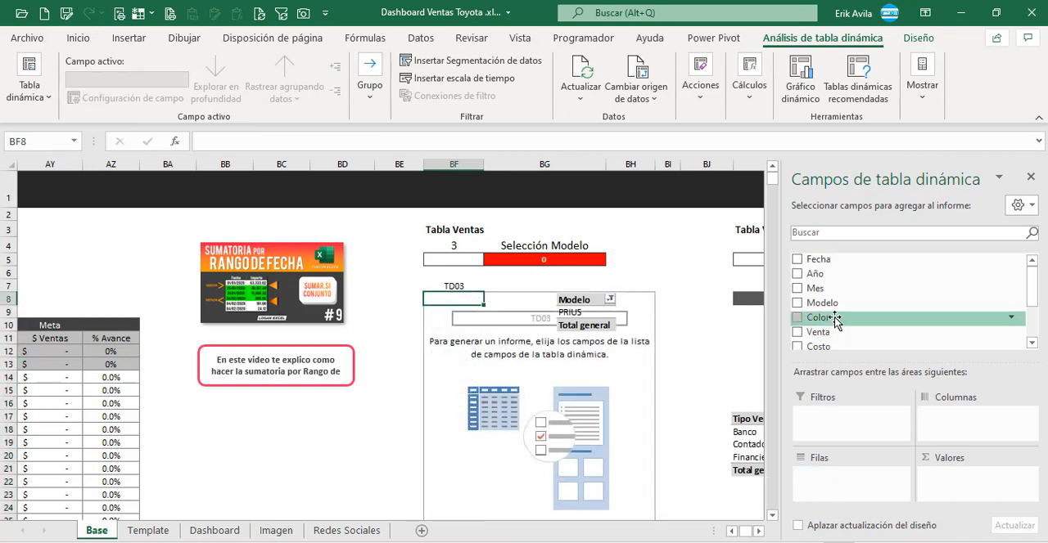
left_click_drag(835, 308, 865, 491)
left_click(564, 325)
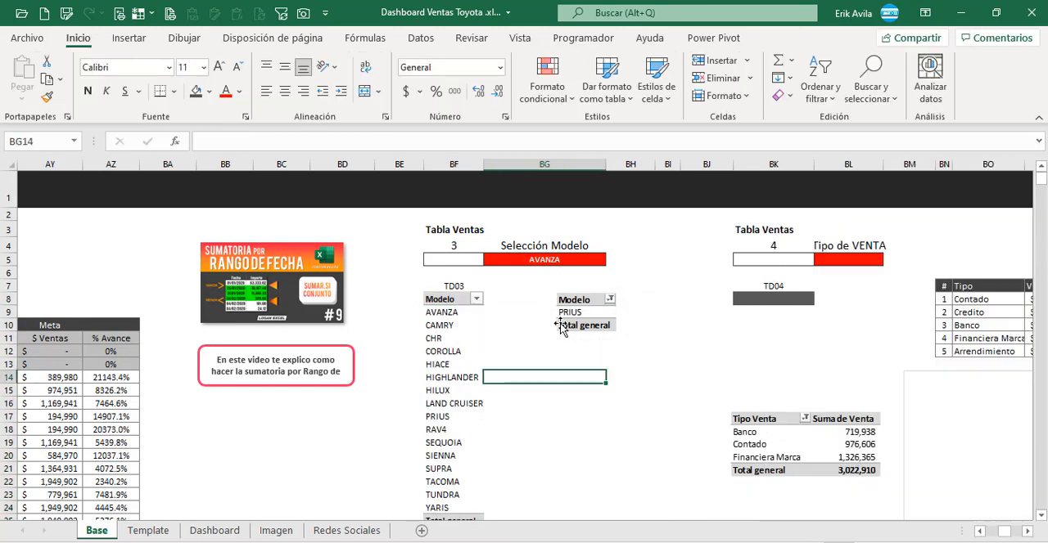
mouse_move(598, 316)
left_mouse_down()
mouse_move(606, 313)
mouse_move(589, 314)
left_mouse_up()
left_click(455, 324)
Step: Copy the TD03 pivot table to BK8 under the TD04 label and move the Tipo Venta reference picture clear of it
left_click(758, 532)
left_click(439, 348)
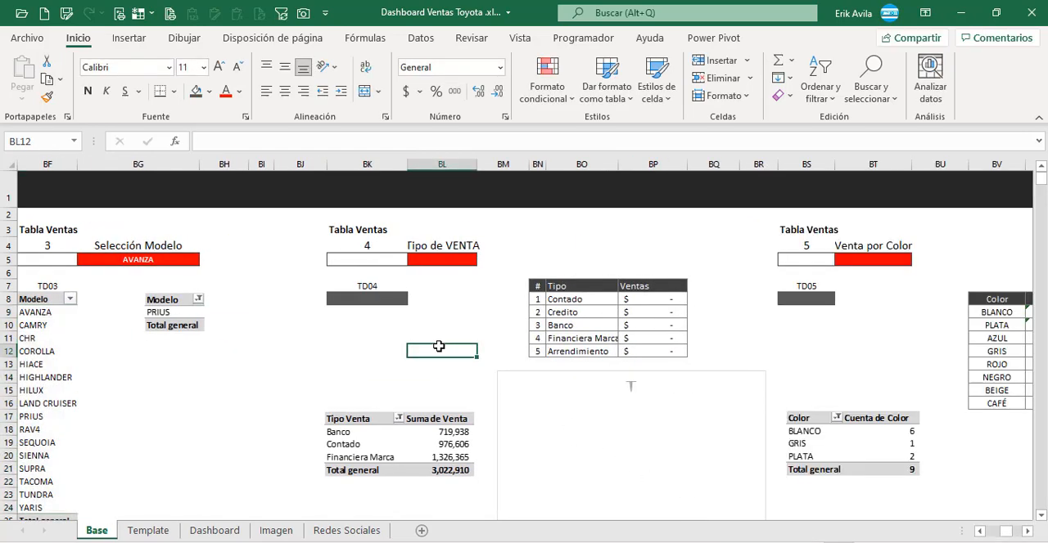
left_click(451, 246)
left_click(48, 300)
key("ctrl+e")
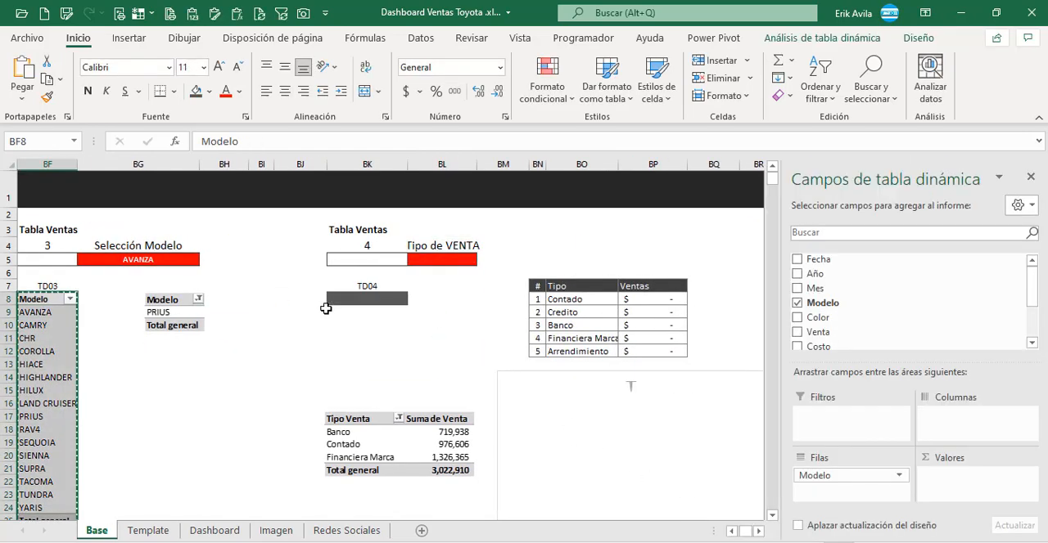
key("ctrl+c")
left_click(346, 300)
key("ctrl+v")
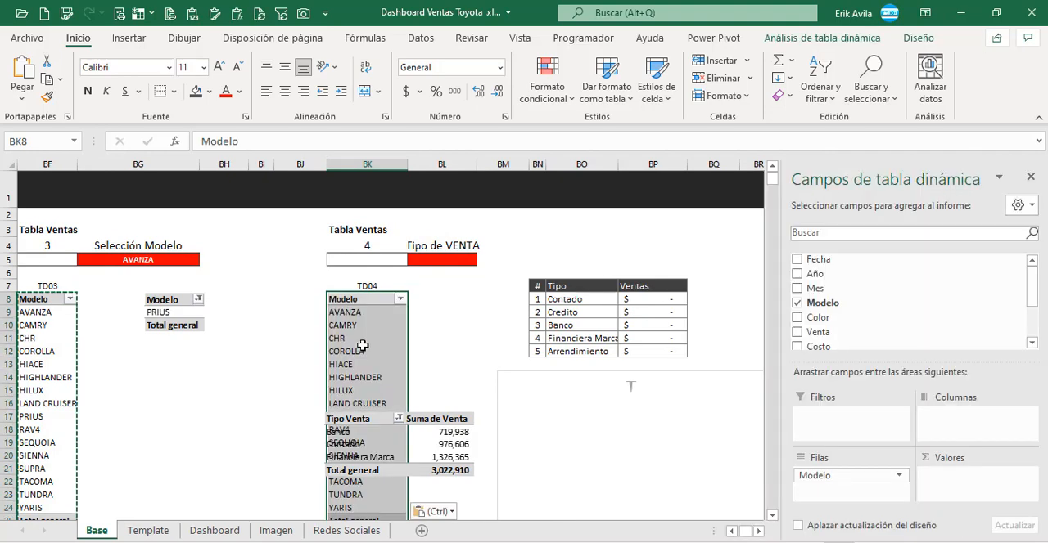
left_click_drag(439, 444, 638, 247)
Step: Replace Modelo with Tipo Venta as the row field of the pivot table at BK8 and add Venta as a summed value
left_click(368, 364)
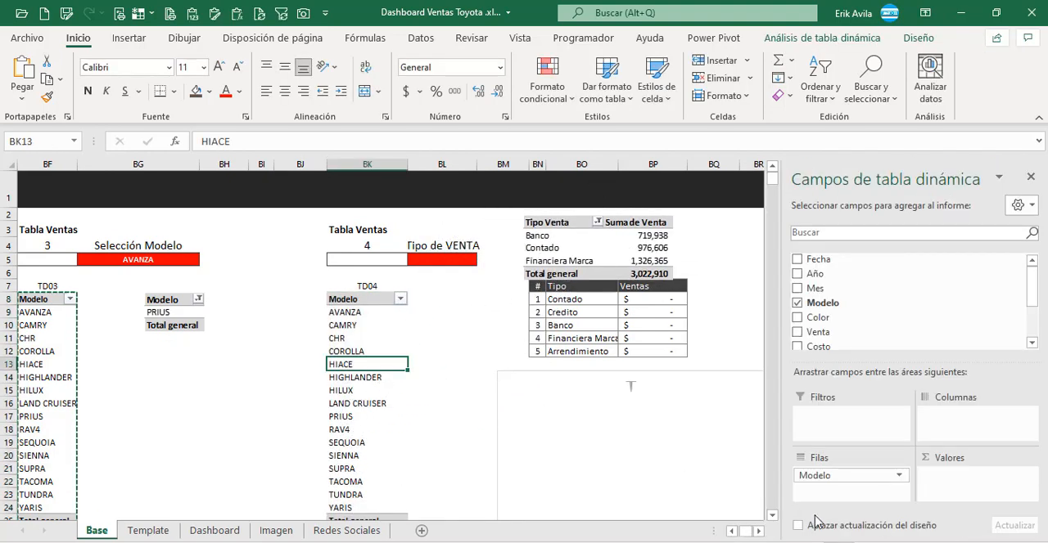
left_click_drag(829, 479, 566, 250)
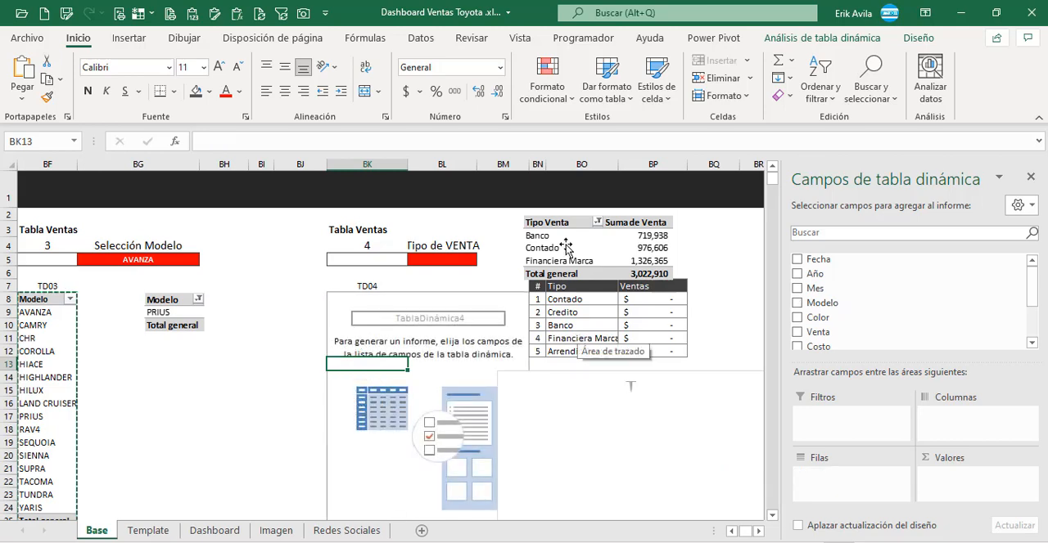
left_click_drag(1039, 282, 1036, 315)
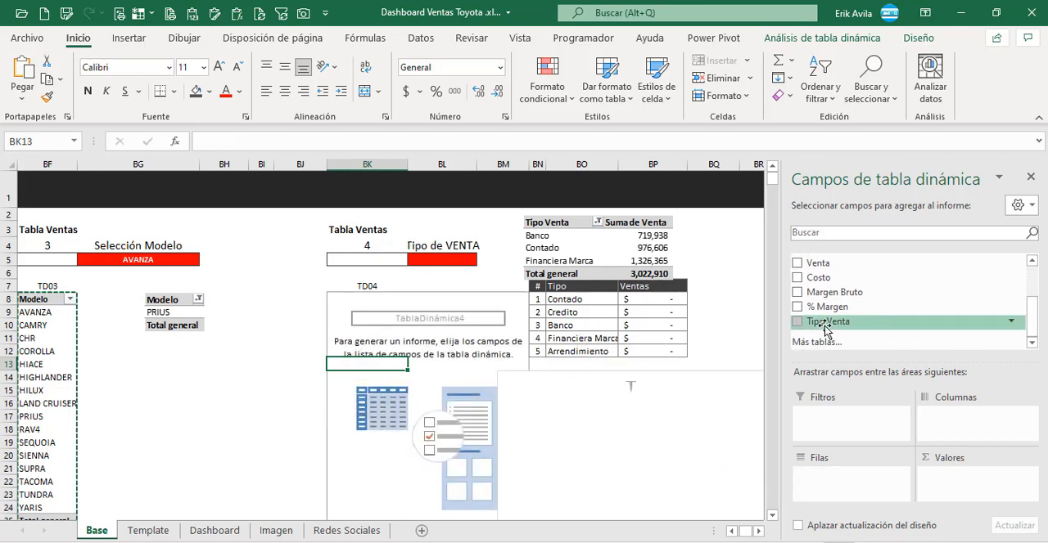
left_click_drag(825, 328, 848, 499)
left_click_drag(818, 263, 953, 493)
left_click_drag(954, 493, 954, 491)
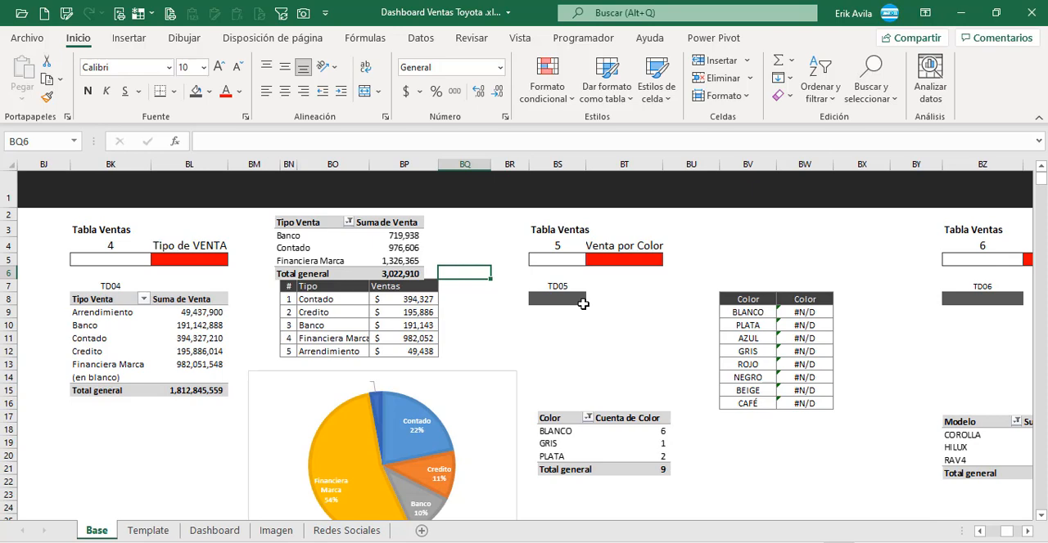
Step: Copy the Tipo Venta pivot table to BS8, under the TD05 label of the Venta por Color block
left_click(582, 304)
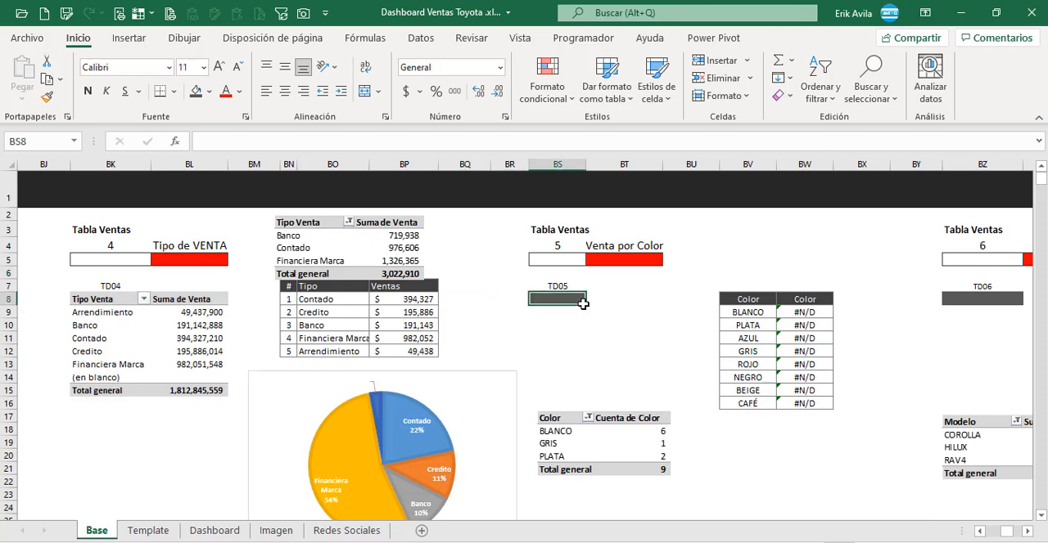
left_click(631, 305)
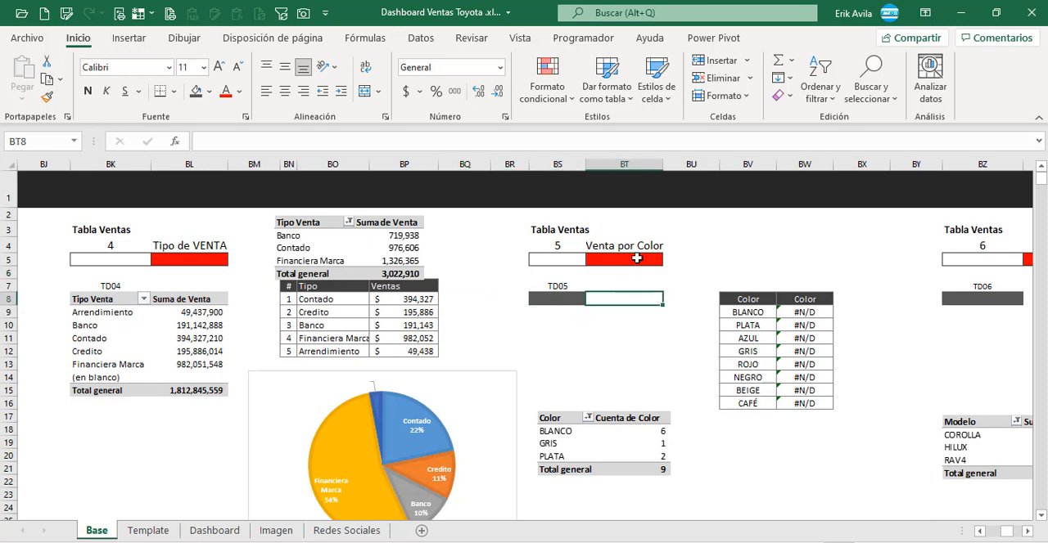
left_click_drag(109, 299, 201, 392)
key("ctrl+c")
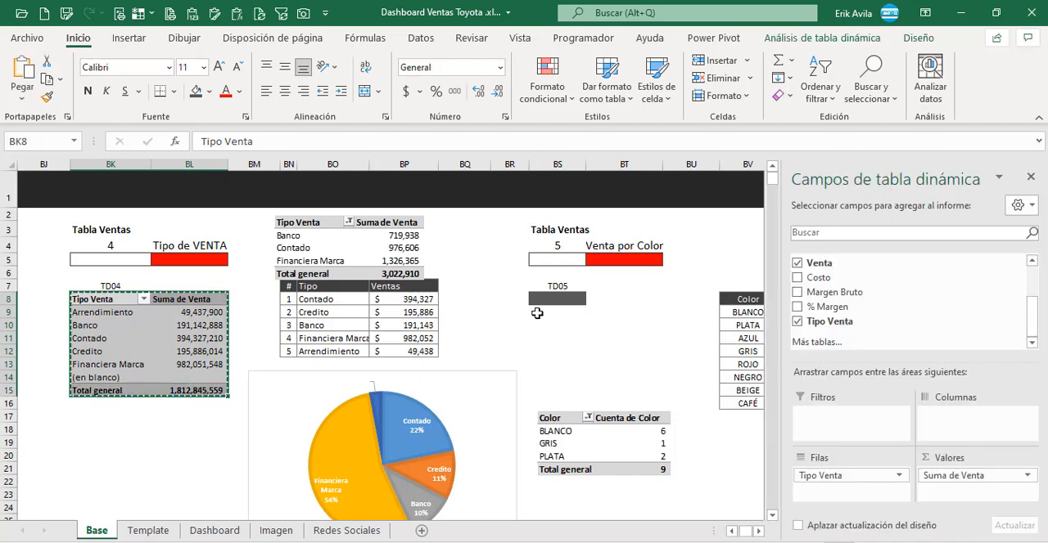
left_click(556, 298)
key("ctrl+v")
Step: Name the pivot table at BS8 after its TD05 label
left_click(610, 338)
left_click(822, 37)
left_click(30, 77)
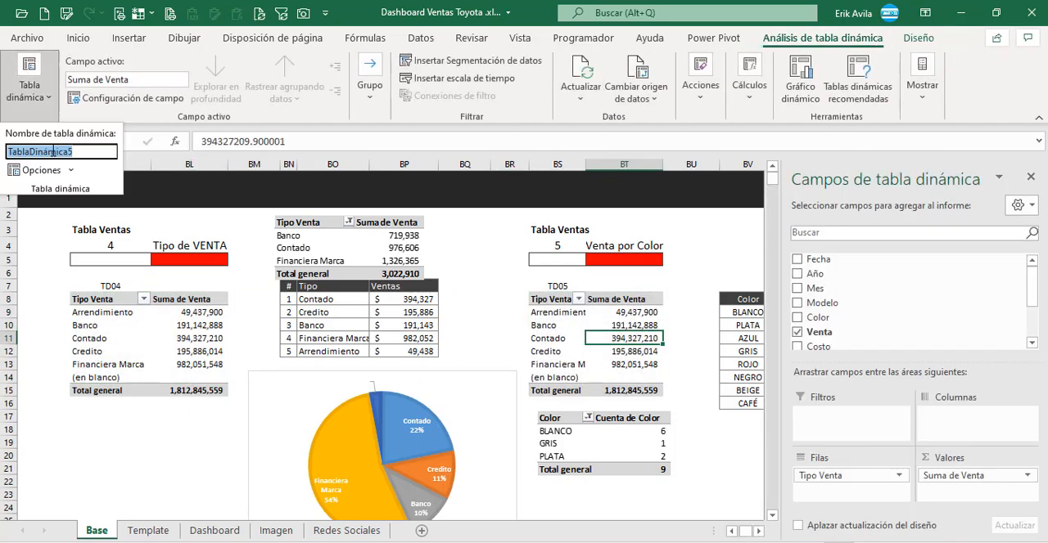
type("TD05")
key("Return")
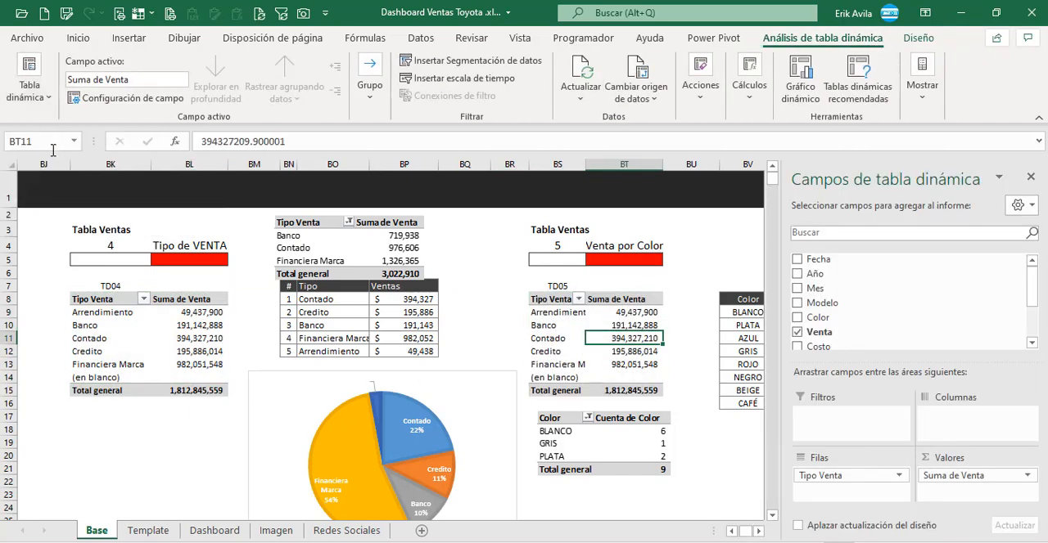
Step: Set Color as the row field and the count of Color as the value of the TD05 pivot table, moving the reference picture below it
left_click(617, 435)
left_click_drag(626, 437, 608, 446)
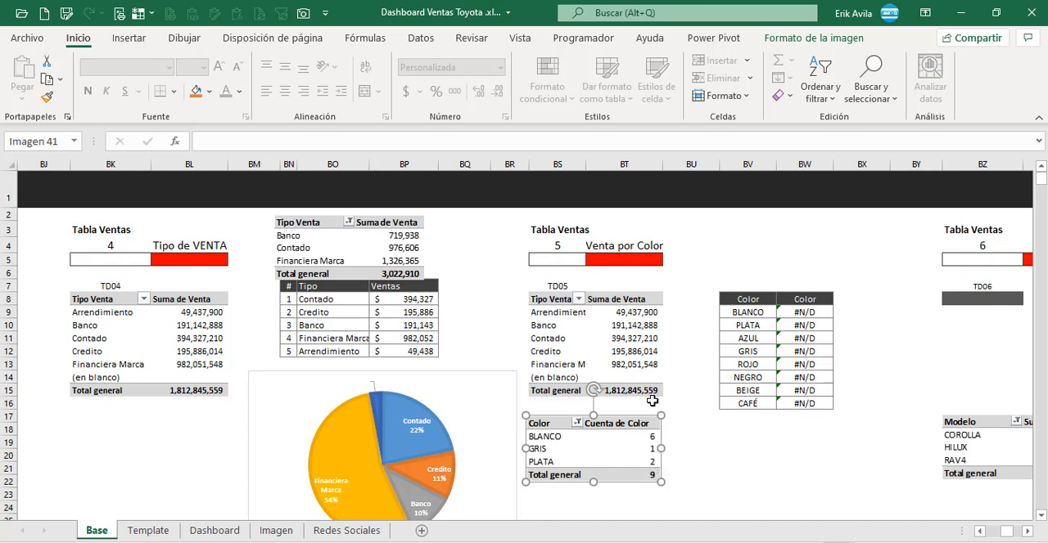
left_click(647, 347)
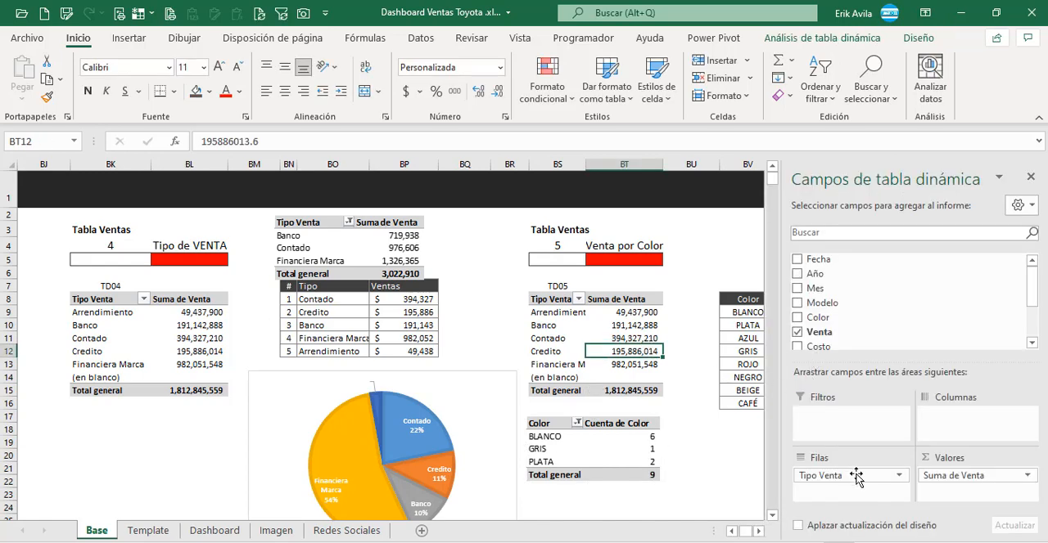
left_click_drag(858, 477, 704, 474)
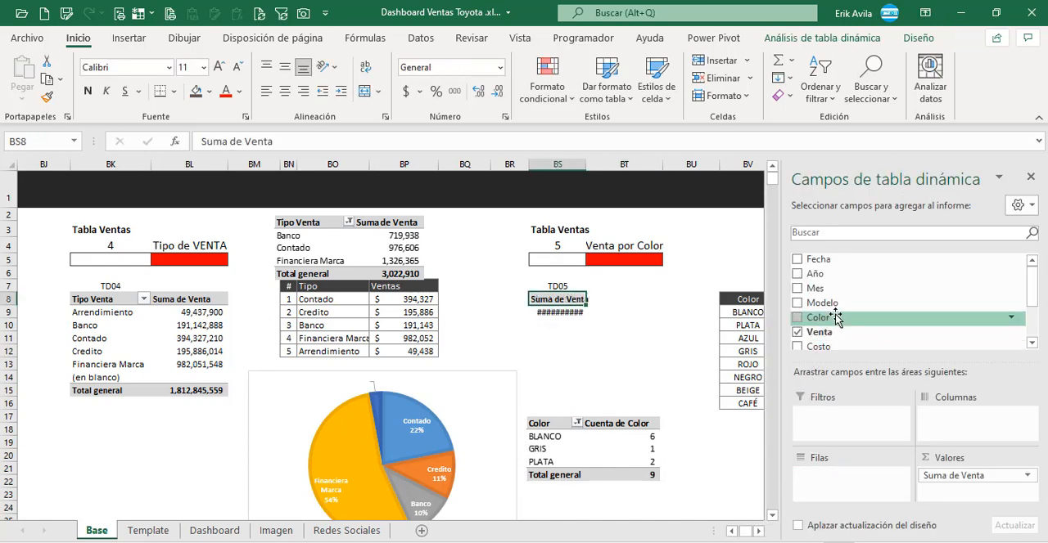
left_click_drag(825, 319, 851, 479)
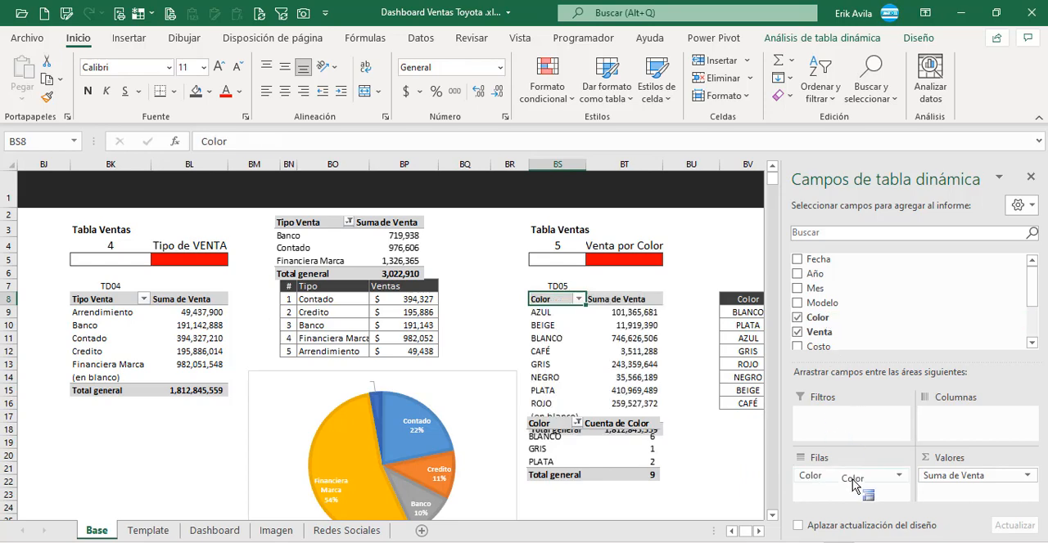
left_click_drag(963, 483, 971, 500)
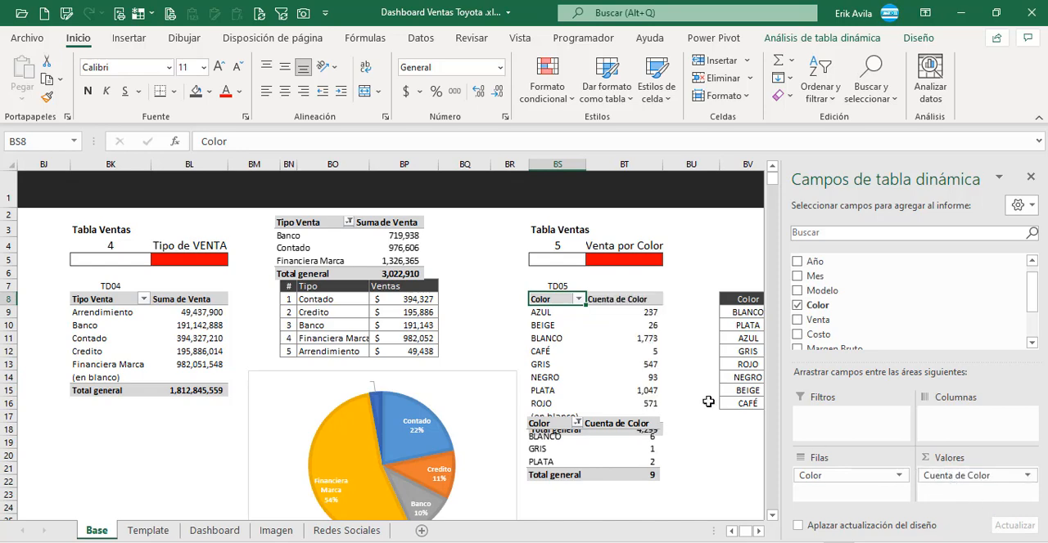
left_click(638, 313)
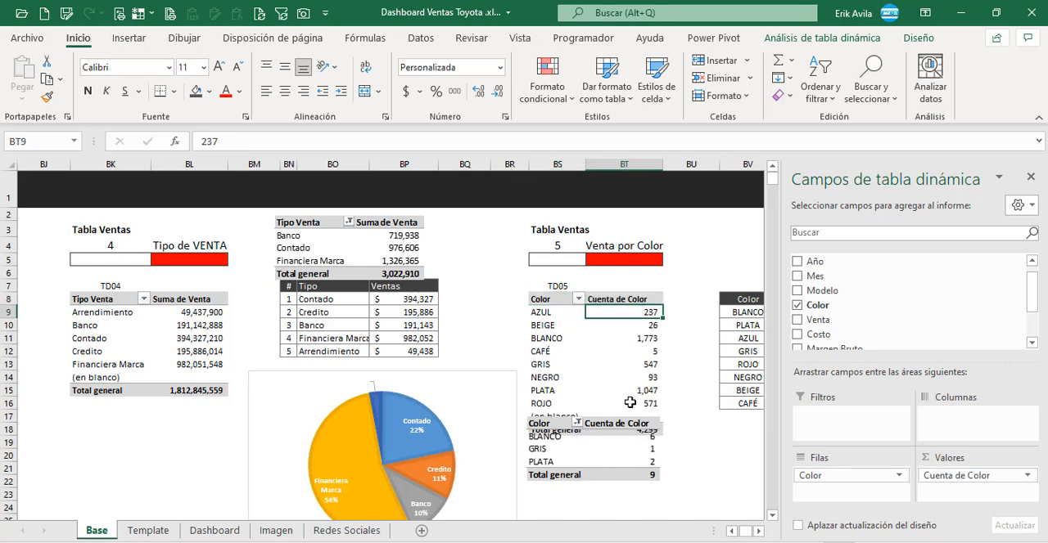
left_click_drag(626, 464, 627, 506)
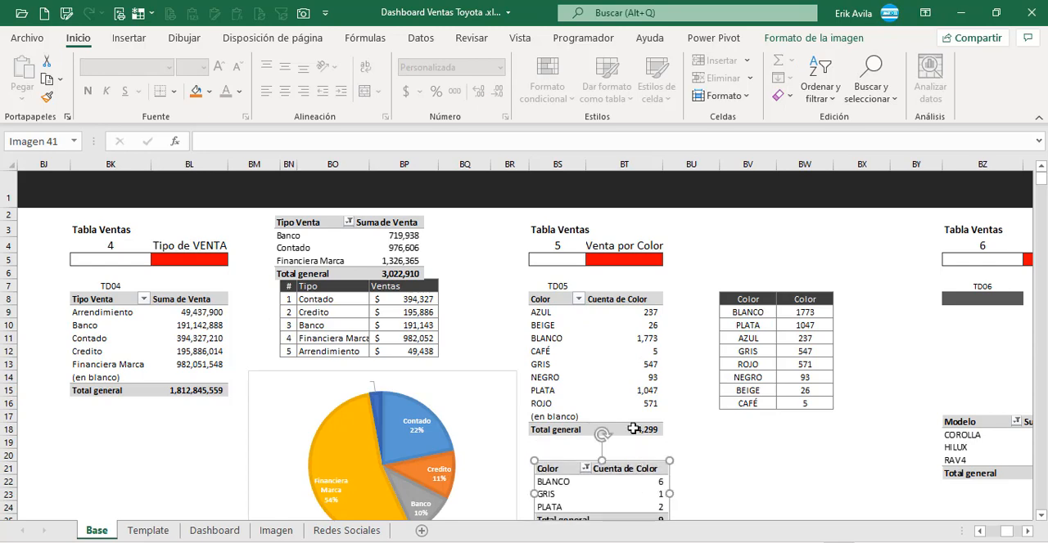
left_click(641, 317)
left_click(667, 374)
Step: Copy the TD05 pivot table to BZ8 under the TD06 label of the Top 3 block, moving the Modelo reference picture below it
scroll(667, 374, "right", 4)
left_click(337, 324)
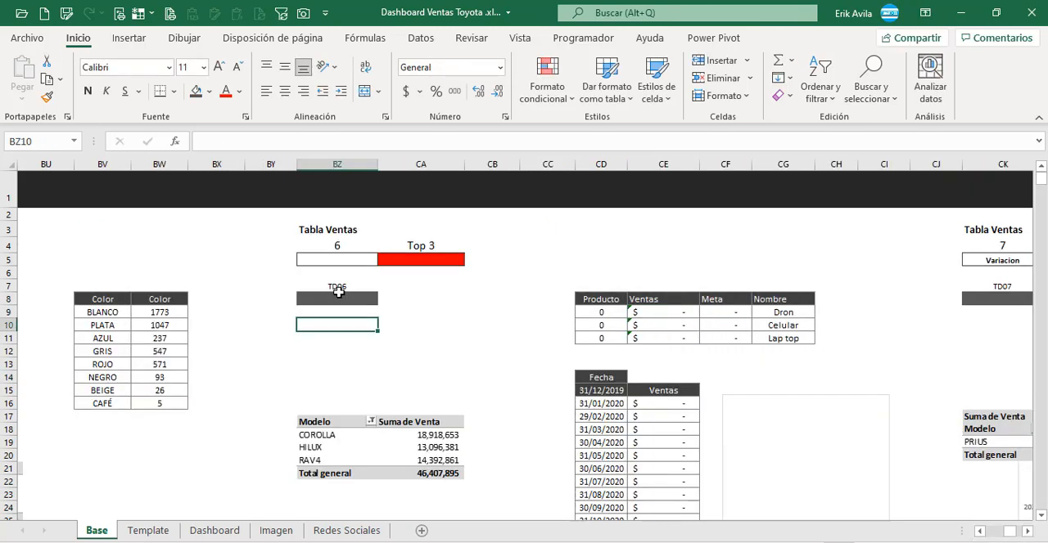
left_click(337, 298)
left_click(356, 247)
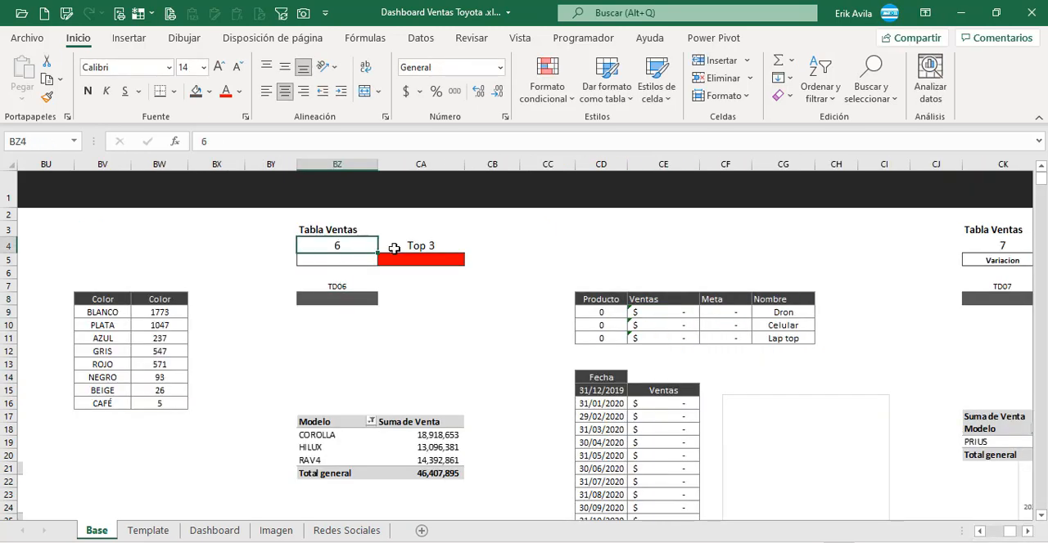
left_click(396, 249)
key("Left")
key("Left")
key("Left")
key("Left")
key("Left")
key("Left")
key("Left")
key("Left")
key("Left")
key("Left")
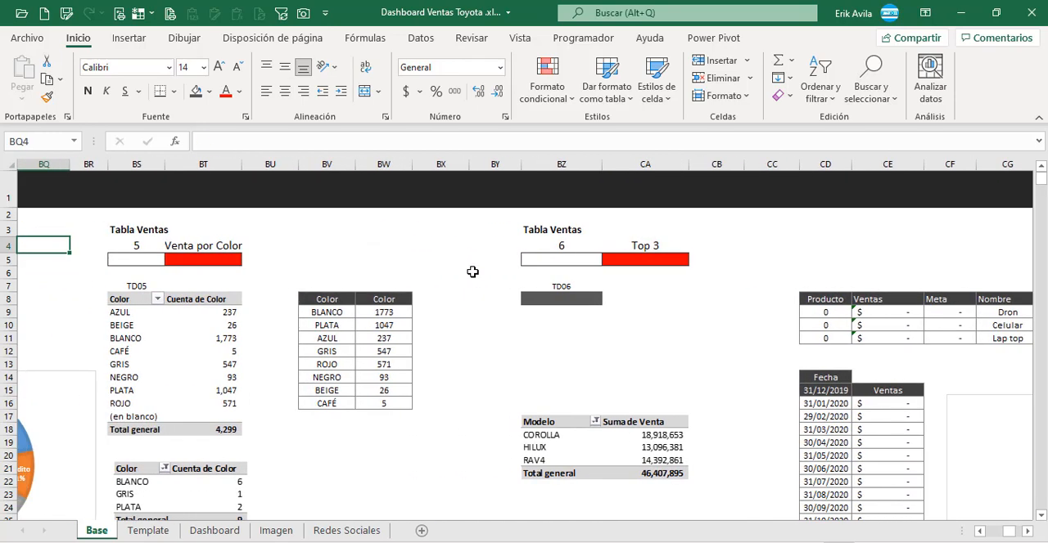
left_click_drag(139, 302, 215, 433)
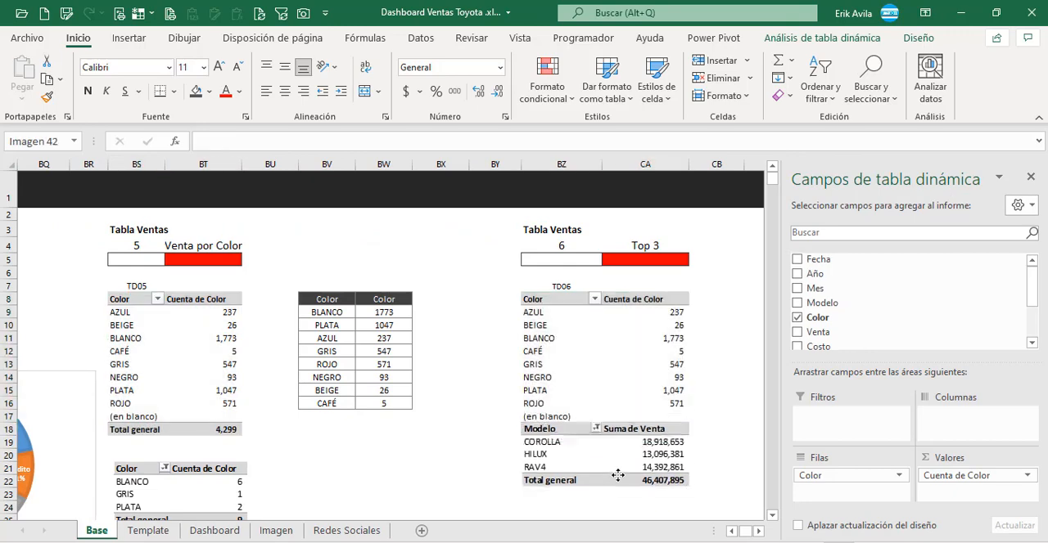
left_click_drag(617, 475, 618, 504)
left_click(600, 365)
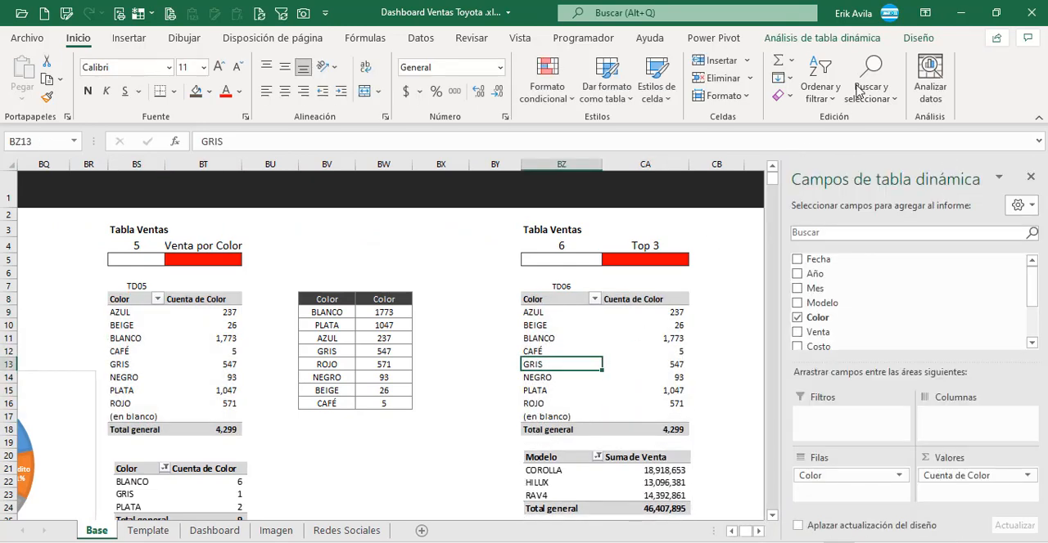
Step: Name the pivot table at BZ8 after its TD06 label
left_click(821, 38)
left_click(30, 77)
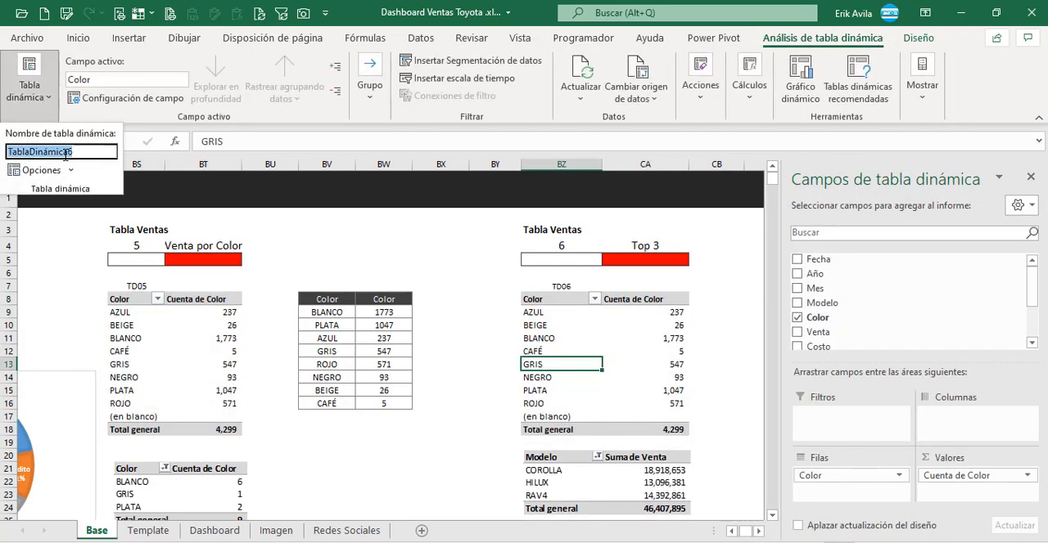
left_click(204, 334)
left_click(647, 336)
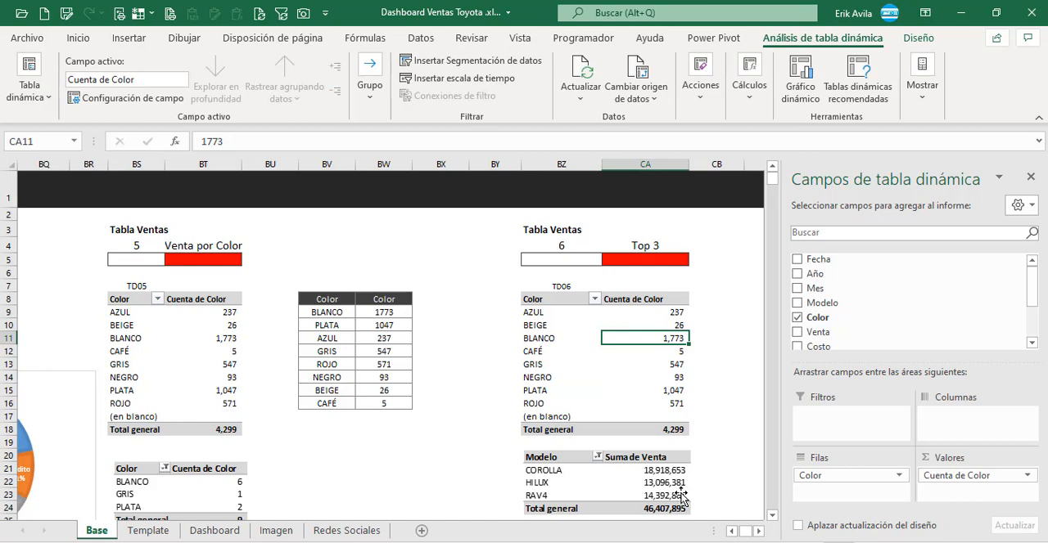
Step: Replace the Color fields of the TD06 pivot table with Modelo as the row field and the sum of Venta as the value
left_click(757, 532)
left_click(757, 531)
left_click(503, 490)
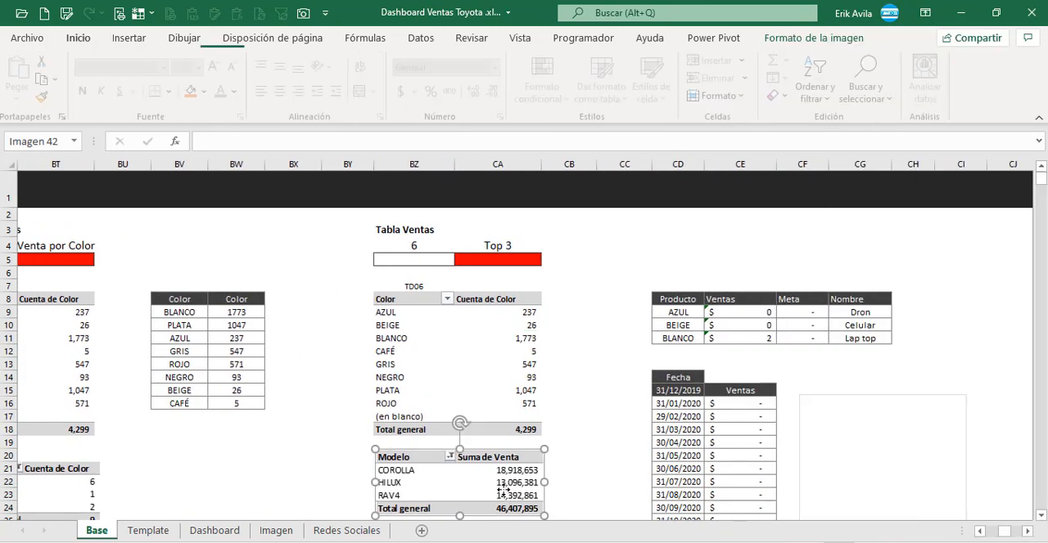
left_click(427, 351)
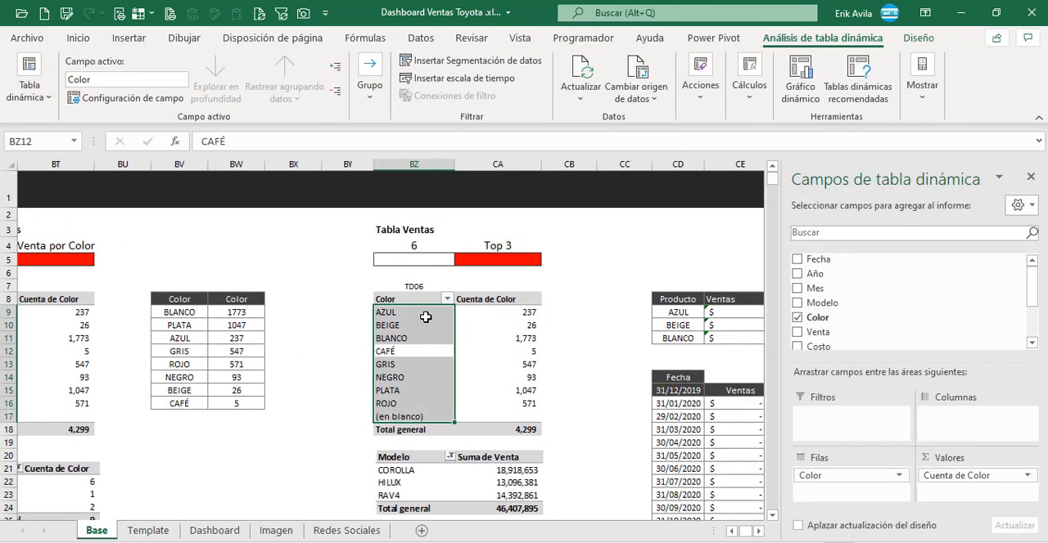
left_click(426, 314)
right_click(426, 315)
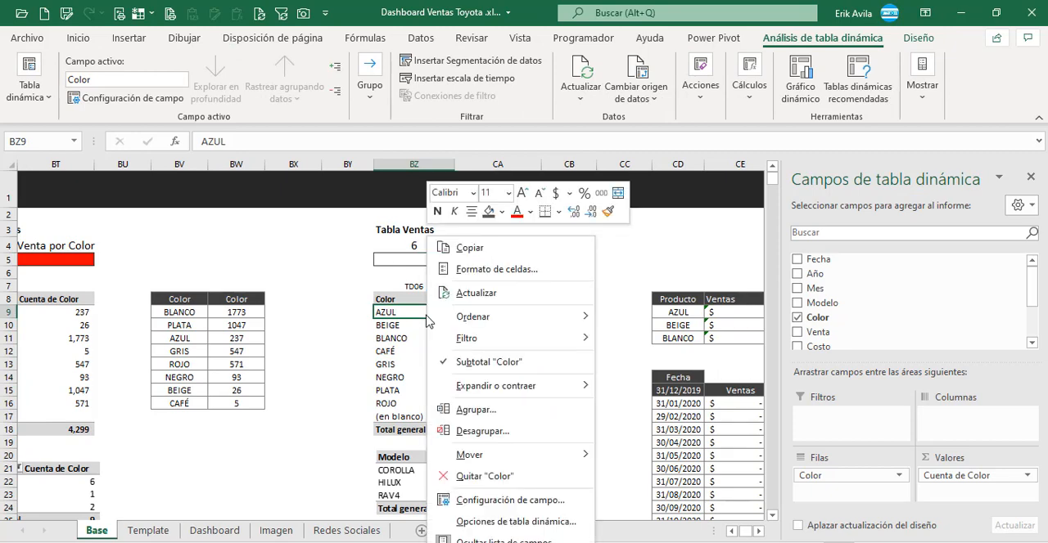
key("Escape")
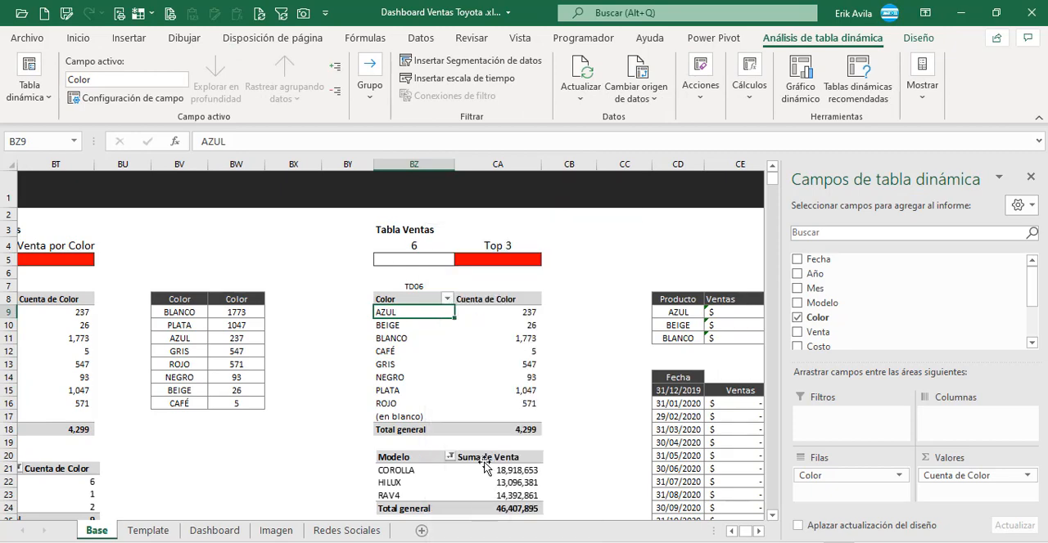
left_click_drag(842, 476, 648, 472)
left_click_drag(954, 475, 581, 445)
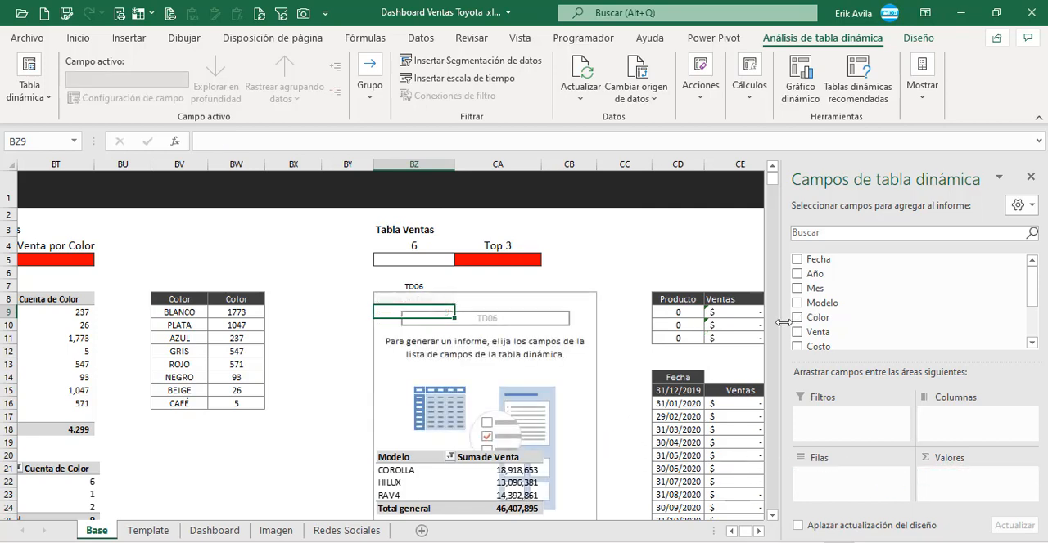
left_click_drag(821, 303, 849, 485)
left_click_drag(814, 320, 958, 479)
Step: Move the Modelo reference picture below the grand total row of the TD06 pivot table
scroll(508, 493, "down", 1)
left_click_drag(507, 467, 507, 505)
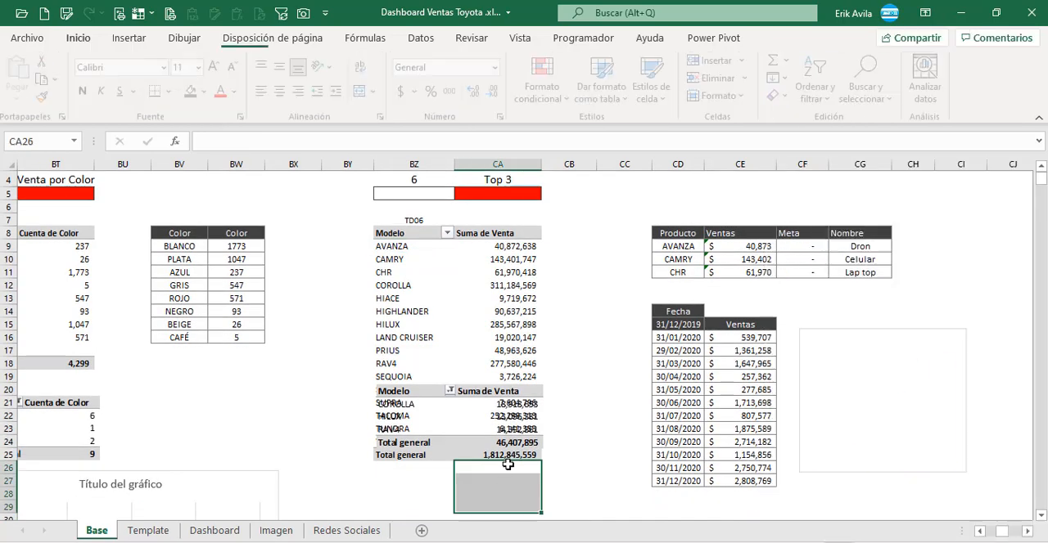
left_click_drag(512, 455, 515, 494)
left_click(514, 449)
left_click_drag(514, 450, 519, 522)
left_click_drag(517, 407, 517, 494)
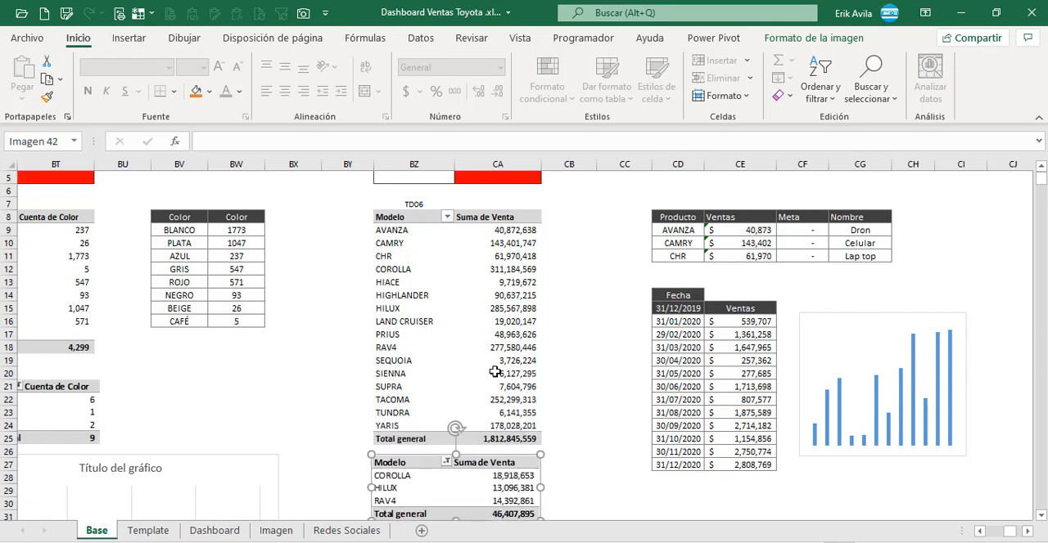
scroll(482, 350, "up", 1)
Step: Filter Modelo in the TD06 pivot table to the top 3 items by Suma de Venta
left_click(447, 322)
scroll(446, 319, "up", 1)
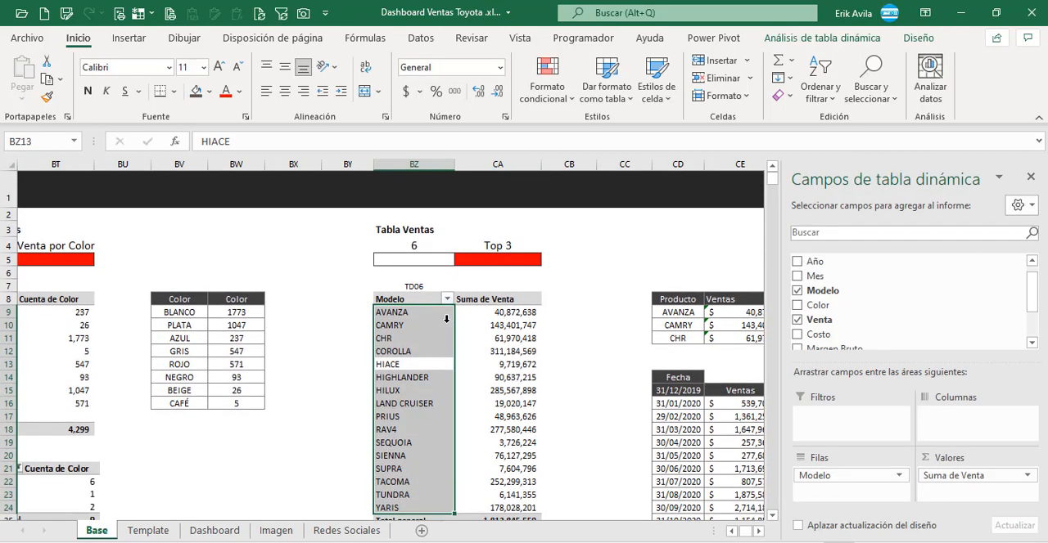
left_click(473, 325)
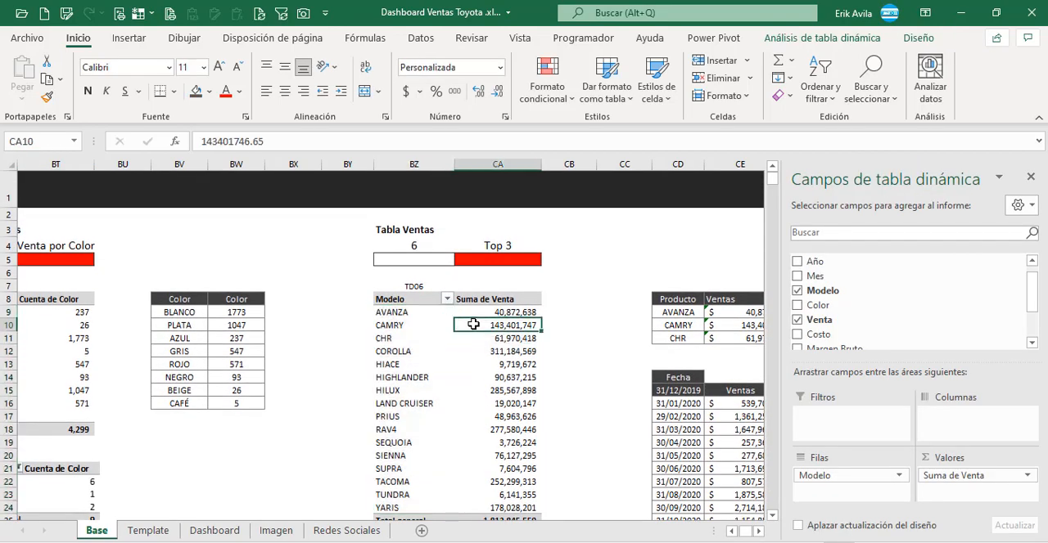
left_click(418, 316)
right_click(418, 315)
left_click(382, 338)
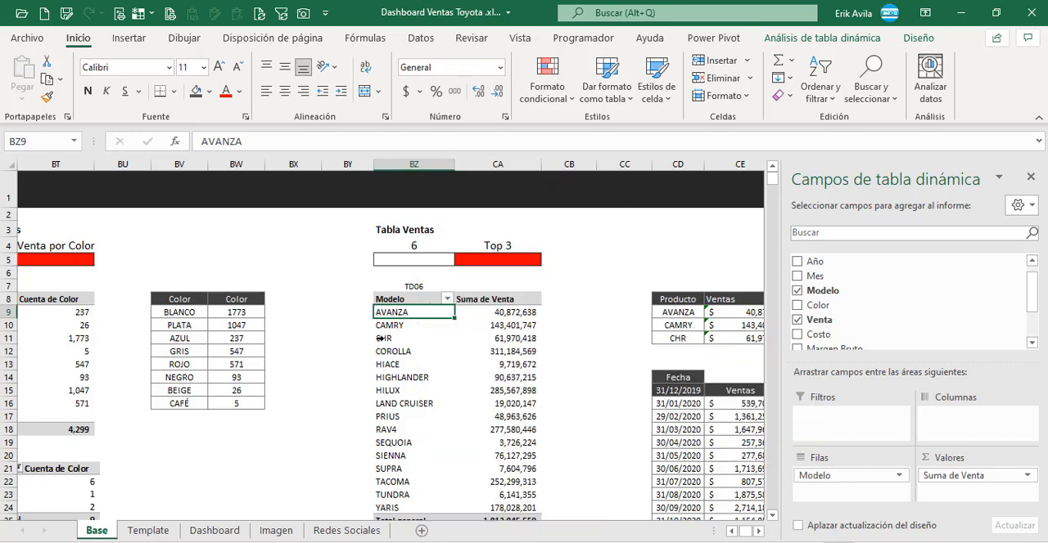
right_click(411, 315)
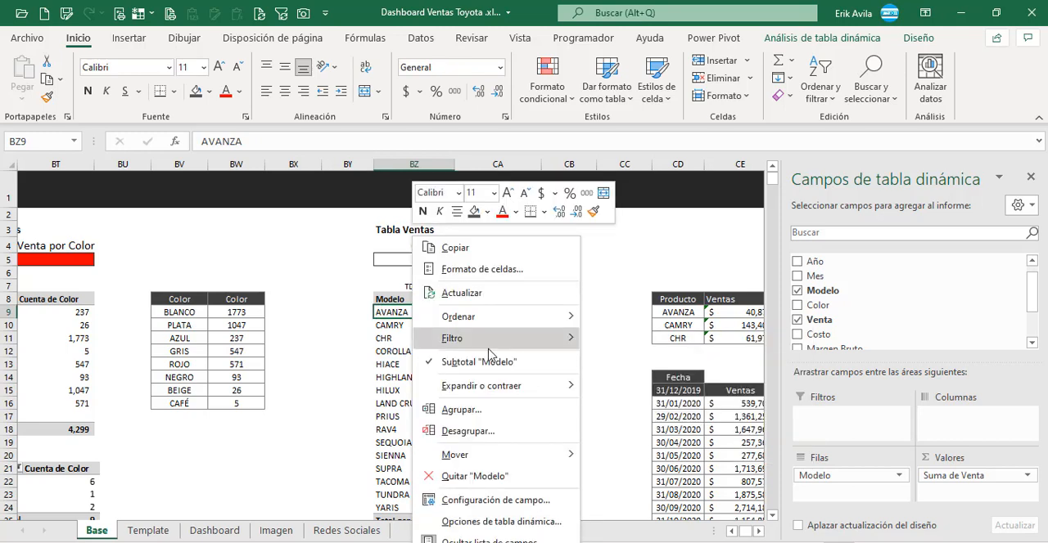
mouse_move(513, 340)
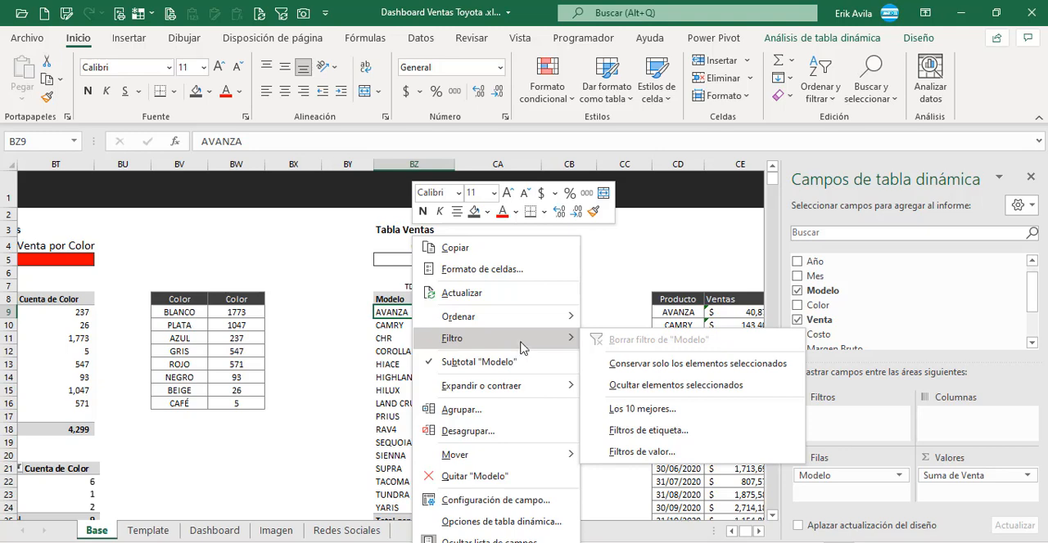
left_click(642, 409)
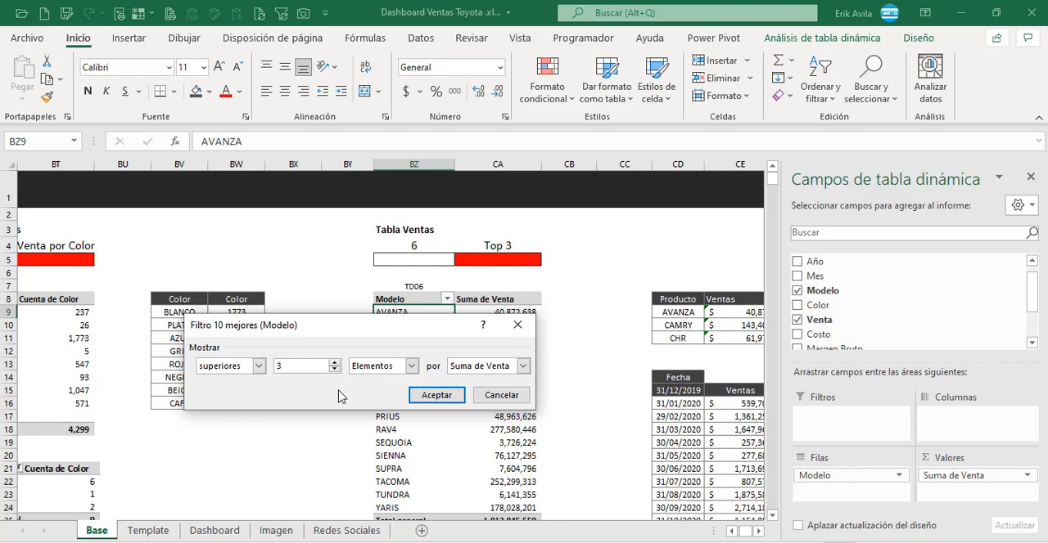
left_click(435, 396)
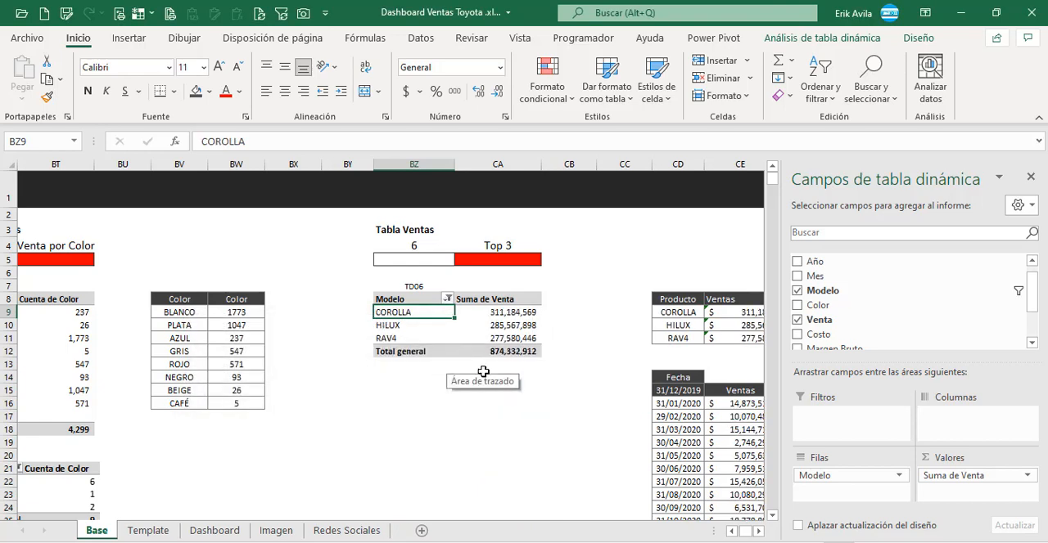
Step: Review the filtered models and their sales sums in the TD06 pivot table
left_click(555, 329)
left_click(434, 317)
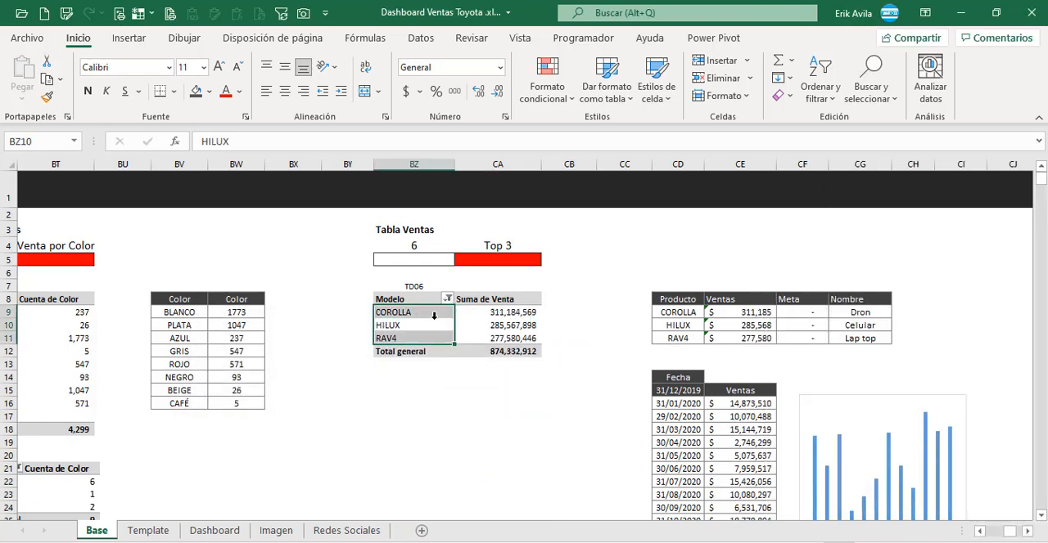
left_click_drag(434, 316, 435, 331)
left_click(491, 339)
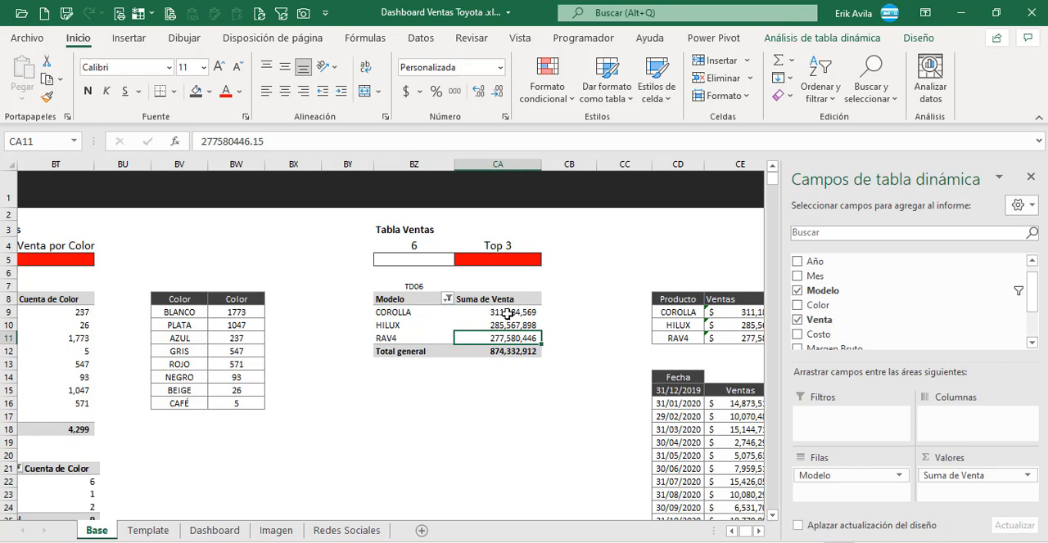
left_click_drag(507, 314, 511, 334)
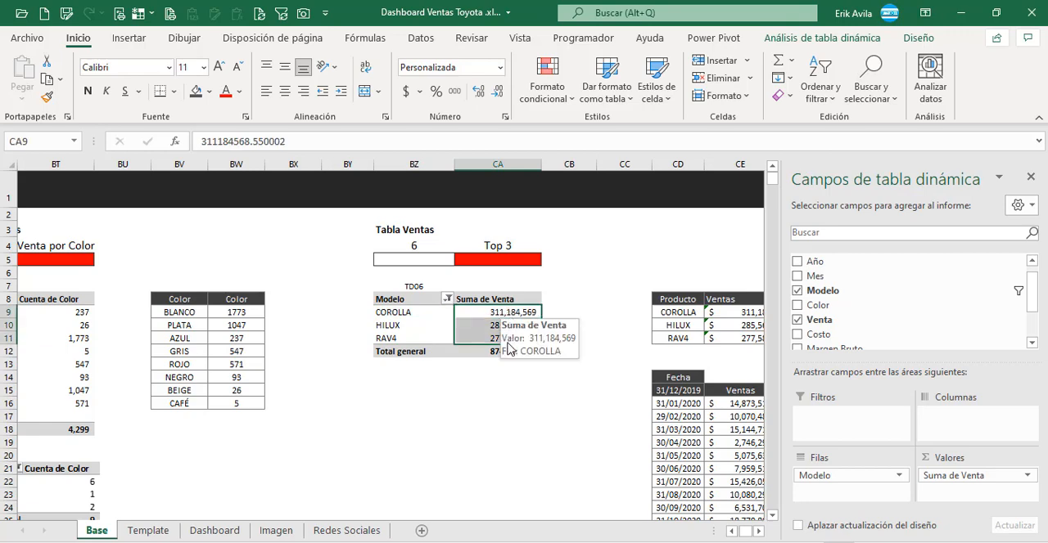
left_click(545, 388)
left_click(554, 349)
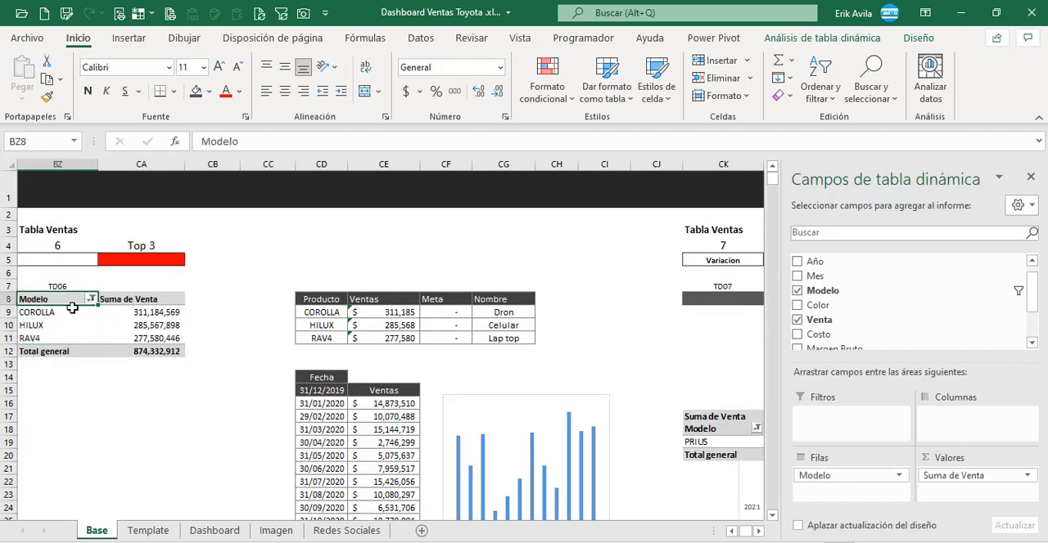
Step: Copy the TD06 pivot table to CK8, under the TD07 label of the VS Año Ant block
left_click_drag(49, 299, 161, 352)
key("ctrl+c")
left_click(722, 299)
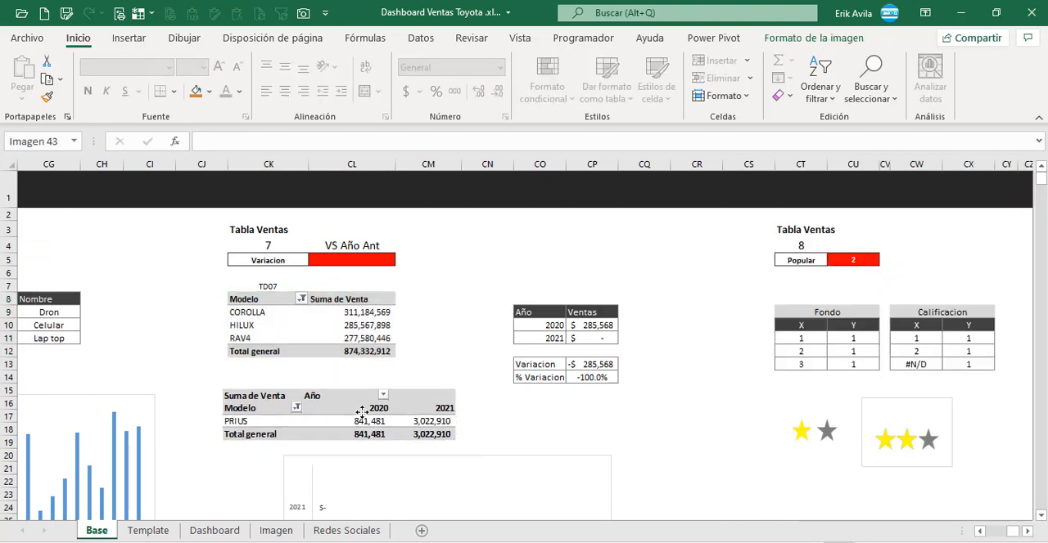
left_click_drag(362, 412, 362, 410)
Step: Clear the Modelo filter of the pivot table under TD07 and move its reference picture up beside the VS Año Ant heading
left_click(302, 298)
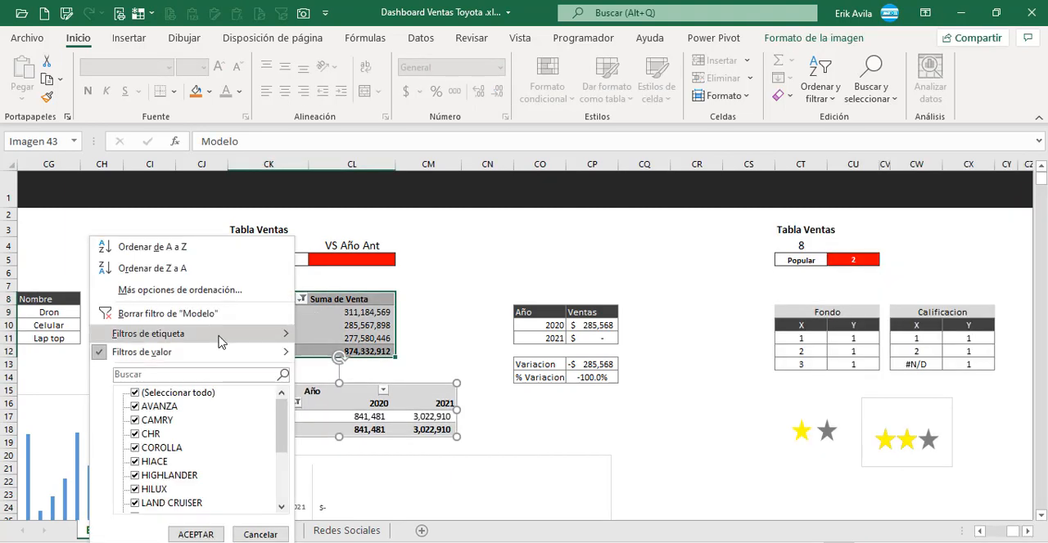
left_click(271, 264)
left_click_drag(489, 298, 594, 211)
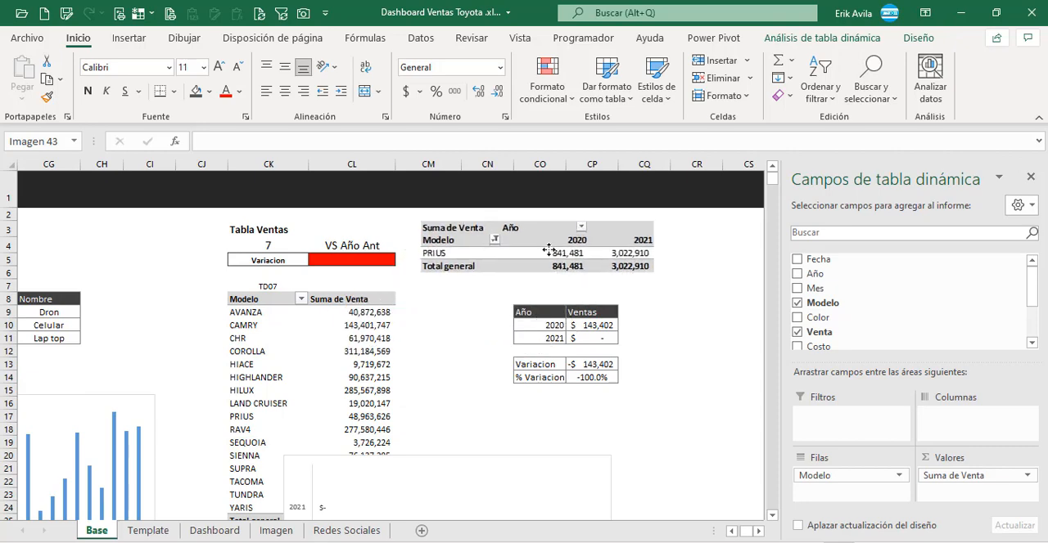
Step: Add Año as the column field of the pivot table under TD07 and turn off its grand totals for rows
left_click(323, 363)
left_click_drag(819, 281, 964, 420)
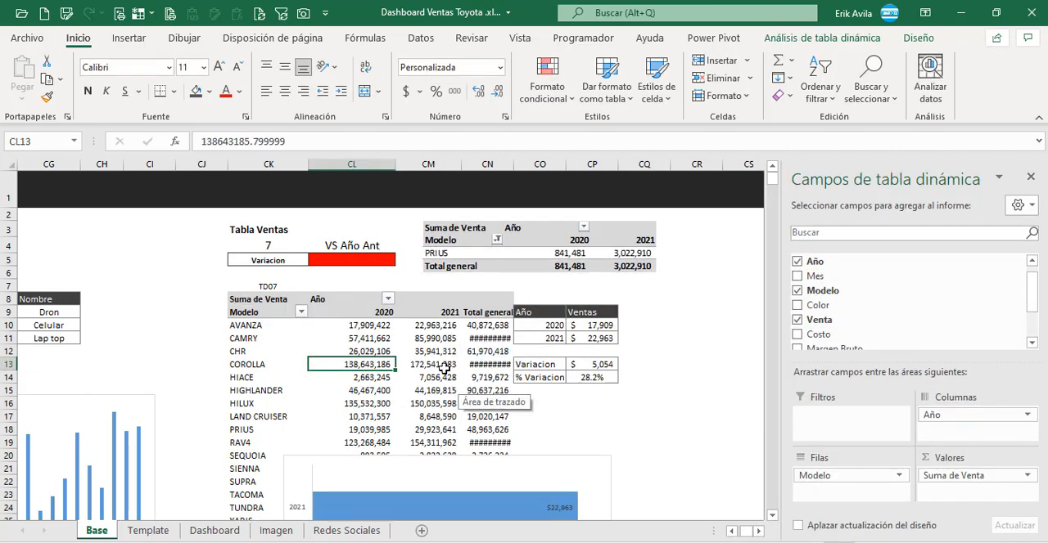
left_click(457, 338)
right_click(490, 358)
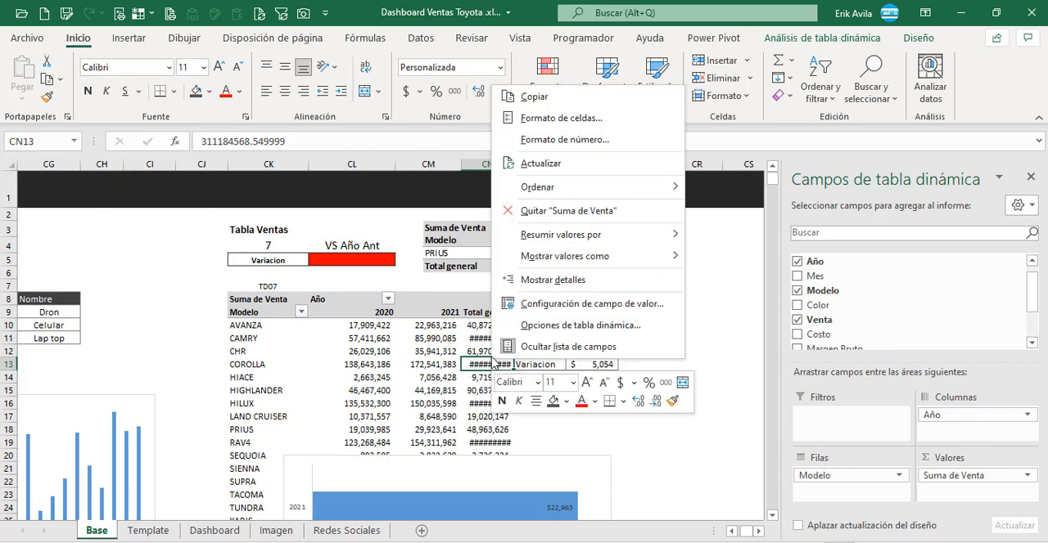
left_click(508, 322)
left_click(448, 200)
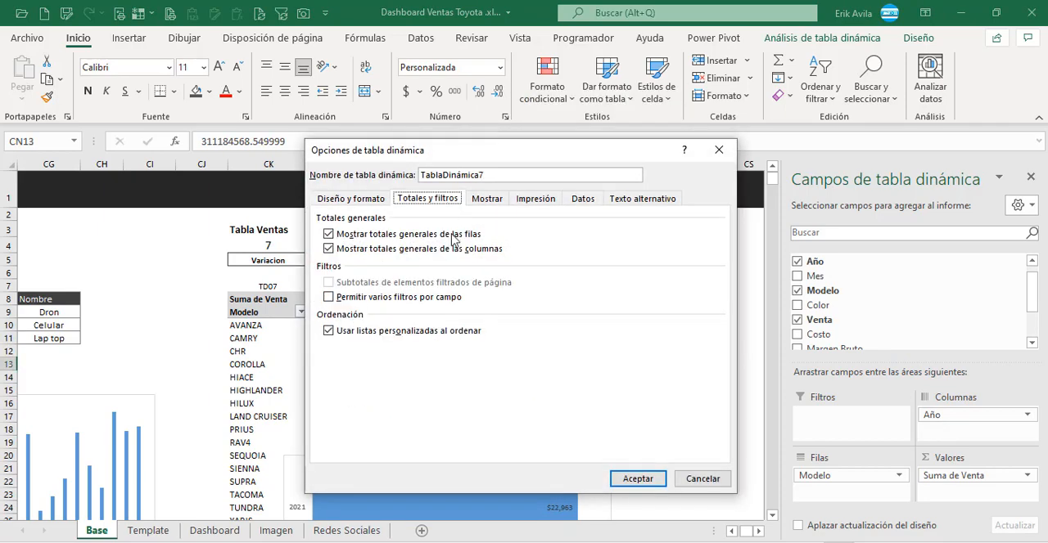
left_click(409, 235)
left_click(635, 481)
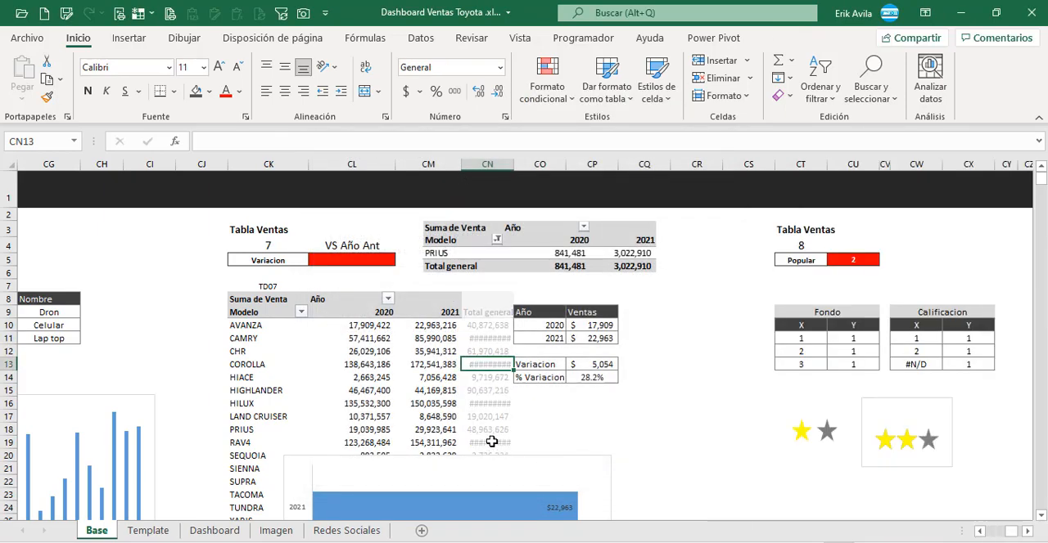
Step: Review the blocks of the Base sheet from the TD07 pivot table back to the TD02 pivot table and its monthly summary
scroll(761, 534, "right", 5)
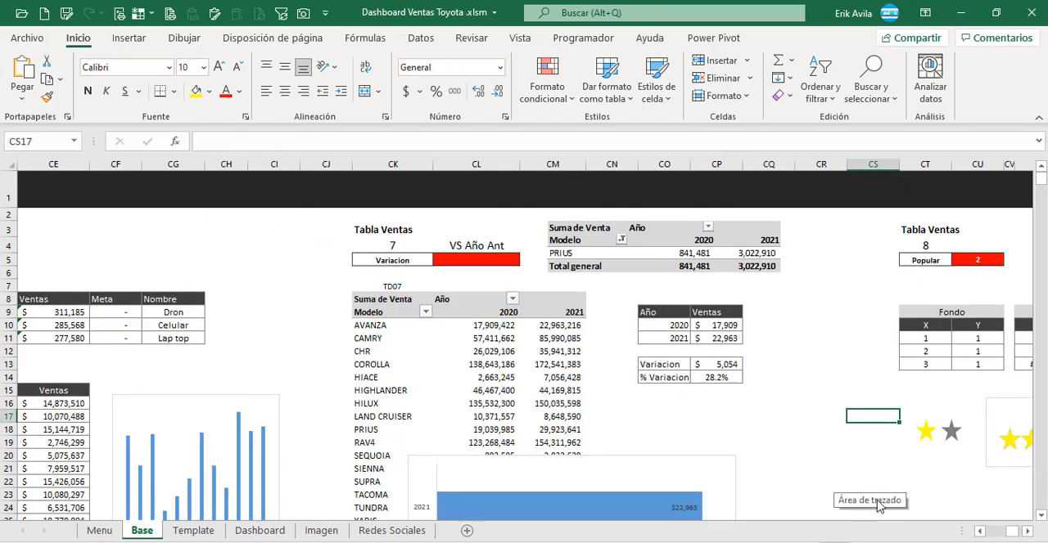
scroll(985, 535, "left", 10)
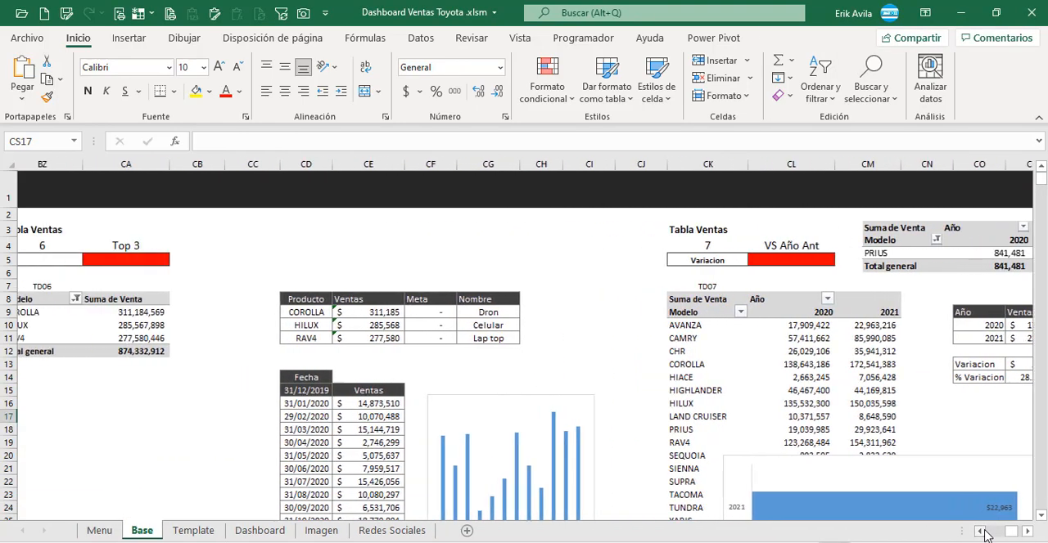
scroll(984, 535, "left", 10)
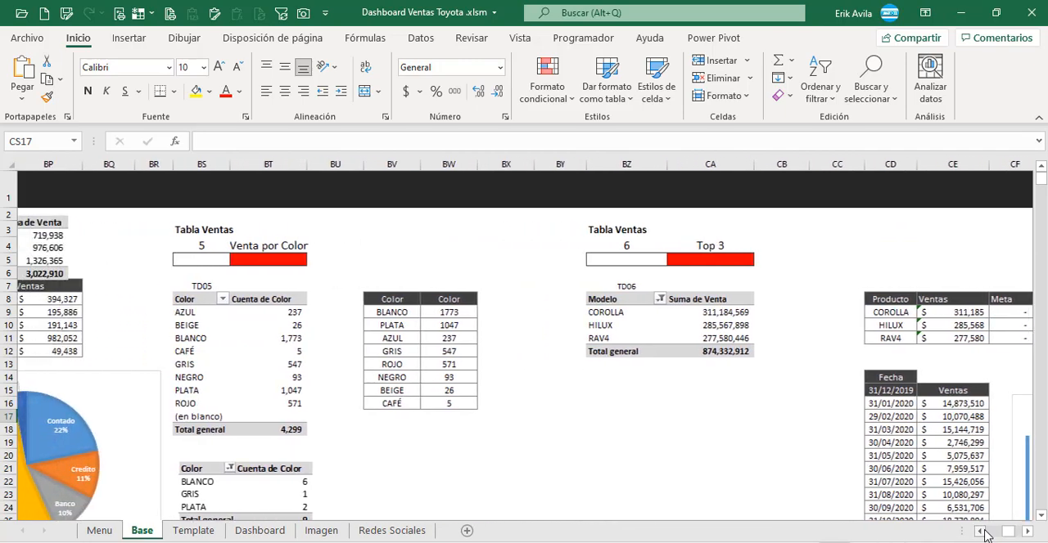
scroll(984, 535, "left", 8)
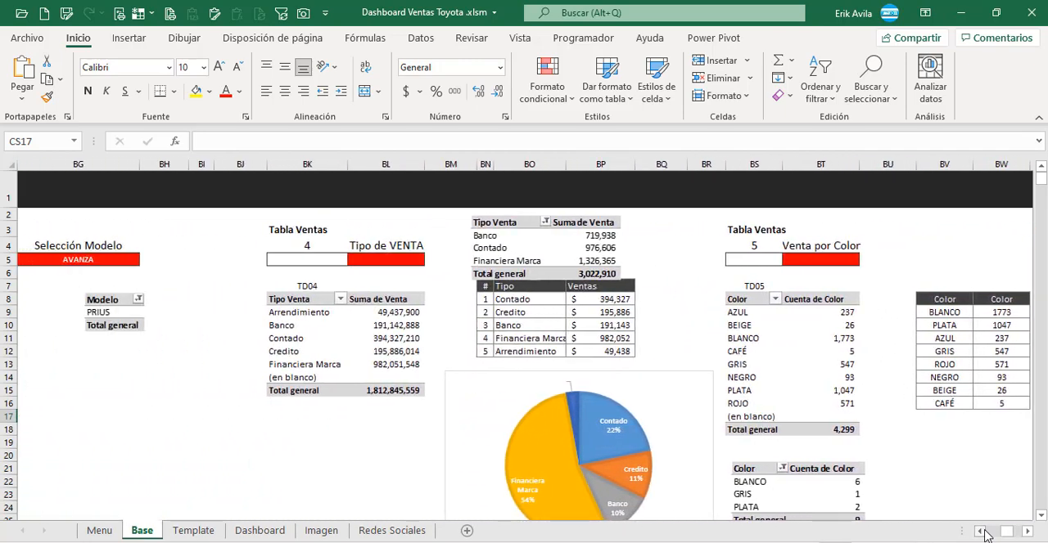
scroll(984, 535, "left", 9)
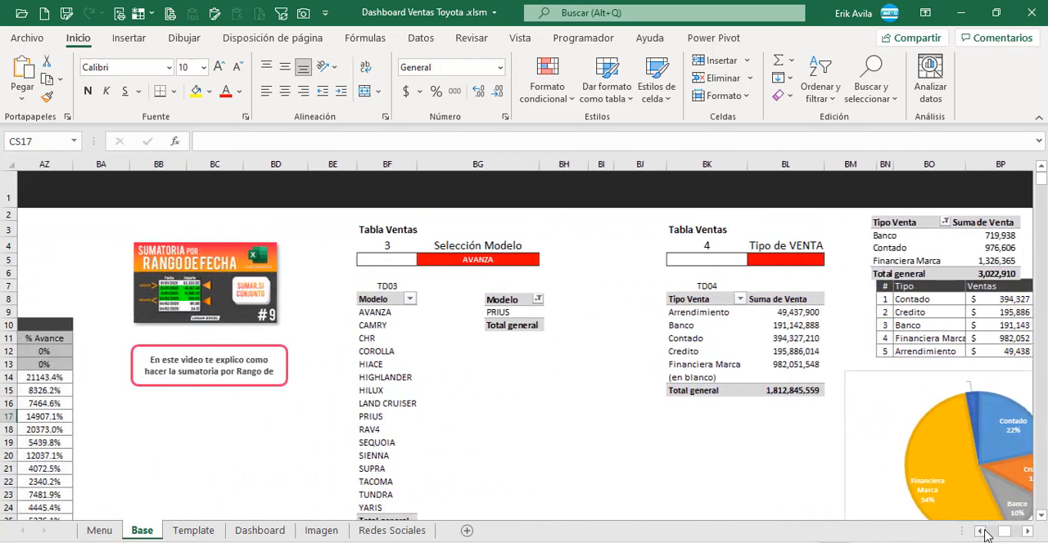
scroll(985, 535, "left", 9)
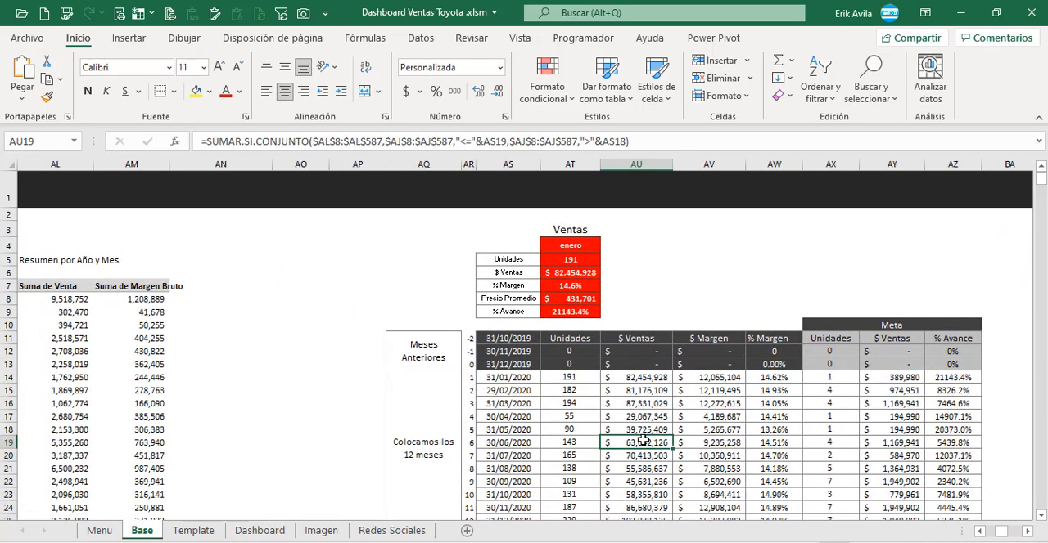
key("Left")
key("Left")
key("Left")
key("Left")
key("Left")
key("Left")
key("Left")
key("Left")
key("Left")
key("Left")
key("Left")
key("Left")
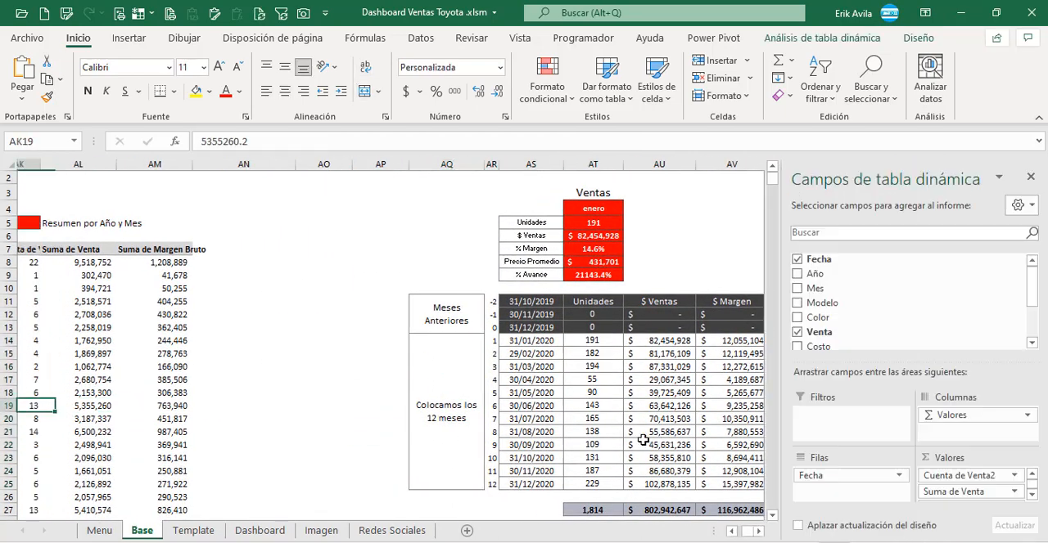
key("Right")
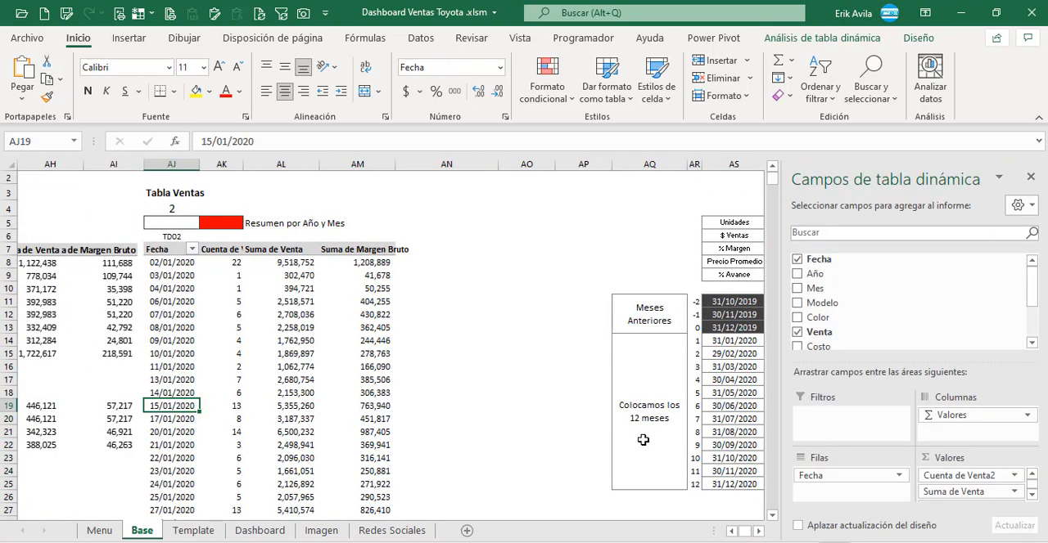
Step: Examine the monthly summary beside the TD02 pivot table, from the 12-month block across to the % Avance column
left_click(643, 441)
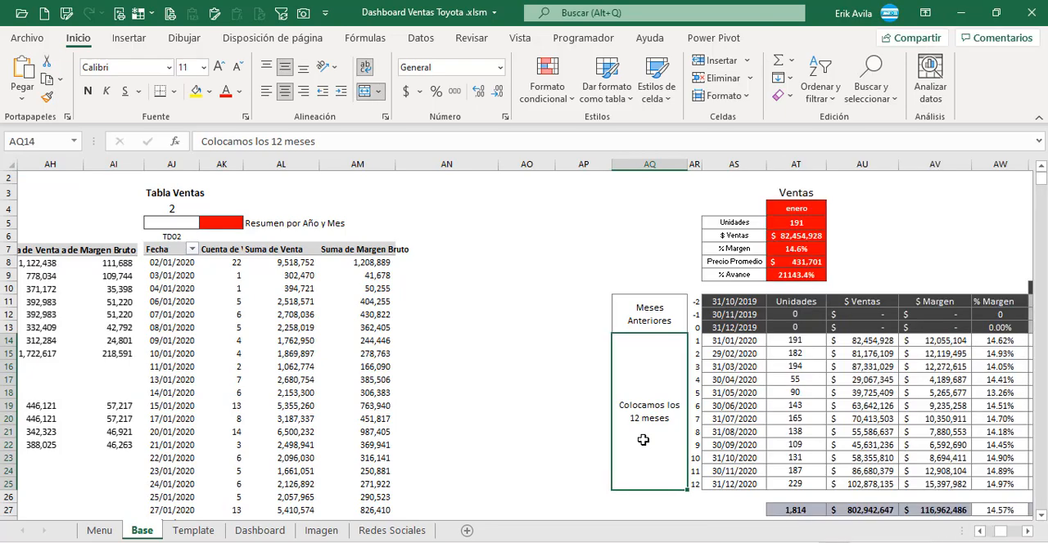
key("Right")
key("Right")
key("Right")
key("Right")
key("Right")
key("Right")
key("Right")
key("Right")
key("Right")
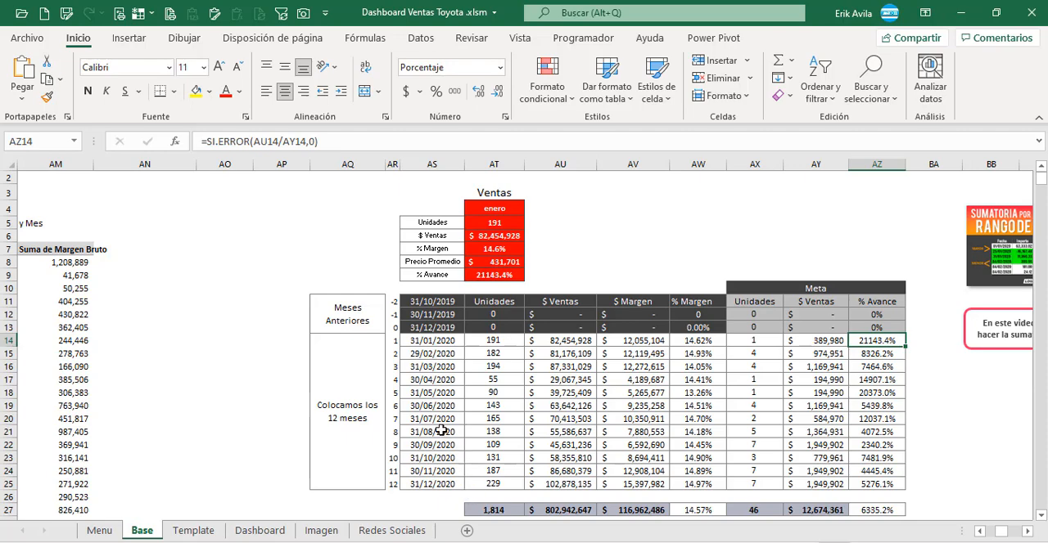
Step: Examine the label cells of the Ventas indicator block and the date formulas in AS13 and AS14
left_click(431, 265)
left_click(440, 211)
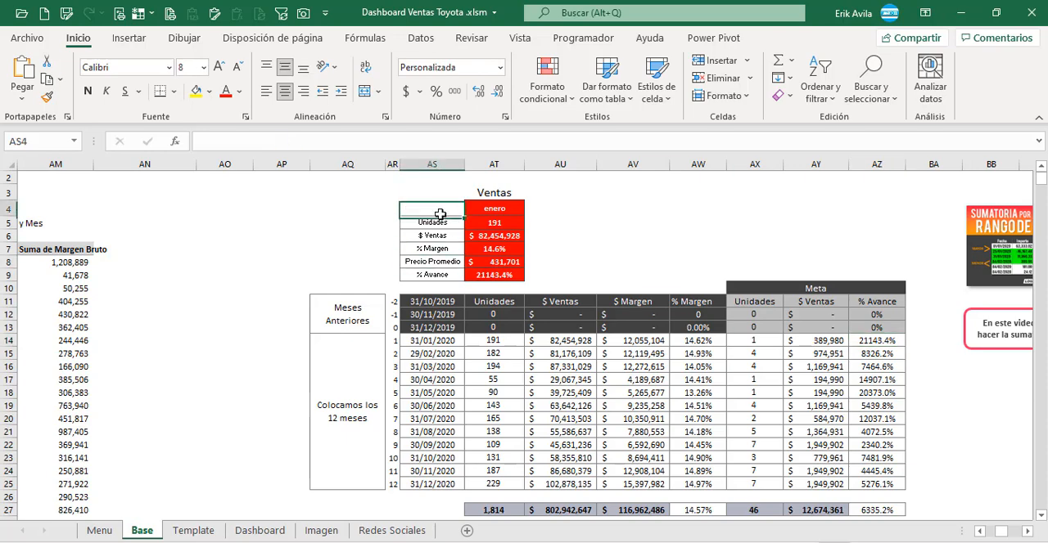
left_click(440, 225)
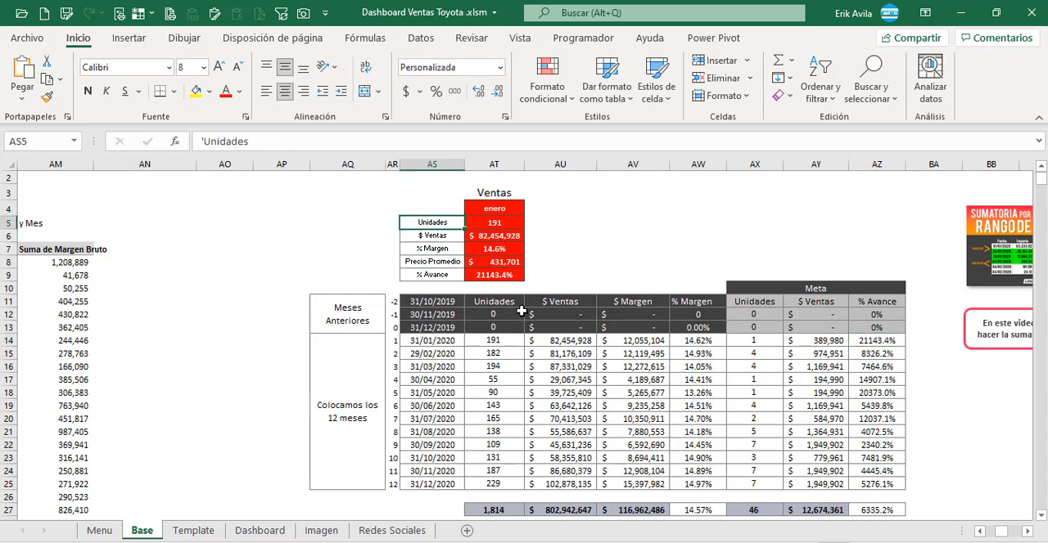
left_click(431, 327)
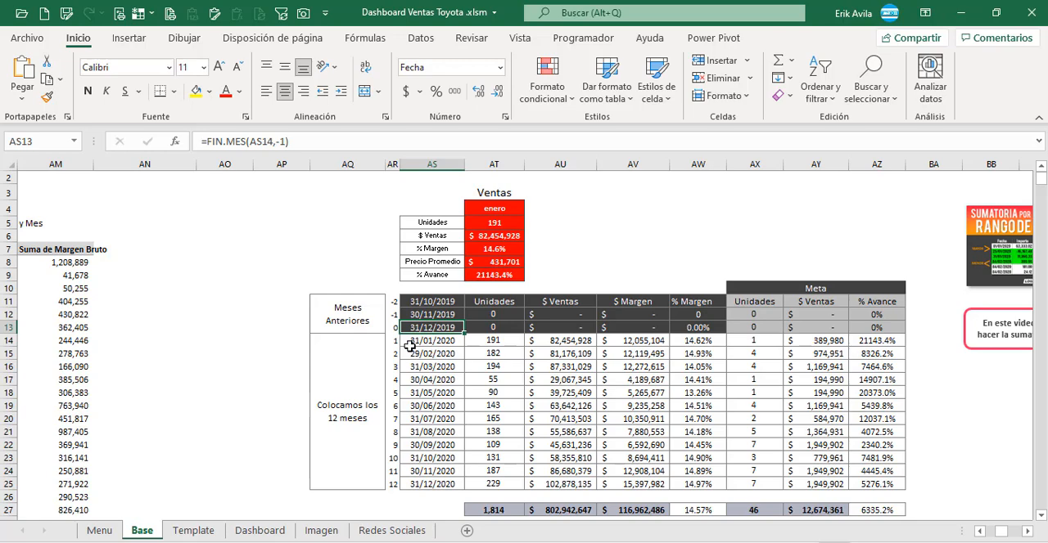
left_click(471, 346)
left_click(438, 342)
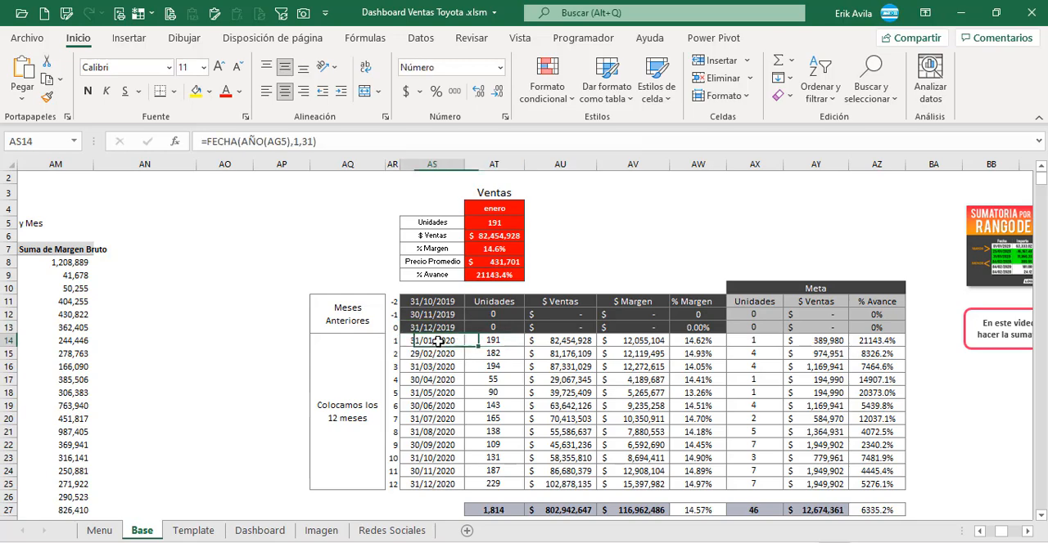
Step: Inspect the SUMAR.SI.CONJUNTO formula for January's Unidades in AT14
left_click(482, 342)
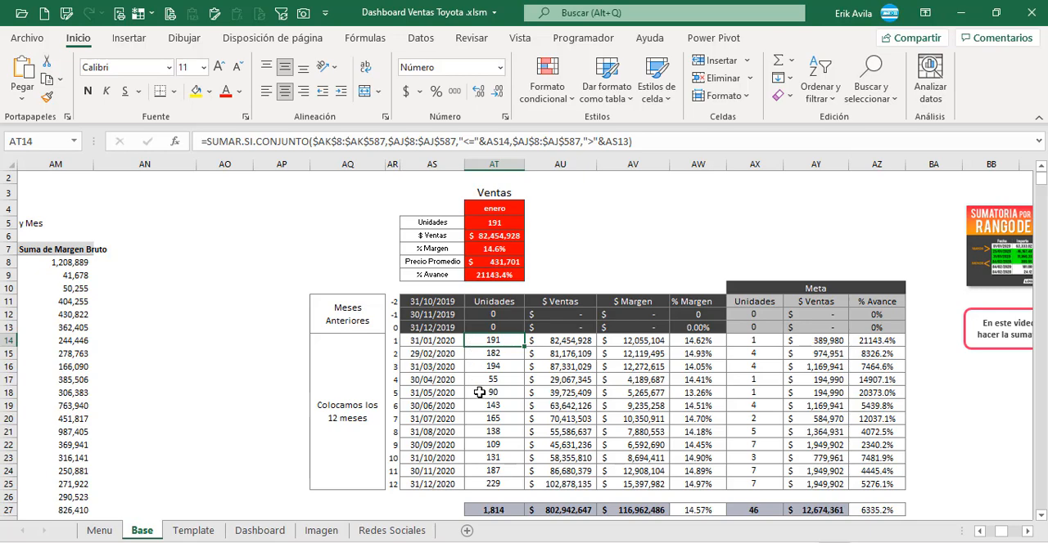
key("F2")
key("Escape")
left_click(497, 375)
key("Up")
key("Up")
key("Up")
key("F2")
key("Escape")
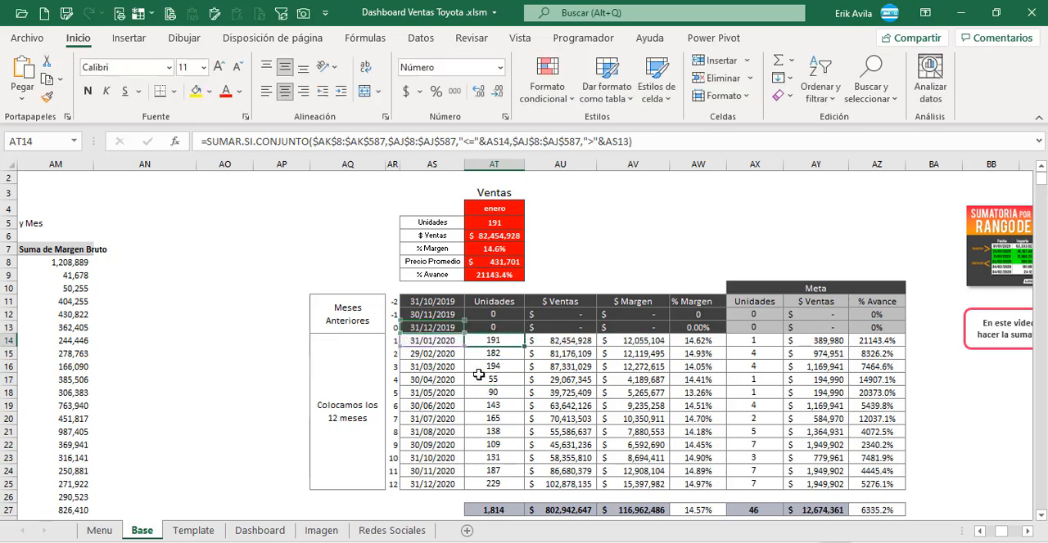
key("Down")
key("Down")
Step: Inspect the FECHA formula for January in AS14 and trace its reference to the Selección Fecha cell AG5
left_click(442, 342)
key("F2")
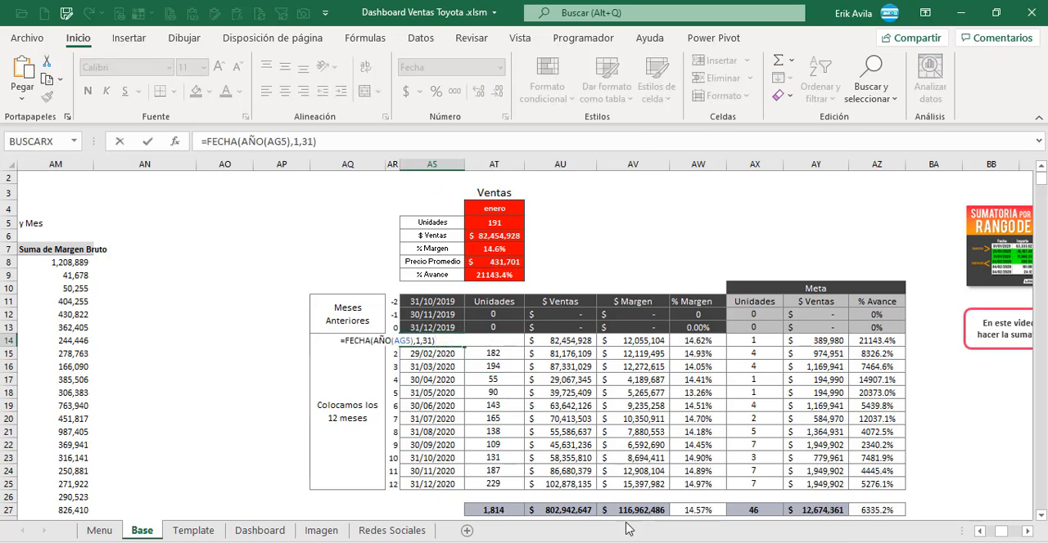
left_click(988, 530)
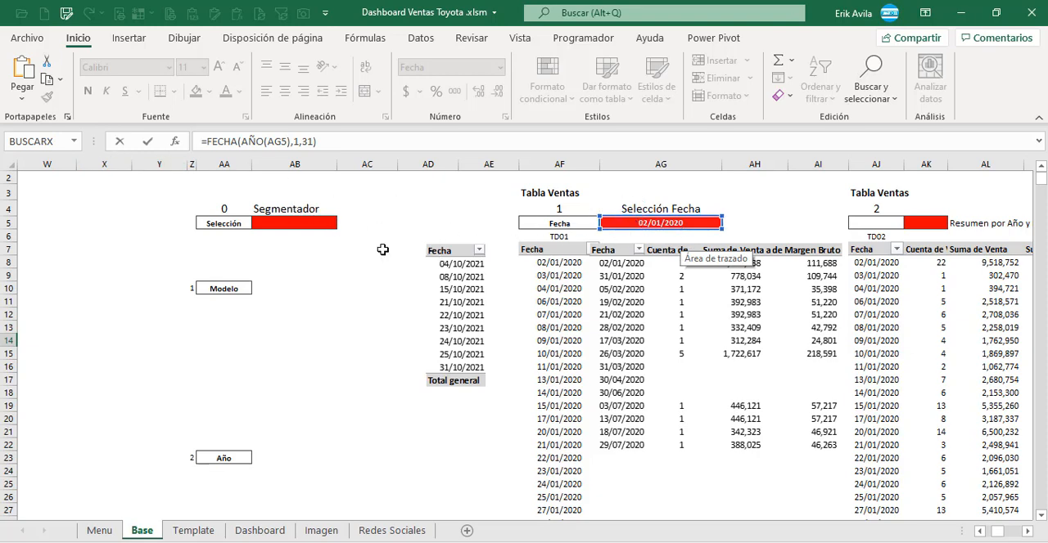
left_click(1028, 531)
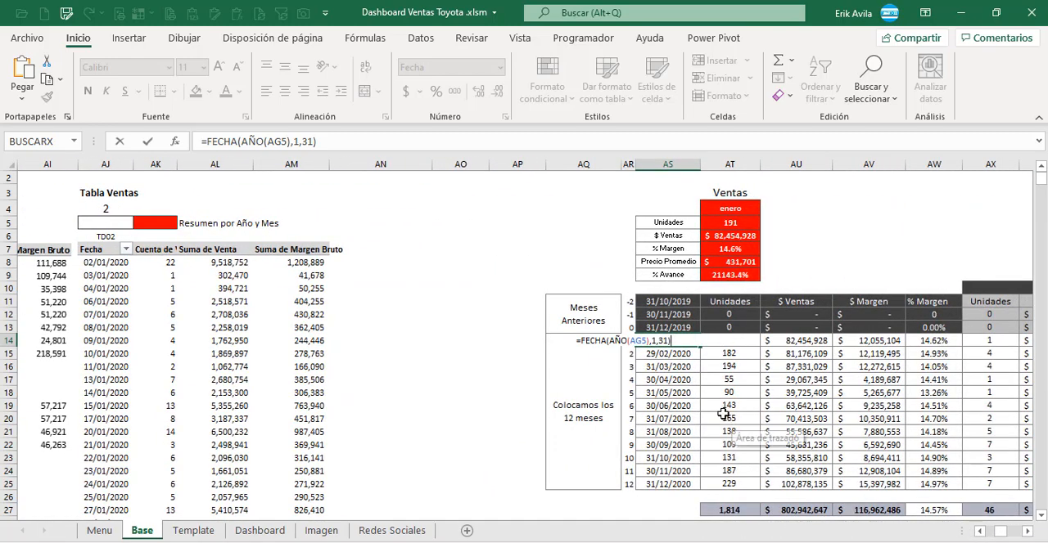
key("Escape")
left_click(691, 384)
left_click(682, 344)
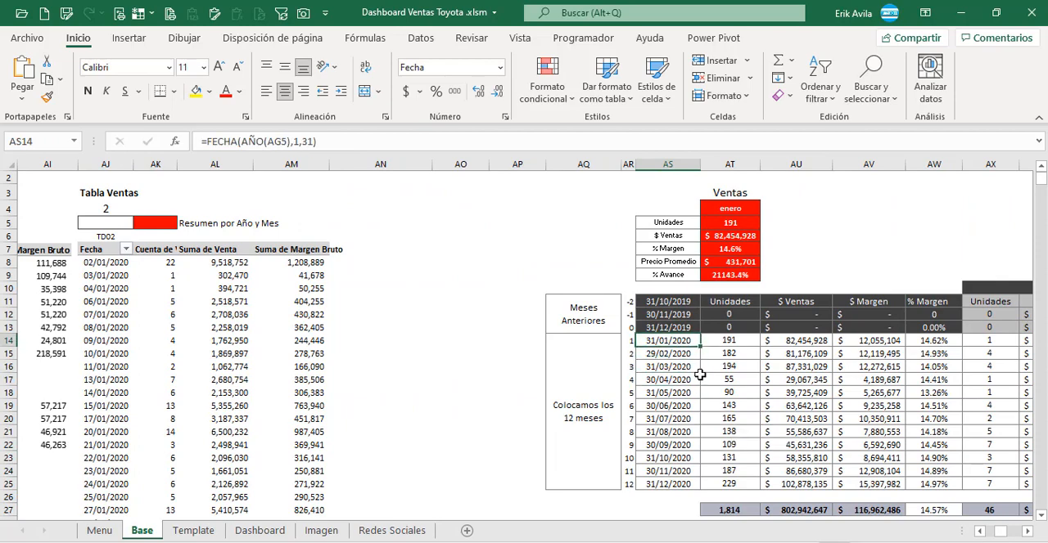
key("F2")
key("Escape")
Step: Check the FIN.MES formulas down the month-end date column from AS15 to AS22
key("Down")
key("Up")
key("Down")
key("Up")
key("Down")
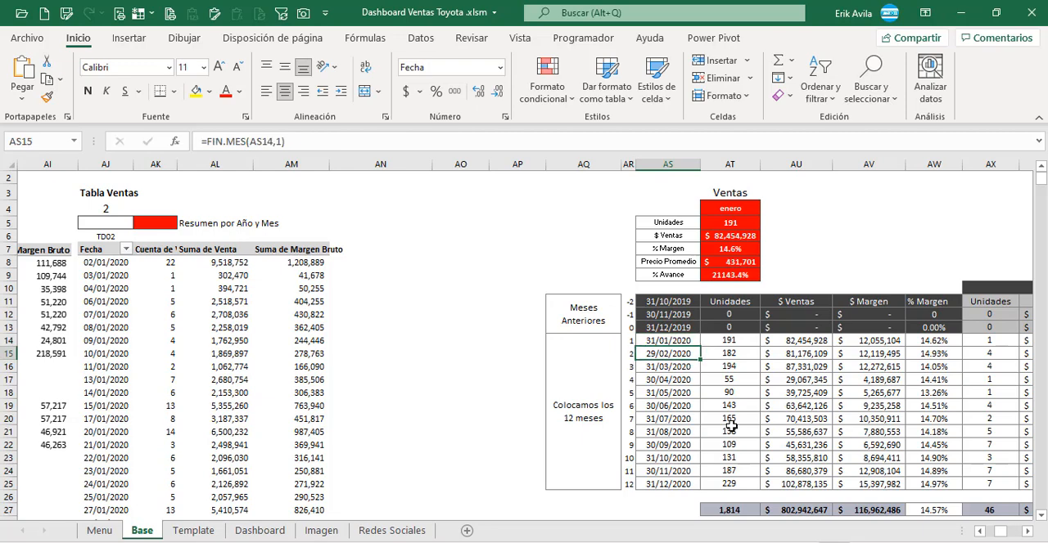
key("F2")
key("Escape")
key("Down")
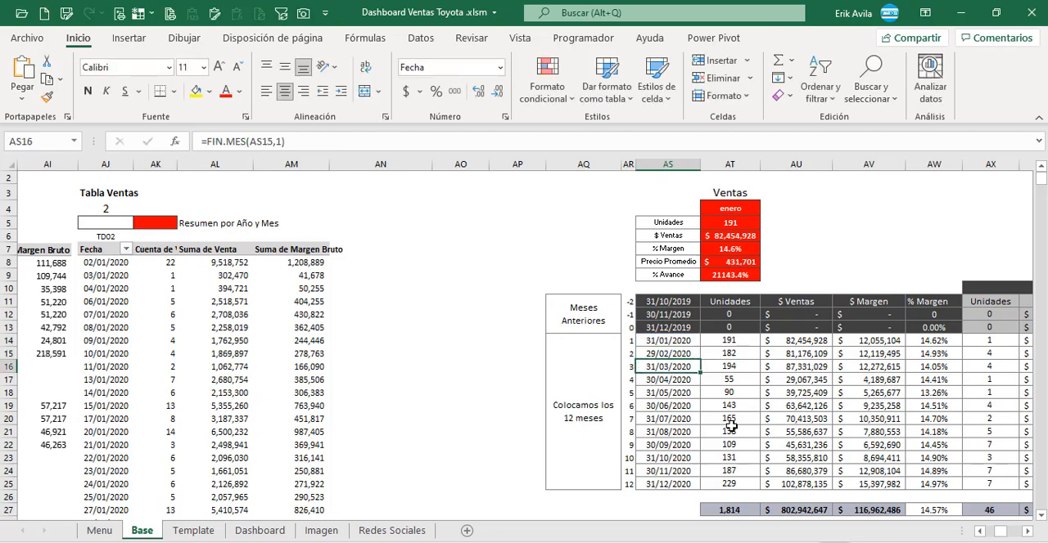
key("F2")
key("Escape")
key("Down")
key("F2")
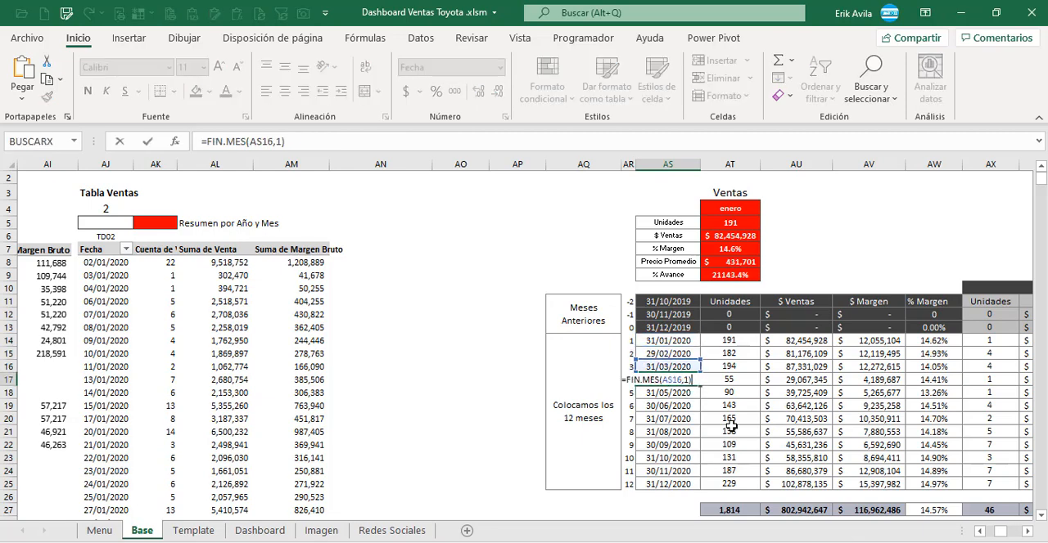
key("Escape")
key("Down")
key("F2")
key("Escape")
key("Down")
key("F2")
key("Escape")
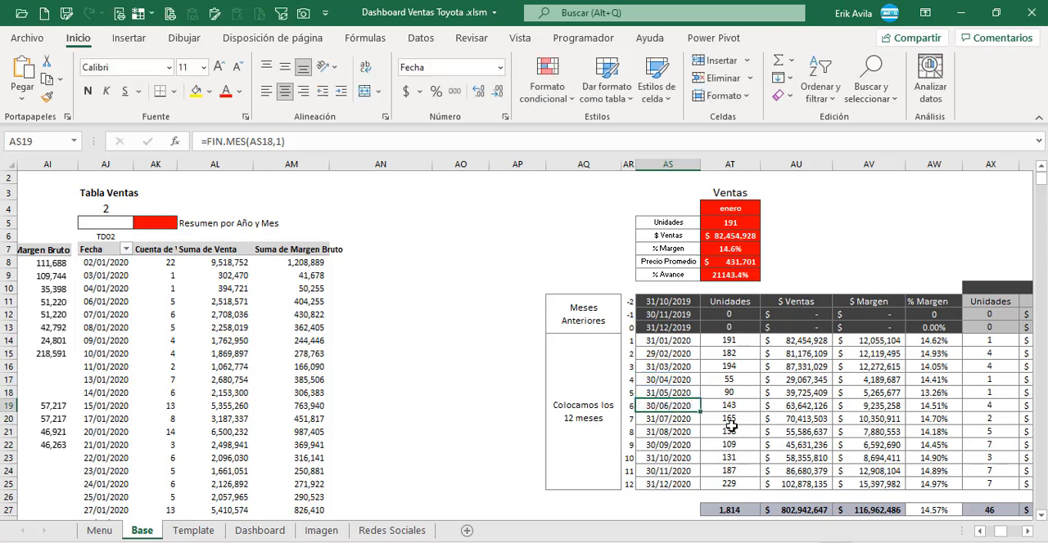
key("Down")
key("F2")
key("Escape")
key("Down")
key("F2")
key("Escape")
key("Down")
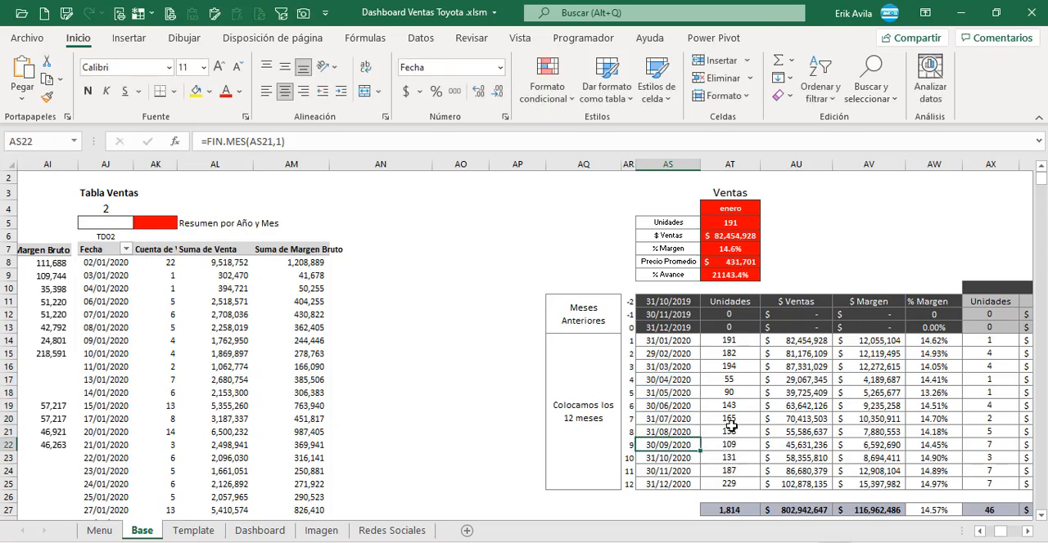
key("F2")
key("Escape")
key("Down")
Step: Examine the October row of the monthly summary from Unidades through the Meta columns
key("Right")
key("Right")
key("Right")
key("Right")
key("Right")
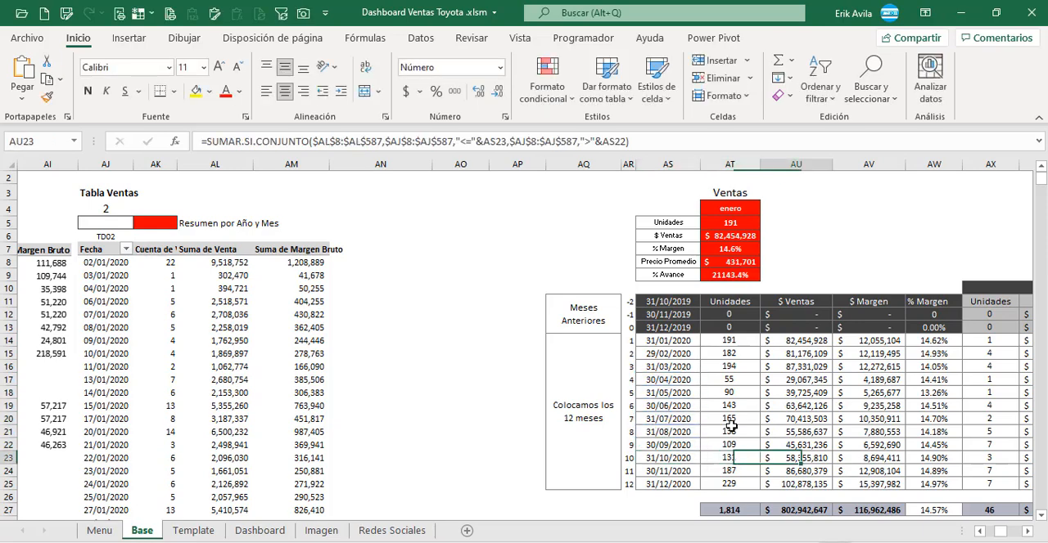
key("Right")
key("Right")
key("Right")
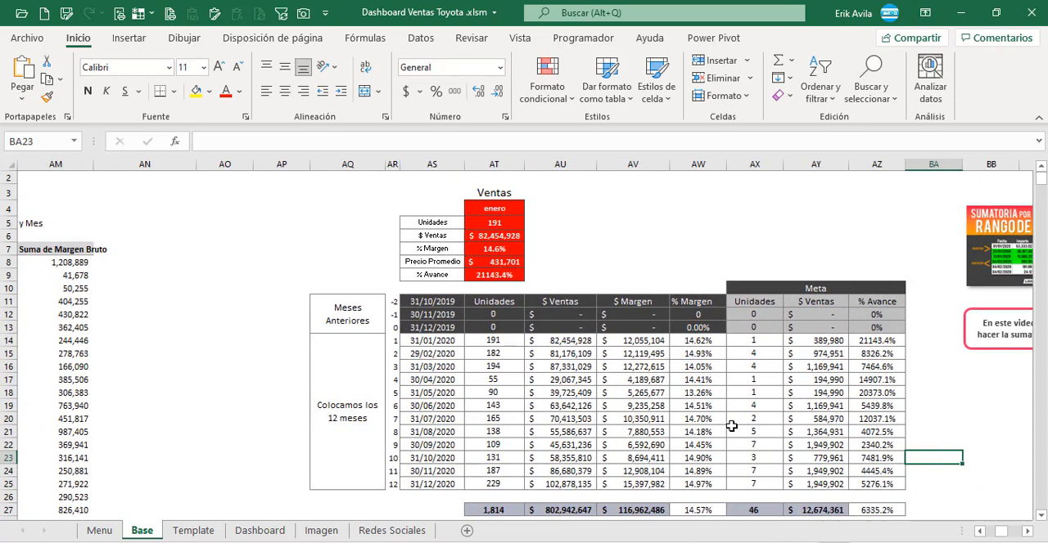
Step: Review the SUMAR.SI.CONJUNTO formula in AT14 and trace its sum and criteria ranges in the TD02 pivot table
left_click(460, 343)
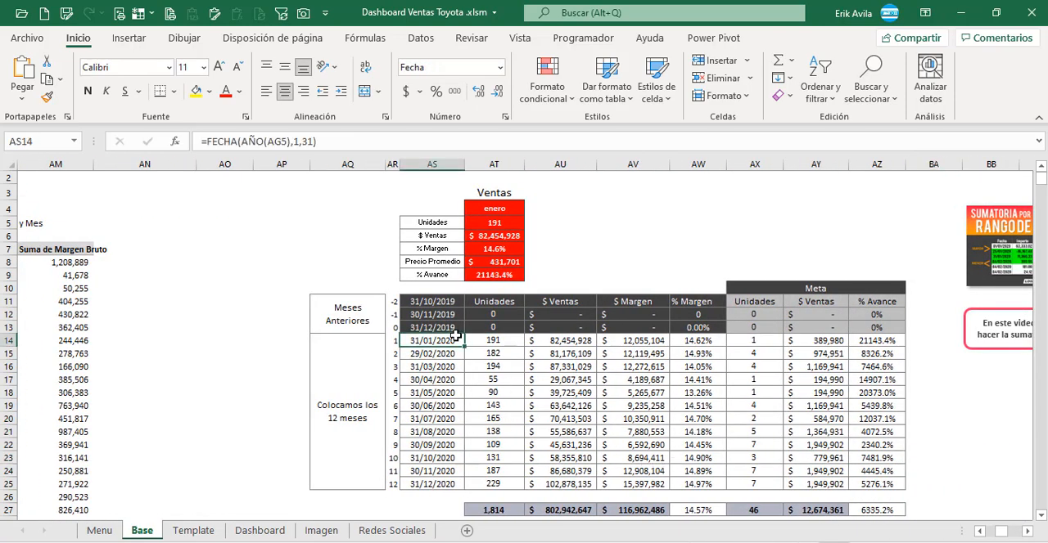
left_click(485, 342)
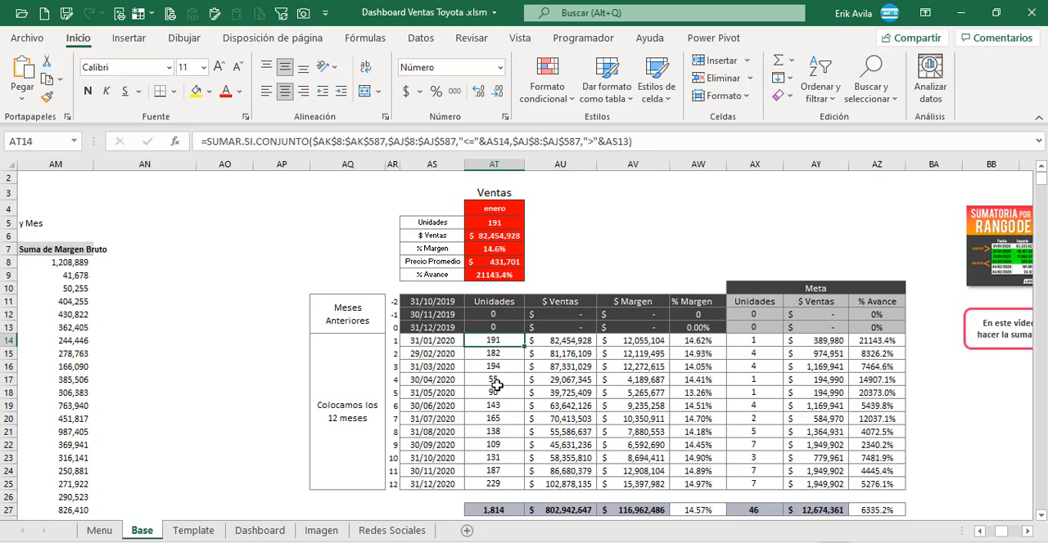
key("F2")
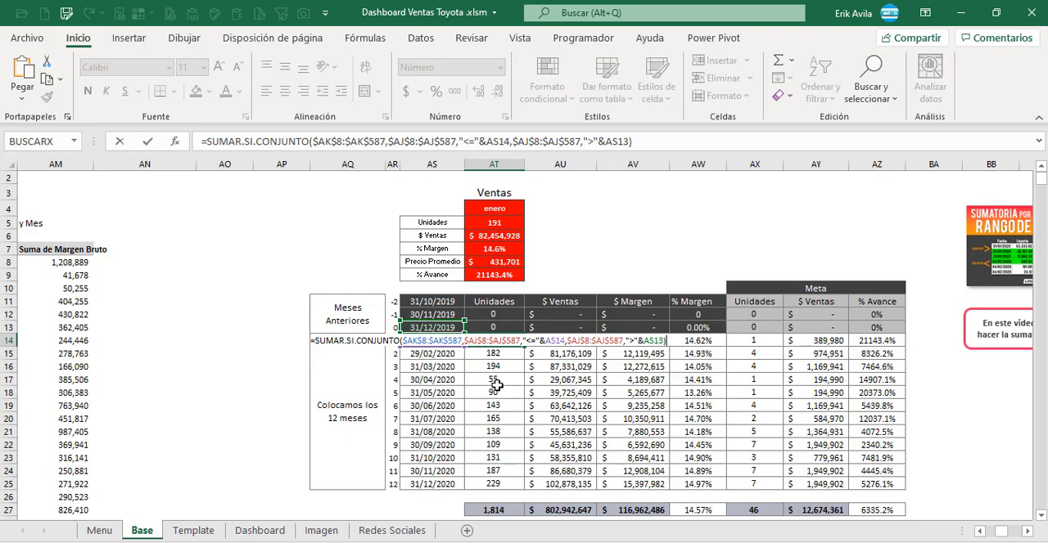
key("Escape")
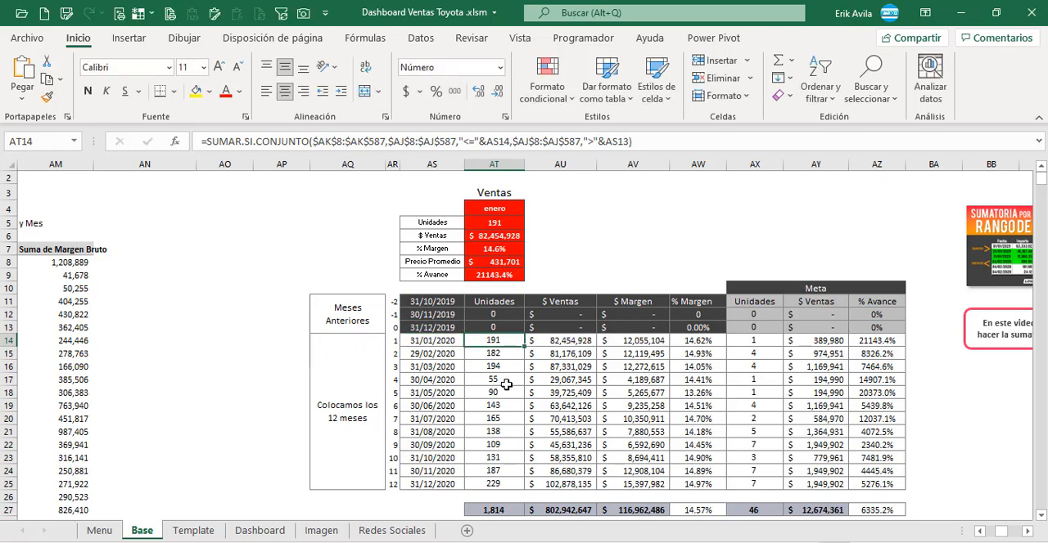
key("F2")
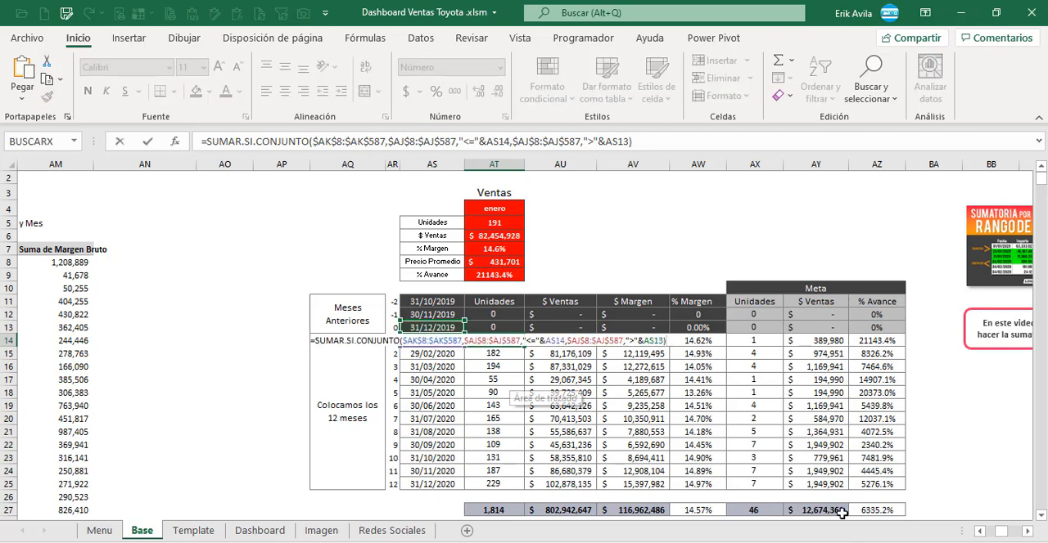
left_click_drag(1004, 534, 997, 534)
scroll(791, 426, "down", 7)
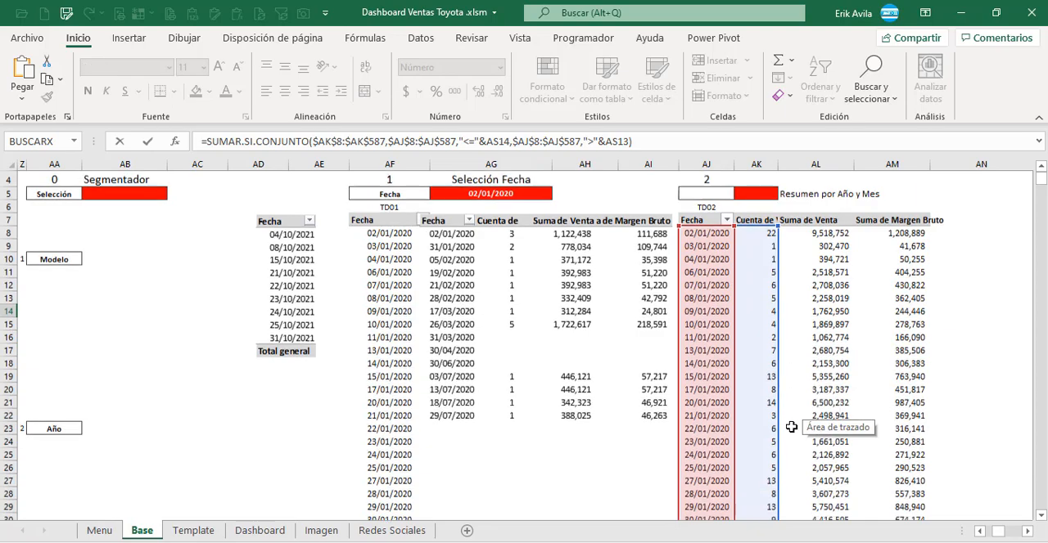
scroll(791, 427, "up", 5)
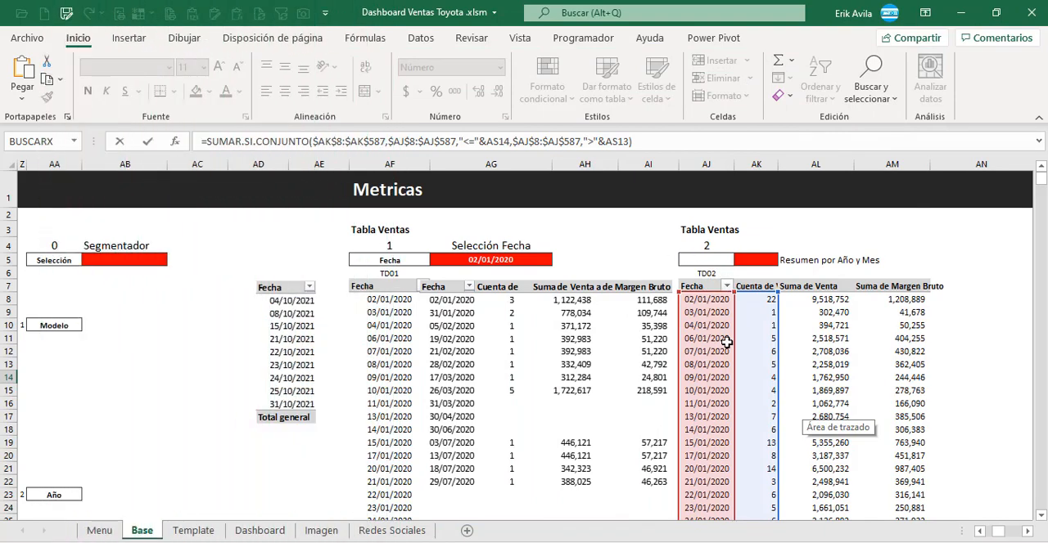
scroll(726, 342, "down", 1)
scroll(726, 343, "up", 1)
scroll(726, 342, "down", 2)
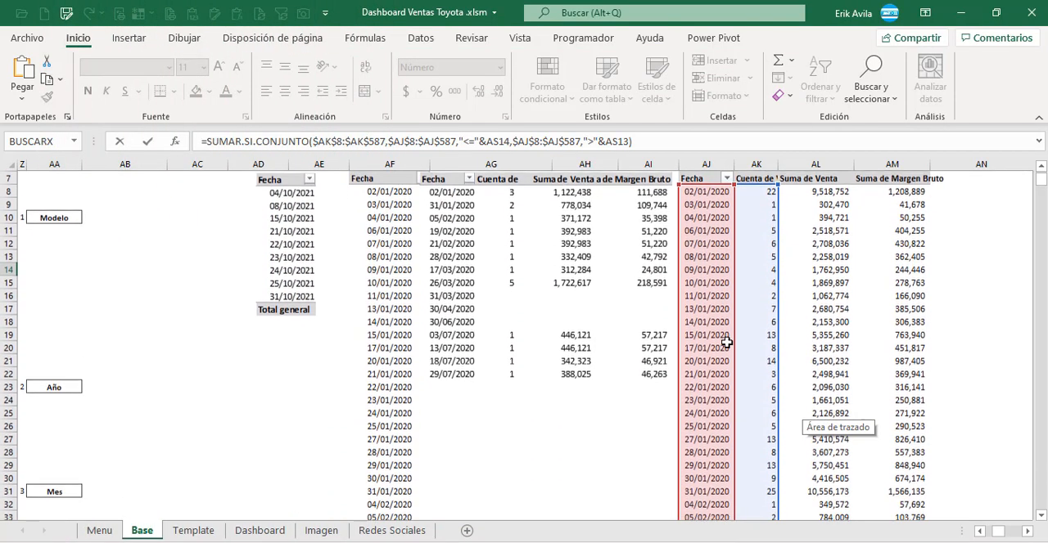
scroll(726, 342, "up", 2)
scroll(757, 330, "down", 1)
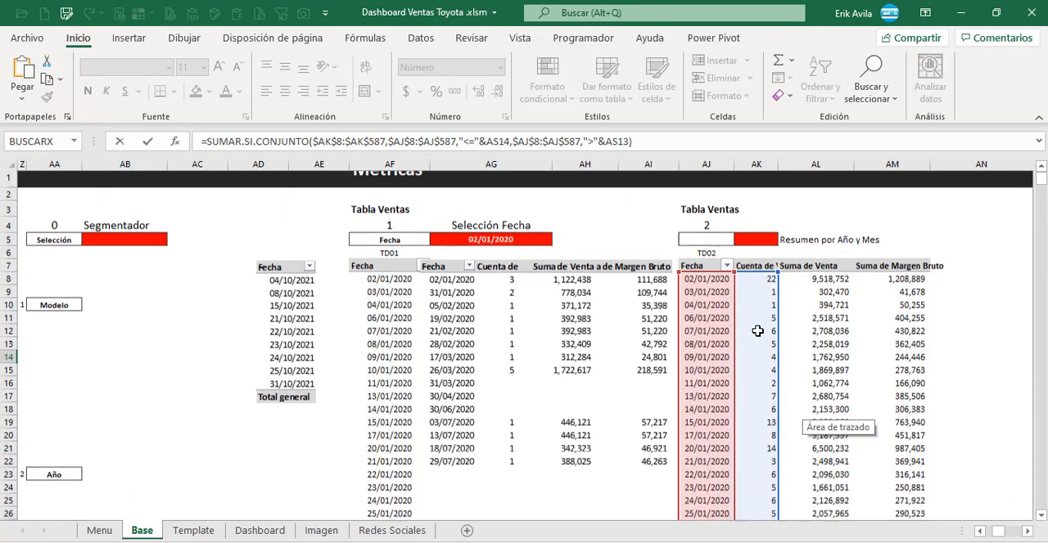
scroll(757, 330, "down", 1)
scroll(762, 303, "up", 2)
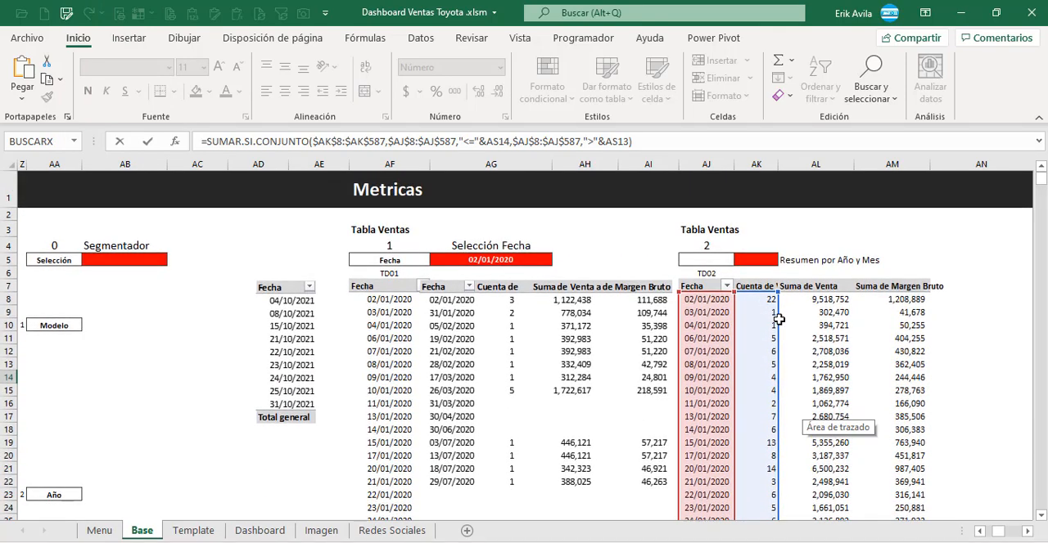
key("Escape")
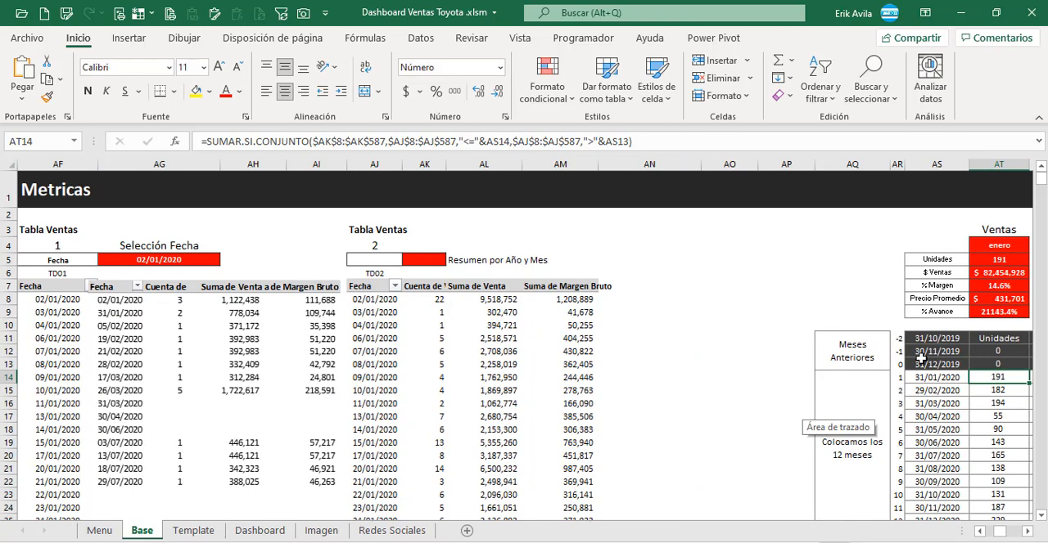
Step: Inspect January's $ Ventas formula in AU14 with its TD02 ranges, and view the $ Margen formula in AV14
key("Right")
key("Right")
key("Right")
key("Right")
key("Right")
key("Left")
key("Left")
key("Left")
key("Left")
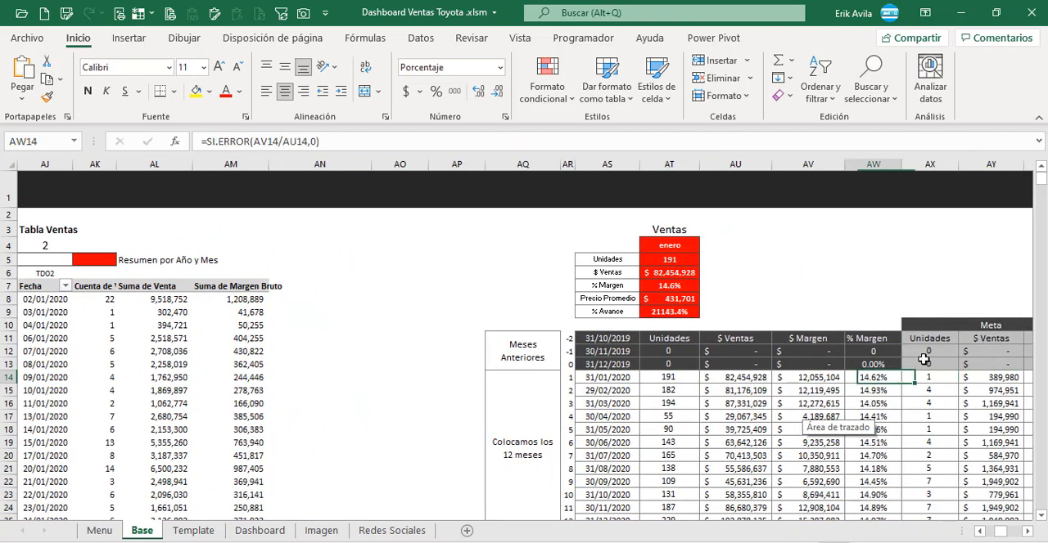
key("F2")
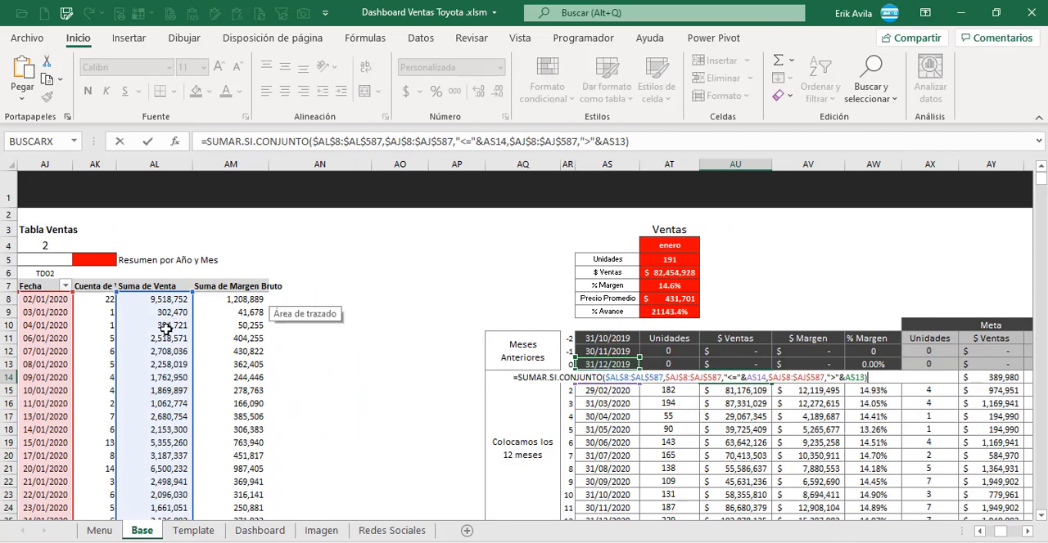
scroll(168, 324, "down", 15)
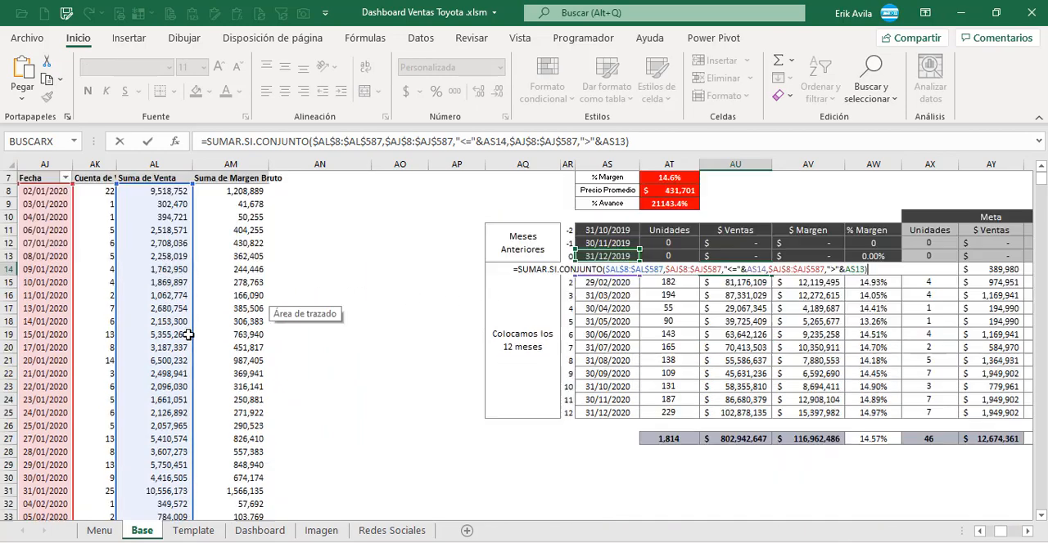
scroll(188, 336, "up", 15)
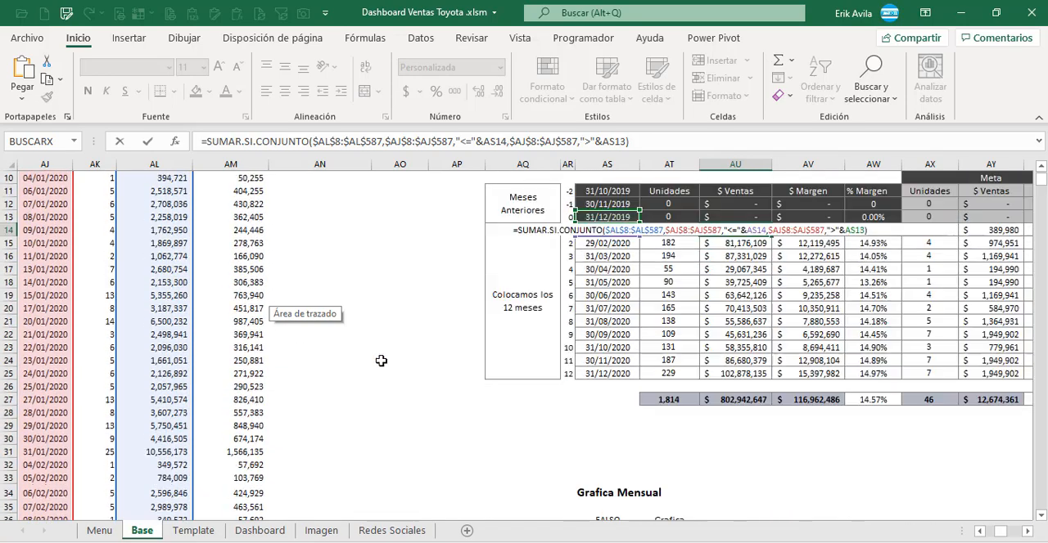
key("Escape")
left_click(798, 378)
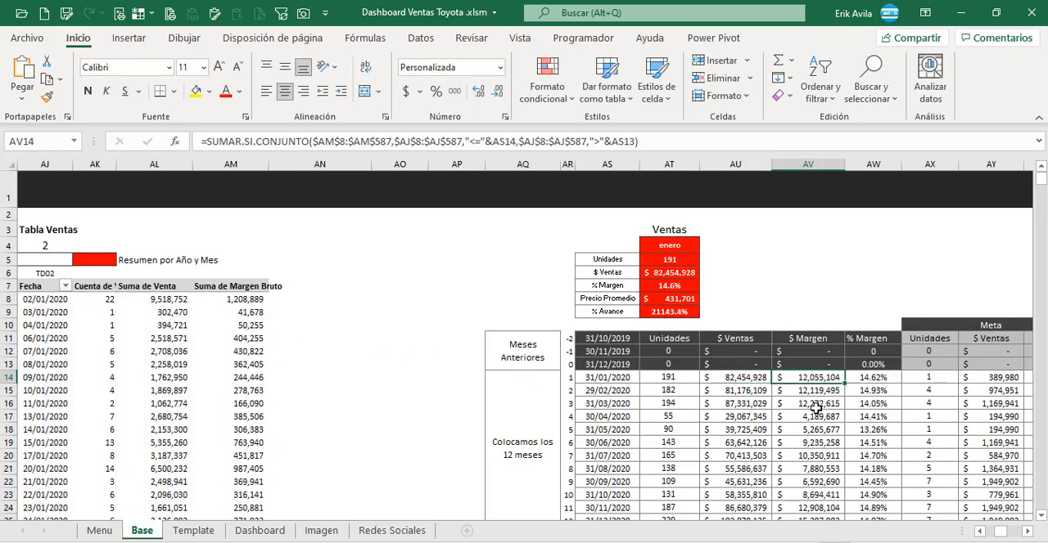
Step: Inspect January's $ Margen formula in AV14 and its matching source column in the TD02 pivot table
key("F2")
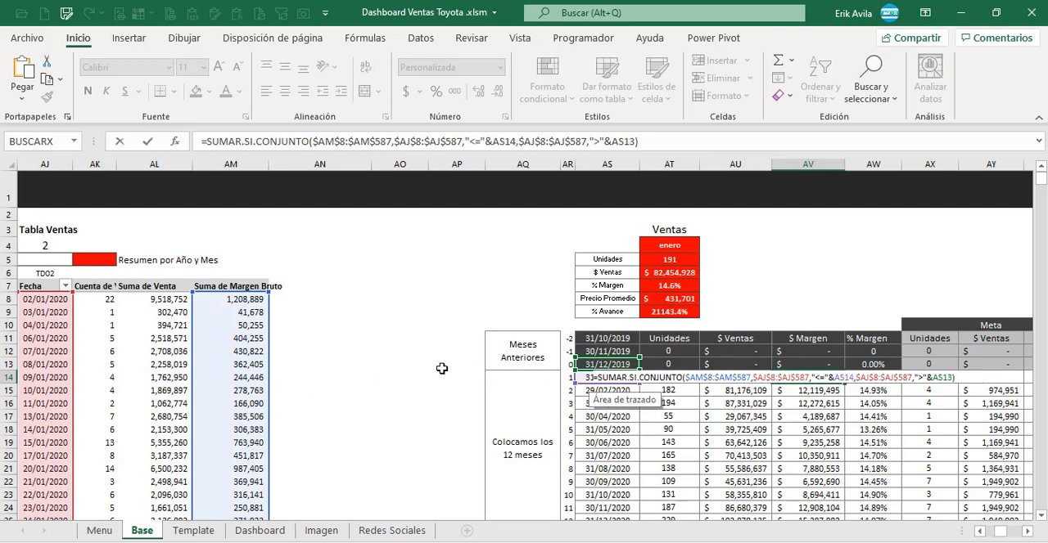
left_click(165, 287)
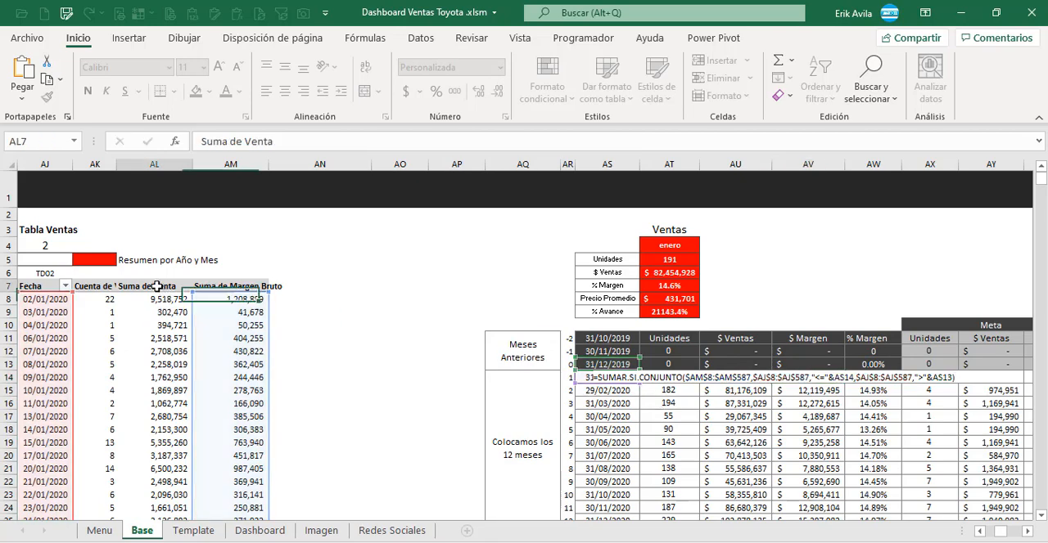
left_click(237, 287)
Step: Review January's formulas from $ Ventas to Meta Unidades and examine the SI.ERROR formula for % Margen in AW14
left_click(705, 380)
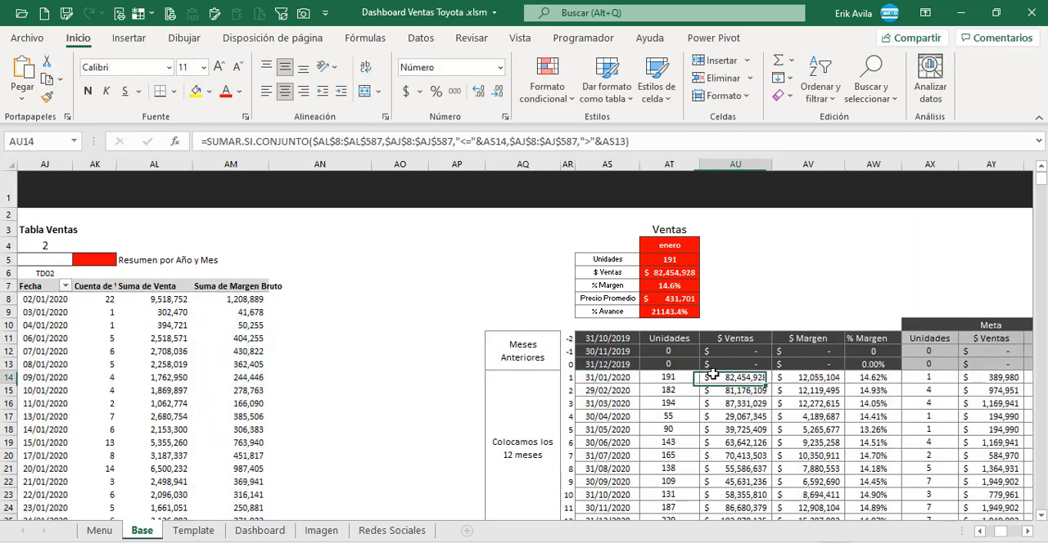
key("Right")
key("Right")
key("Right")
key("Right")
key("Left")
key("Left")
key("Left")
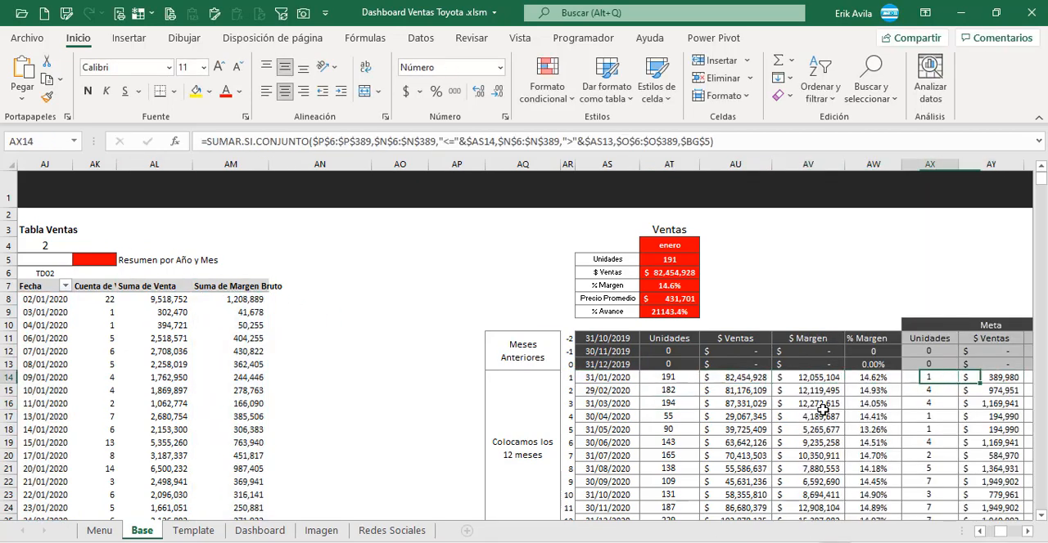
key("Right")
key("F2")
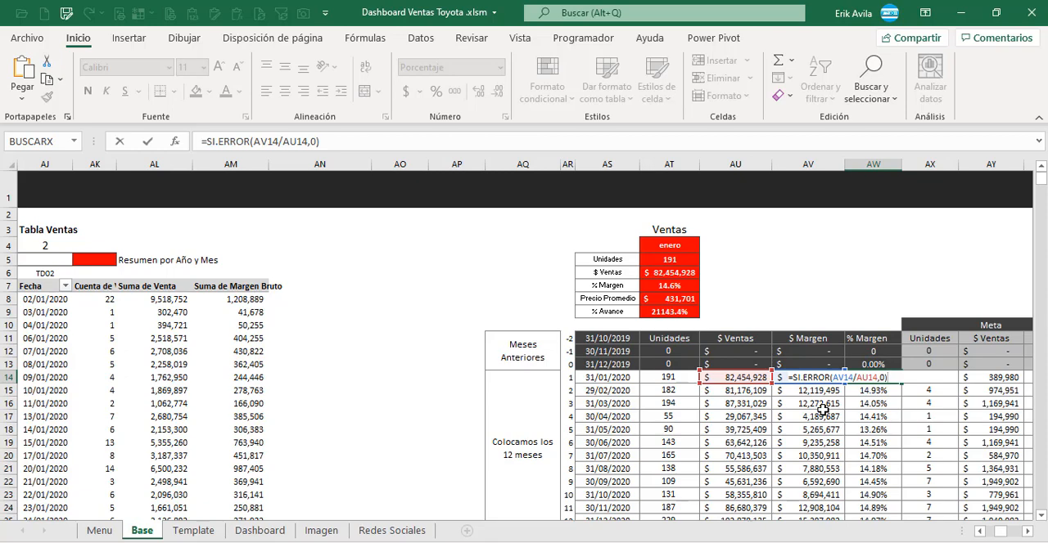
key("Escape")
Step: Check the SI.ERROR formulas down the % Margen column from AW15 to AW25
key("Down")
key("Down")
key("Down")
key("Down")
key("Down")
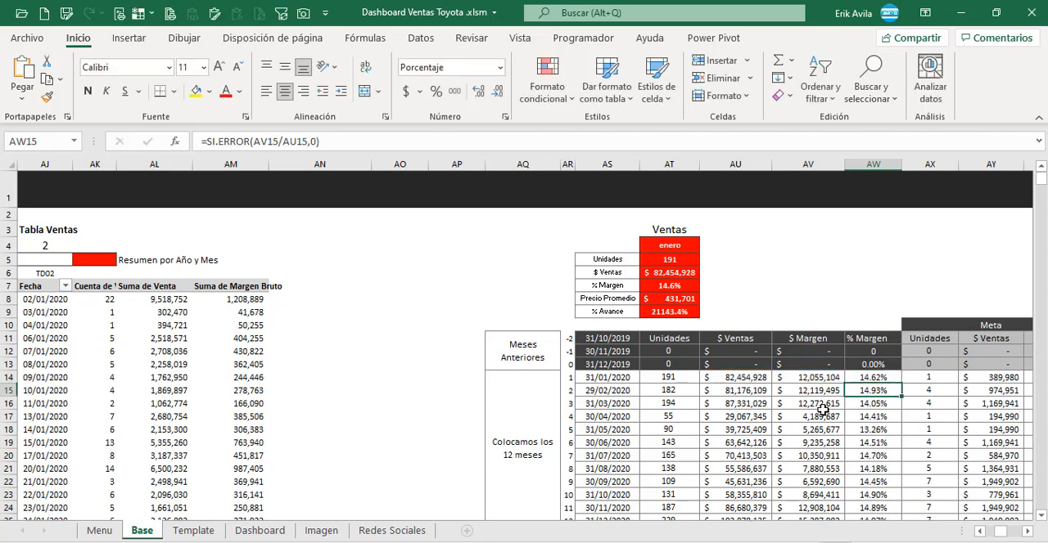
key("Down")
key("Down")
key("Down")
key("Down")
key("Down")
key("Down")
key("Down")
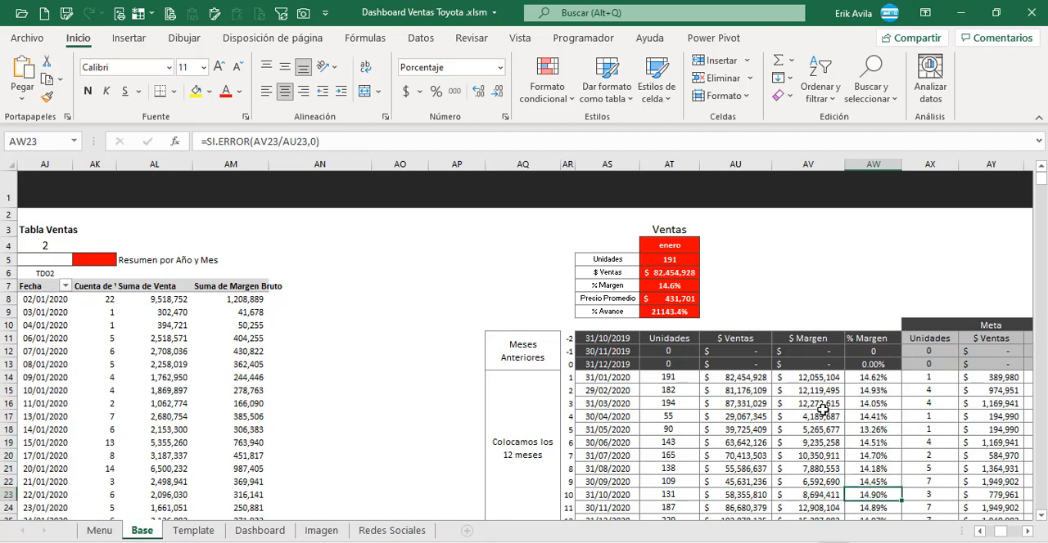
key("Down")
key("Up")
key("Up")
key("Up")
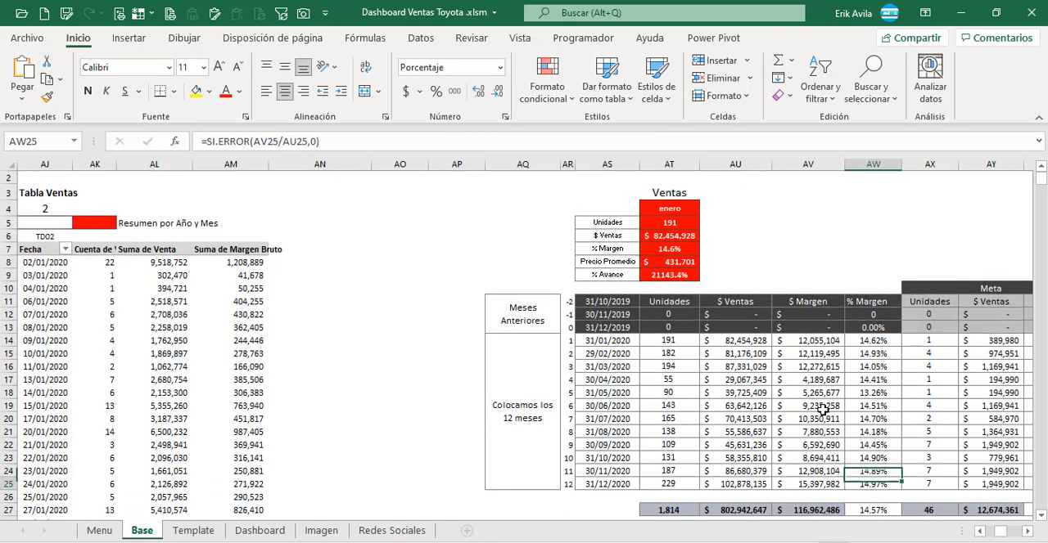
Step: Inspect the SUMA formulas in row 27 that total the $ Margen, $ Ventas and Unidades columns
key("Down")
key("Down")
key("Left")
key("Down")
key("F2")
key("Escape")
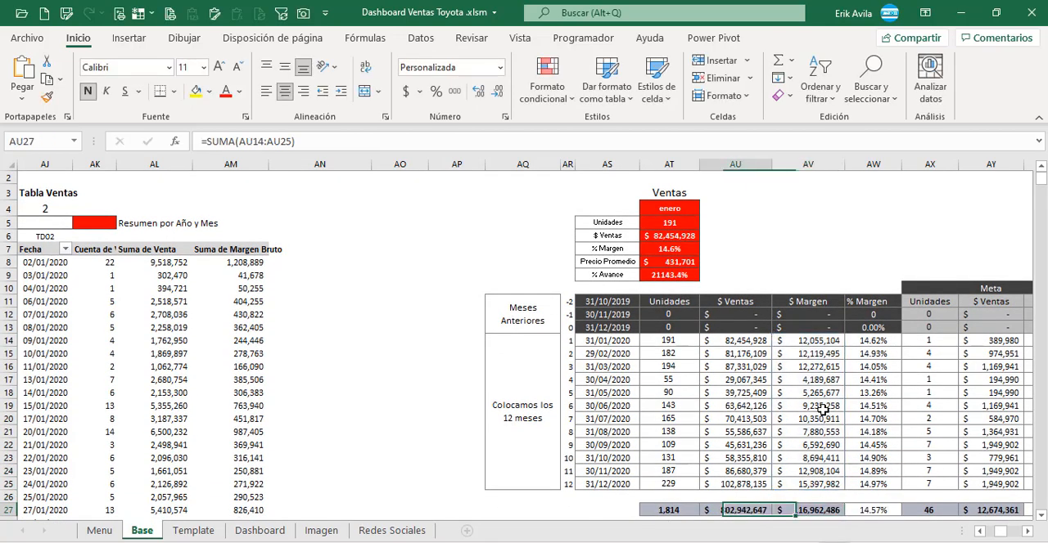
key("Left")
key("F2")
key("Escape")
key("Left")
key("F2")
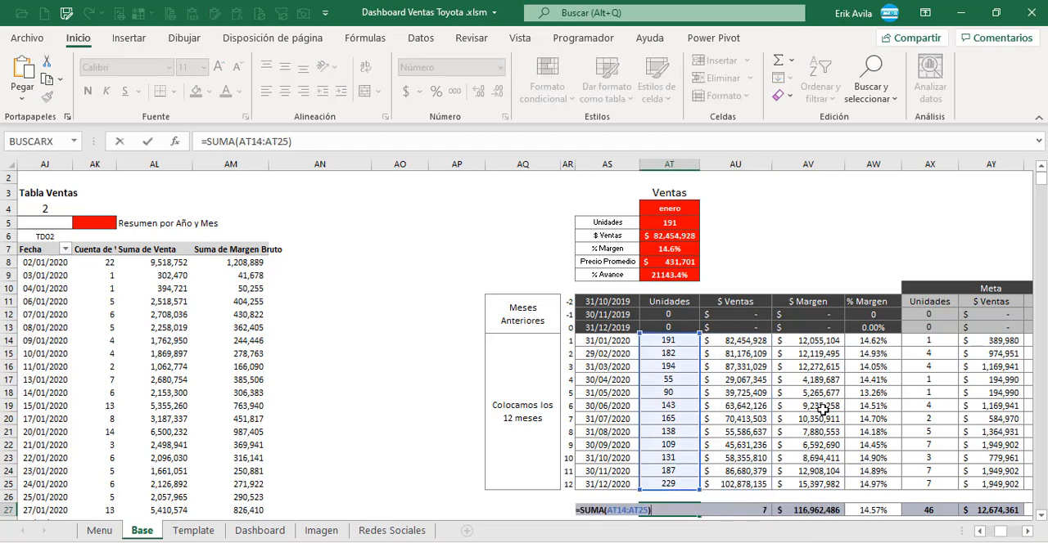
key("Escape")
Step: Examine the rest of the totals row across % Margen and the Meta columns through % Avance
key("Right")
key("Right")
key("Right")
key("Right")
key("Right")
key("Right")
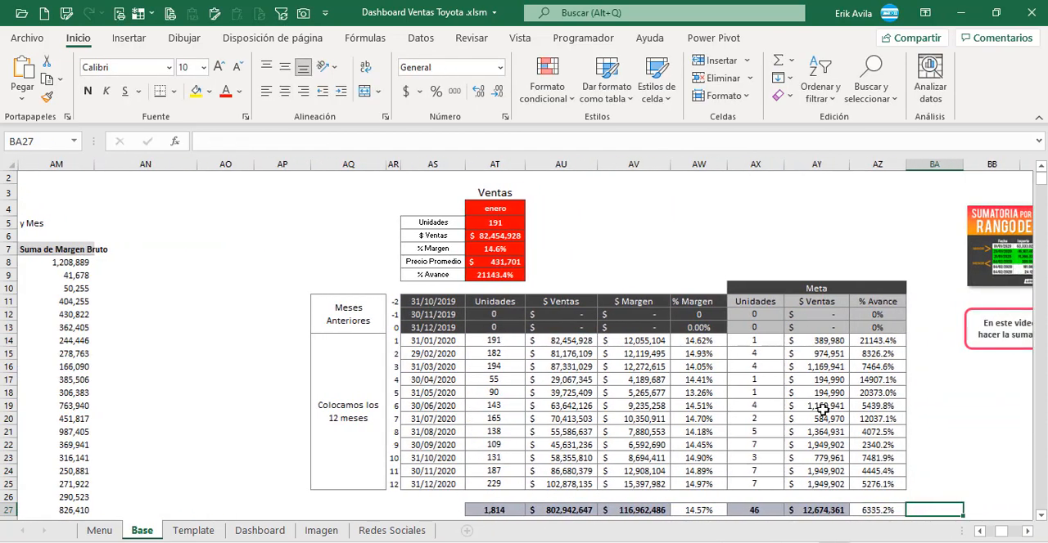
key("Right")
key("Left")
key("Left")
Step: Check the SUMAR.SI.CONJUNTO formulas upward through the Meta section's $ Ventas and Unidades columns
key("Left")
key("Up")
key("Up")
key("Up")
key("Up")
key("Up")
key("Up")
key("Up")
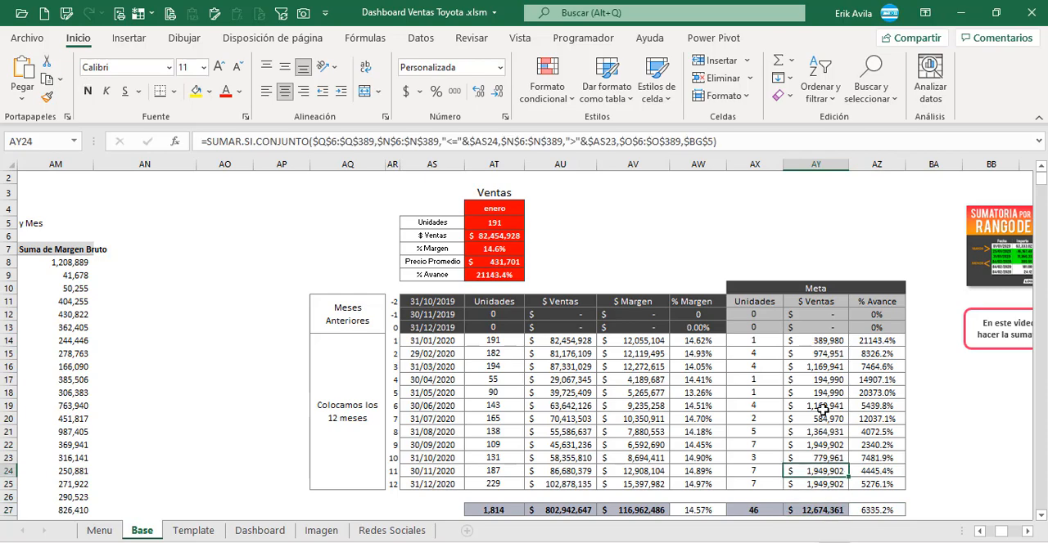
key("Left")
key("Up")
key("Up")
key("Up")
key("Up")
key("Up")
key("Up")
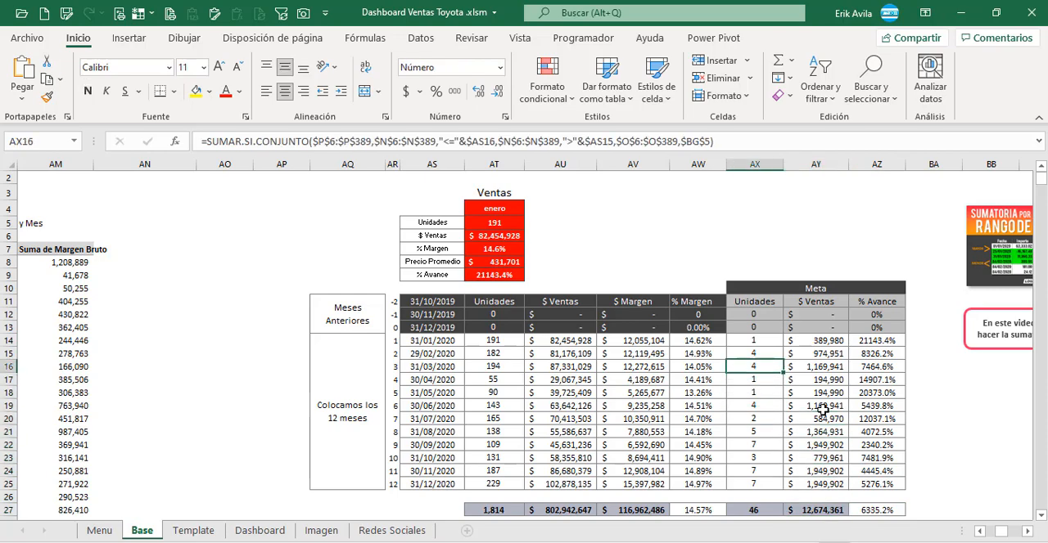
Step: Inspect January's Meta Unidades formula in AX14 and trace its date, model and unit ranges in Tabla Meta
key("F2")
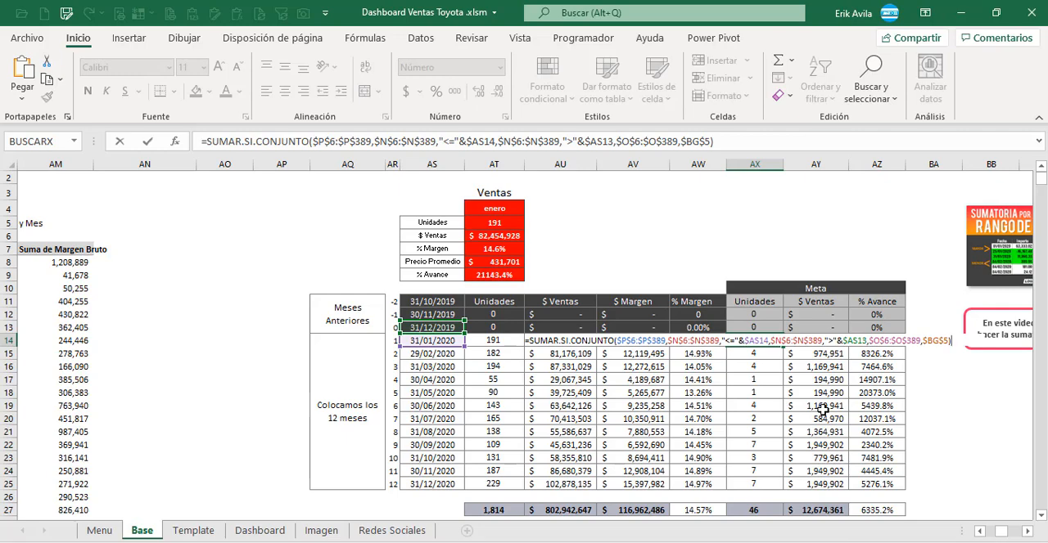
key("Escape")
key("F2")
key("Escape")
left_click(758, 353)
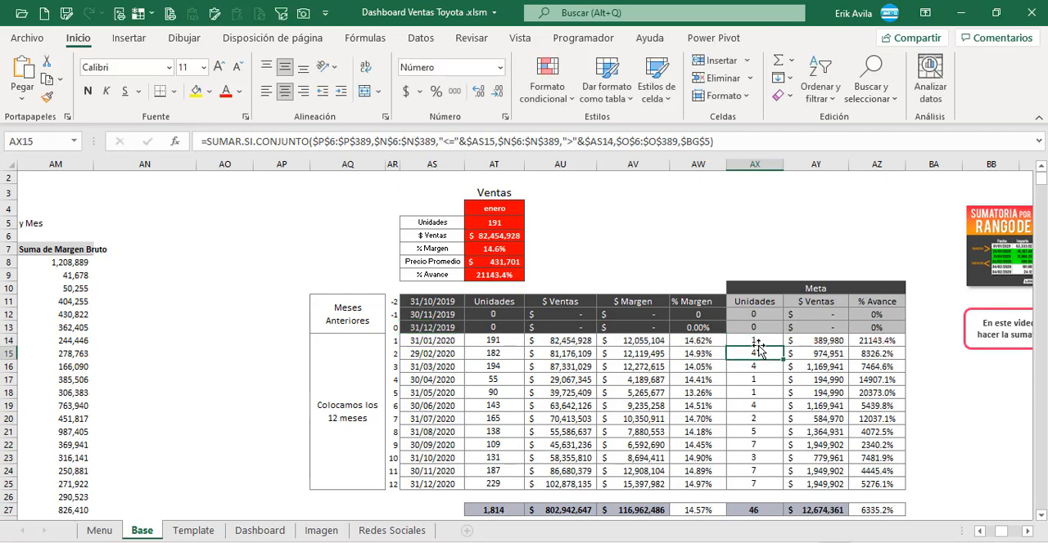
left_click(758, 343)
left_click(765, 145)
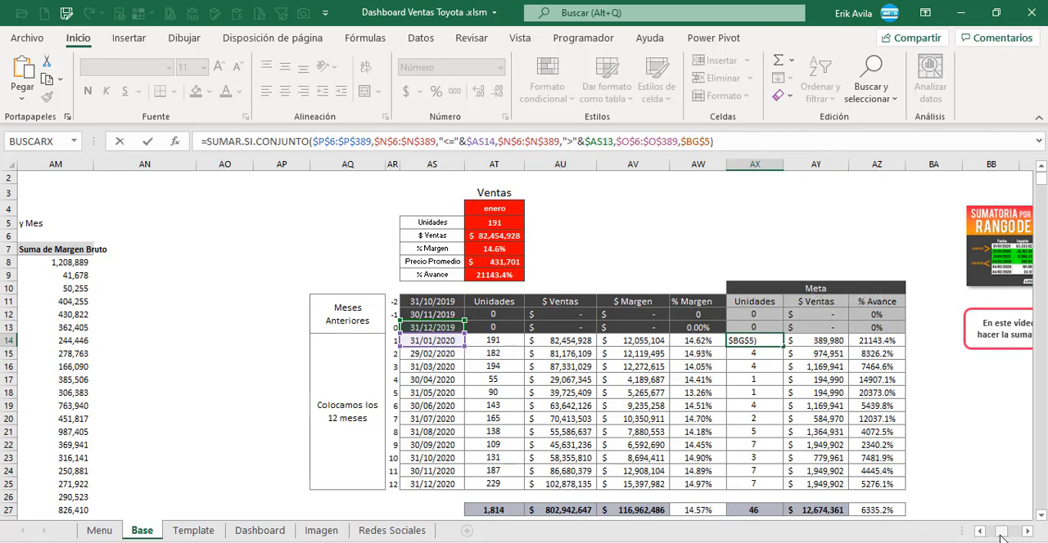
left_click_drag(1000, 536, 986, 536)
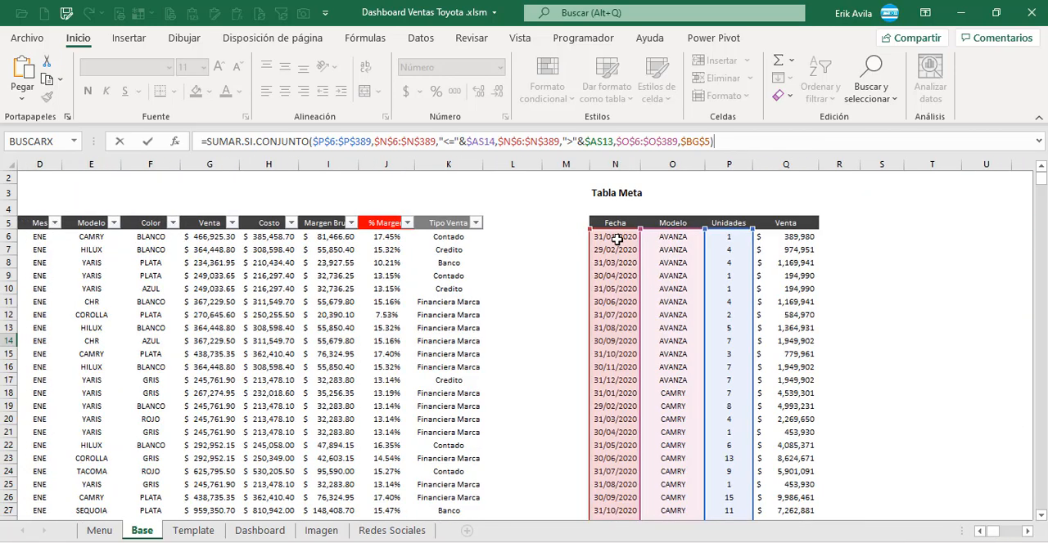
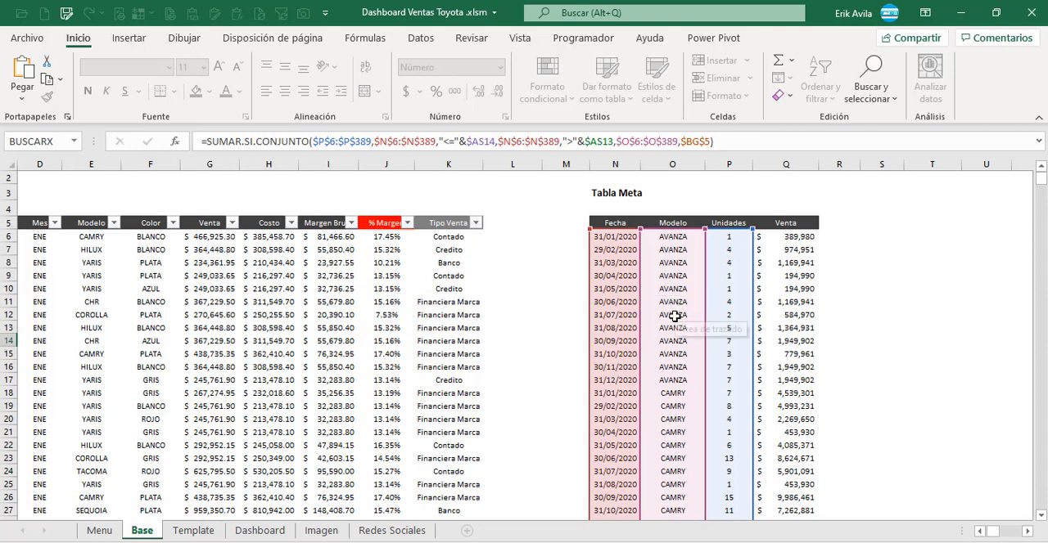
Step: Inspect January's Meta $ Ventas formula in AY14 and trace its sales, date and model ranges in Tabla Meta
key("Escape")
key("Right")
key("Right")
key("Right")
key("Right")
key("Left")
key("Left")
key("Left")
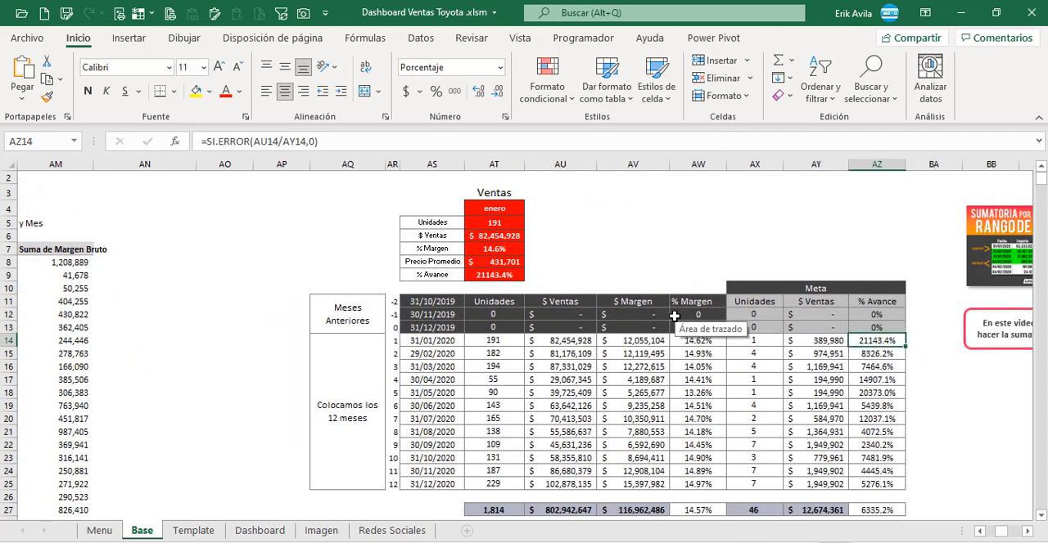
key("F2")
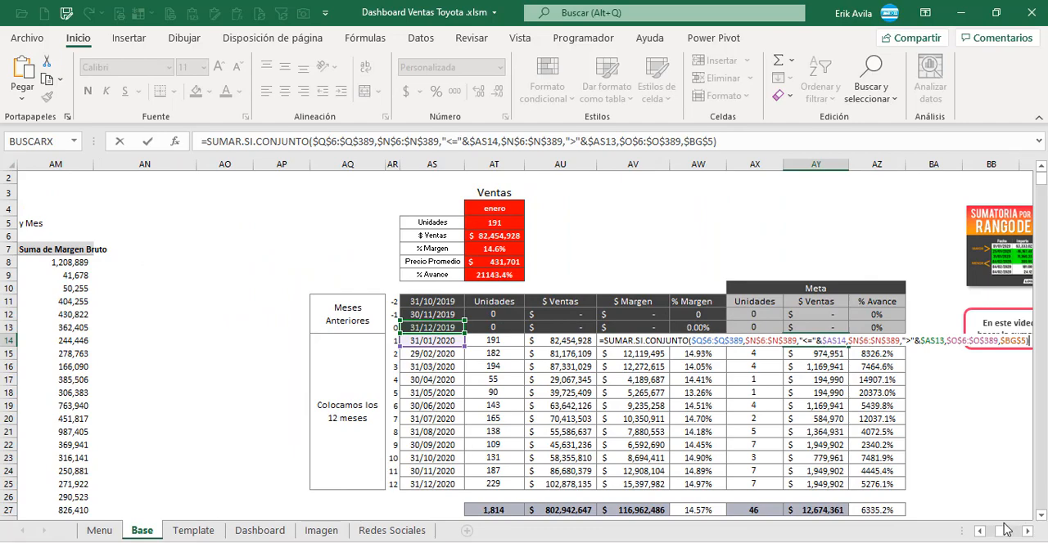
left_click_drag(1004, 529, 982, 532)
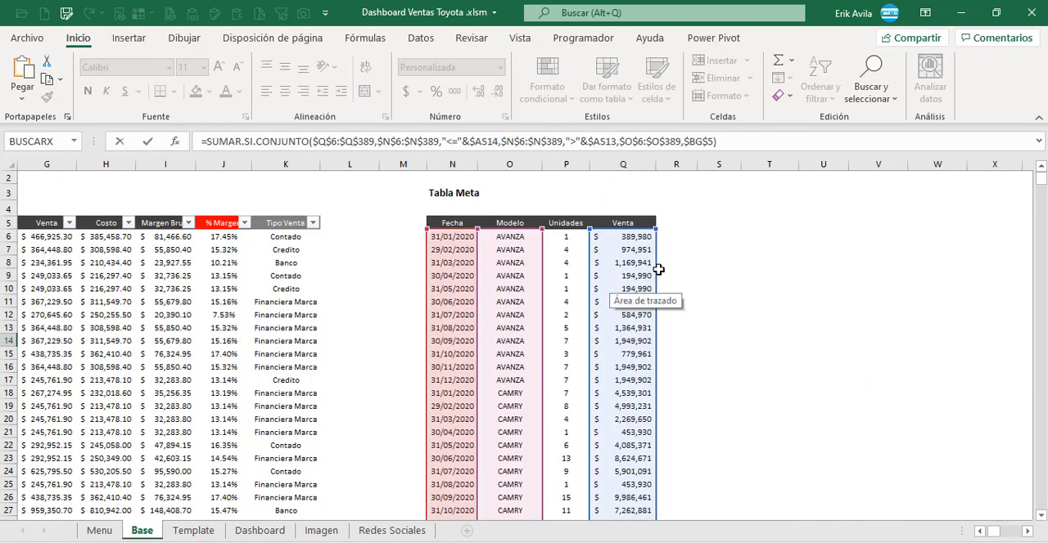
key("Escape")
Step: Examine January's % Avance formula in AZ14 and the $ Ventas cells AU14 and AY14 that it divides
key("Right")
key("Right")
key("Right")
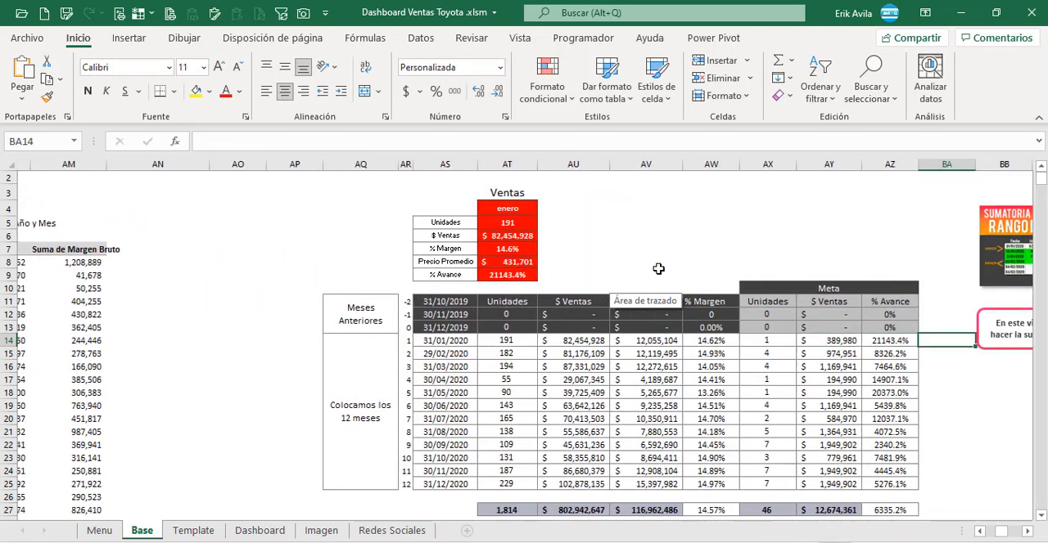
key("Left")
key("Left")
key("F2")
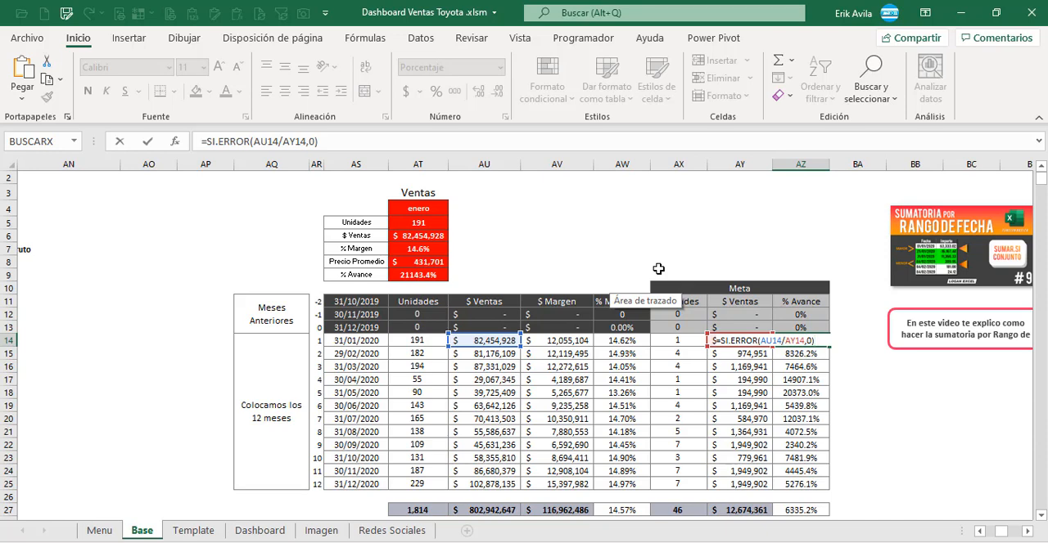
key("Escape")
key("Left")
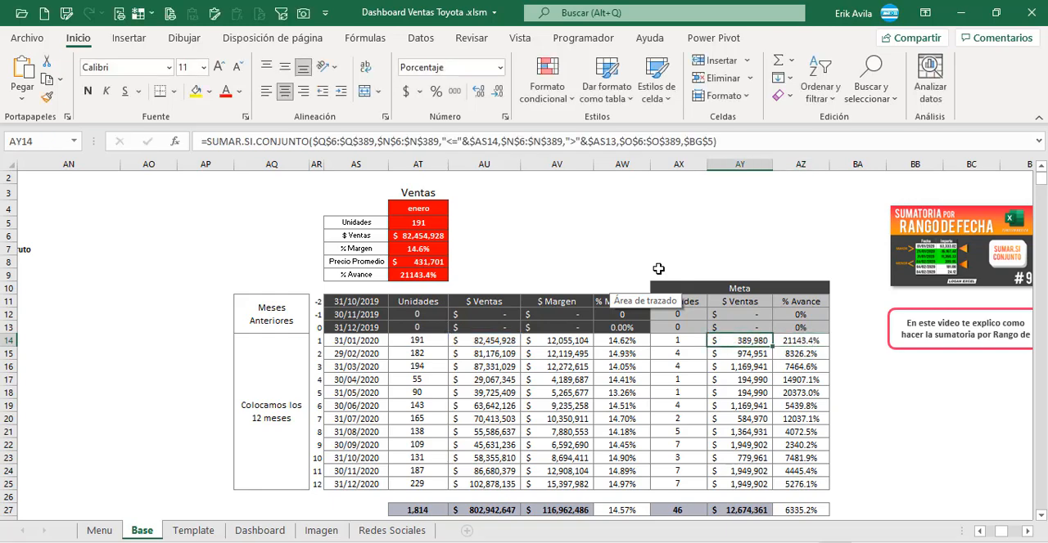
key("Down")
key("Up")
key("Right")
key("Right")
key("Left")
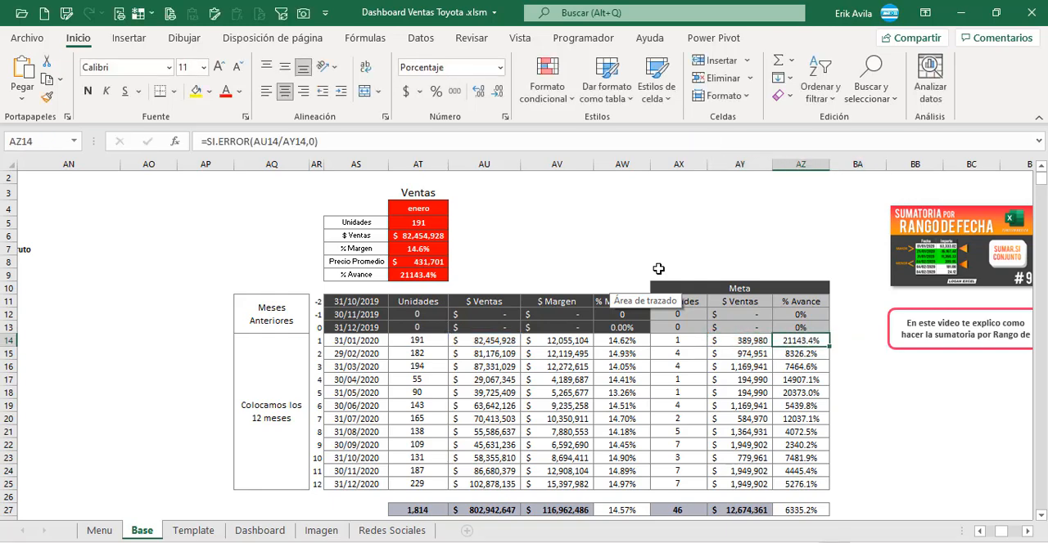
Step: Review the Template sheet's layout of metrics, from vehicles, sales and utility down to average price and progress
left_click(260, 531)
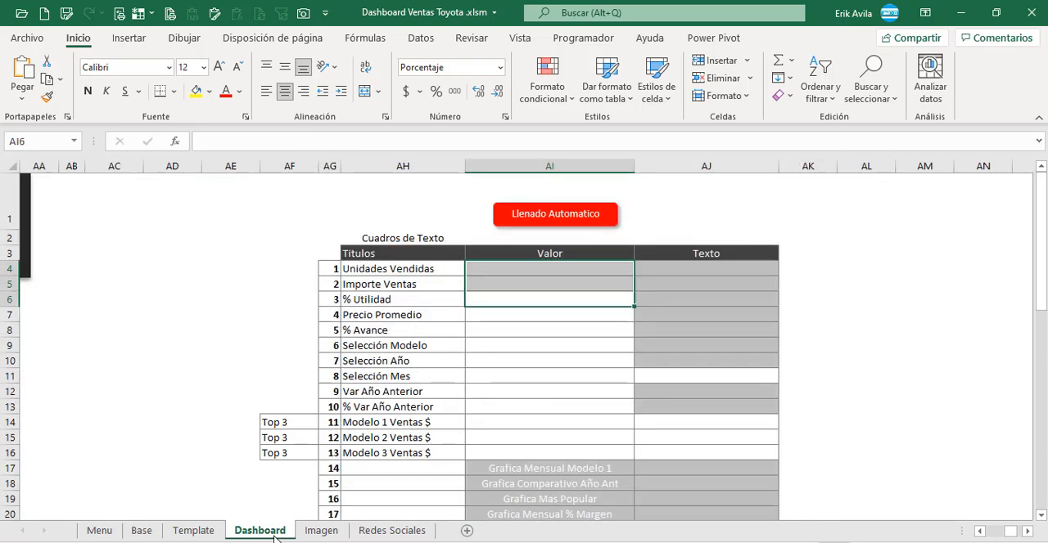
left_click(193, 531)
scroll(211, 485, "down", 3)
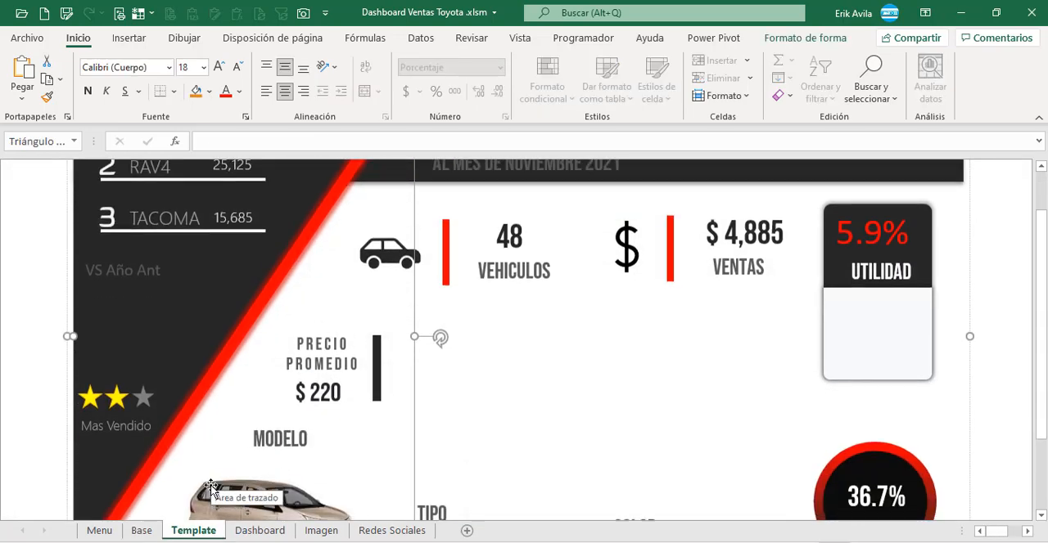
scroll(866, 286, "down", 1)
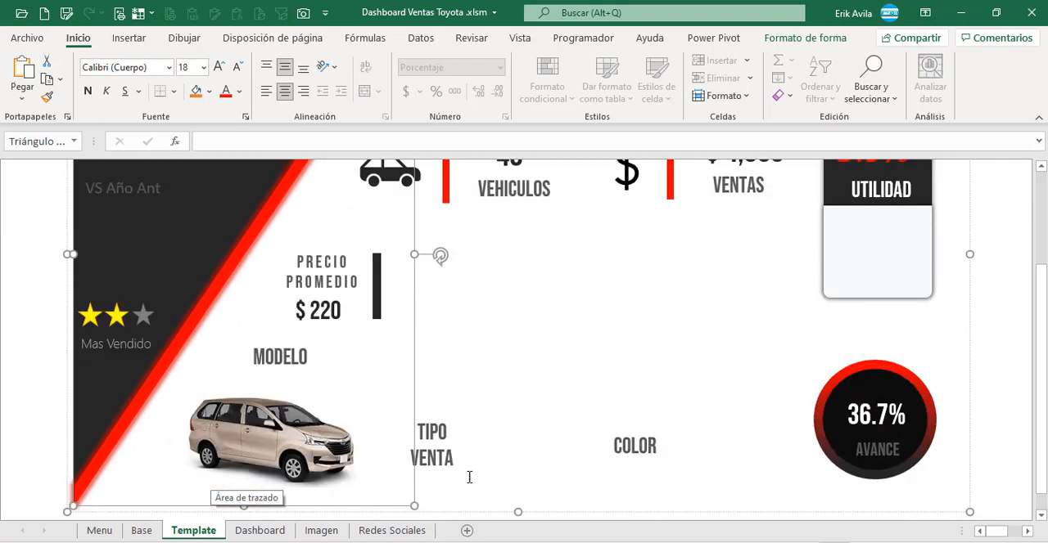
Step: Return to the Base sheet and look over the monthly table and the Ventas summary above it
left_click(149, 530)
scroll(606, 373, "down", 1)
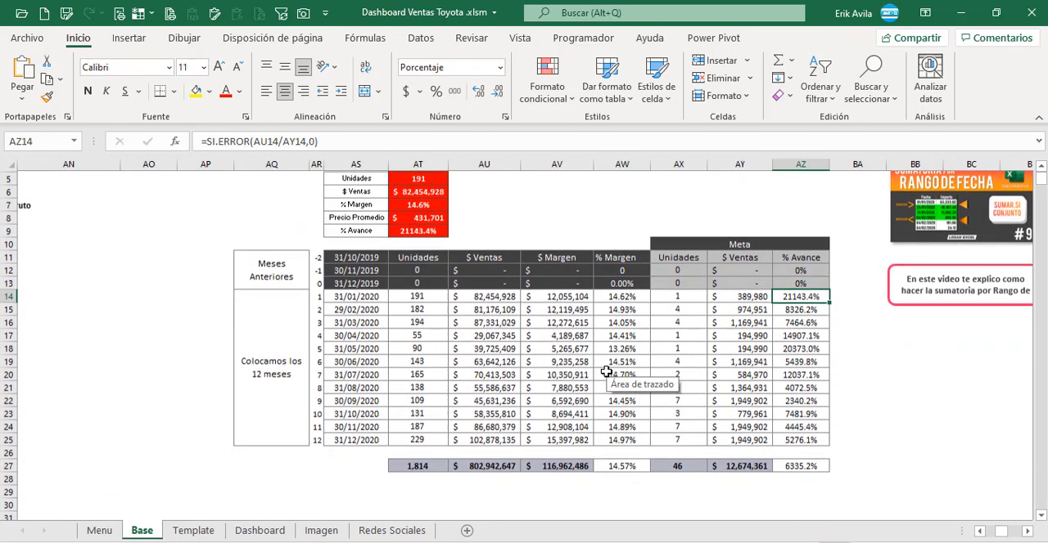
left_click(580, 337)
scroll(447, 357, "up", 1)
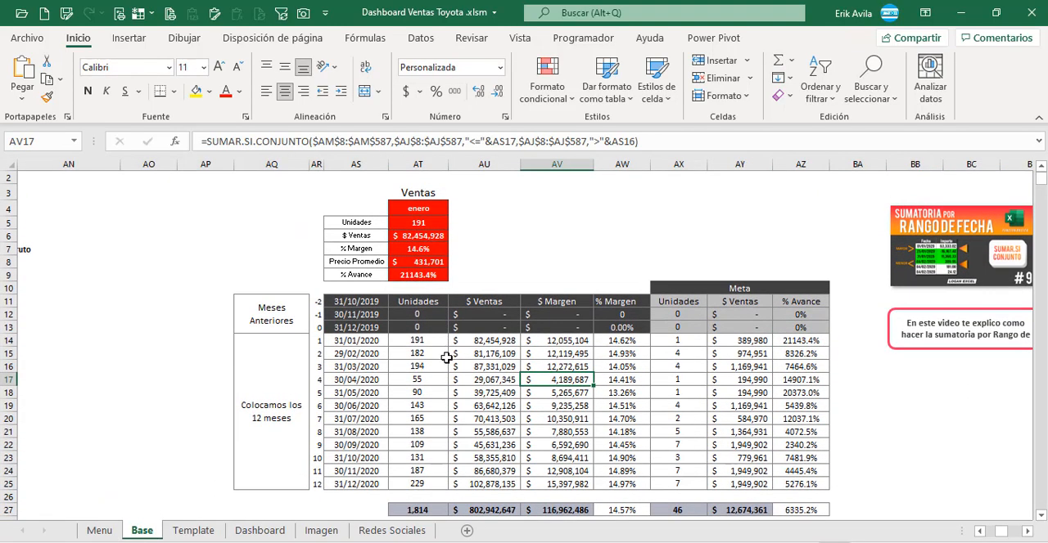
scroll(434, 322, "up", 1)
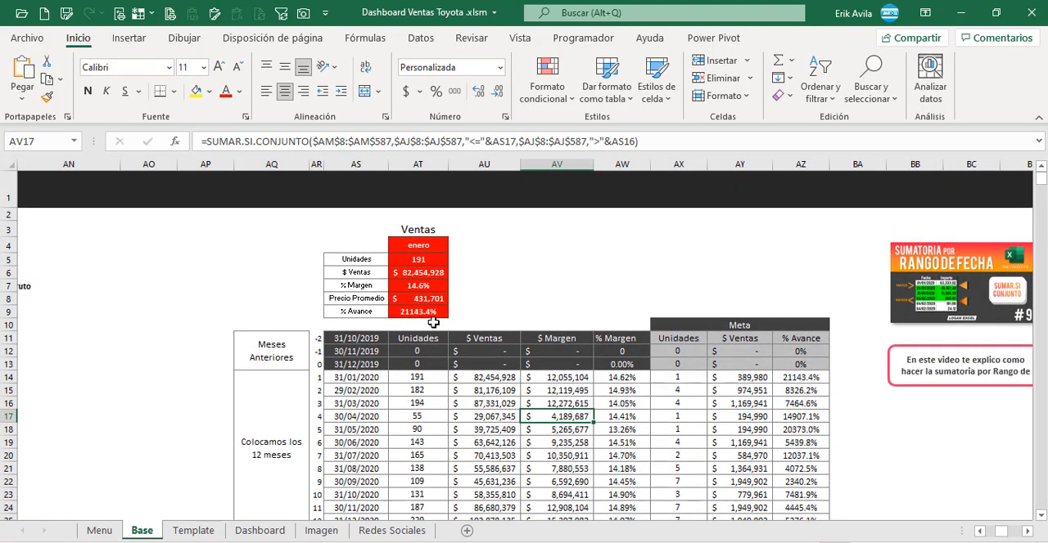
Step: Check the Ventas summary's month formula in AT4 and its Unidades formula in AT5
left_click(424, 261)
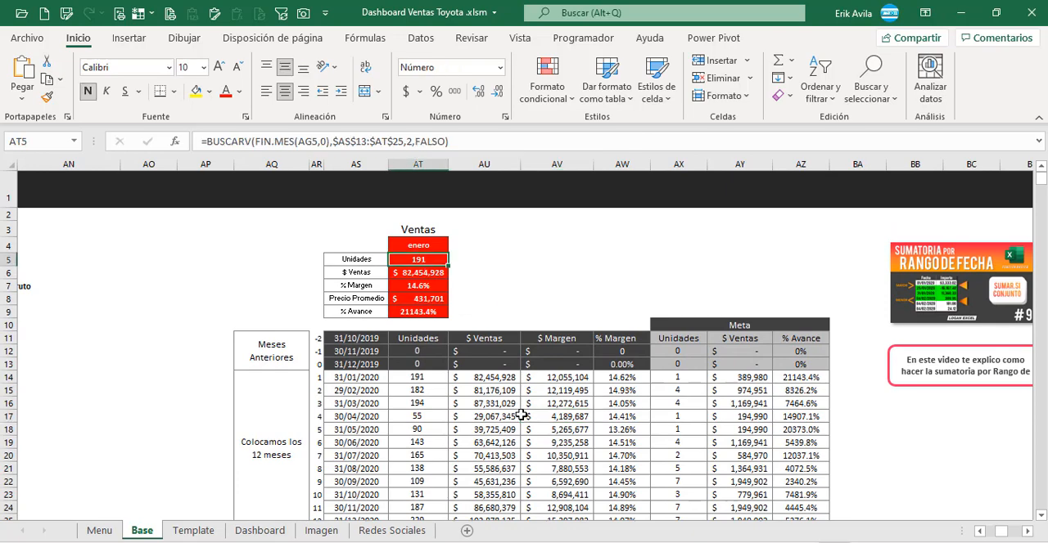
key("Up")
key("Up")
key("Down")
key("Down")
key("Left")
key("Left")
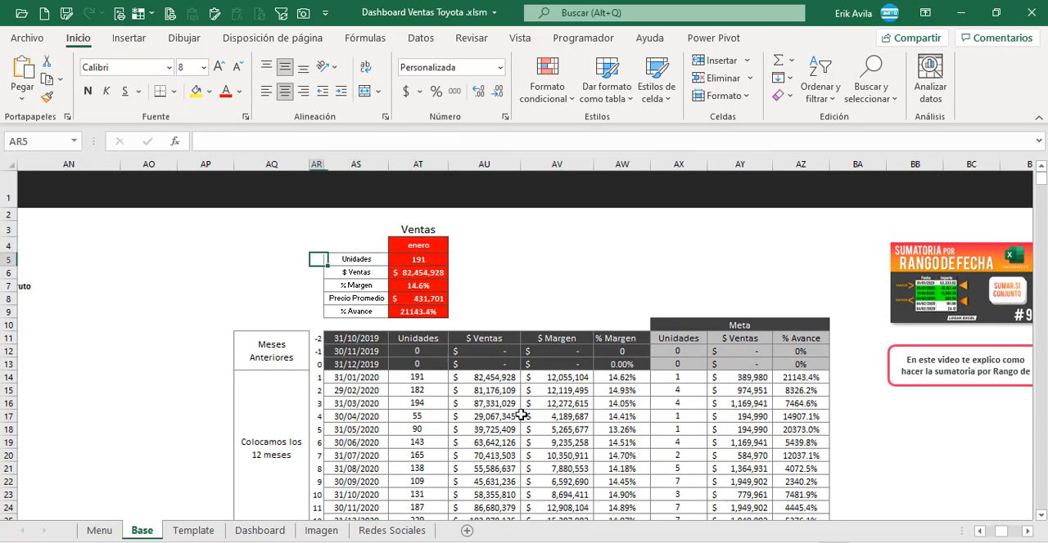
key("Right")
key("Right")
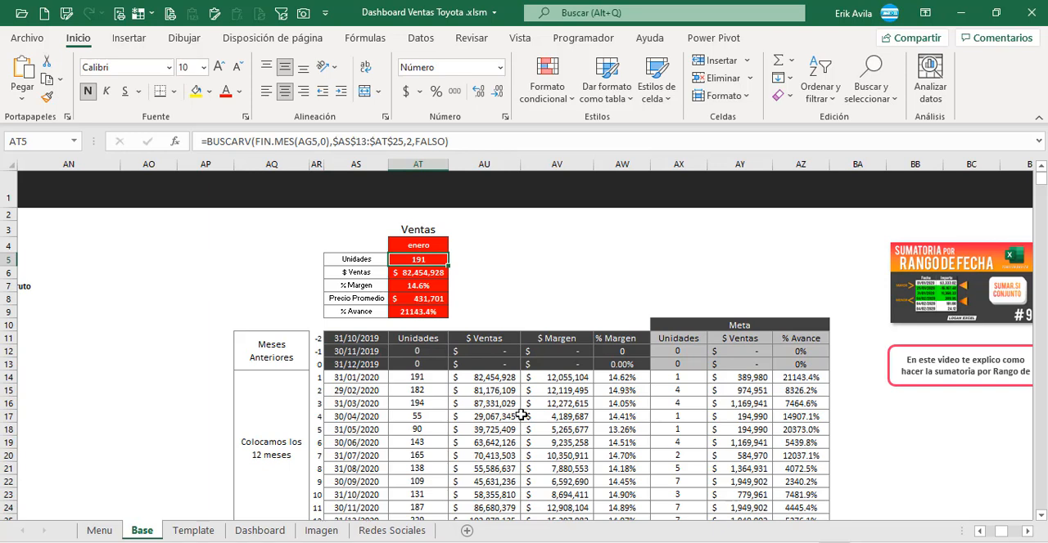
key("Up")
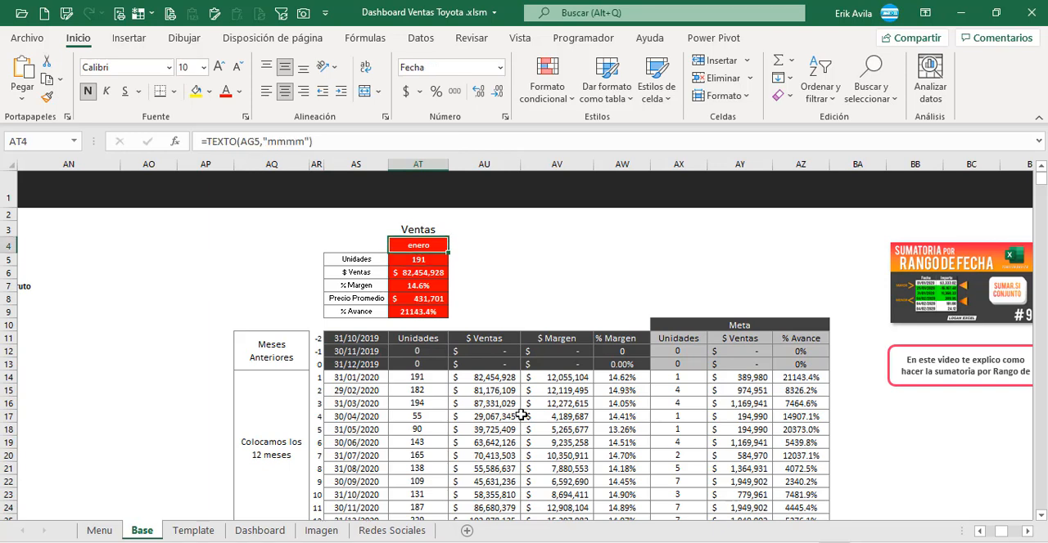
key("Down")
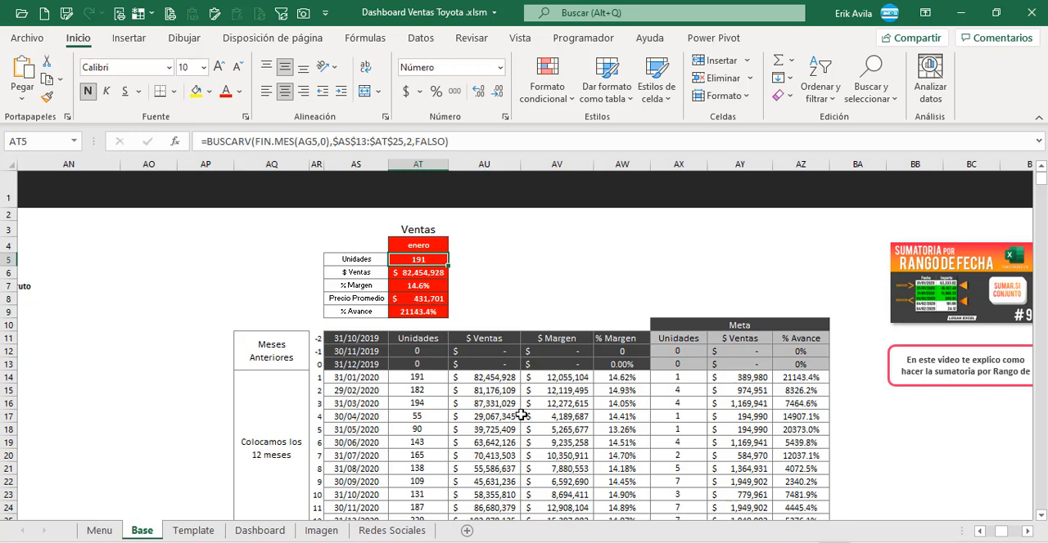
Step: Go through the Ventas summary's $ Ventas, % Margen, Precio Promedio and % Avance formulas in AT6 through AT9
key("Down")
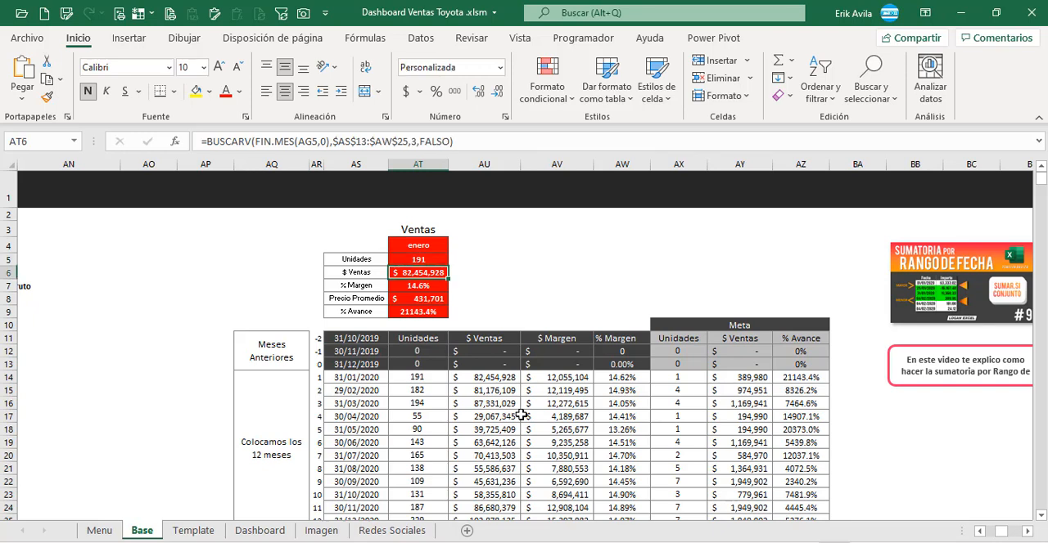
key("Up")
key("Down")
key("Down")
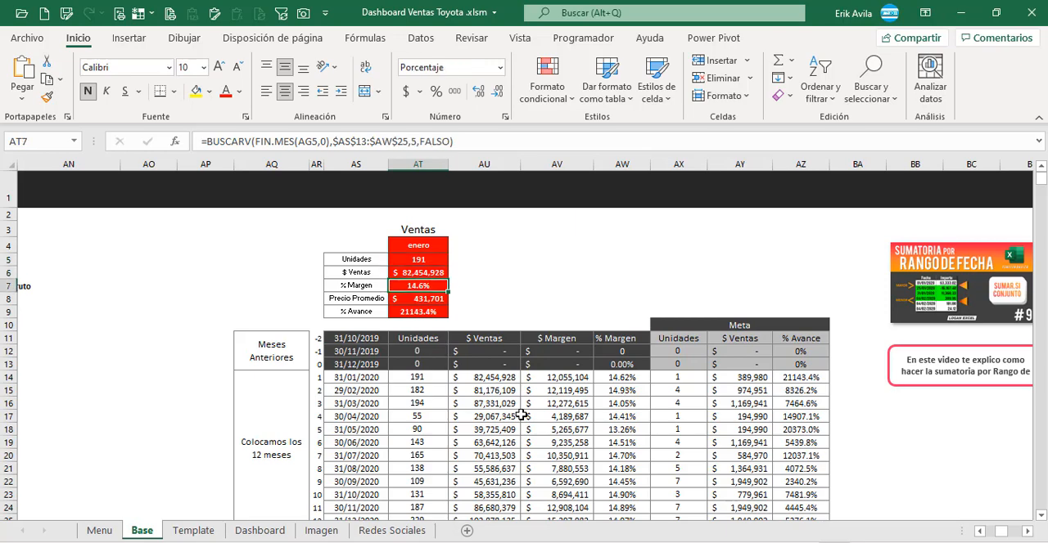
key("Down")
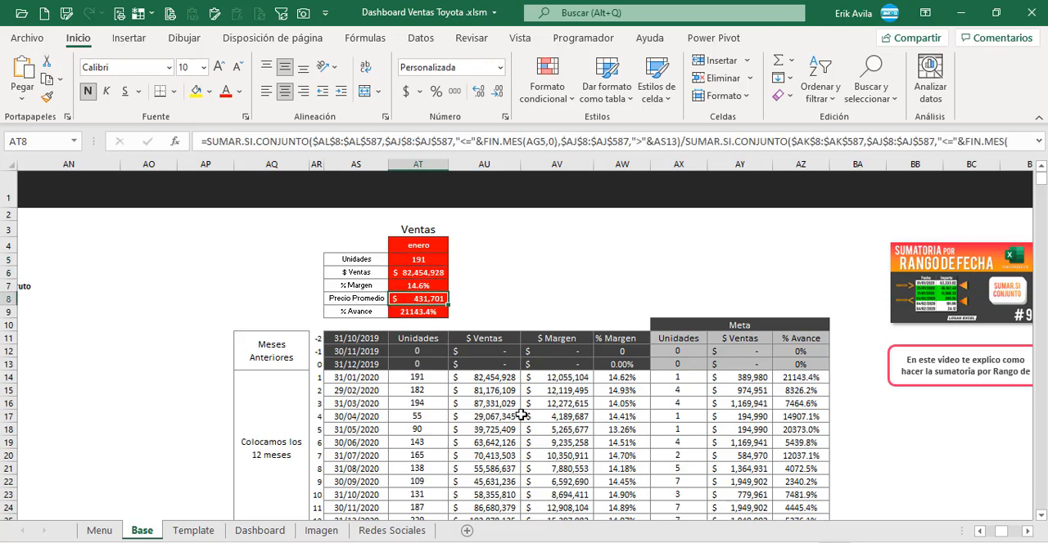
key("Down")
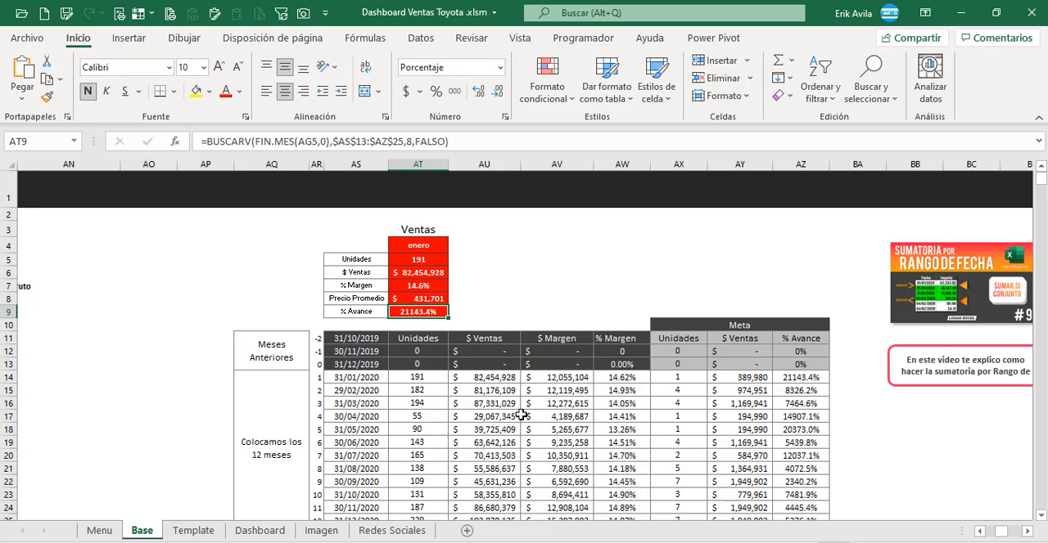
key("F2")
key("Escape")
key("Up")
Step: Inspect the Unidades BUSCARV formula in AT5, tracing its FIN.MES lookup value and the range AS13:AT25
key("Up")
key("Up")
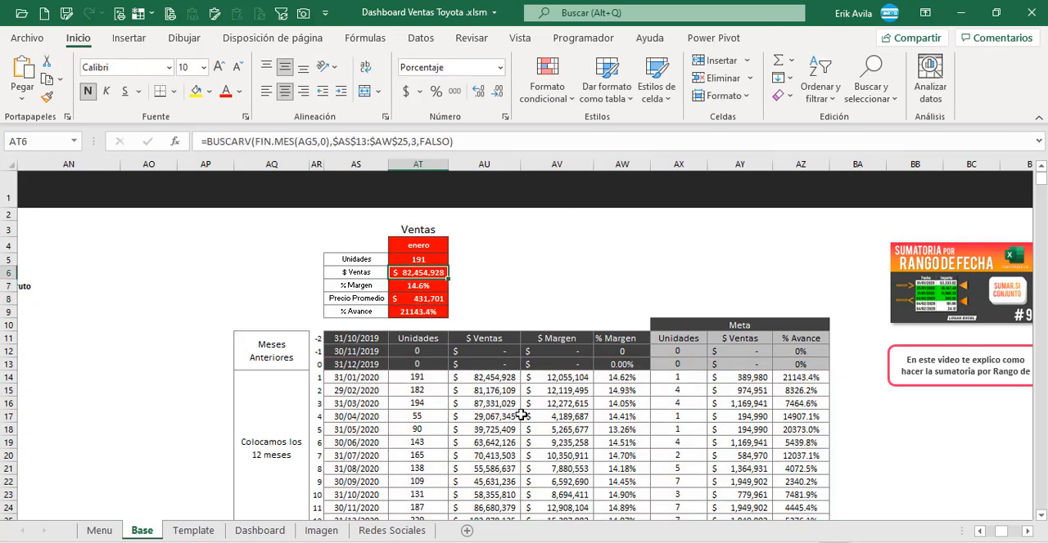
key("Up")
key("F2")
key("Escape")
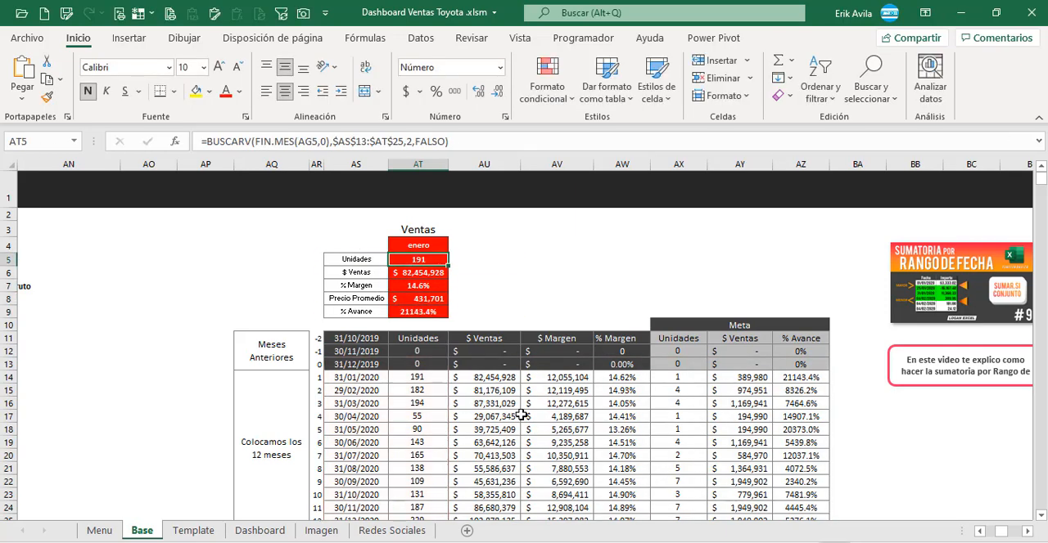
left_click(481, 141)
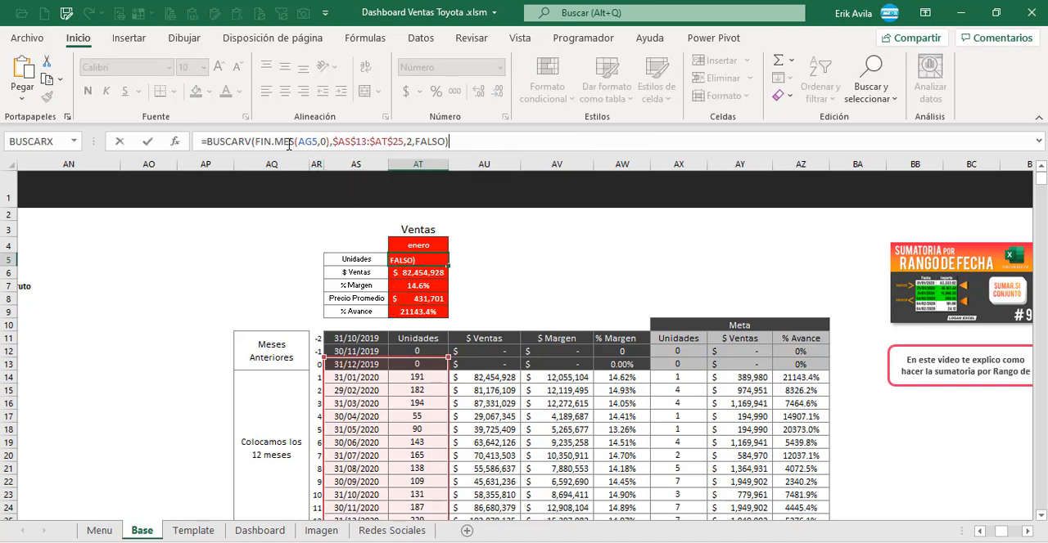
left_click_drag(289, 141, 333, 142)
scroll(361, 405, "down", 1)
scroll(362, 405, "down", 2)
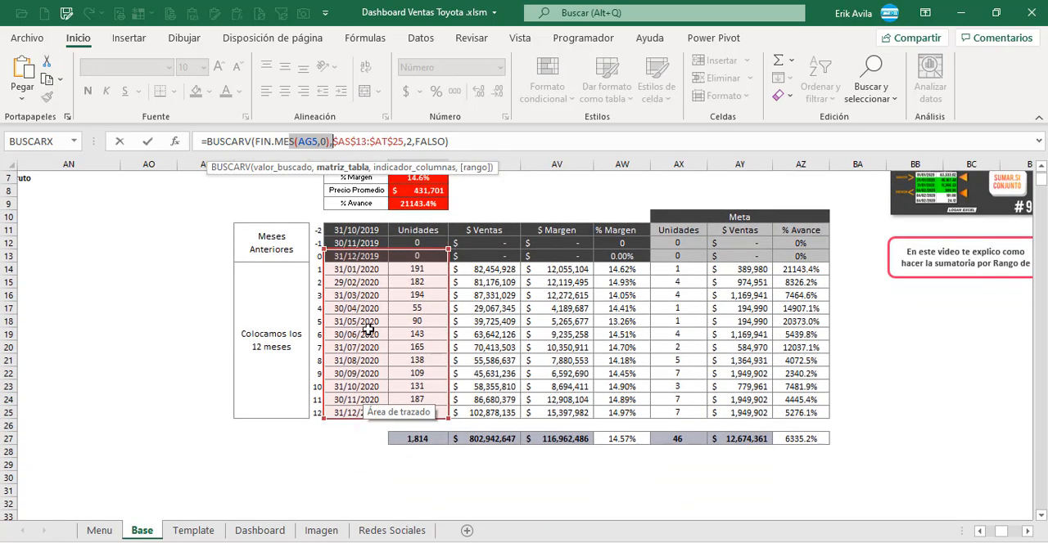
scroll(369, 329, "up", 2)
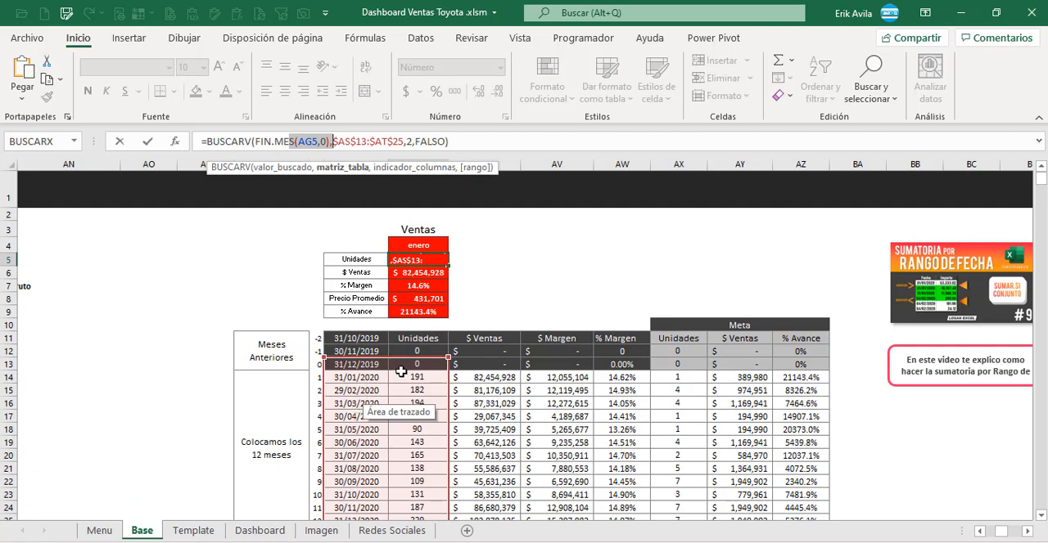
key("ctrl+Return")
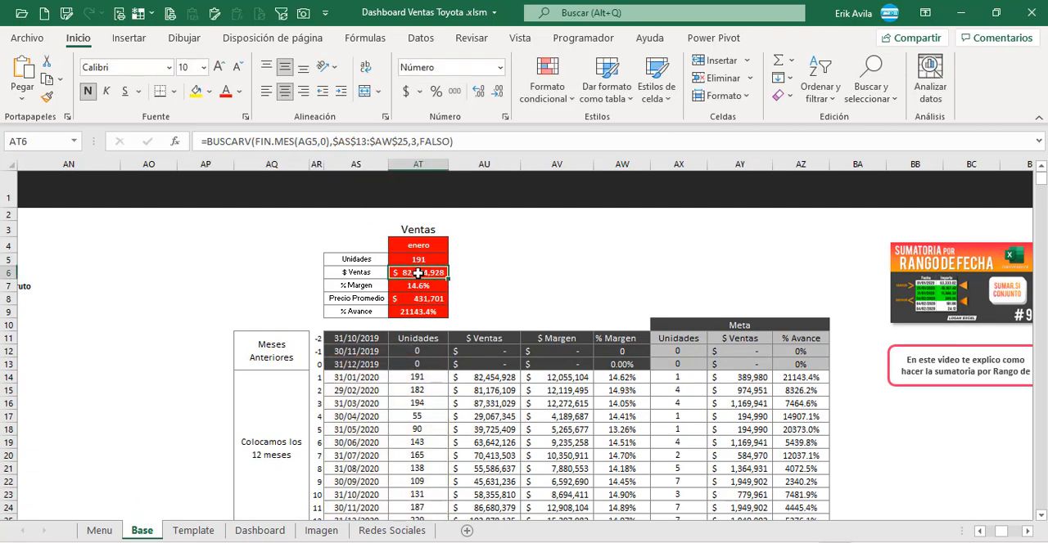
Step: Inspect the BUSCARV formulas for $ Ventas in AT6 and % Margen in AT7 with their range AS13:AW25
left_click(410, 272)
key("F2")
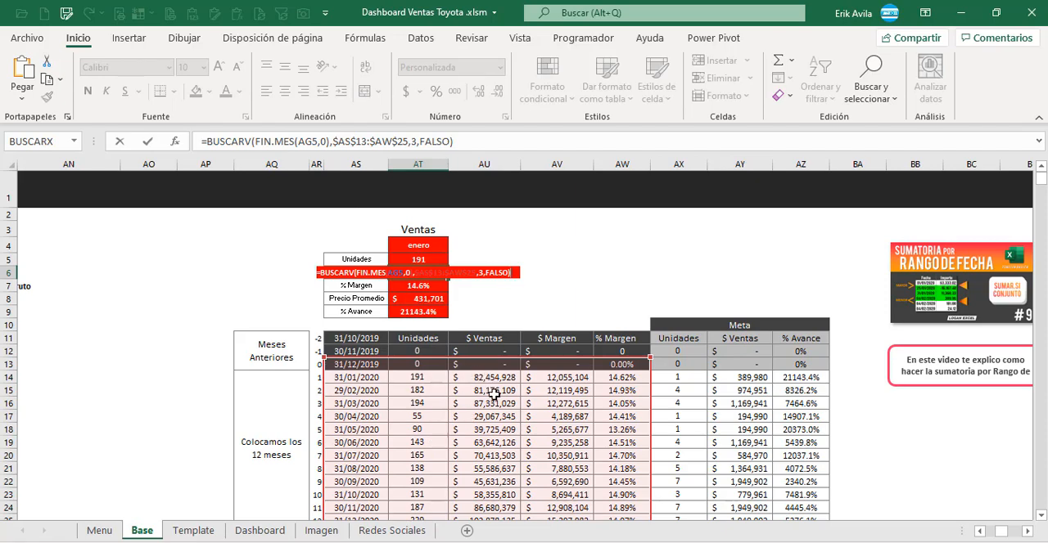
key("Return")
key("F2")
key("Escape")
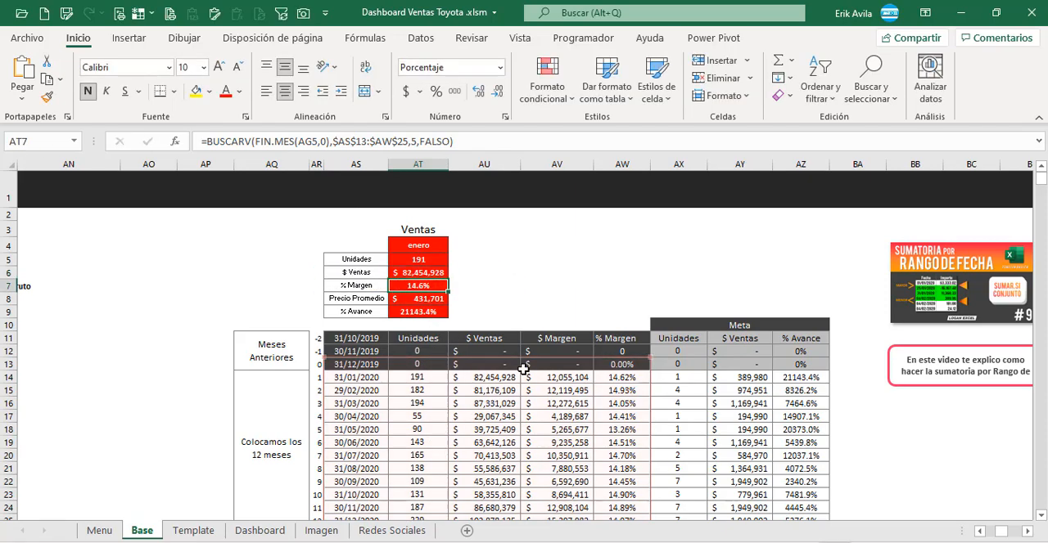
Step: Examine the Precio Promedio formula in AT8, which divides two SUMAR.SI.CONJUNTO sums
left_click(443, 301)
key("F2")
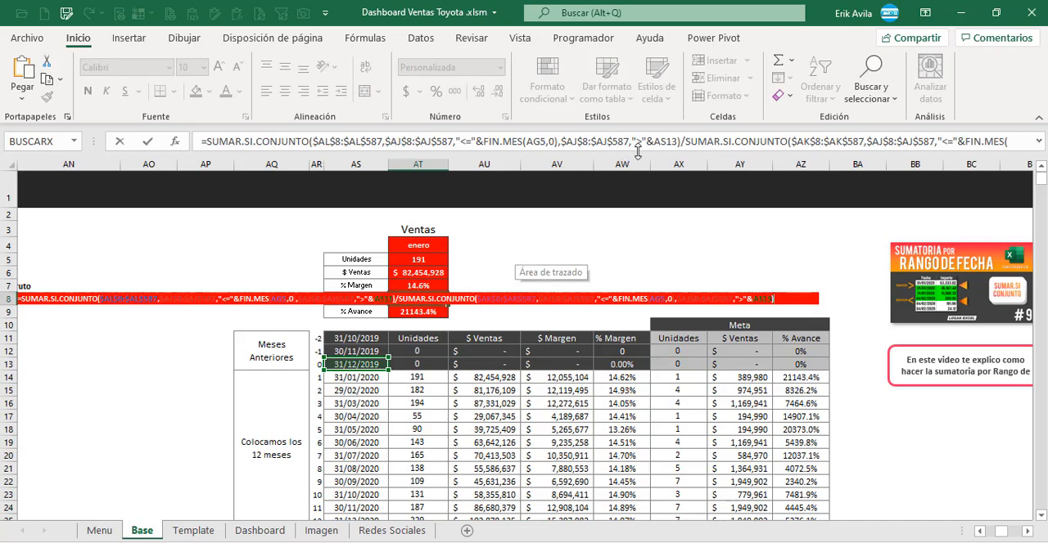
key("Escape")
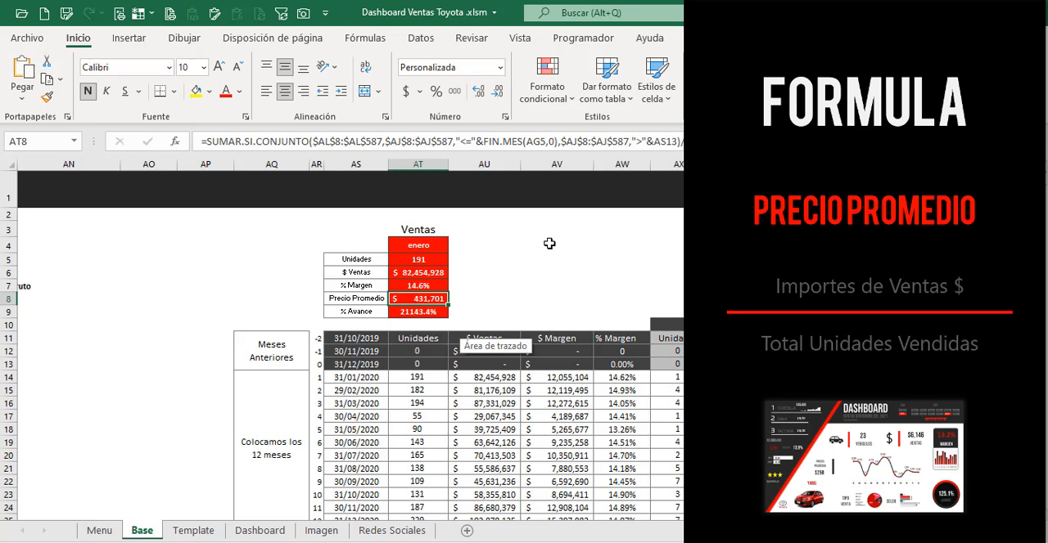
key("F2")
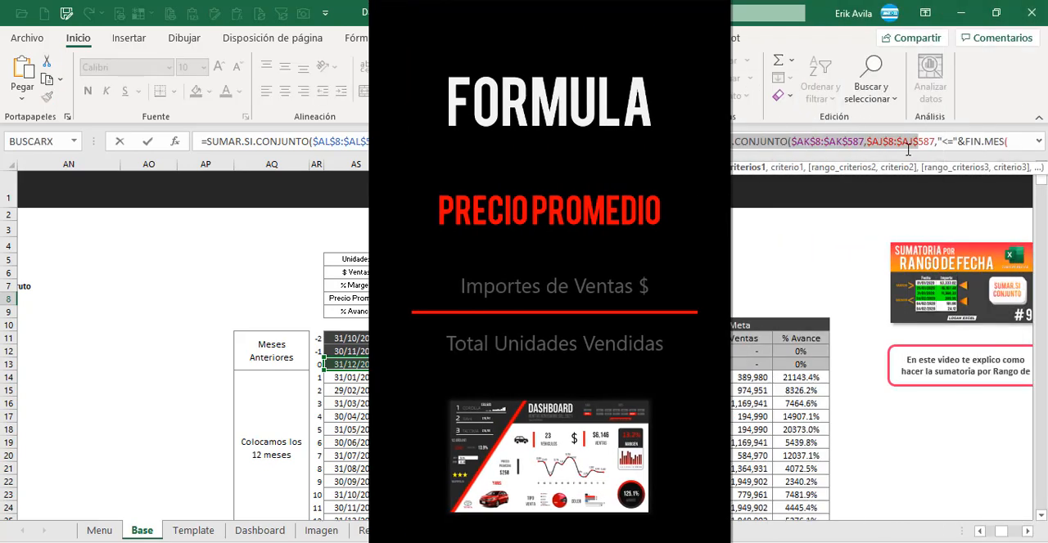
key("Escape")
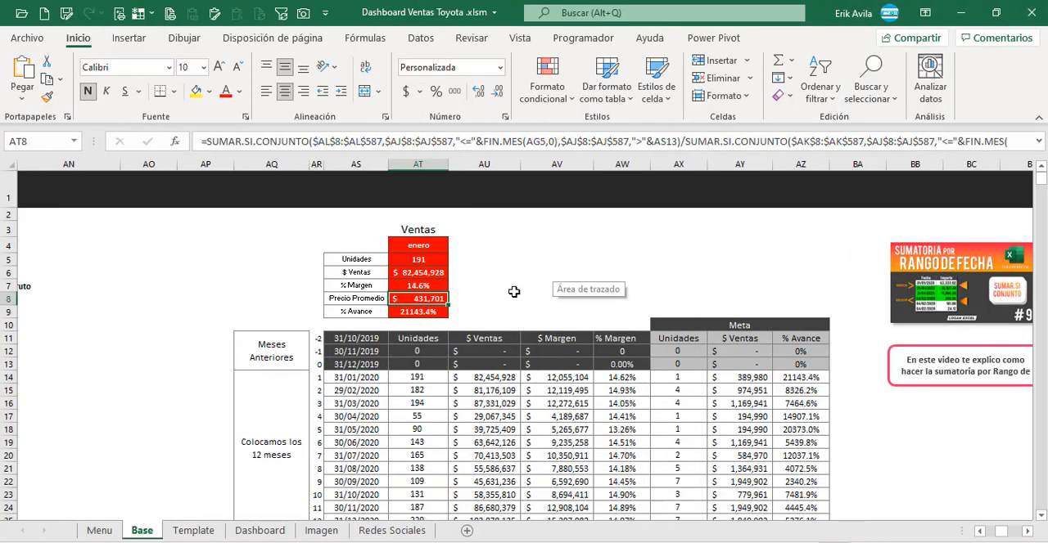
Step: Inspect the % Avance BUSCARV formula in AT9 and its source column AZ in the Meta table
left_click(438, 316)
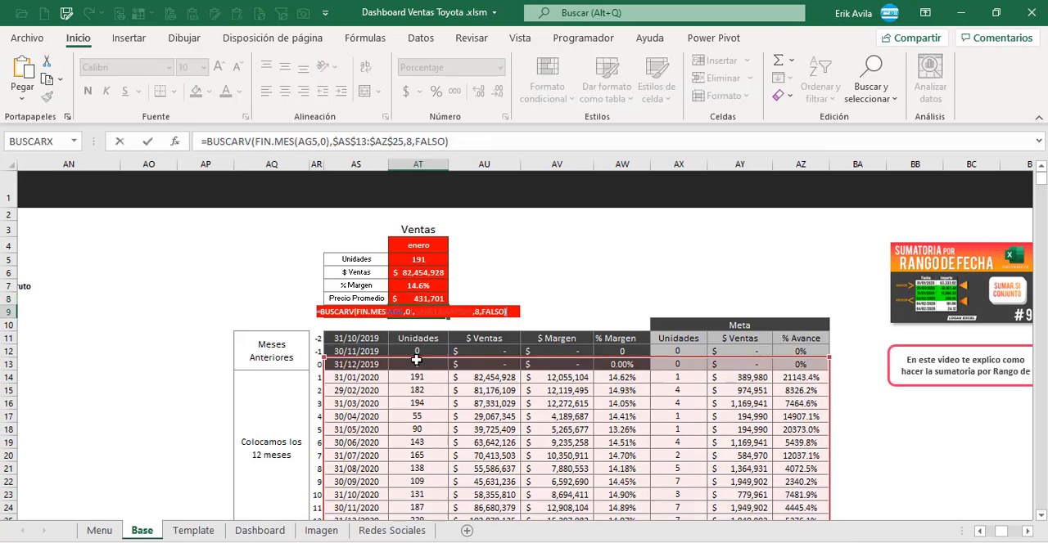
scroll(671, 389, "down", 1)
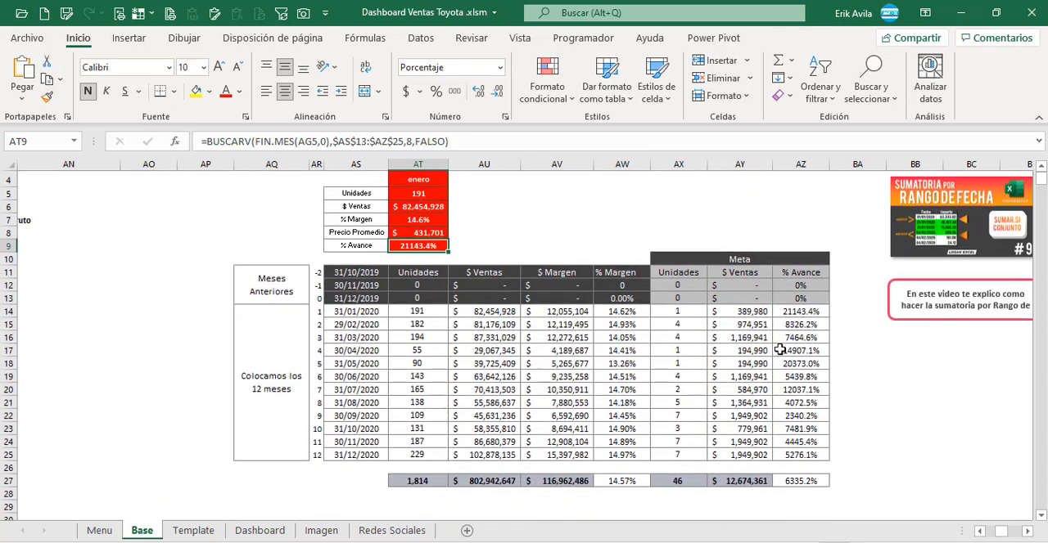
left_click_drag(794, 327, 804, 392)
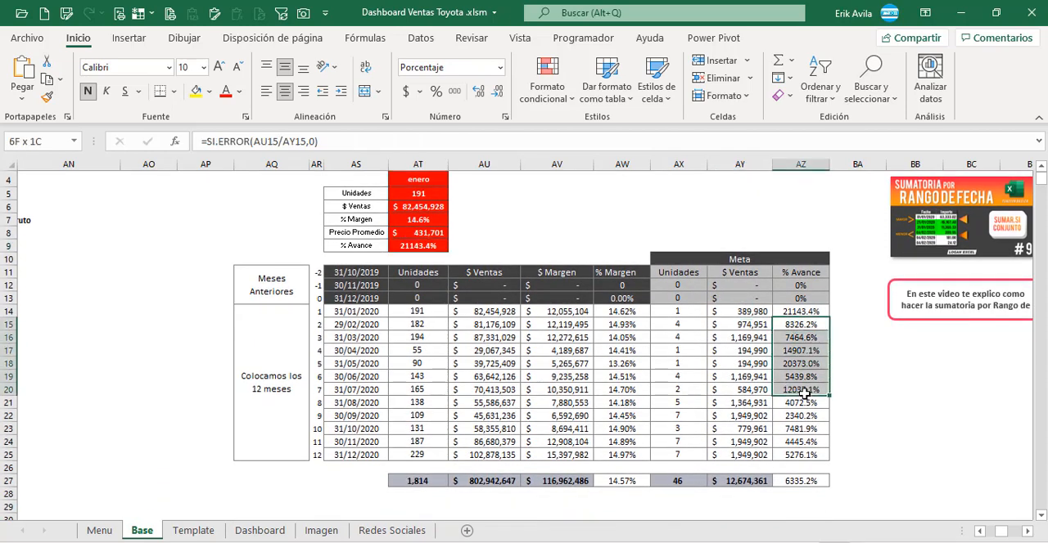
left_click(426, 247)
scroll(426, 264, "up", 1)
left_click(425, 246)
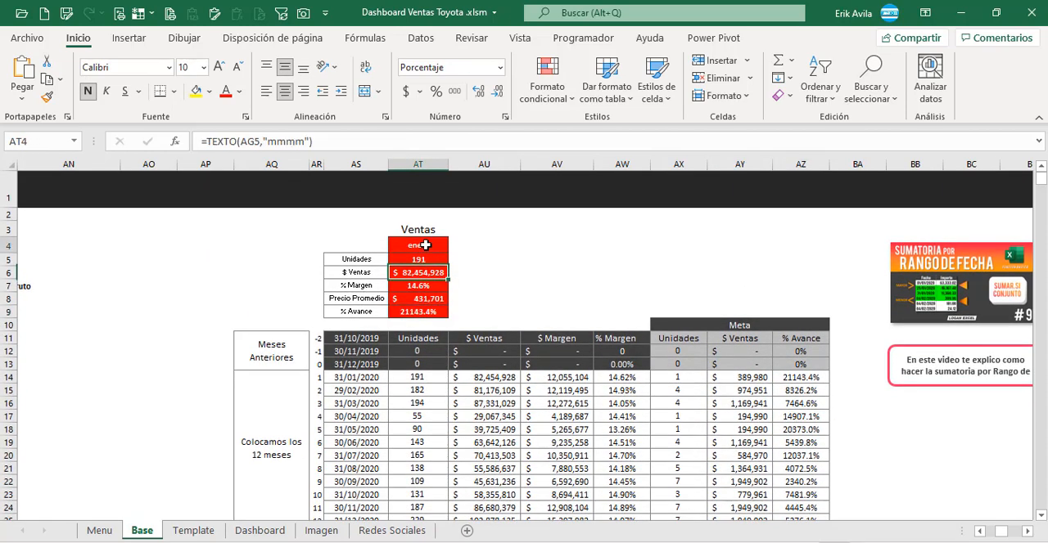
Step: Examine the month name formula in AT4 and compare the Ventas summary with the monthly Unidades and $ Ventas formulas
key("F2")
key("Escape")
left_click_drag(417, 258, 417, 314)
scroll(406, 391, "down", 1)
left_click(417, 324)
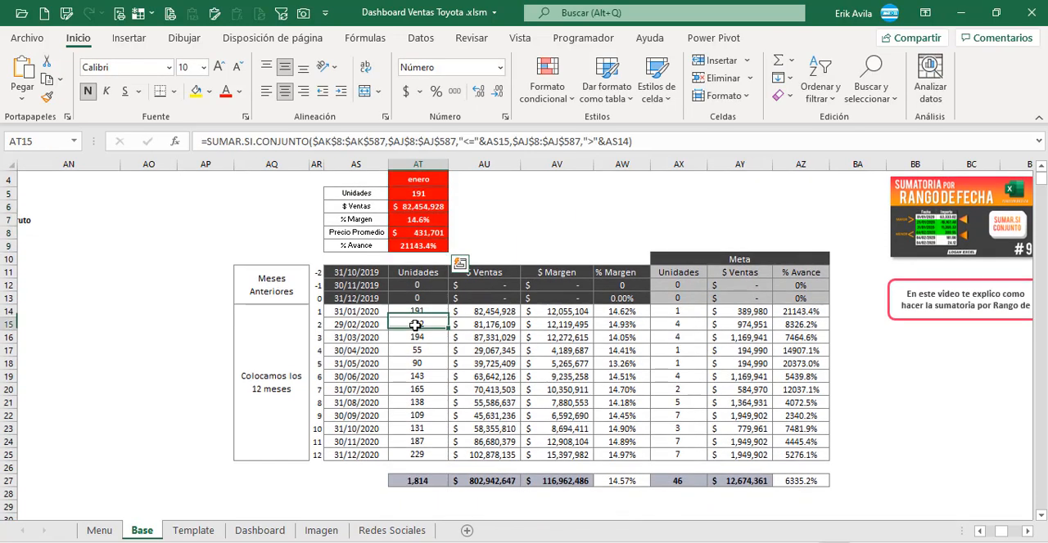
left_click(419, 377)
left_click(506, 389)
scroll(506, 389, "up", 1)
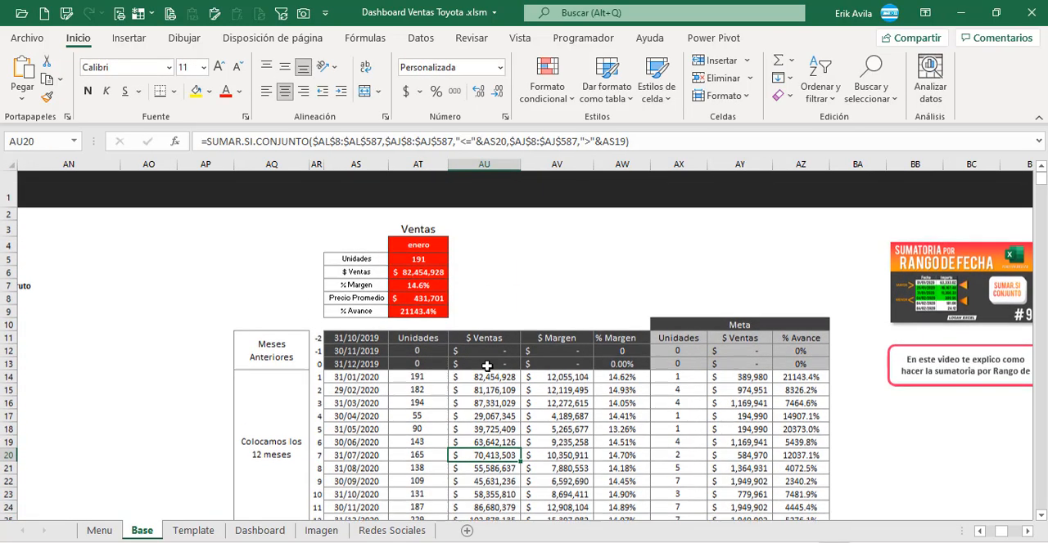
left_click_drag(418, 229, 419, 309)
left_click(423, 251)
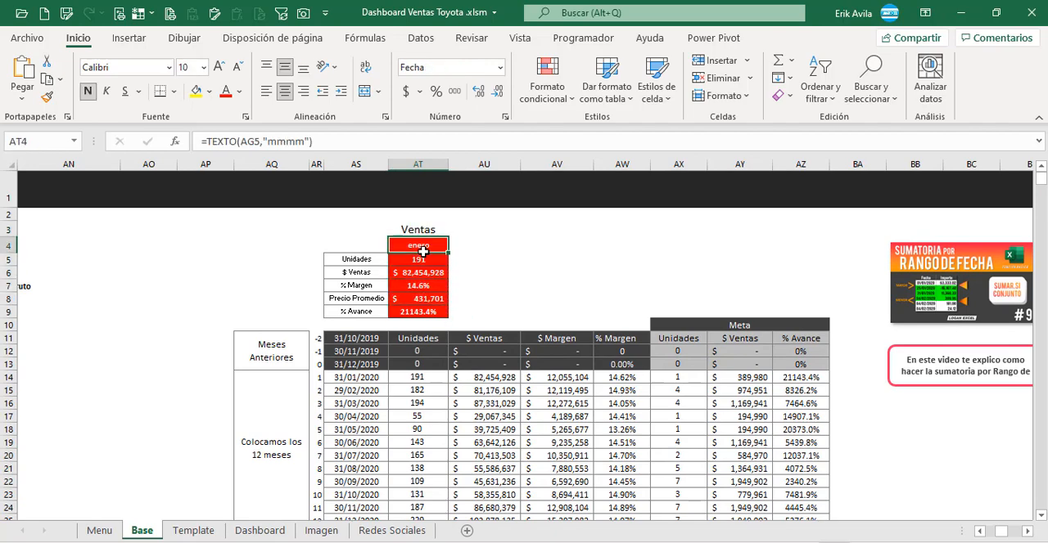
Step: Review the monthly table's FIN.MES date formula in AS17 and its SUMAR.SI.CONJUNTO formulas for Unidades, $ Ventas and $ Margen
left_click(968, 481)
left_click(1028, 531)
left_click(1028, 531)
left_click(819, 432)
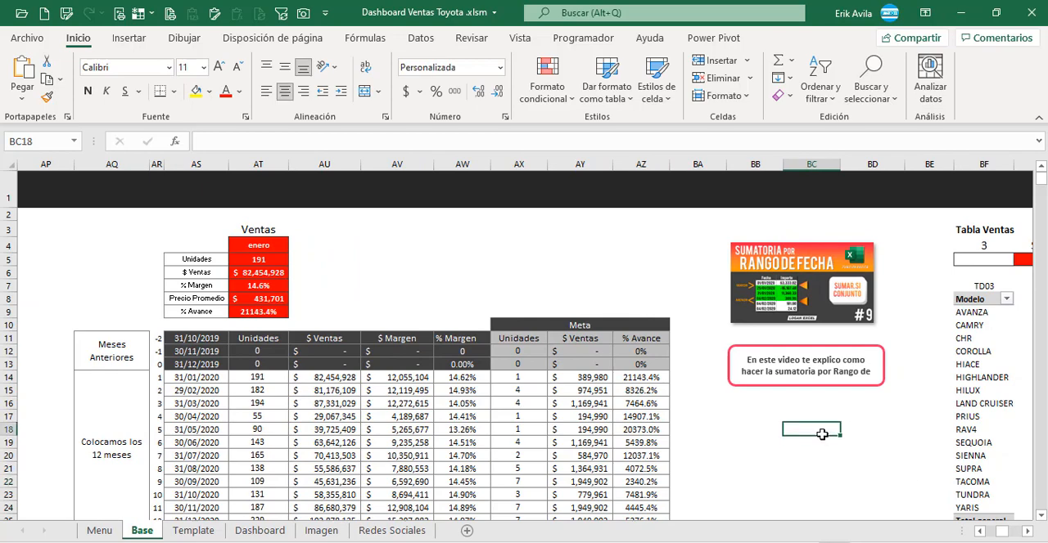
scroll(223, 360, "down", 1)
left_click(223, 360)
double_click(223, 360)
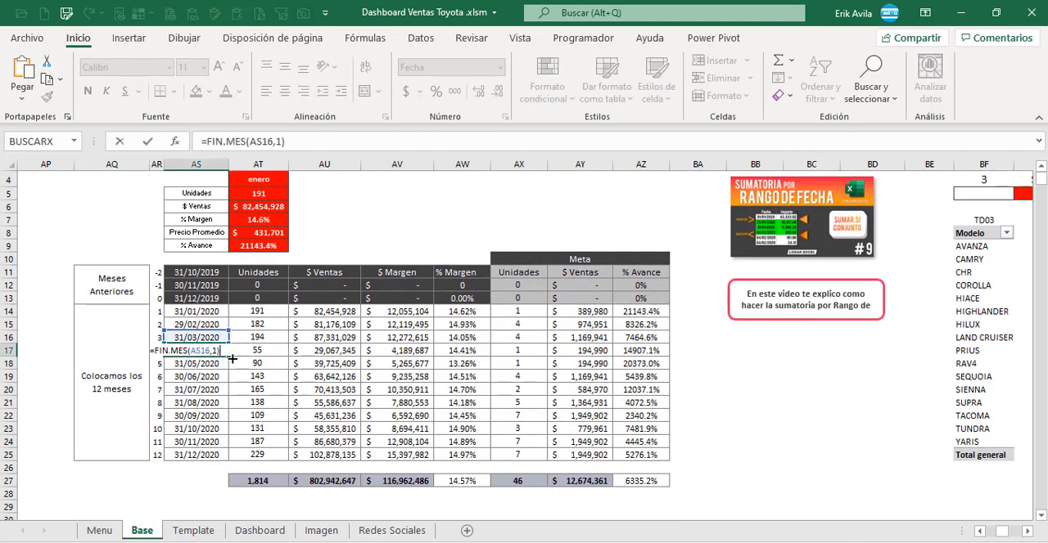
left_click(260, 360)
double_click(270, 358)
key("Escape")
double_click(332, 339)
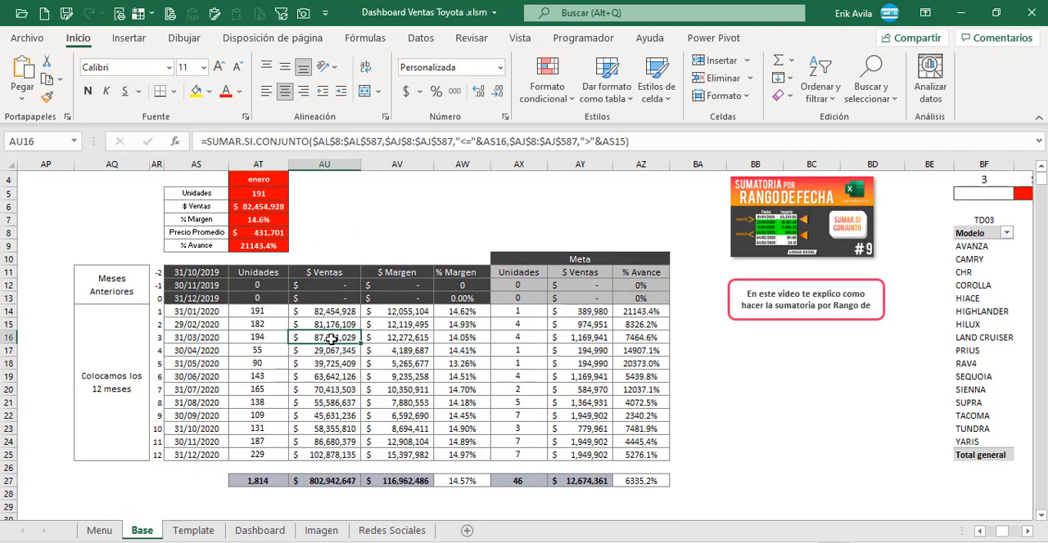
key("Escape")
left_click(393, 375)
scroll(491, 360, "up", 1)
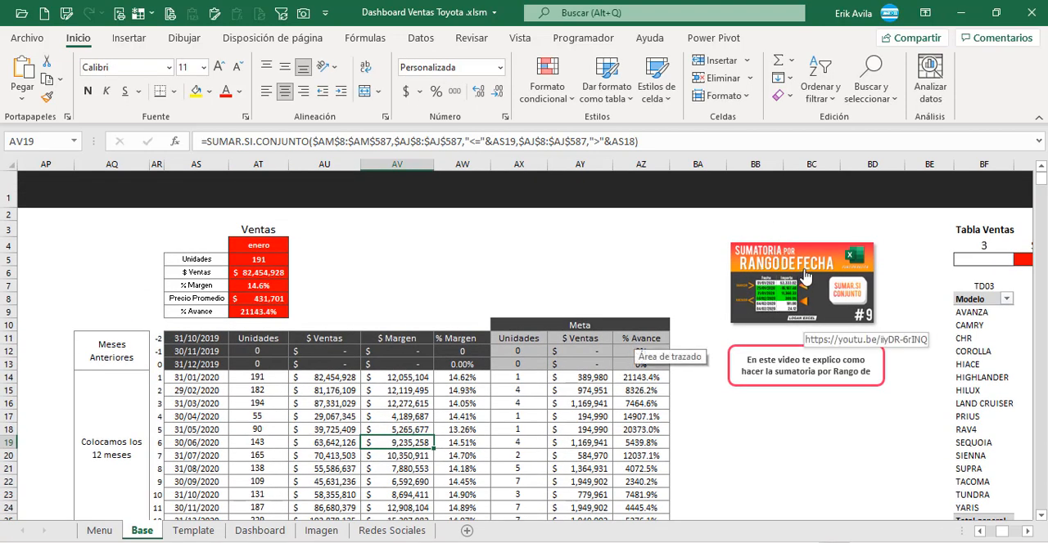
Step: Review the Meta table's Unidades, $ Ventas and % Avance formulas in row 17 and the monthly rows beside it
left_click(528, 417)
left_click(583, 416)
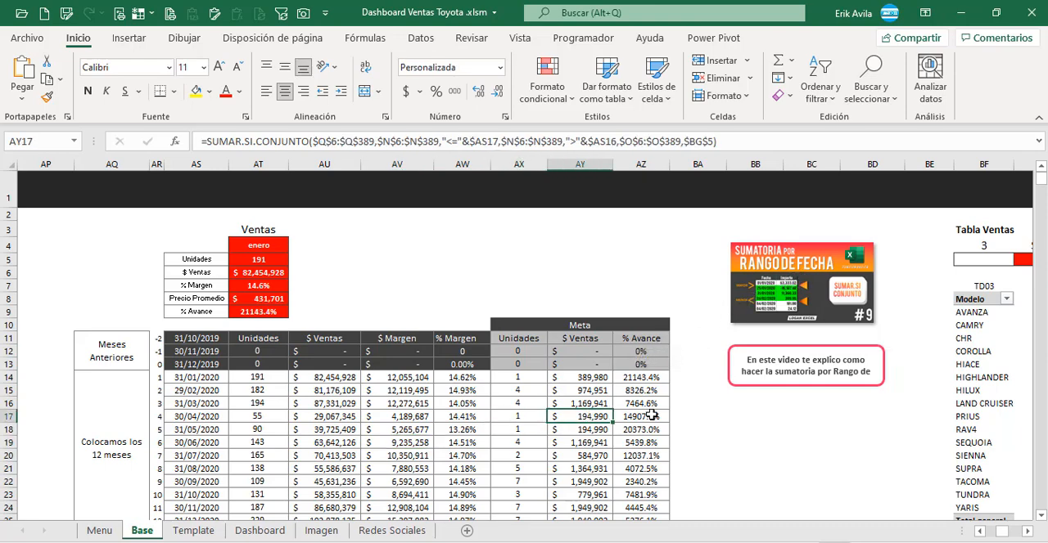
left_click(650, 416)
scroll(521, 443, "down", 2)
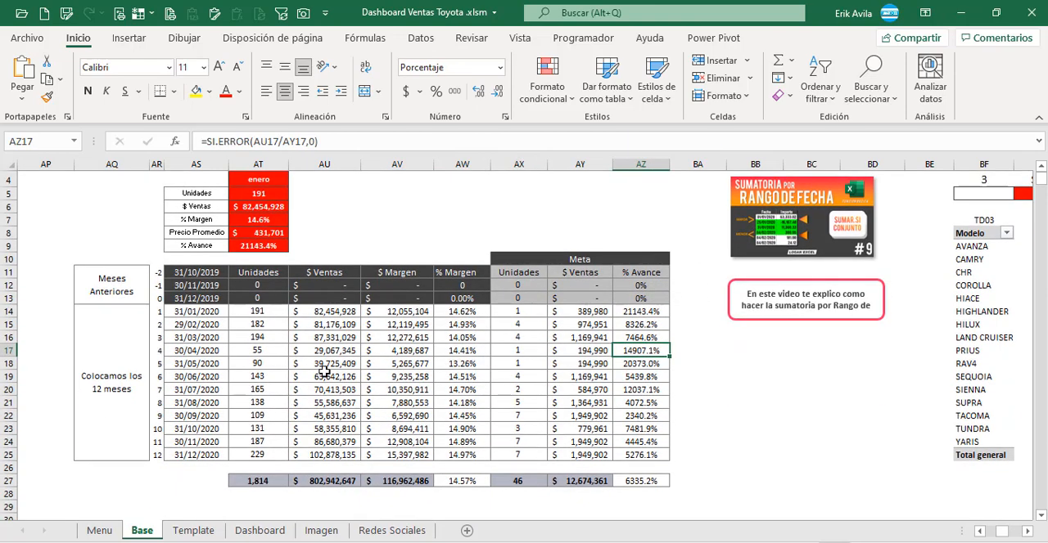
scroll(274, 317, "up", 1)
left_click_drag(219, 364, 483, 455)
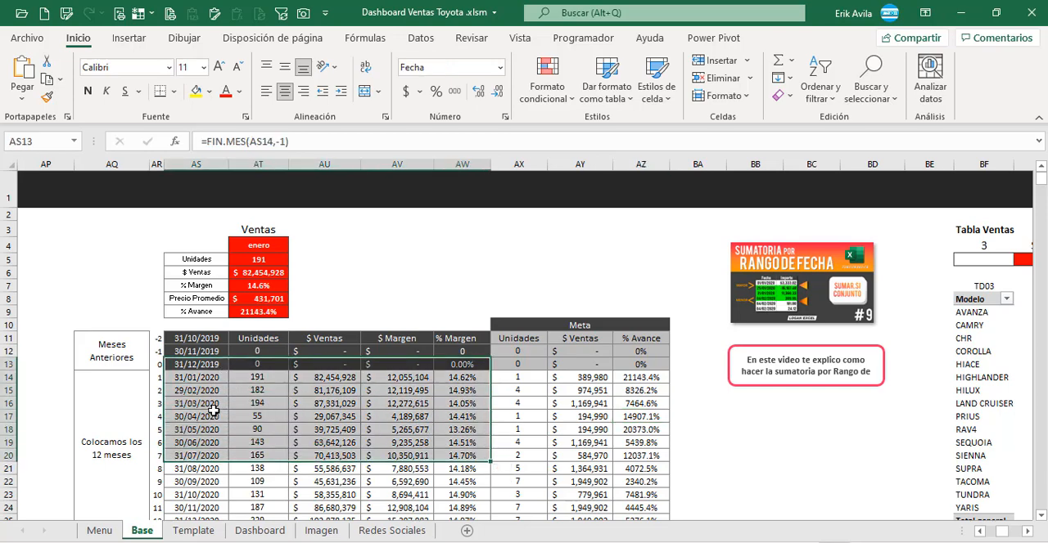
Step: Open the Dashboard sheet and examine its Cuadros de Texto table and the dashboard layout
left_click(262, 531)
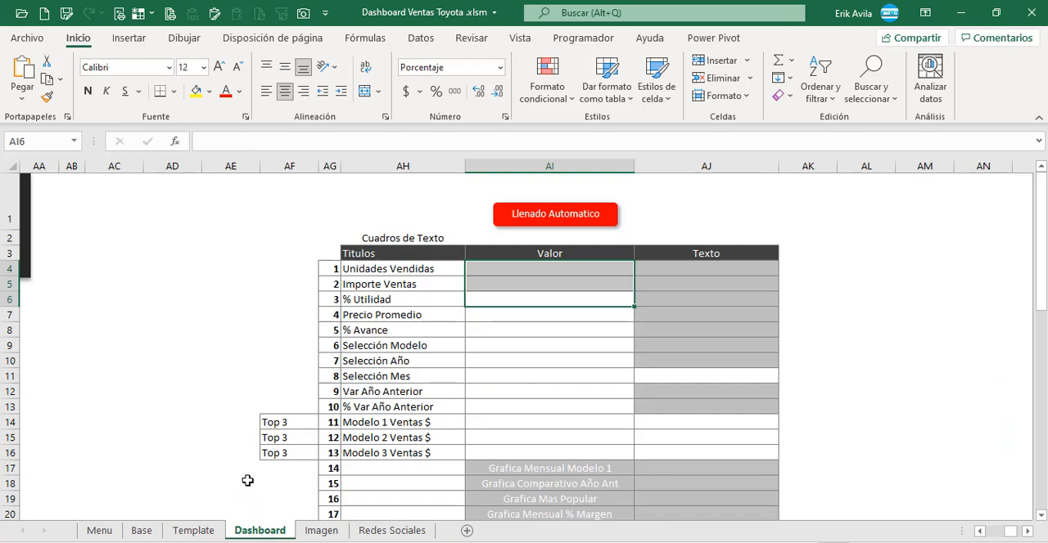
left_click(343, 309)
left_click(256, 267)
key("Left")
key("Left")
key("Left")
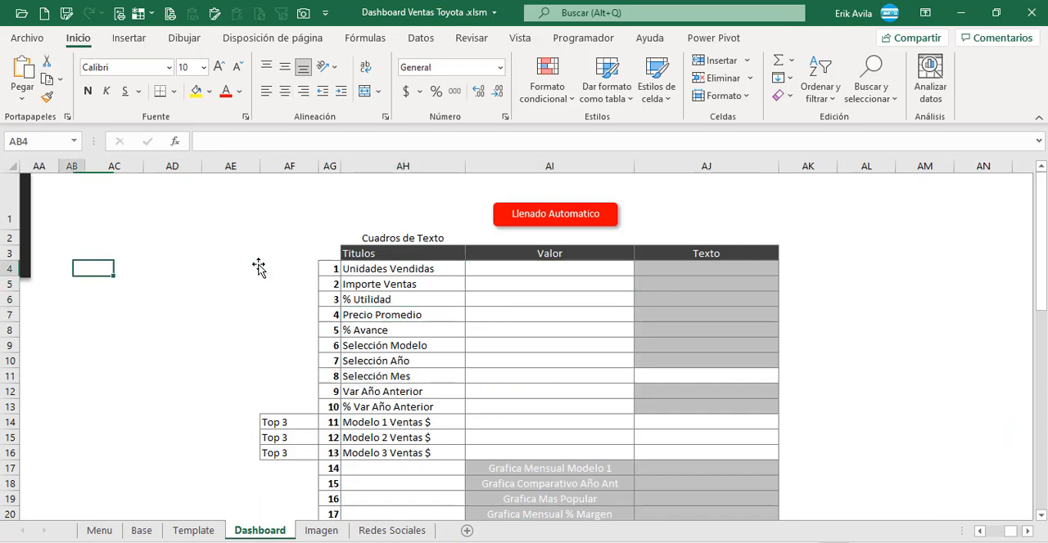
key("Home")
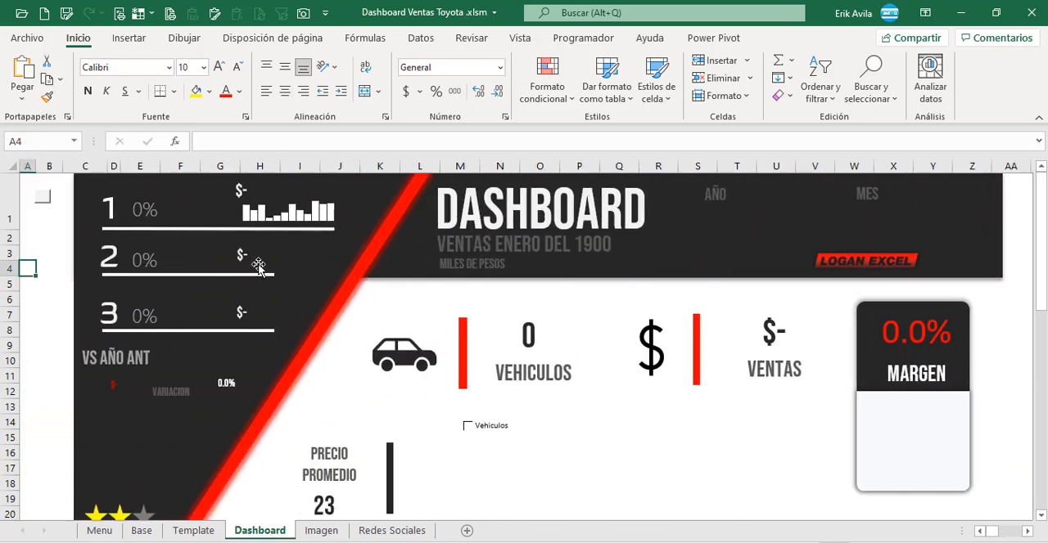
scroll(270, 278, "down", 3)
scroll(358, 312, "up", 3)
Step: Return to the Cuadros de Texto table and look over the cells of its Valor column
left_click(1023, 299)
key("Right")
key("Right")
key("Right")
key("Right")
key("Right")
key("Right")
key("Right")
key("Right")
key("Right")
key("Right")
key("Right")
key("Right")
key("Right")
key("Right")
key("Right")
key("Right")
key("Right")
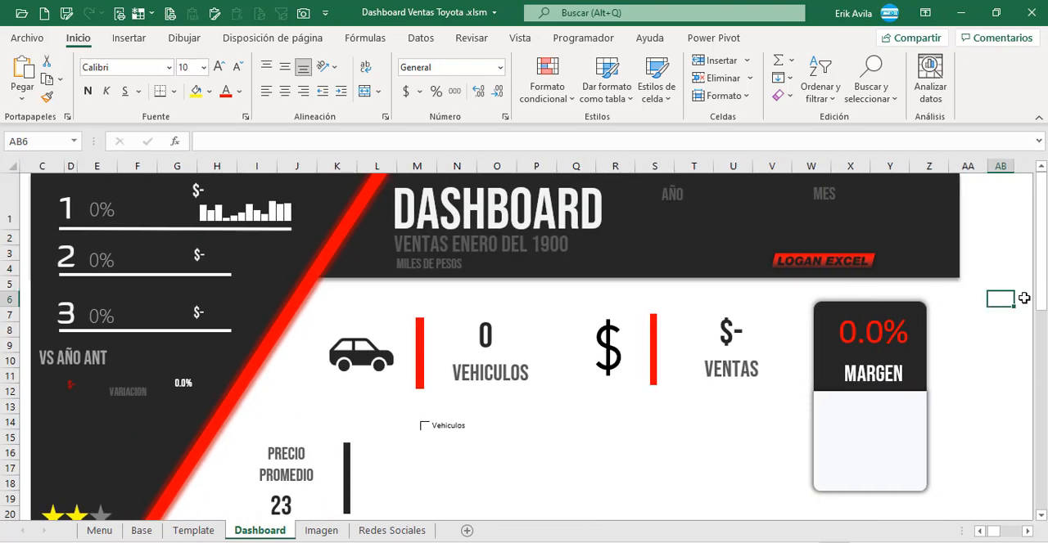
key("Left")
key("Left")
key("Left")
key("Left")
key("Left")
key("Left")
key("Left")
key("Left")
key("Left")
key("Left")
key("Left")
key("Left")
key("Left")
key("Left")
key("Left")
key("Left")
key("Left")
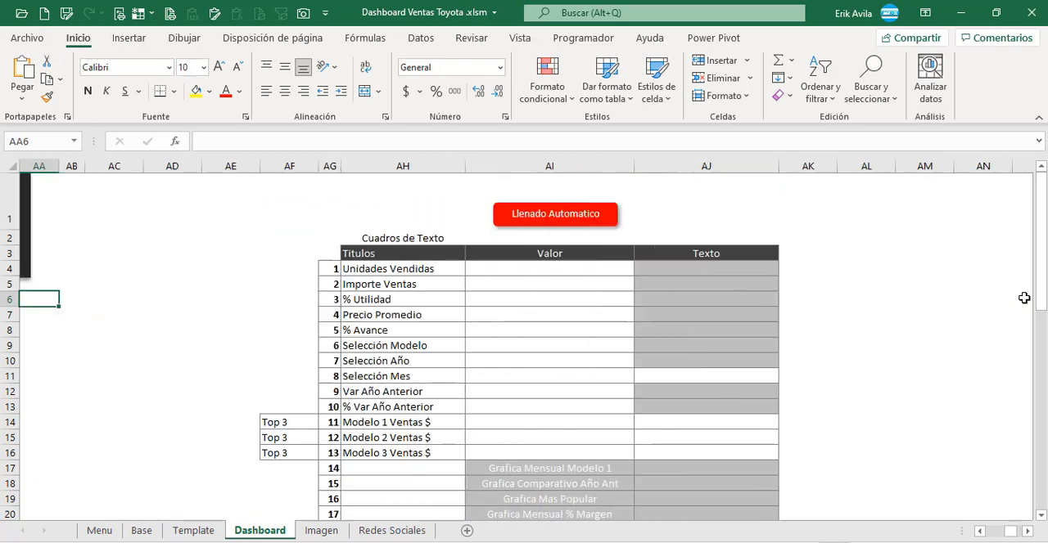
key("Right")
key("Right")
key("Right")
key("Right")
key("Right")
key("Right")
key("Right")
key("Right")
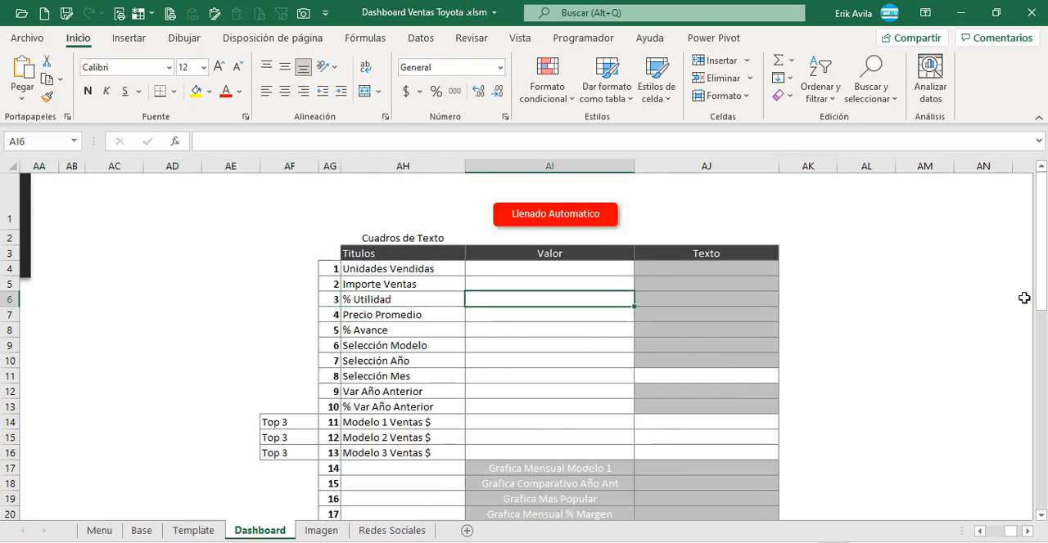
key("Down")
key("Down")
key("Up")
key("Up")
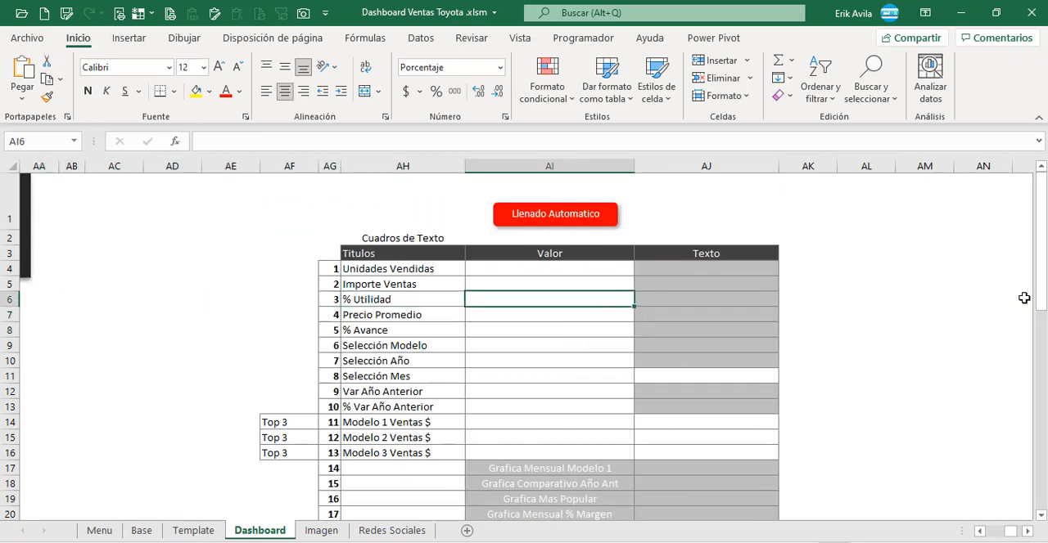
Step: Link the Unidades Vendidas value in AI4 to the Ventas summary's Unidades cell with +Base!AT5
key("Up")
key("Up")
key("Down")
key("Up")
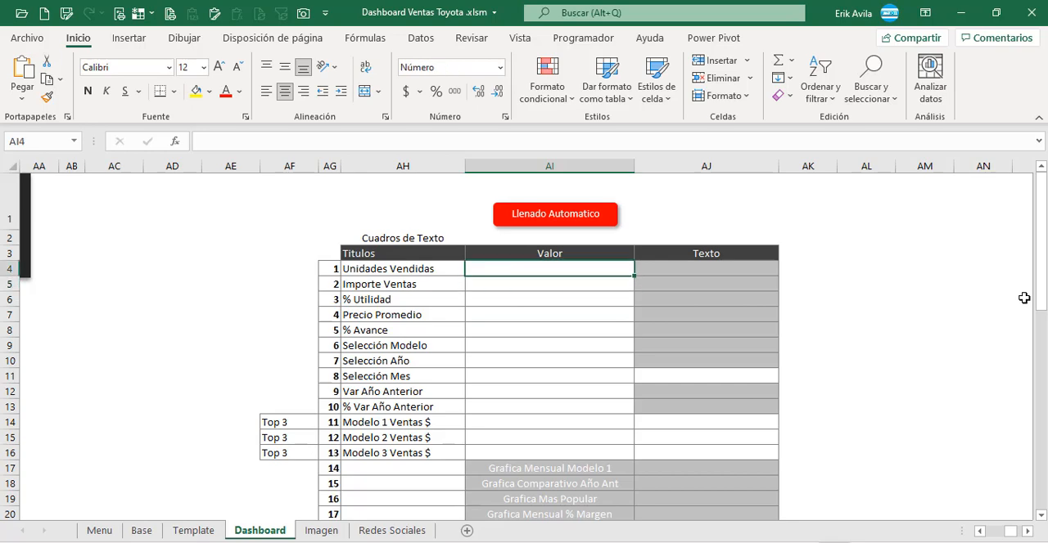
type("+")
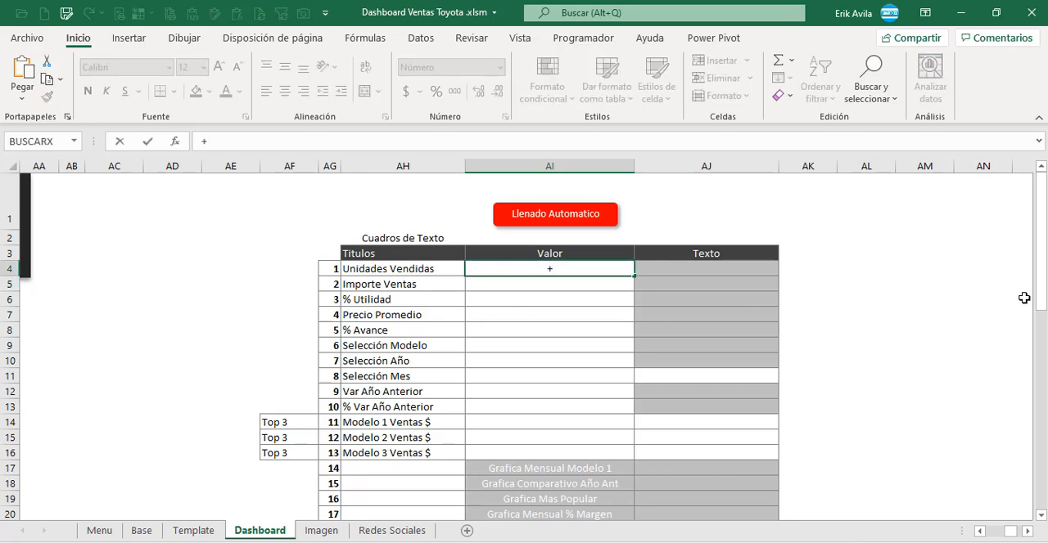
left_click(141, 530)
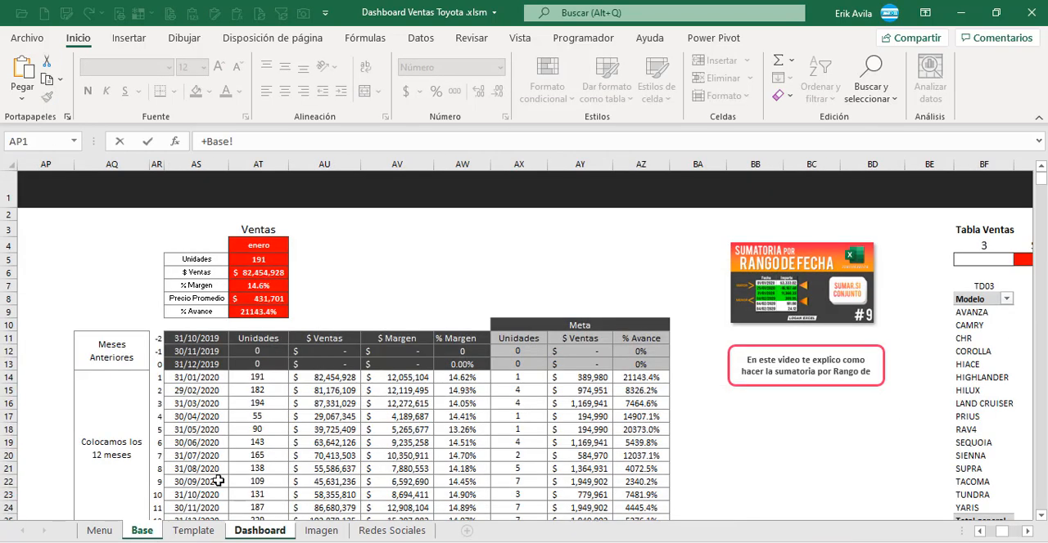
left_click(369, 255)
left_click(259, 260)
key("Return")
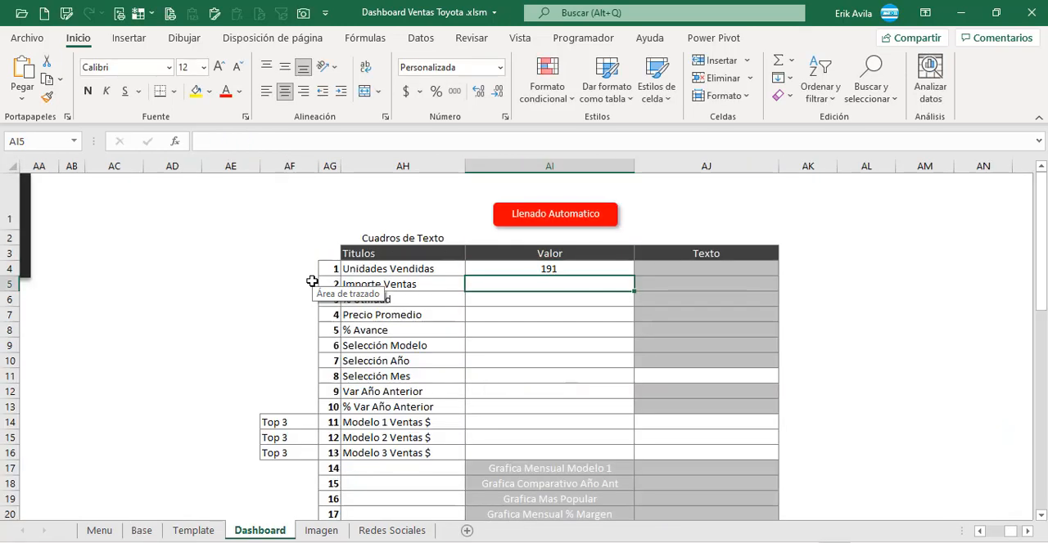
Step: Link the Importe Ventas value in AI5 to the Ventas summary's $ Ventas cell with +Base!AT6
key("Return")
key("Up")
left_click(448, 315)
left_click(532, 282)
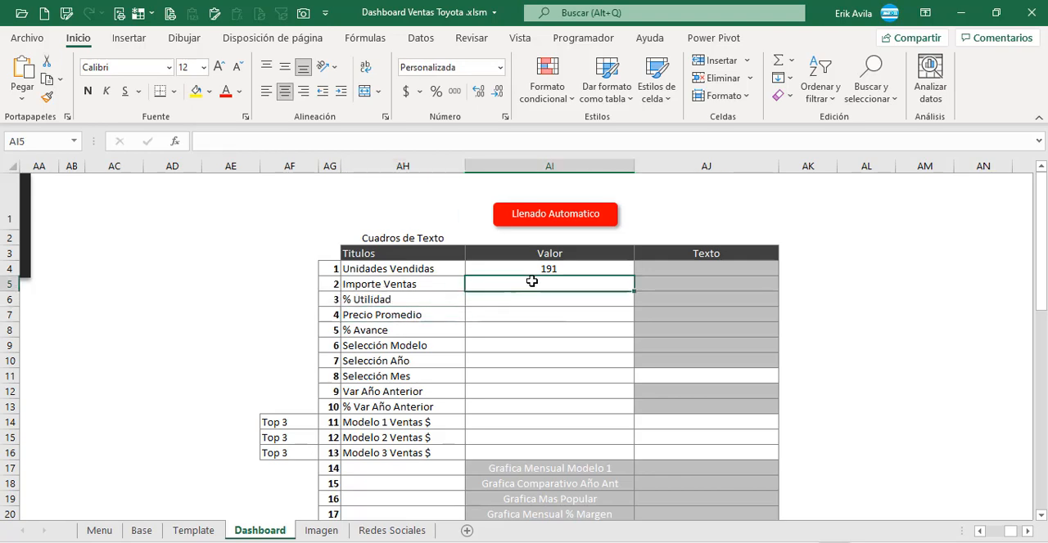
type("+")
left_click(142, 530)
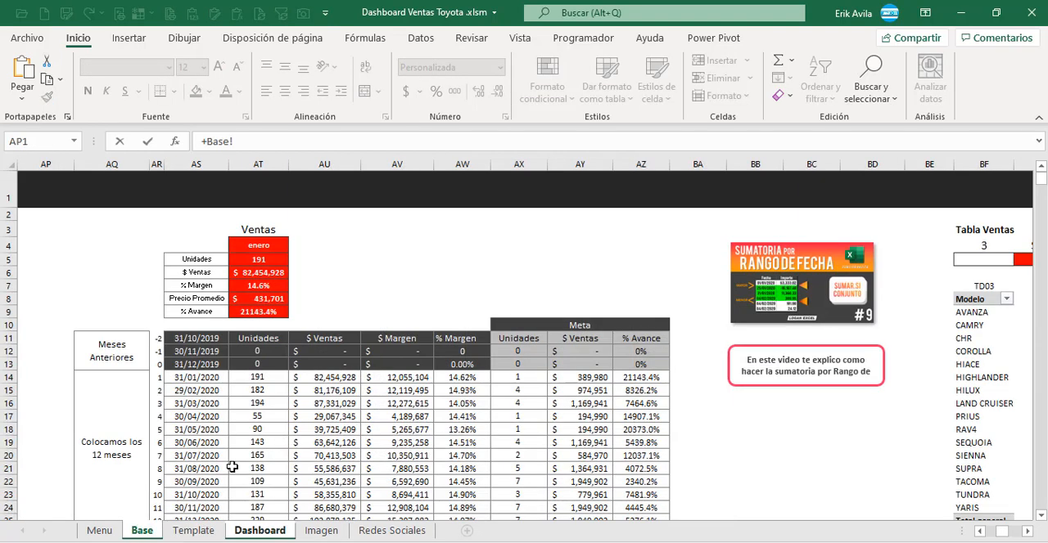
left_click(303, 282)
left_click(262, 274)
key("Return")
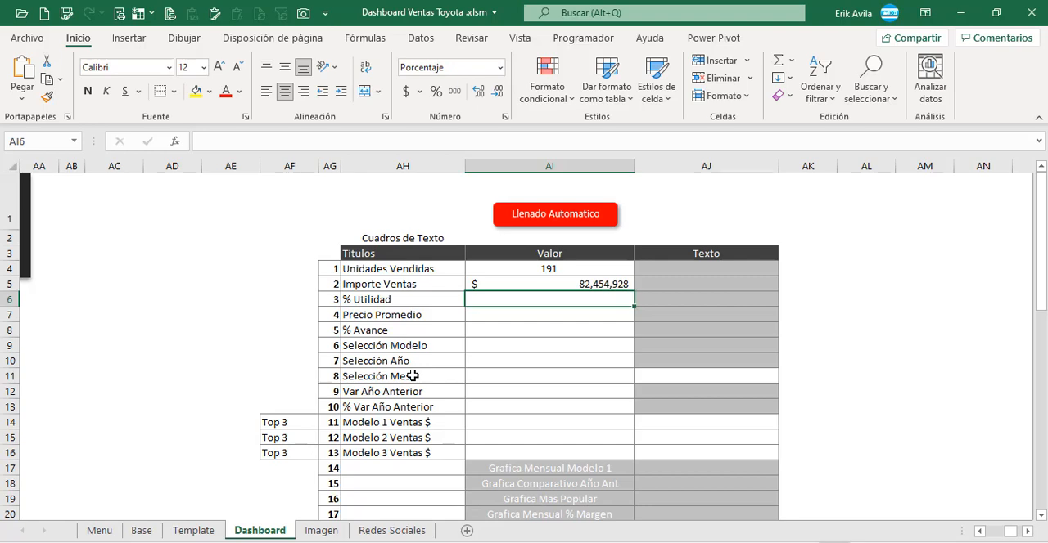
Step: Link the % Utilidad value in AI6 to the Ventas summary's % Margen cell with +Base!AT7
type("+")
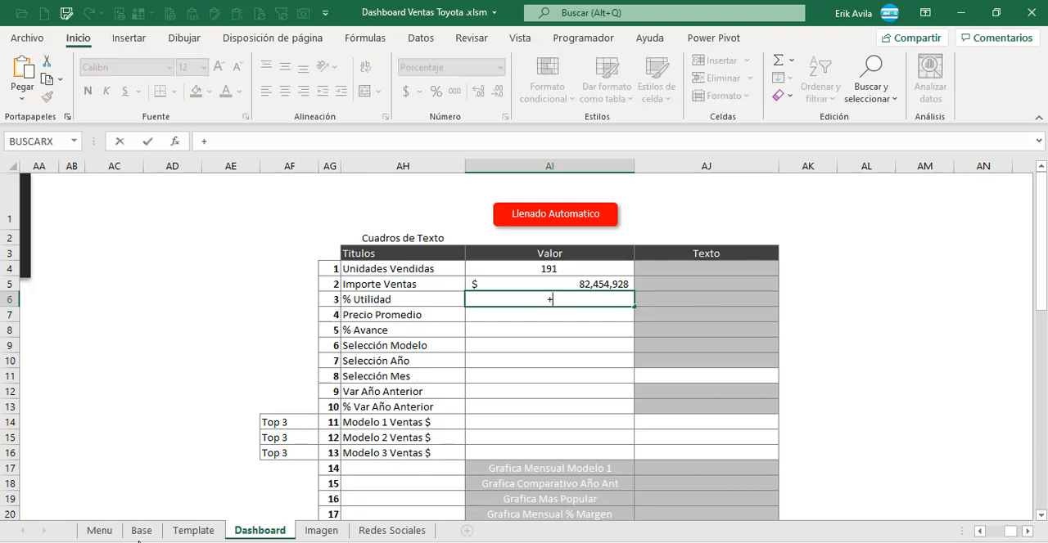
left_click(147, 529)
left_click(268, 286)
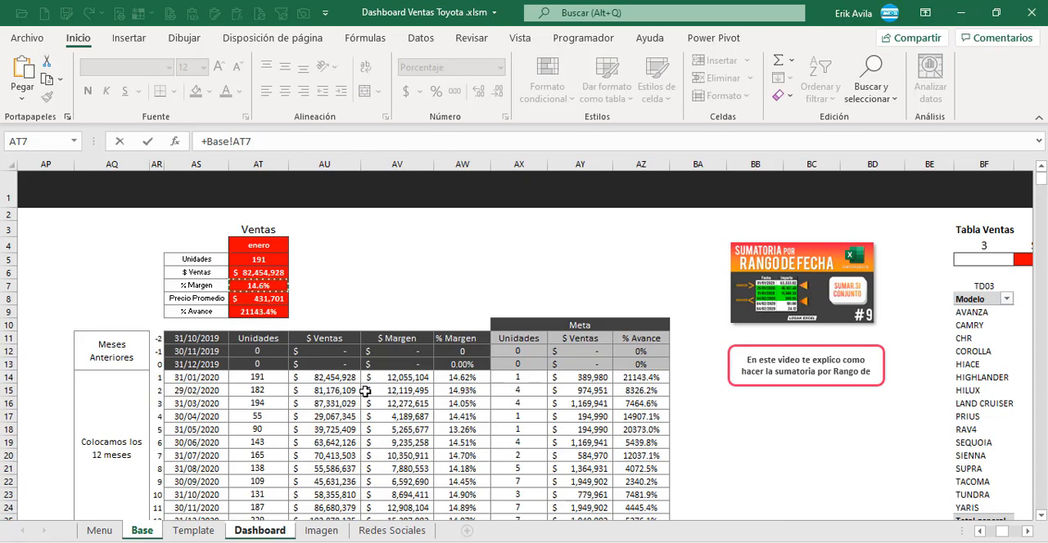
key("Return")
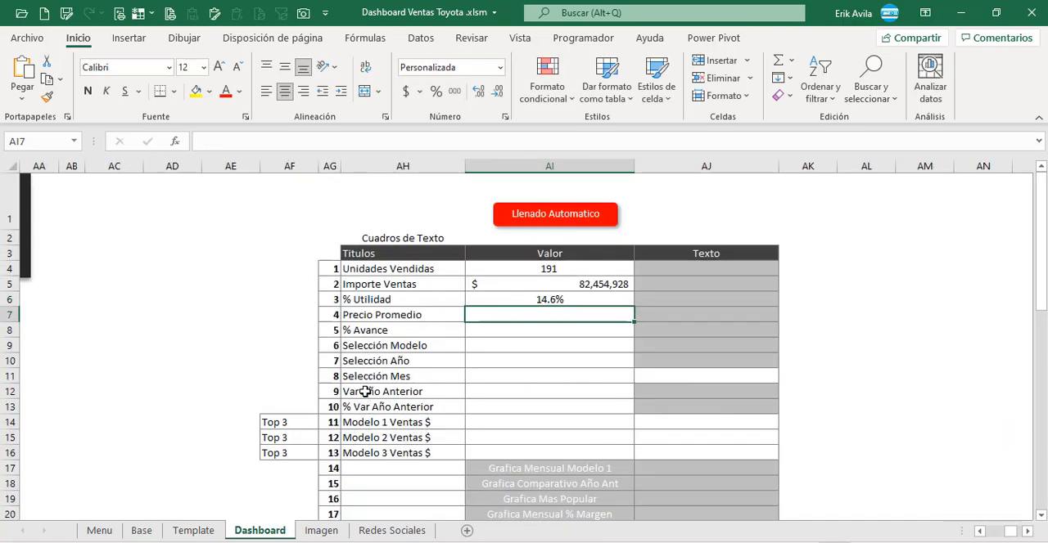
Step: Link the Precio Promedio value in AI7 to the Ventas summary's Precio Promedio cell with +Base!AT8
type("+")
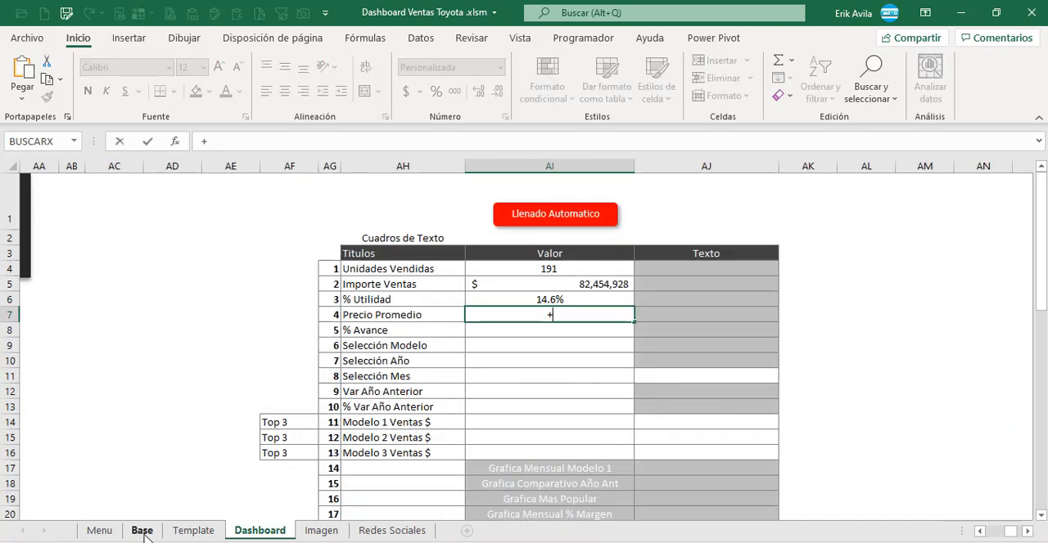
left_click(142, 530)
left_click(271, 299)
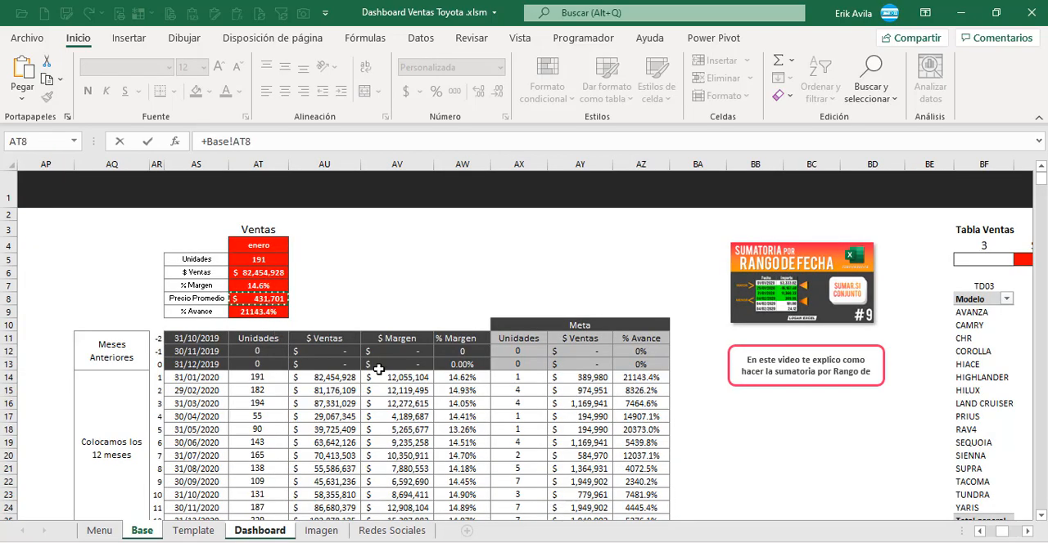
key("Return")
key("Return")
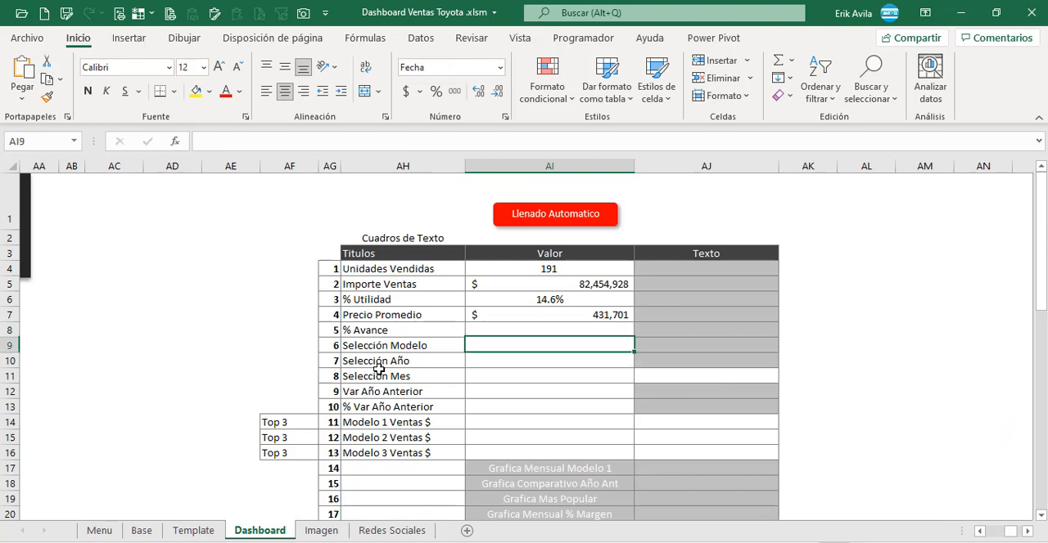
key("Up")
key("Down")
key("Down")
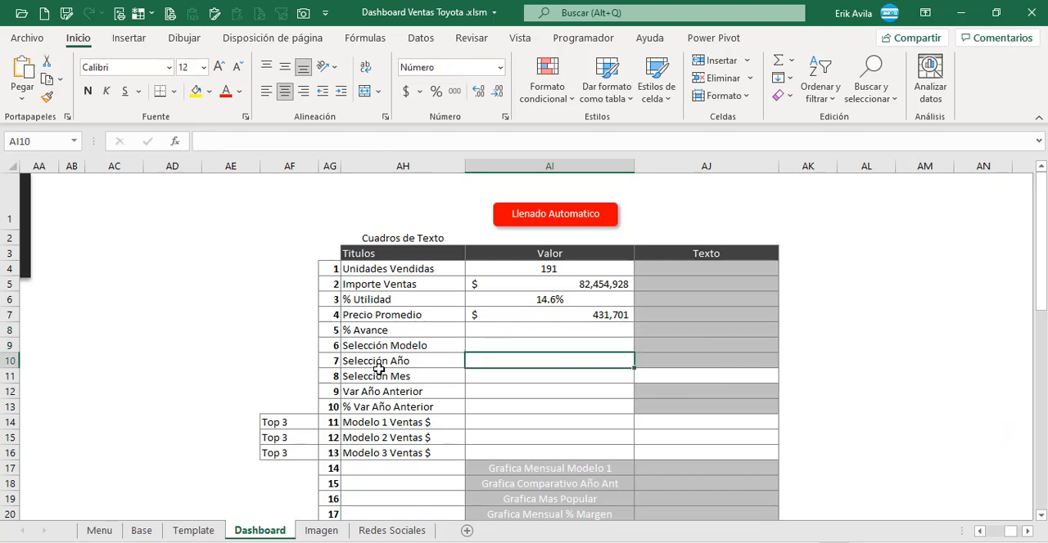
key("Up")
key("Up")
key("Up")
key("Down")
key("Down")
key("Up")
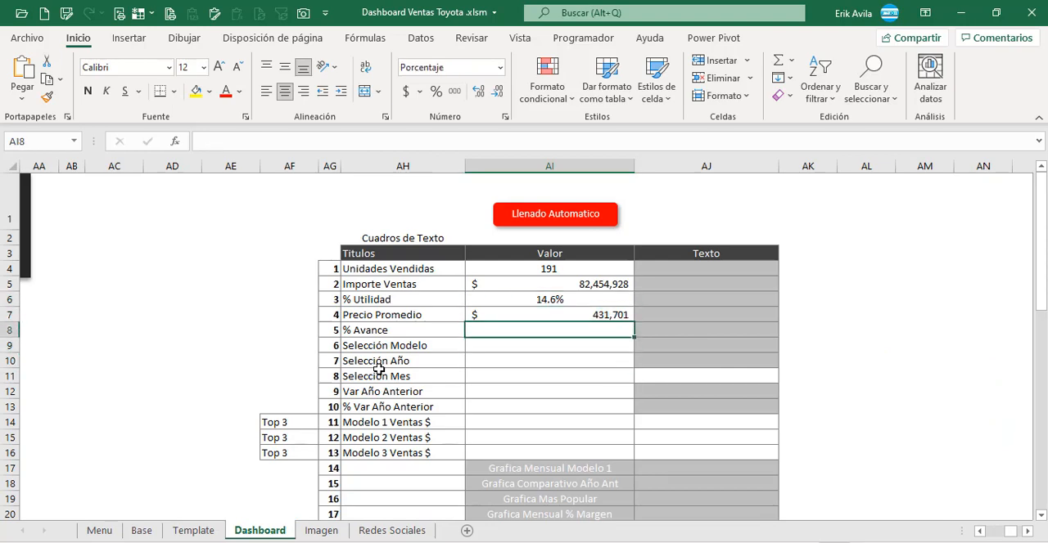
key("Up")
key("Down")
key("Down")
key("Up")
Step: Express Importe Ventas in thousands by changing the formula in AI5 to +Base!AT6/1000
key("Up")
key("Up")
key("Up")
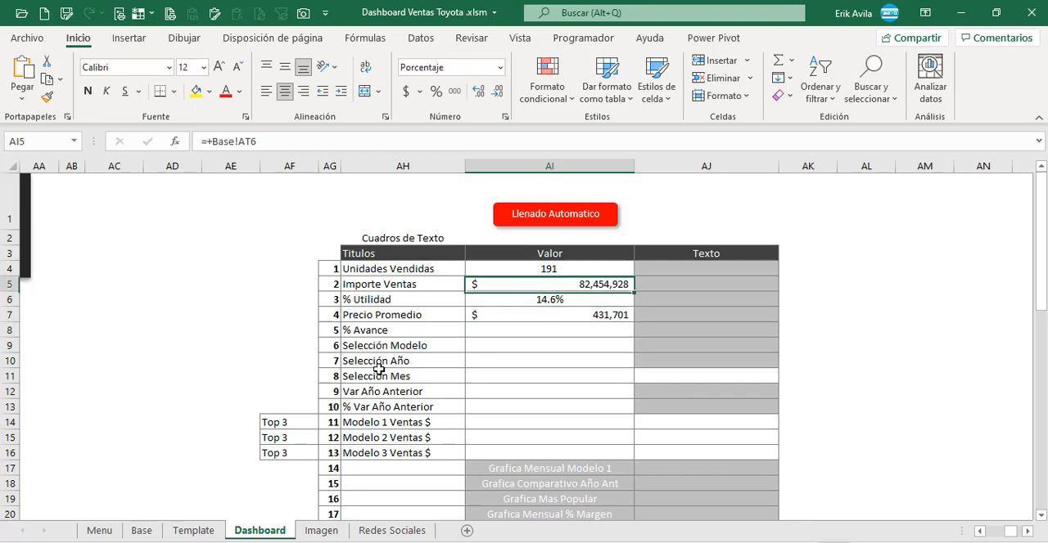
key("Down")
key("Down")
key("Up")
key("Up")
key("F2")
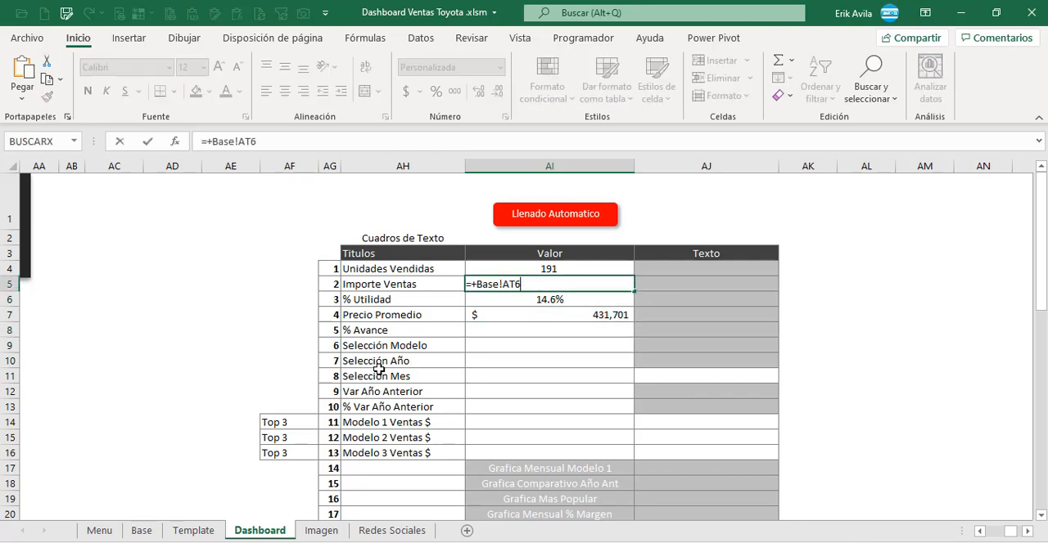
type("/1000")
key("Return")
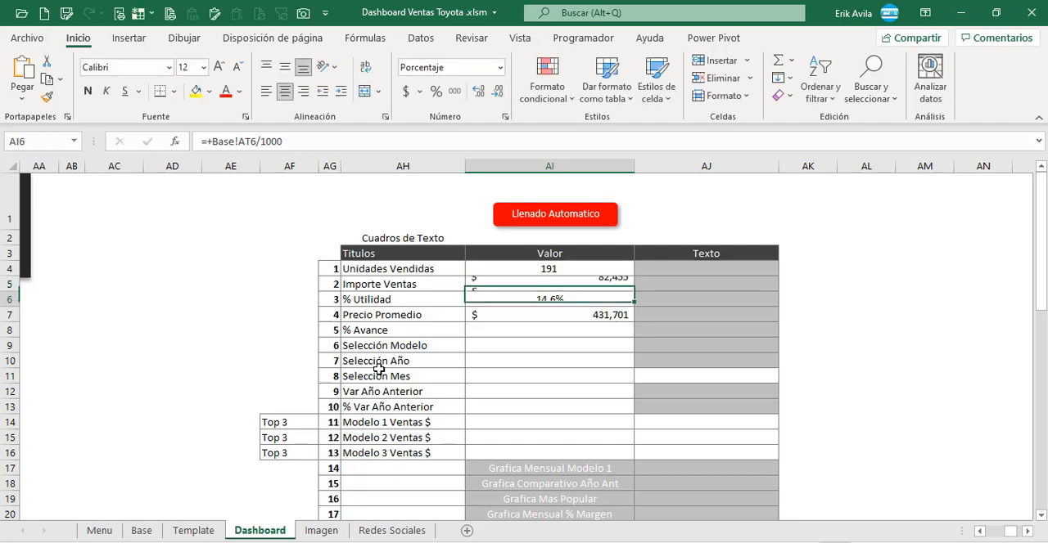
Step: Express Precio Promedio in thousands by changing the formula in AI7 to +Base!AT8/1000
key("Down")
key("F2")
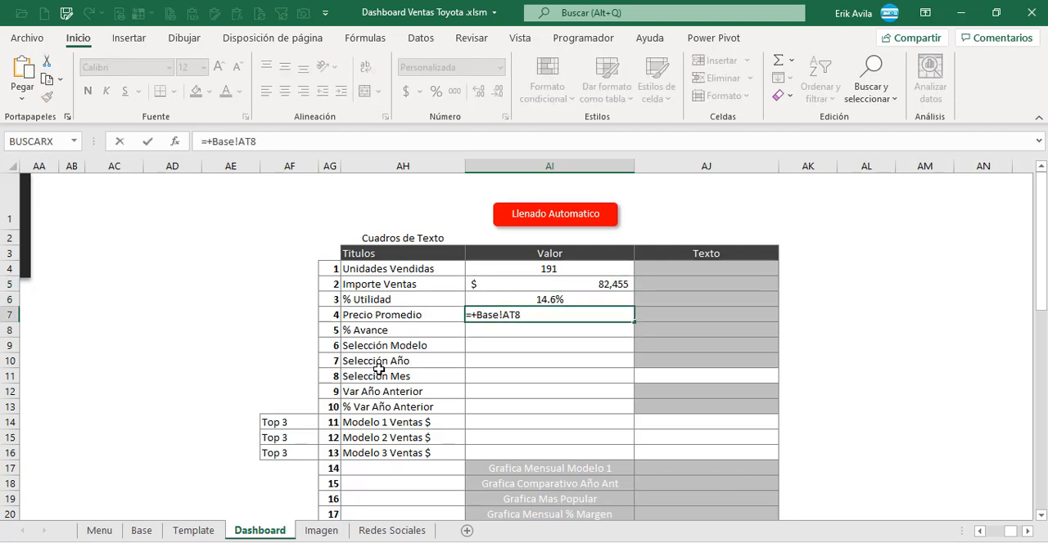
type("/1000")
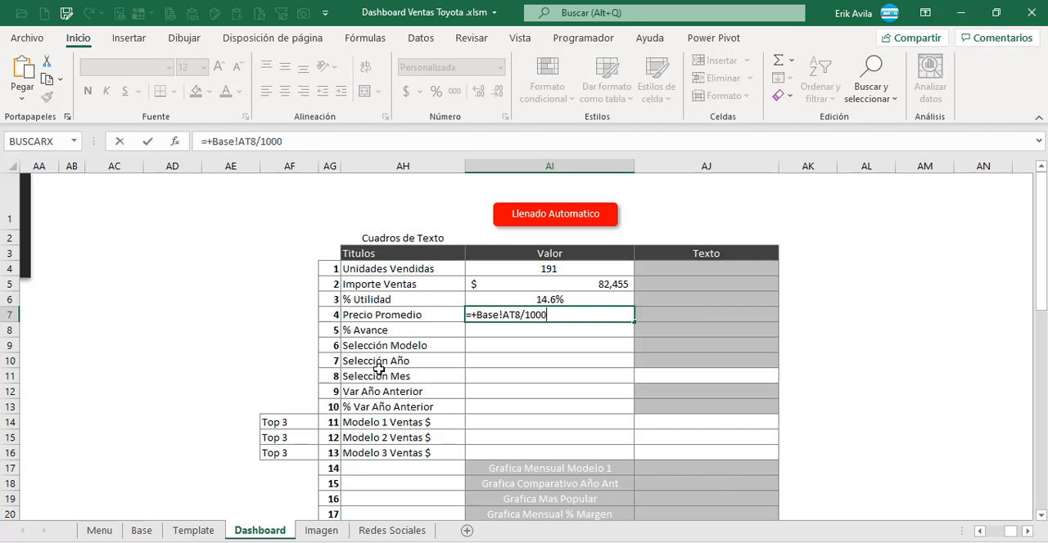
key("Return")
key("Up")
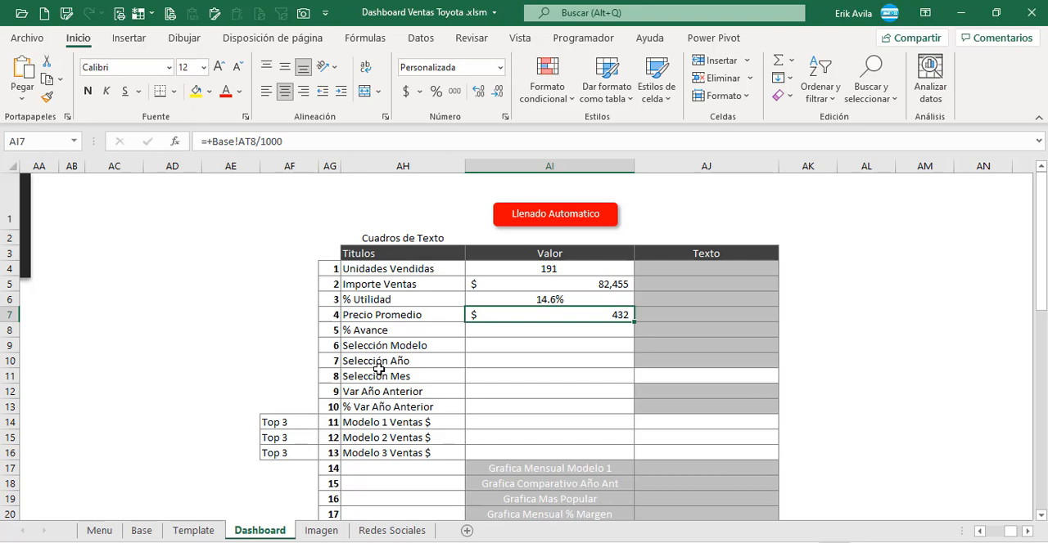
Step: Link the % Avance value in AI8 to the Ventas summary's % Avance cell with +Base!AT9
key("Down")
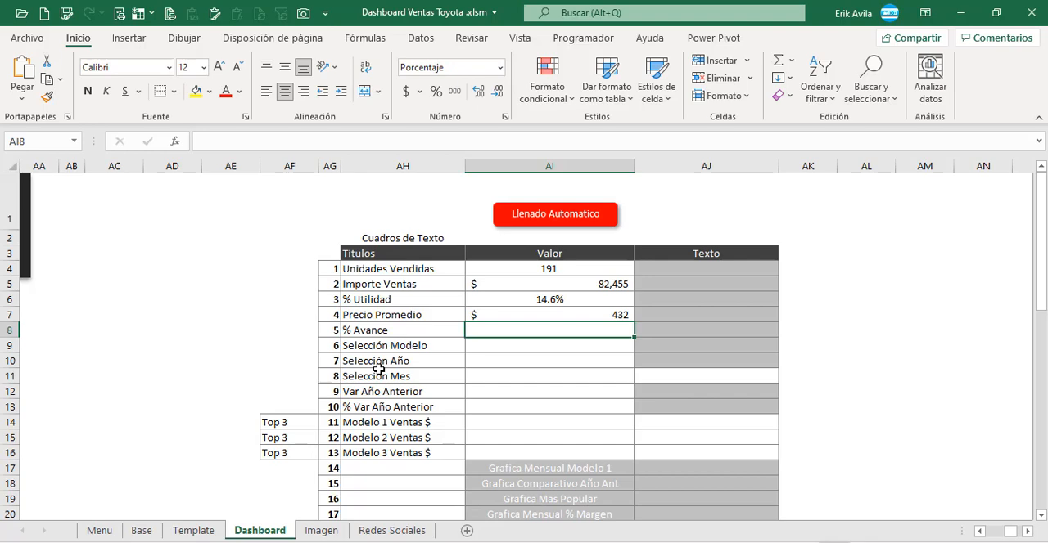
type("+")
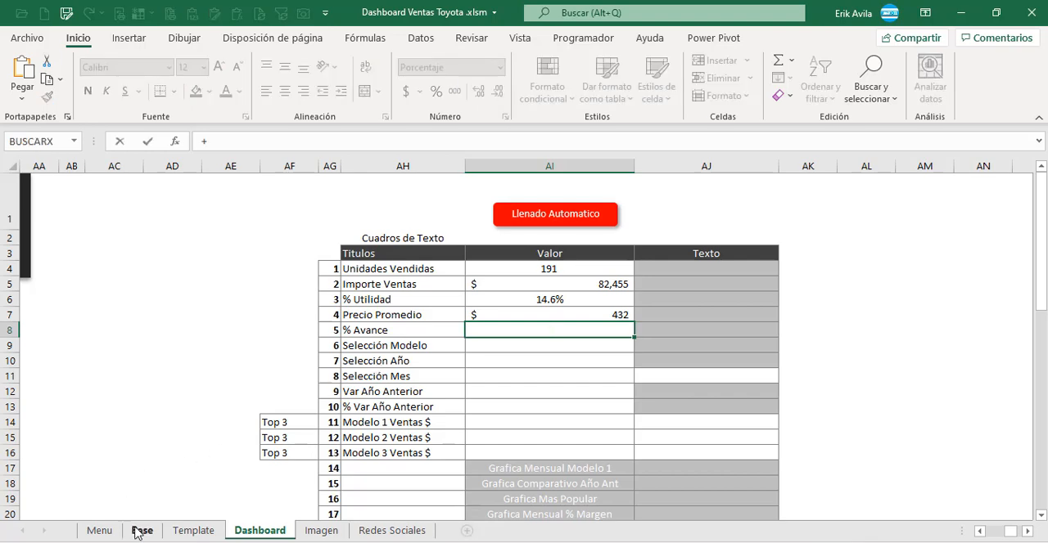
left_click(137, 532)
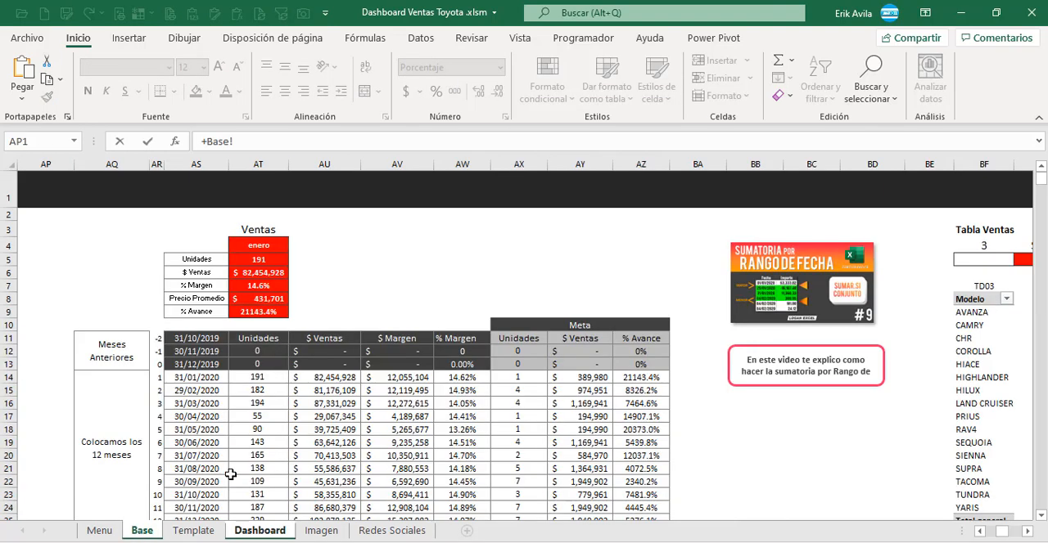
left_click(270, 315)
key("Return")
key("Down")
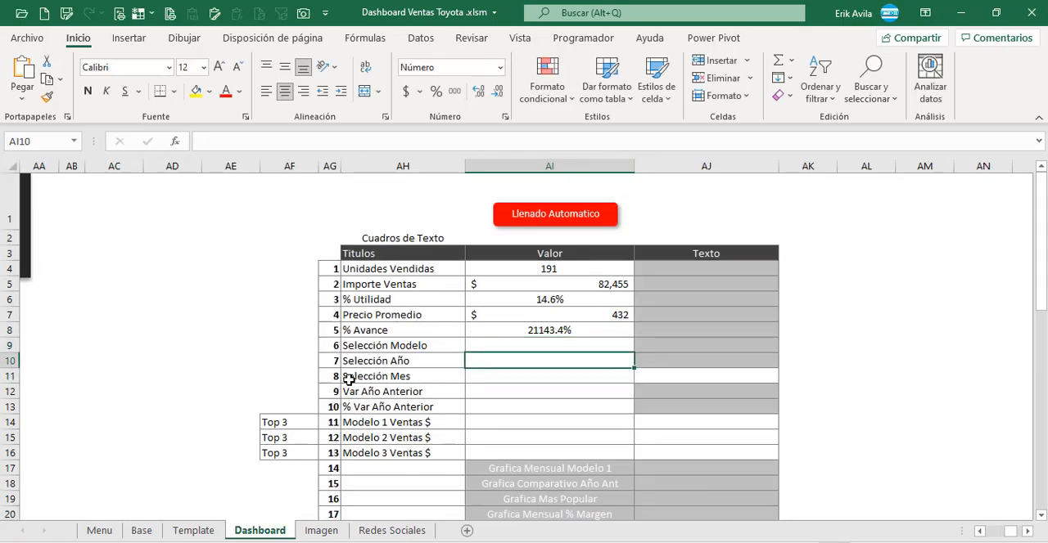
Step: Link the Selección Modelo value in AI9 to the Base sheet's Selección Modelo cell with +Base!BG5
key("Up")
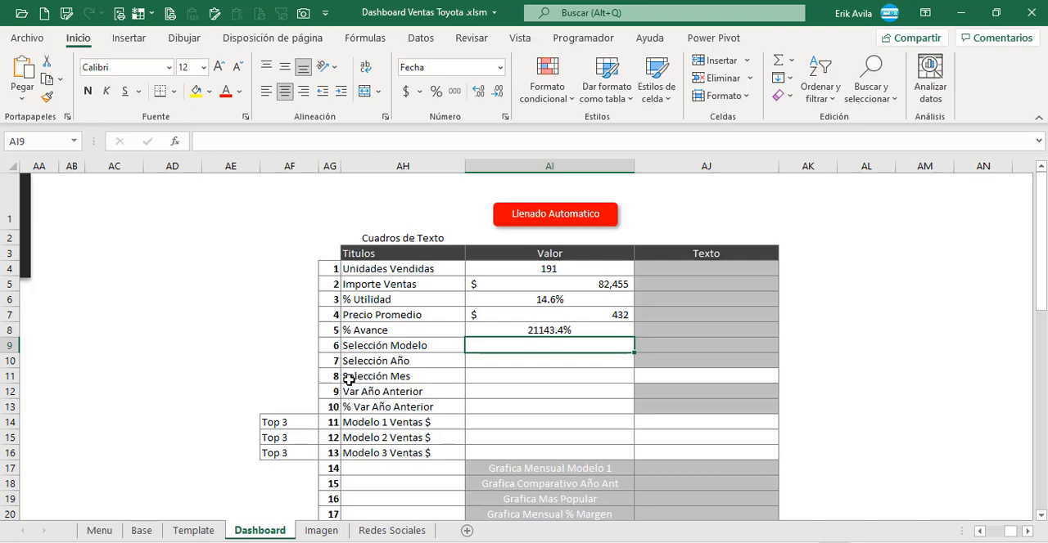
type("+")
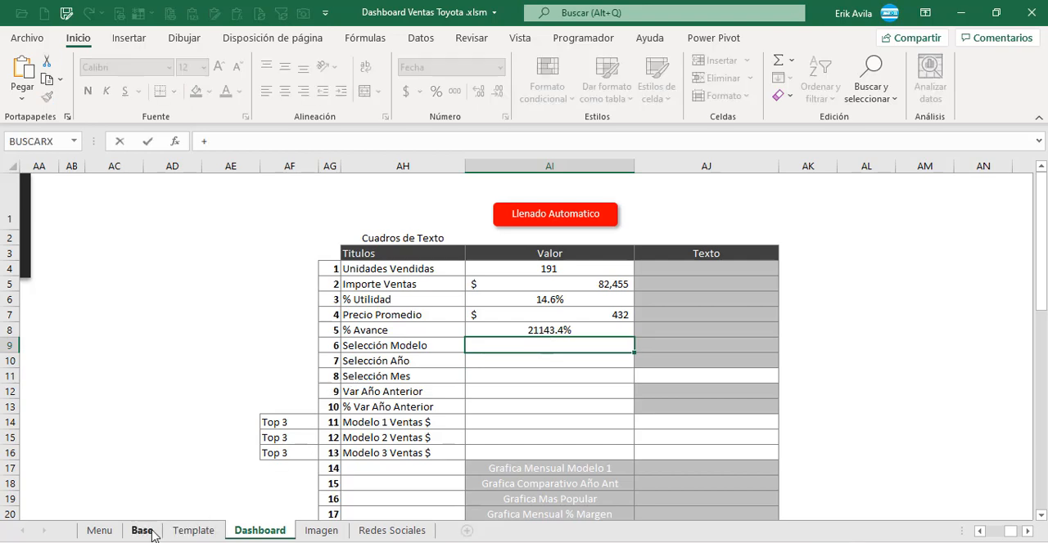
left_click(151, 534)
left_click(386, 282)
key("Left")
key("Left")
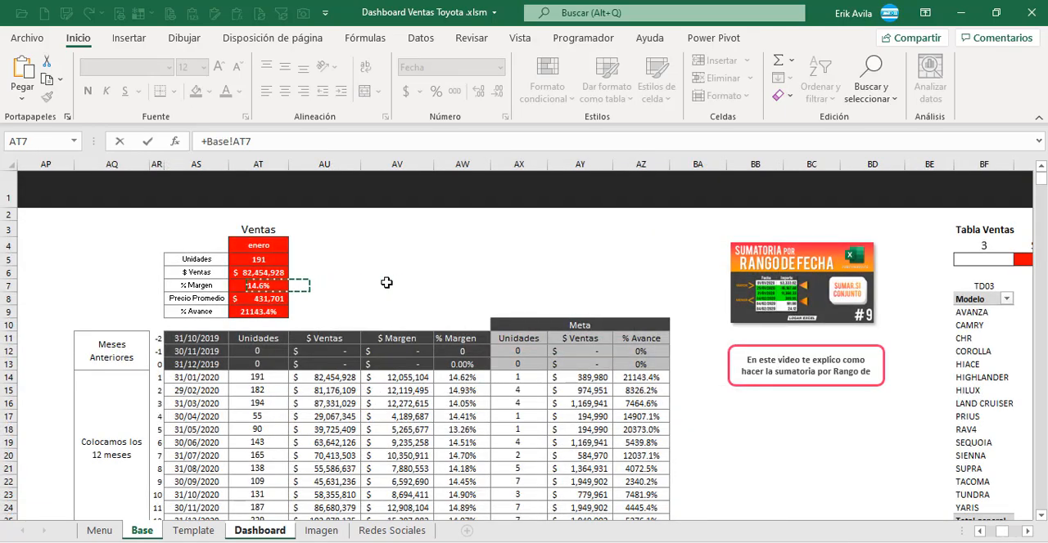
key("Left")
key("Left")
key("Left")
key("Left")
key("Left")
key("Left")
key("Left")
key("Left")
key("Left")
key("Left")
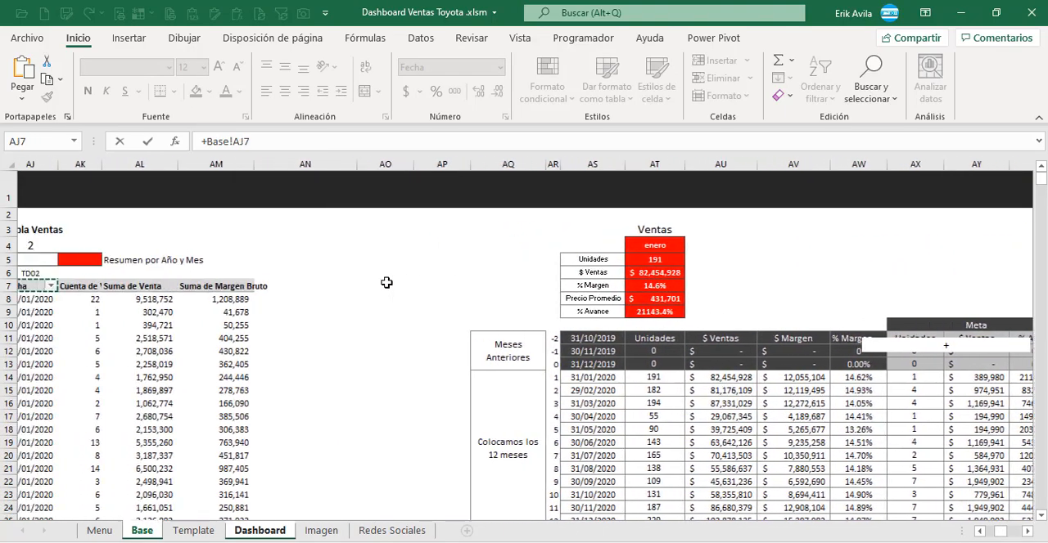
key("Left")
key("Left")
key("Left")
key("Left")
key("Left")
key("Left")
key("Left")
key("Left")
key("Left")
key("Left")
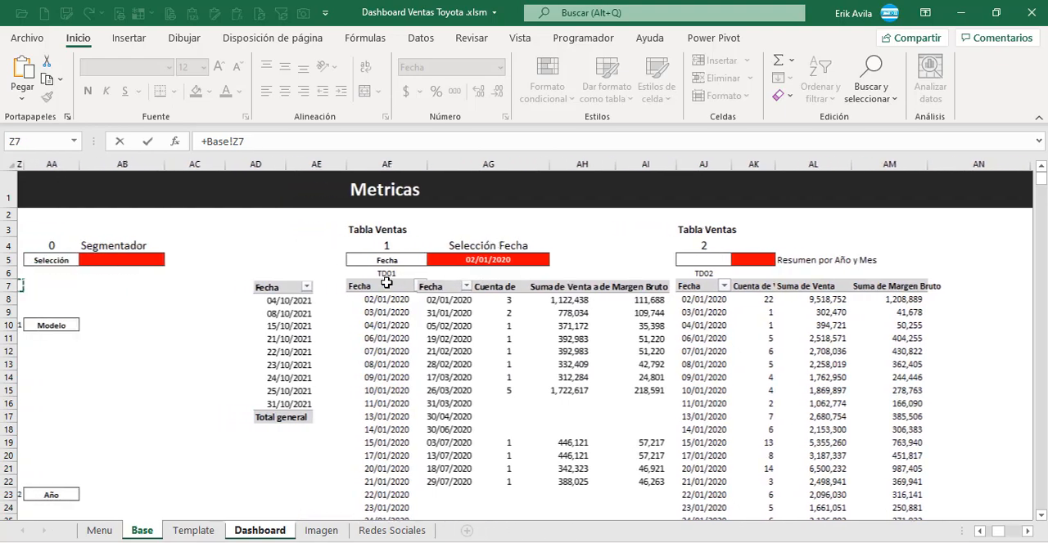
key("Right")
key("Right")
key("Right")
key("Right")
key("Right")
key("Right")
key("Right")
key("Right")
key("Right")
key("Right")
key("Right")
key("Right")
key("Right")
key("Right")
key("Right")
key("Right")
key("Right")
key("Right")
key("Right")
key("Right")
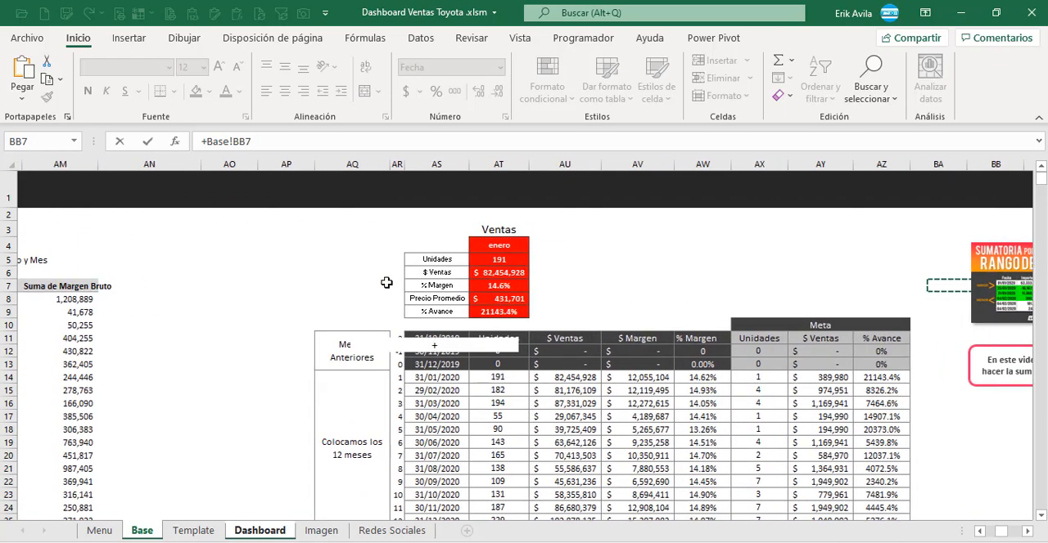
key("Right")
key("Right")
key("Right")
key("Right")
key("Right")
key("Right")
key("Right")
key("Right")
key("Right")
key("Right")
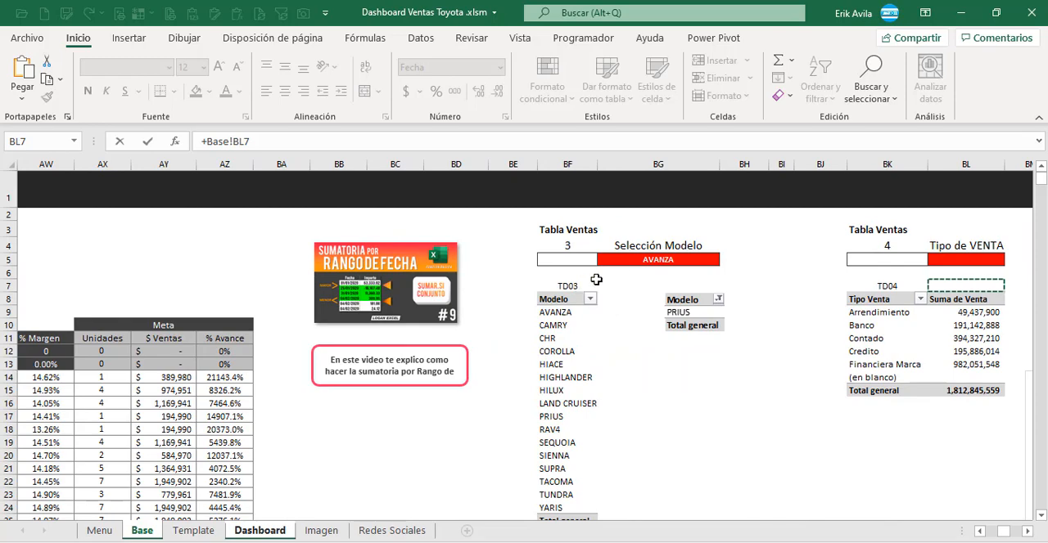
left_click(626, 259)
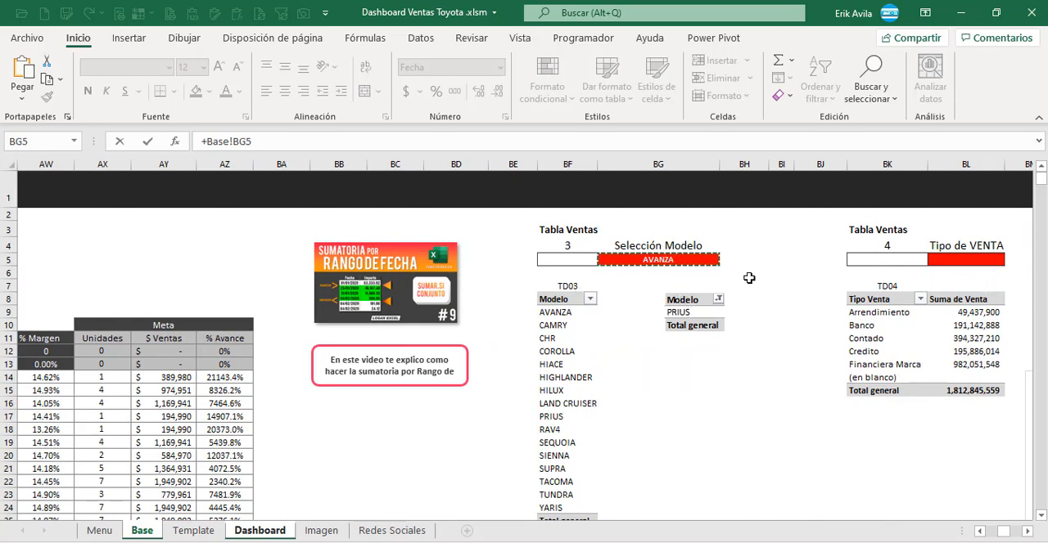
key("Return")
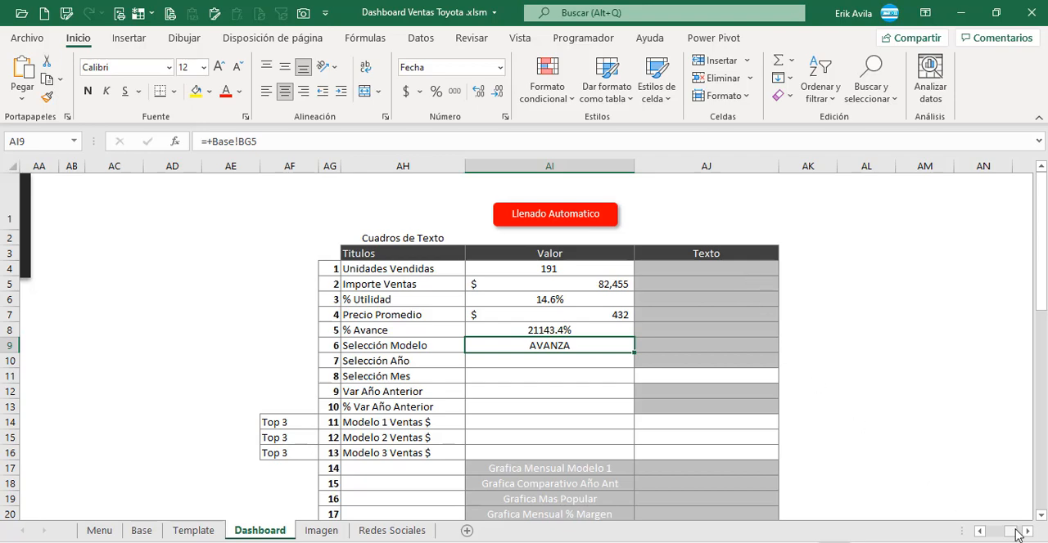
Step: Examine the Dashboard sheet's graphic area, especially the vehicle image and the red label above it
left_click_drag(1013, 530, 865, 512)
scroll(401, 463, "down", 3)
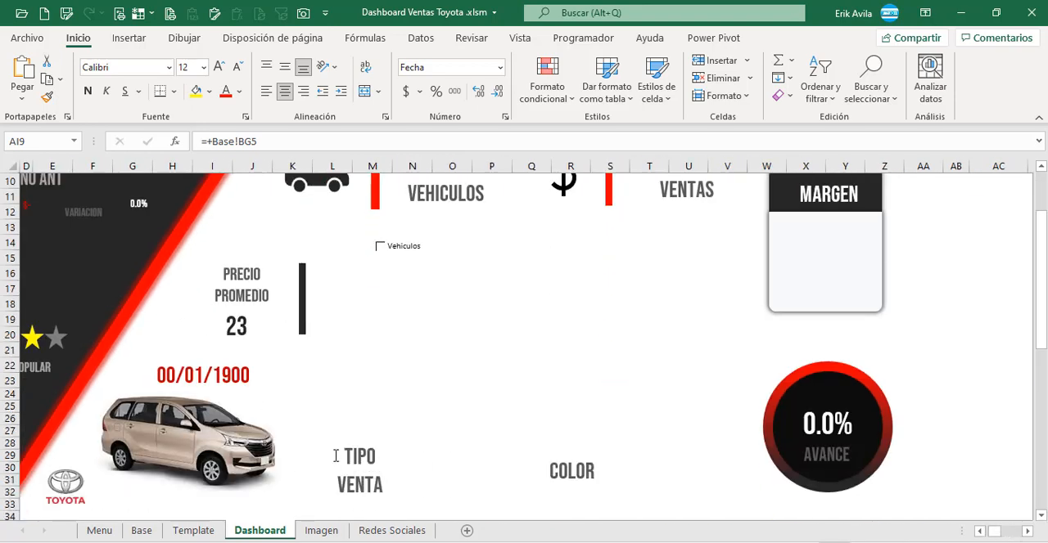
scroll(140, 450, "down", 2)
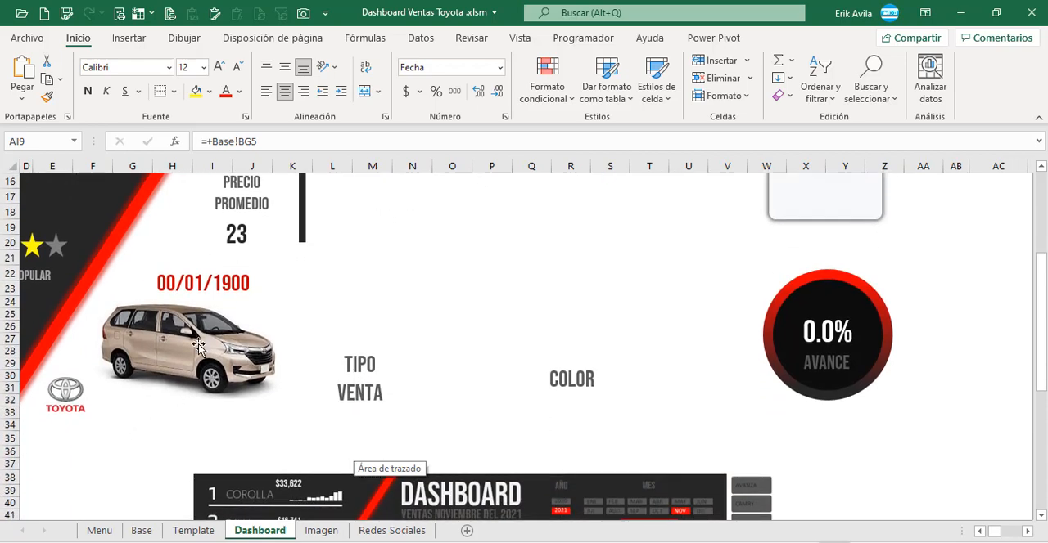
scroll(211, 365, "up", 1)
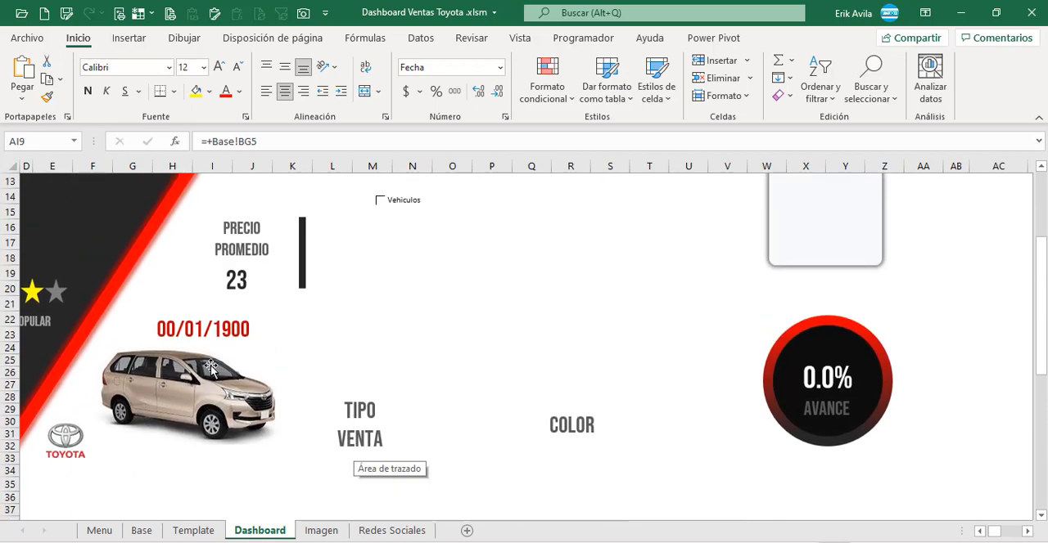
scroll(208, 372, "up", 1)
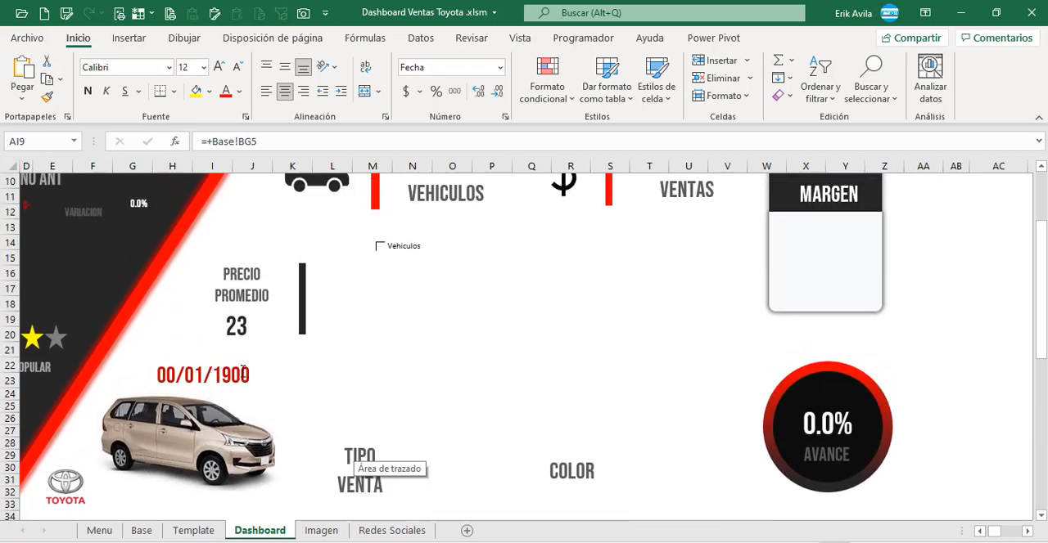
scroll(297, 375, "up", 1)
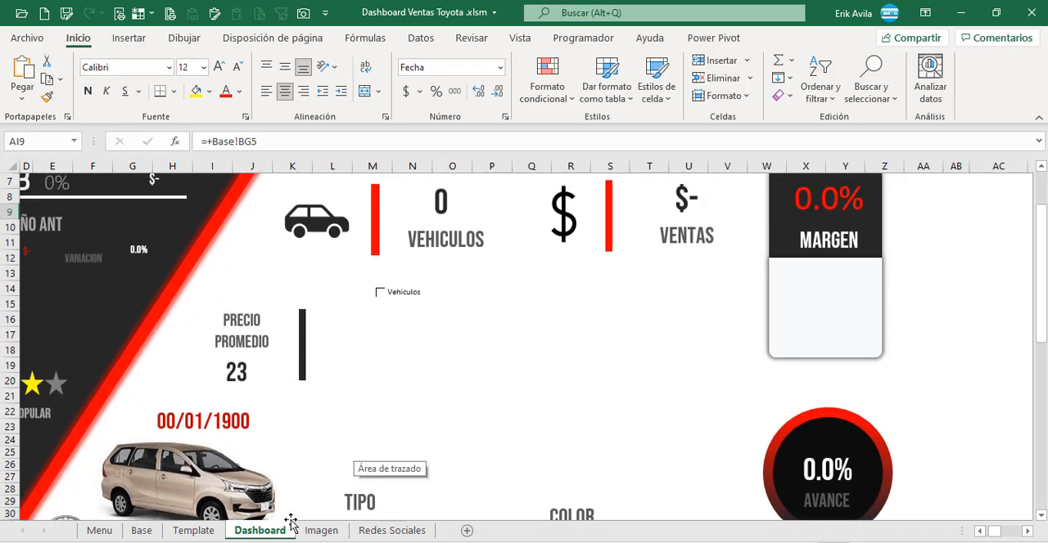
left_click(949, 338)
scroll(1000, 420, "up", 2)
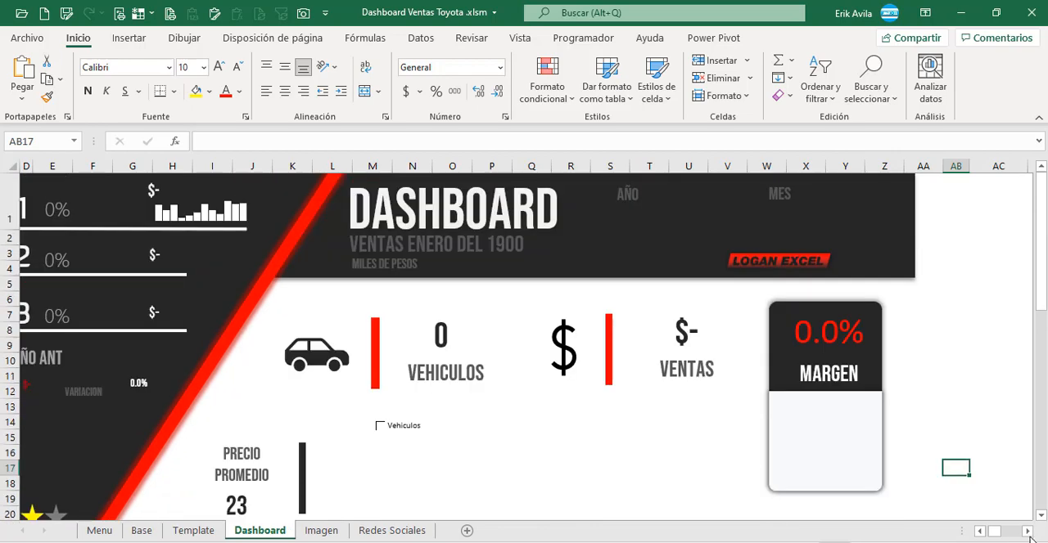
left_click(1028, 531)
left_click(1028, 532)
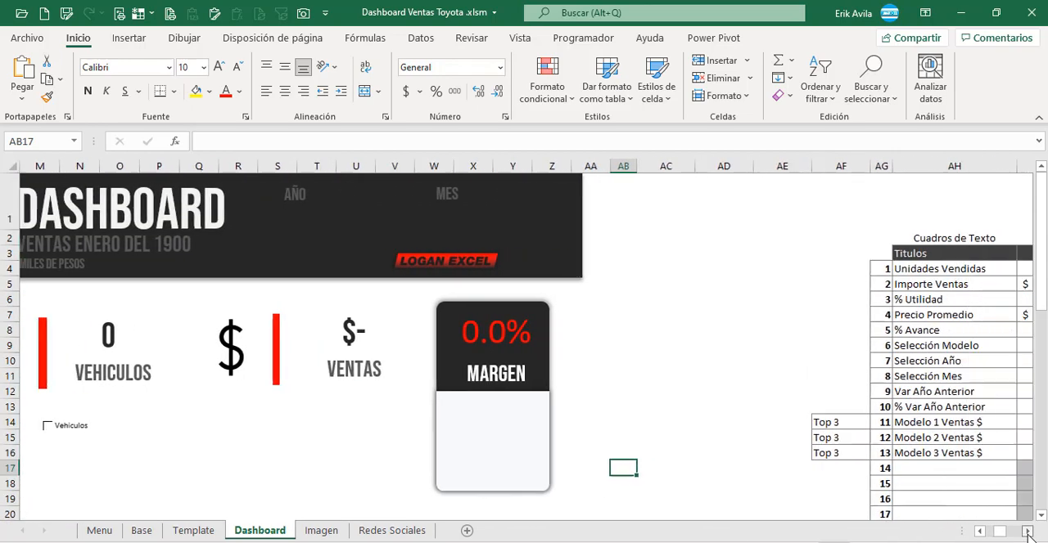
Step: Link the Selección Año value in AI10 to the Base sheet's Selección Fecha cell with +Base!AG5
left_click(586, 363)
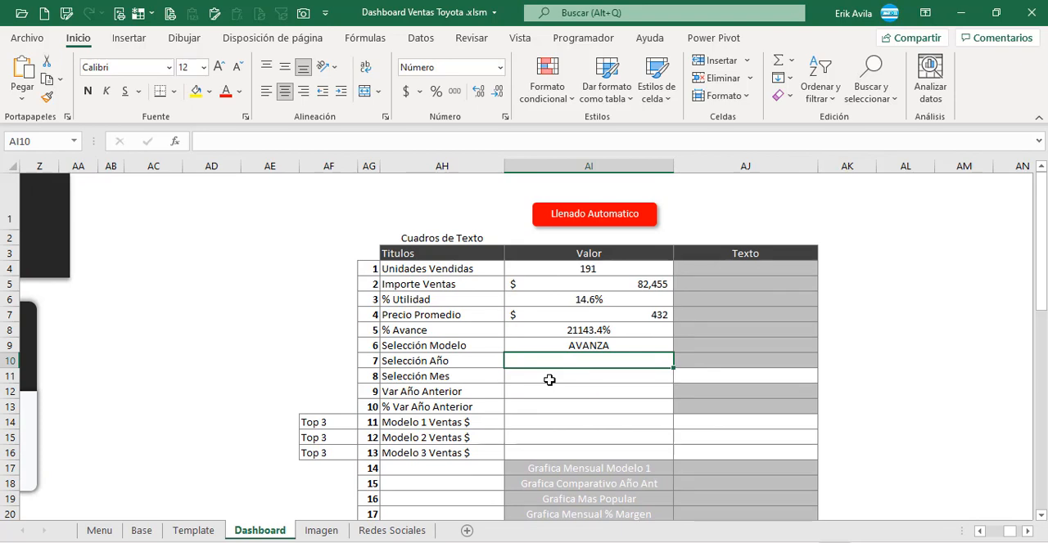
type("+")
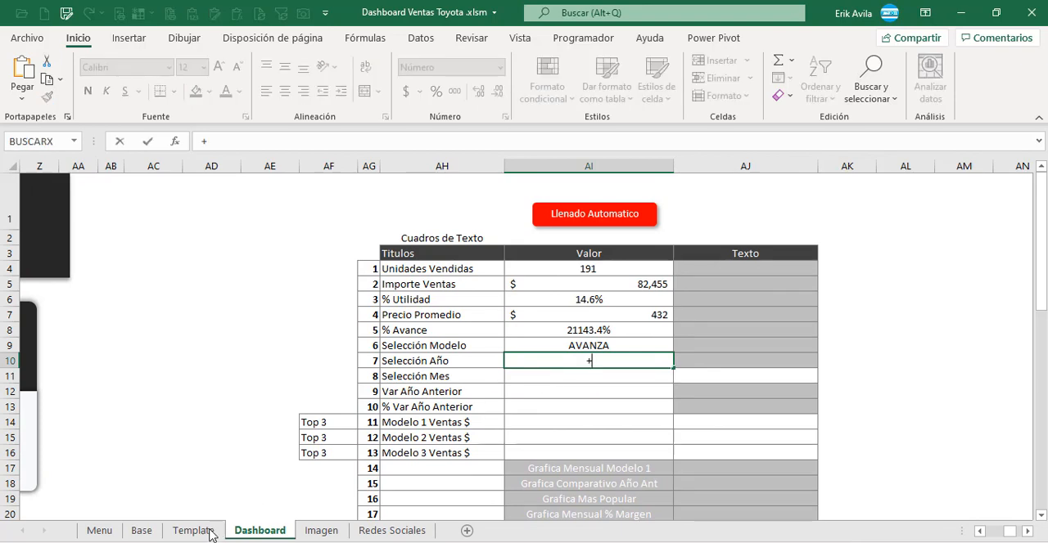
left_click(151, 534)
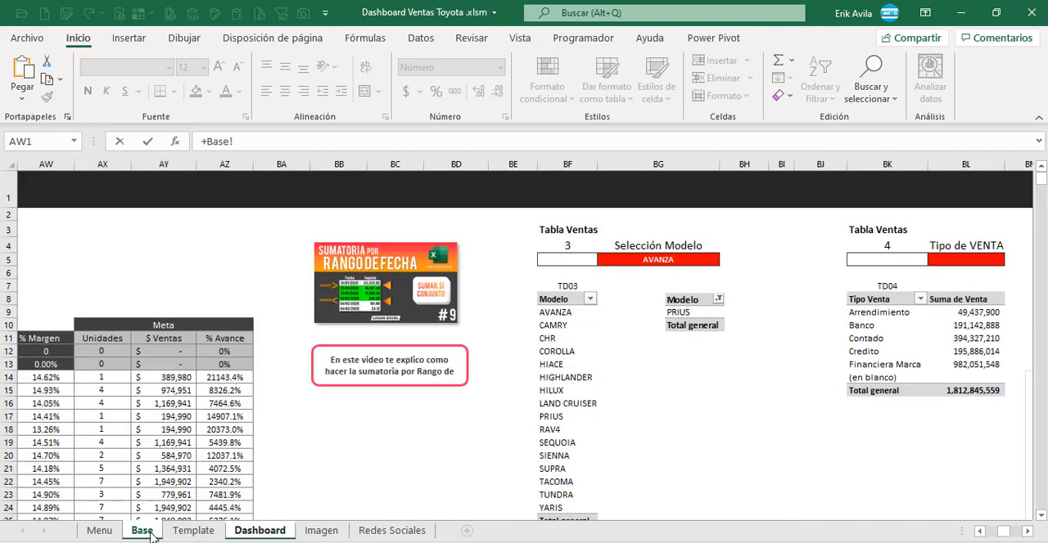
left_click(705, 419)
left_click(980, 532)
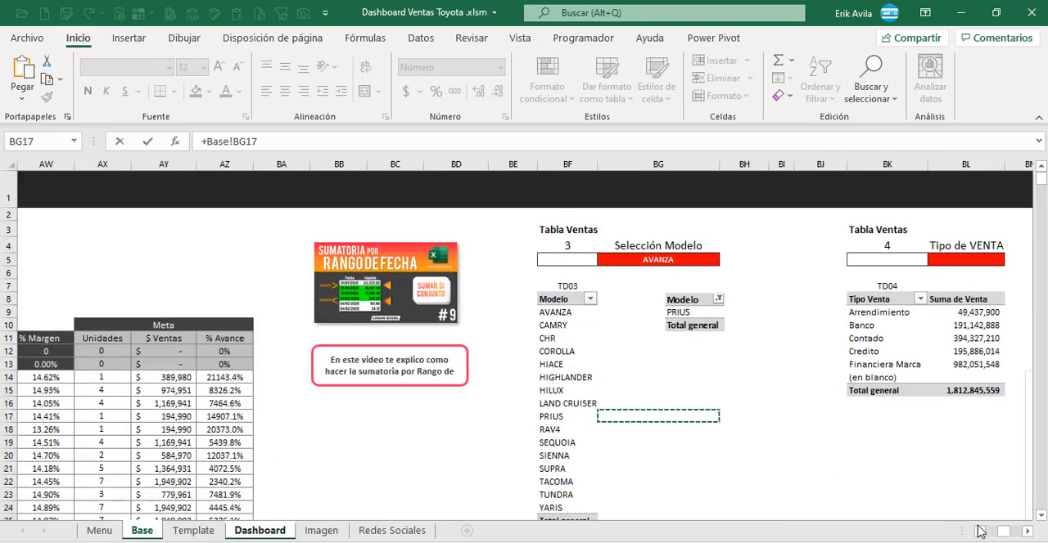
left_click(980, 532)
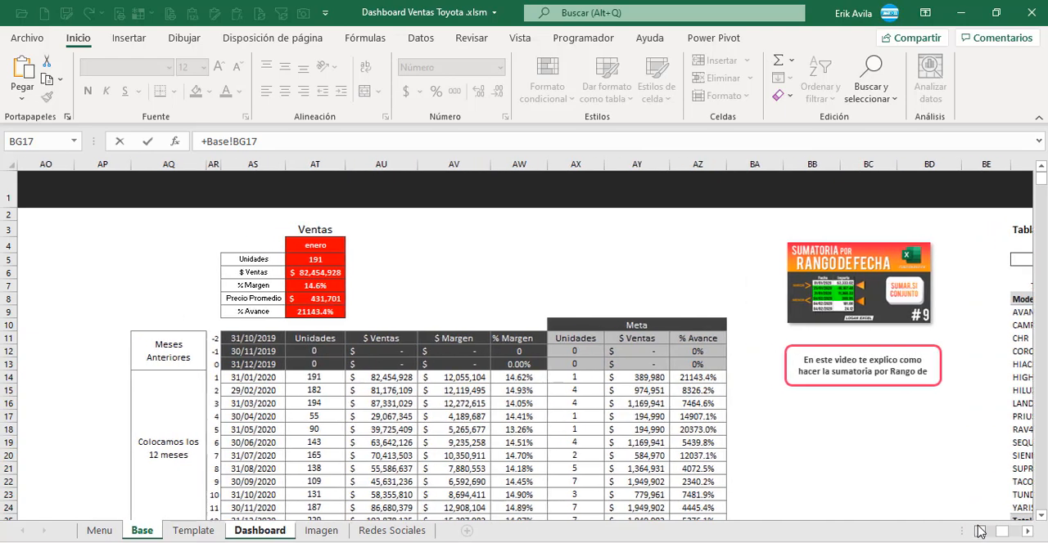
left_click(981, 532)
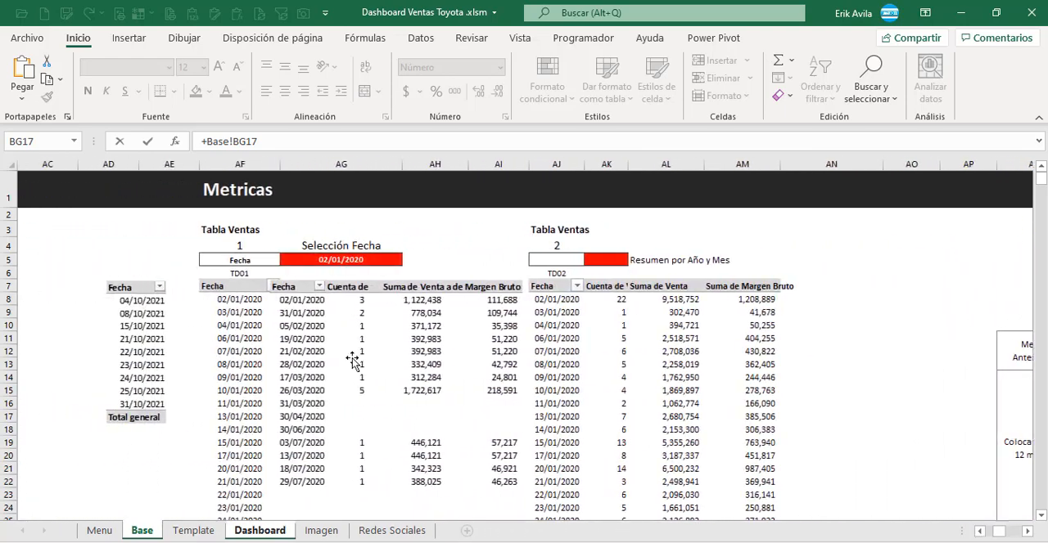
left_click(339, 261)
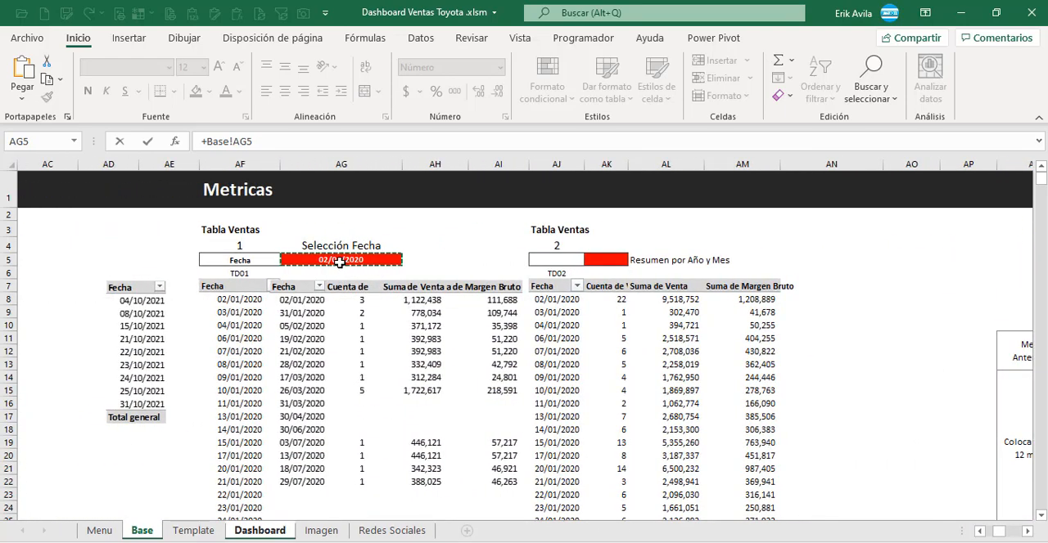
key("Return")
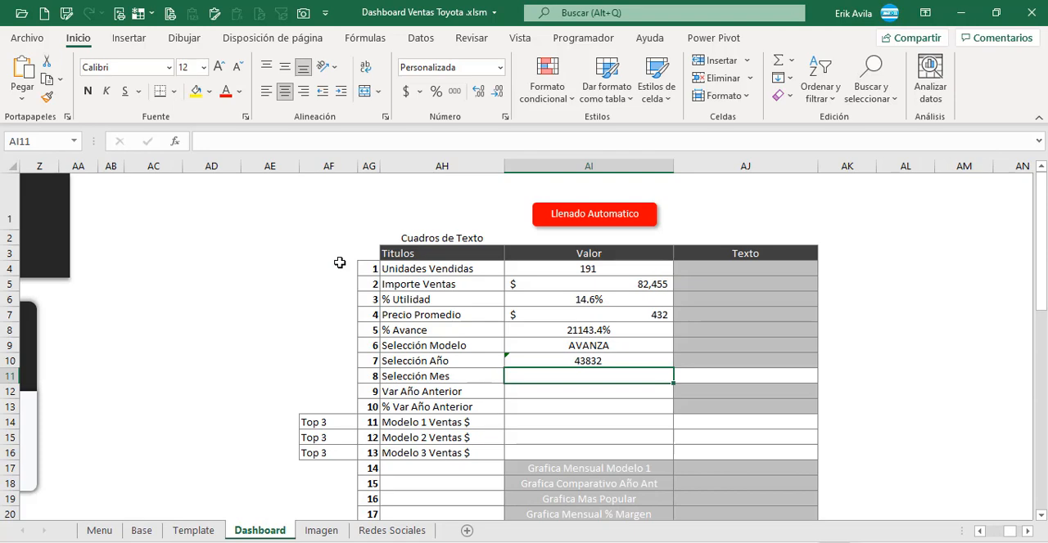
Step: Extract only the year in AI10 by changing its formula to =AÑO(Base!AG5)
left_click(521, 359)
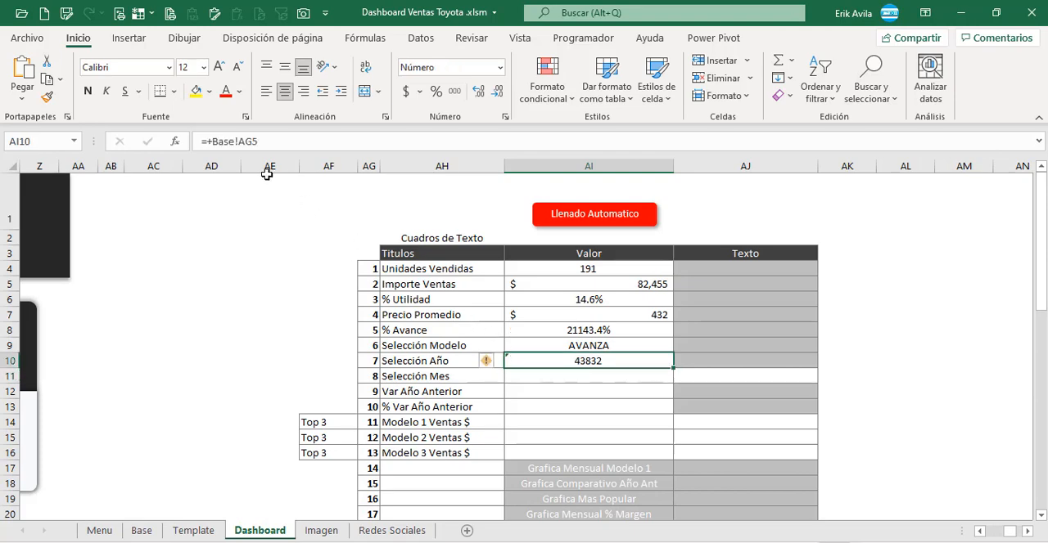
left_click(214, 141)
key("BackSpace")
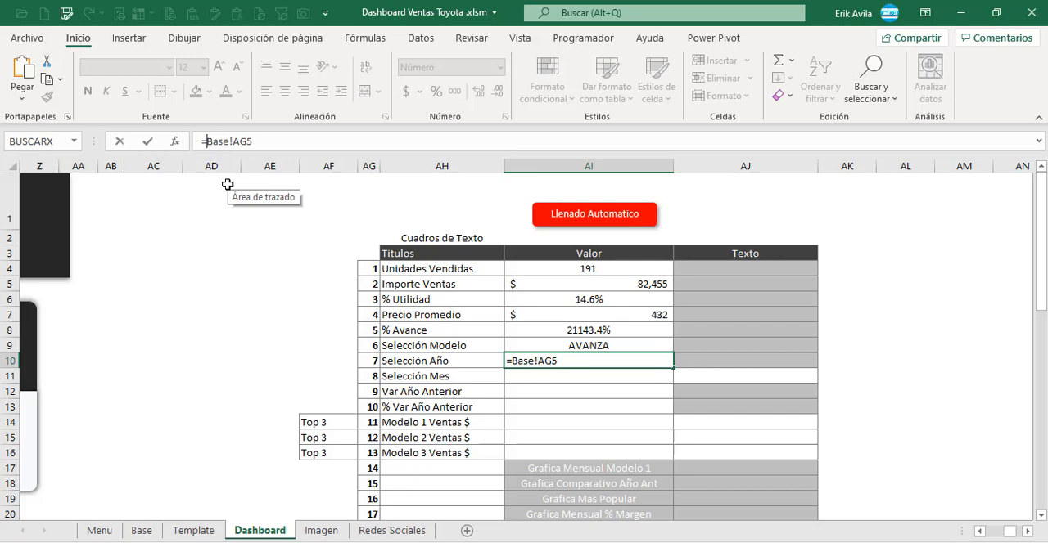
type("año(")
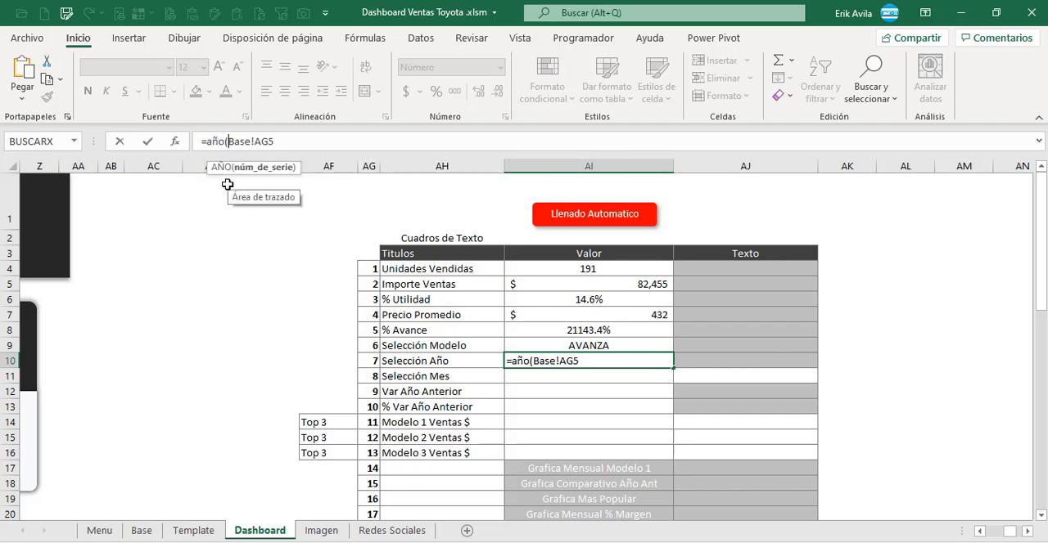
type(")")
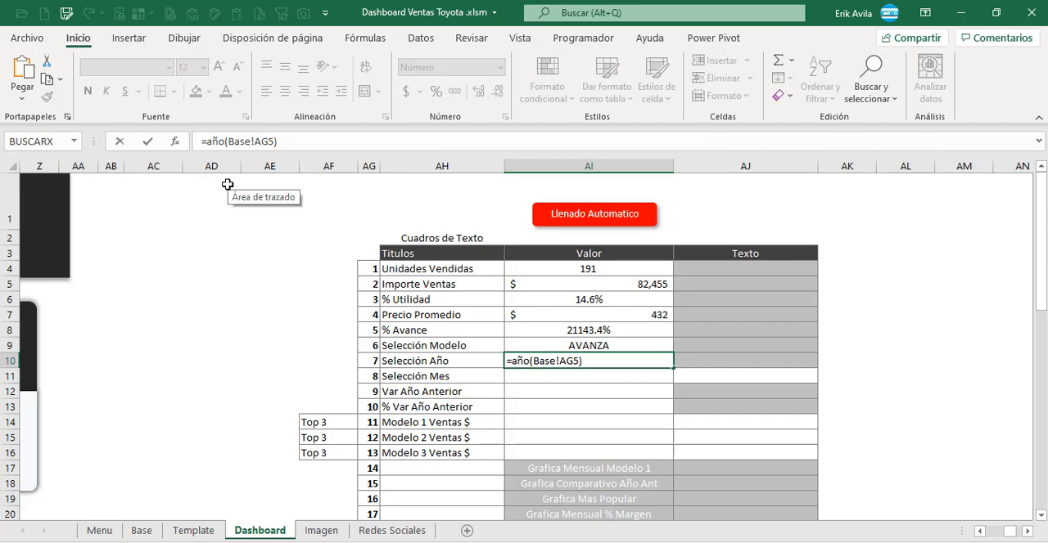
key("Return")
key("Up")
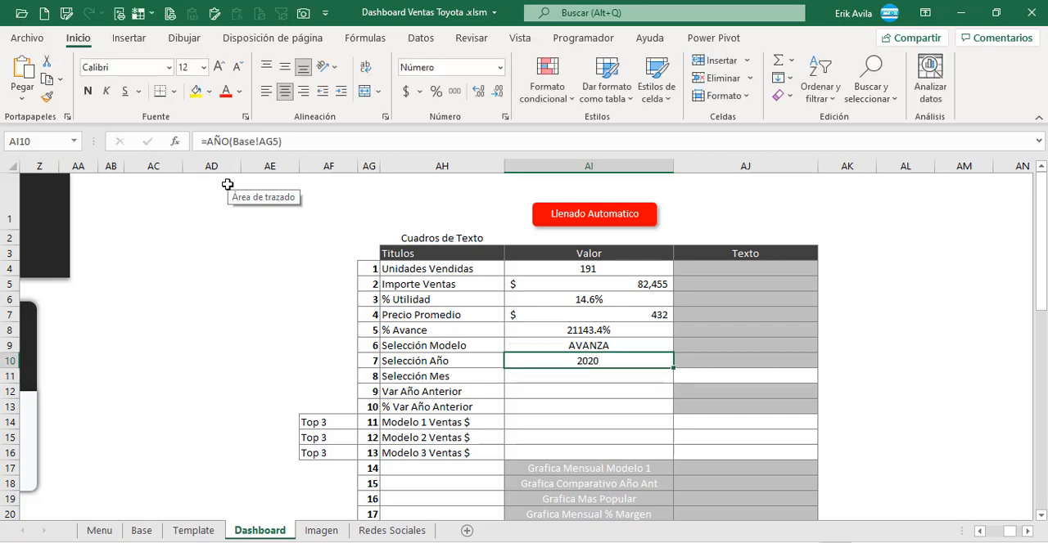
key("Down")
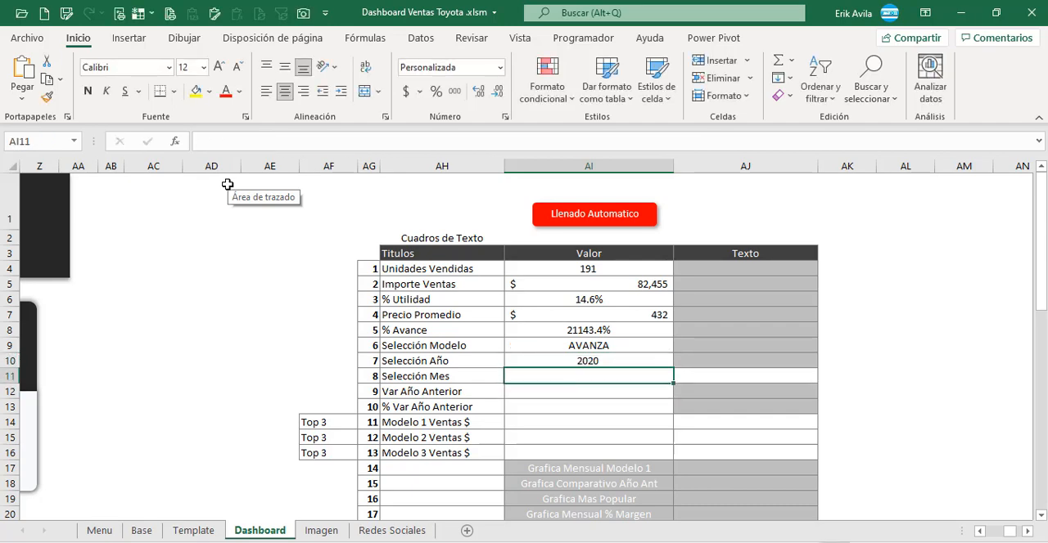
Step: Copy the Selección Año formula text from AI10 into the Selección Mes value cell AI11
left_click(628, 364)
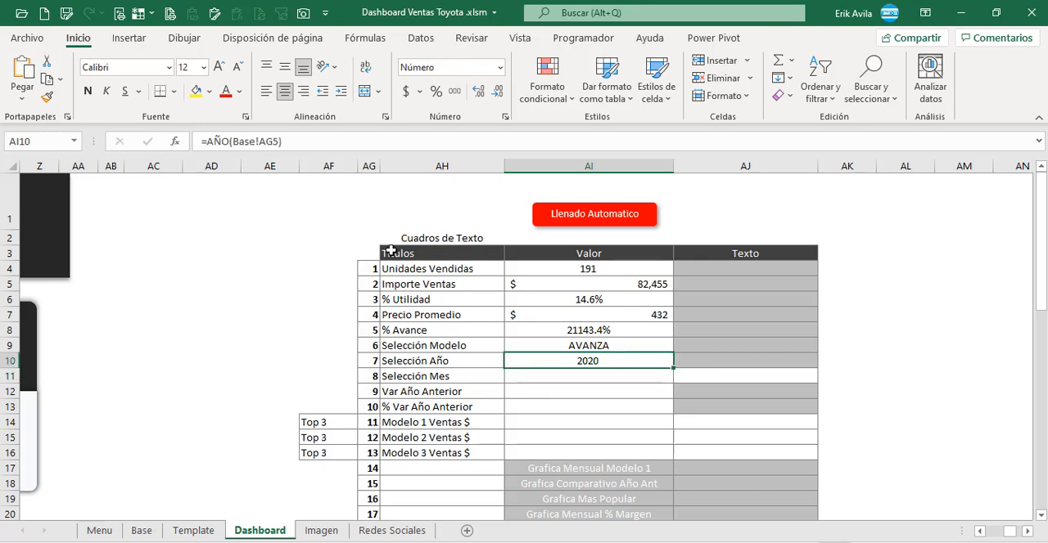
left_click_drag(332, 143, 167, 140)
key("ctrl+c")
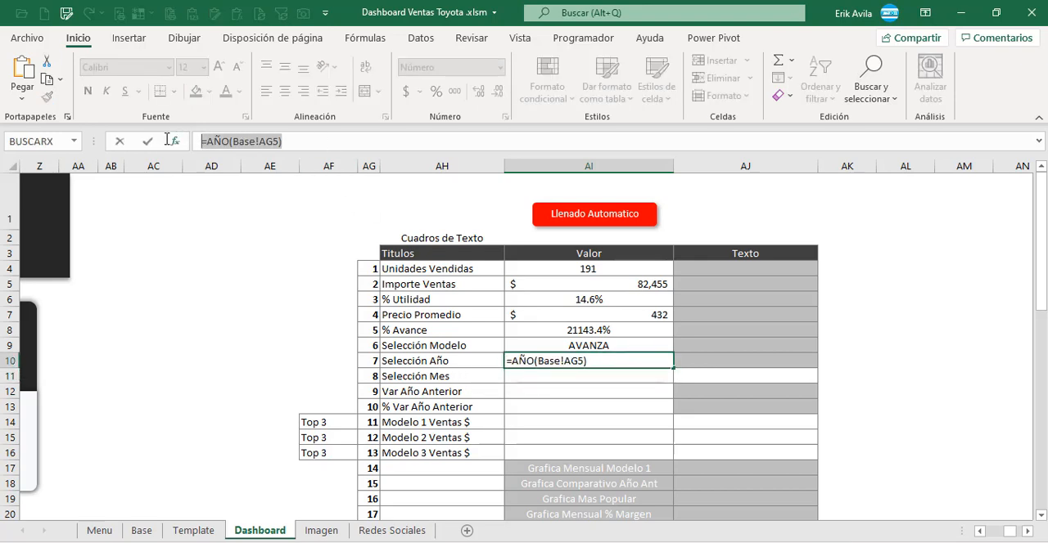
key("Return")
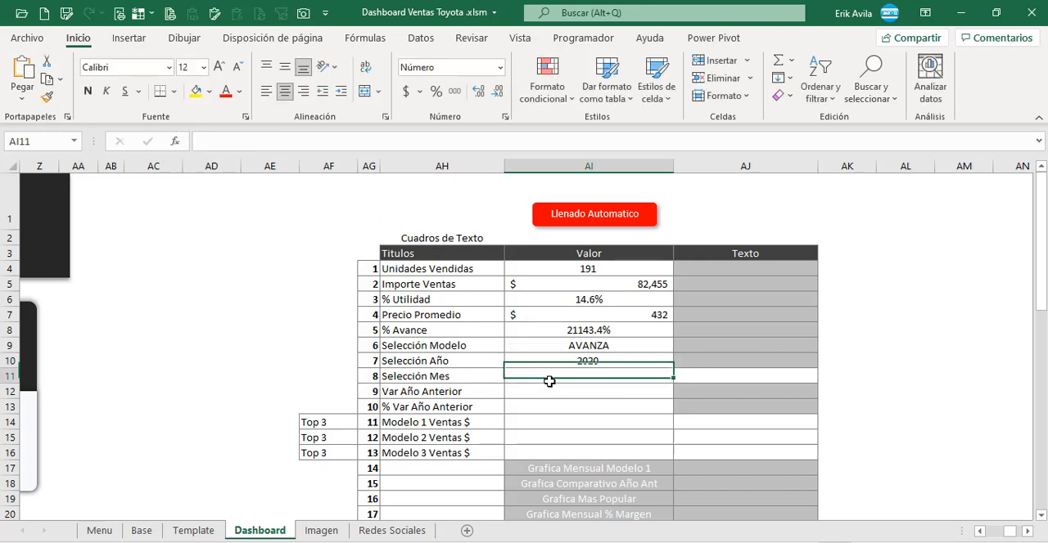
left_click(249, 141)
key("ctrl+v")
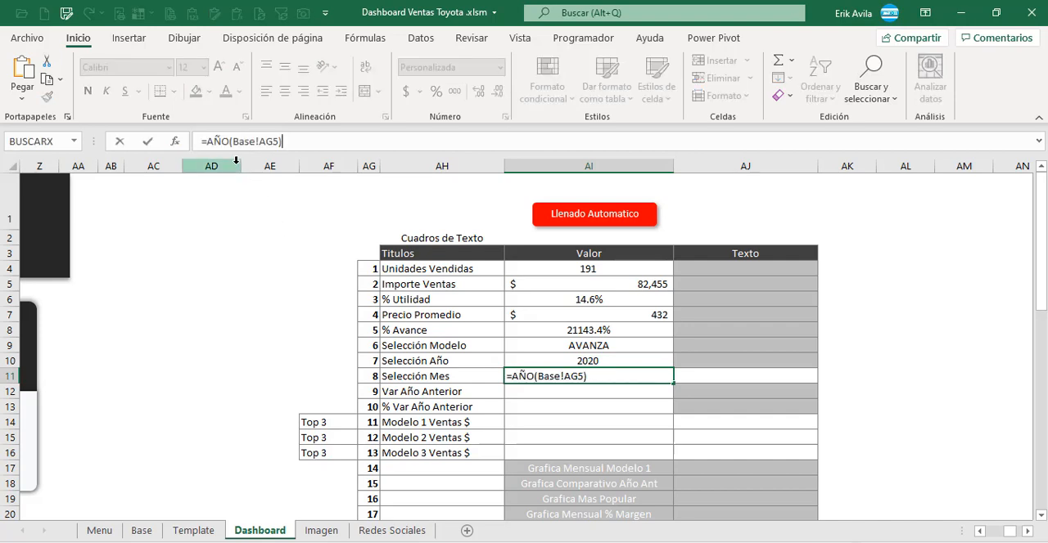
Step: Convert the selected date into its month name by changing the AI11 formula to =TEXTO((Base!AG5),"mmmm")
left_click(230, 142)
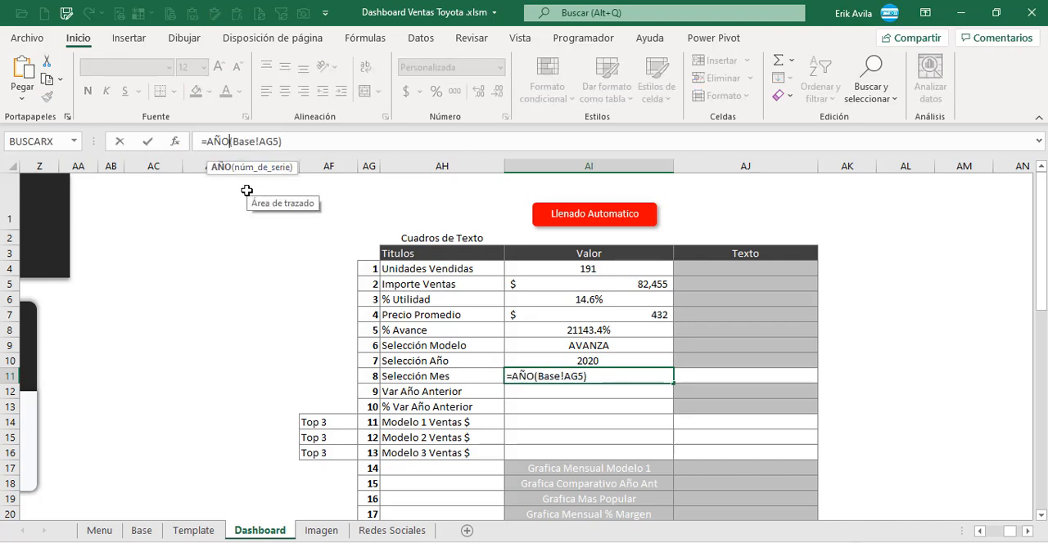
key("BackSpace")
key("BackSpace")
key("BackSpace")
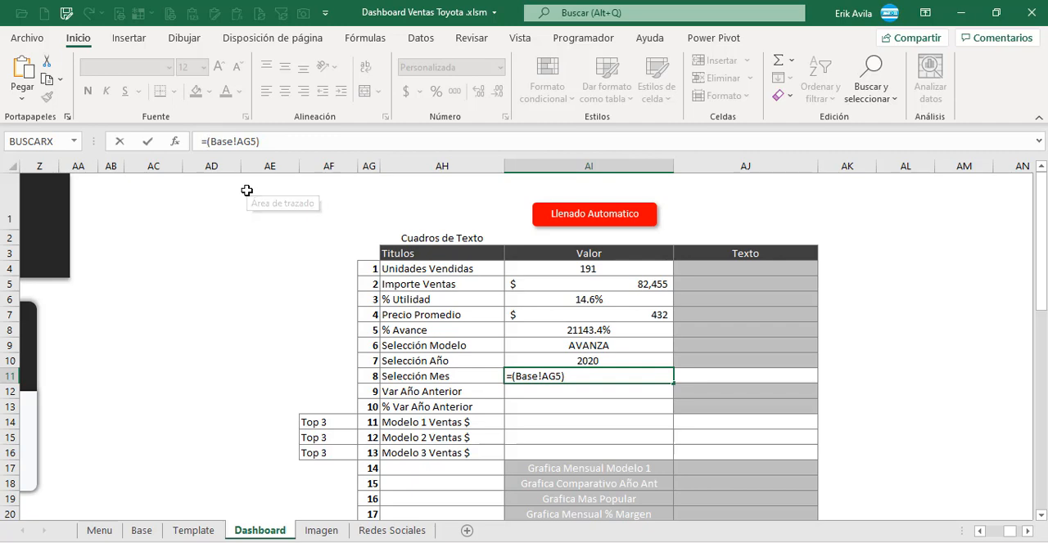
type("text")
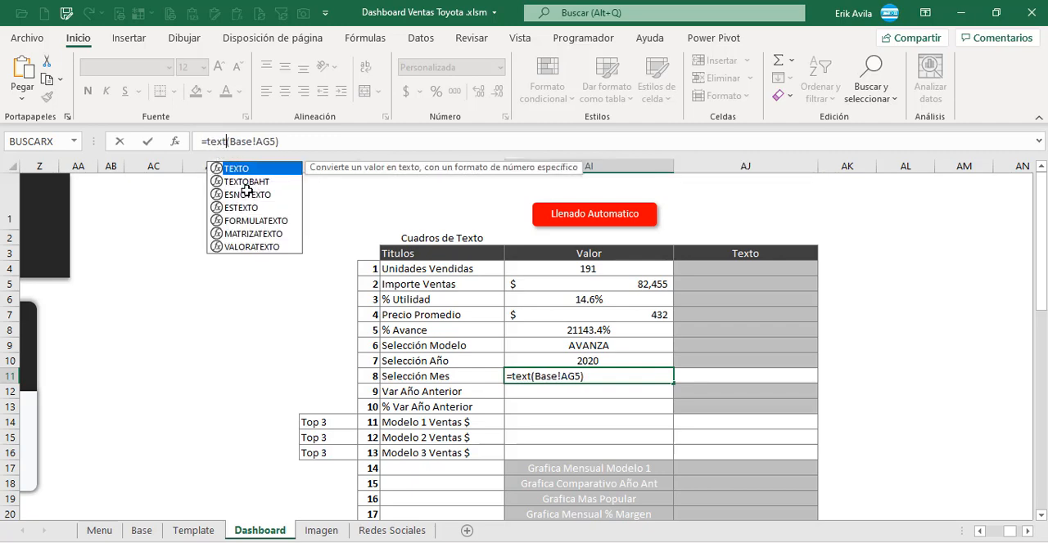
type("o((Base!AG5)")
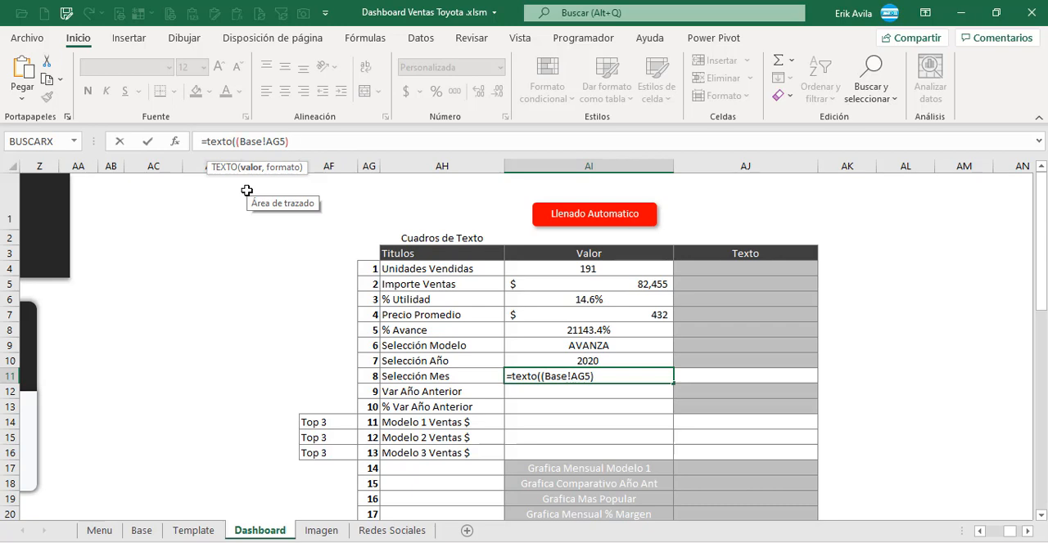
type(",\"mmmm")
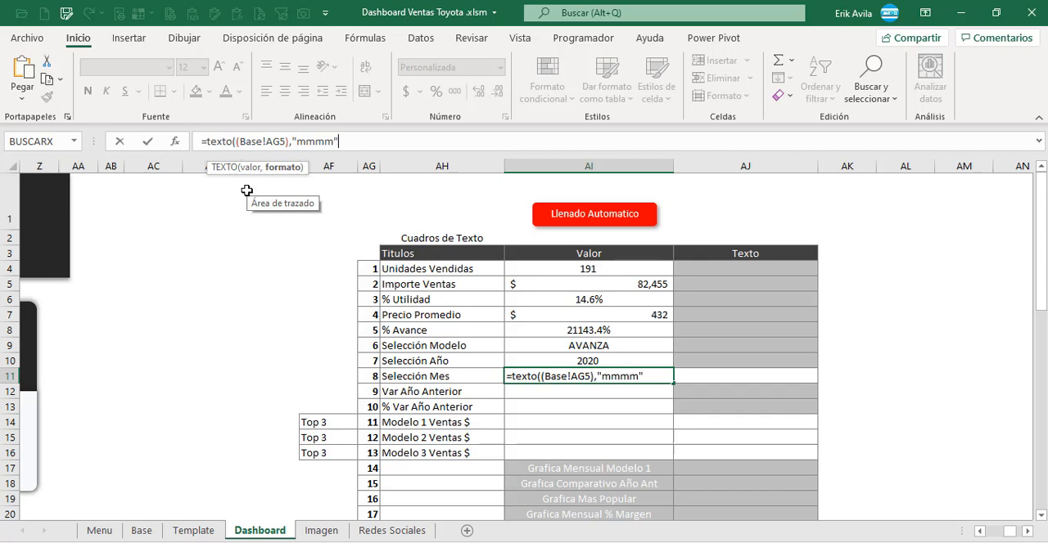
type("\")")
key("Return")
key("Up")
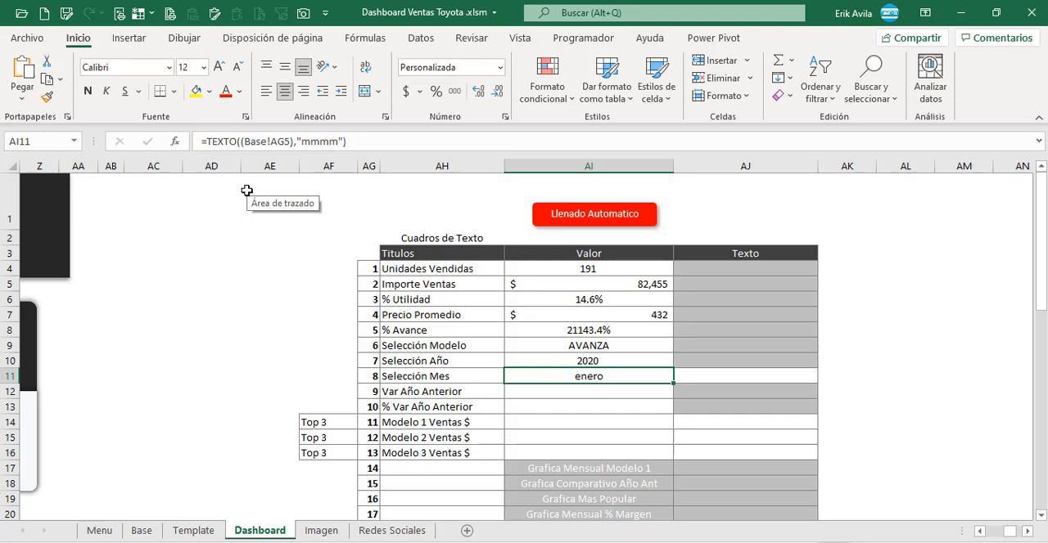
Step: Examine the sales subtitle with month and year under the DASHBOARD heading
key("Right")
key("Left")
key("Right")
key("Left")
key("Right")
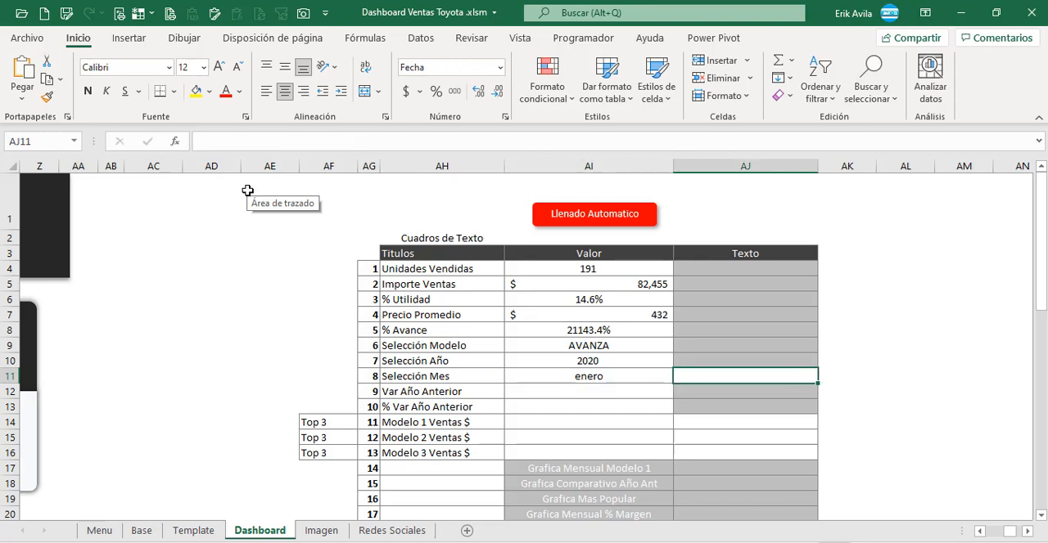
left_click(980, 532)
left_click(980, 532)
left_click_drag(984, 532, 986, 534)
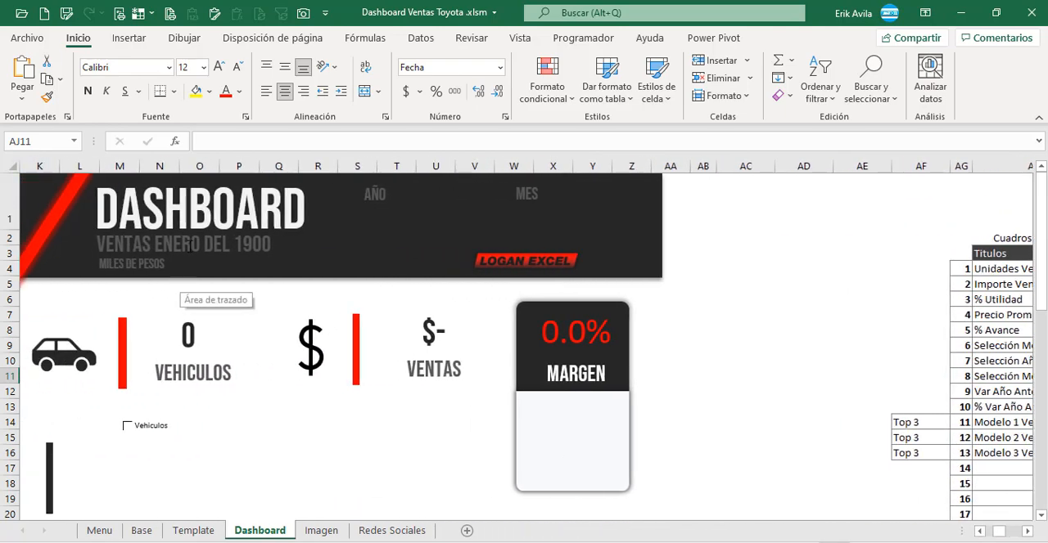
left_click(192, 244)
left_click(861, 331)
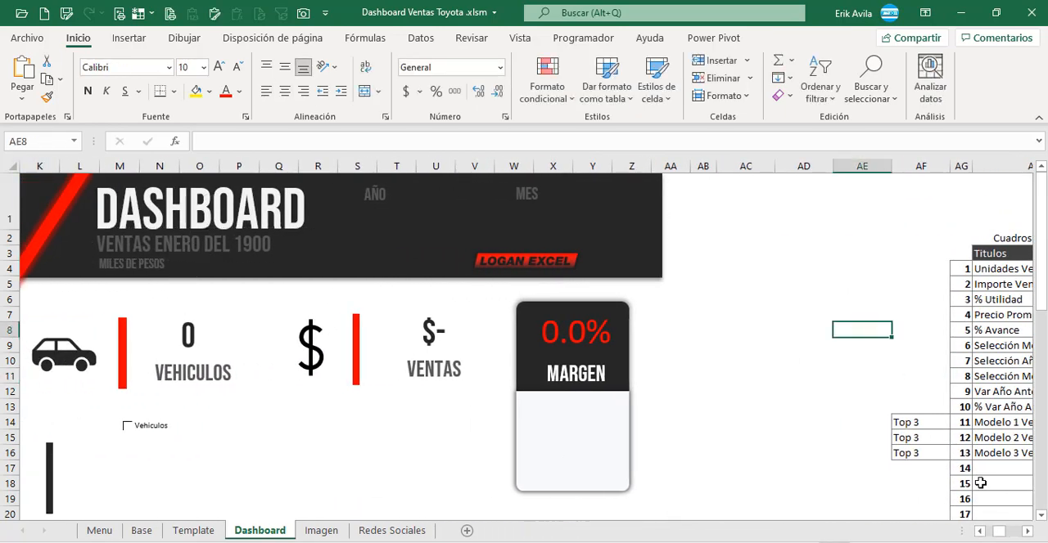
left_click_drag(1029, 532, 1032, 534)
Step: Compose the Selección Mes text in AJ11 from the month and year with ="VENTAS "&AI11&" DEL "&AI10
left_click(739, 378)
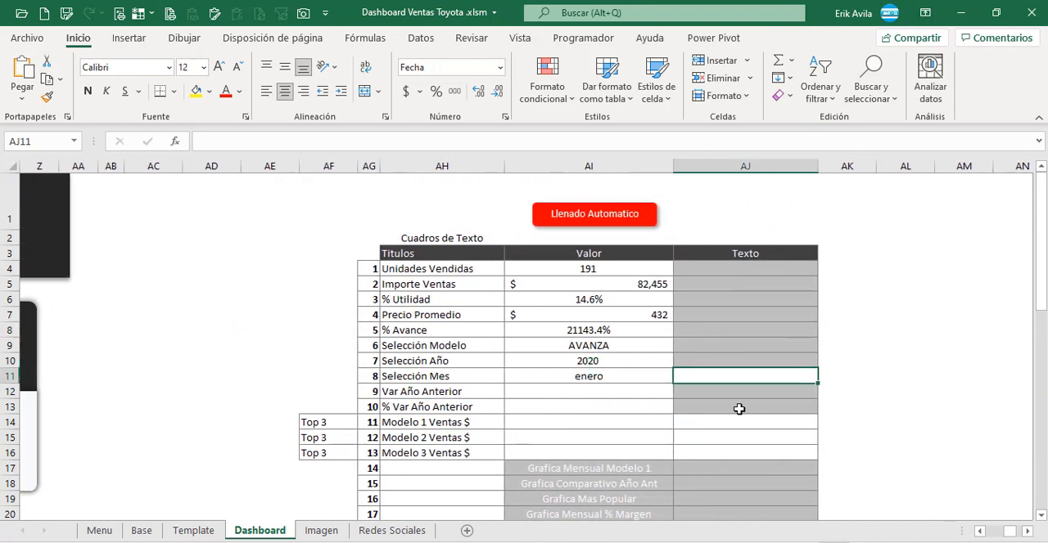
type("=")
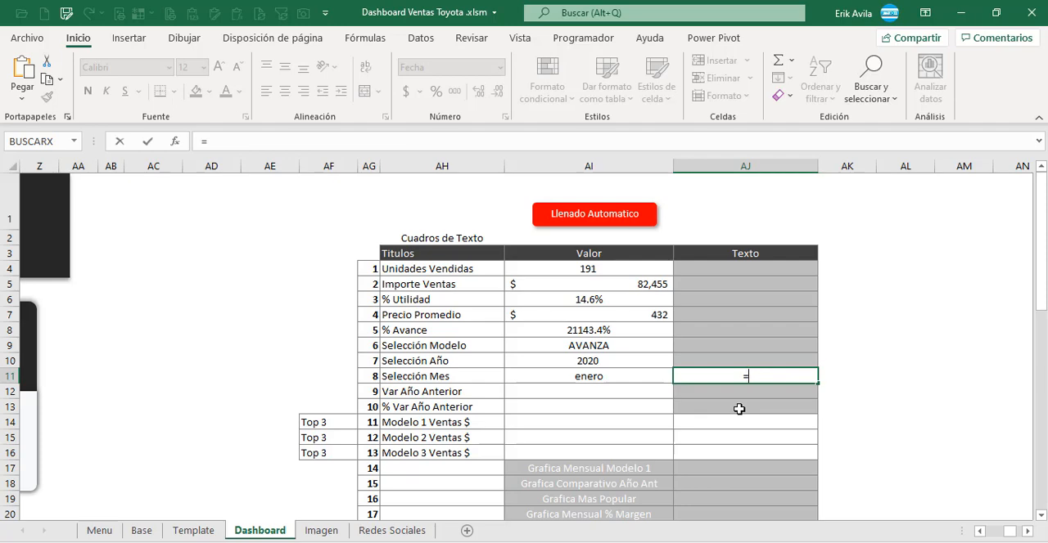
key("Escape")
type("=\"VENT")
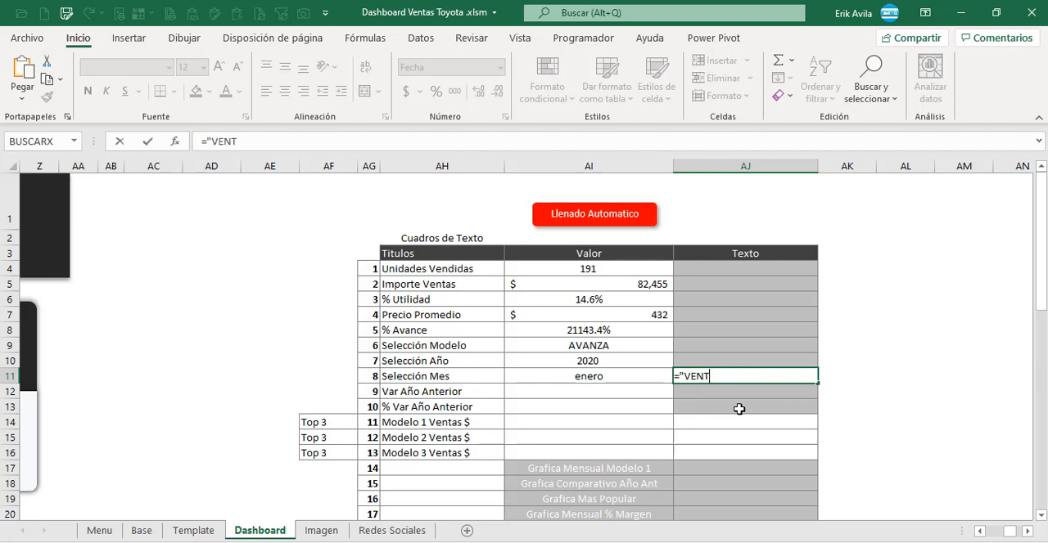
type("AS \"&")
left_click(630, 376)
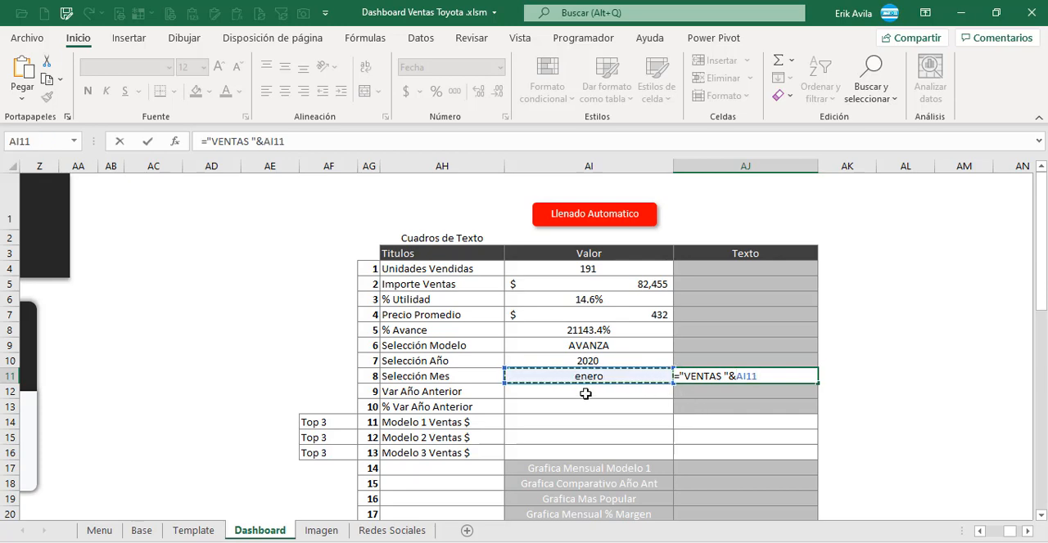
type("&")
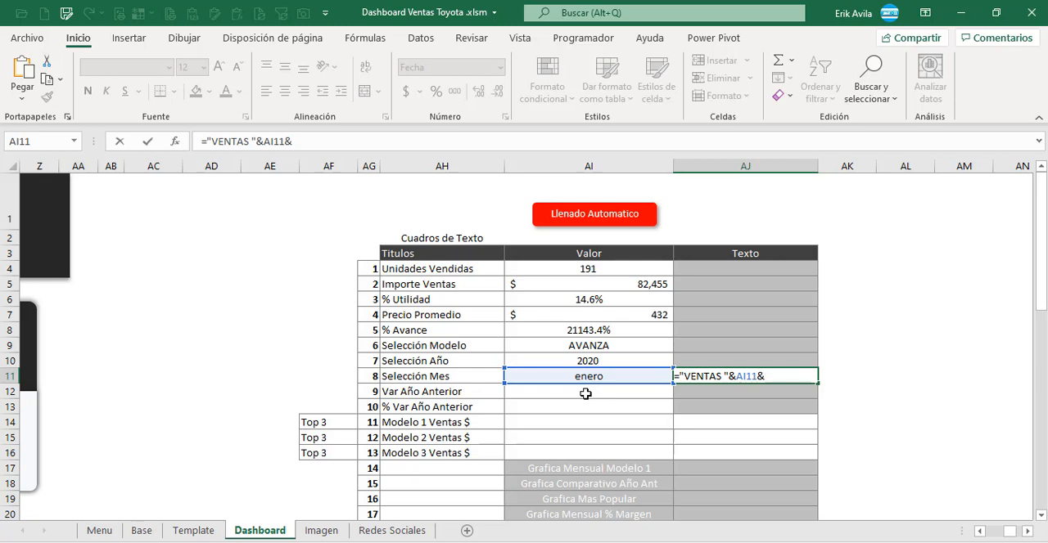
type("\" DEL \"&")
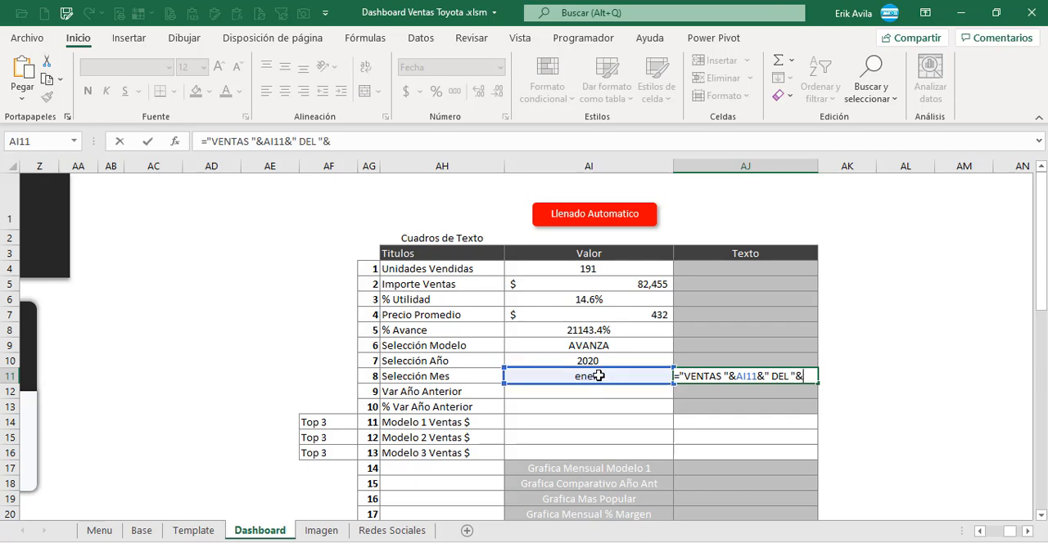
left_click(604, 363)
key("Return")
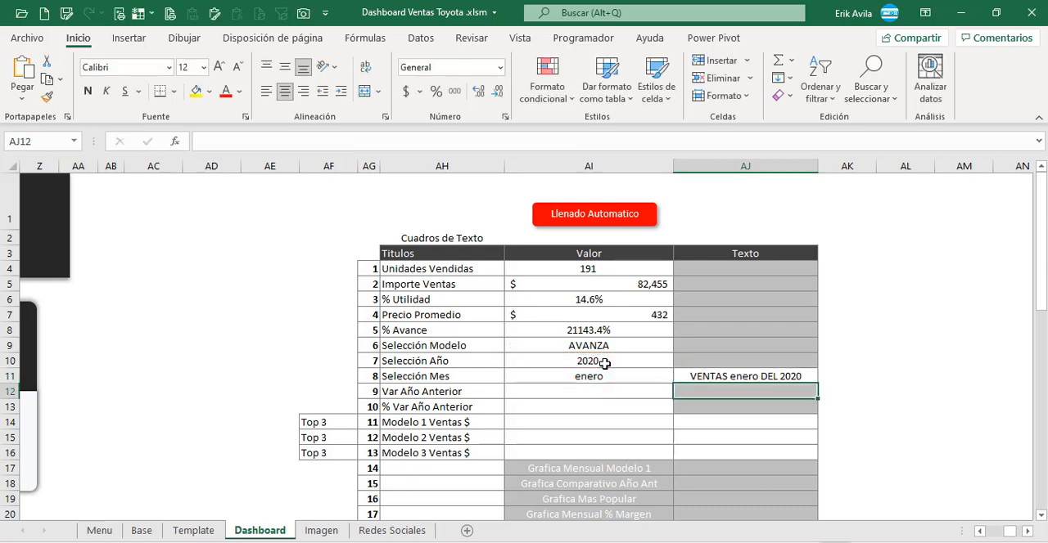
Step: Convert the month in the AJ11 text to uppercase by changing the formula to ="VENTAS "&MAYUSC(AI11)&" DEL "&AI10
key("Up")
key("Down")
key("Up")
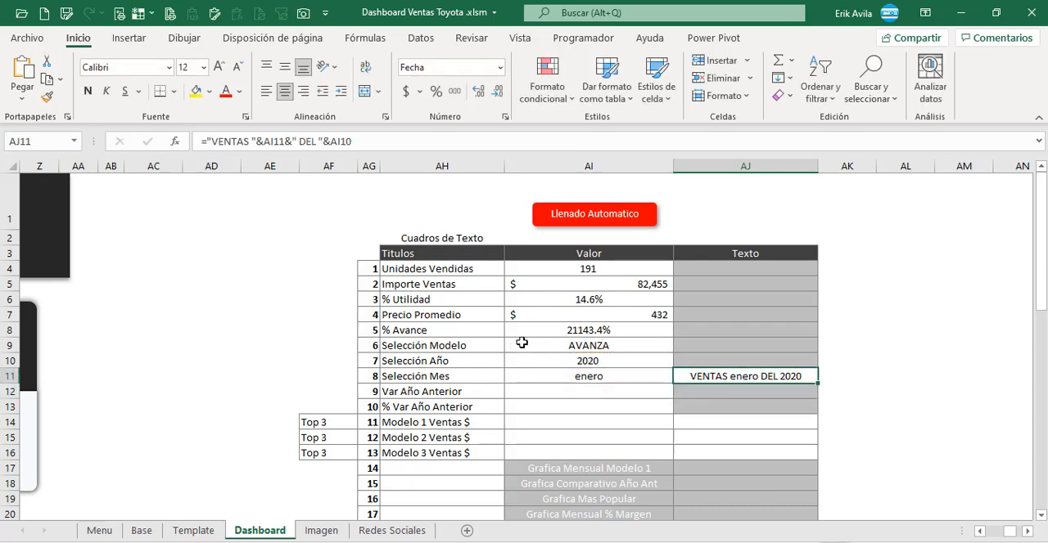
left_click(264, 145)
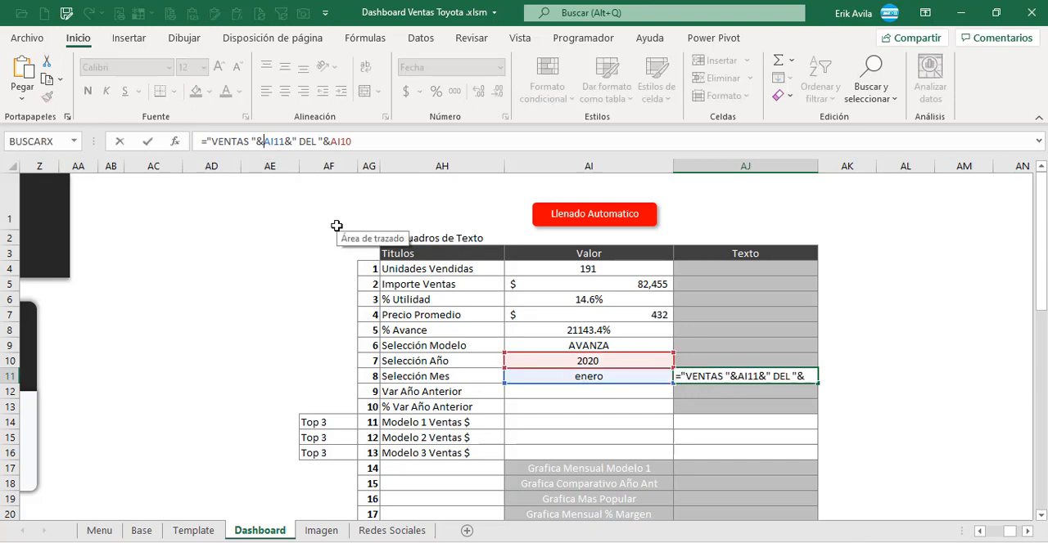
key("Escape")
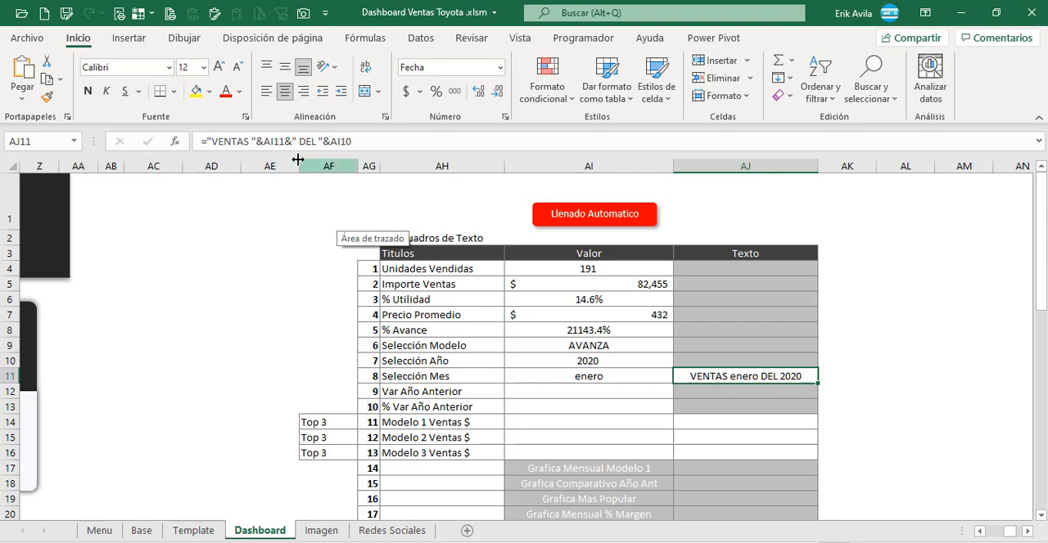
left_click(268, 141)
type("MAY")
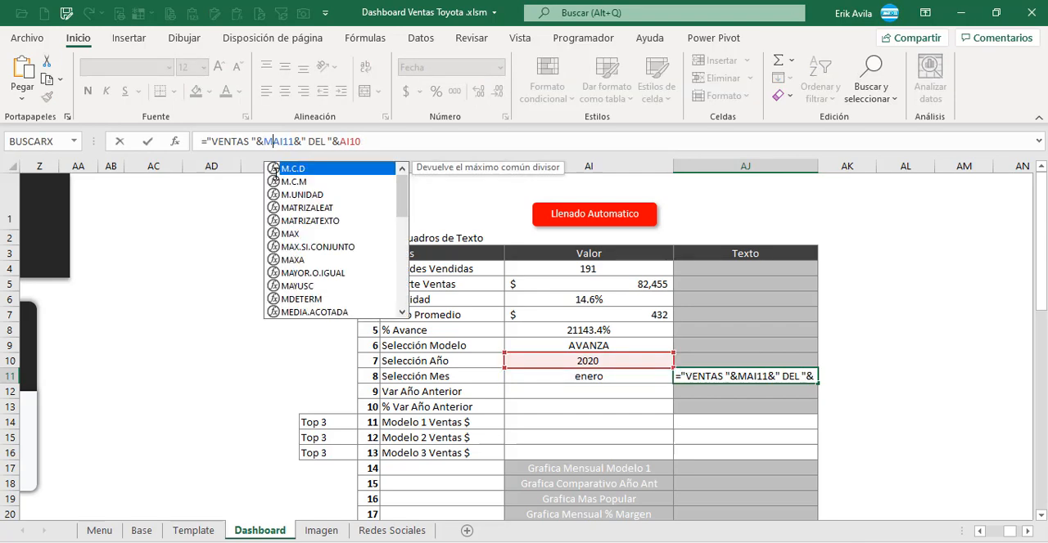
left_click(297, 183)
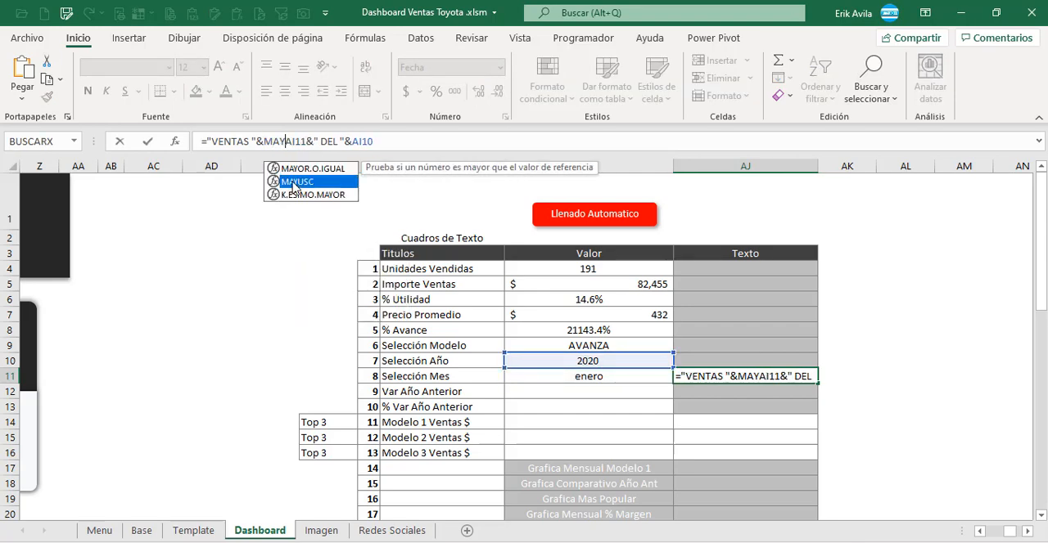
double_click(298, 181)
left_click(328, 142)
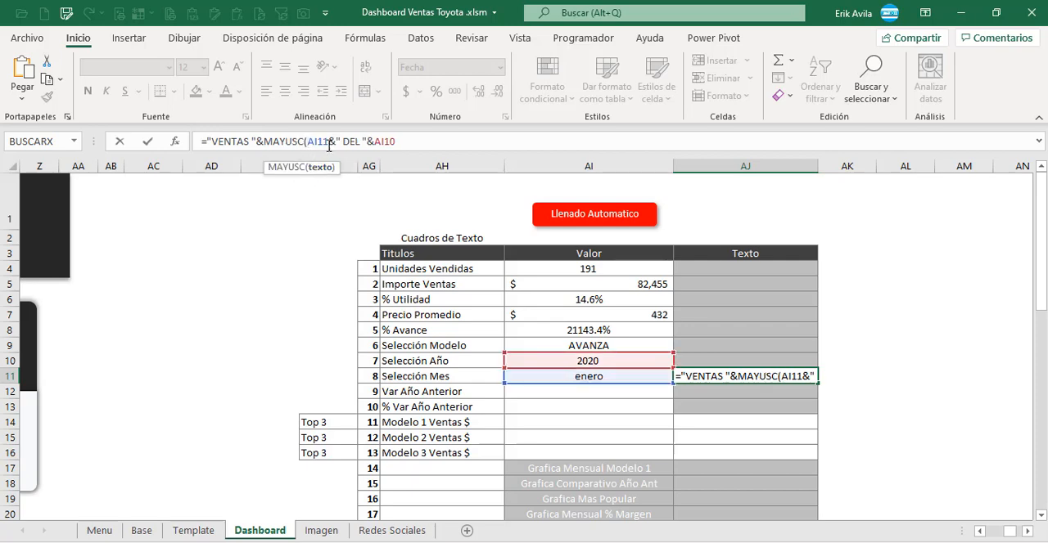
type(")")
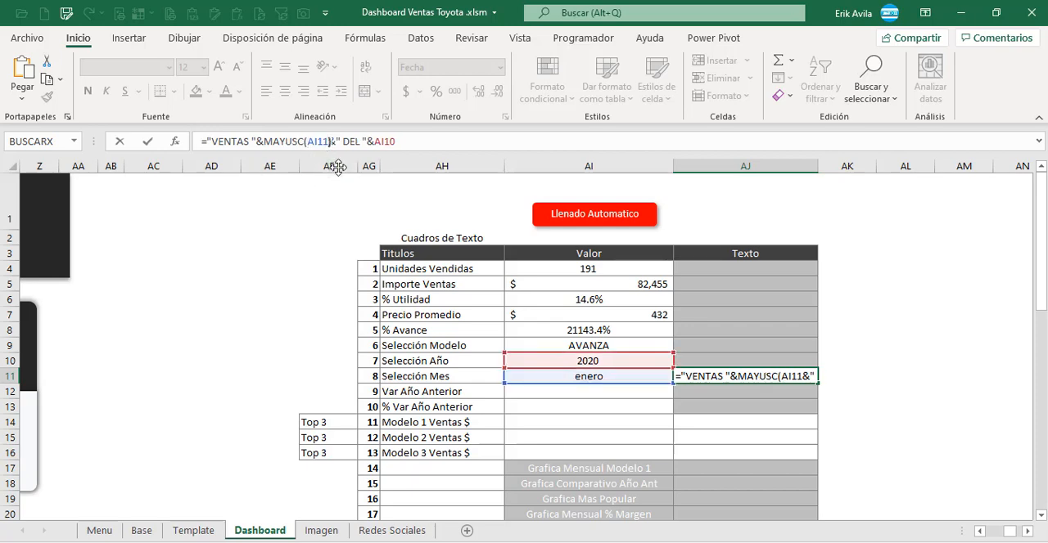
key("Return")
key("Up")
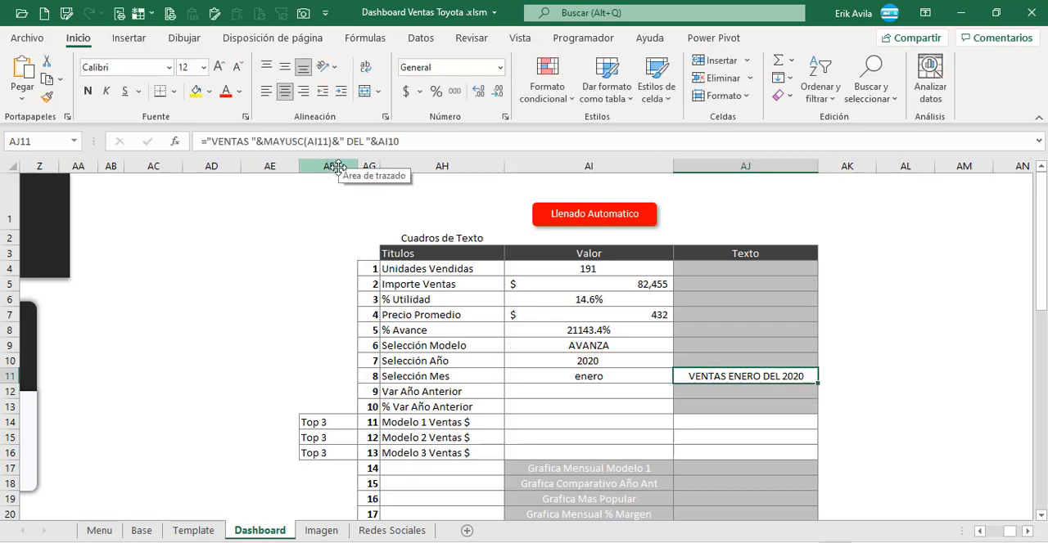
Step: Review the Selección Mes value formula and the Var Año Anterior and Top 3 rows of the Cuadros de Texto table
key("Down")
key("Up")
key("Left")
key("Right")
key("Left")
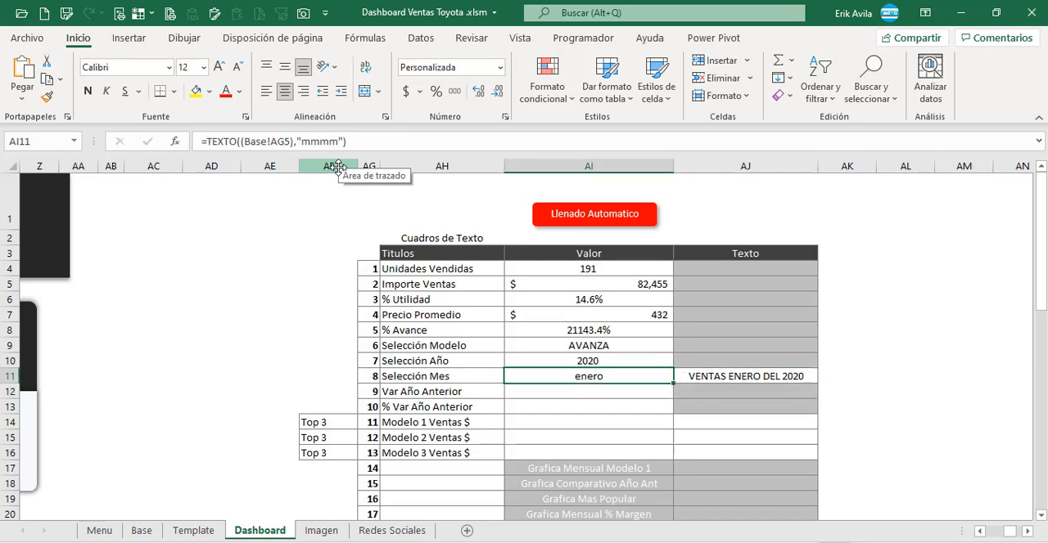
key("Down")
key("Left")
key("Right")
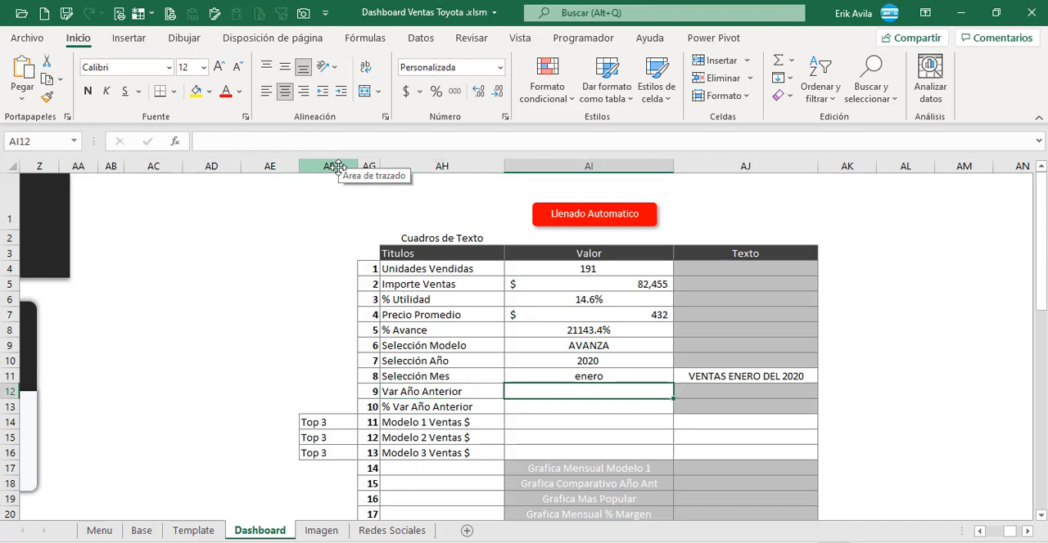
key("Left")
key("Right")
key("Left")
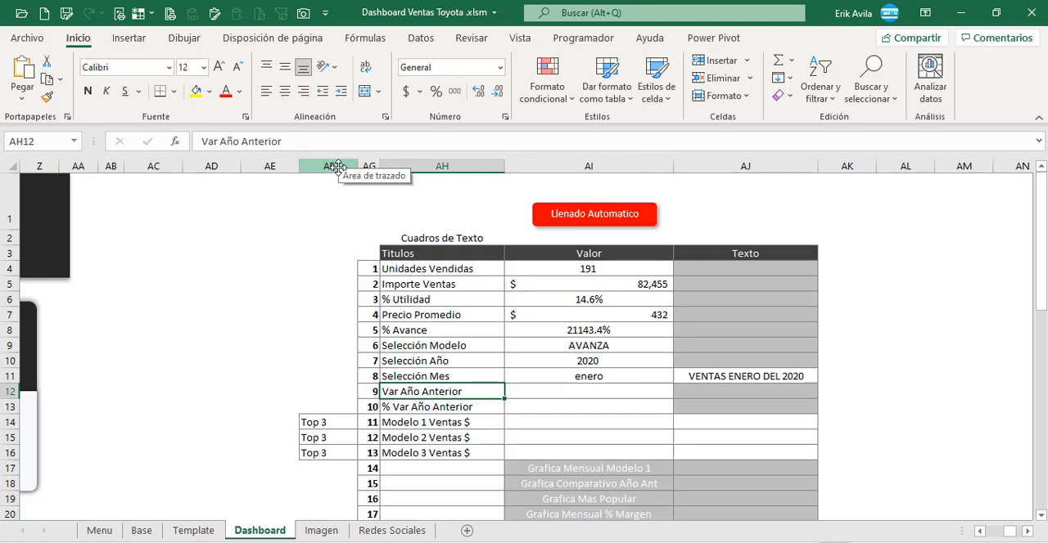
key("Right")
key("Down")
key("Down")
key("Down")
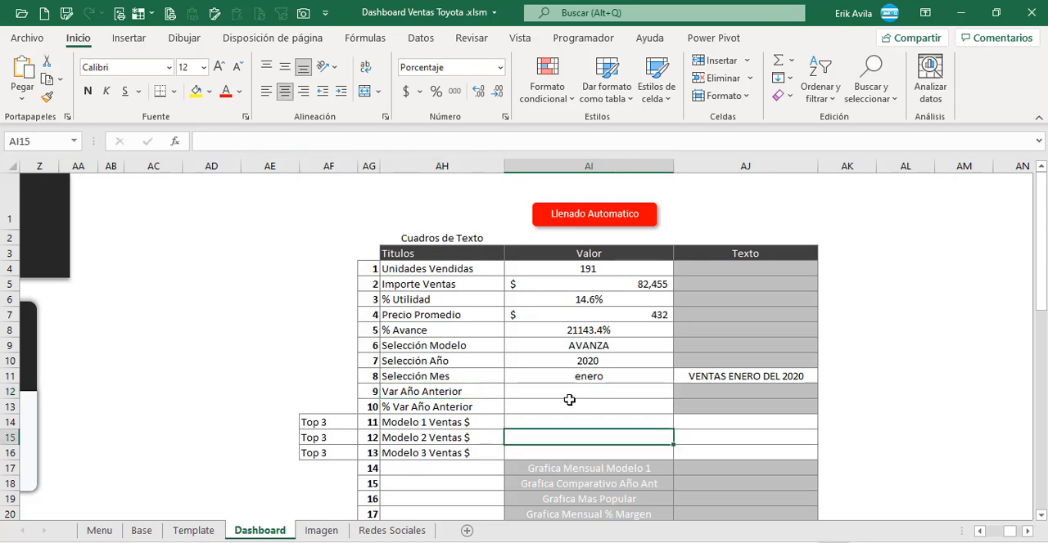
key("Up")
key("Up")
key("Up")
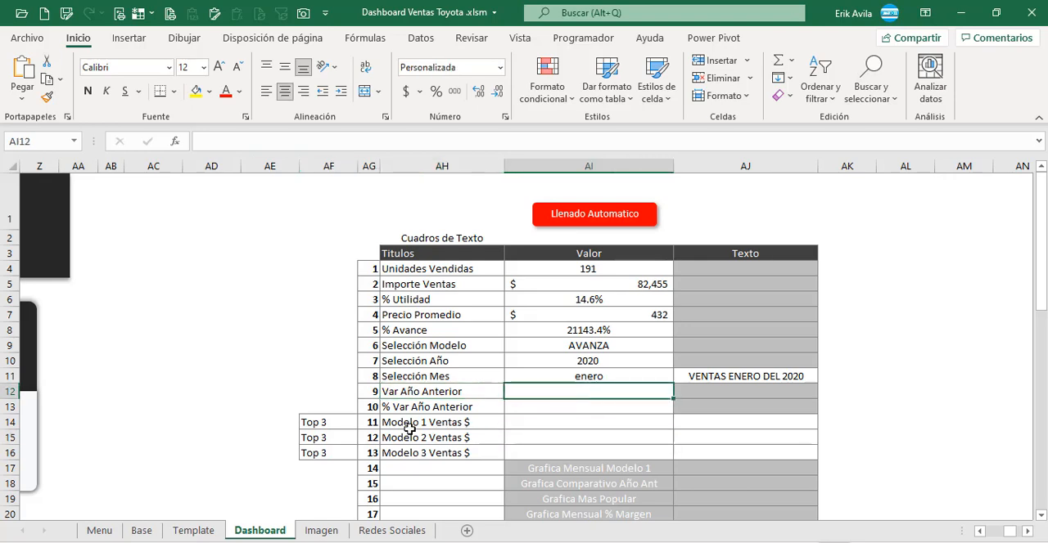
Step: Examine the VS Año Ant section on the Base sheet, including the year cells of its Año and Ventas table
left_click(142, 531)
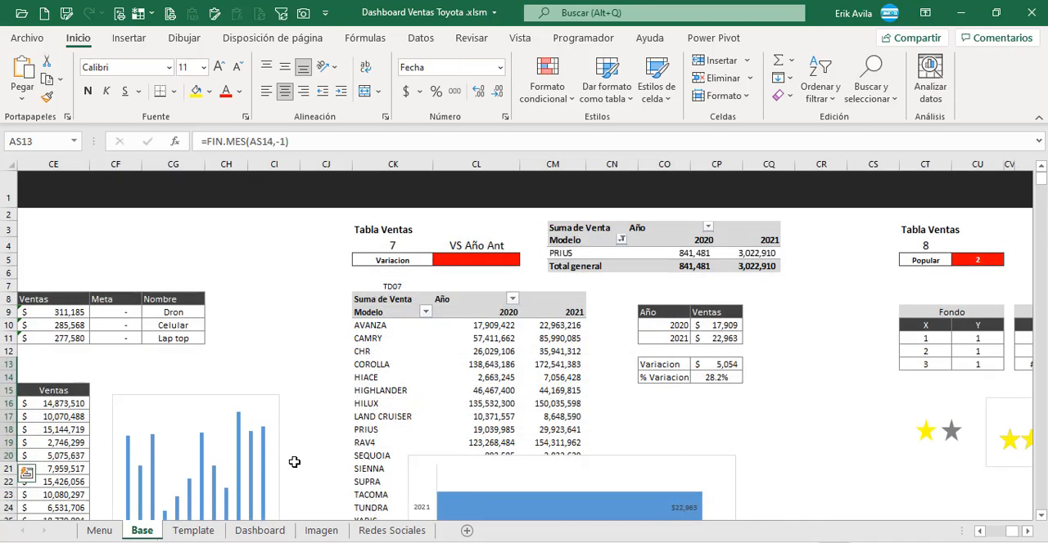
left_click(717, 417)
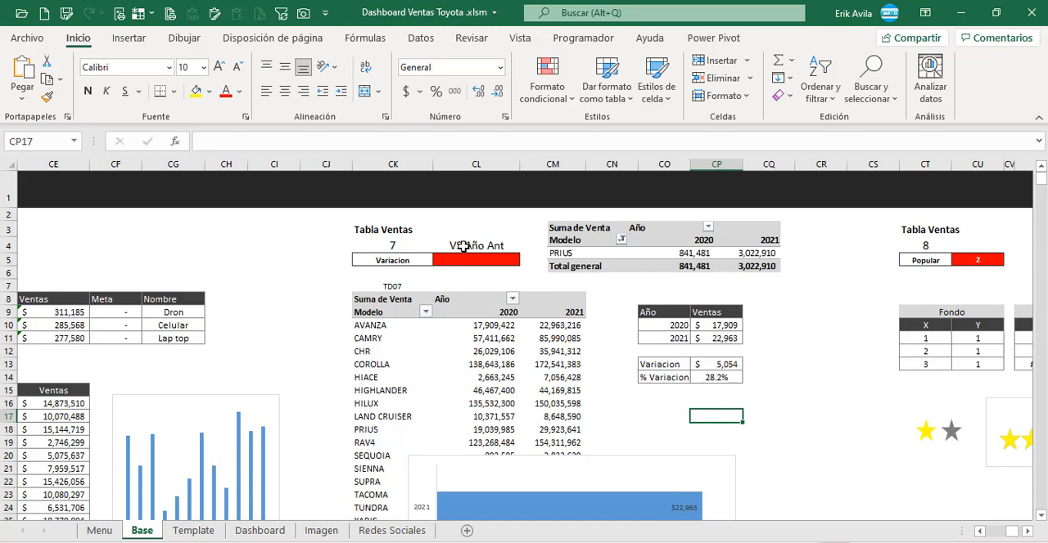
left_click(458, 247)
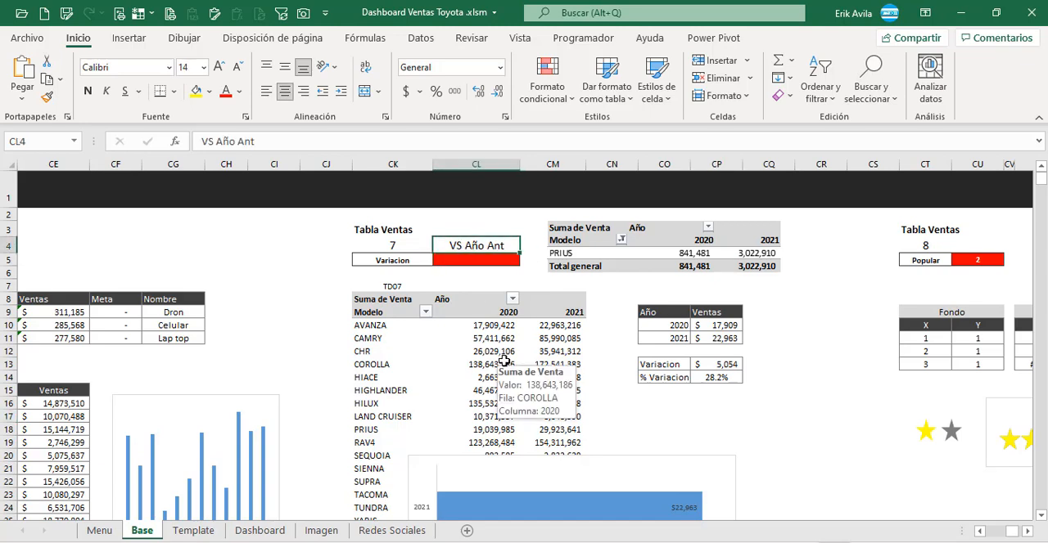
left_click(659, 327)
left_click(712, 328)
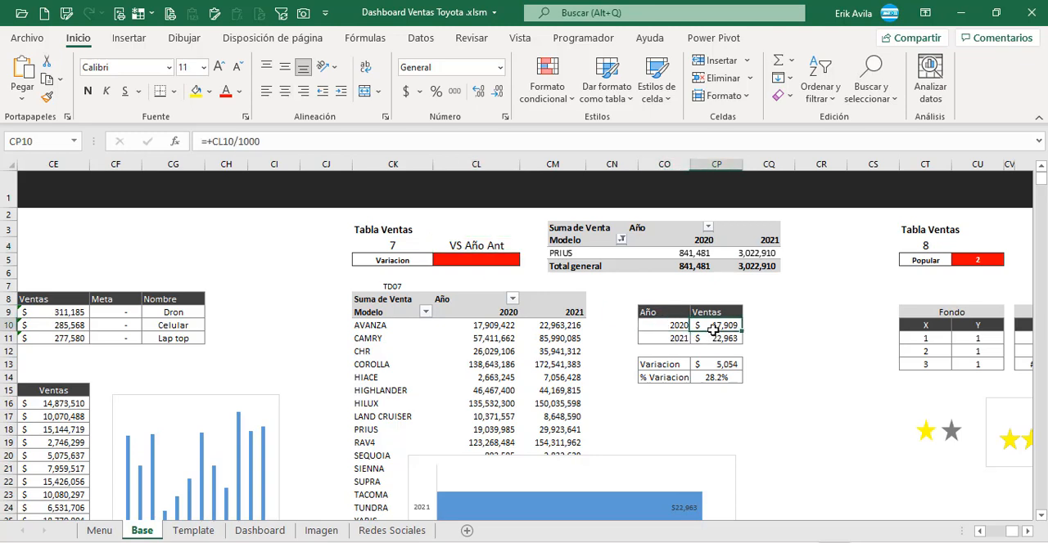
left_click(680, 326)
key("F2")
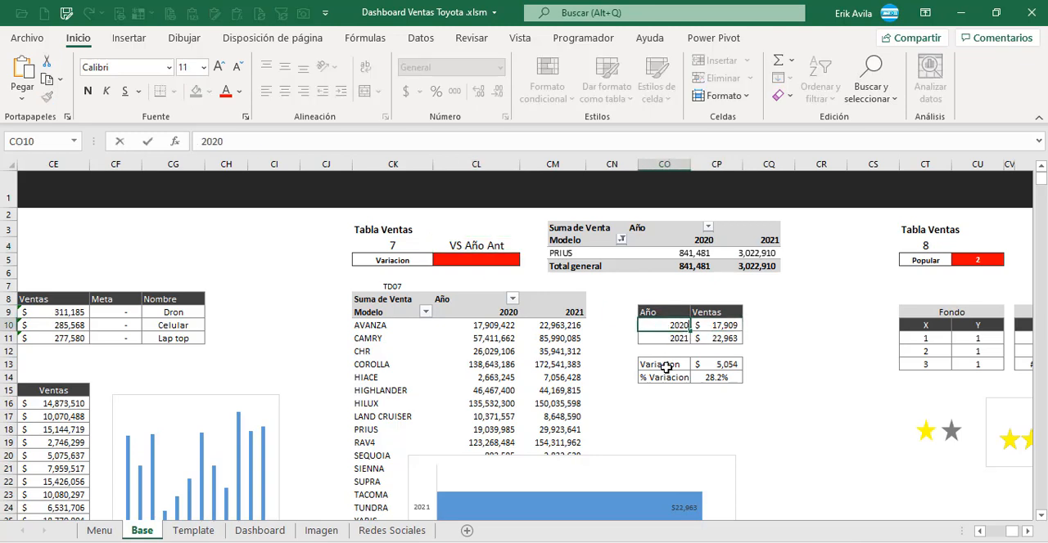
key("Escape")
left_click(669, 338)
left_click(668, 323)
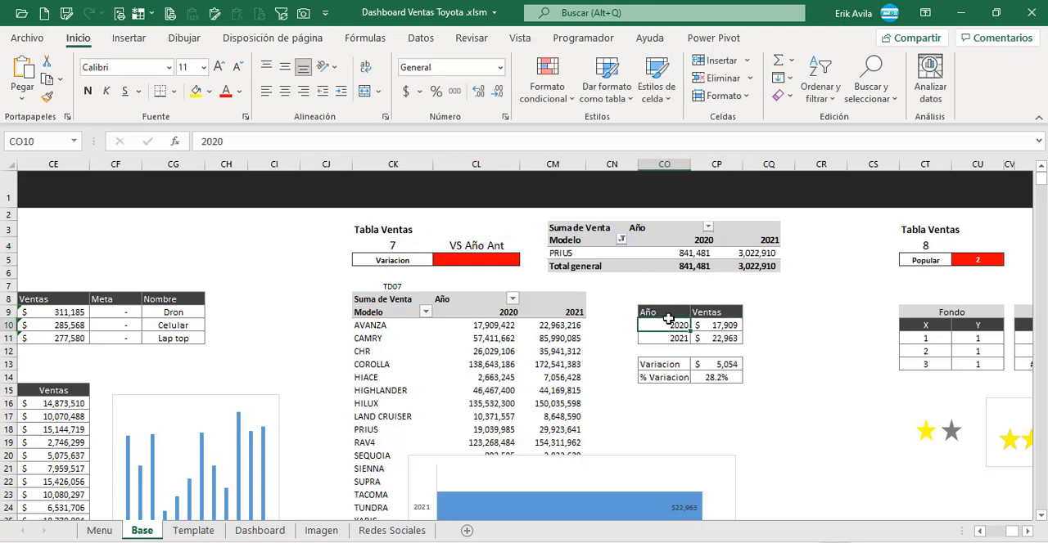
left_click(668, 337)
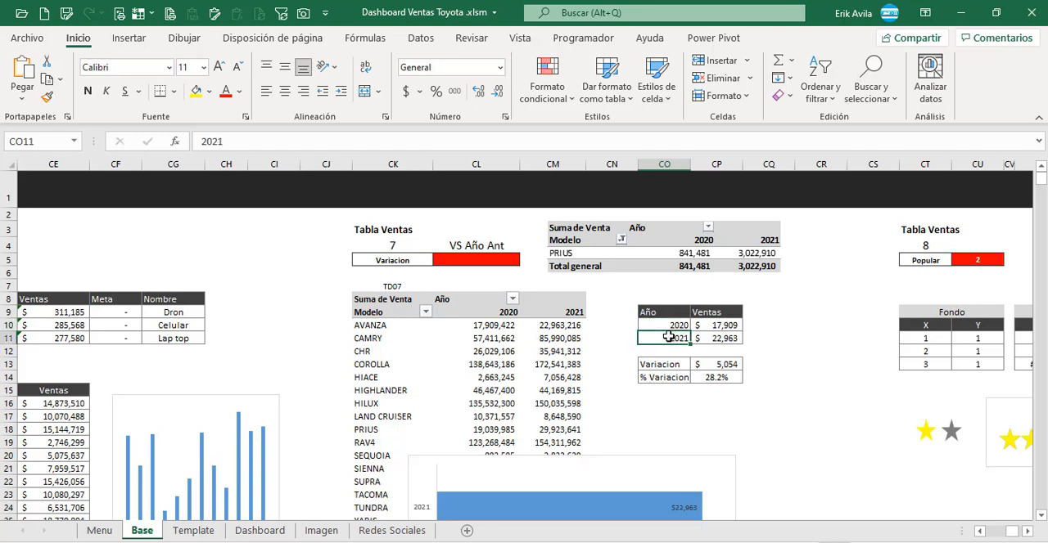
Step: Inspect the Ventas formulas for 2020 and 2021 in CP10 and CP11 and the pivot table cells they reference
left_click(720, 326)
key("F2")
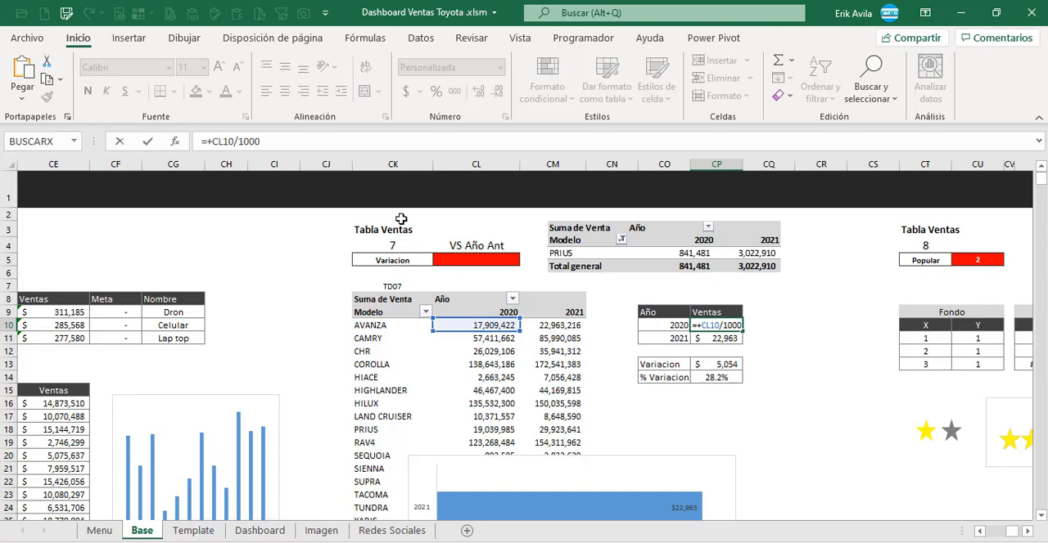
key("ctrl+Return")
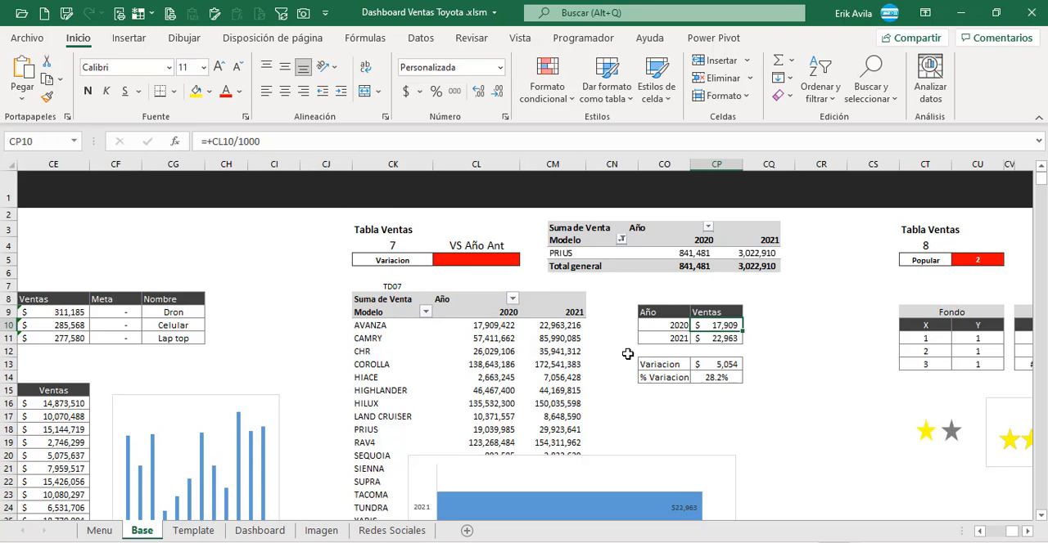
key("F2")
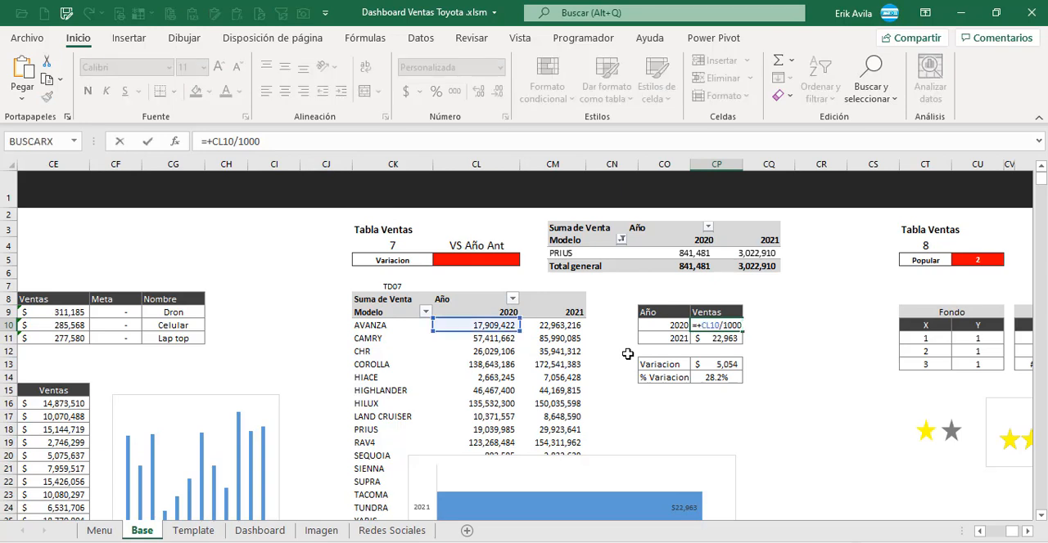
key("ctrl+Return")
left_click(735, 339)
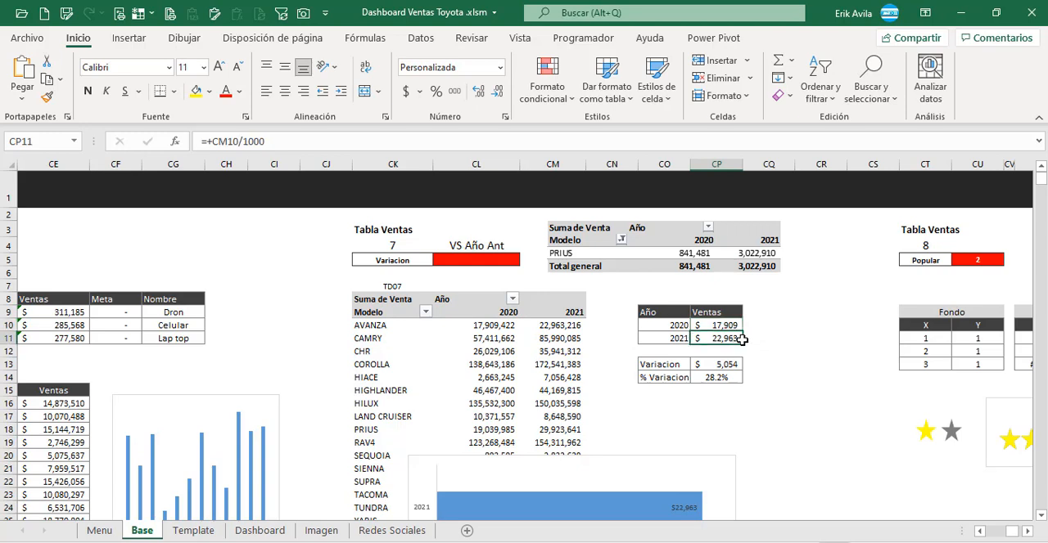
key("F2")
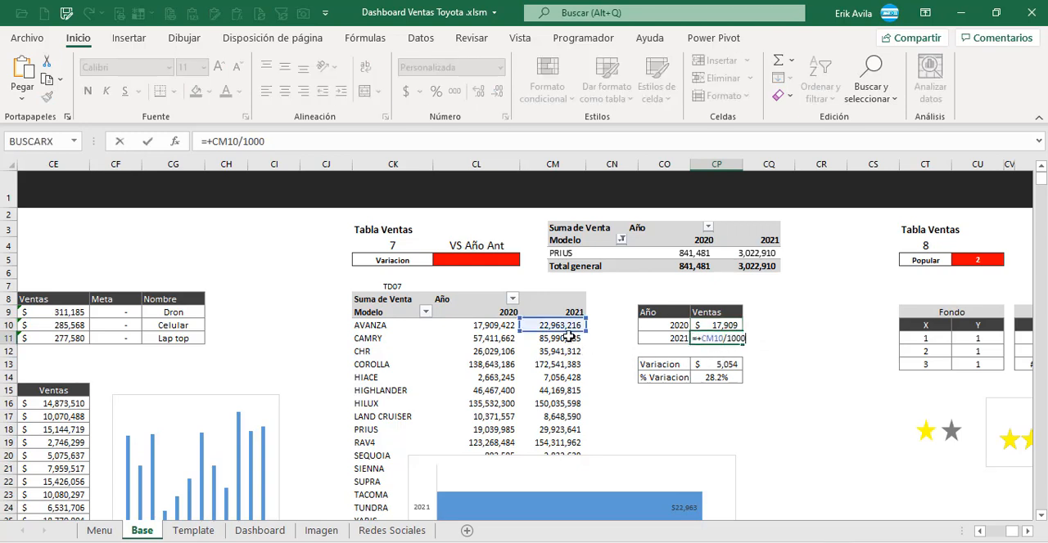
key("ctrl+Return")
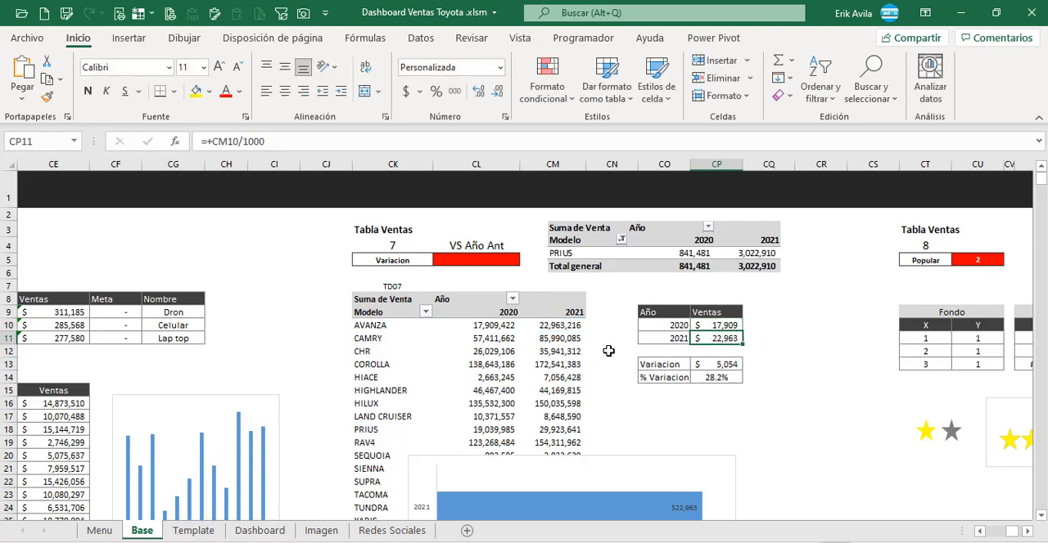
Step: Inspect the Variacion and % Variacion formulas in CP13 and CP14 and the cells they reference
left_click(707, 365)
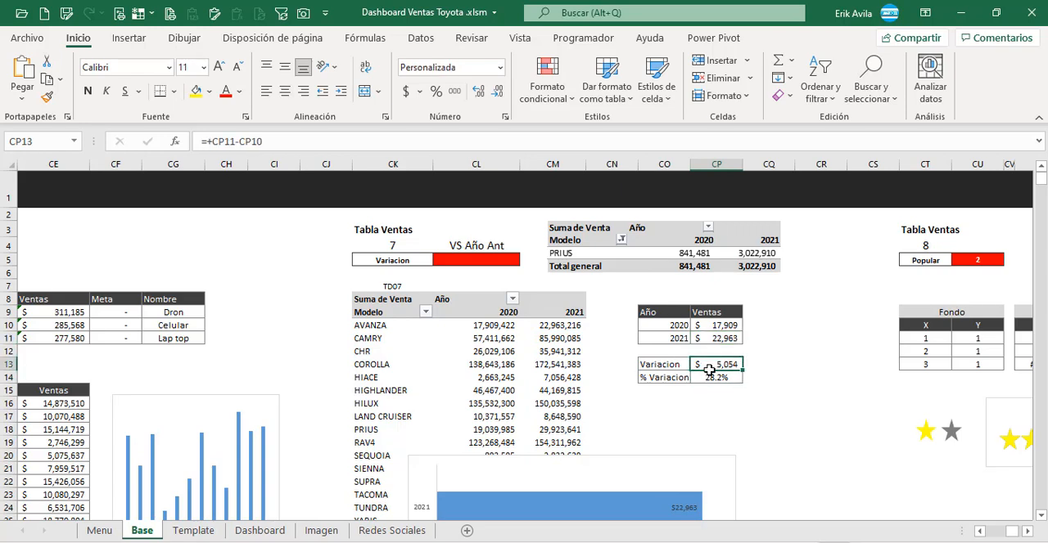
key("F2")
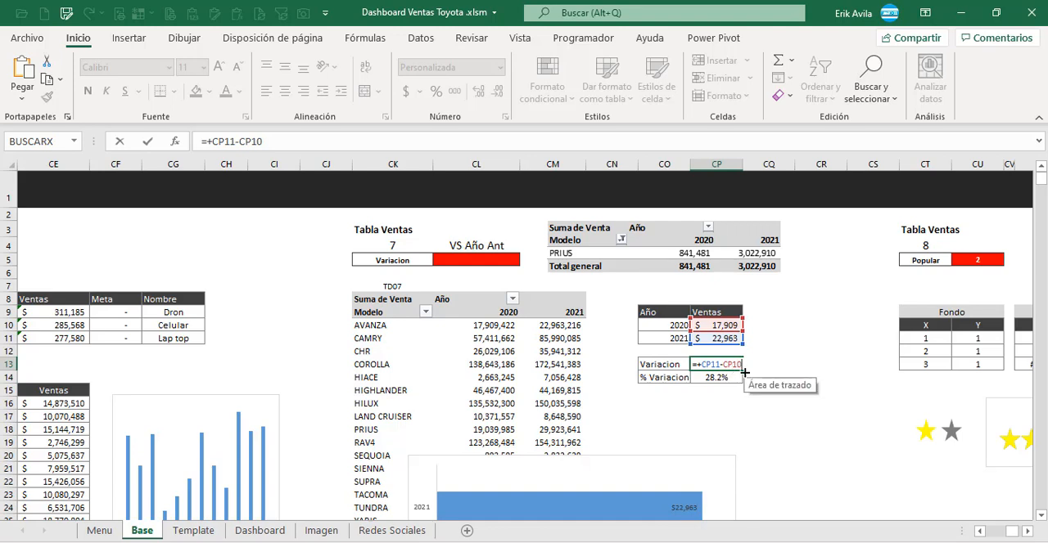
key("Return")
left_click(731, 378)
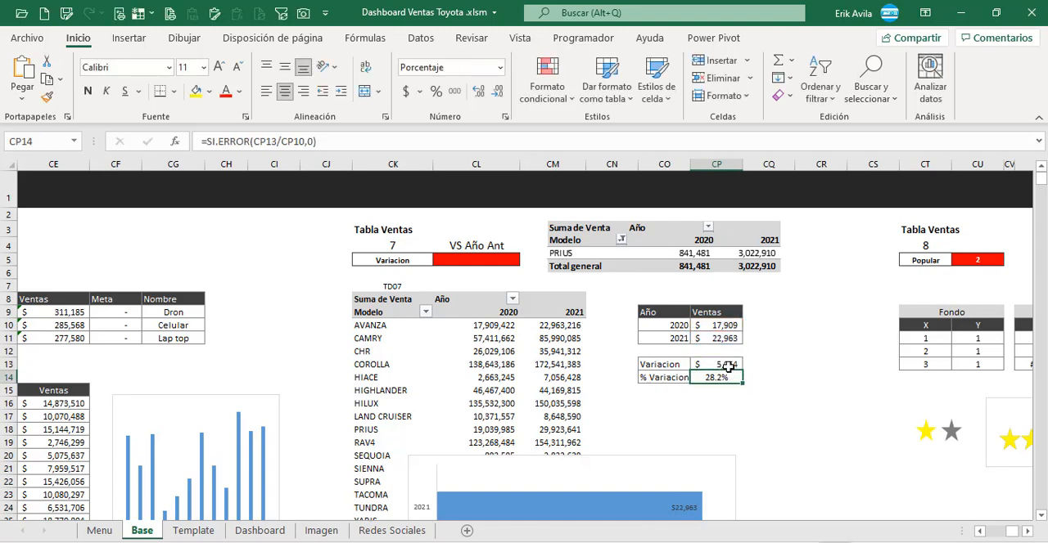
left_click(730, 367)
left_click(723, 379)
double_click(723, 379)
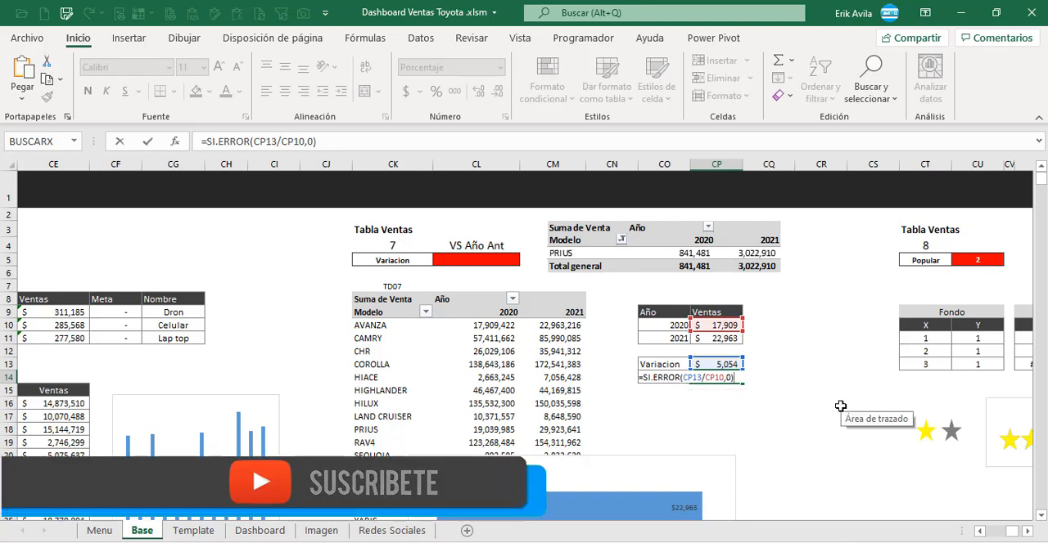
key("ctrl+Return")
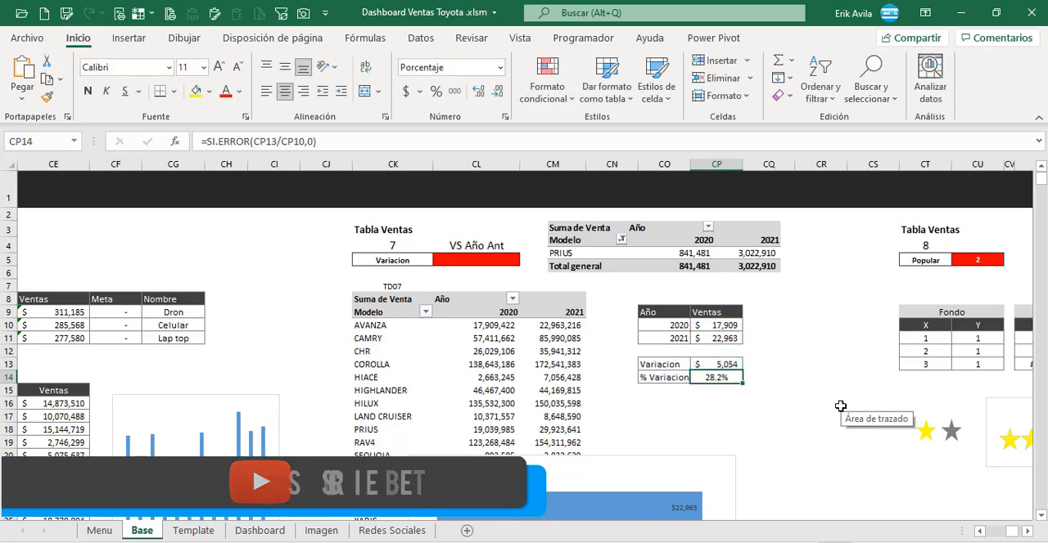
key("Down")
key("Up")
key("Up")
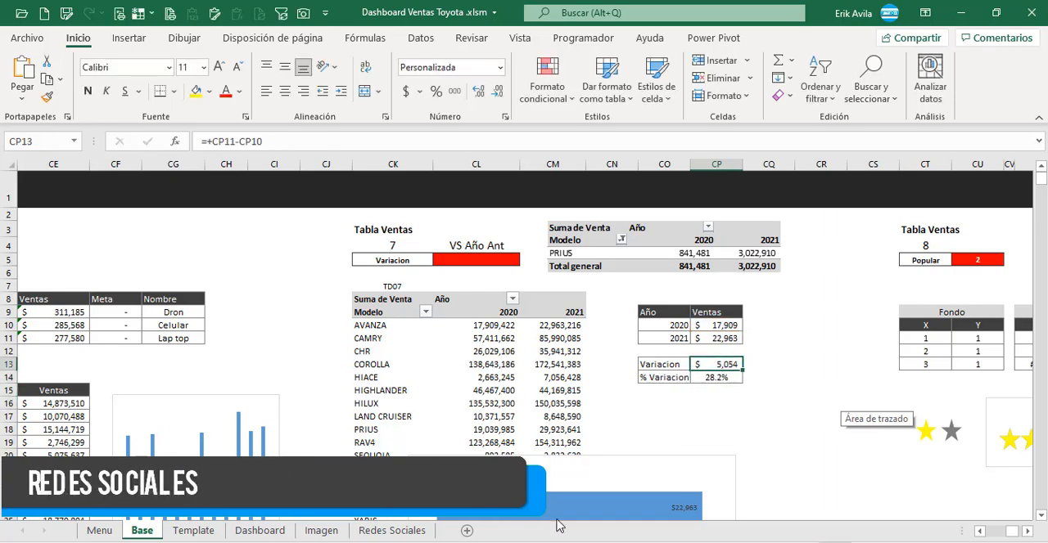
Step: Link the Var Año Anterior value in AI12 of the Dashboard sheet to the Variacion amount in Base CP13
left_click(193, 530)
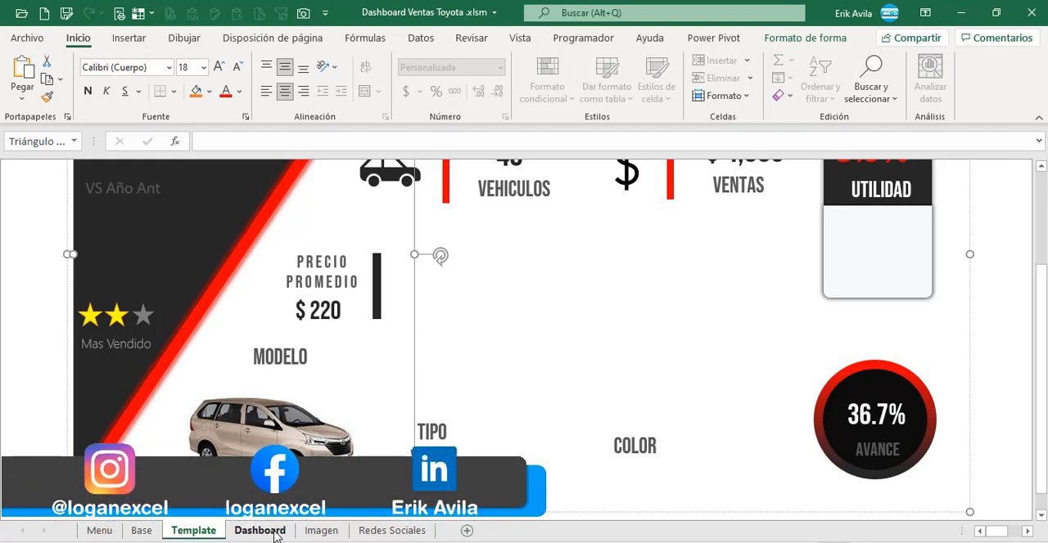
key("ctrl+Page_Down")
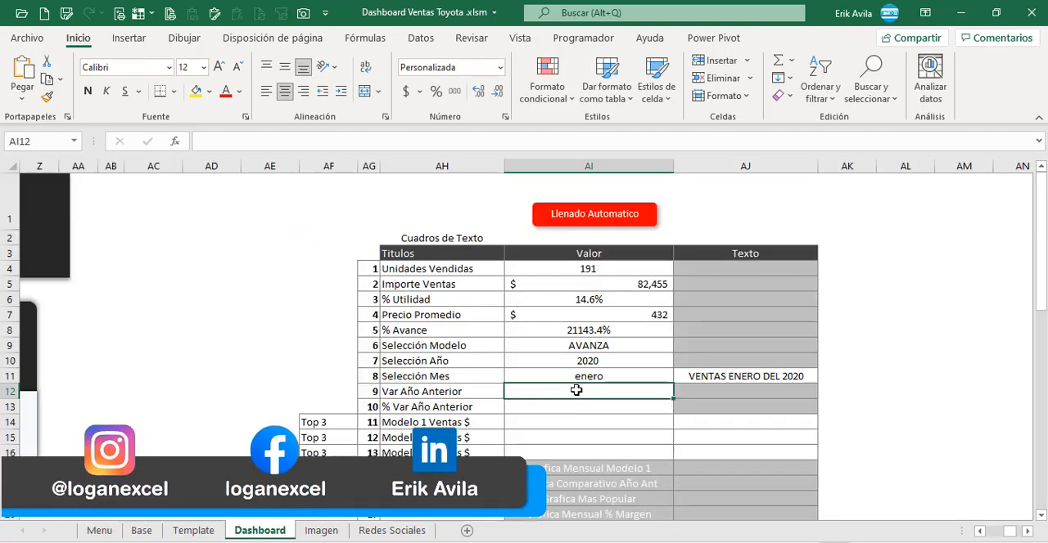
type("+")
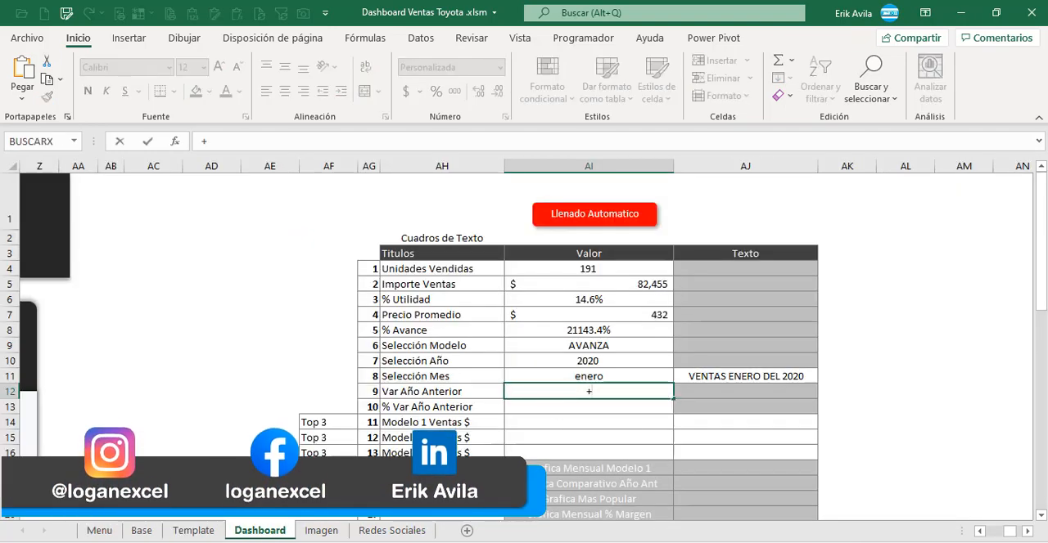
left_click(141, 530)
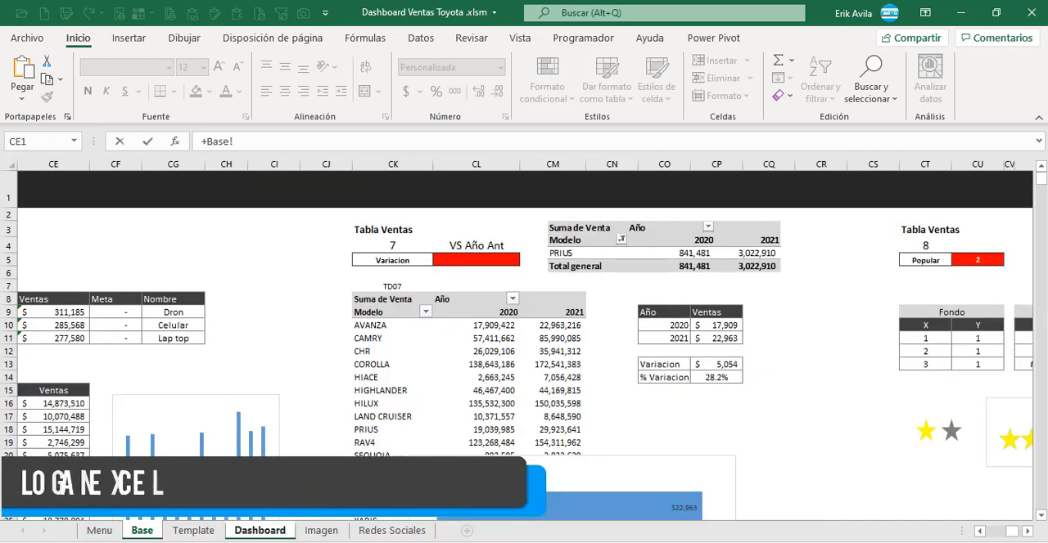
left_click(729, 365)
key("Return")
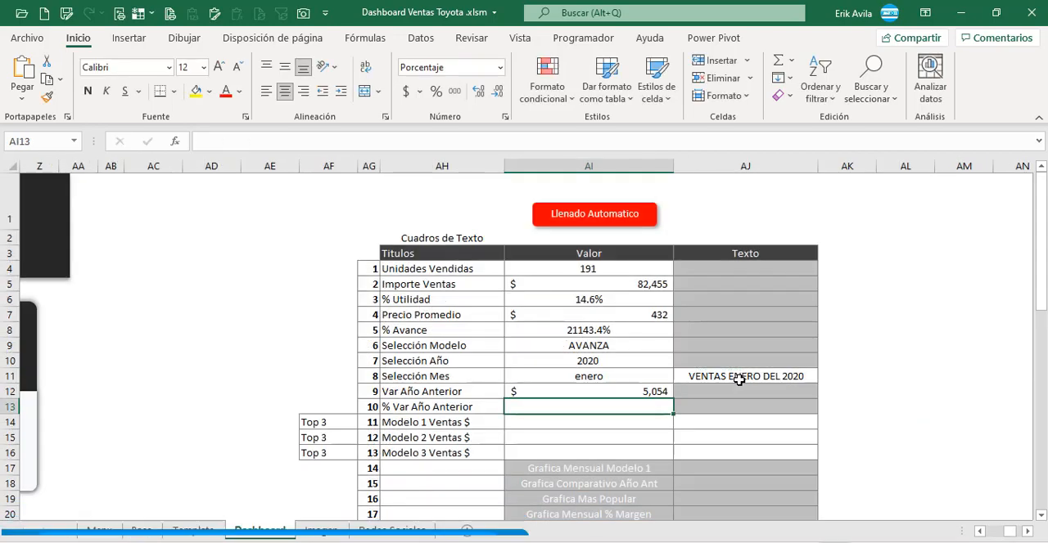
Step: Link the % Var Año Anterior value in AI13 to the % Variacion cell CP14 on the Base sheet
type("+")
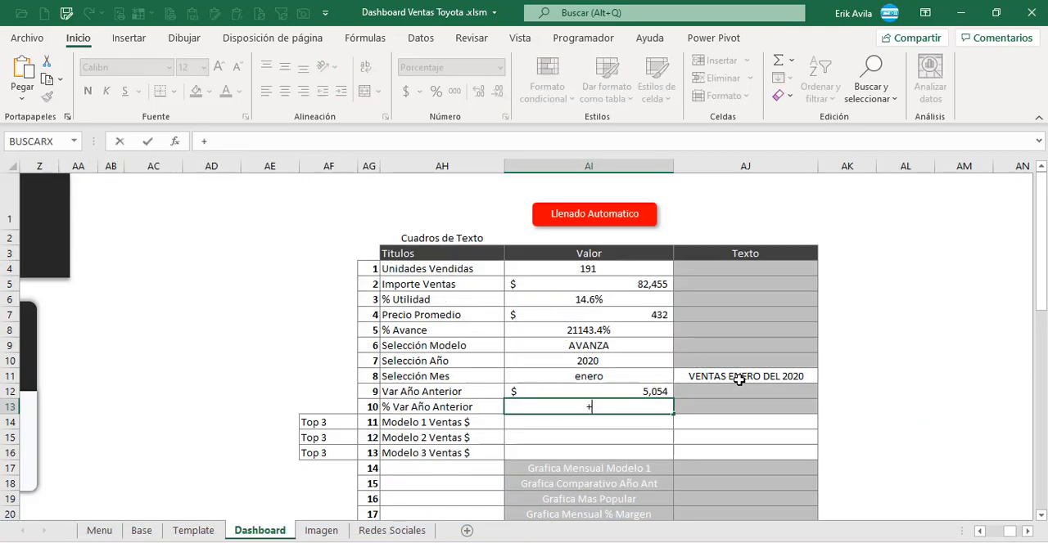
left_click(142, 530)
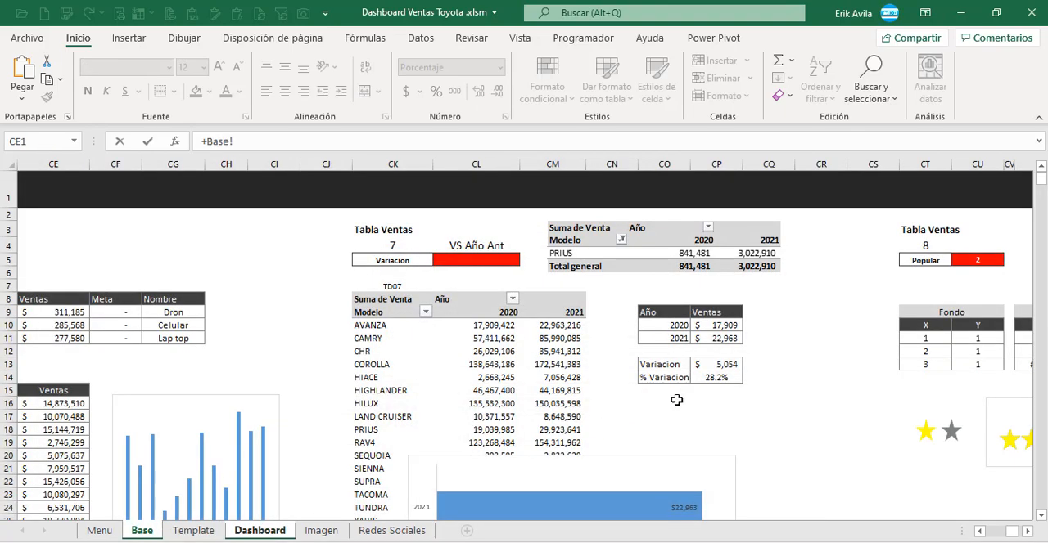
left_click(709, 377)
key("Return")
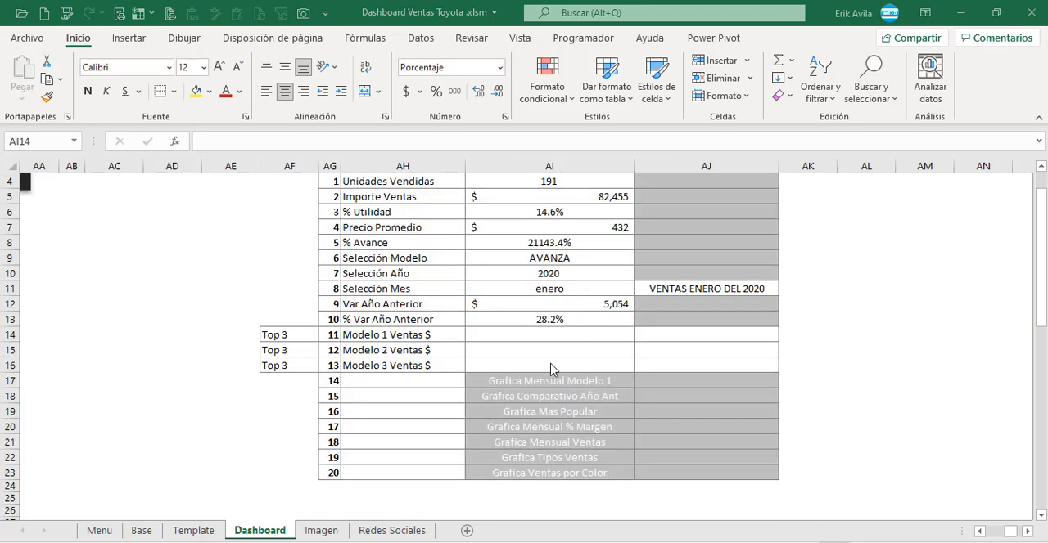
Step: Link the Modelo 1 Ventas $ value in AI14 to the first Producto of the Top 3 table, Base CD9
left_click(506, 342)
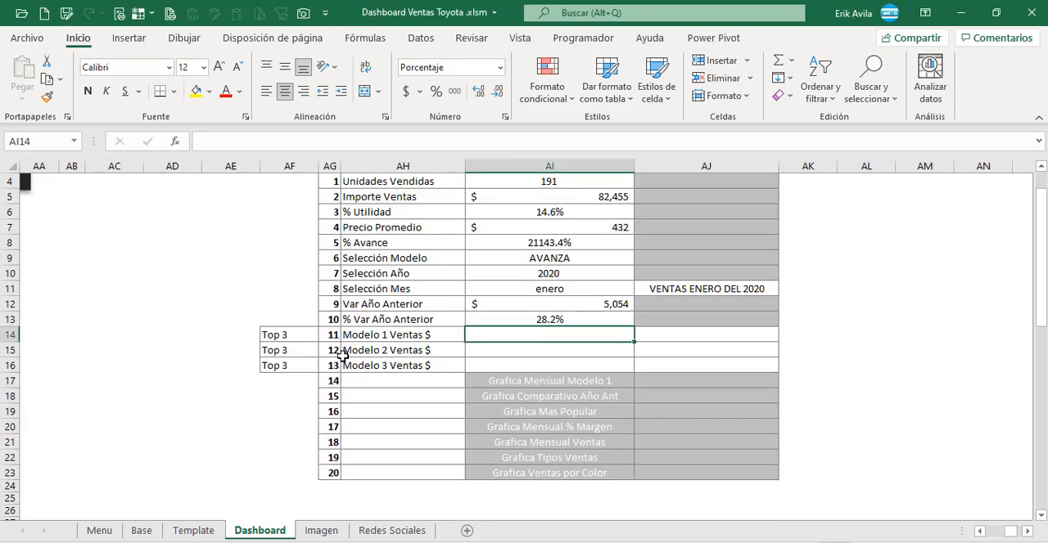
left_click(289, 335)
left_click(494, 342)
type("+")
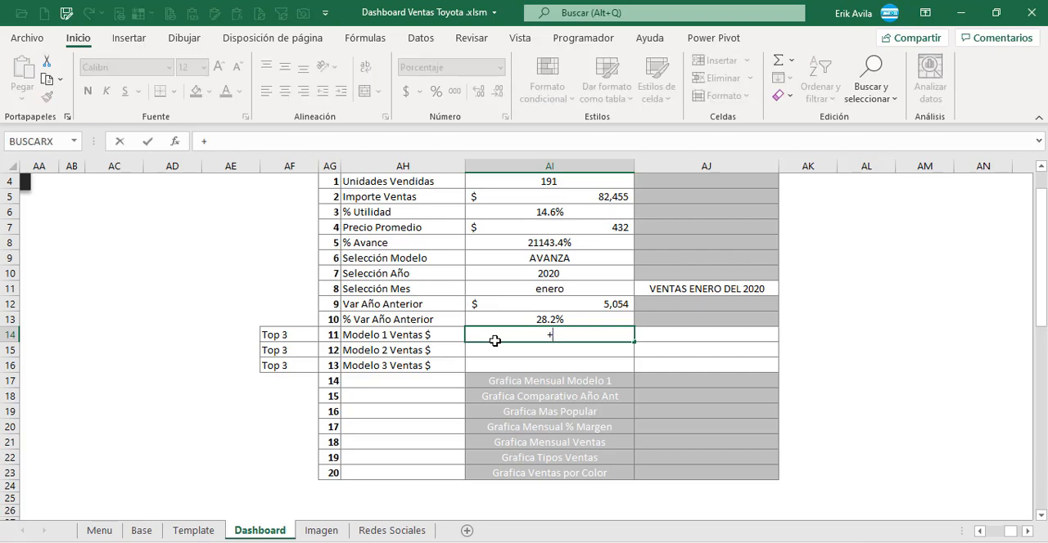
left_click(136, 533)
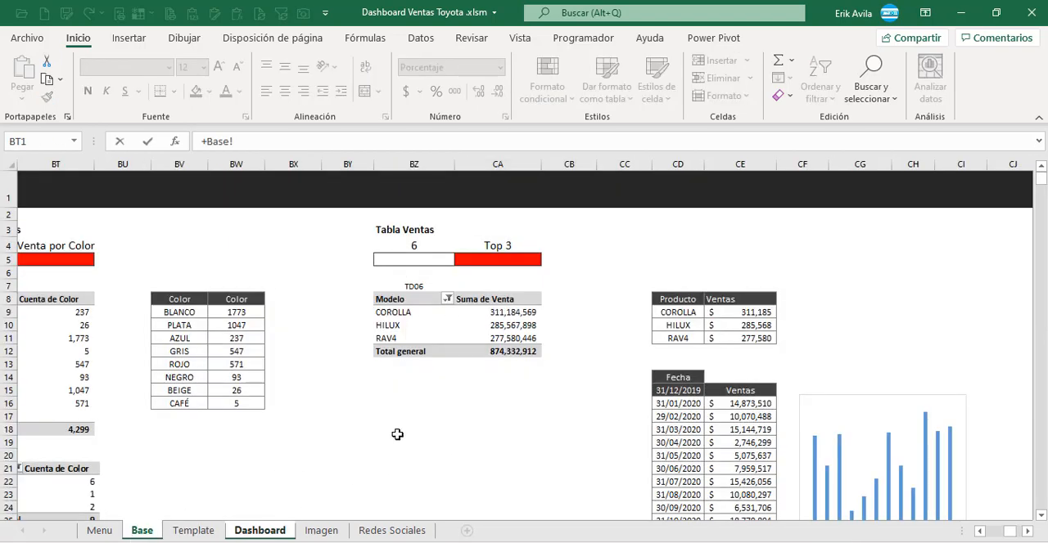
left_click(676, 313)
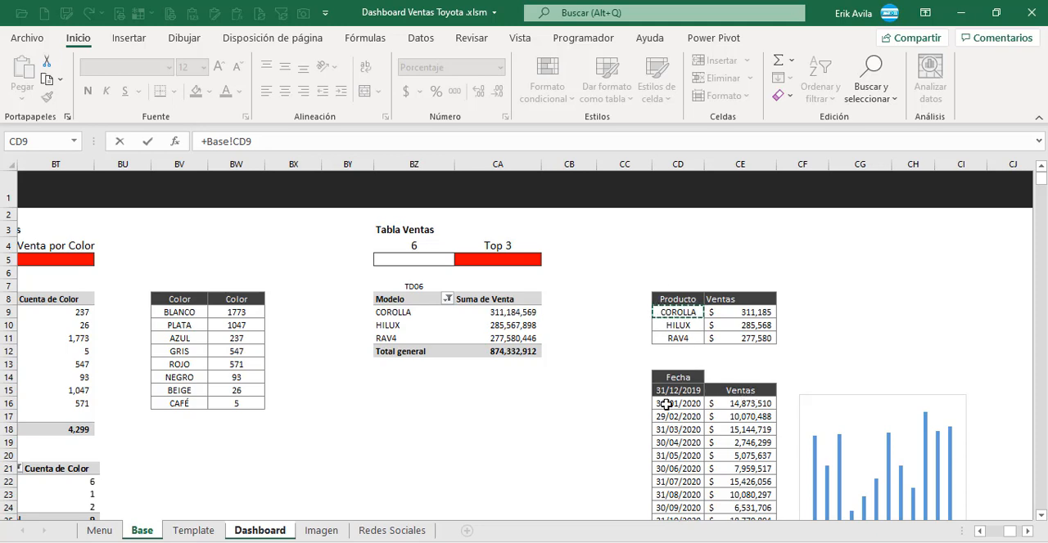
key("Return")
Step: Copy the AI14 product formula down to the Modelo 2 and Modelo 3 rows in AI15:AI16
key("Up")
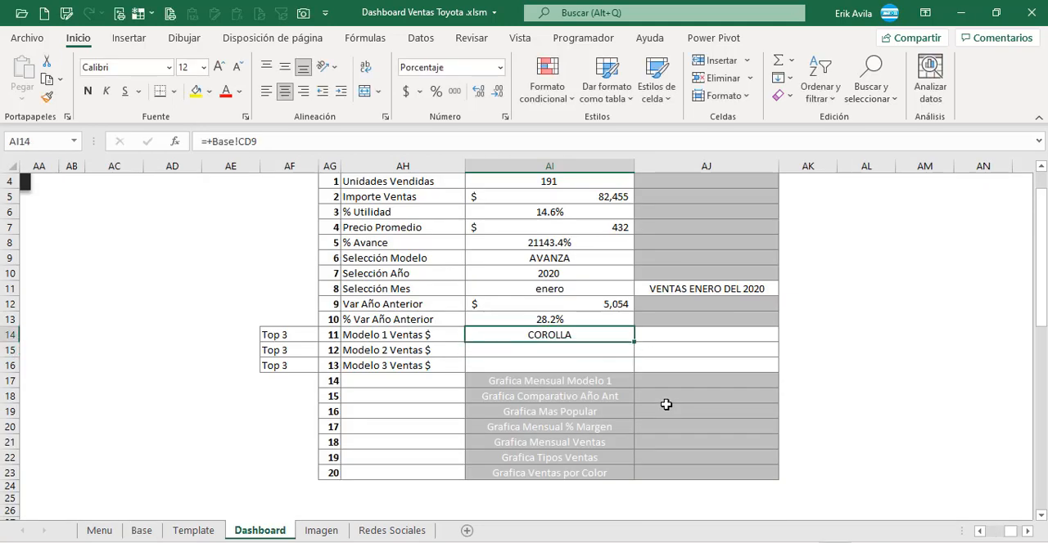
key("ctrl+c")
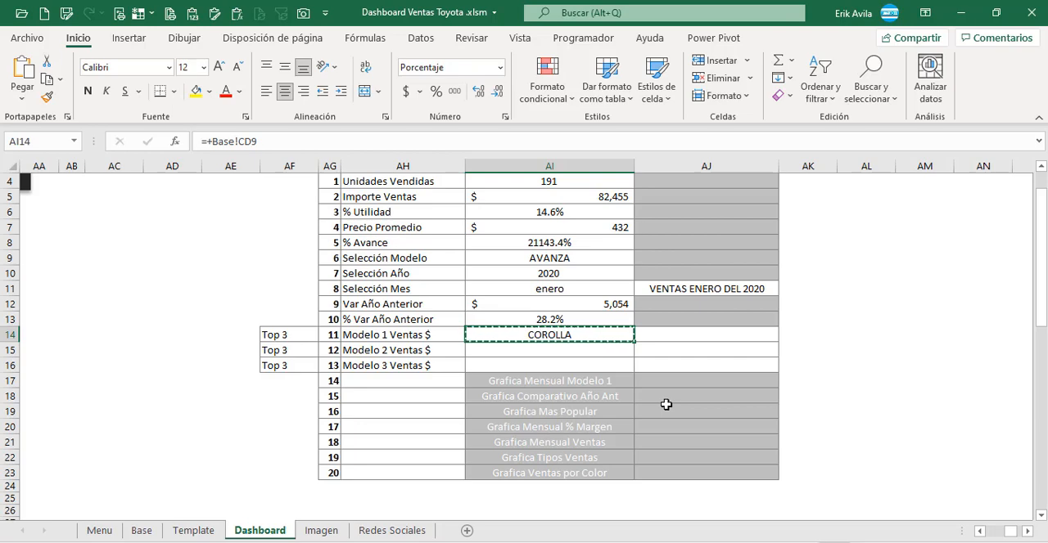
key("shift+Down")
key("shift+Down")
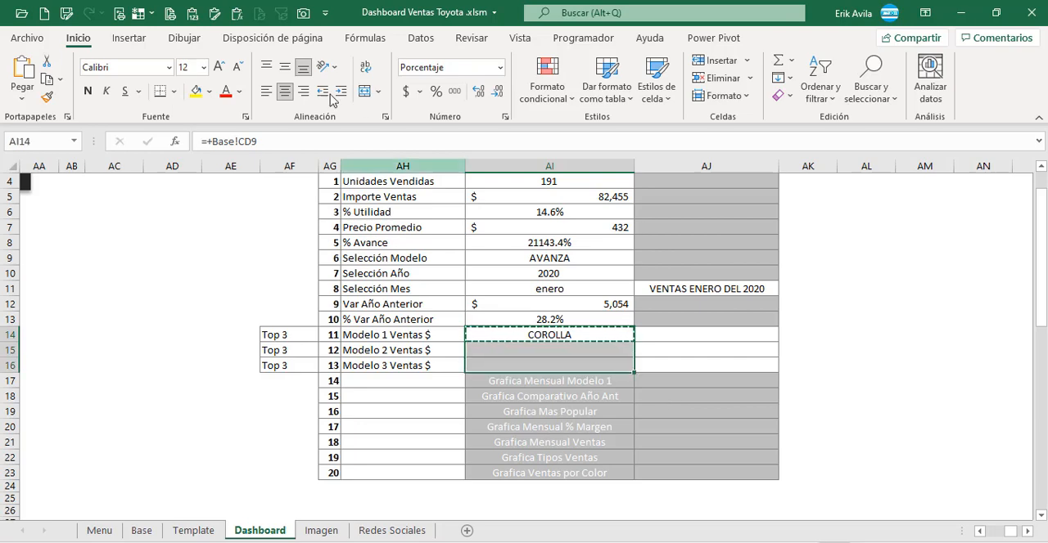
key("ctrl+v")
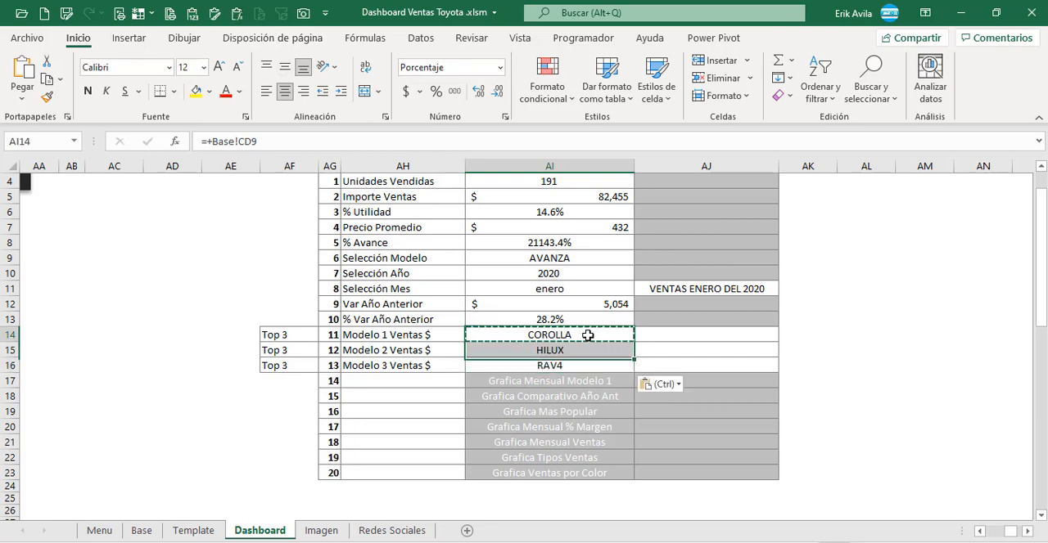
left_click_drag(481, 331, 484, 366)
Step: Link the Modelo 1 Texto cell AJ14 to the first Ventas amount of the Top 3 table, Base CE9
left_click(676, 331)
type("+")
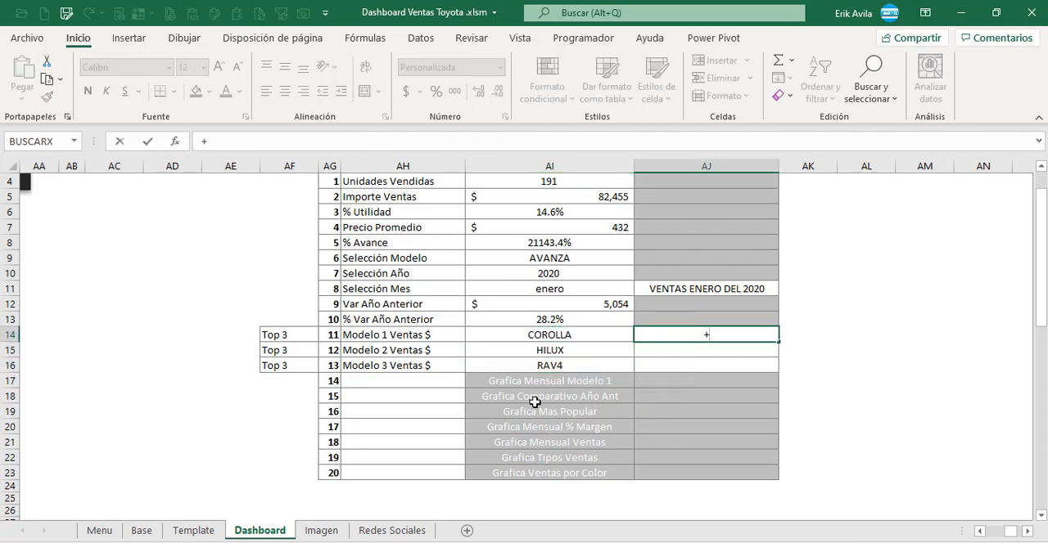
left_click(140, 531)
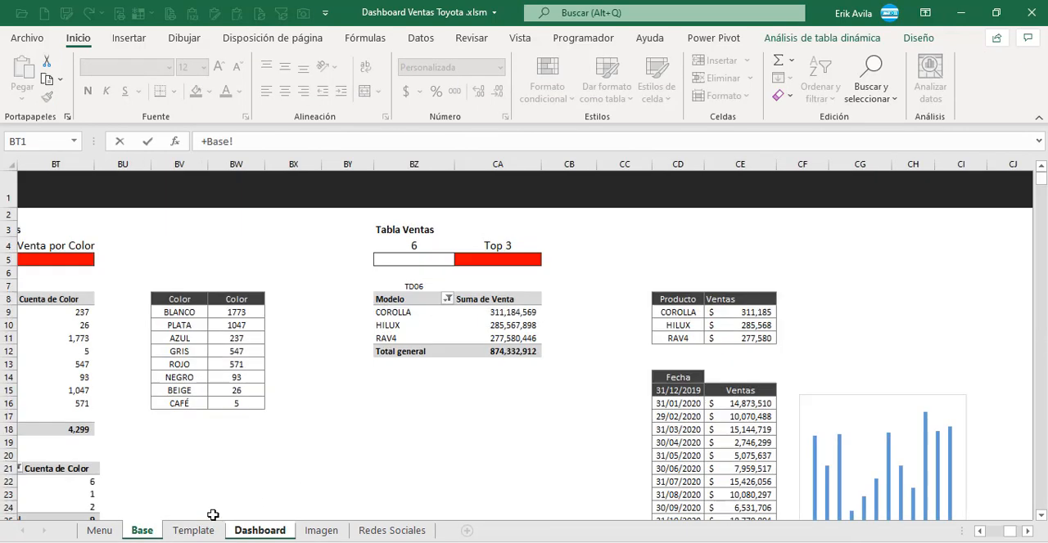
left_click(716, 314)
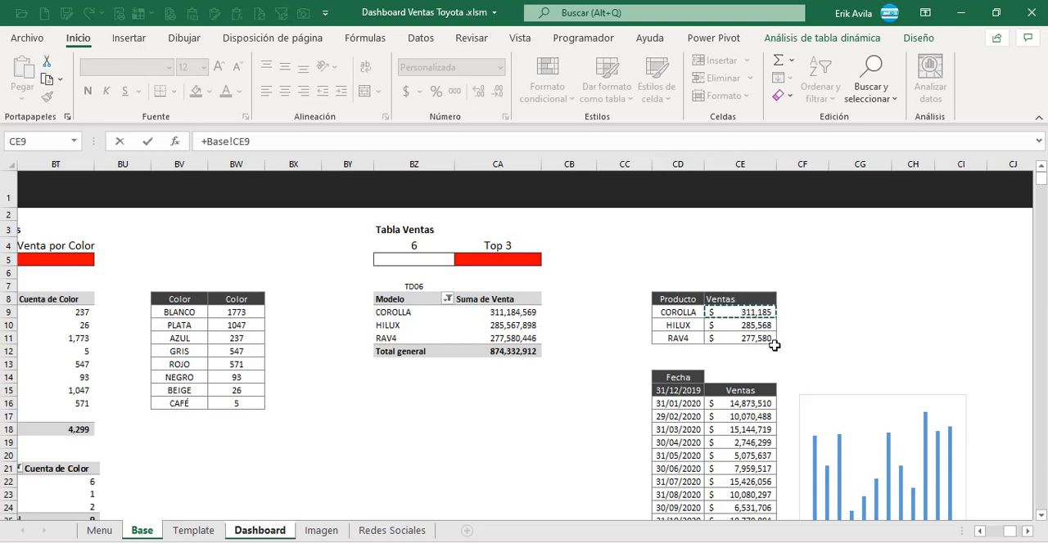
key("ctrl+Return")
Step: Copy the AJ14 sales formula down to the Modelo 2 and Modelo 3 rows in AJ15:AJ16
key("ctrl+c")
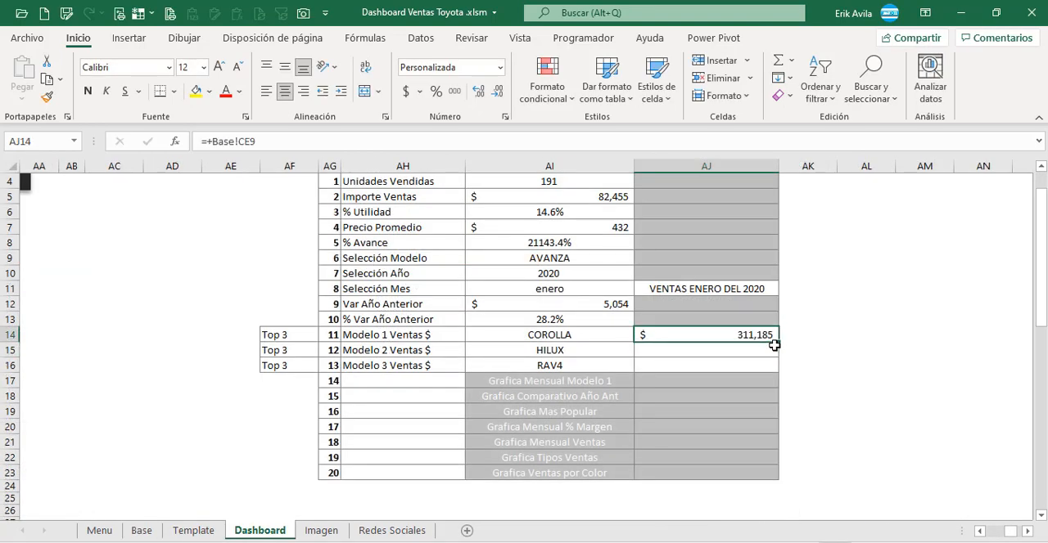
key("shift+Down")
key("shift+Down")
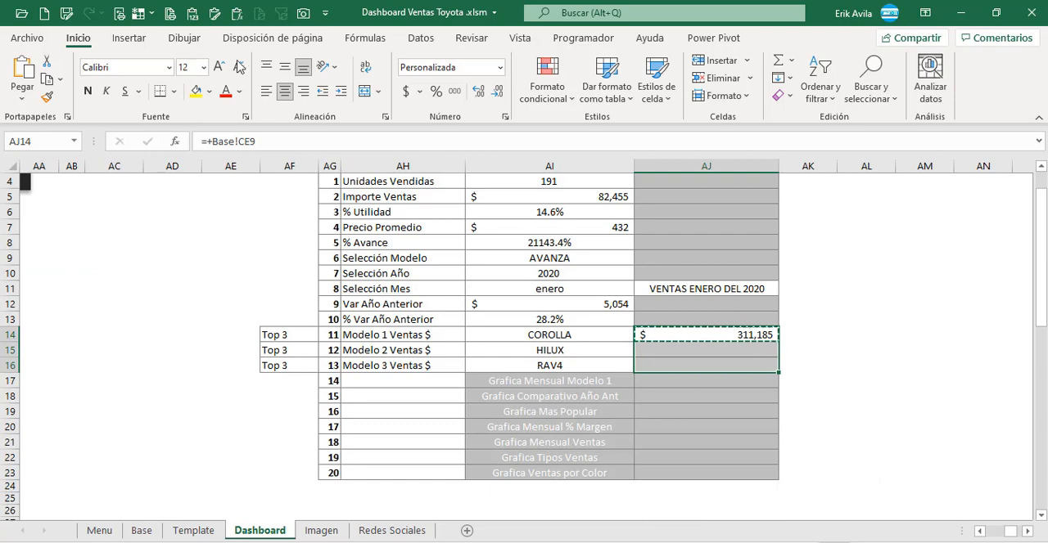
left_click(235, 22)
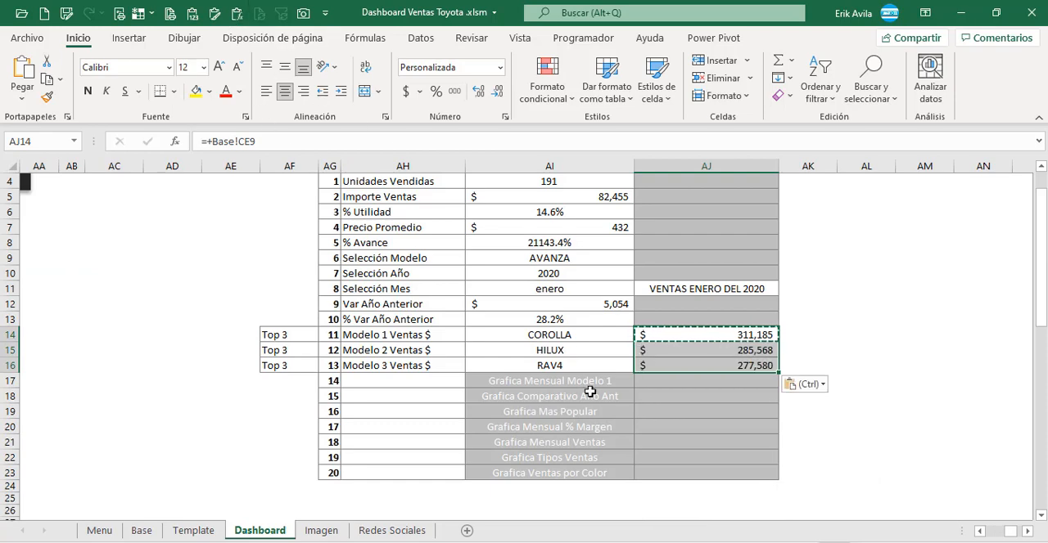
Step: Review the filled Valor and Texto columns of the Cuadros de Texto table
left_click(600, 336)
left_click(447, 350)
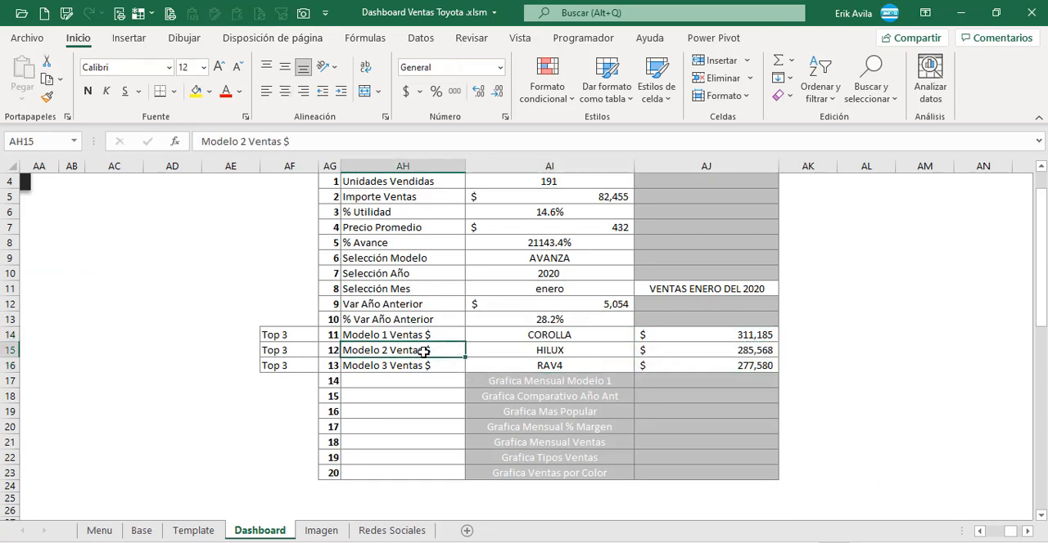
scroll(423, 350, "up", 1)
scroll(423, 351, "down", 1)
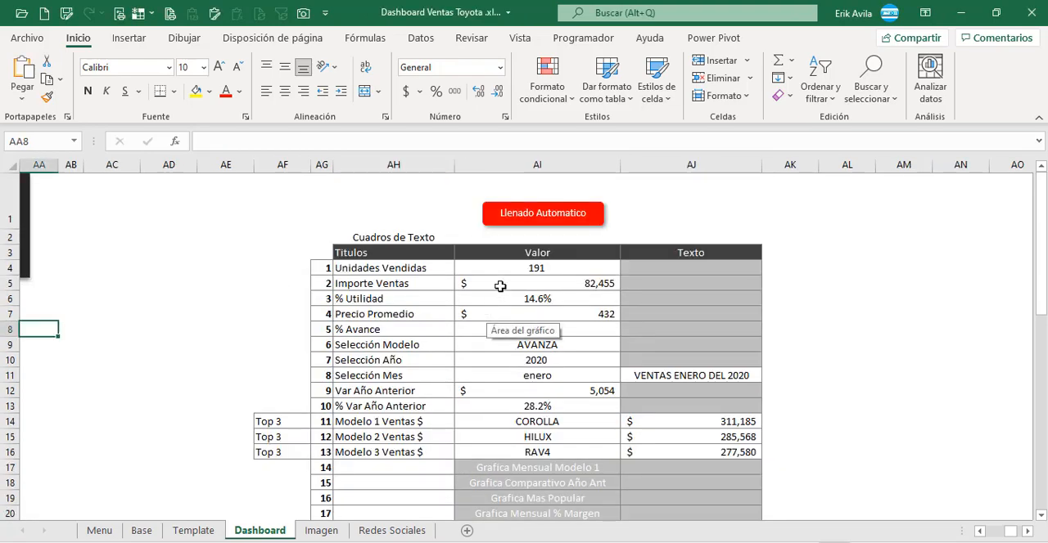
left_click(508, 272)
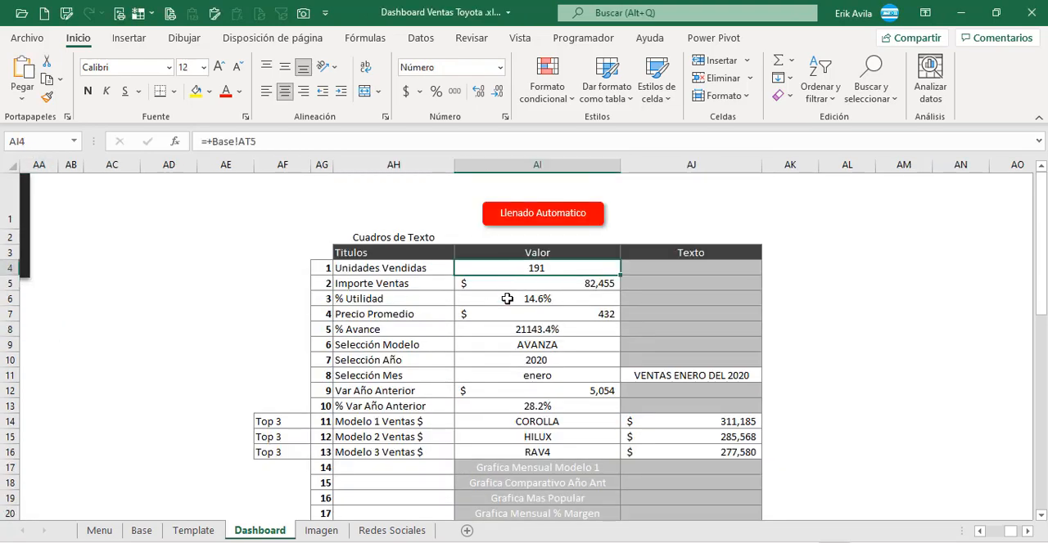
scroll(489, 370, "down", 1)
scroll(491, 357, "up", 1)
left_click(494, 342)
left_click(445, 298)
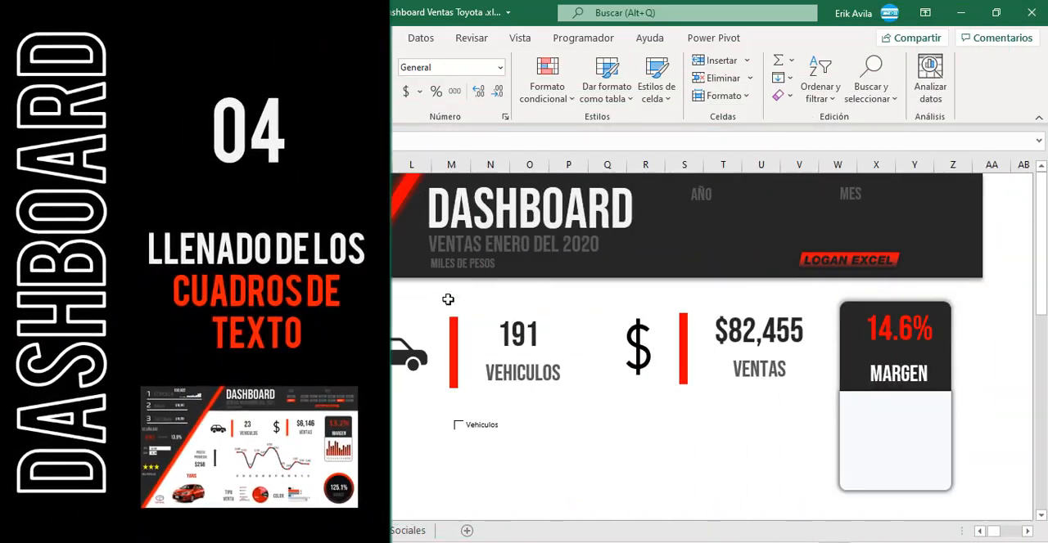
Step: Link the number text box above VEHICULOS to the Unidades Vendidas value with =$AI$4
scroll(628, 430, "down", 1)
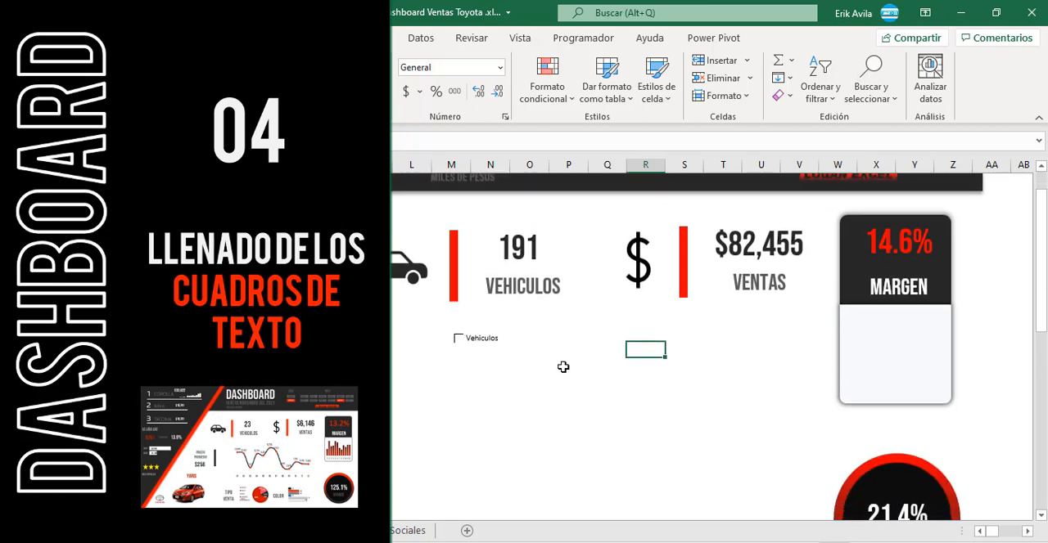
left_click(527, 252)
scroll(532, 252, "up", 1)
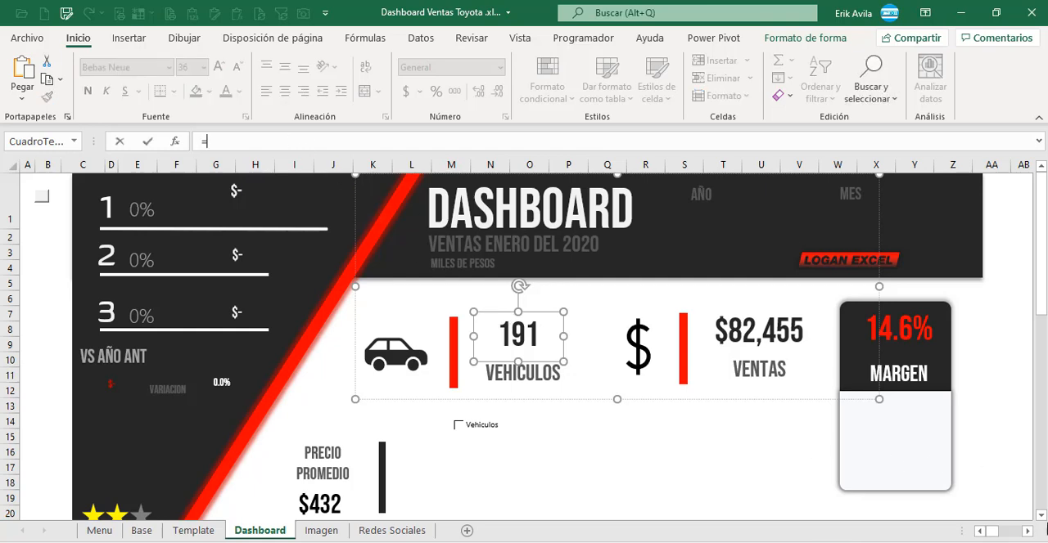
left_click(1028, 532)
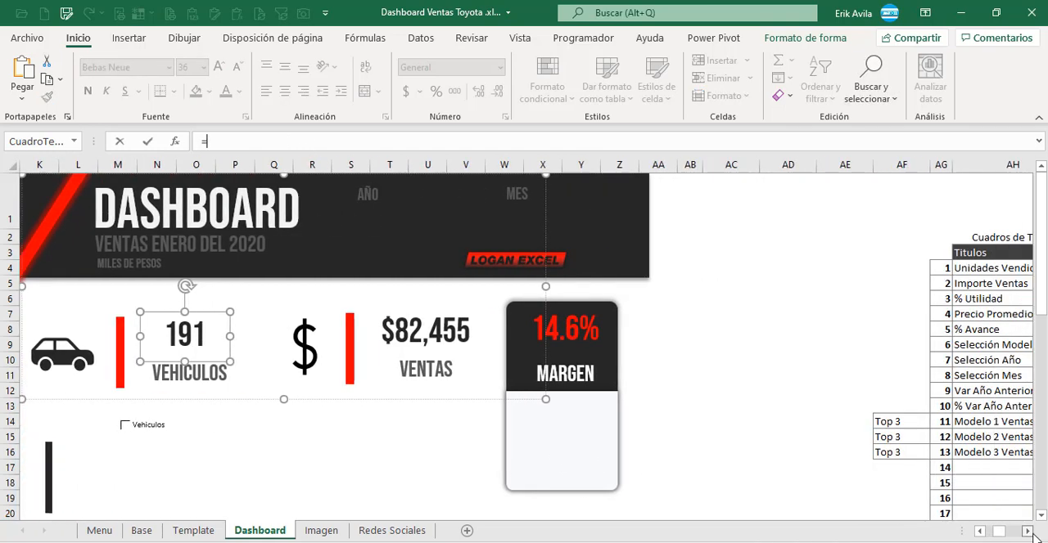
left_click(931, 269)
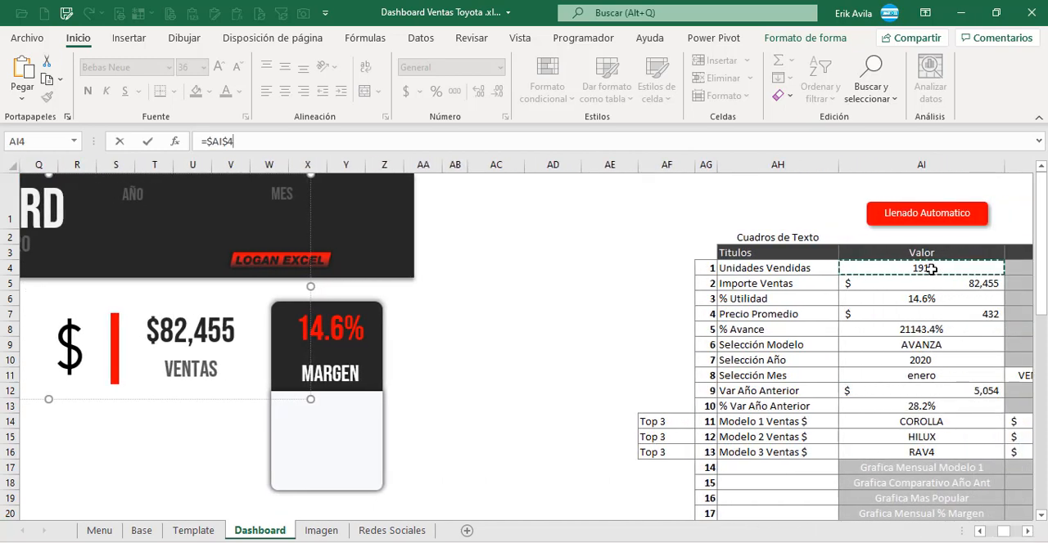
key("Return")
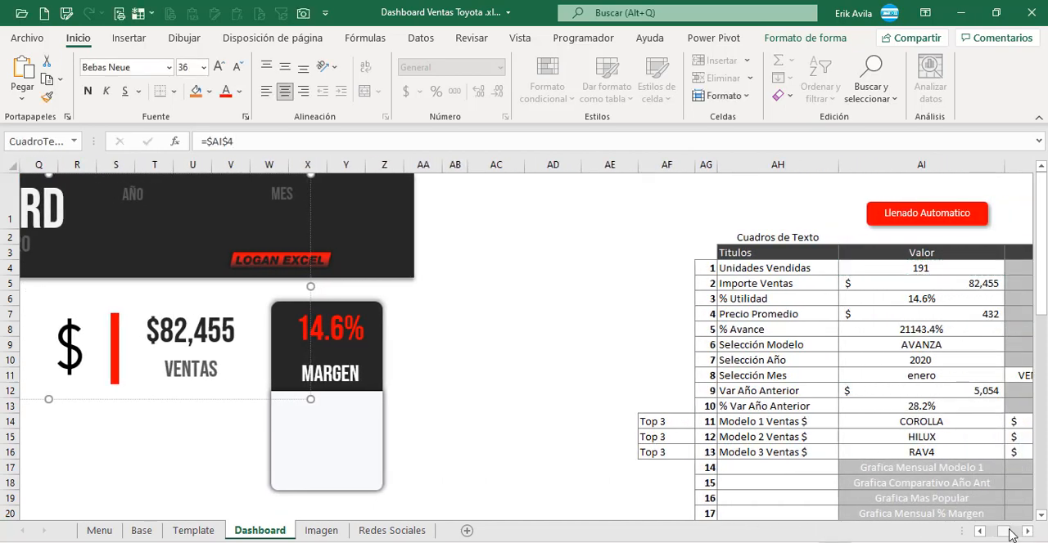
Step: Copy the formatting of the VENTAS amount text box onto the VEHICULOS number text box
left_click_drag(1011, 535, 1004, 533)
left_click(537, 331)
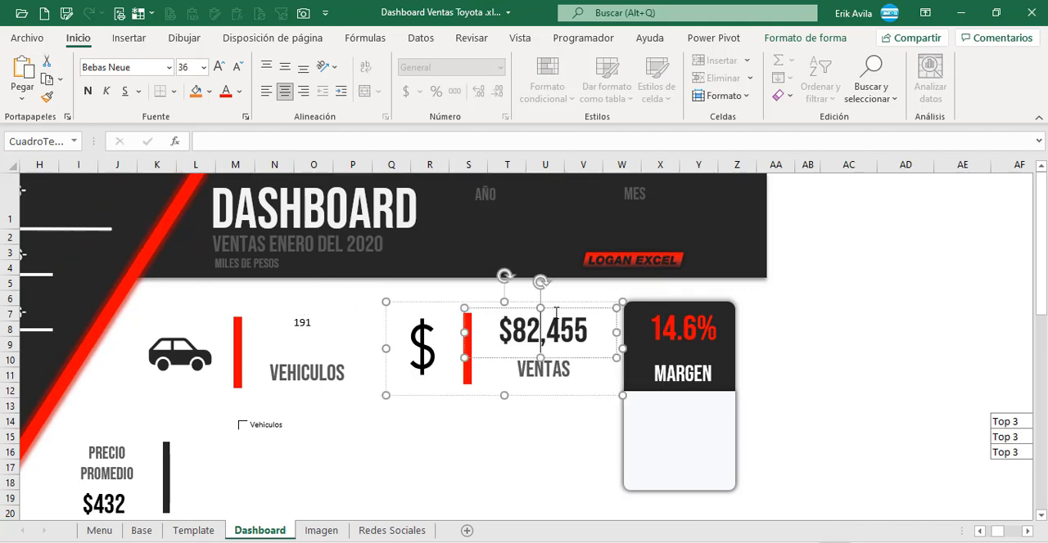
left_click(53, 99)
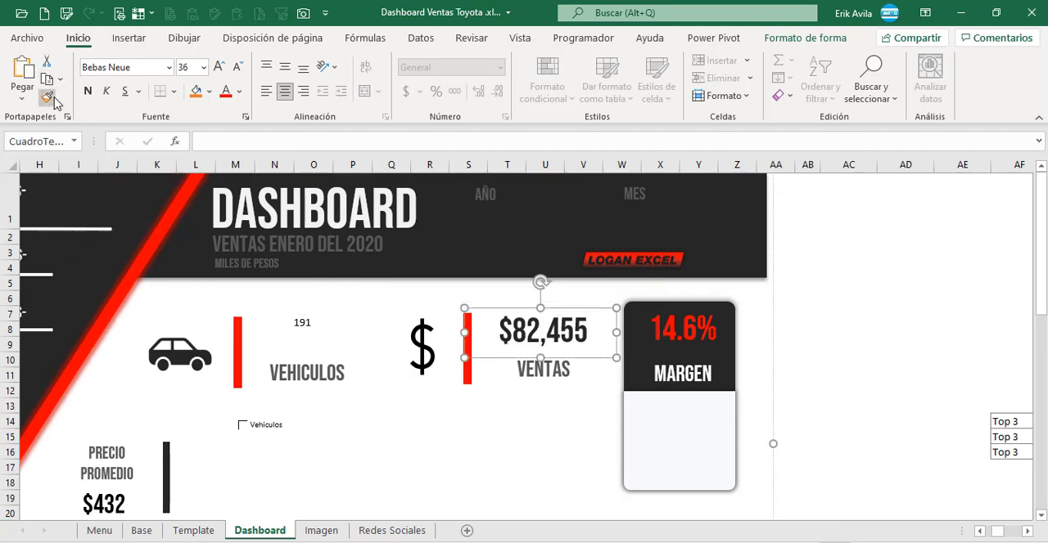
left_click(303, 323)
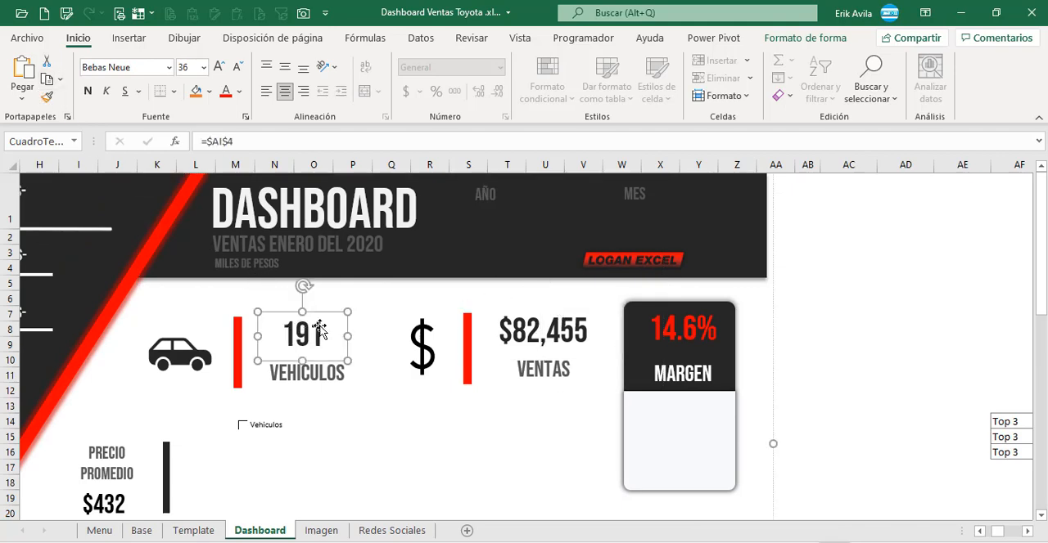
Step: Link the amount text box above VENTAS to the Importe Ventas value with =$AI$5
left_click(574, 342)
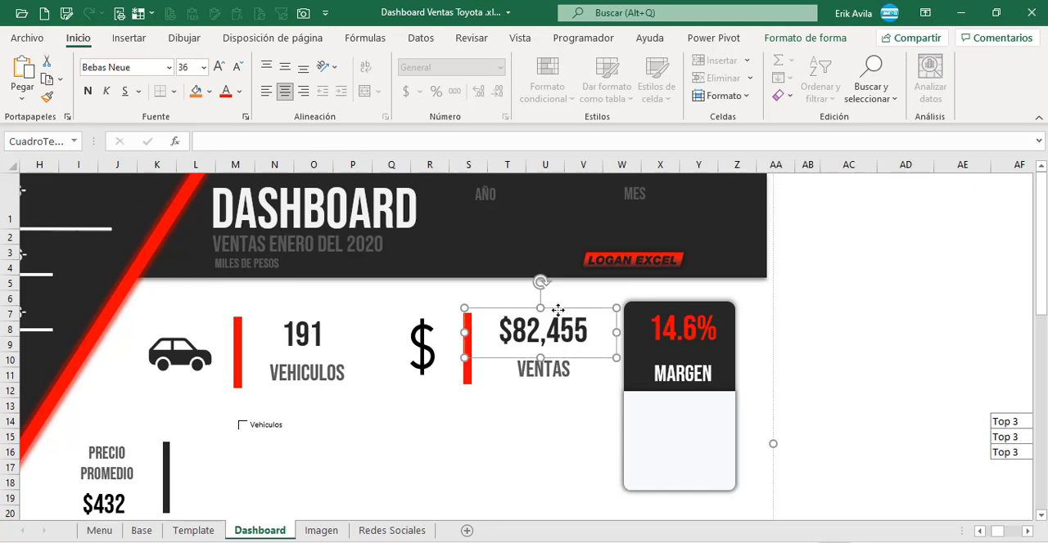
left_click(309, 143)
type("=")
left_click(1027, 534)
left_click(956, 283)
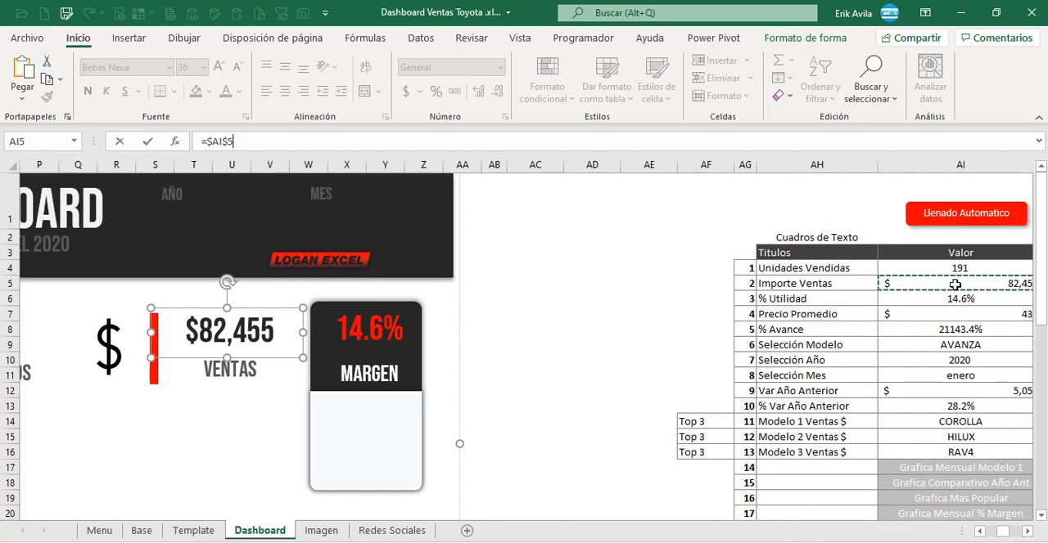
key("Return")
Step: Copy the formatting of the VEHICULOS number text box onto the VENTAS amount text box
left_click_drag(1009, 532, 1001, 532)
left_click(383, 320)
left_click(54, 100)
left_click(633, 328)
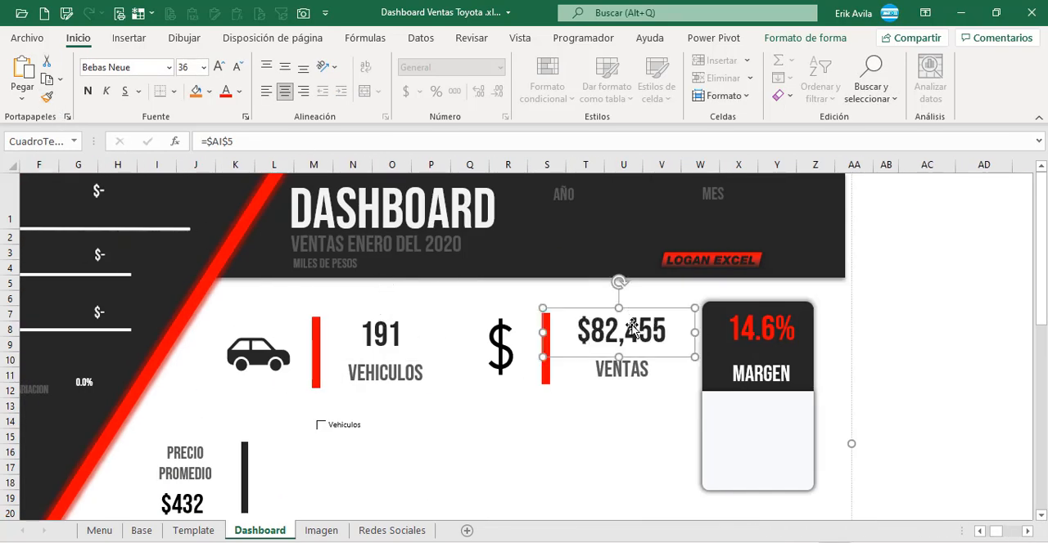
left_click(1010, 340)
Step: Link the percentage text box above MARGEN to the % Utilidad value with =$AI$6
left_click(778, 329)
left_click(295, 137)
type("=")
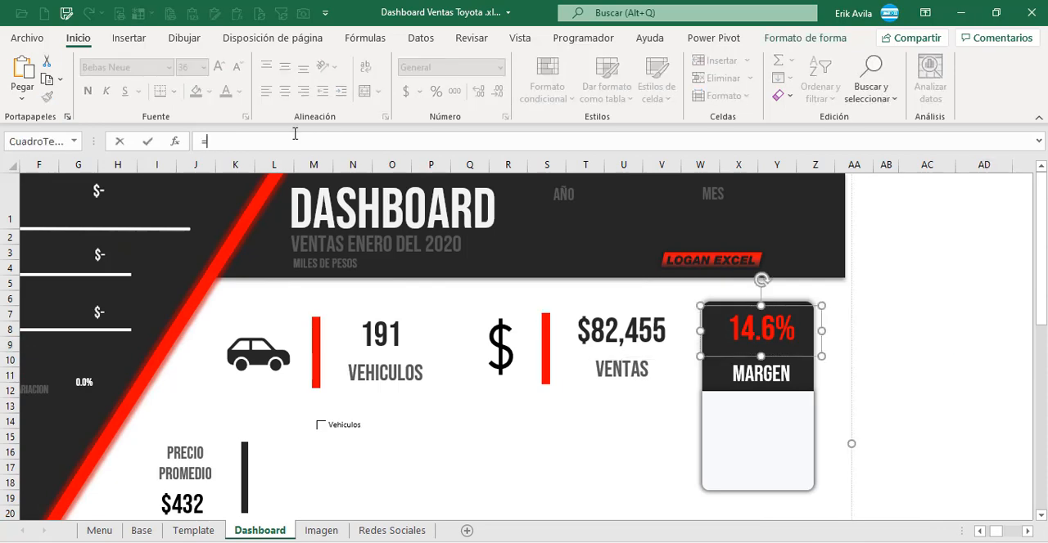
left_click(1028, 532)
left_click(785, 301)
key("Return")
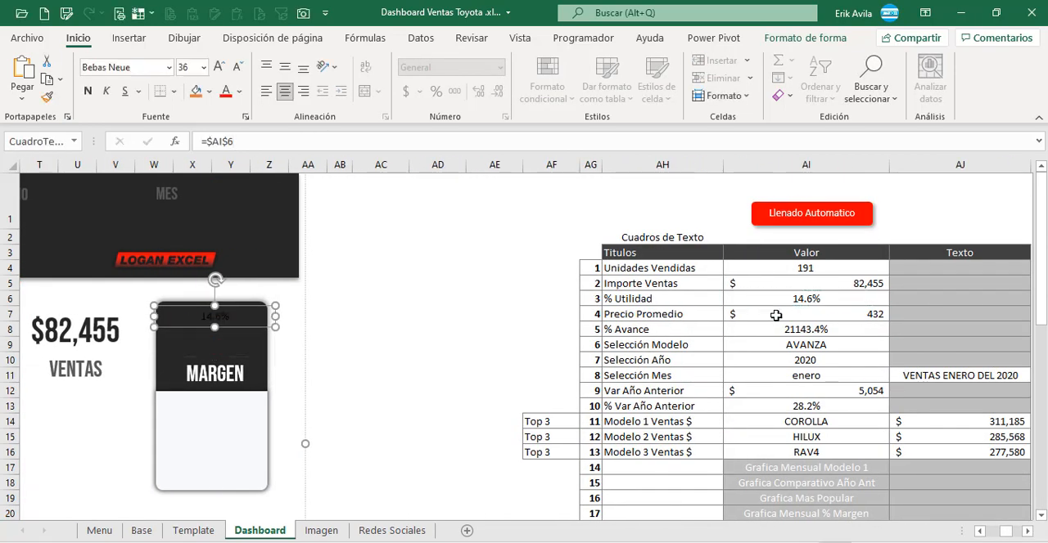
Step: Format the MARGEN percentage text box in red 36-point Bebas Neue
left_click(363, 374)
left_click(215, 316)
key("Return")
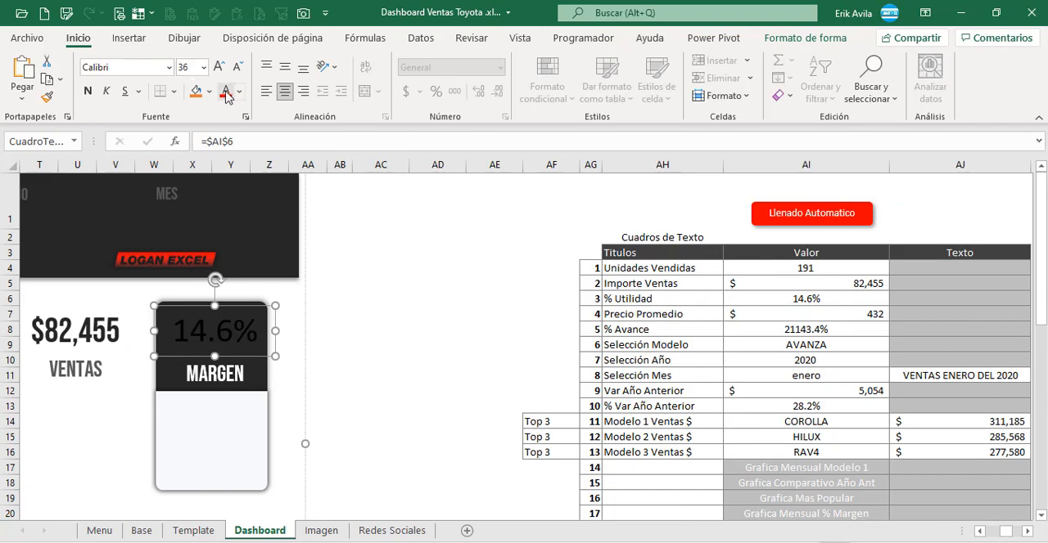
left_click(226, 92)
left_click(169, 68)
left_click_drag(298, 149, 299, 131)
left_click(184, 219)
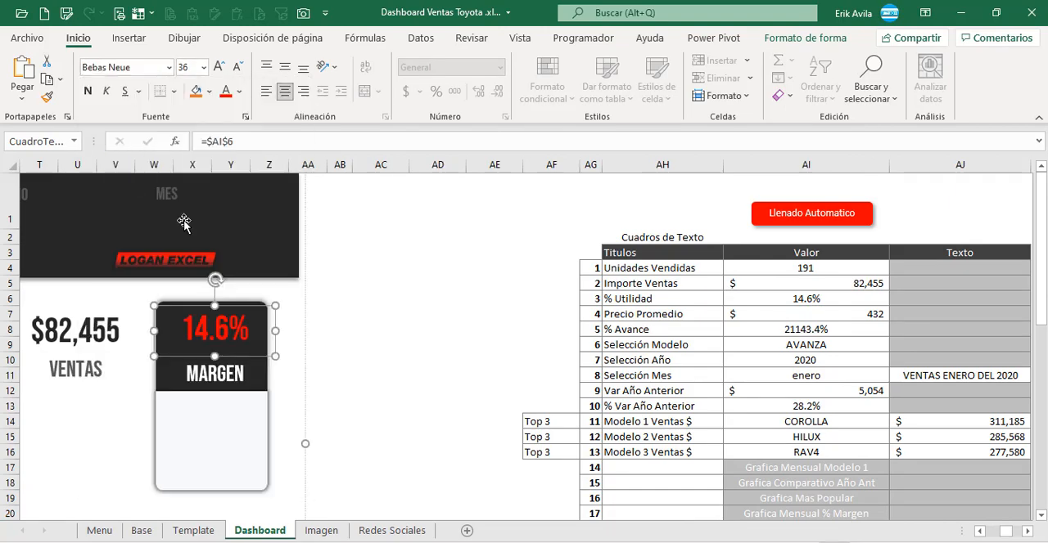
left_click(437, 298)
Step: Link the amount text box below PRECIO PROMEDIO to the Precio Promedio value in cell AI7
left_click_drag(1008, 531, 992, 531)
scroll(393, 352, "down", 2)
left_click(340, 360)
left_click(236, 145)
left_click(798, 183)
key("Return")
Step: Format the PRECIO PROMEDIO amount text box in 28-point Bebas Neue
left_click(229, 367)
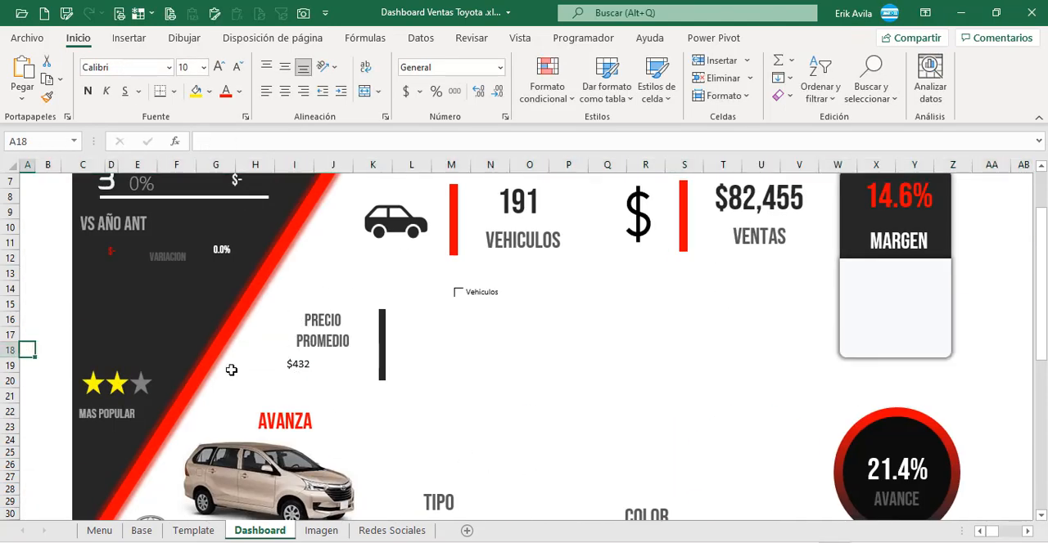
left_click(312, 358)
type("28")
key("Return")
left_click(168, 68)
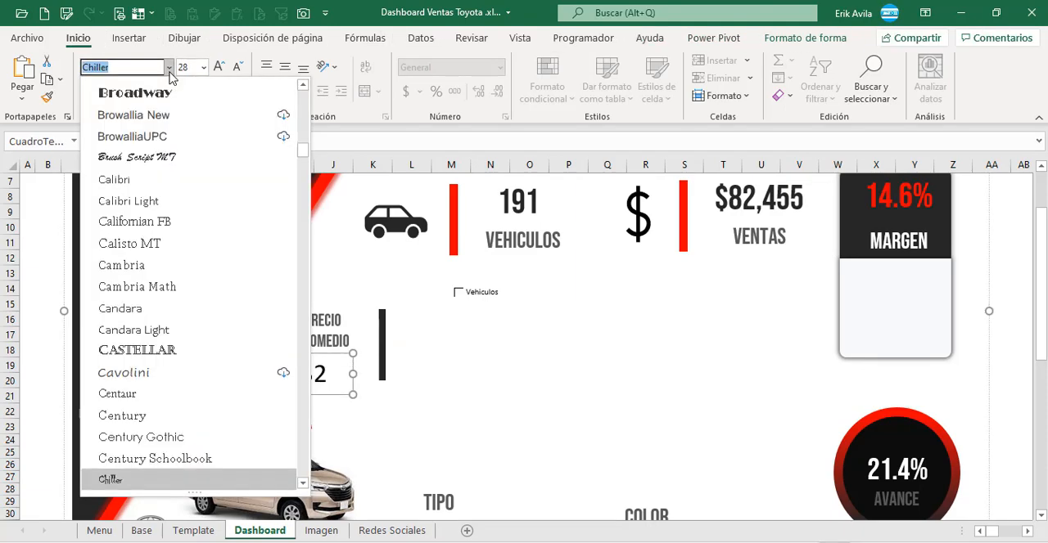
scroll(241, 117, "up", 10)
left_click(201, 177)
left_click(30, 233)
Step: Link the percentage text box in the AVANCE circle to the % Avance value with =$AI$8
left_click(303, 422)
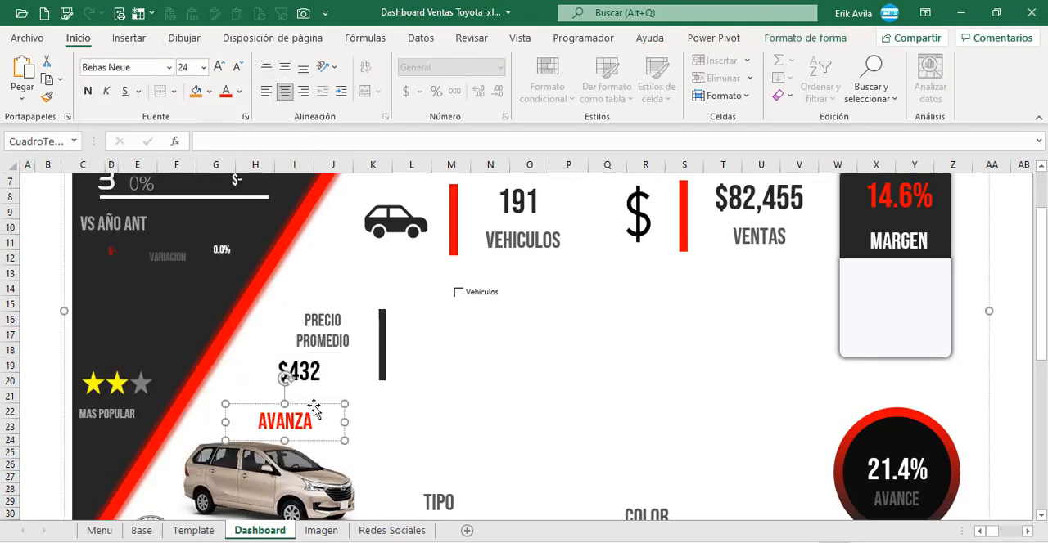
left_click(1027, 532)
scroll(969, 476, "up", 1)
left_click(815, 253)
left_click(816, 244)
scroll(385, 465, "down", 1)
left_click(383, 467)
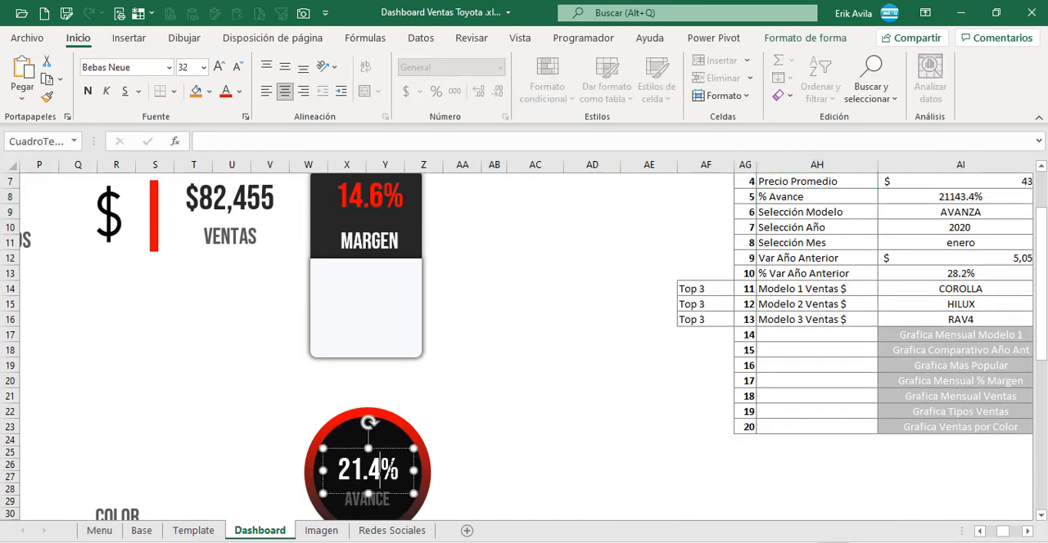
type("=")
left_click(906, 198)
key("Return")
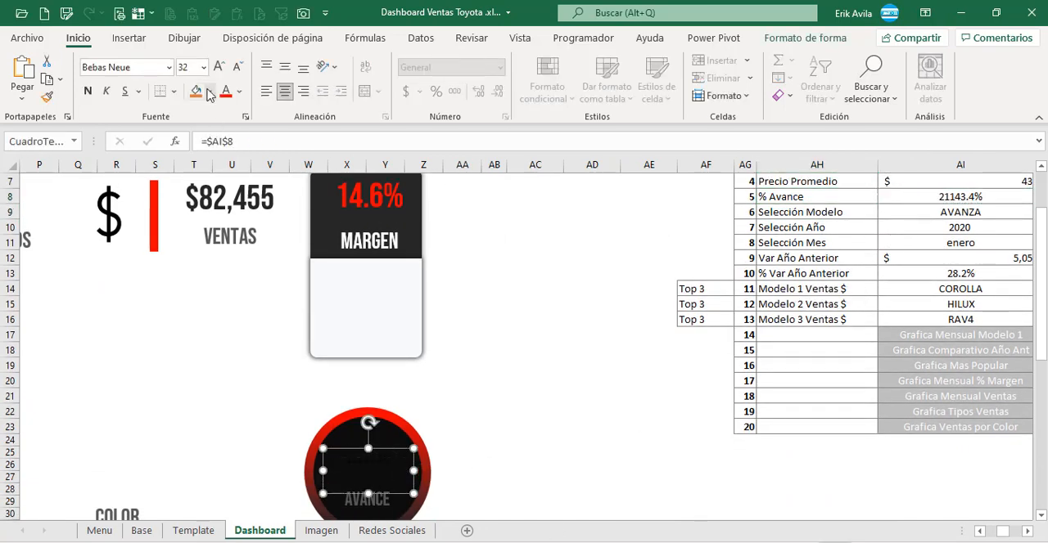
Step: Format the AVANCE percentage text box in white 32-point Bebas Neue
left_click(396, 461)
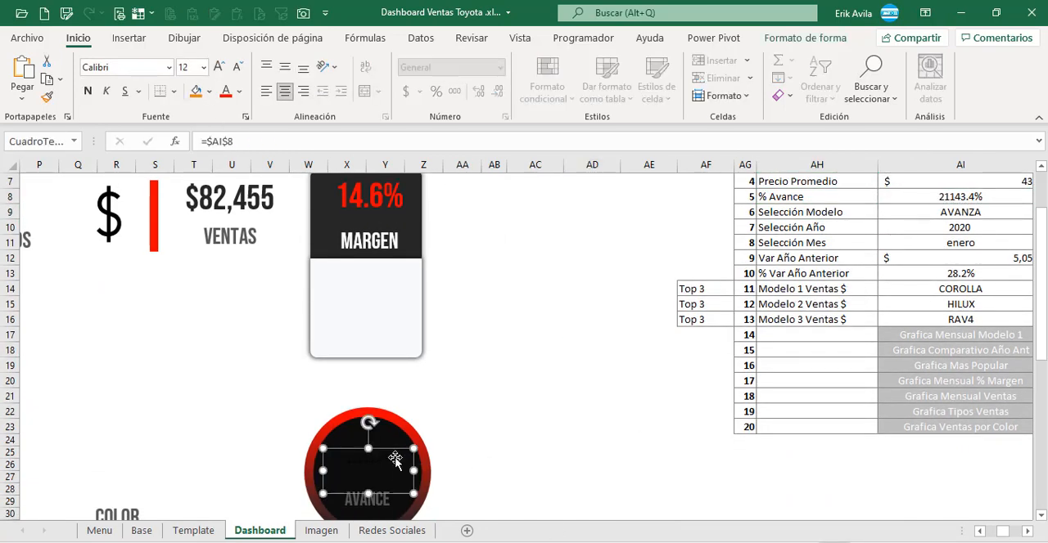
left_click(239, 91)
left_click(228, 152)
left_click(169, 67)
scroll(150, 177, "up", 5)
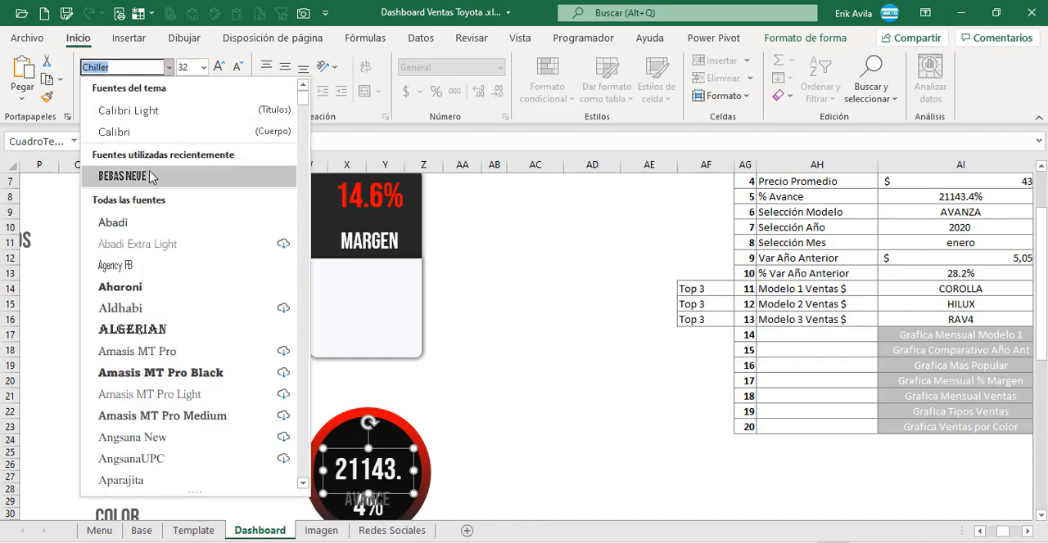
left_click(150, 177)
left_click(540, 325)
Step: Link the model name text box above the car picture to the Selección Modelo value with =$AI$9
left_click(818, 212)
left_click(958, 212)
mouse_move(1004, 532)
left_mouse_down()
mouse_move(990, 533)
mouse_move(1003, 534)
left_mouse_up()
scroll(356, 437, "down", 1)
left_click(297, 374)
left_click(307, 357)
left_click(231, 141)
type("=")
scroll(962, 248, "up", 1)
left_click(961, 213)
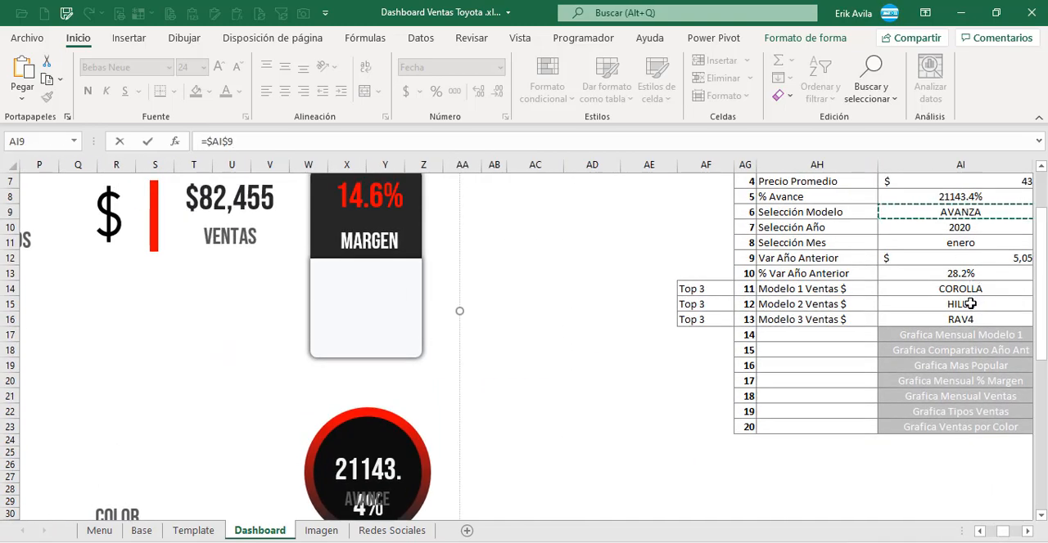
key("Return")
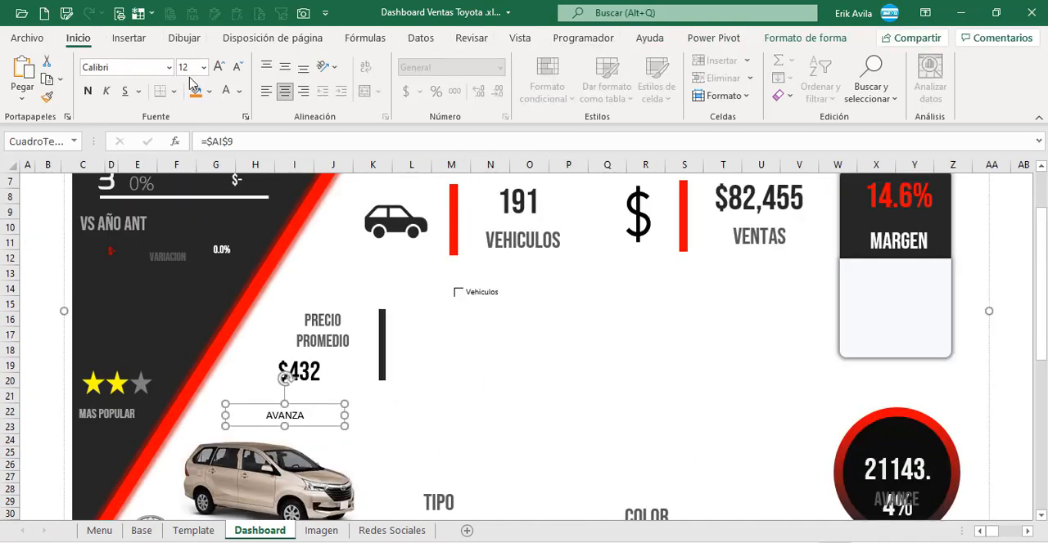
Step: Format the model name text box above the car picture in red 24-point Bebas Neue
key("Return")
left_click(239, 90)
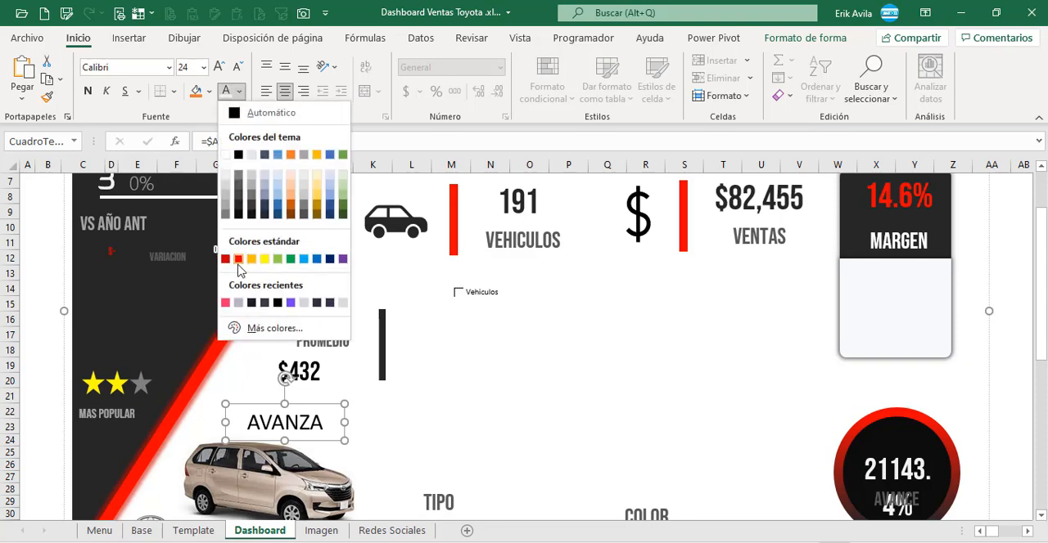
left_click(237, 261)
left_click(170, 68)
scroll(189, 123, "up", 10)
left_click(578, 378)
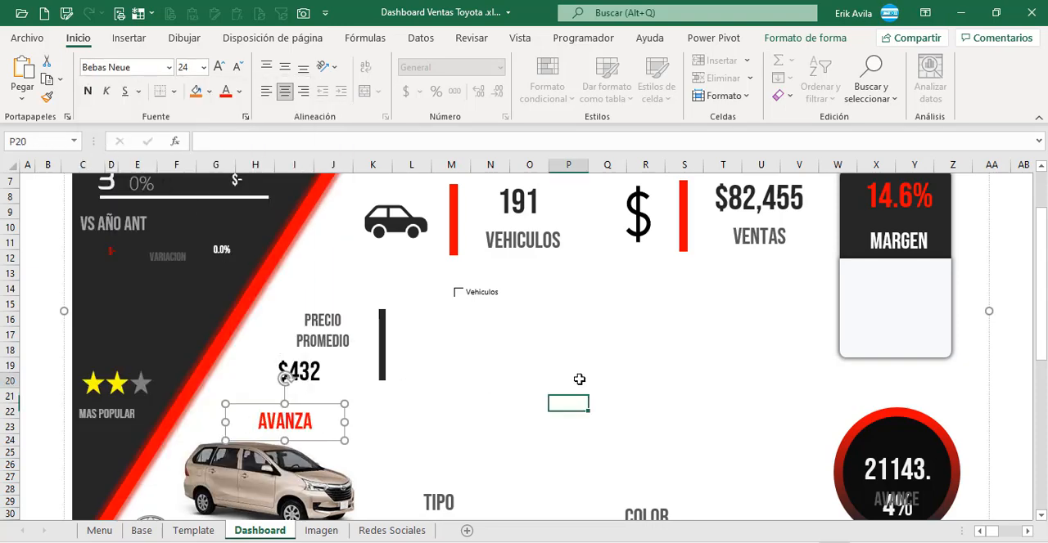
Step: Link the subtitle text box under DASHBOARD to the Selección Mes text with =$AJ$11
scroll(807, 486, "up", 3)
left_click(1028, 532)
left_click(794, 358)
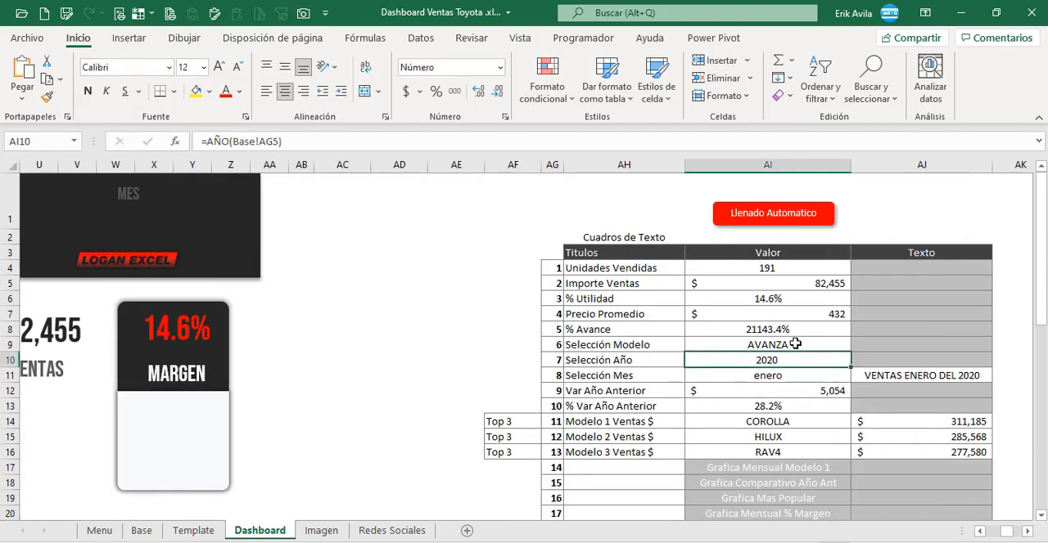
left_click(882, 377)
left_click(805, 365)
left_click(870, 379)
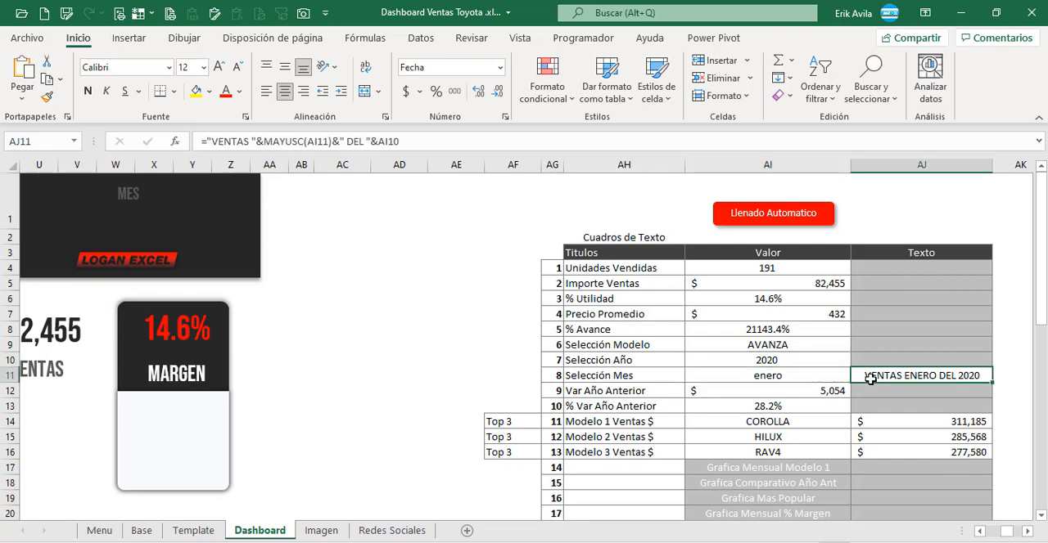
left_click(981, 533)
left_click(426, 246)
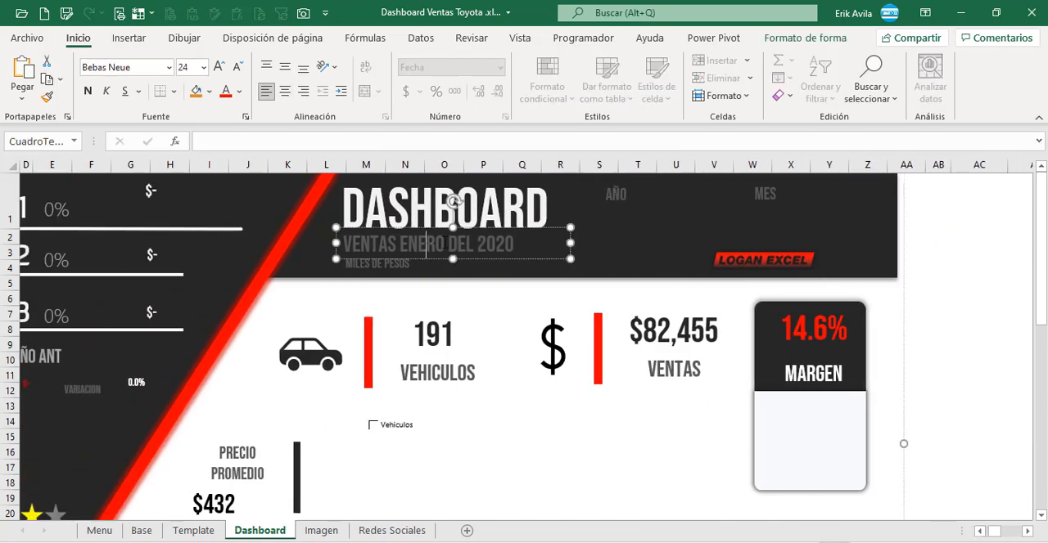
left_click(225, 146)
type("=")
mouse_move(994, 532)
left_mouse_down()
mouse_move(1013, 534)
mouse_move(987, 533)
left_mouse_up()
left_click(719, 379)
key("Return")
Step: Format the subtitle text box under DASHBOARD in dark grey 24-point Bebas Neue
left_click(529, 299)
left_click(505, 260)
left_click(182, 74)
type("2")
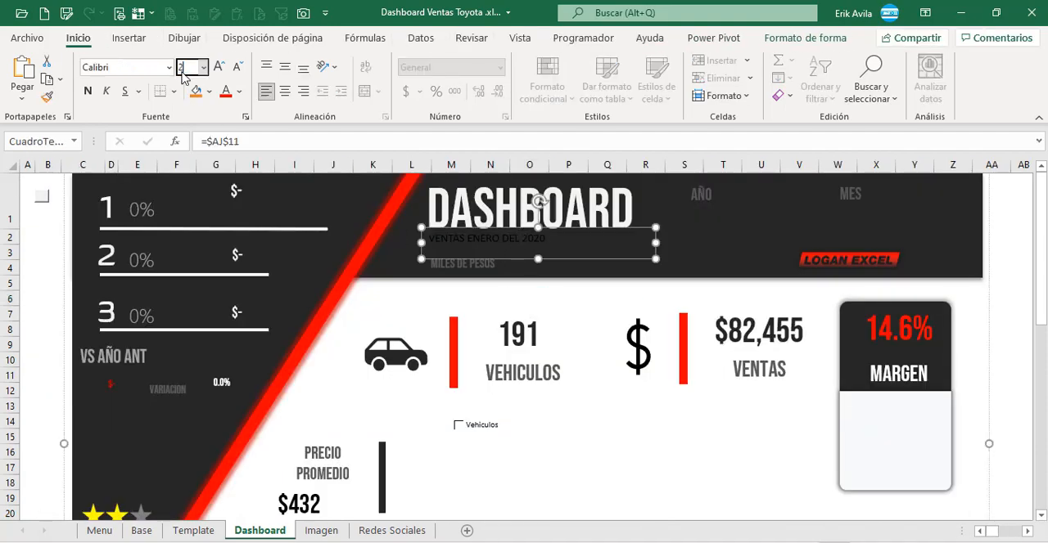
type("4")
key("Return")
left_click(170, 69)
left_click_drag(305, 156, 305, 94)
left_click(143, 174)
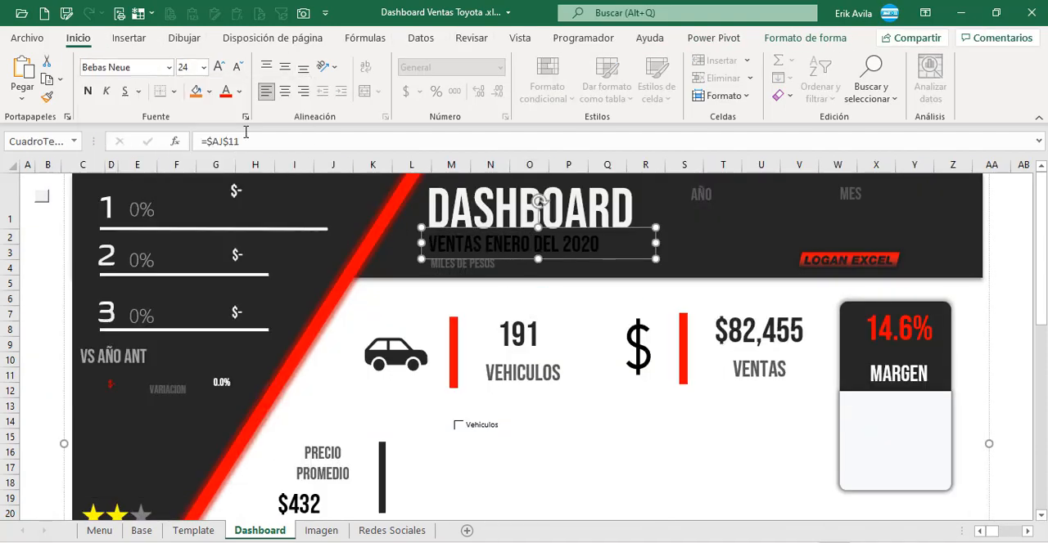
left_click(238, 91)
left_click(226, 204)
left_click(672, 455)
Step: Link the amount text box under VS AÑO ANT to the Var Año Anterior value with =$AI$12
left_click(1027, 531)
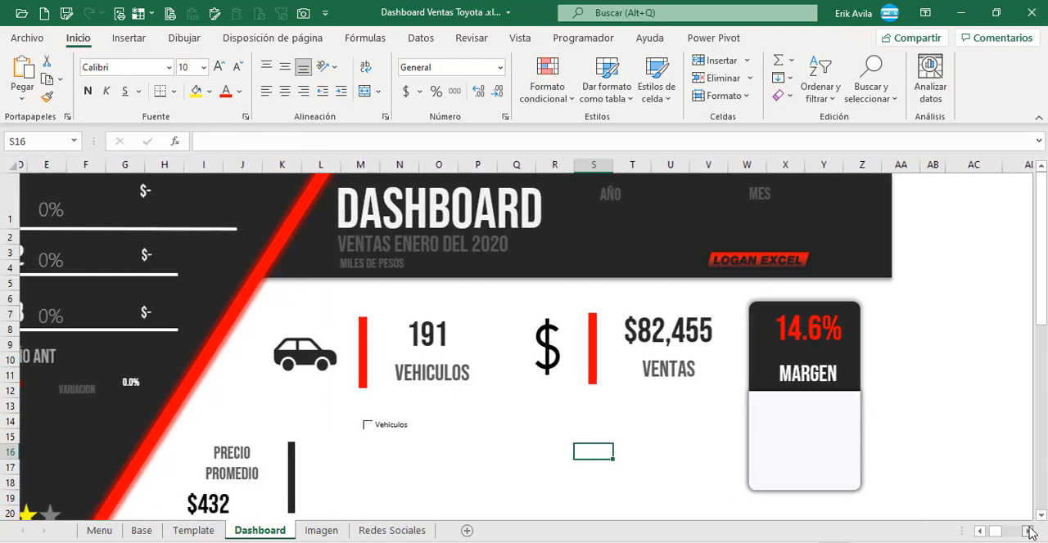
left_click(627, 407)
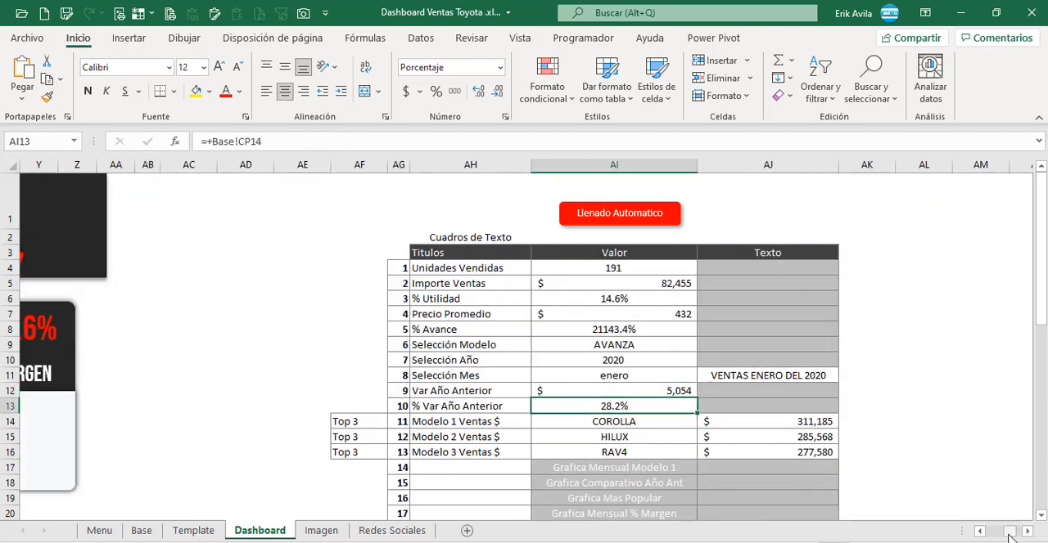
left_click(992, 531)
left_click(111, 385)
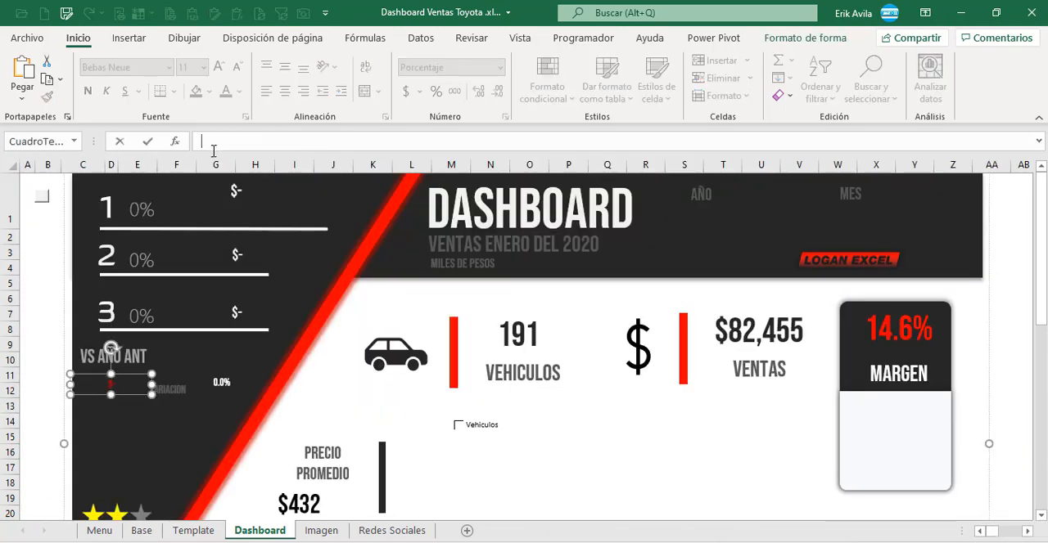
left_click(1009, 531)
left_click(790, 392)
key("Return")
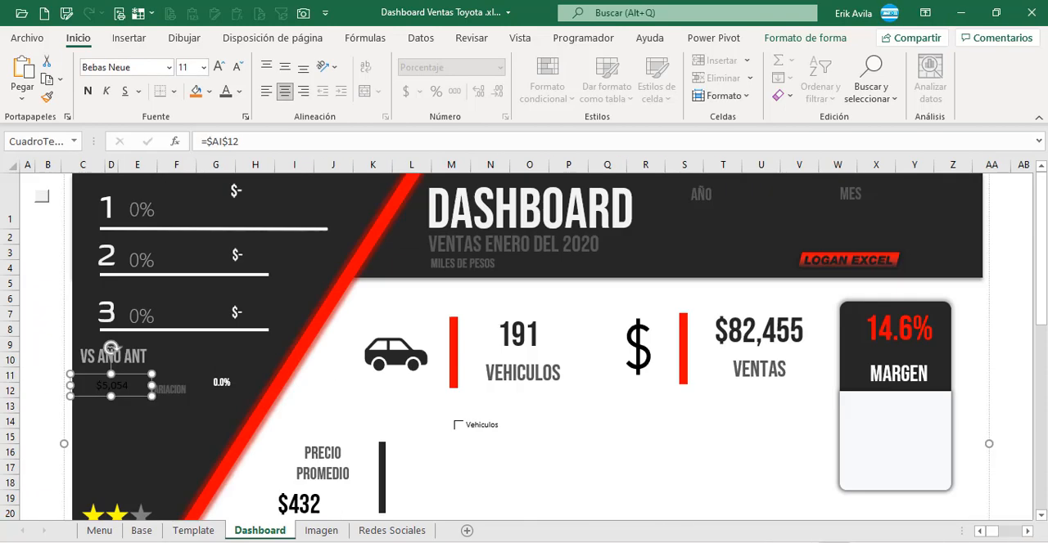
Step: Format the VS AÑO ANT amount text box in red 11-point Bebas Neue
left_click(32, 288)
left_click(131, 384)
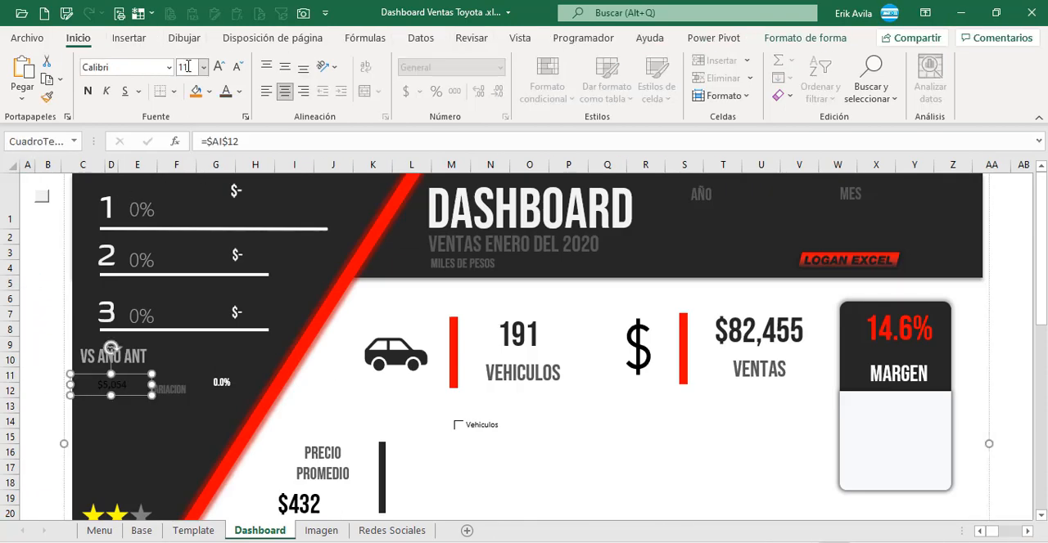
left_click(170, 67)
scroll(218, 169, "up", 5)
left_click(107, 236)
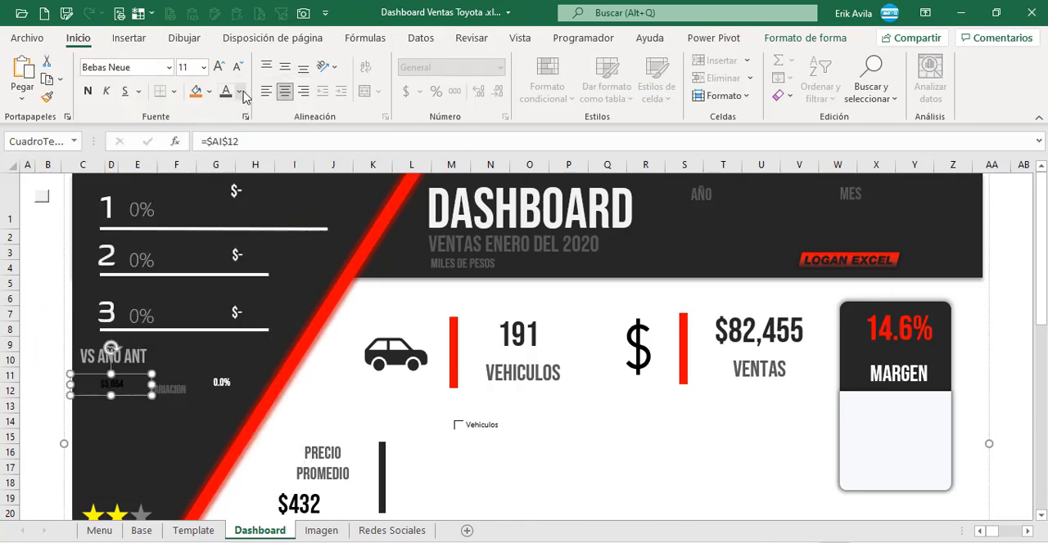
left_click(242, 93)
left_click(239, 260)
left_click(36, 344)
Step: Link the percentage text box beside VARIACION to the % Var Año Anterior value with =$AI$13
left_click(170, 390)
left_click(244, 377)
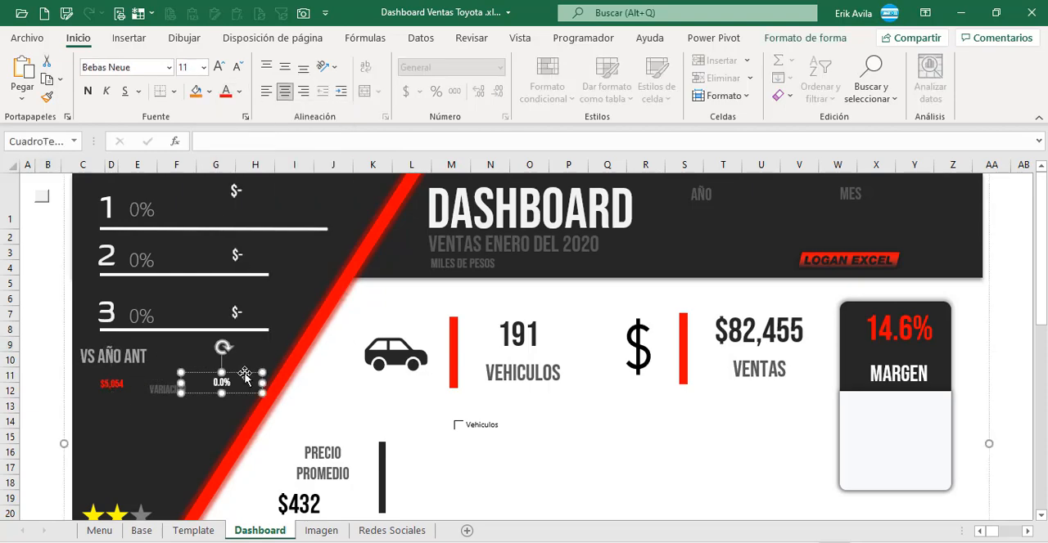
left_click(245, 148)
mouse_move(991, 533)
left_mouse_down()
mouse_move(1008, 532)
mouse_move(986, 532)
left_mouse_up()
left_click(860, 407)
key("Return")
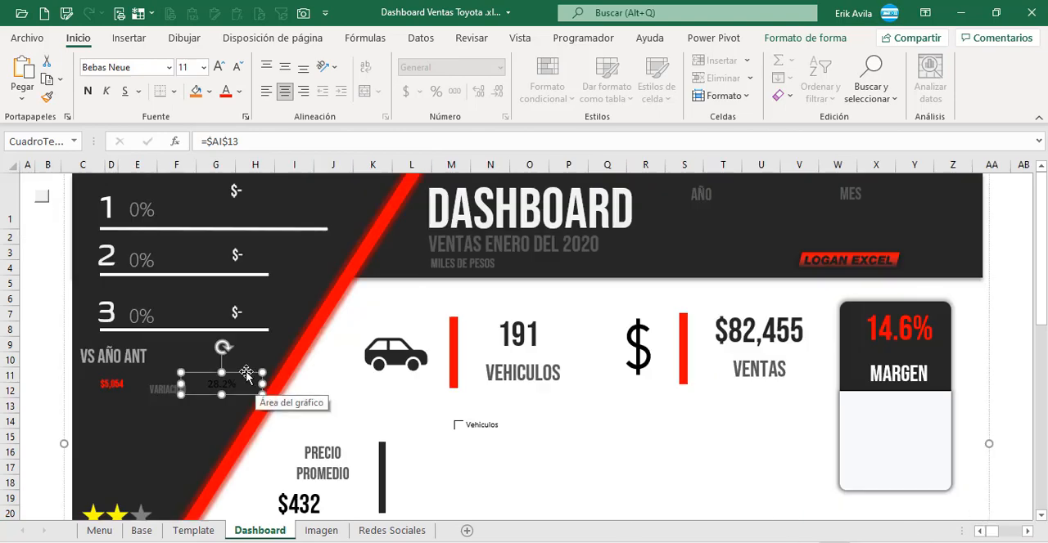
Step: Format the VARIACION percentage text box in white 11-point Bebas Neue
left_click(31, 330)
left_click(242, 376)
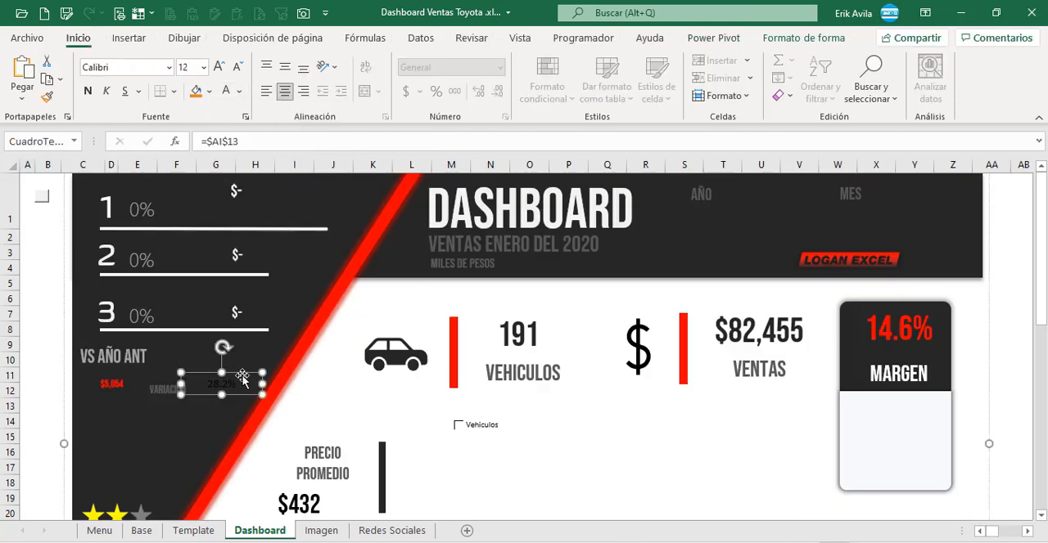
left_click(169, 67)
scroll(154, 176, "up", 3)
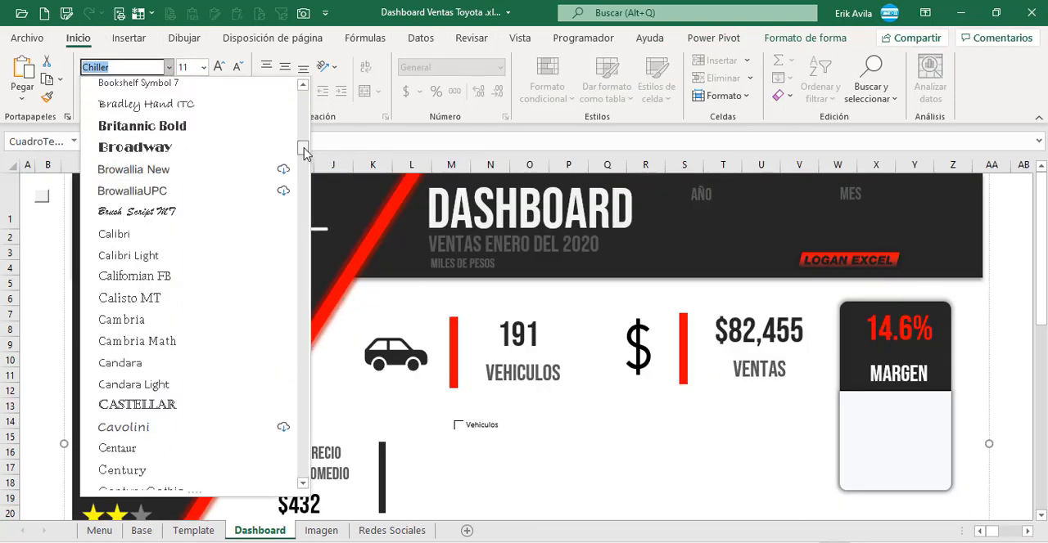
left_click(155, 176)
left_click(30, 300)
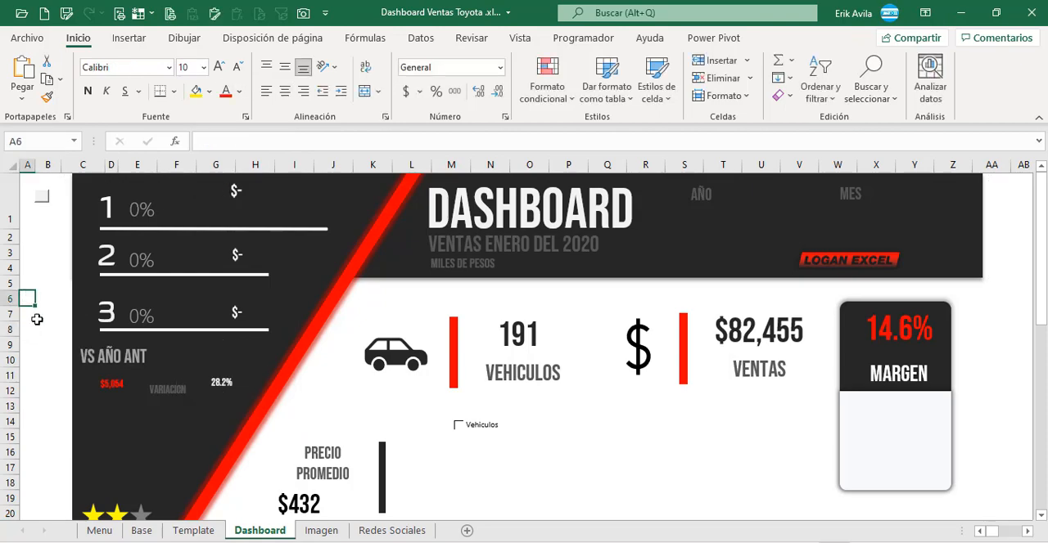
scroll(428, 449, "down", 3)
scroll(428, 449, "up", 3)
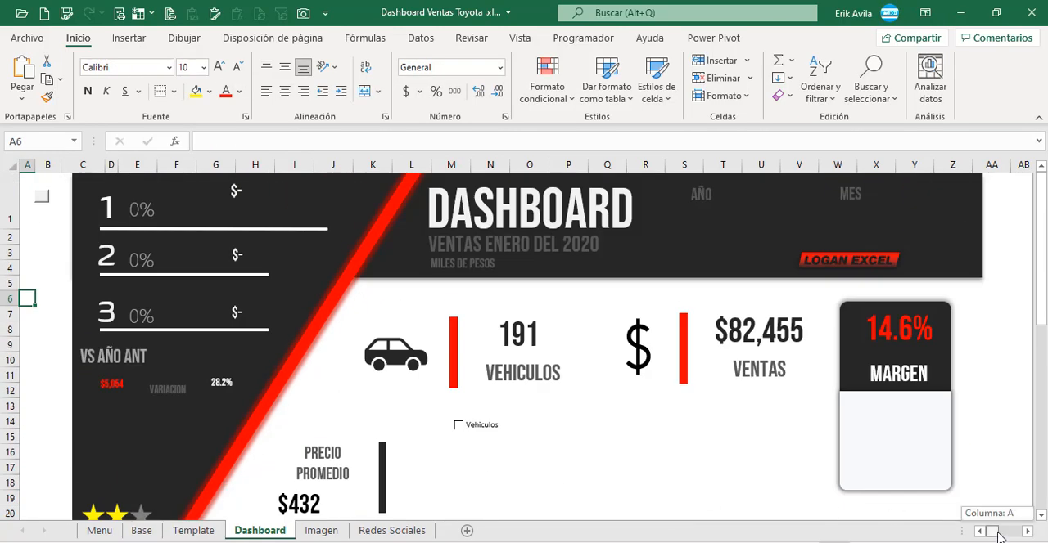
Step: Link the model text box for rank 1 to the Modelo 1 Ventas $ name in cell AI14 of Cuadros de Texto
scroll(705, 442, "down", 8)
left_click_drag(997, 533, 1008, 533)
scroll(705, 442, "up", 8)
left_click_drag(806, 421, 818, 451)
left_click_drag(915, 422, 922, 449)
mouse_move(1008, 533)
left_mouse_down()
mouse_move(992, 532)
mouse_move(1008, 533)
left_mouse_up()
left_click(156, 209)
left_click(205, 139)
left_click(819, 421)
key("Return")
Step: Link the model text box for rank 2 to the Modelo 2 Ventas $ name in cell AI15
left_click(150, 246)
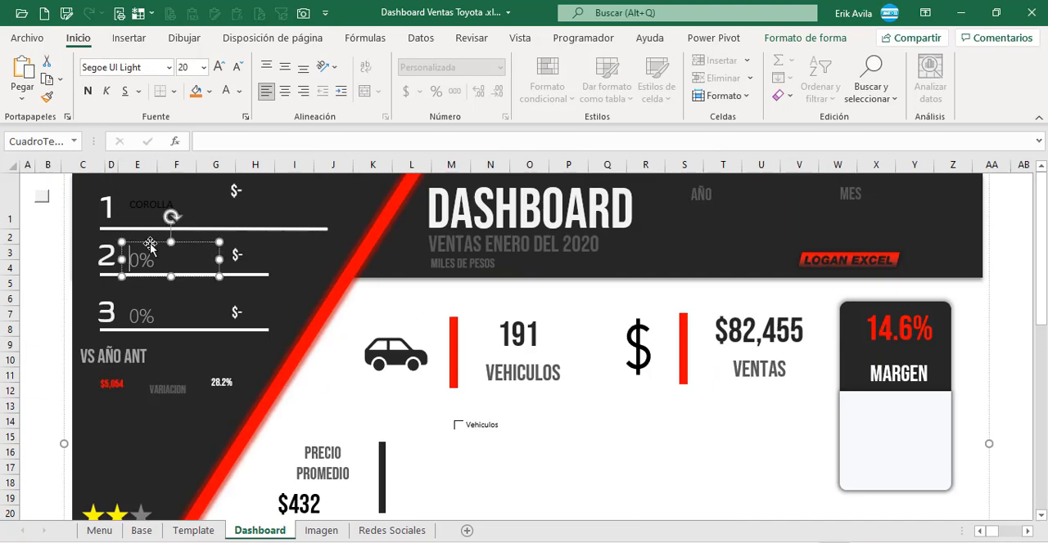
left_click(204, 140)
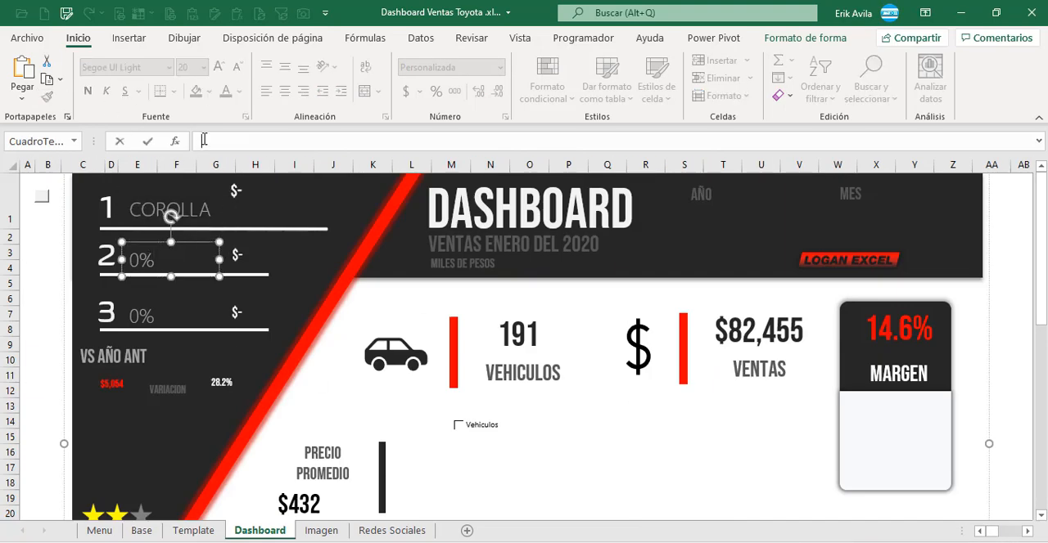
left_click_drag(1003, 533, 990, 532)
left_click(802, 438)
key("Return")
Step: Link the model text box for rank 3 to the Modelo 3 Ventas $ name with =$AI$16
left_click(172, 316)
left_click(214, 143)
type("=")
left_click(929, 460)
left_click(930, 452)
key("Return")
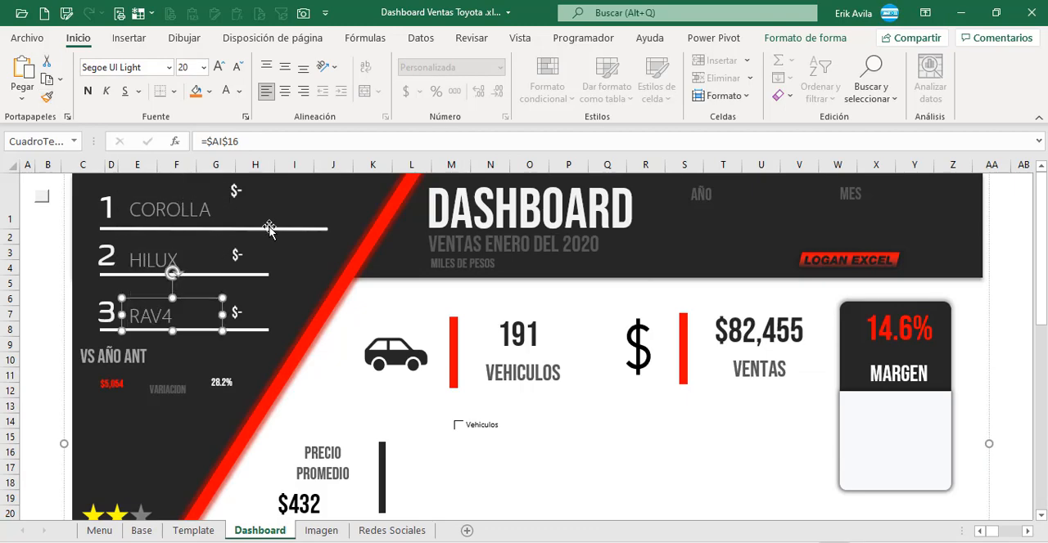
Step: Link the amount text box beside COROLLA to the Modelo 1 sales amount with =$AJ$14
left_click(254, 194)
left_click(238, 141)
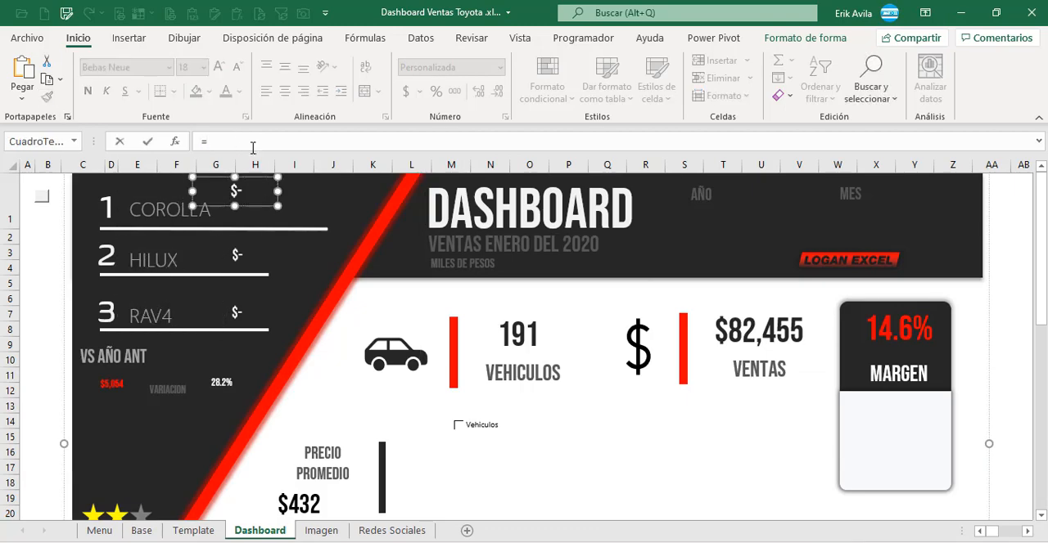
scroll(524, 344, "right", 10)
left_click(935, 428)
key("Return")
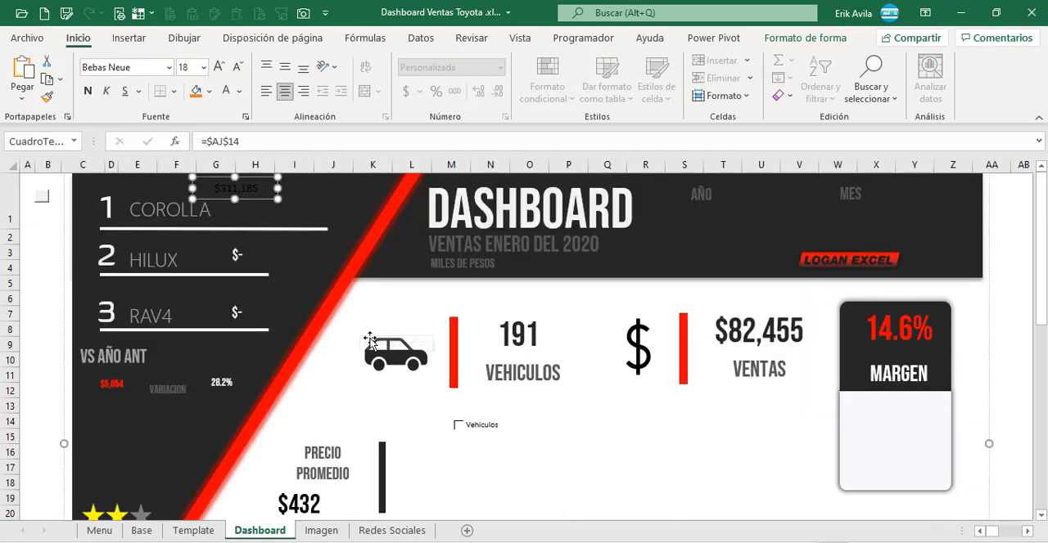
Step: Format the COROLLA amount text box in white 18-point Bebas Neue
left_click(239, 255)
left_click(49, 235)
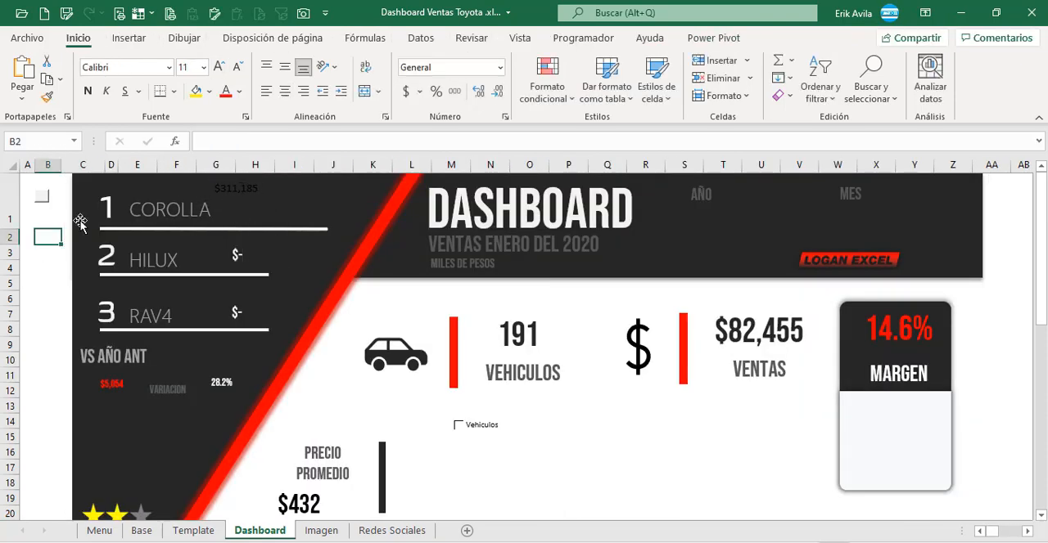
left_click(223, 189)
left_click(187, 70)
type("18")
key("Return")
left_click(170, 68)
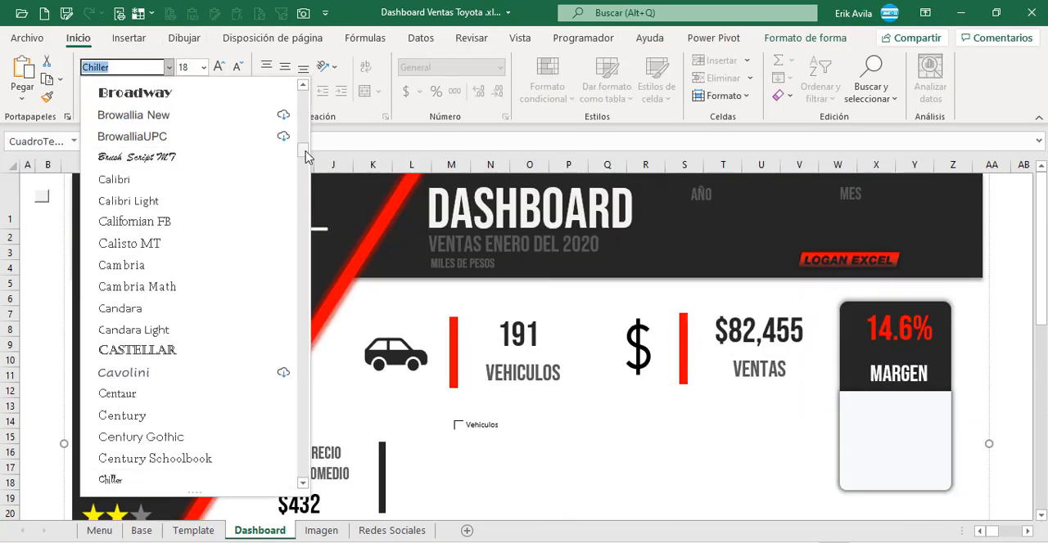
left_click_drag(306, 154, 306, 136)
left_click(201, 131)
Step: Link the amount text box beside HILUX to the Modelo 2 sales amount with =$AJ$15
left_click(237, 255)
left_click(238, 141)
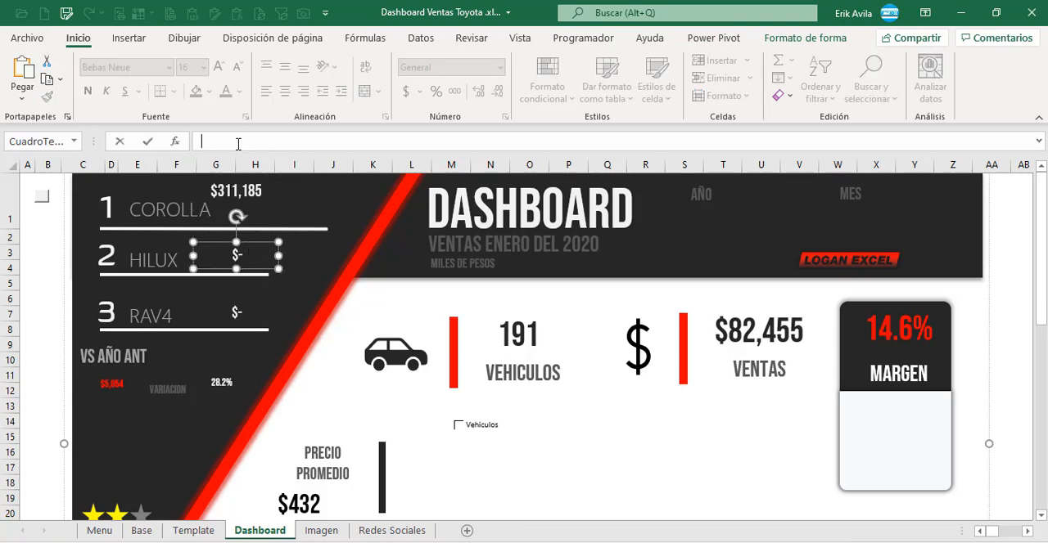
mouse_move(998, 532)
left_mouse_down()
mouse_move(1014, 532)
mouse_move(991, 532)
left_mouse_up()
left_click(742, 438)
key("Return")
Step: Link the amount text box beside RAV4 to the Modelo 3 sales amount with =$AJ$16
left_click(253, 303)
left_click(236, 143)
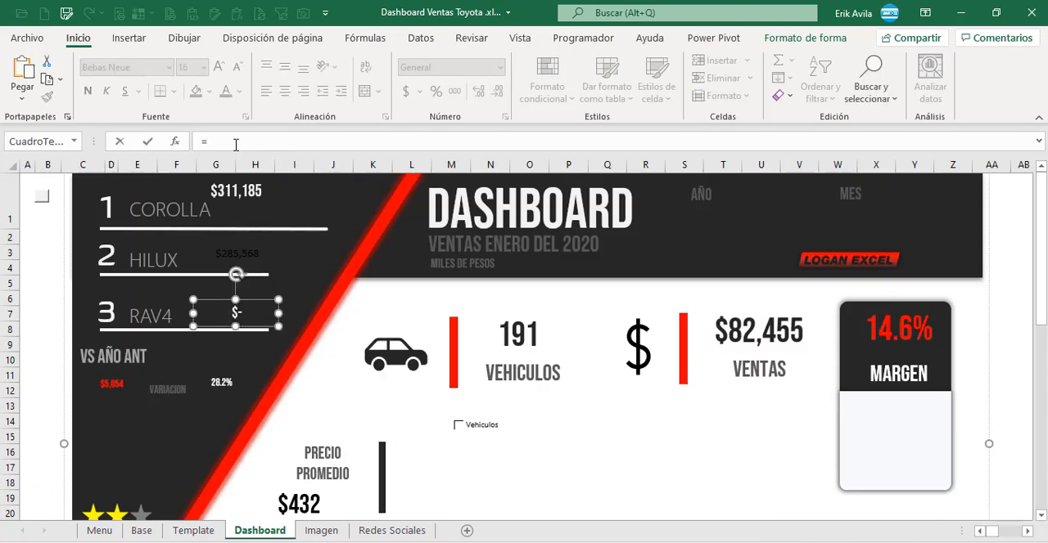
left_click(1002, 536)
left_click(795, 519)
key("Return")
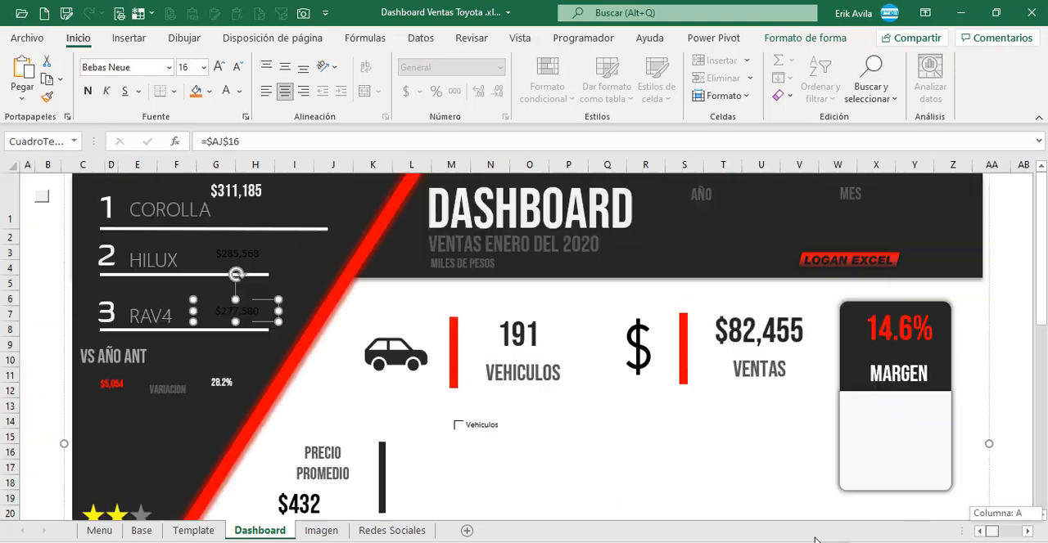
Step: Format the HILUX amount text box in white 16-point Bebas Neue
left_click(251, 258)
left_click(195, 69)
type("16")
key("Return")
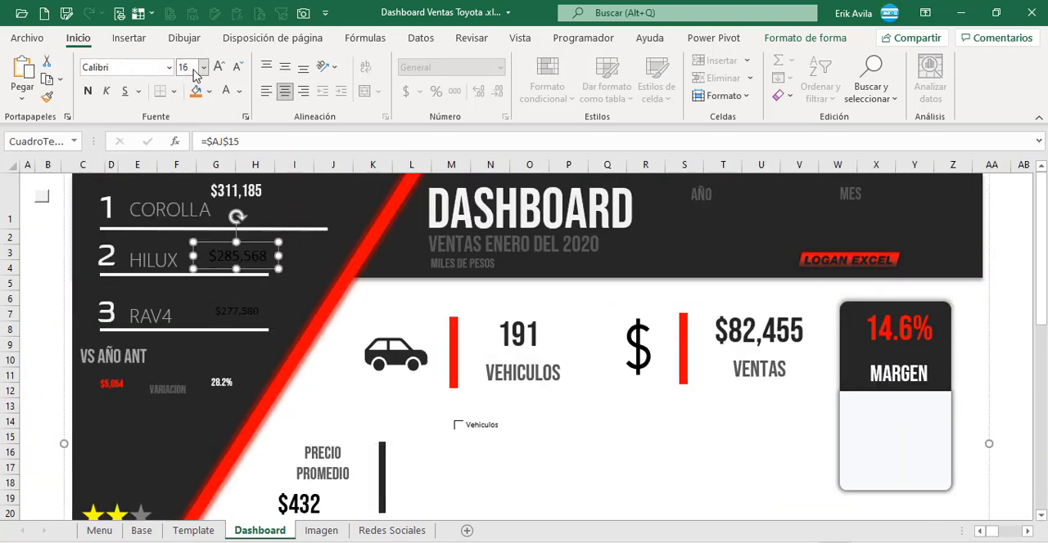
left_click(170, 68)
left_click_drag(302, 102, 299, 151)
left_click(168, 175)
left_click(226, 92)
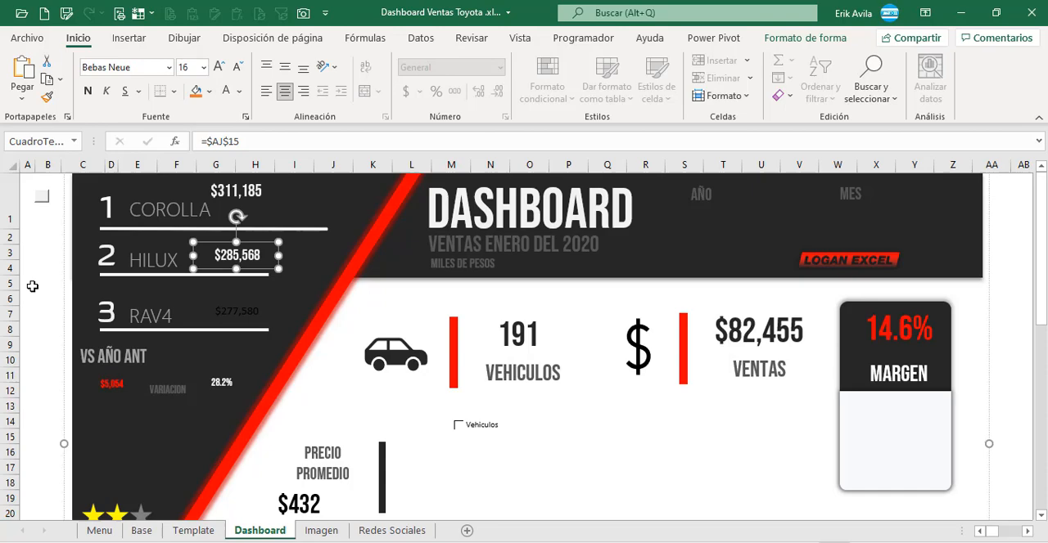
Step: Copy the HILUX amount's formatting to the RAV4 amount text box
left_click(49, 98)
left_click(243, 308)
left_click(49, 268)
Step: Review the Cuadros de Texto table, especially the chart entries from Grafica Mensual Modelo 1 to Grafica Ventas por Color
left_click_drag(992, 532, 875, 526)
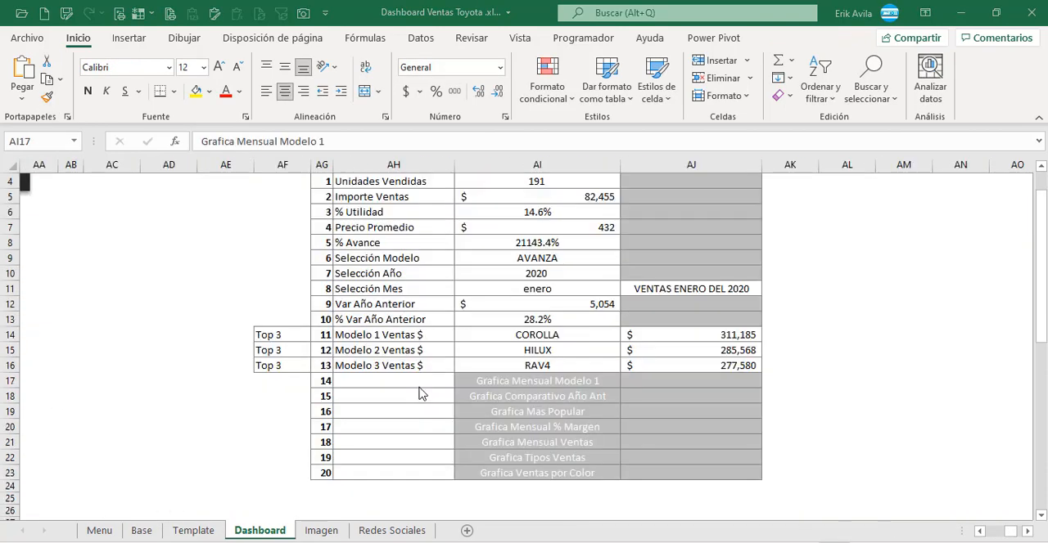
left_click(421, 334)
scroll(421, 332, "up", 2)
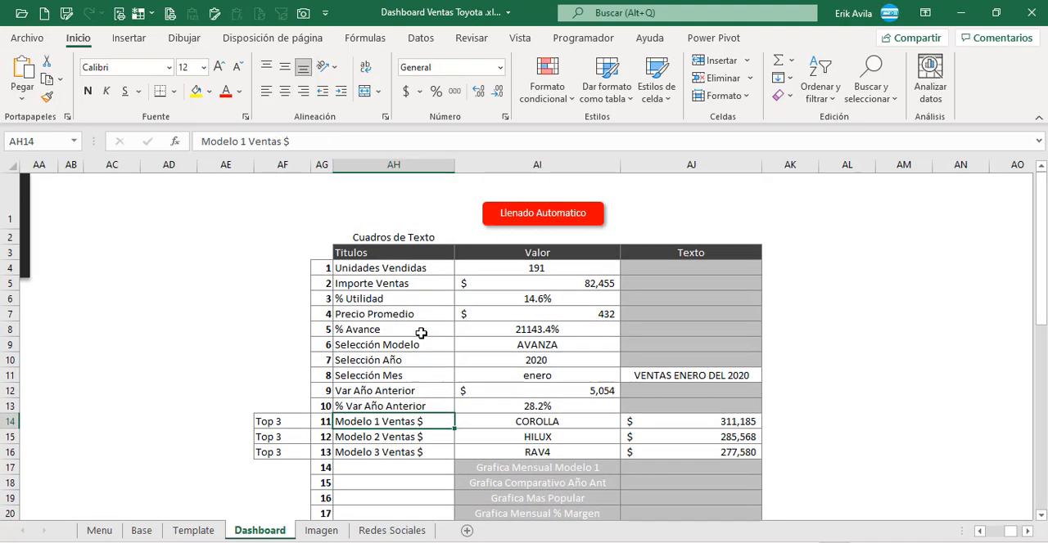
scroll(425, 355, "down", 3)
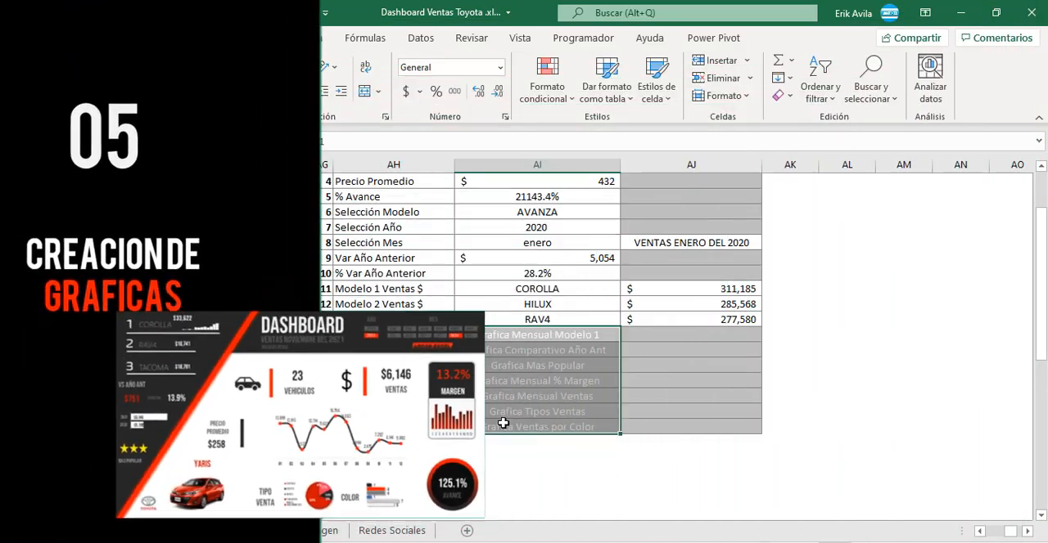
left_click(504, 363)
left_click(504, 348)
scroll(734, 425, "up", 2)
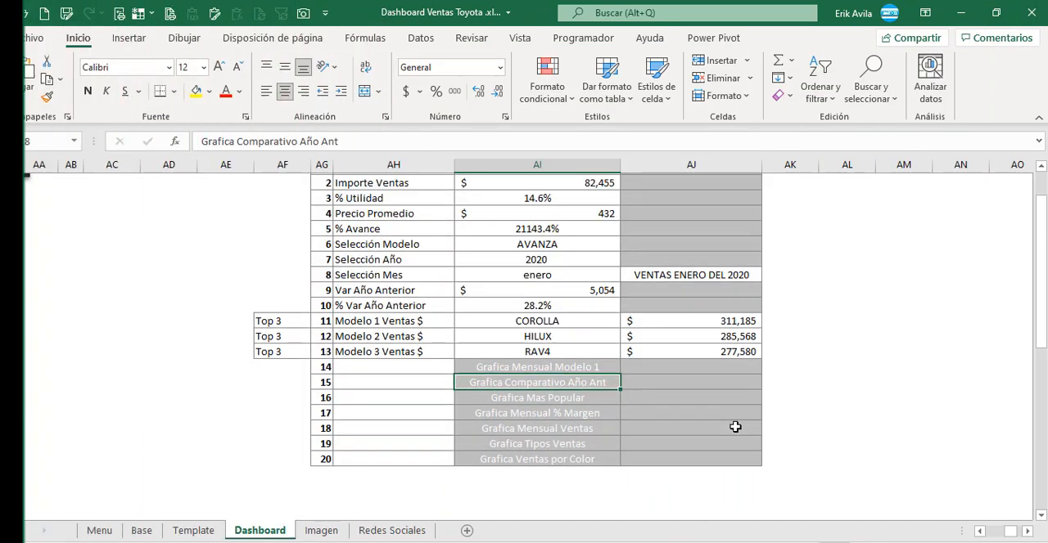
left_click(555, 470)
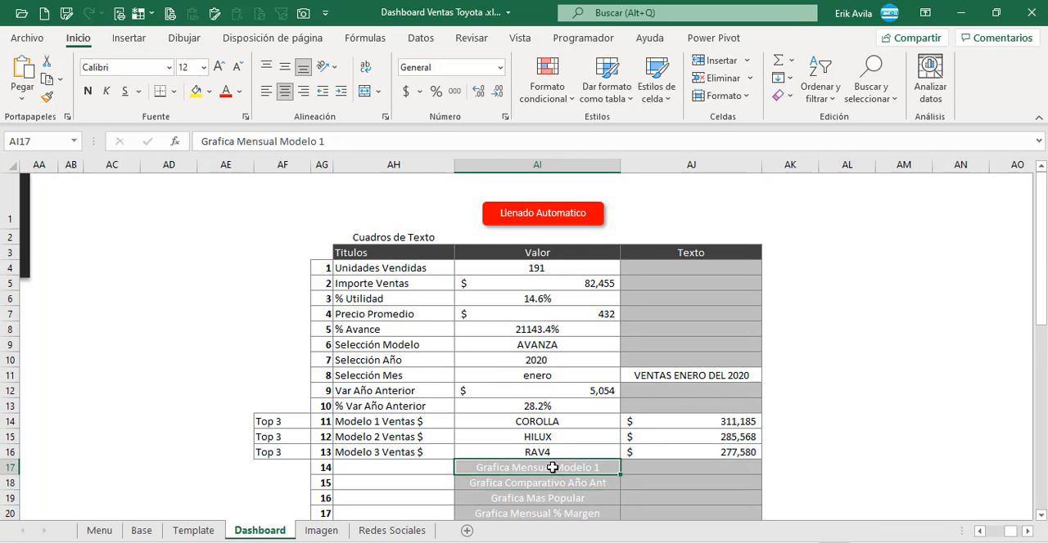
scroll(551, 468, "down", 2)
left_click(543, 409)
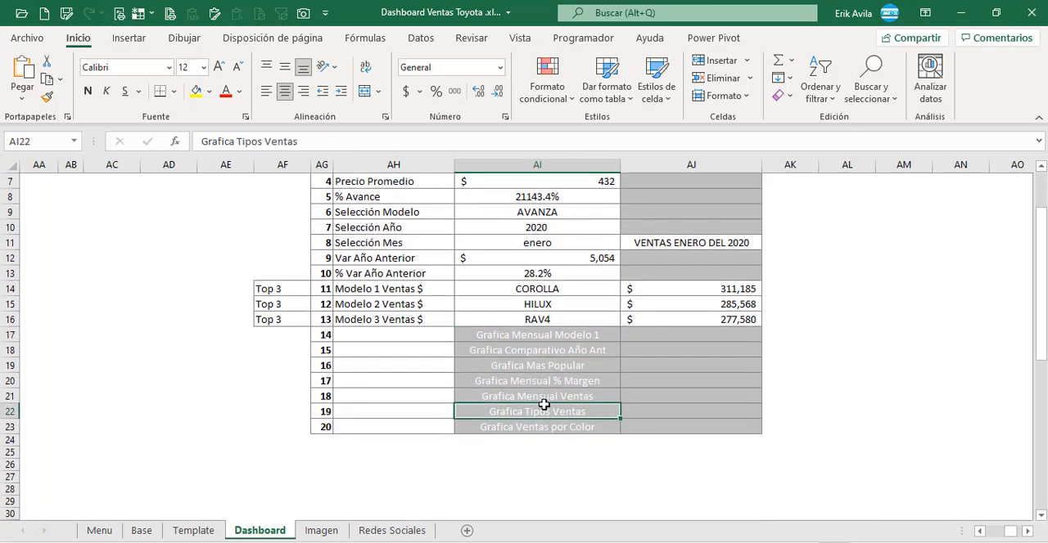
left_click(540, 338)
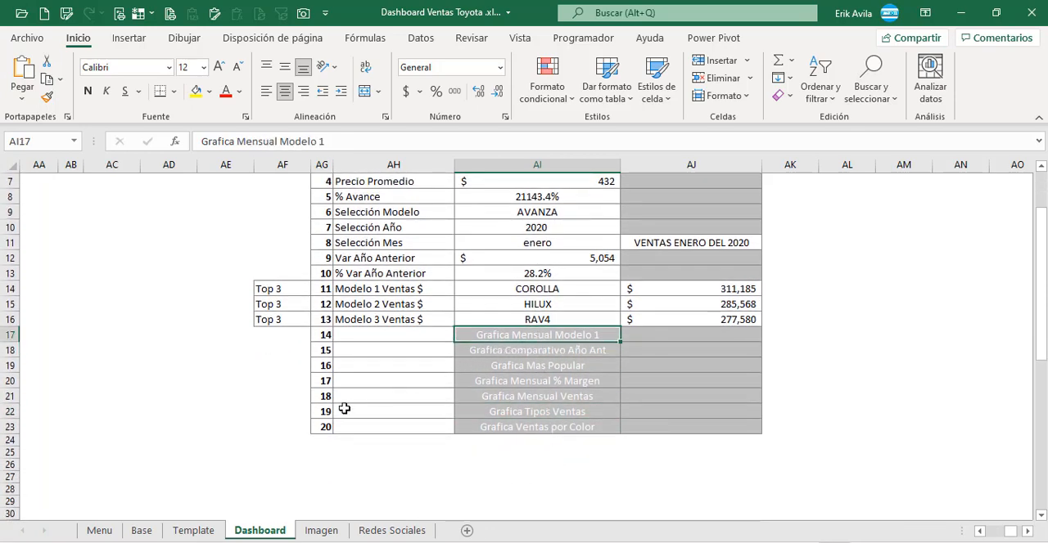
Step: Examine the Top 3 pivot table on the Base sheet and the formulas of the Producto and Ventas table
left_click(142, 531)
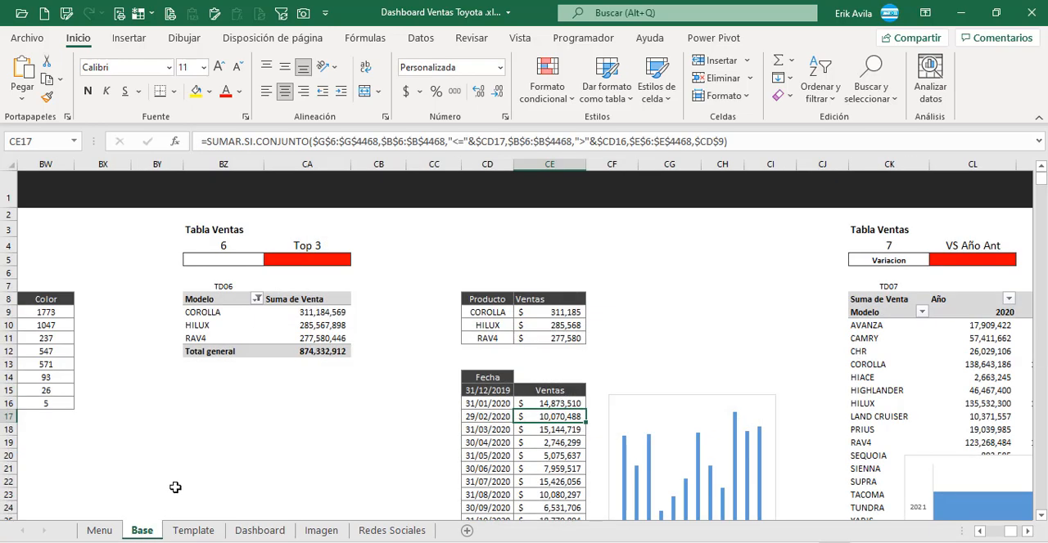
left_click(302, 374)
left_click(308, 351)
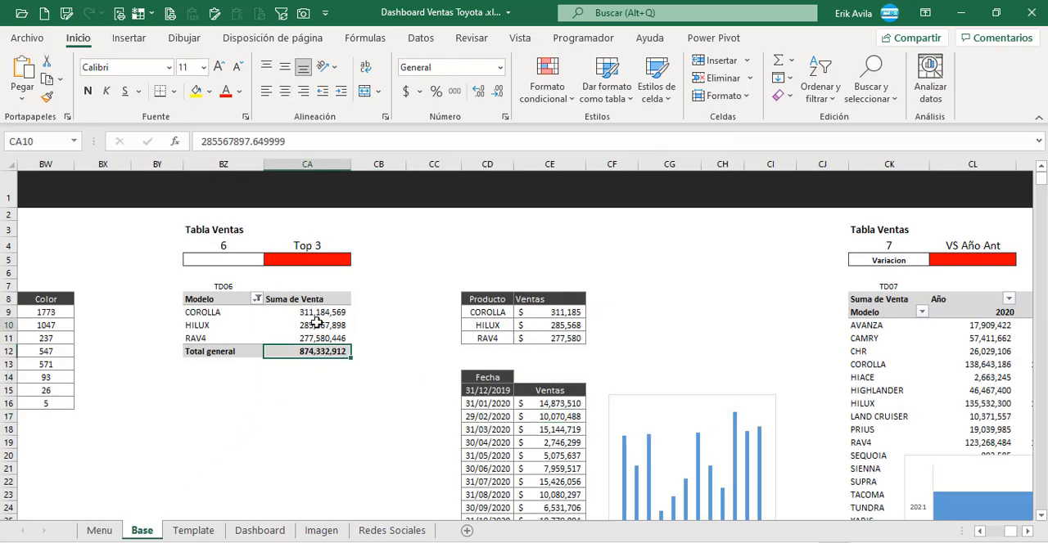
left_click(488, 316)
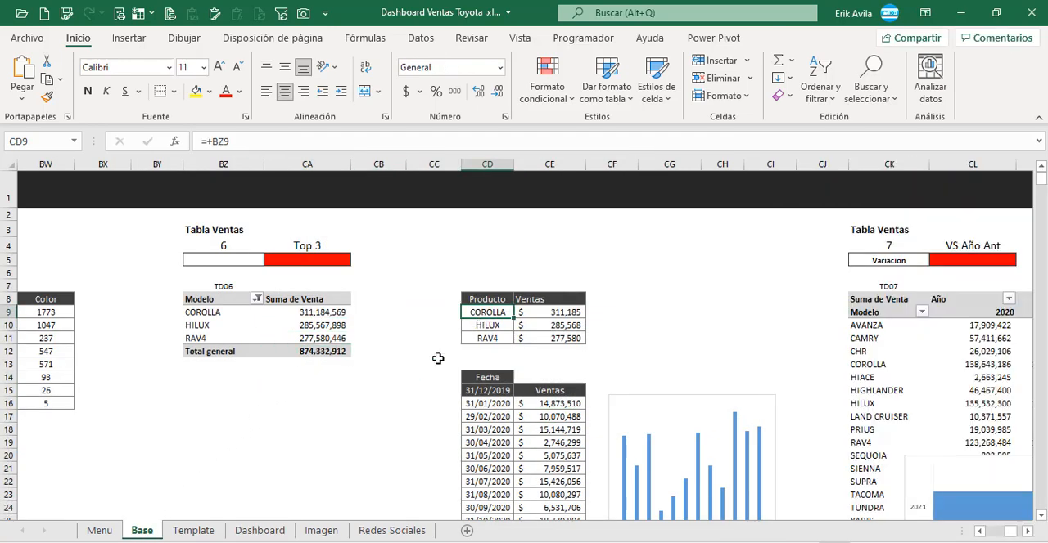
left_click(543, 315)
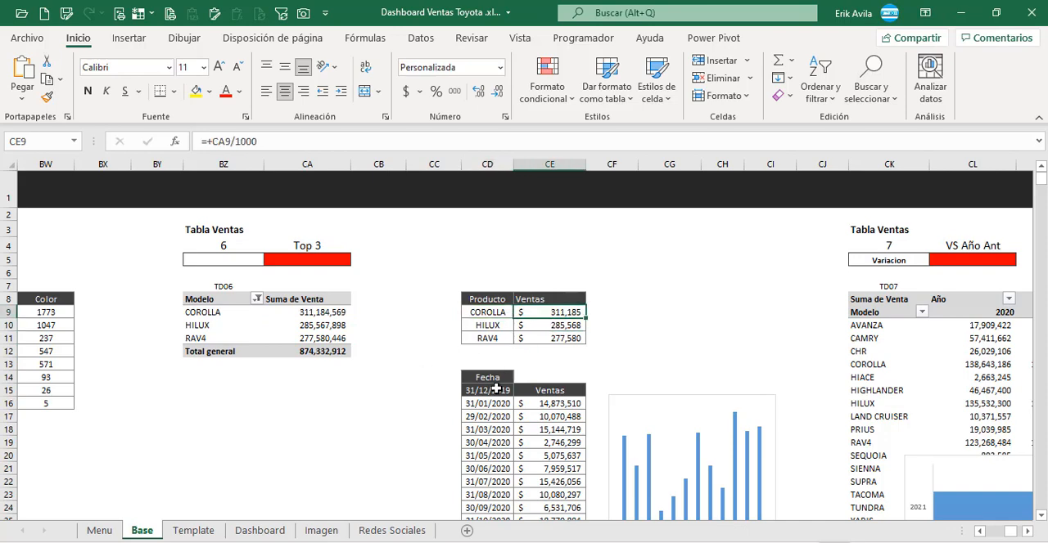
scroll(496, 390, "down", 1)
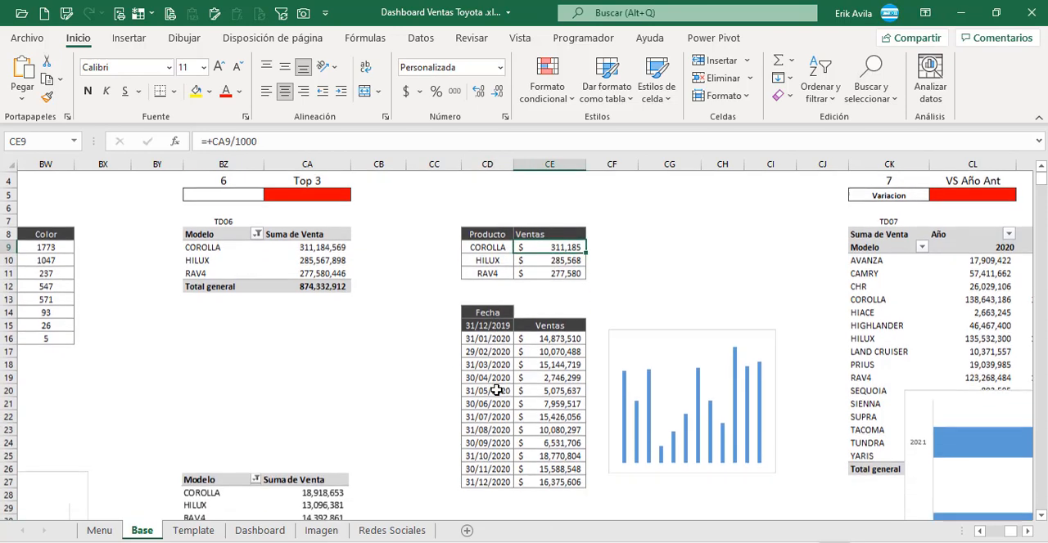
left_click(494, 248)
left_click(549, 251)
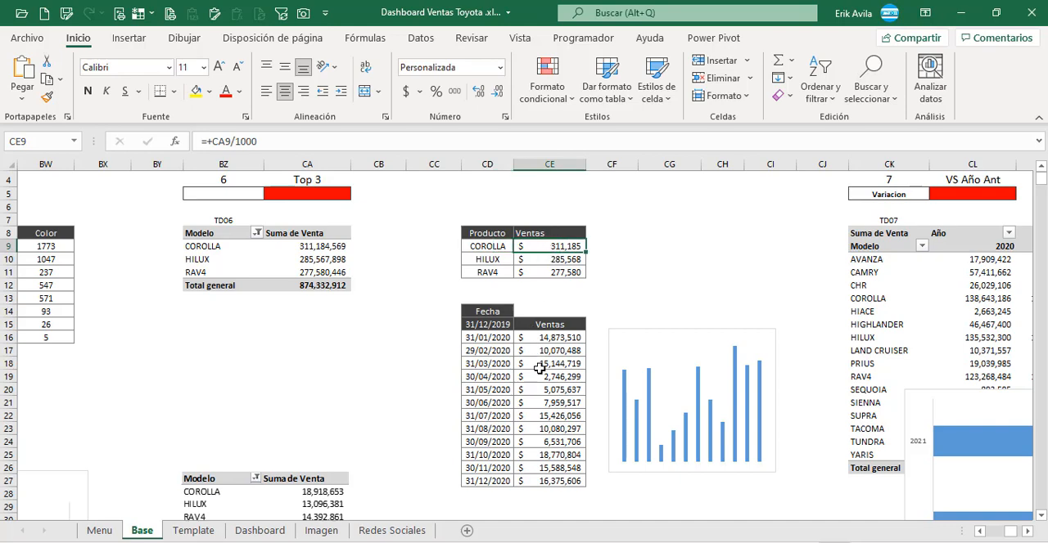
Step: Examine the monthly Fecha and Ventas table on the Base sheet and open the SUMAR.SI.CONJUNTO formula in cell CE16
left_click(534, 336)
left_click(499, 326)
left_click(519, 354)
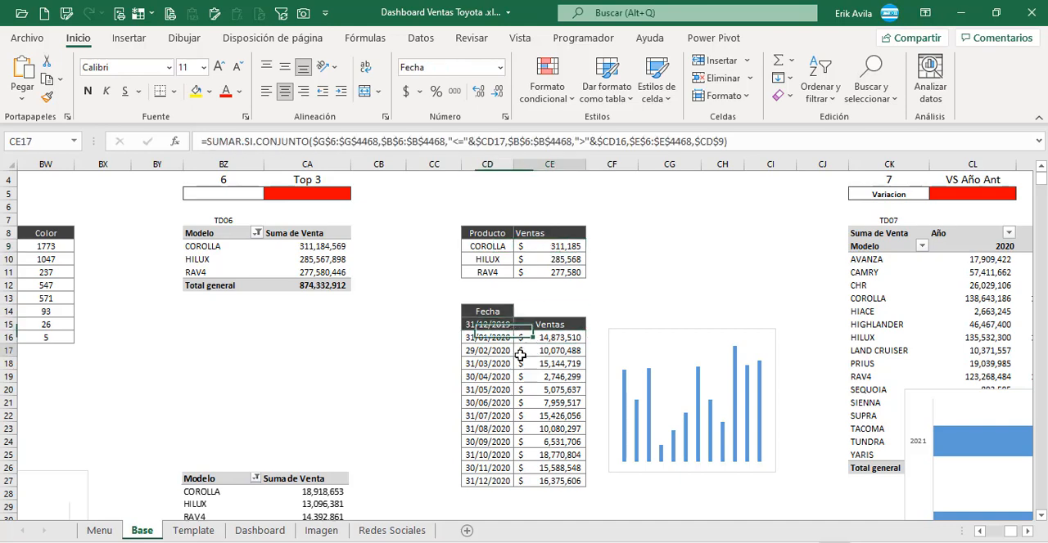
left_click(484, 323)
left_click_drag(484, 322, 573, 480)
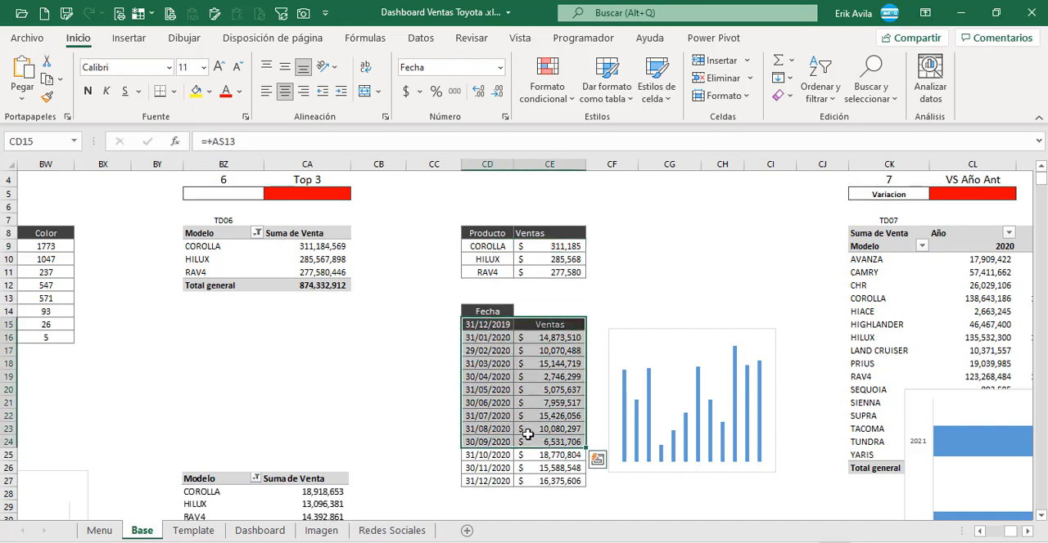
left_click(504, 353)
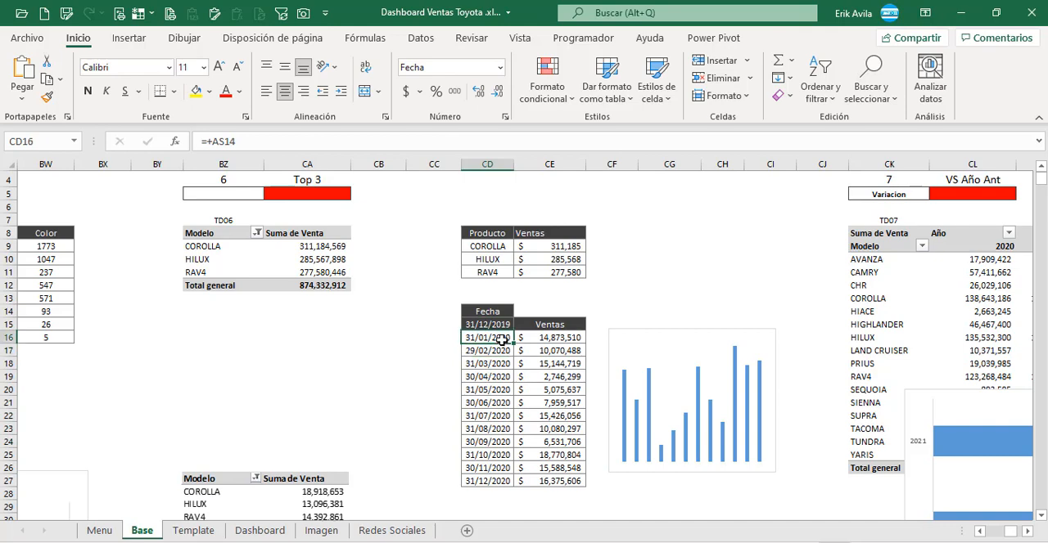
left_click(502, 384)
left_click(503, 338)
left_click(544, 337)
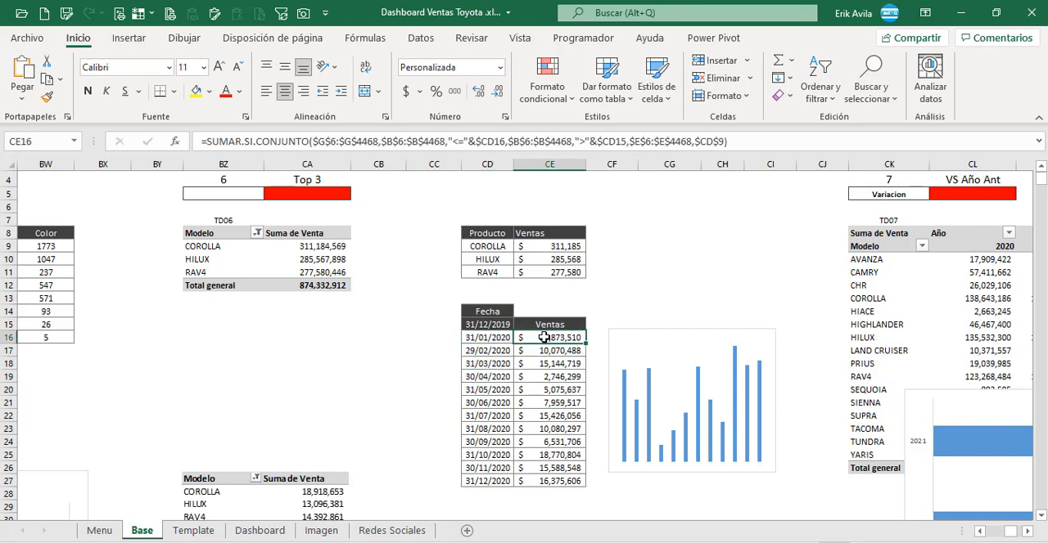
key("F2")
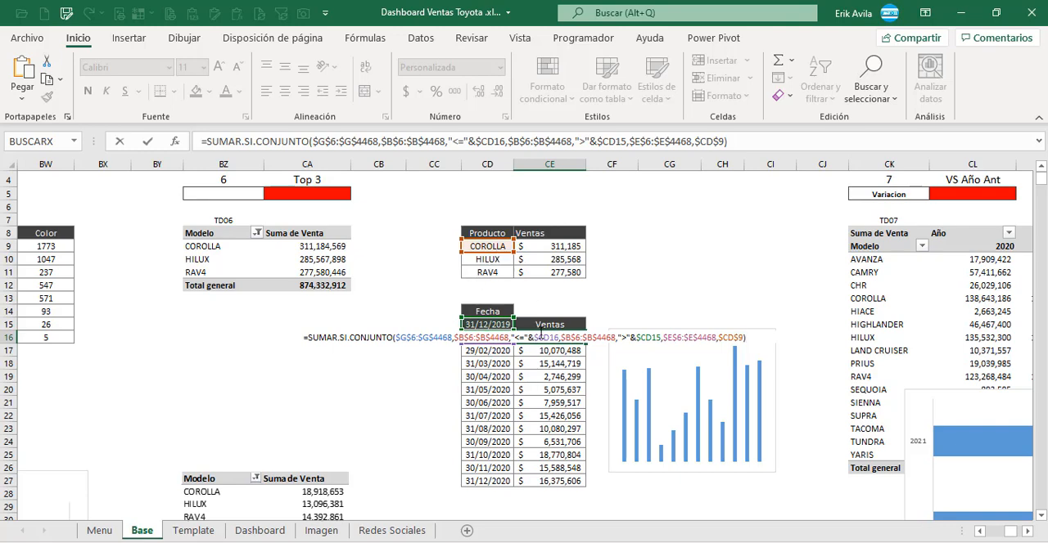
Step: Examine the SUMAR.SI.CONJUNTO formulas for the following months in cells CE17 to CE20 of the Base sheet
key("Return")
key("F2")
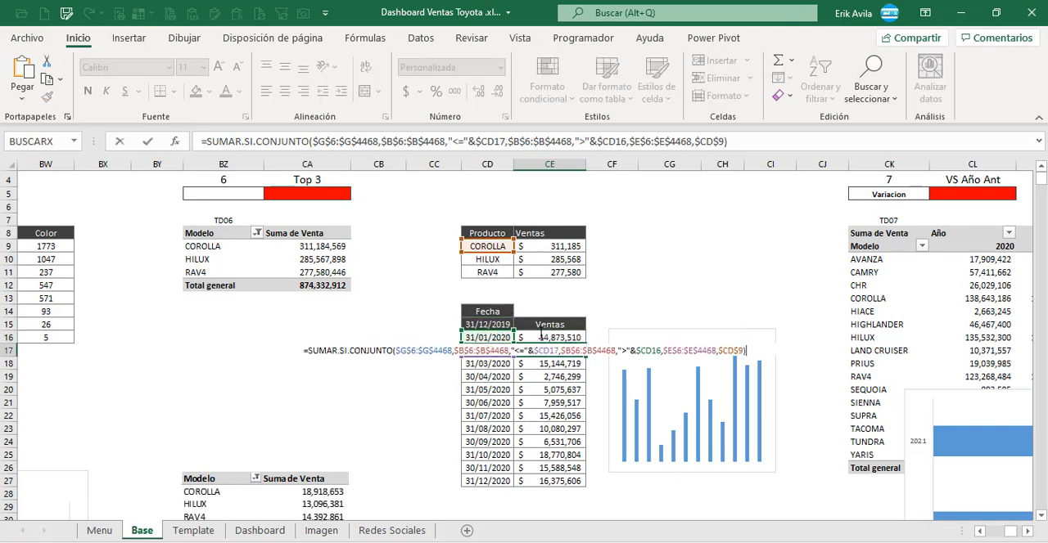
key("ctrl+Return")
key("Down")
key("F2")
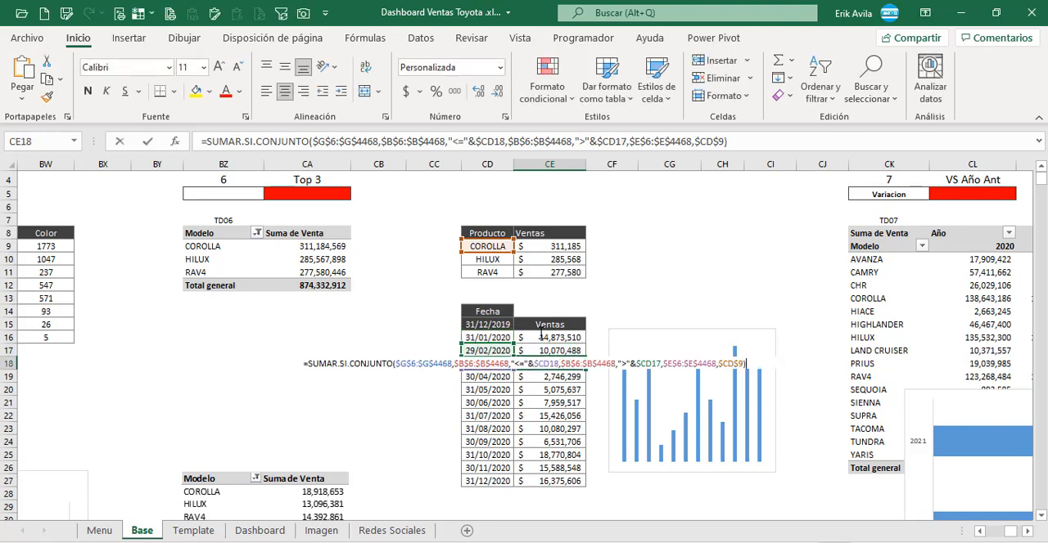
key("ctrl+Return")
key("Down")
key("F2")
key("ctrl+Return")
key("Down")
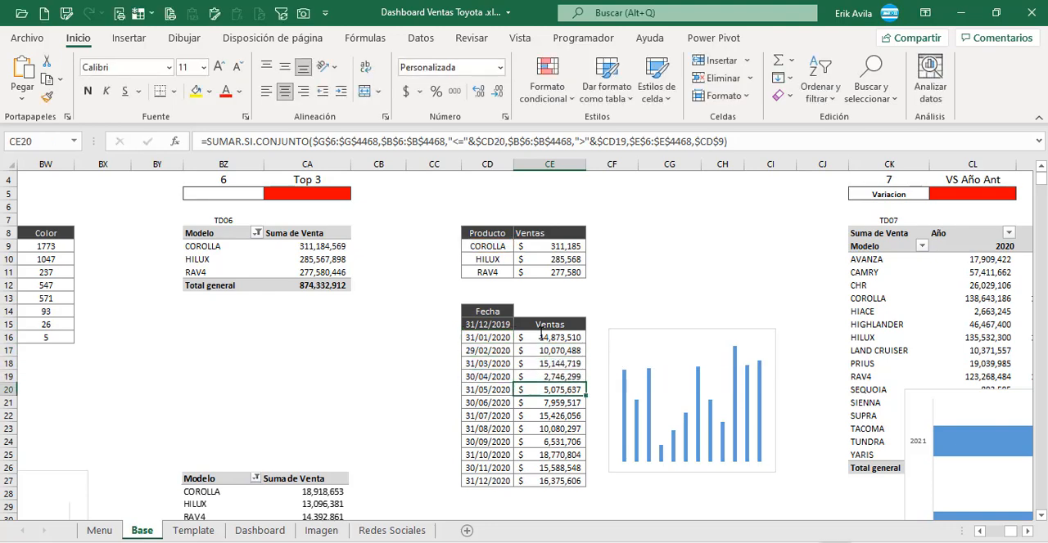
left_click(556, 349)
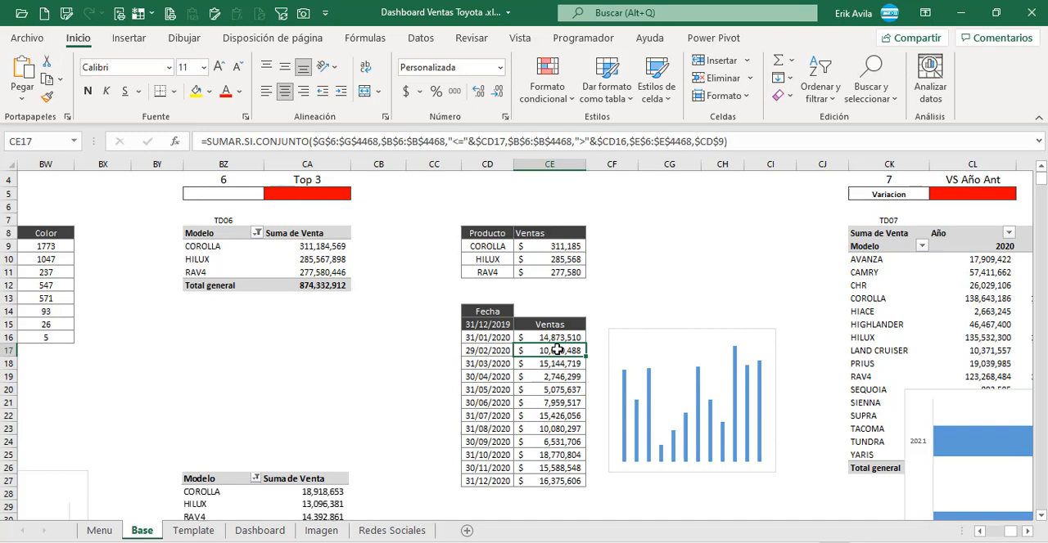
Step: Examine the CE16 formula against the Fecha, Modelo and Venta source columns that it references on the Base sheet
left_click(559, 255)
left_click(559, 340)
key("F2")
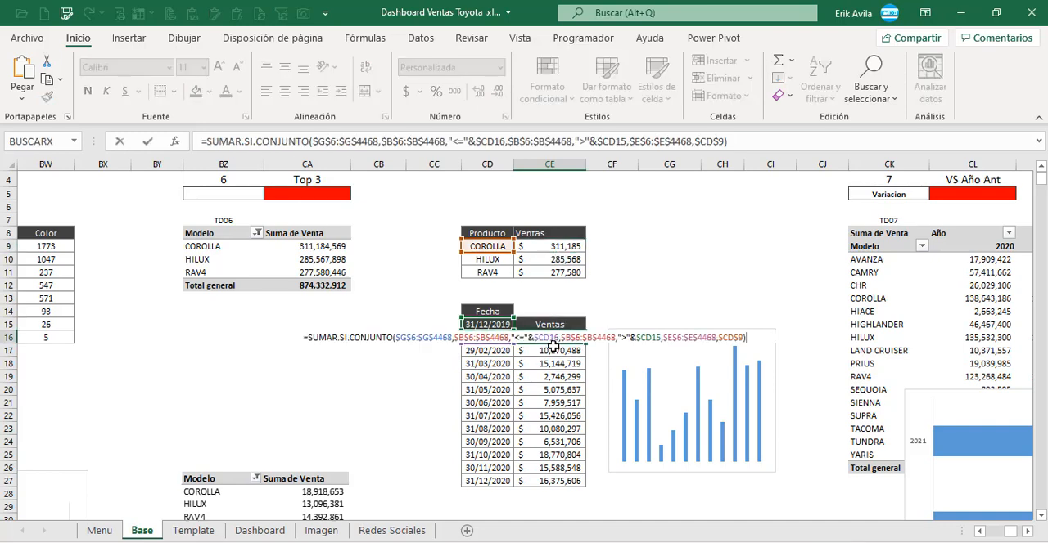
key("Escape")
left_click(555, 374)
left_click(557, 338)
key("F2")
left_click_drag(1013, 536, 986, 535)
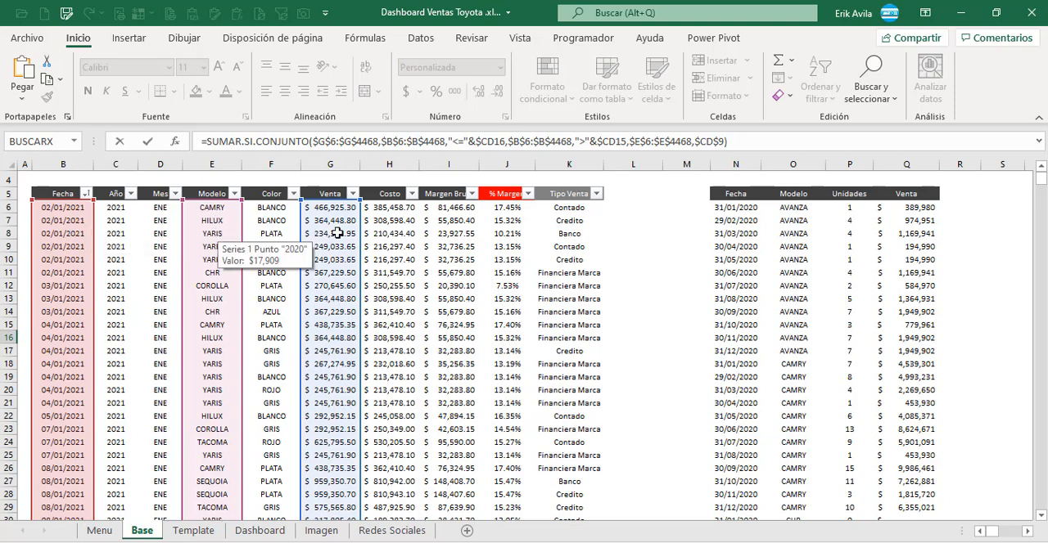
key("Escape")
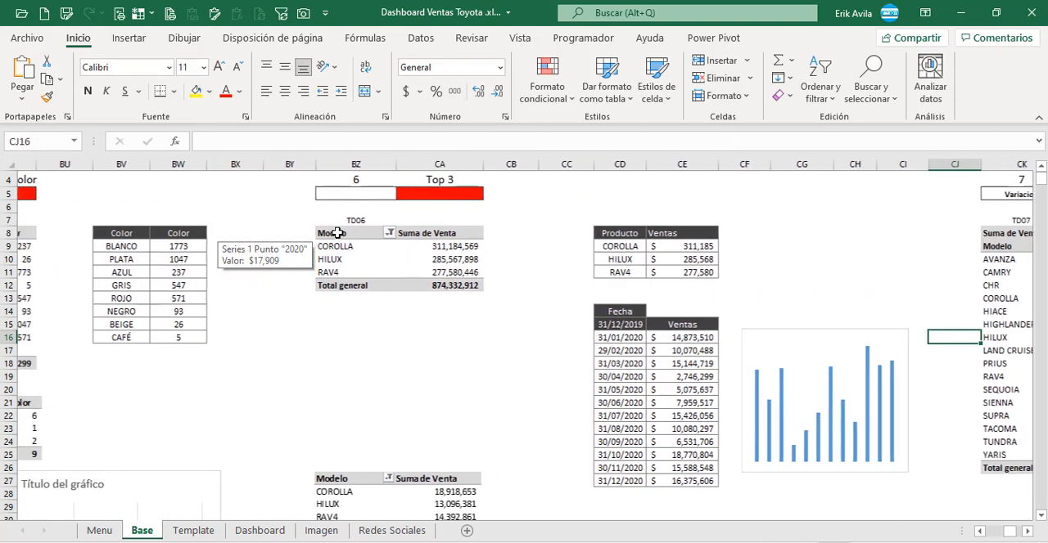
key("Left")
key("Left")
key("Left")
key("Left")
key("Left")
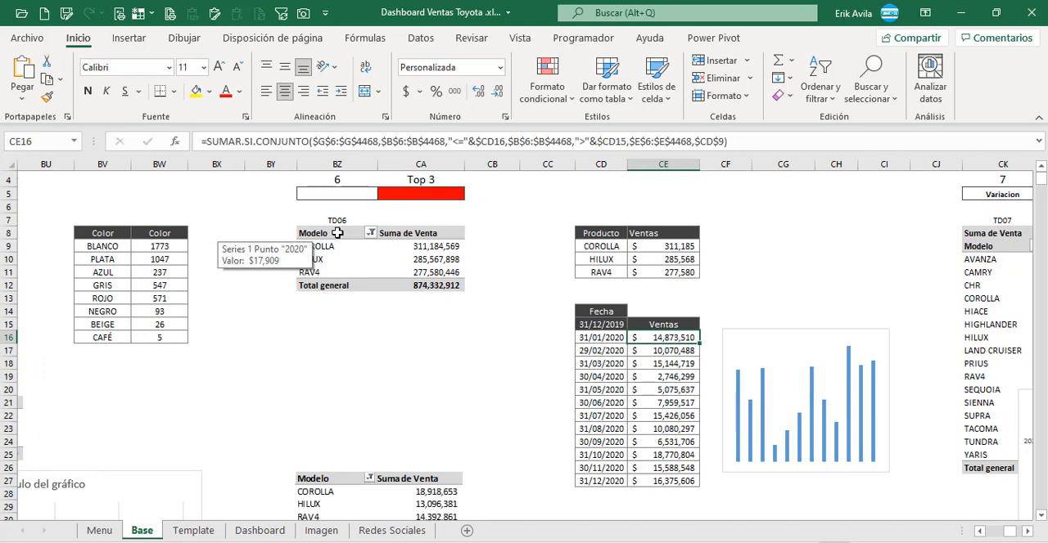
scroll(583, 364, "down", 2)
left_click(659, 336)
scroll(663, 332, "up", 2)
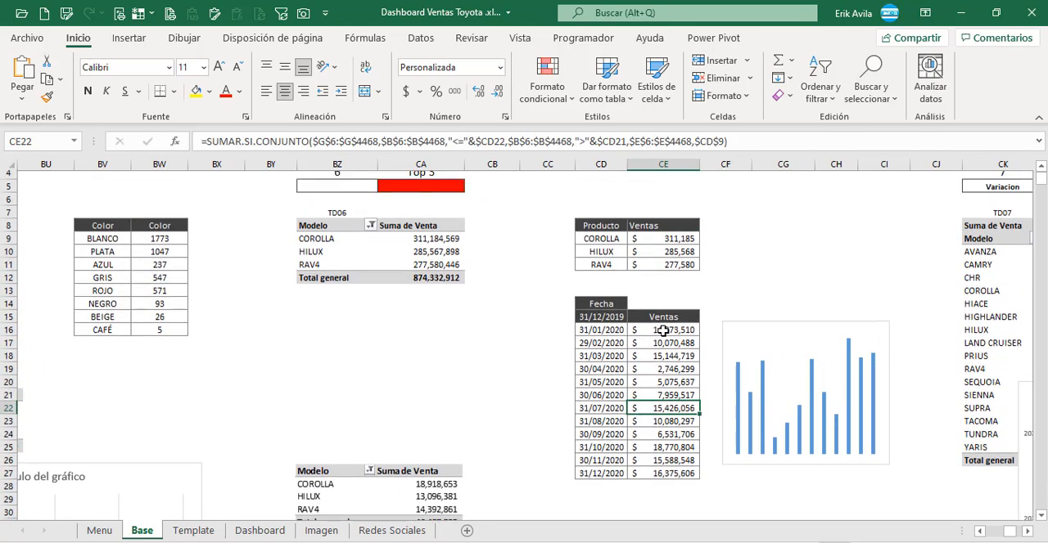
left_click(667, 344)
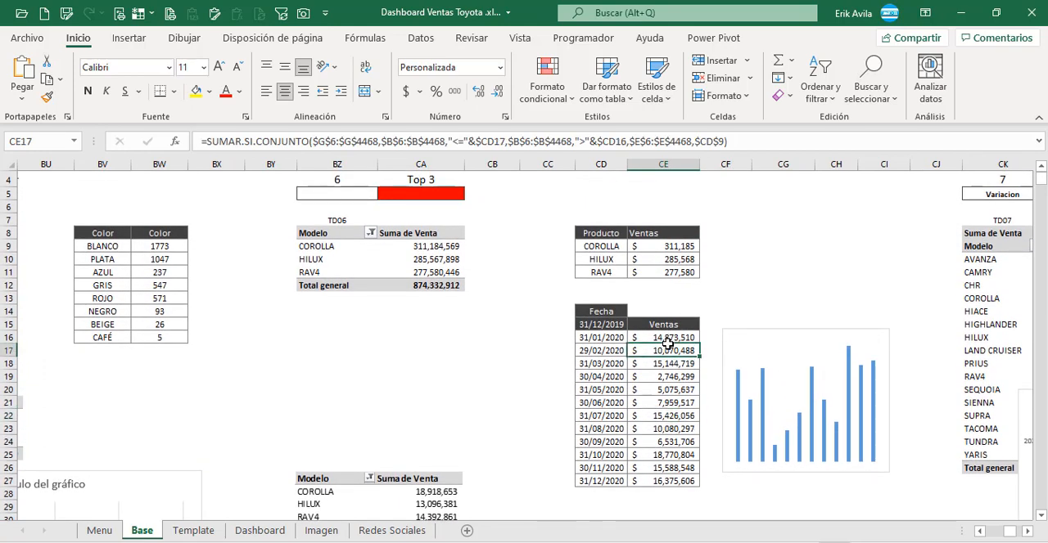
Step: Try out a clustered column chart of the monthly dates and sales in CD16:CE27 and delete it
left_click(754, 332)
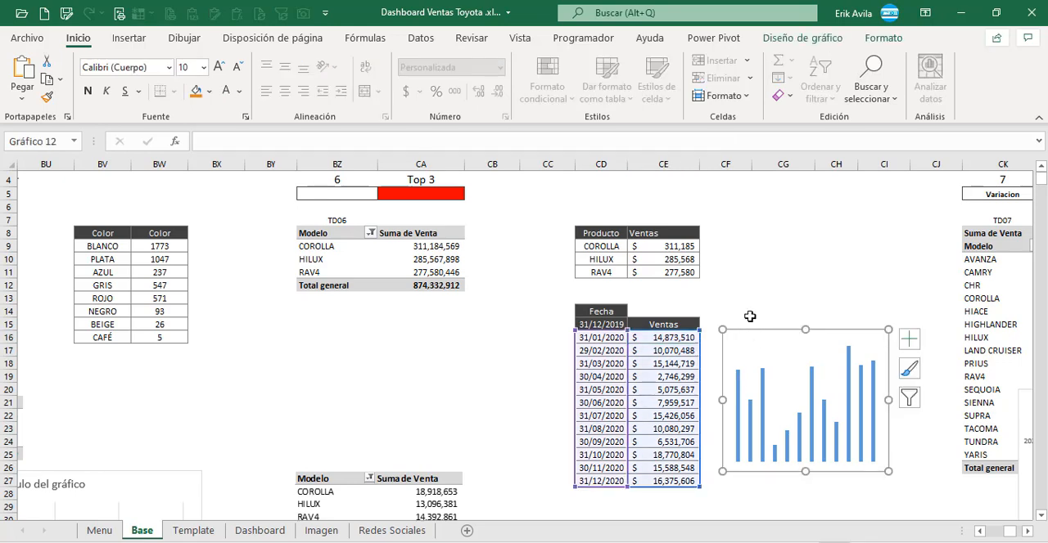
left_click(778, 285)
left_click_drag(613, 342, 679, 482)
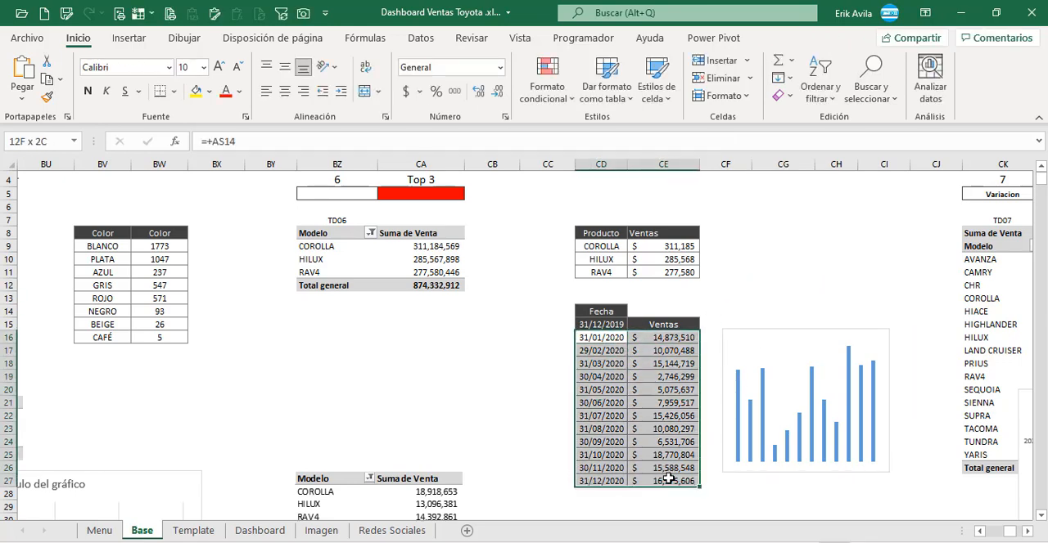
left_click(129, 37)
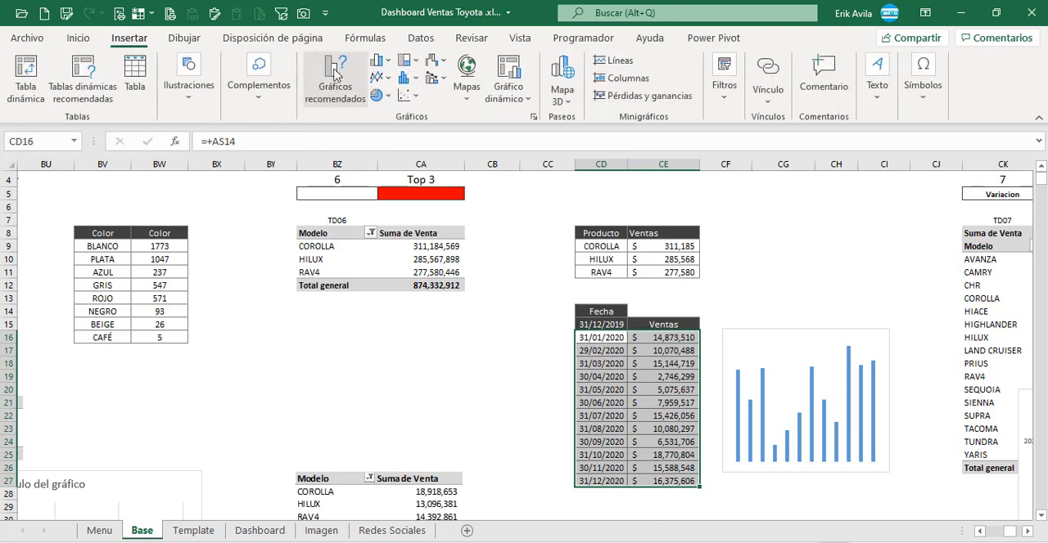
left_click(388, 63)
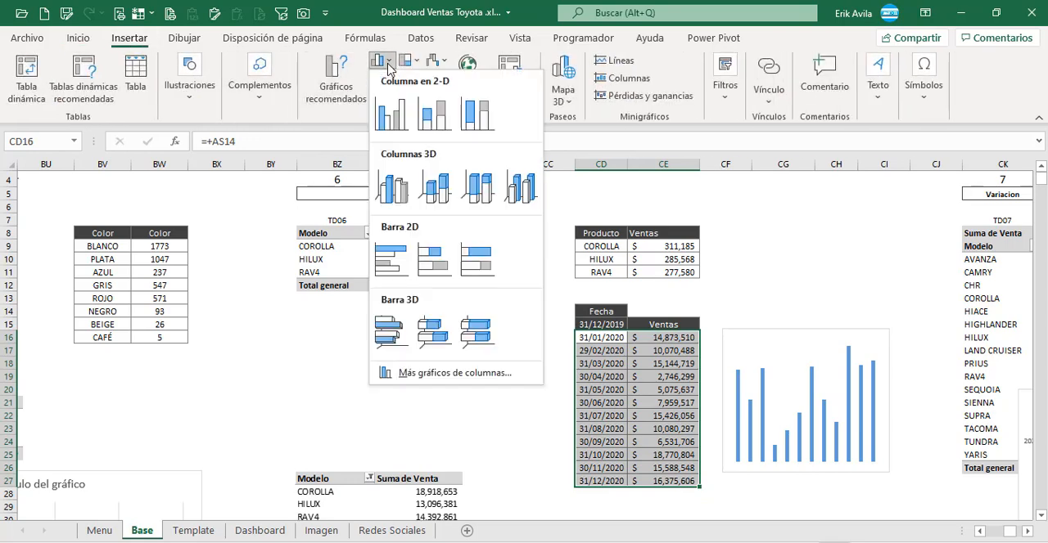
left_click(381, 114)
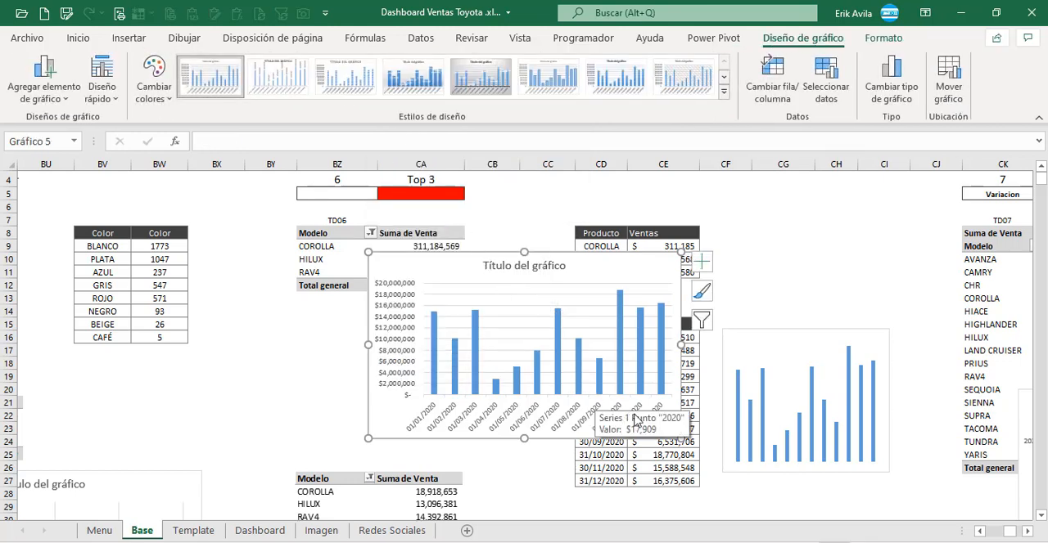
left_click(778, 363)
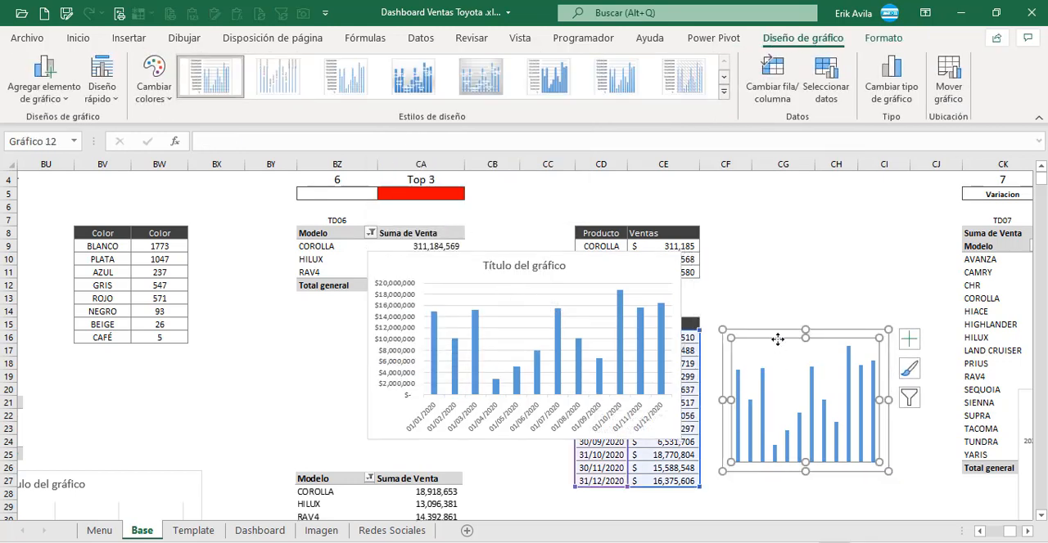
left_click(620, 321)
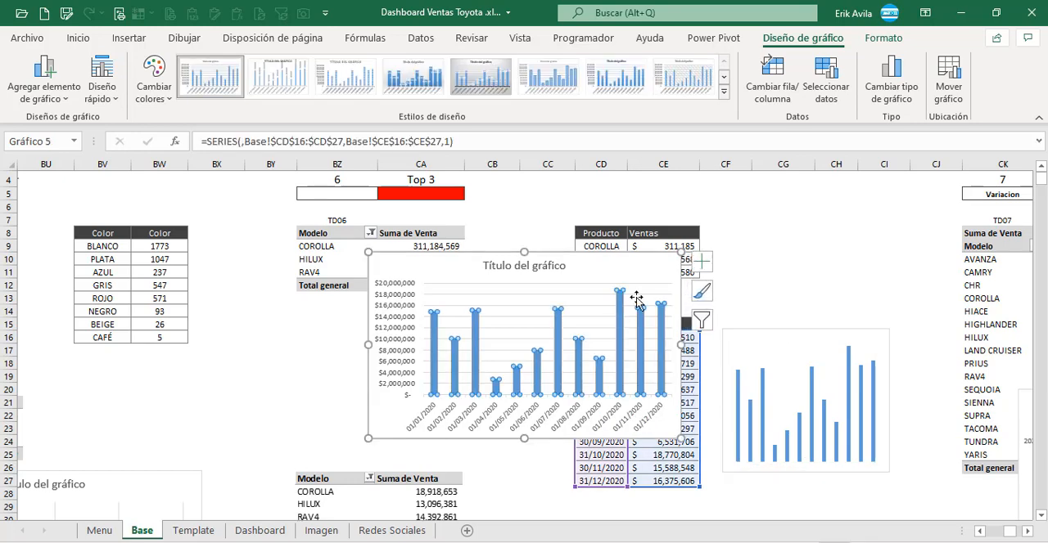
left_click(678, 280)
key("Delete")
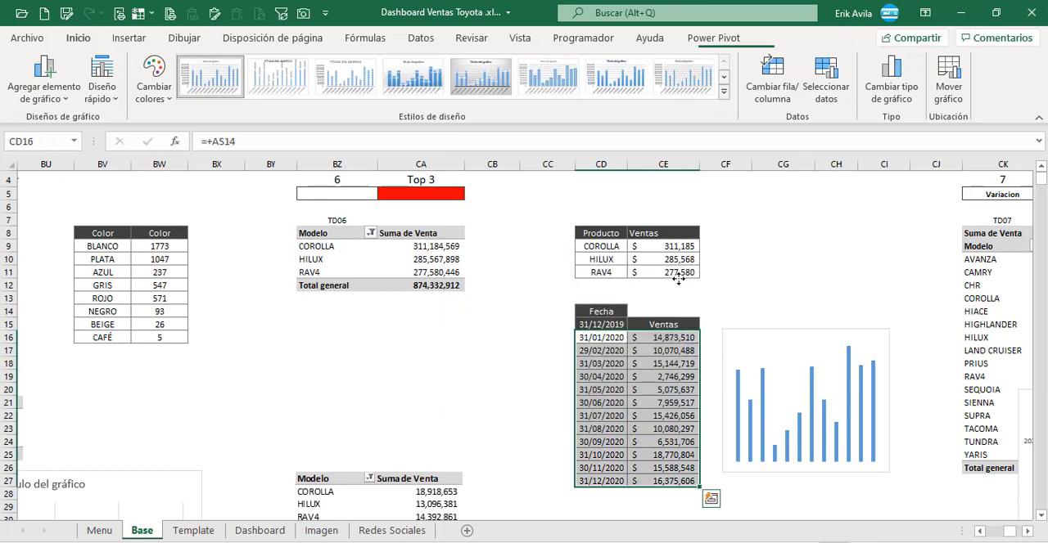
Step: Copy the existing monthly sales column chart from the Base sheet and paste it into the Dashboard sheet
left_click(775, 338)
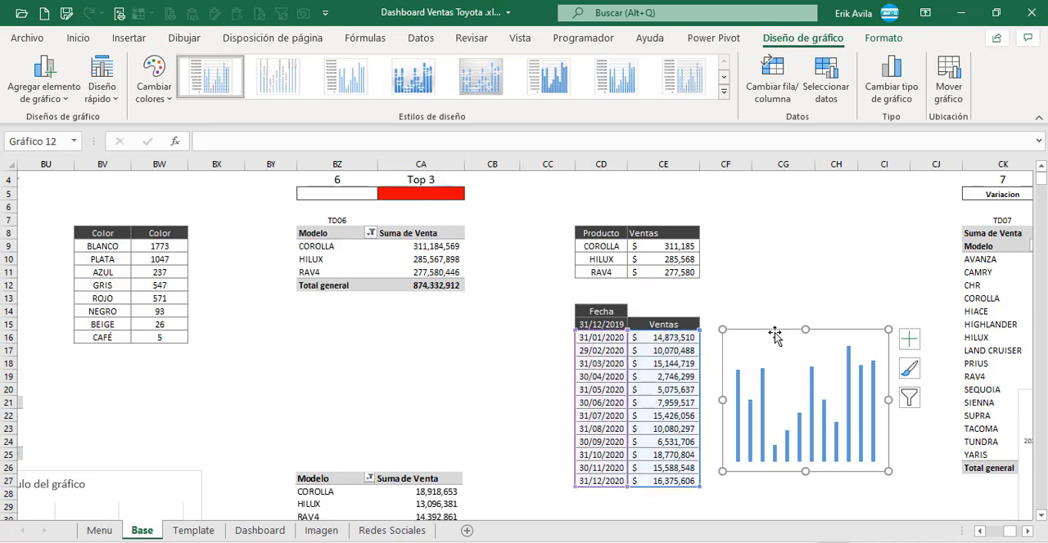
left_click(262, 530)
left_click_drag(1010, 530, 988, 530)
left_click(30, 262)
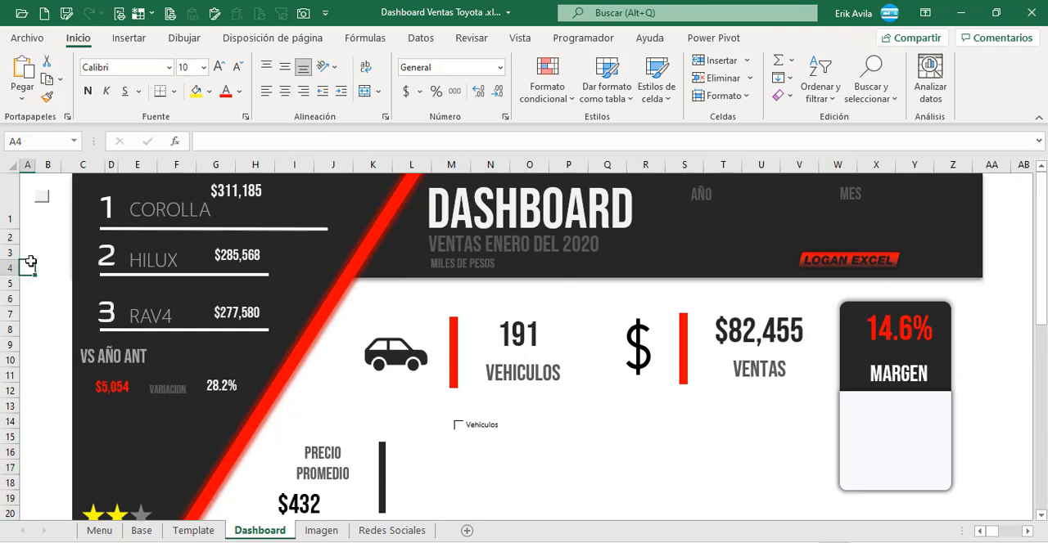
key("ctrl+v")
Step: Shrink the pasted chart to about 1.71 by 5.66 cm and place it beside the COROLLA label
left_click_drag(167, 353, 386, 288)
left_click_drag(330, 350, 355, 248)
left_click_drag(423, 220, 391, 219)
left_click_drag(315, 252, 315, 241)
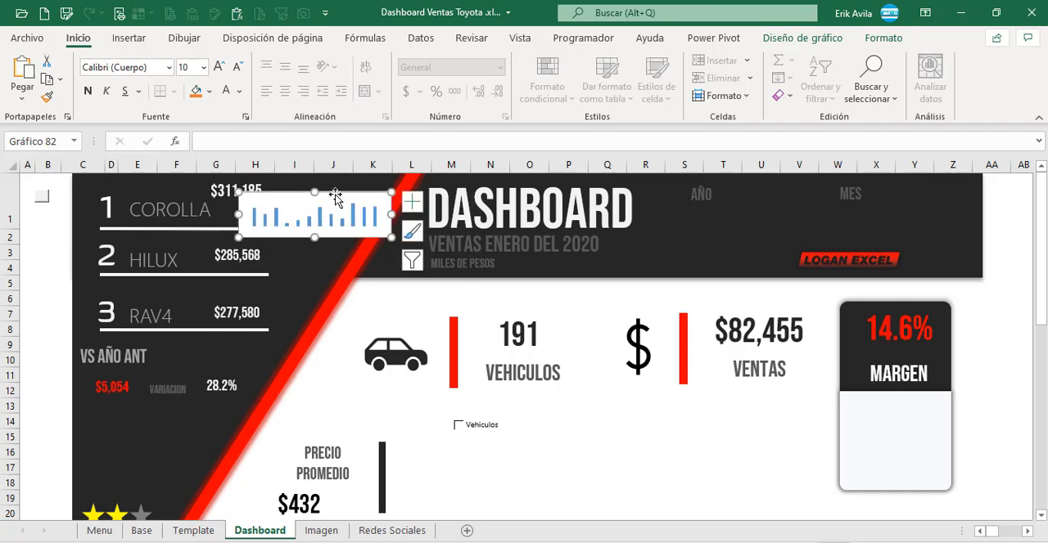
left_click_drag(341, 193, 330, 188)
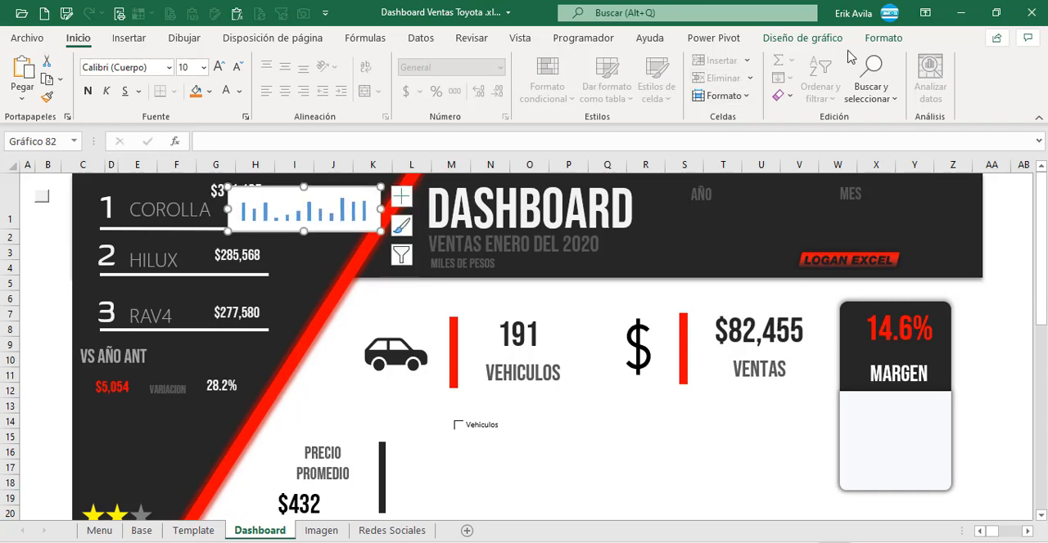
Step: Remove the background fill of the COROLLA chart and colour its column series white
left_click(883, 38)
left_click(509, 60)
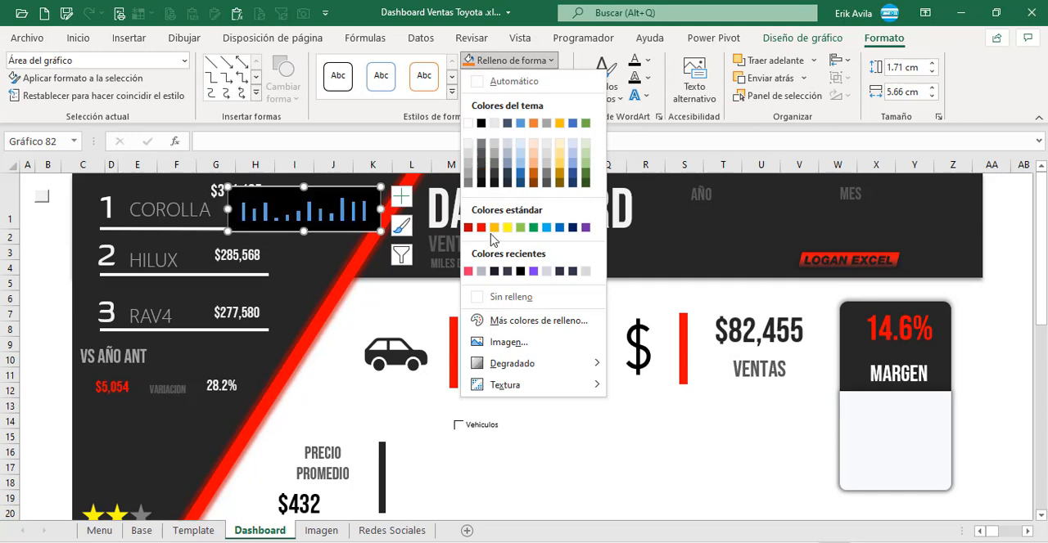
left_click(511, 296)
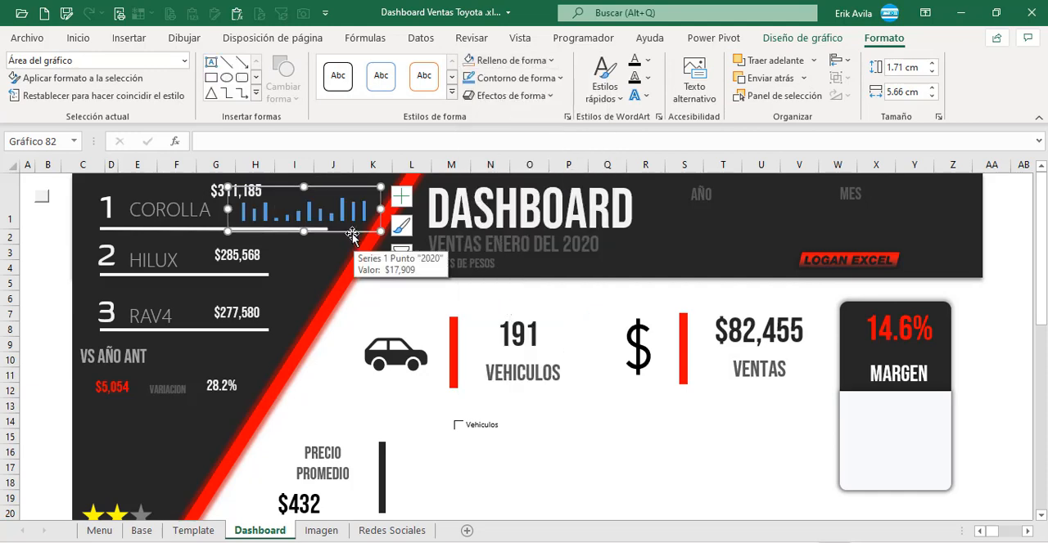
left_click(343, 218)
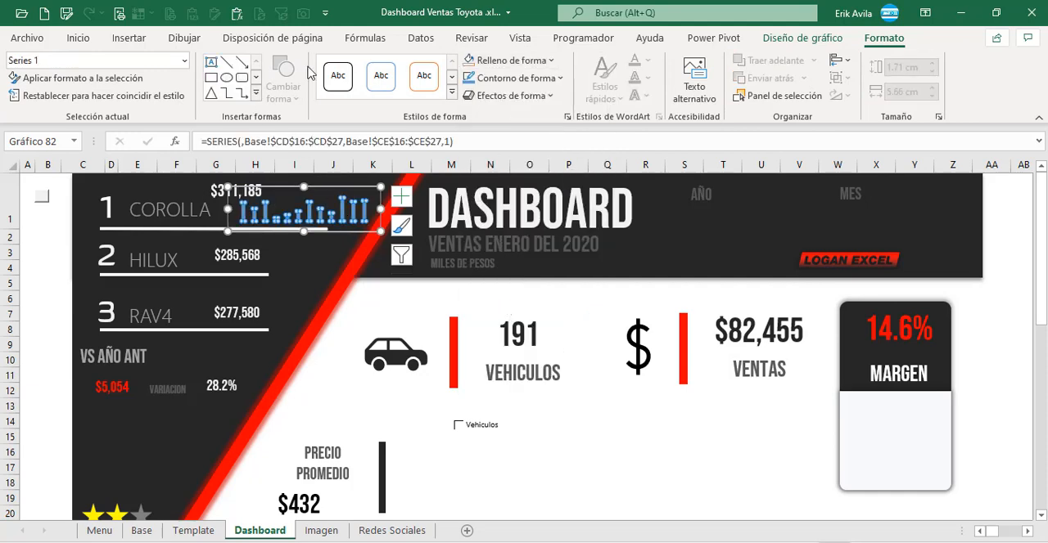
left_click(79, 38)
left_click(209, 92)
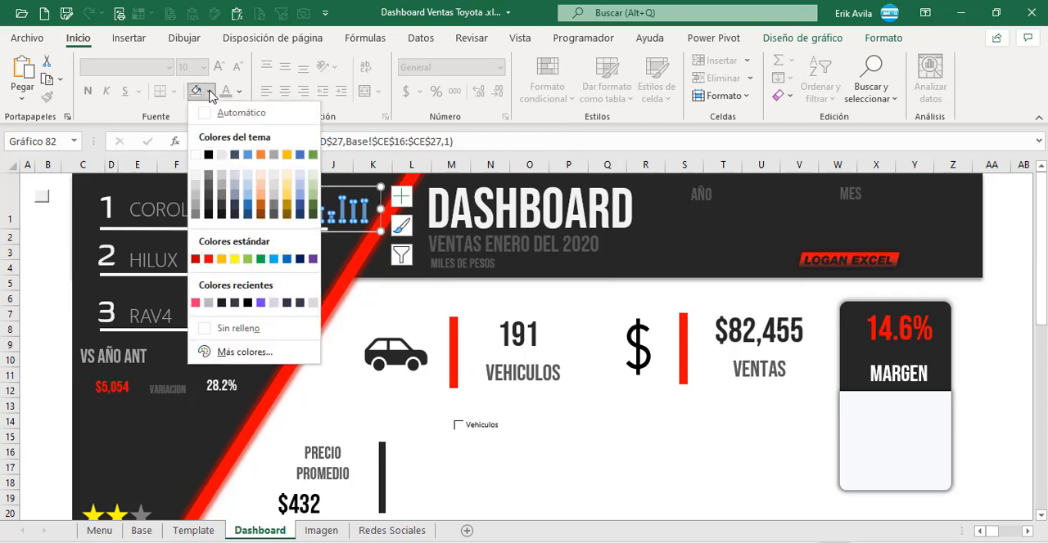
left_click(197, 182)
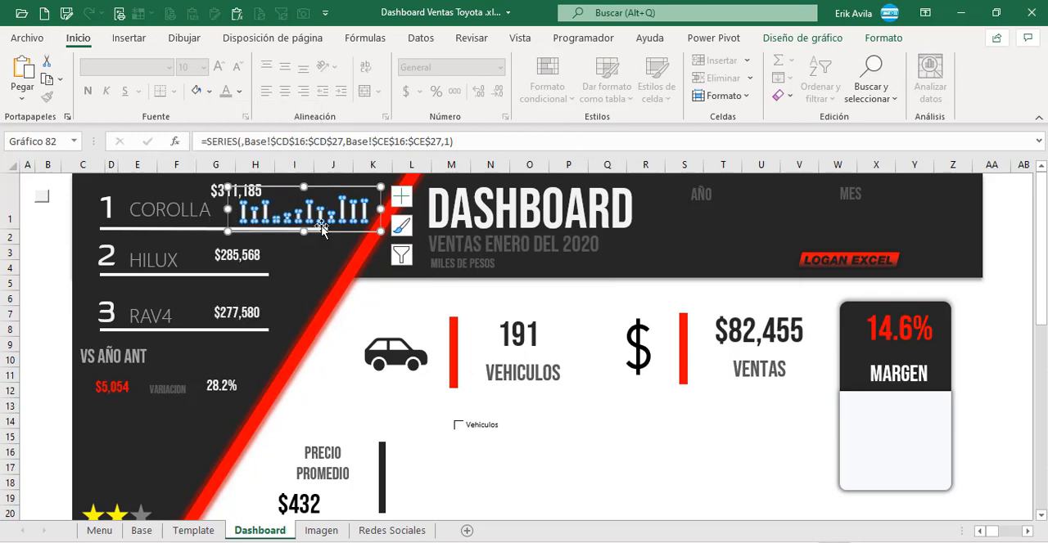
Step: Remove the COROLLA chart's outline and narrow it to about 4.35 cm above the white line
left_click(363, 193)
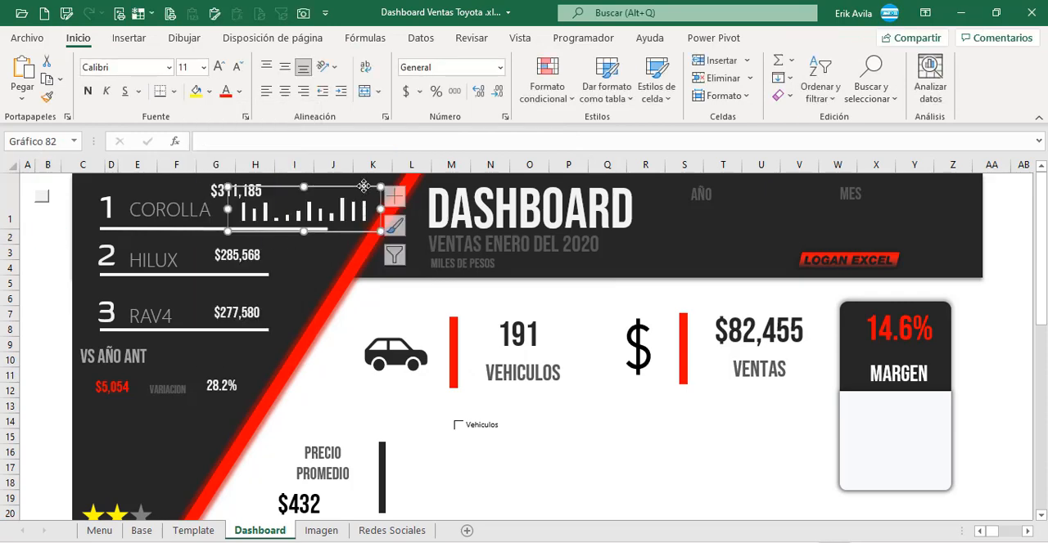
left_click(883, 38)
left_click(537, 78)
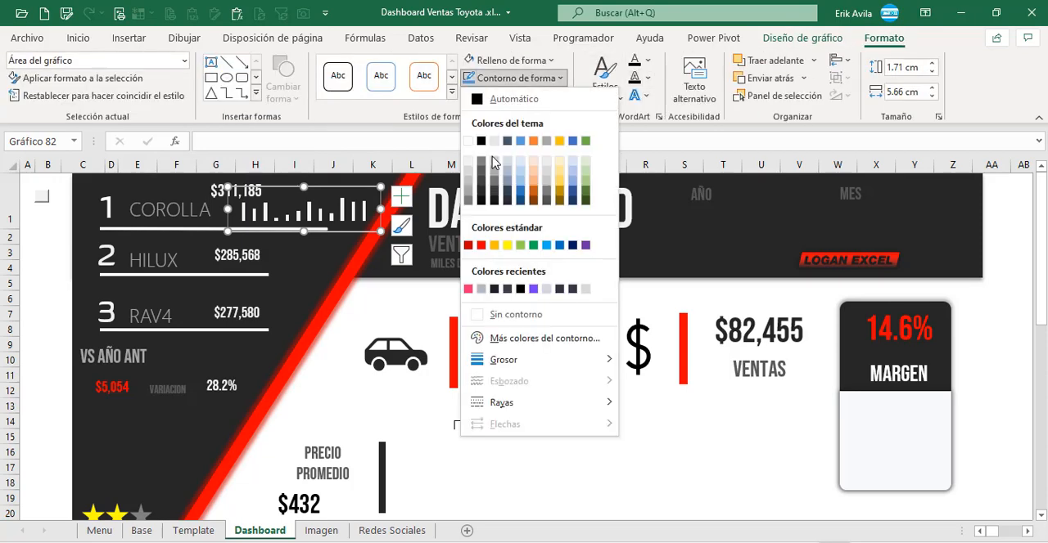
left_click(482, 311)
left_click_drag(363, 189, 336, 210)
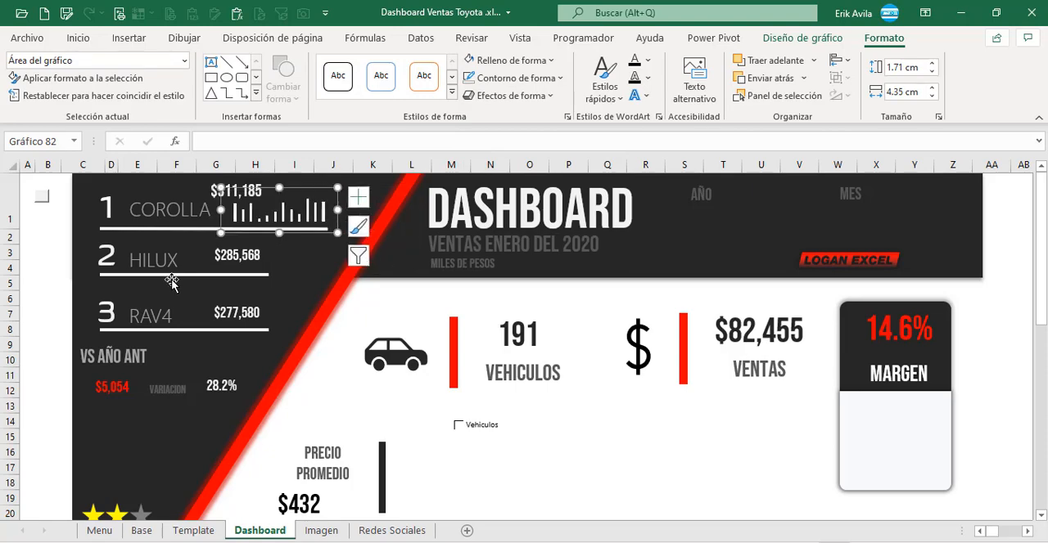
Step: Compare with the finished dashboard picture and set the COROLLA chart series' gap width to 20%
left_click(41, 242)
scroll(462, 306, "down", 9)
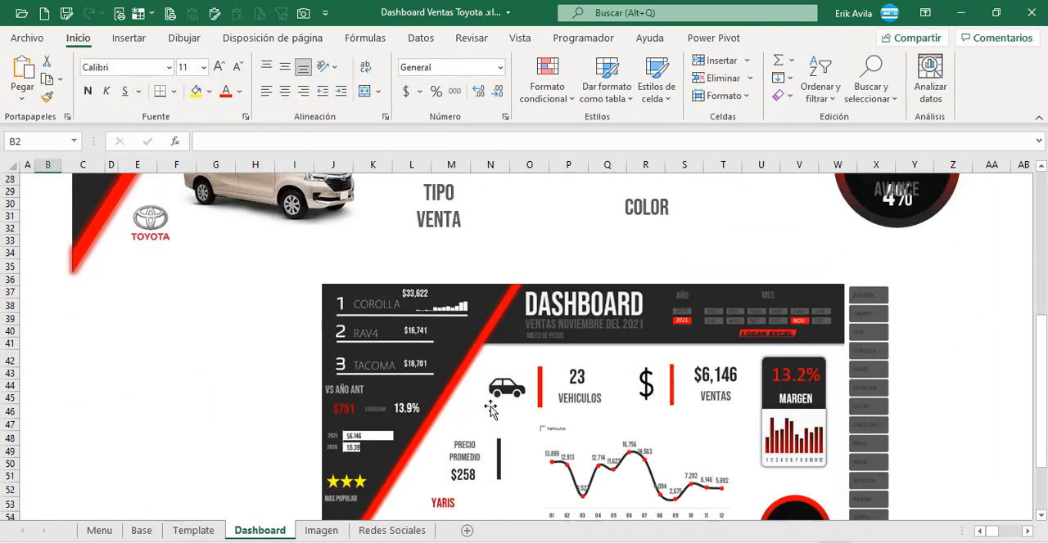
scroll(462, 307, "up", 3)
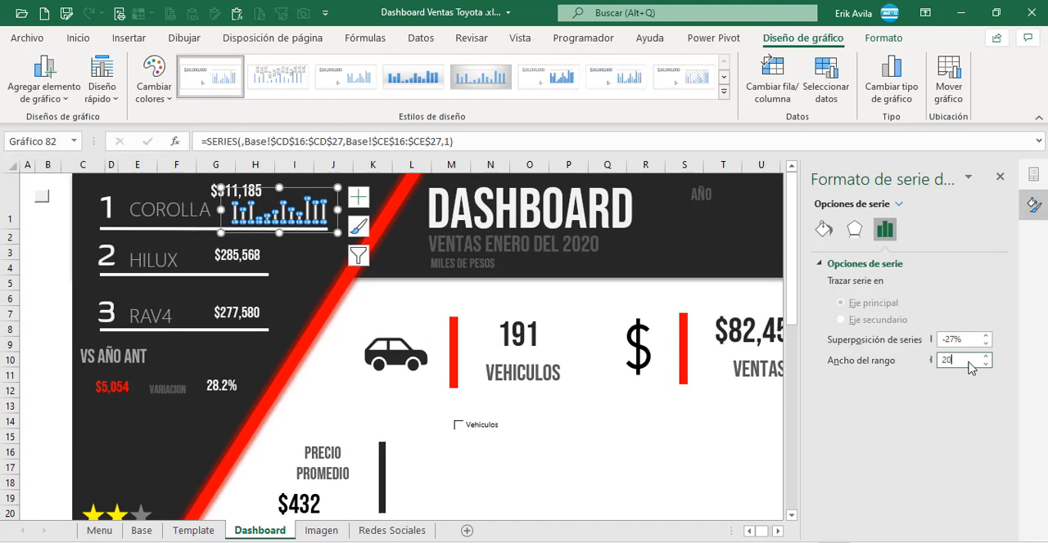
key("Return")
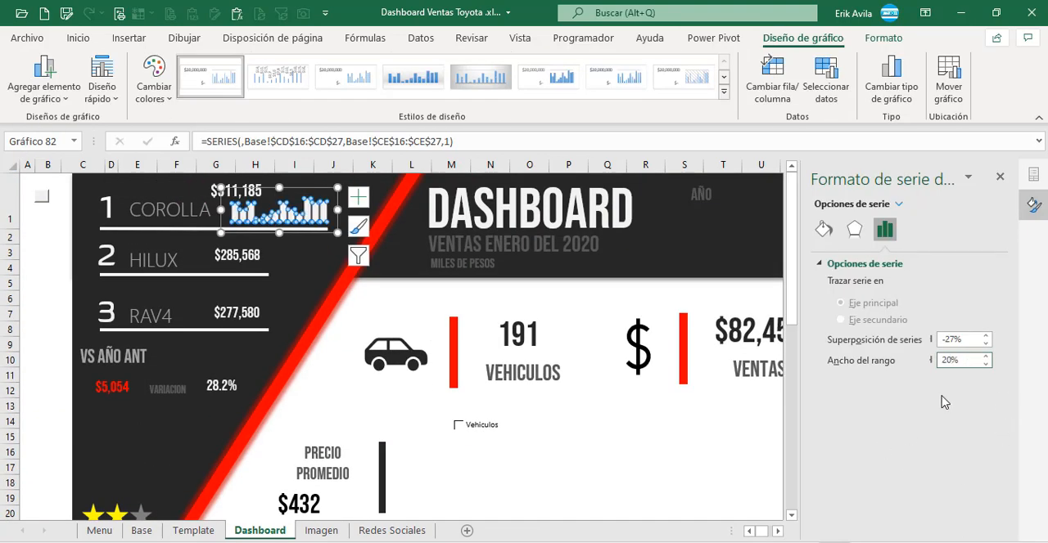
left_click(34, 253)
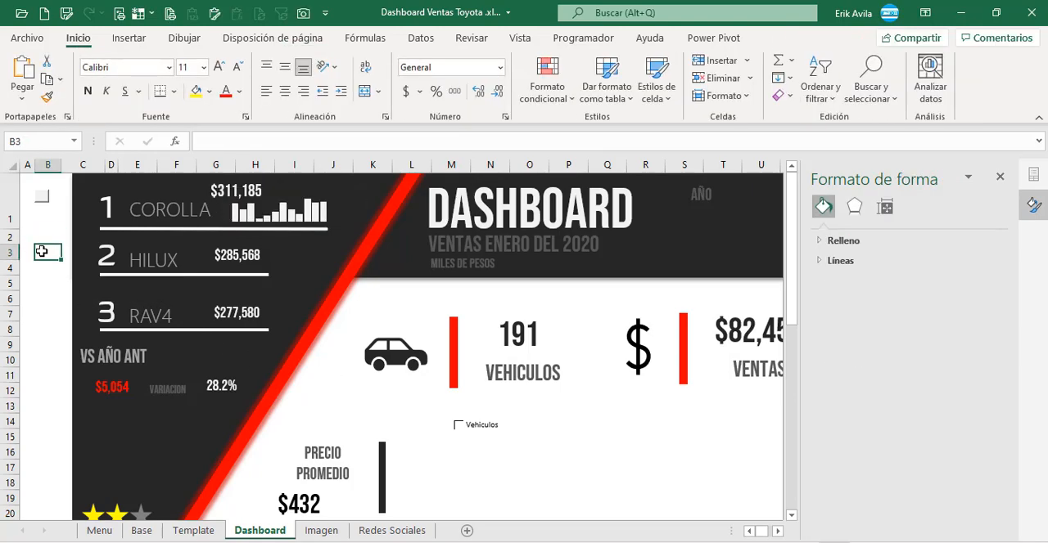
left_click(285, 216)
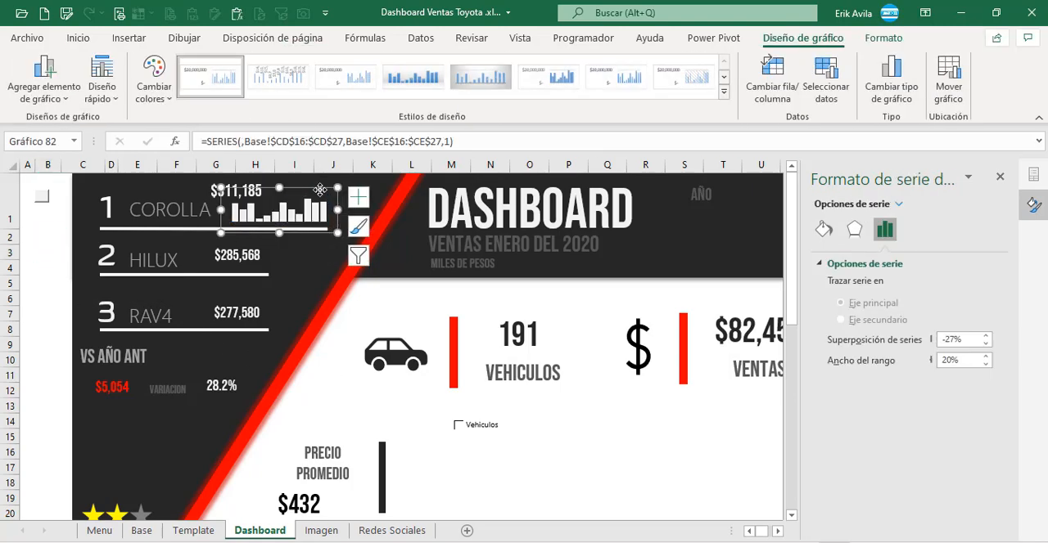
Step: Check the pending chart list on the Dashboard sheet and locate the year comparison chart in the finished dashboard picture
left_click_drag(320, 190, 320, 190)
left_click(51, 256)
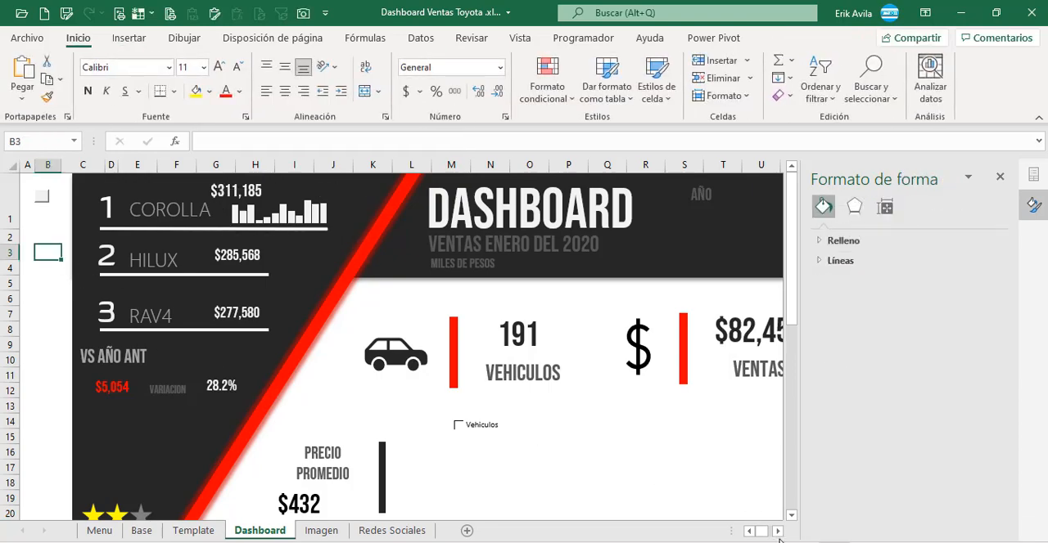
scroll(779, 540, "right", 2)
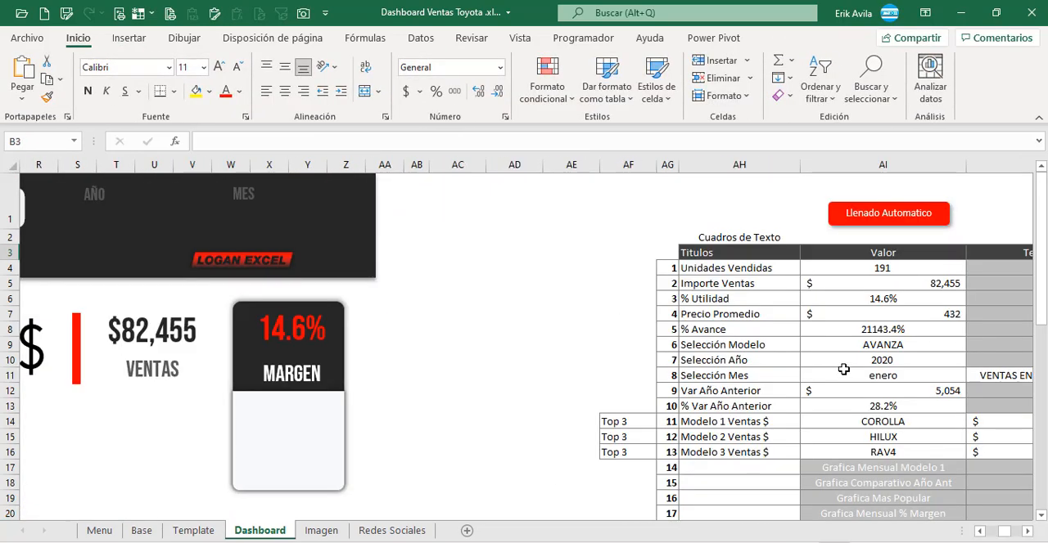
left_click(843, 351)
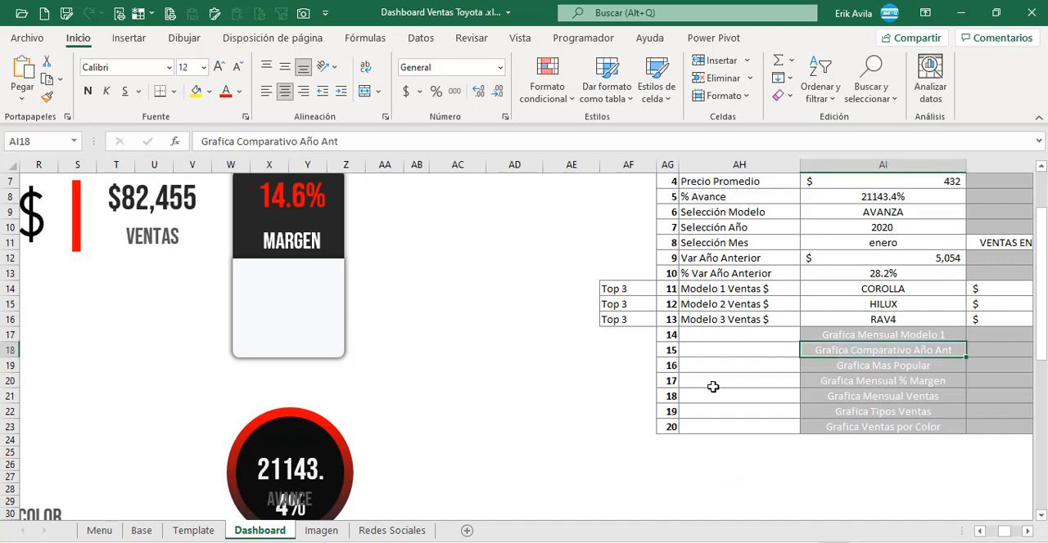
left_click_drag(1012, 538, 1000, 537)
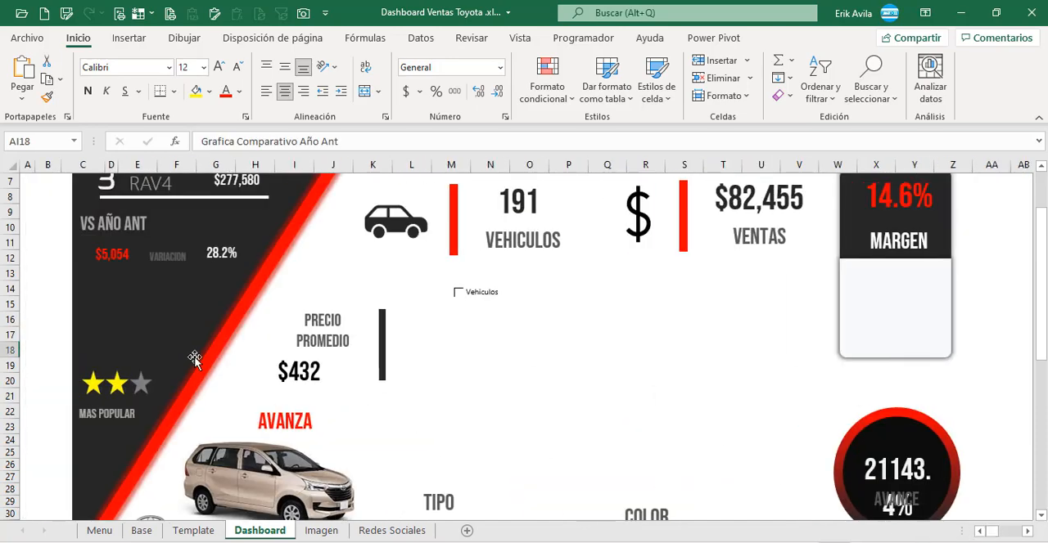
scroll(136, 301, "down", 8)
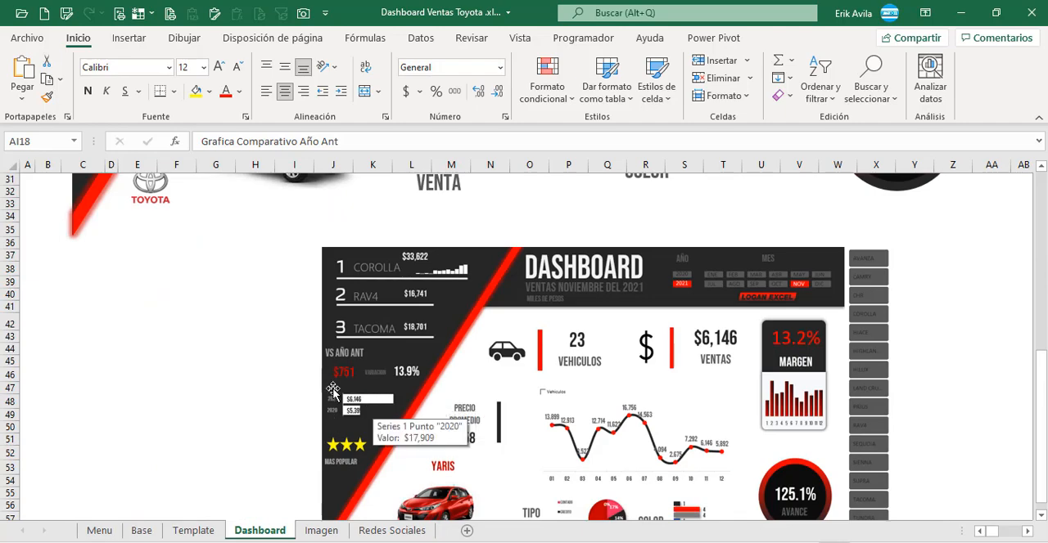
scroll(167, 353, "up", 10)
Step: On the Base sheet, examine the VS Año Ant summary table's years and the formula behind its 2020 sales
left_click(142, 530)
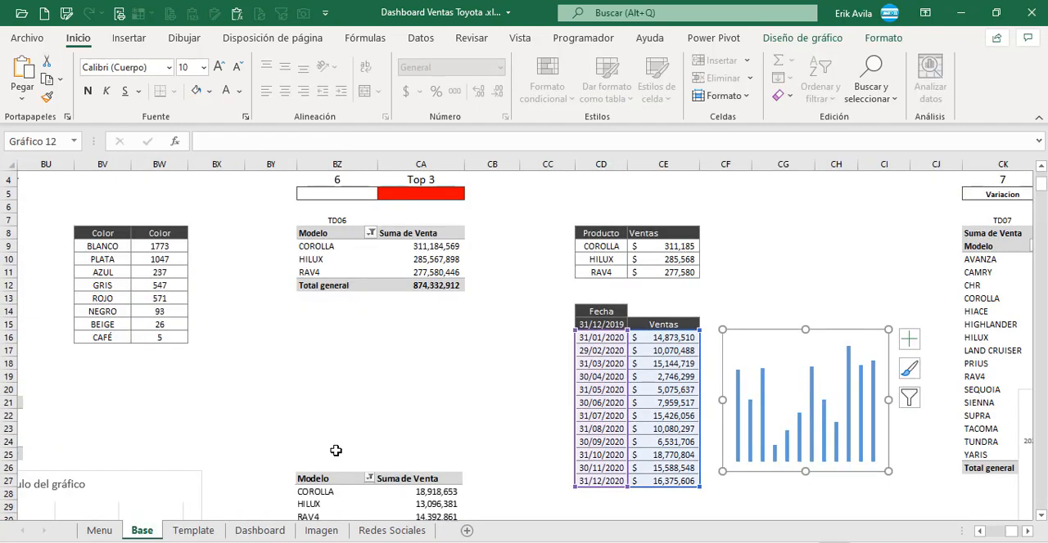
left_click(1026, 532)
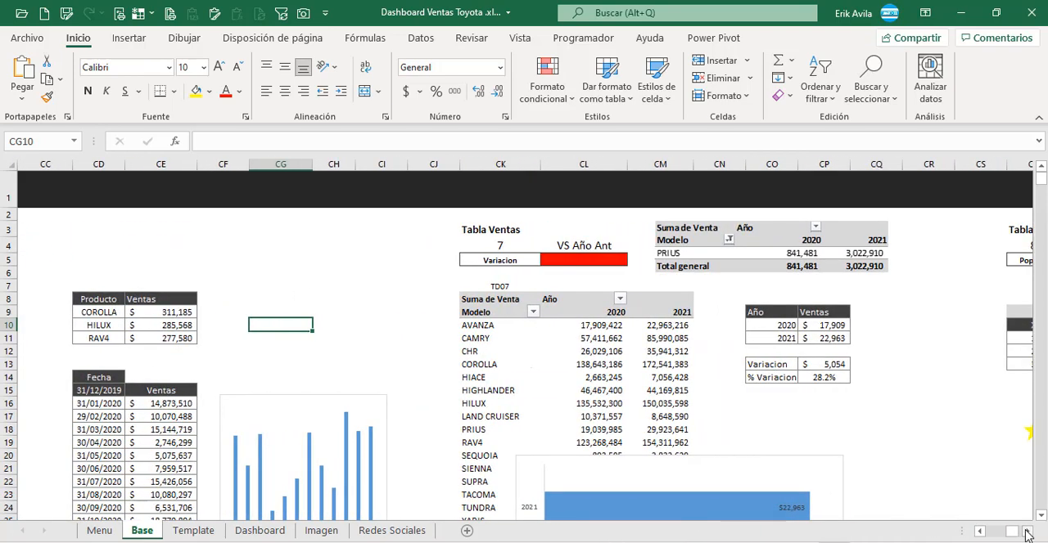
left_click(1026, 532)
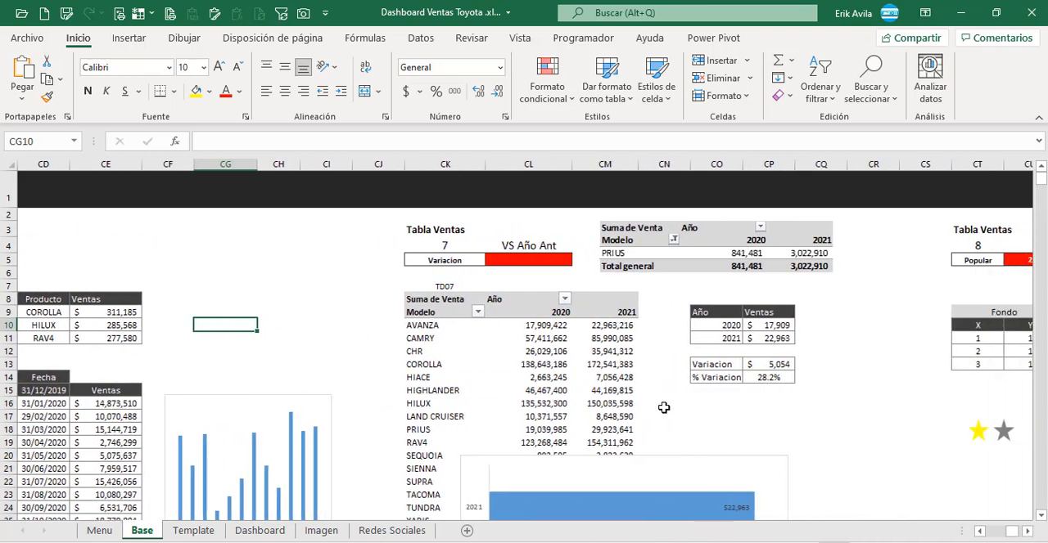
left_click(725, 325)
left_click(768, 325)
left_click(726, 323)
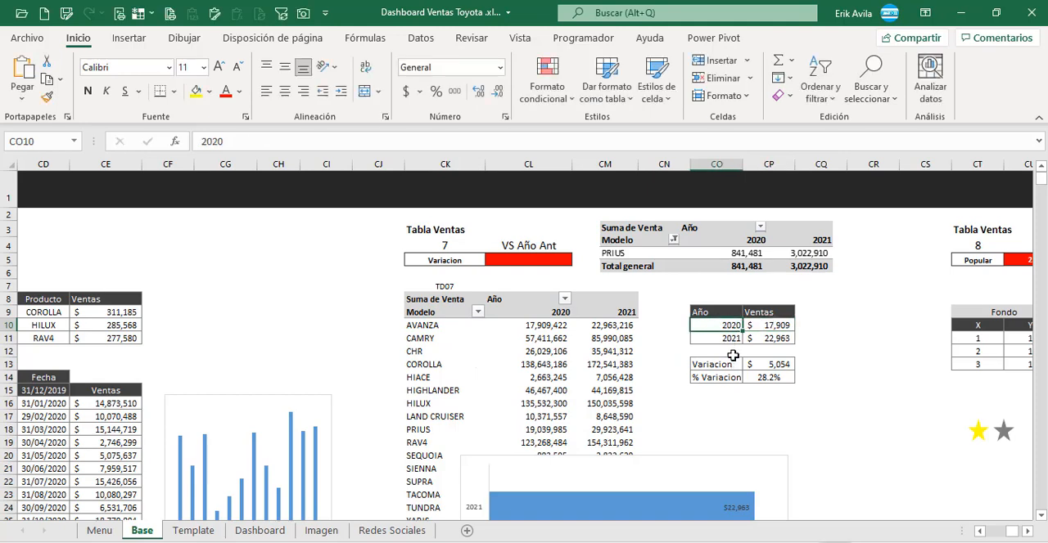
left_click(731, 338)
key("Escape")
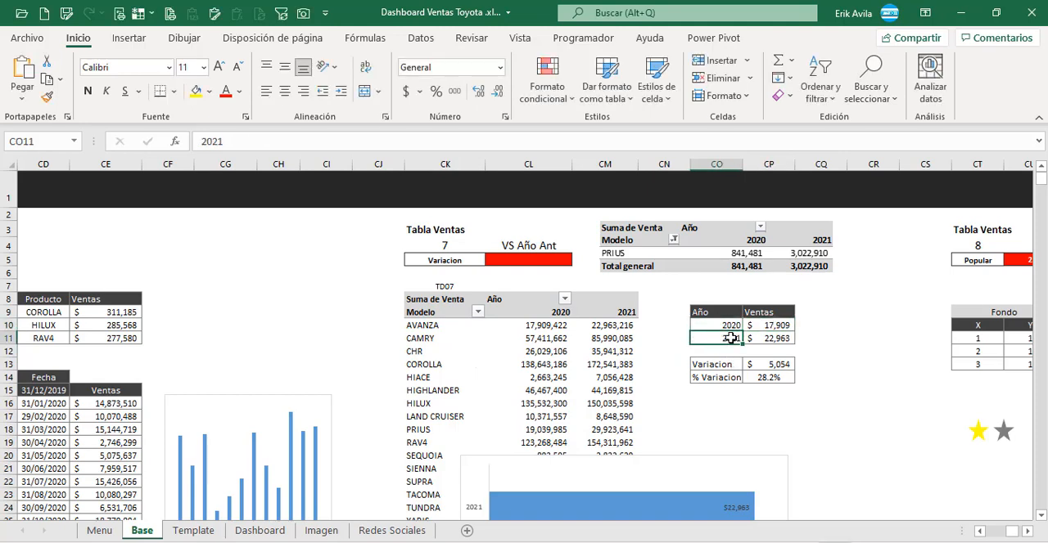
double_click(768, 326)
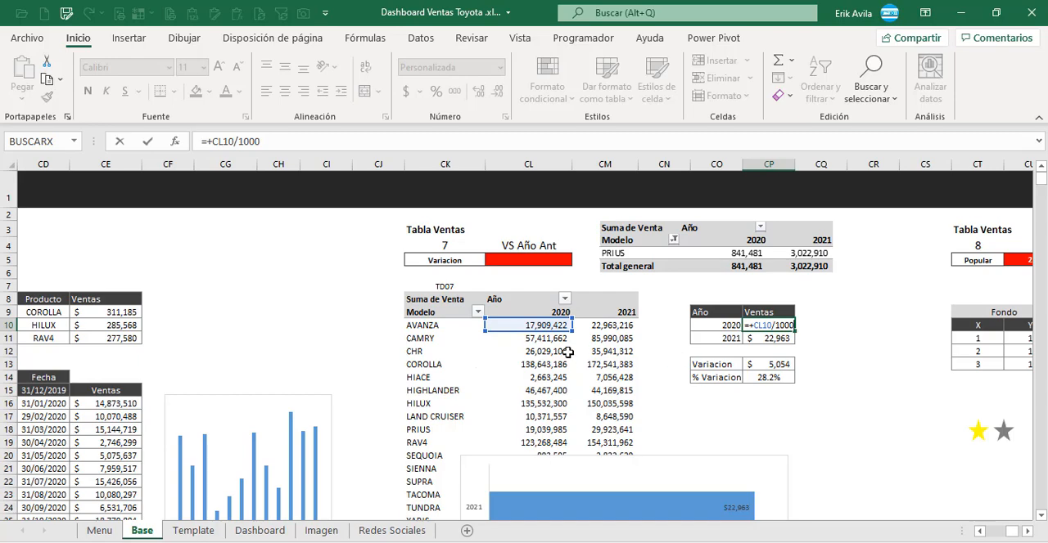
key("Escape")
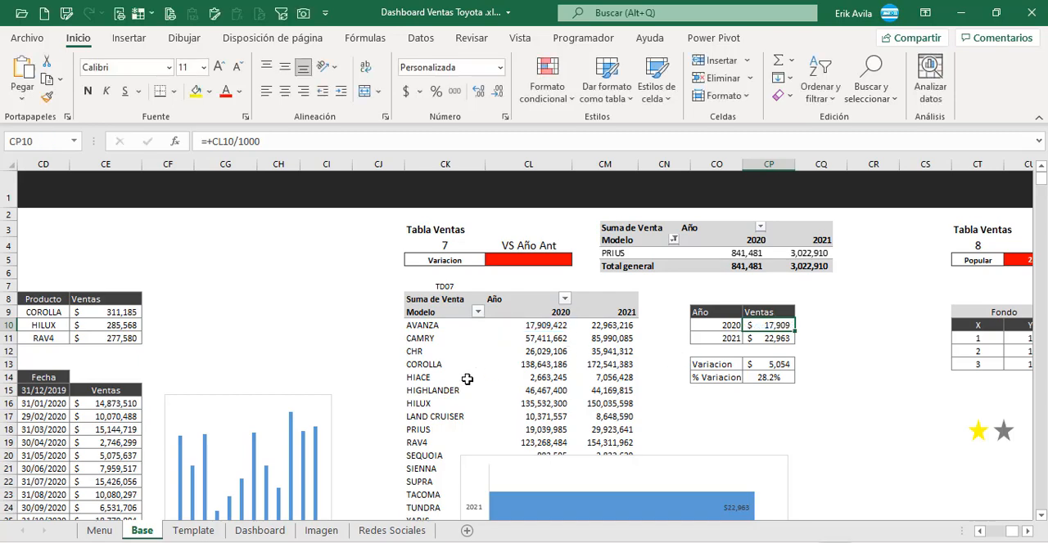
Step: Compare the pivot table's AVANZA row with the 2020 and 2021 sales formulas in the year summary table
scroll(467, 379, "down", 2)
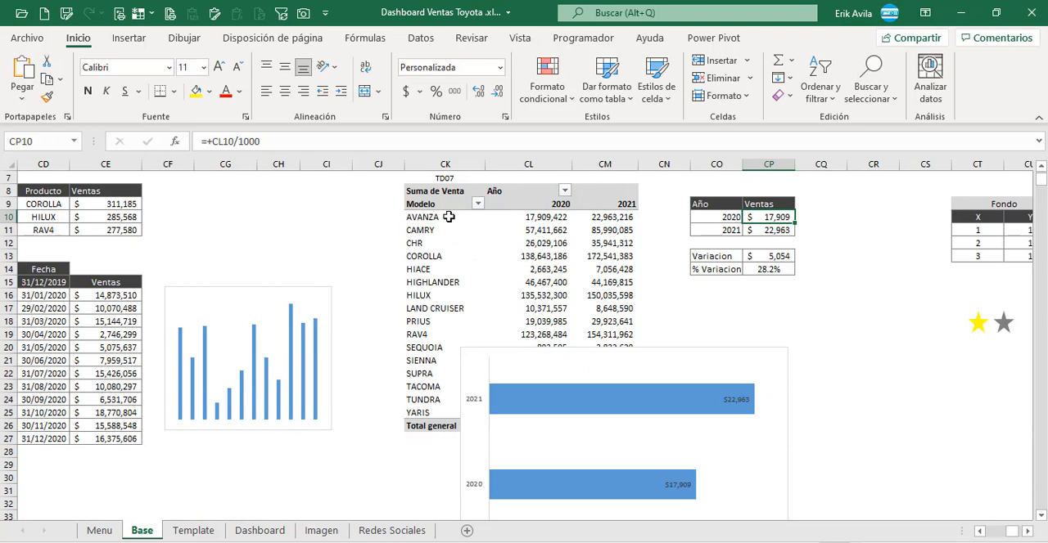
left_click_drag(448, 217, 626, 218)
scroll(696, 305, "up", 1)
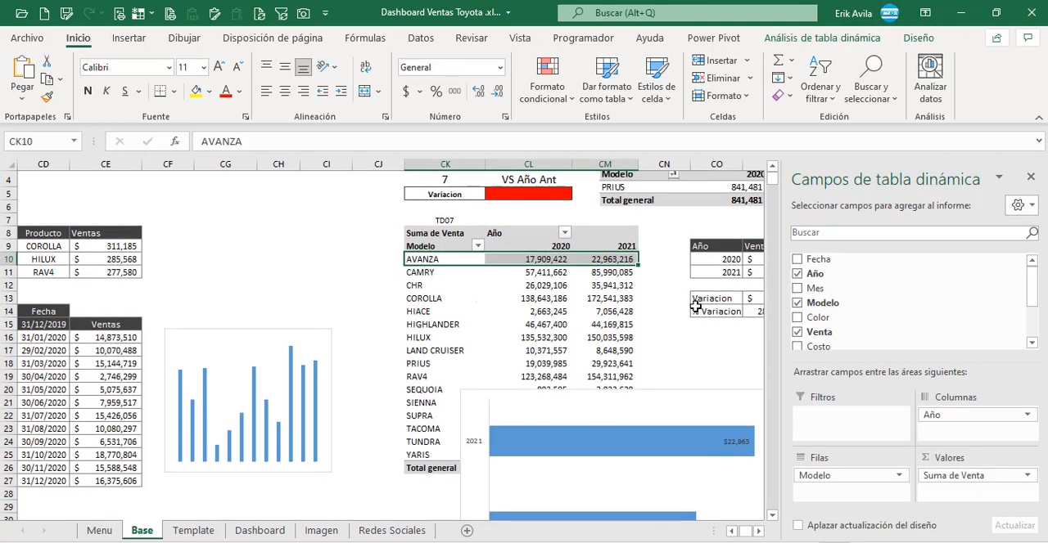
left_click(696, 307)
left_click(778, 259)
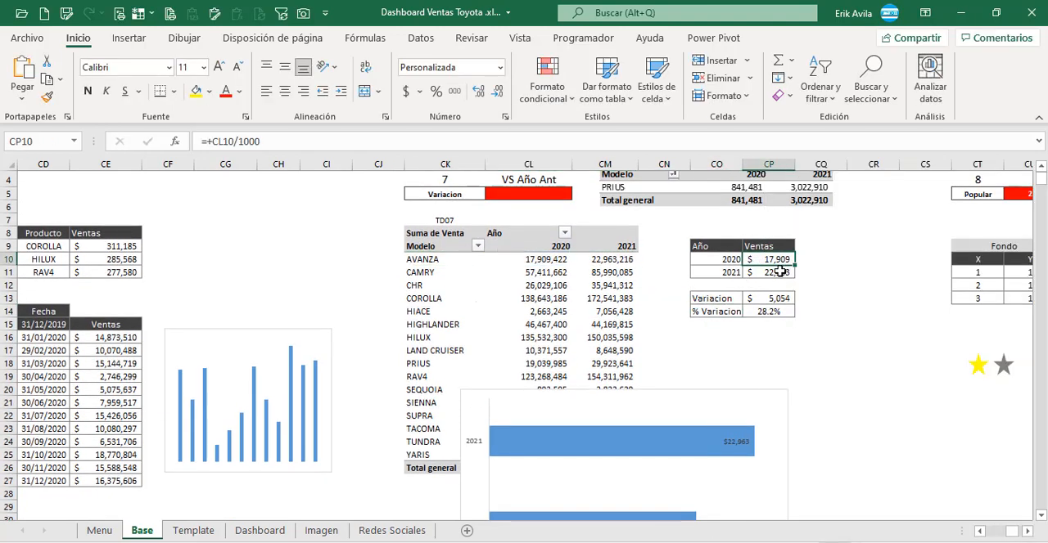
double_click(778, 271)
key("Escape")
key("Up")
left_click(368, 141)
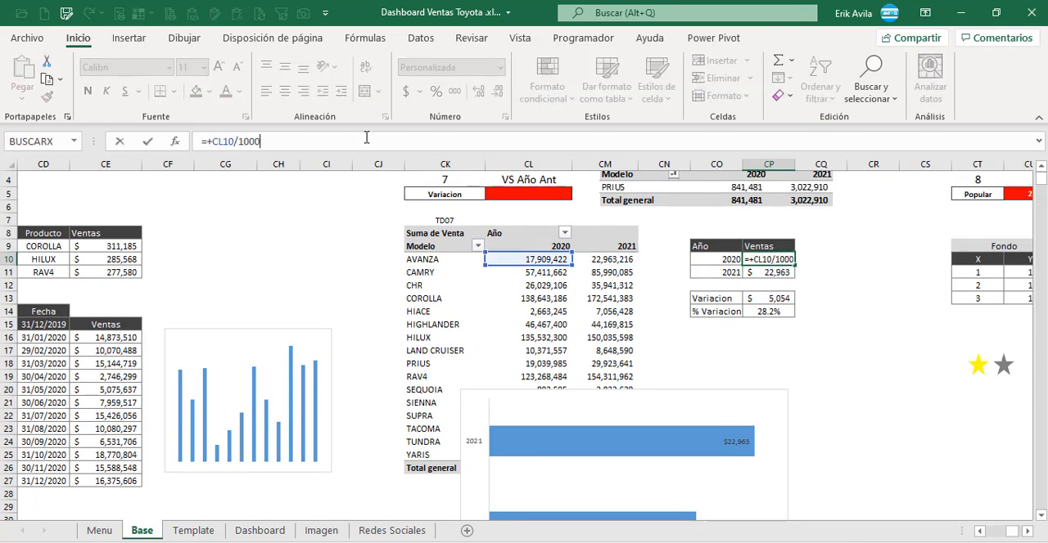
Step: Examine the Variacion and % Variacion formulas below the year summary table
left_click(763, 298)
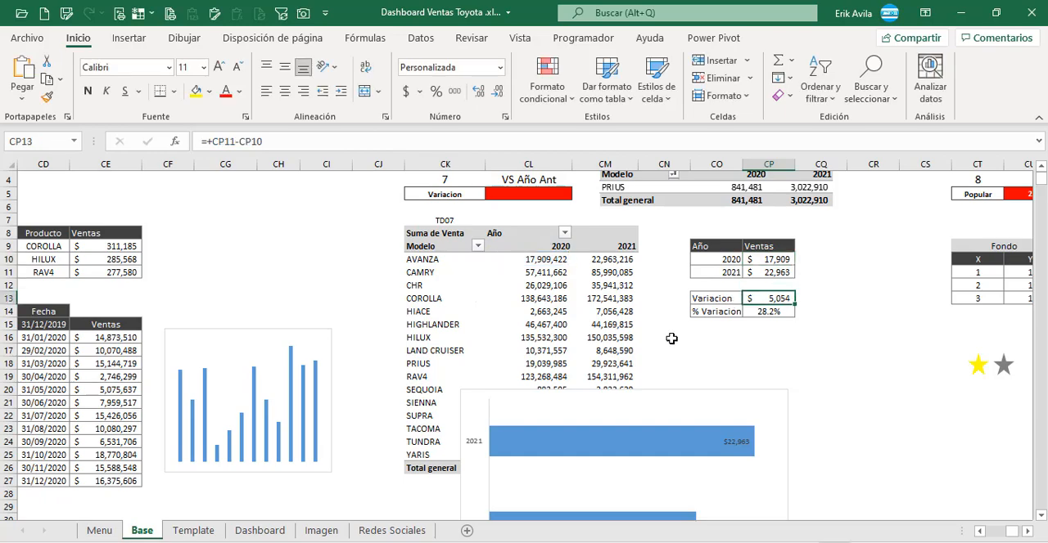
scroll(679, 336, "up", 2)
scroll(702, 391, "down", 1)
key("F2")
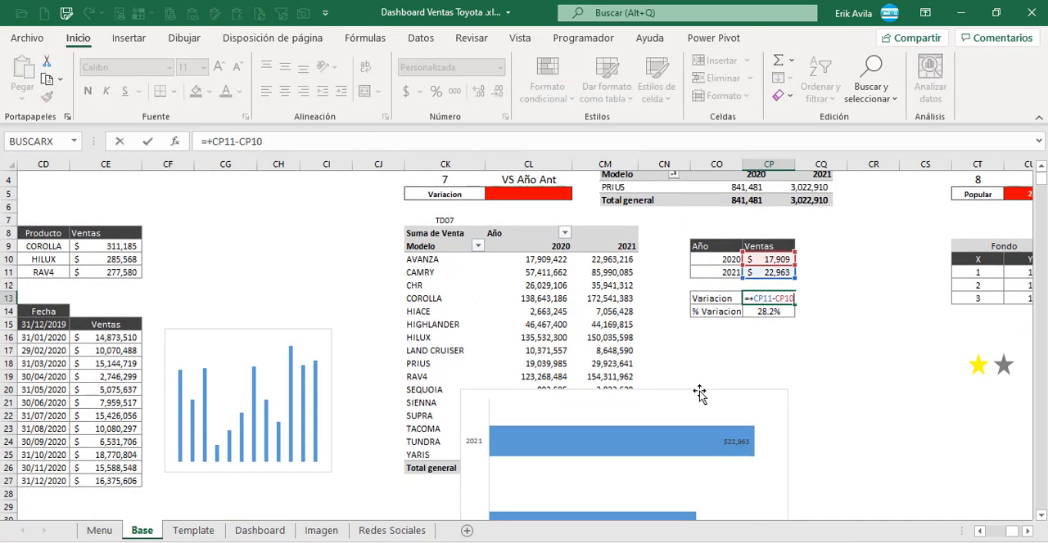
key("Escape")
double_click(773, 312)
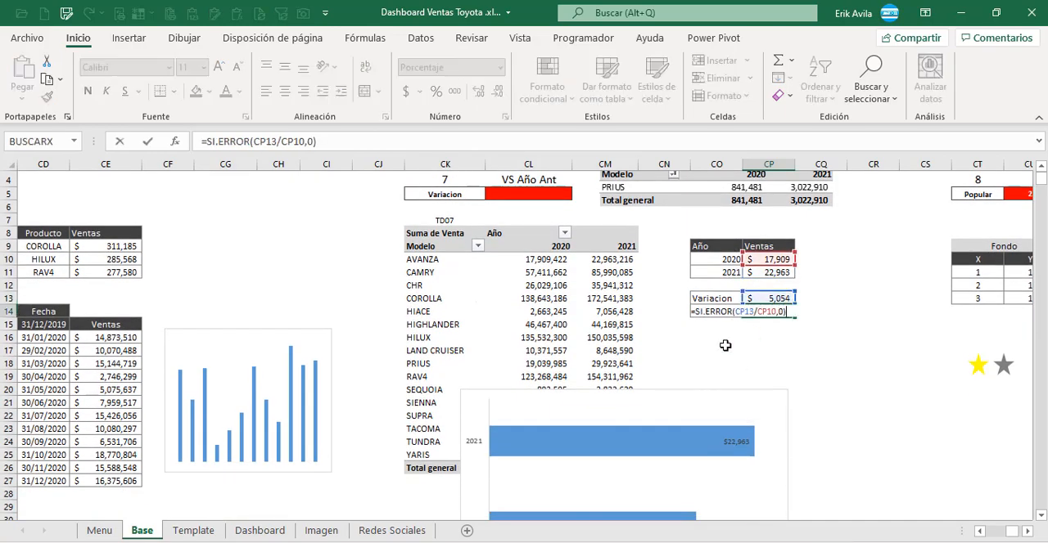
key("Escape")
Step: Insert a trial clustered bar chart from the year summary range CO10:CP11 with the years as categories, and delete it
left_click(717, 386)
scroll(718, 386, "down", 1)
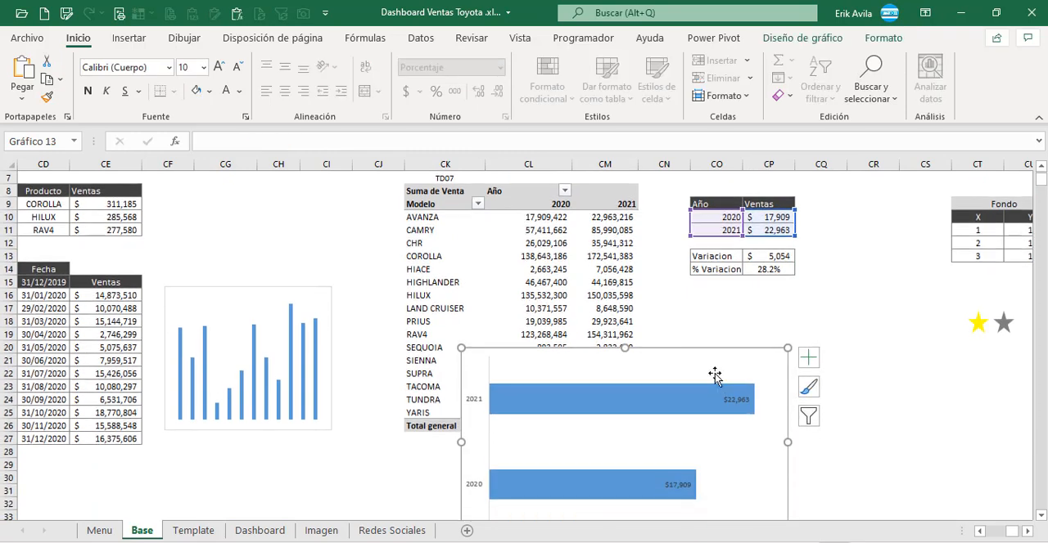
left_click(716, 286)
left_click(726, 208)
left_click_drag(727, 216, 769, 230)
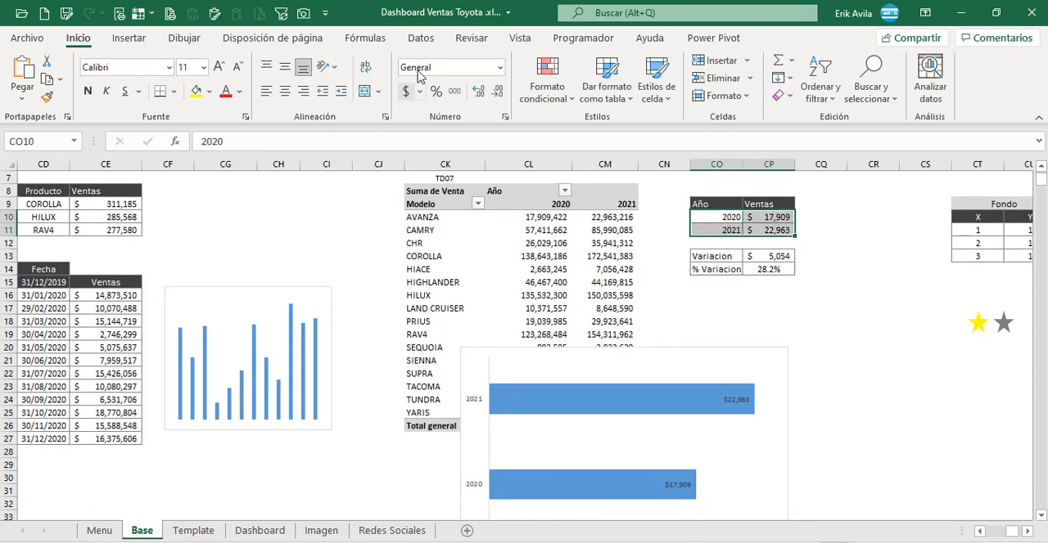
left_click(129, 38)
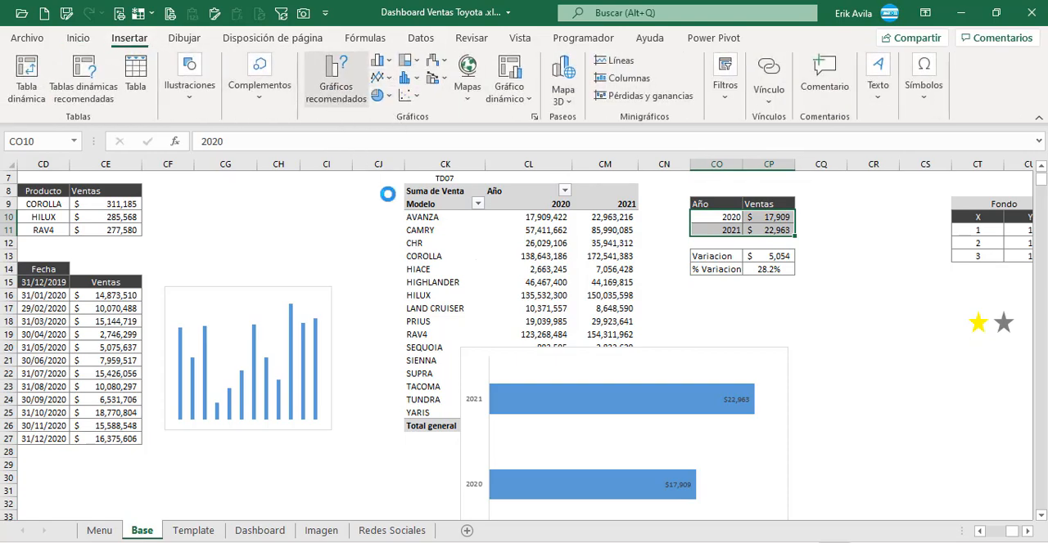
left_click(422, 85)
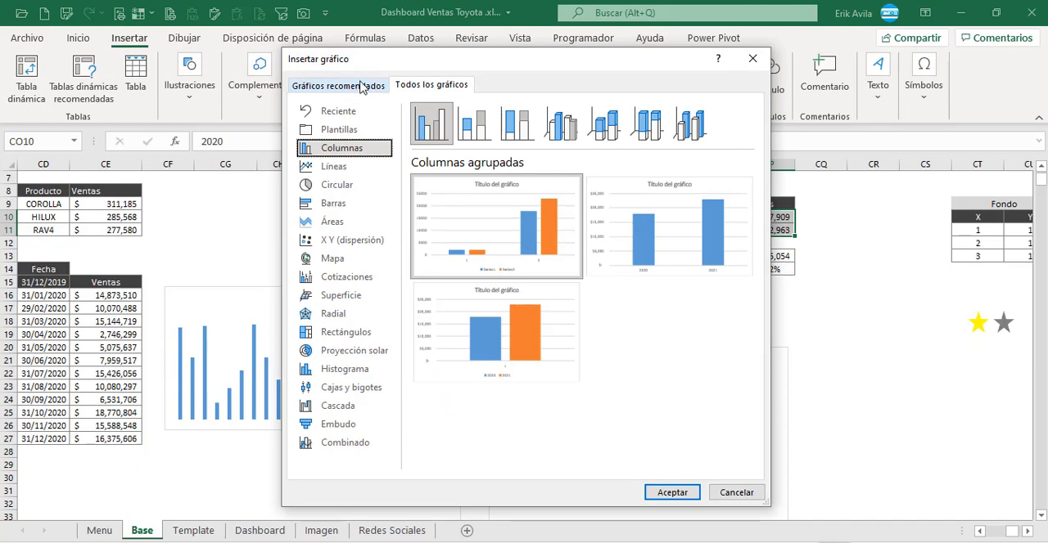
left_click(333, 203)
mouse_move(491, 246)
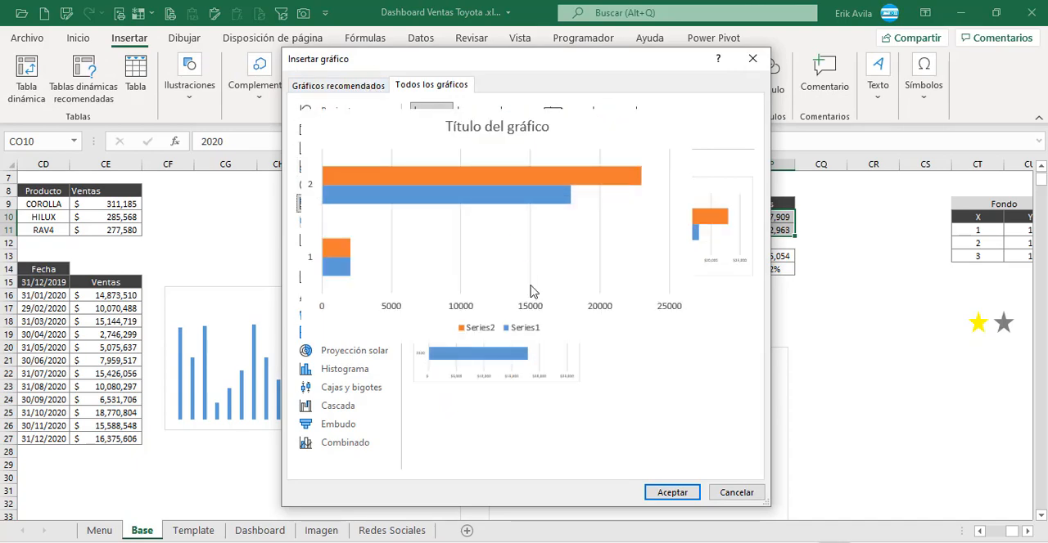
left_click(491, 343)
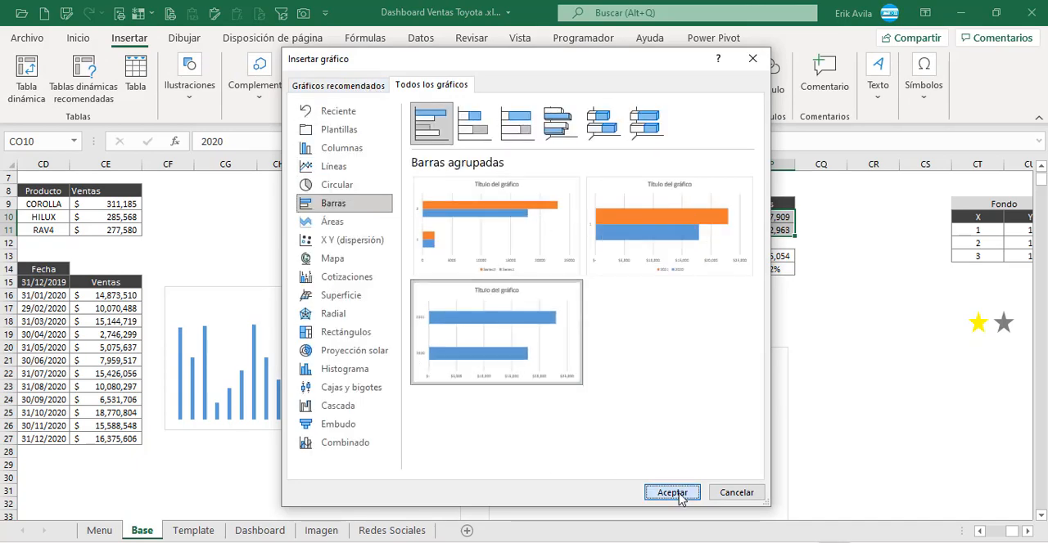
left_click(676, 496)
left_click_drag(661, 287, 739, 350)
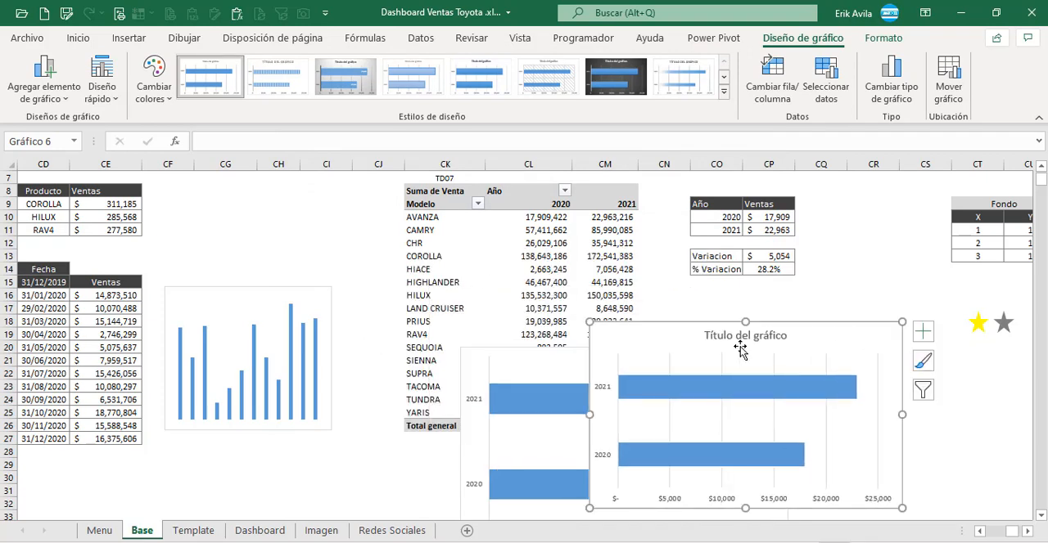
scroll(596, 364, "down", 2)
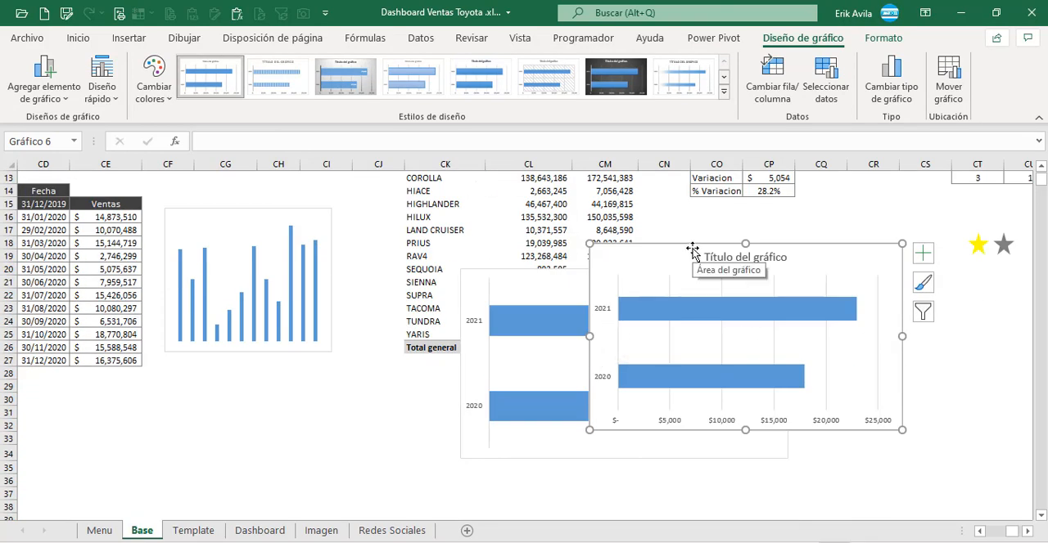
key("Delete")
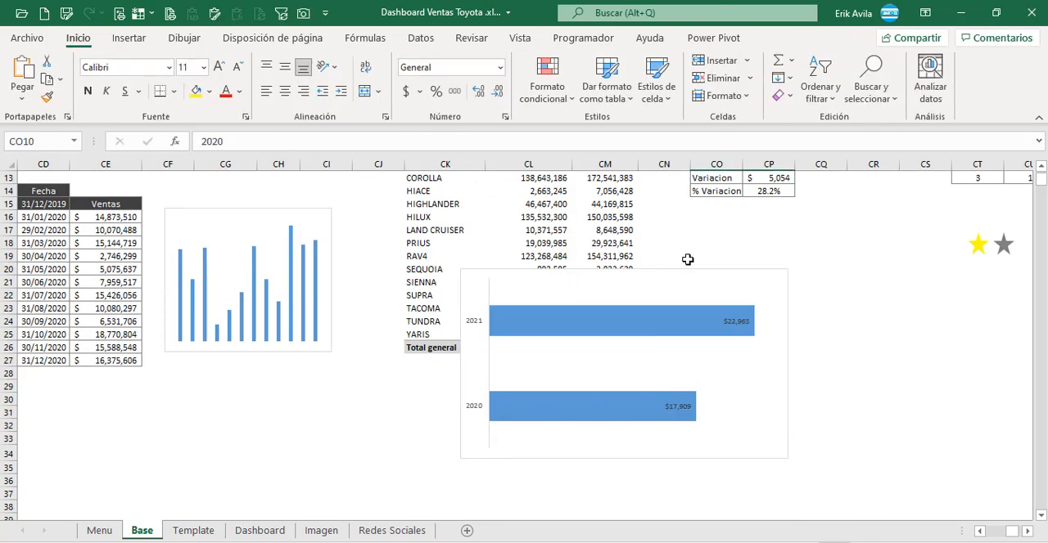
Step: Copy the existing year comparison bar chart to the Dashboard sheet, reduce its height to about 2.96 cm and place it below the VS AÑO ANT figures
left_click(685, 271)
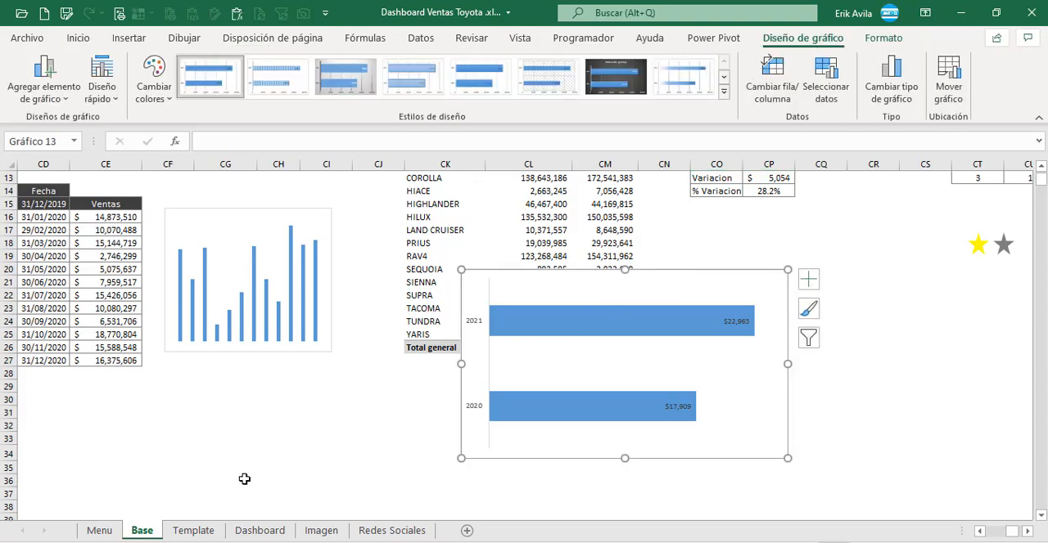
left_click(259, 530)
scroll(54, 433, "down", 1)
key("ctrl+v")
left_click_drag(290, 271, 290, 354)
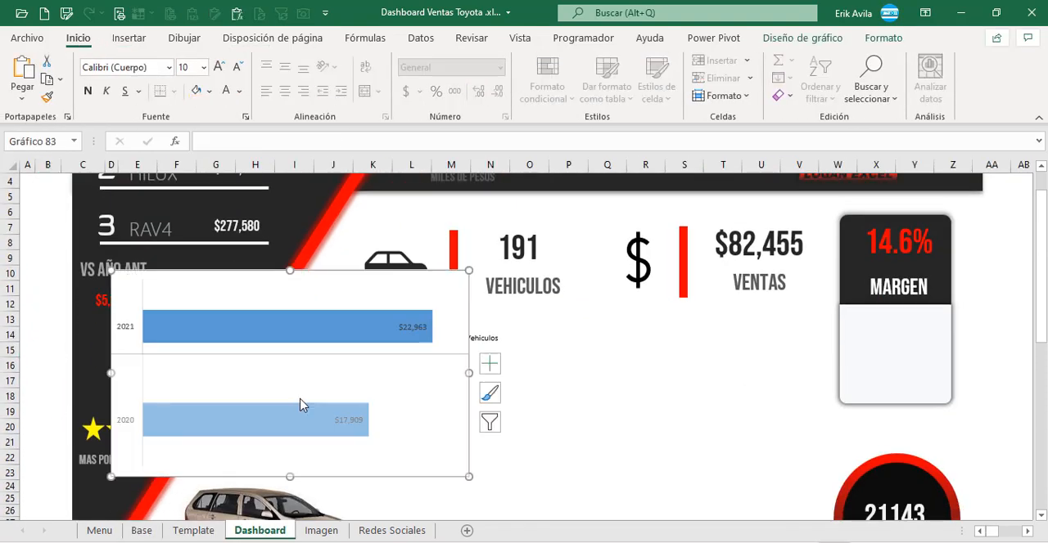
left_click_drag(291, 475, 295, 434)
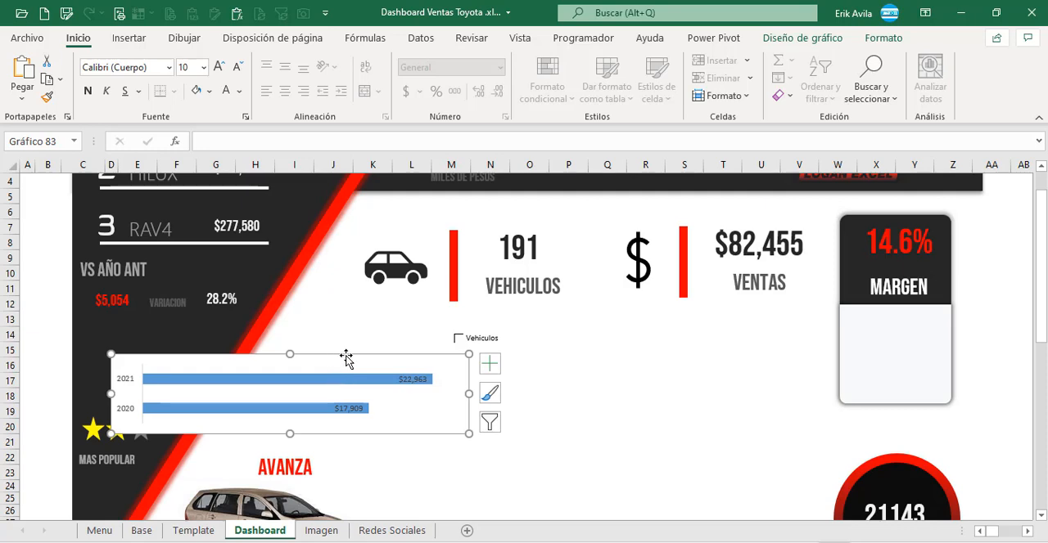
left_click_drag(347, 356, 317, 326)
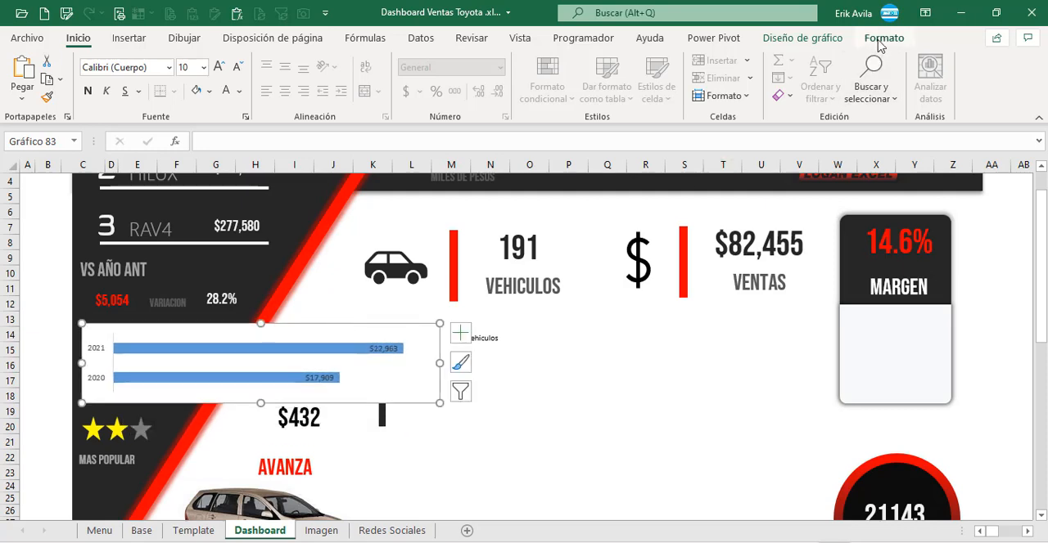
Step: Remove the background fill of the pasted year comparison chart
left_click(882, 38)
left_click(509, 60)
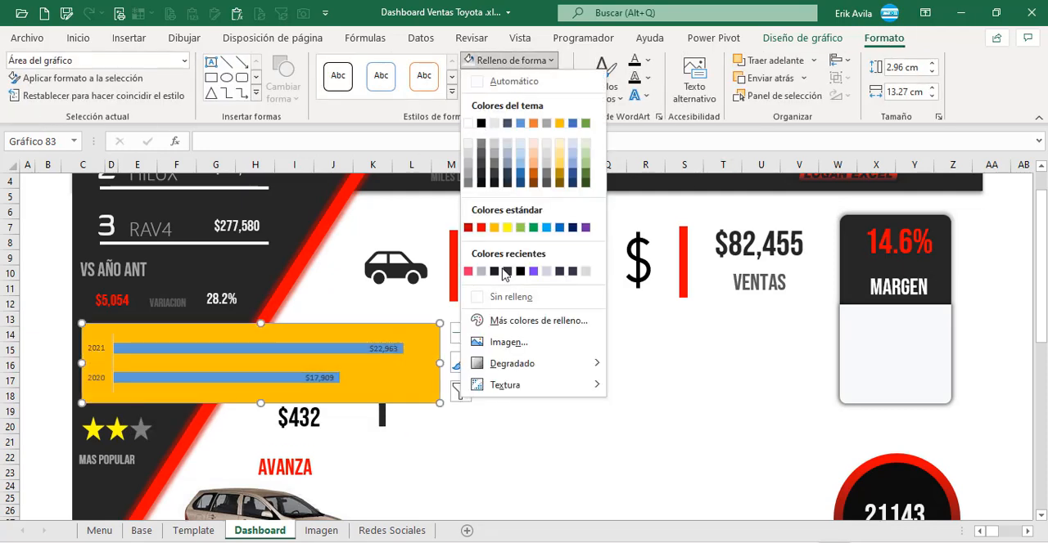
left_click(511, 296)
left_click(509, 60)
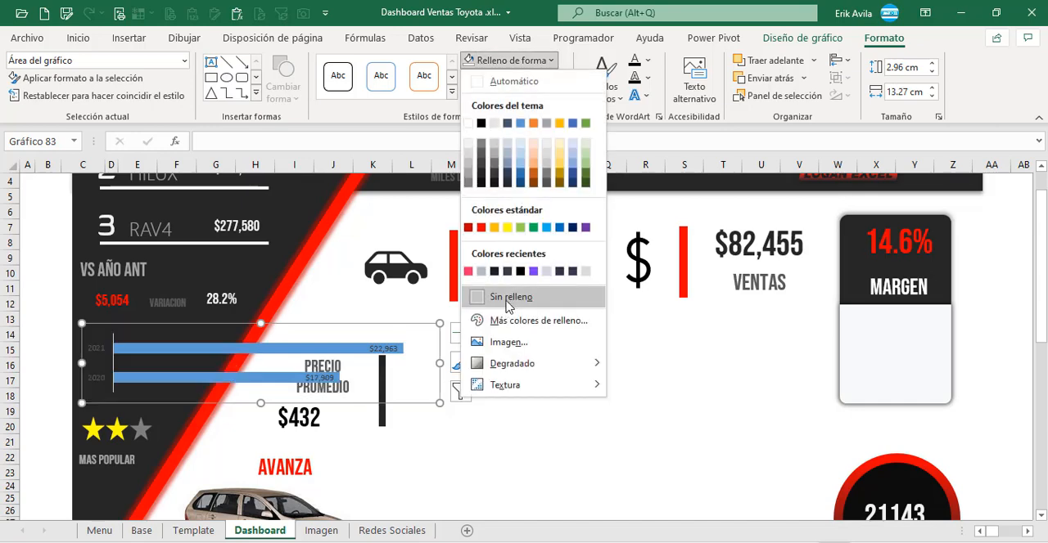
left_click(467, 124)
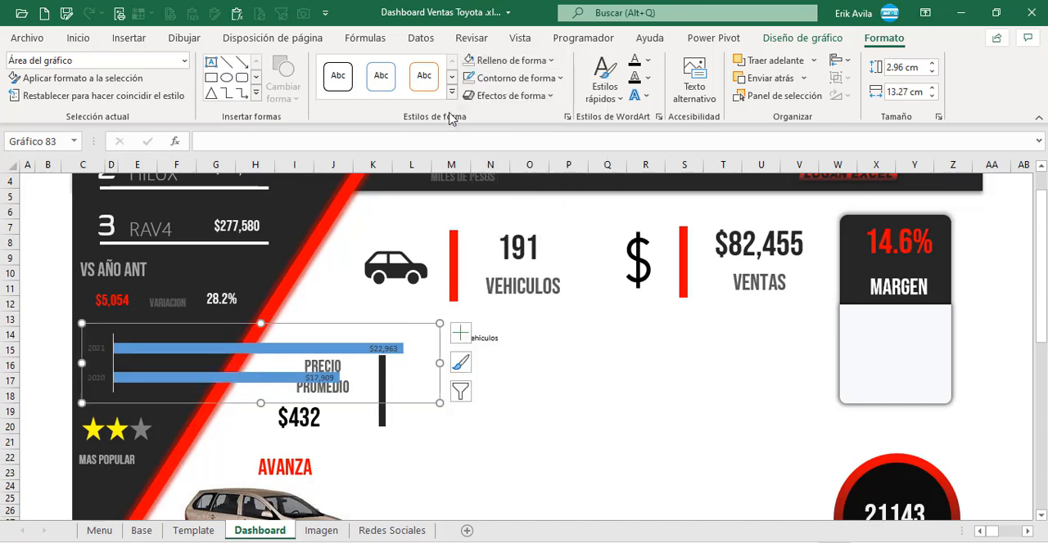
Step: Remove the year comparison chart's outline and narrow it to fit the dark panel beneath the VS AÑO ANT figures
left_click(511, 77)
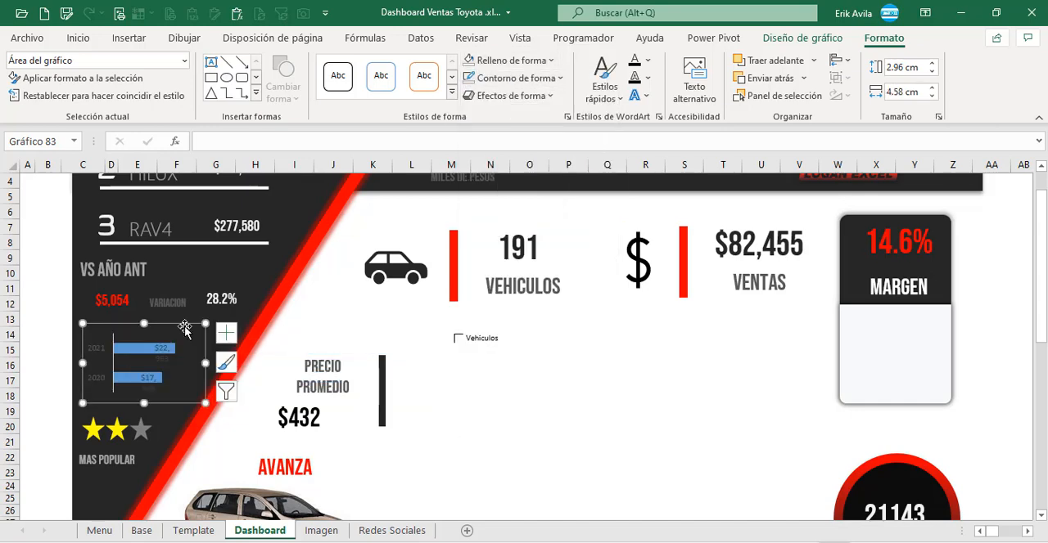
left_click_drag(184, 325, 178, 324)
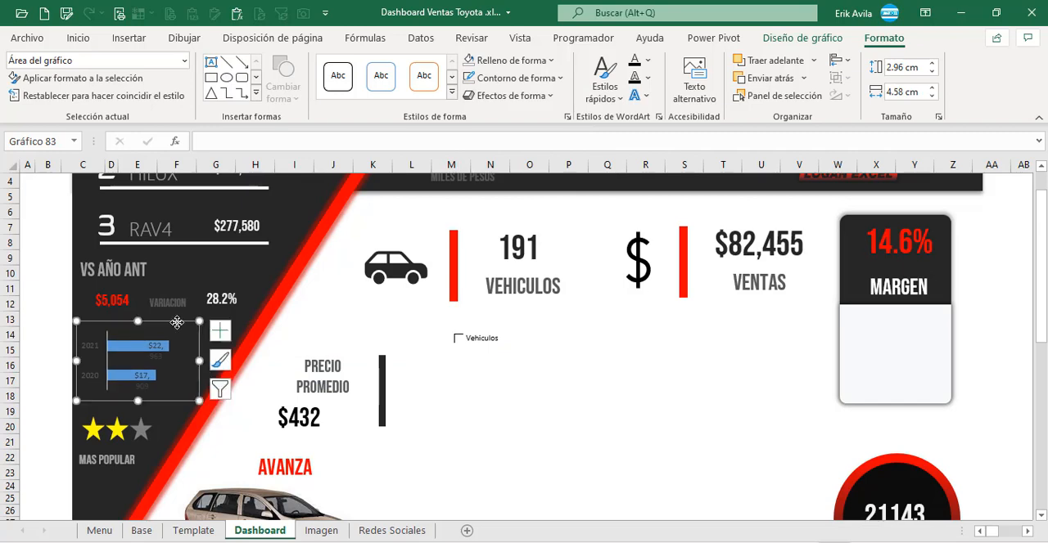
left_click_drag(198, 360, 211, 360)
left_click_drag(211, 360, 221, 360)
Step: Fill the bars of the year comparison chart with white
left_click(238, 92)
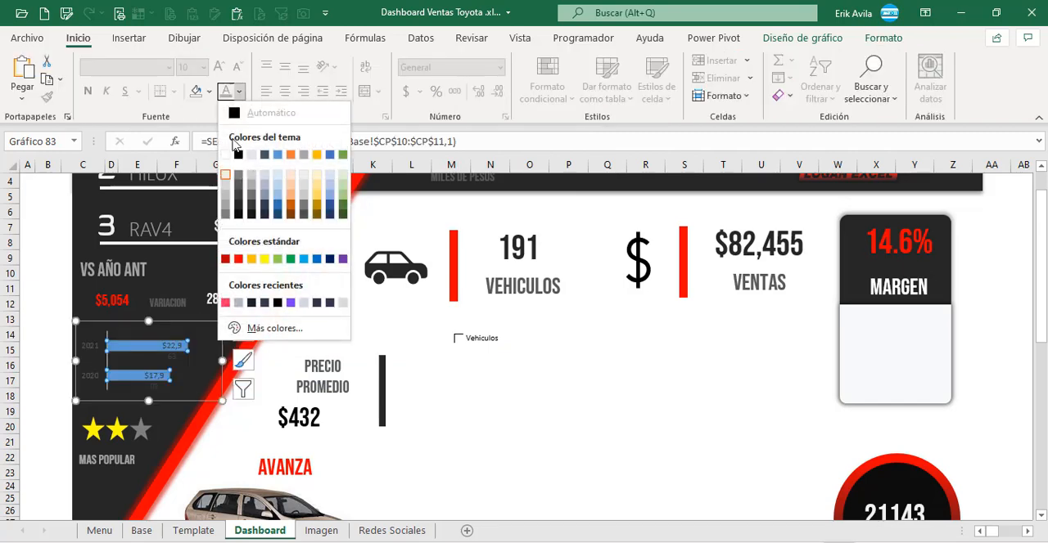
left_click(207, 95)
left_click(209, 91)
left_click(202, 175)
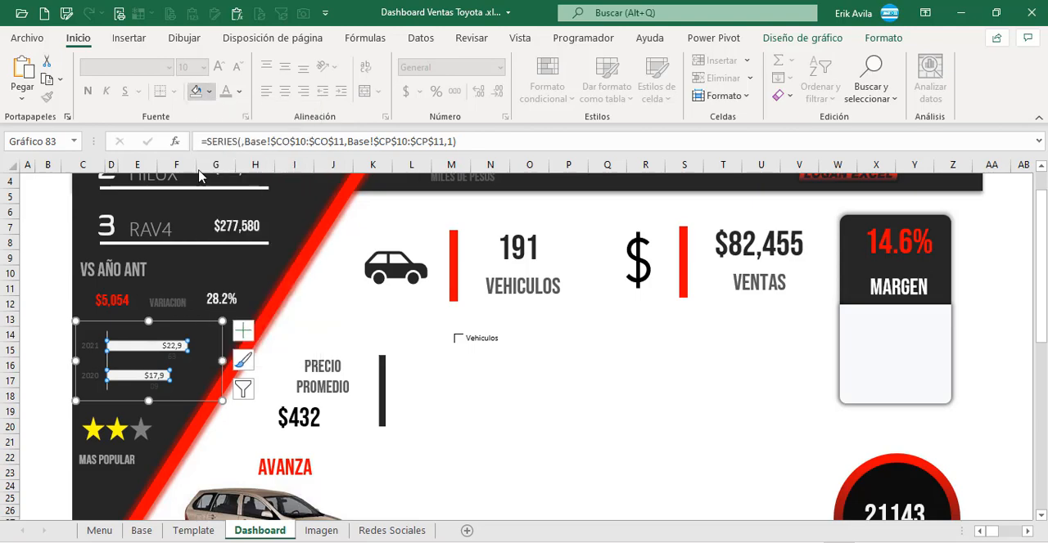
left_click(54, 317)
scroll(149, 354, "down", 8)
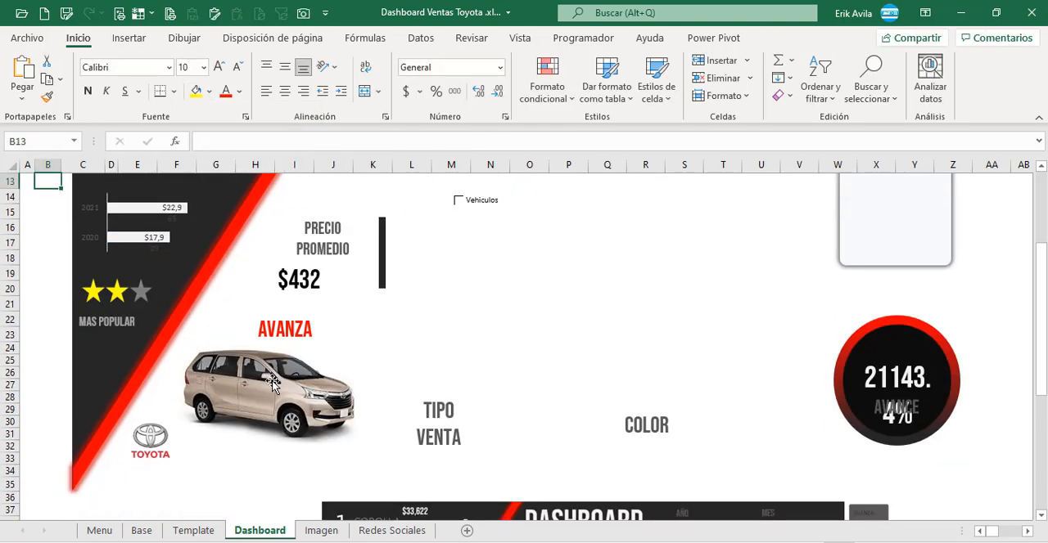
scroll(280, 360, "up", 3)
scroll(279, 360, "up", 5)
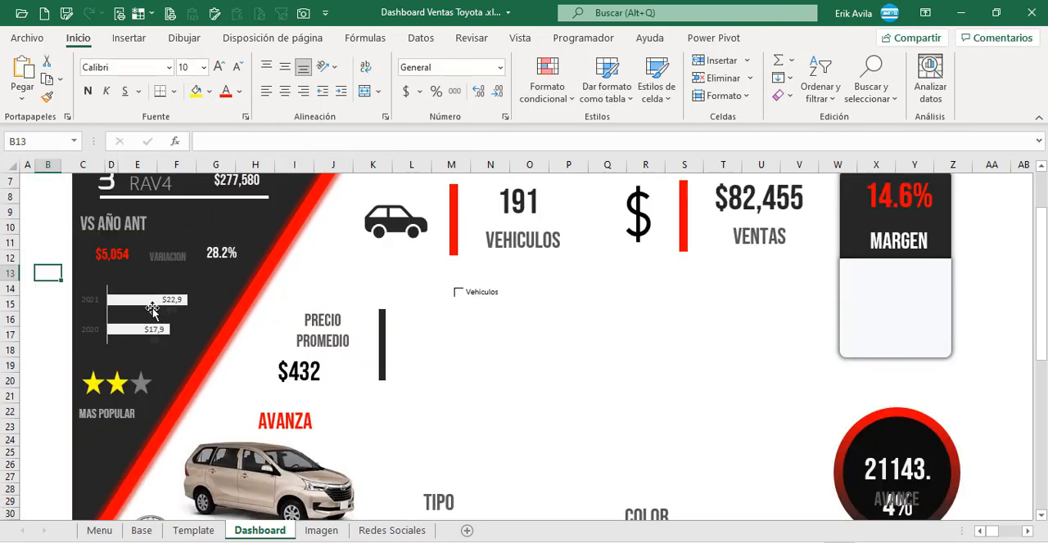
Step: Set the gap width of the year comparison chart's bars to 20%
left_click(118, 343)
double_click(163, 350)
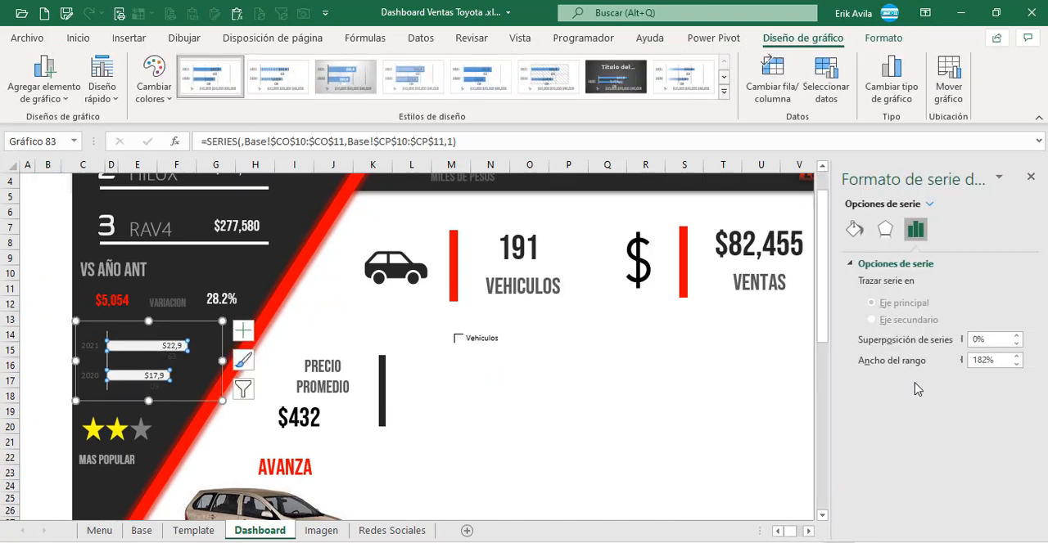
left_click_drag(995, 361, 939, 362)
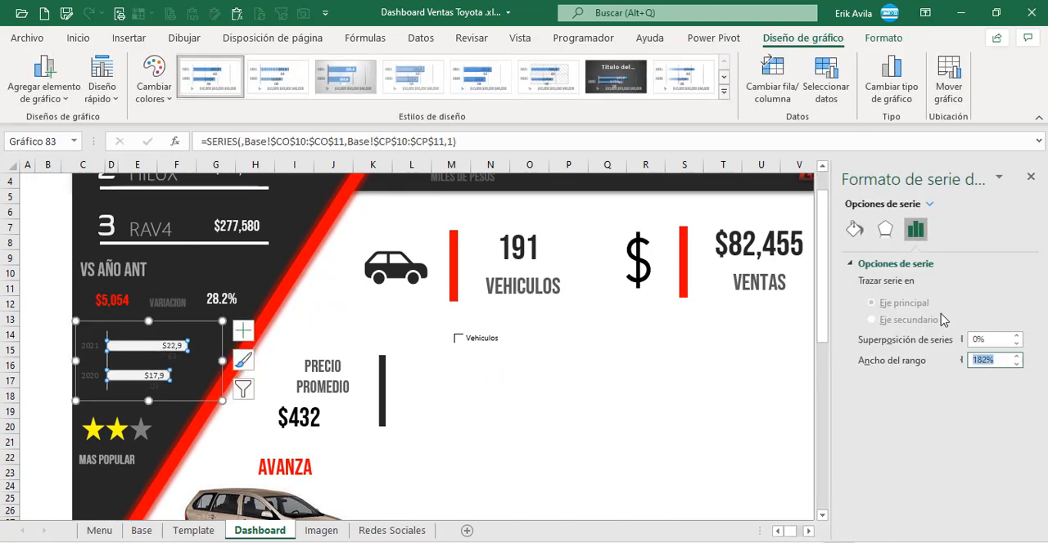
type("20")
key("Return")
scroll(171, 427, "up", 1)
Step: Set the font of the year comparison chart's data labels to Bebas Neue
left_click(170, 428)
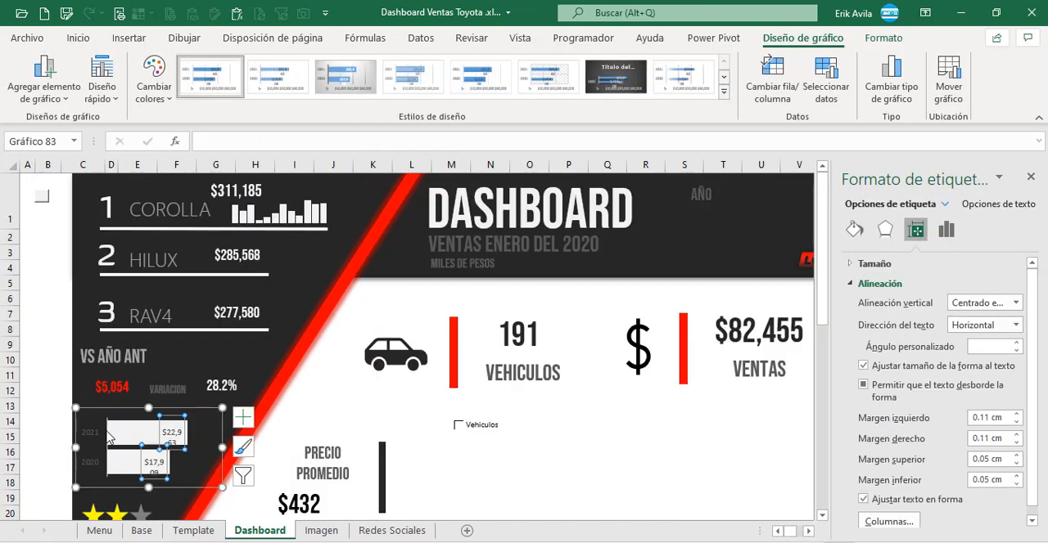
left_click(96, 437)
left_click(96, 438)
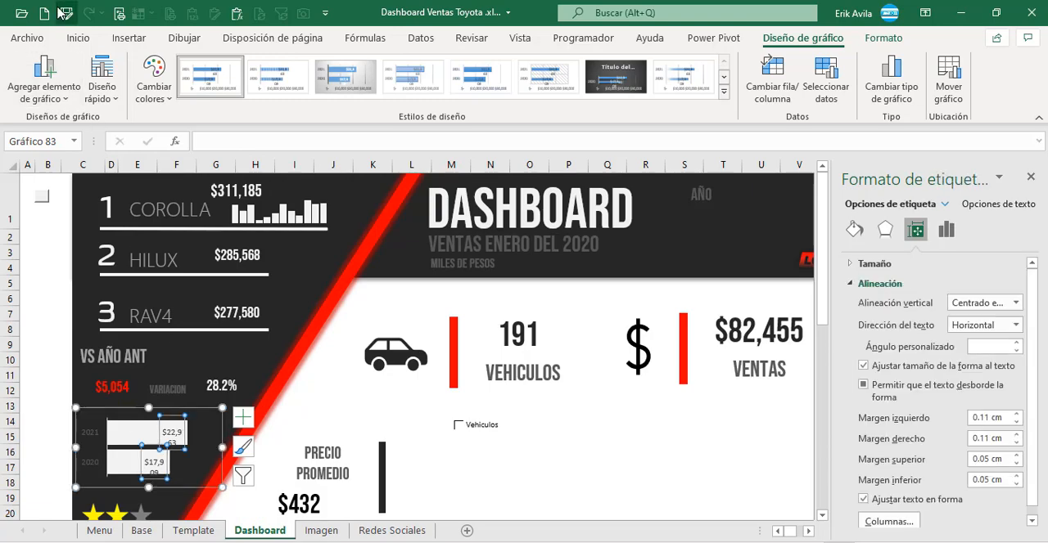
left_click(78, 38)
left_click(168, 67)
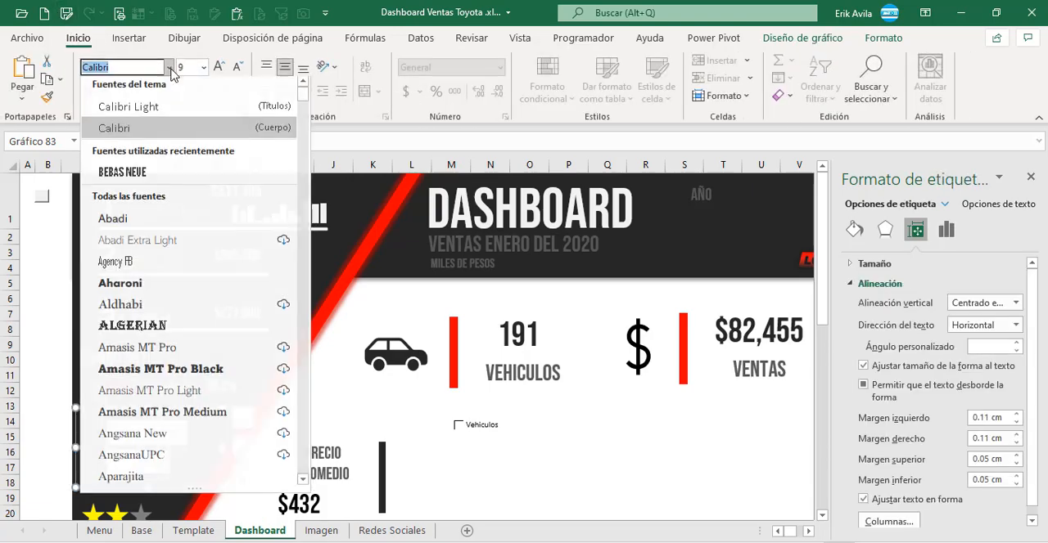
left_click(131, 176)
left_click(24, 299)
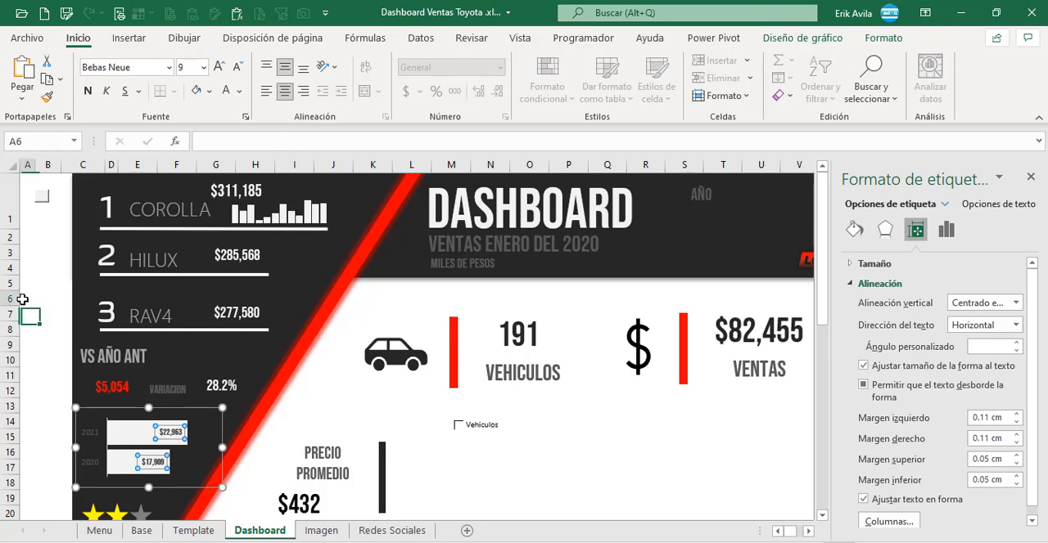
Step: Set the chart's year axis labels to Bebas Neue and the gap width of its bars to 50%
left_click(101, 442)
left_click(102, 442)
scroll(105, 438, "down", 1)
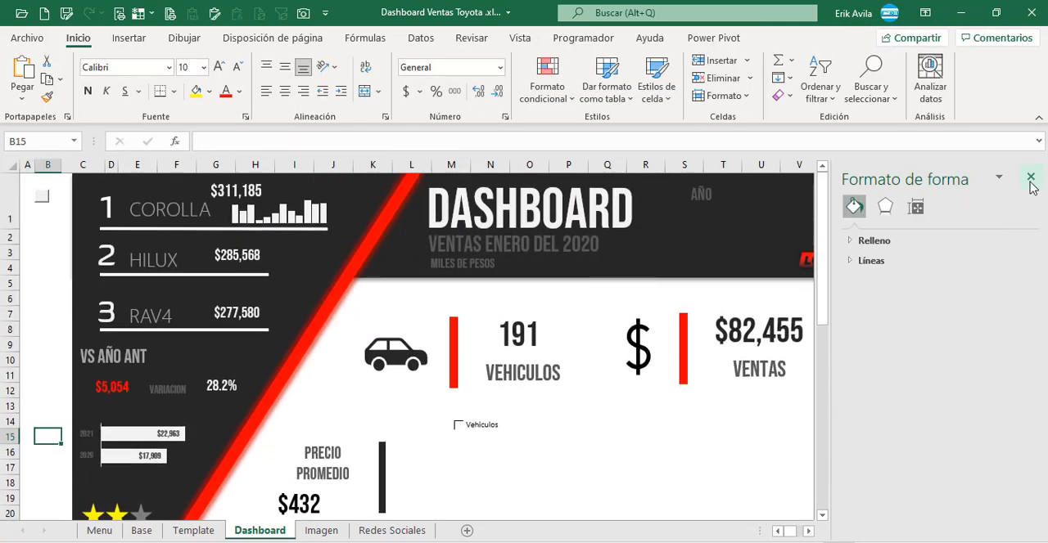
left_click(1029, 176)
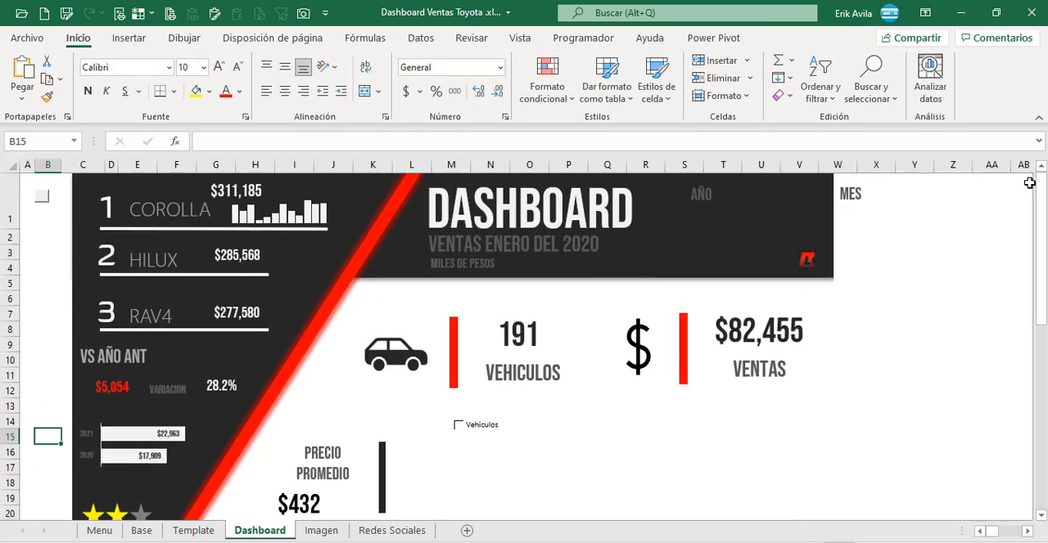
Step: Check the Grafica Mas Popular entry in the element list and inspect the star chart above MAS POPULAR
left_click_drag(993, 536, 1010, 534)
scroll(958, 460, "down", 1)
left_click(951, 423)
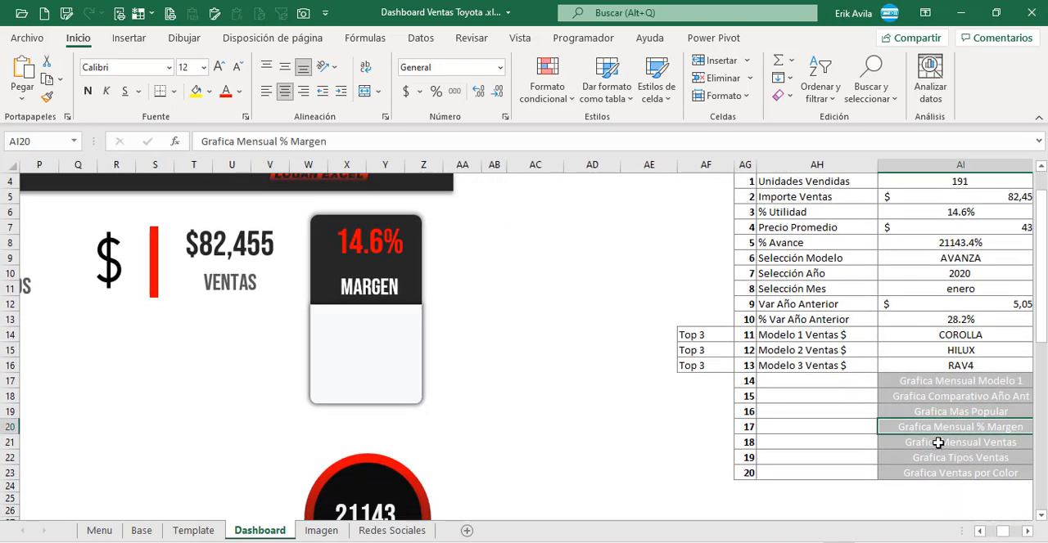
left_click(934, 414)
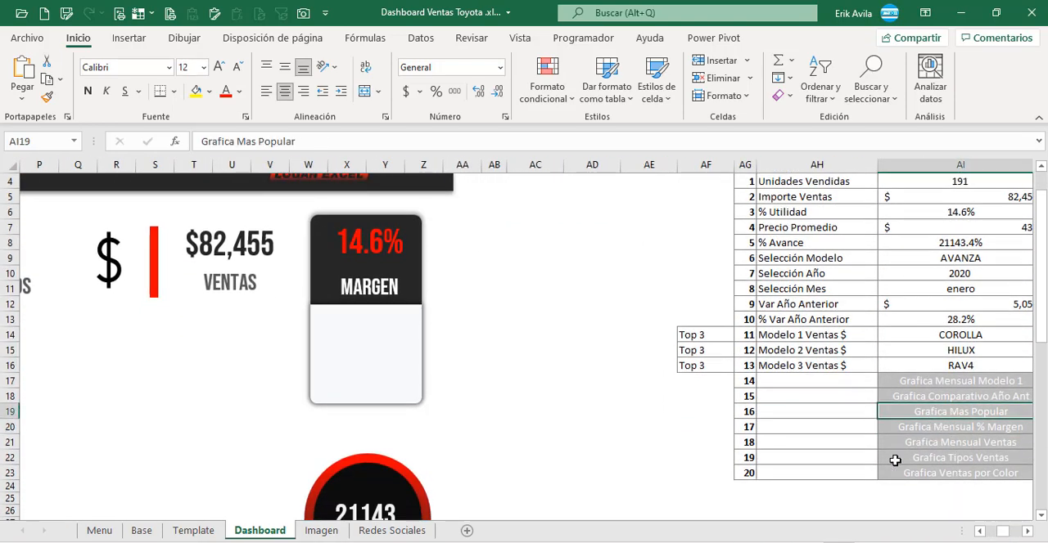
left_click_drag(1001, 532, 988, 533)
scroll(982, 511, "down", 3)
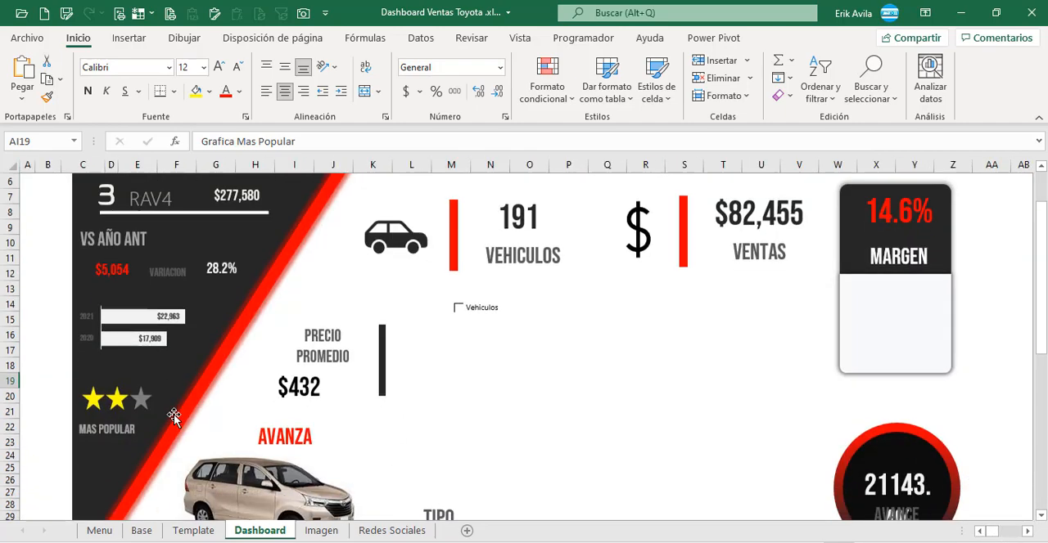
left_click(129, 342)
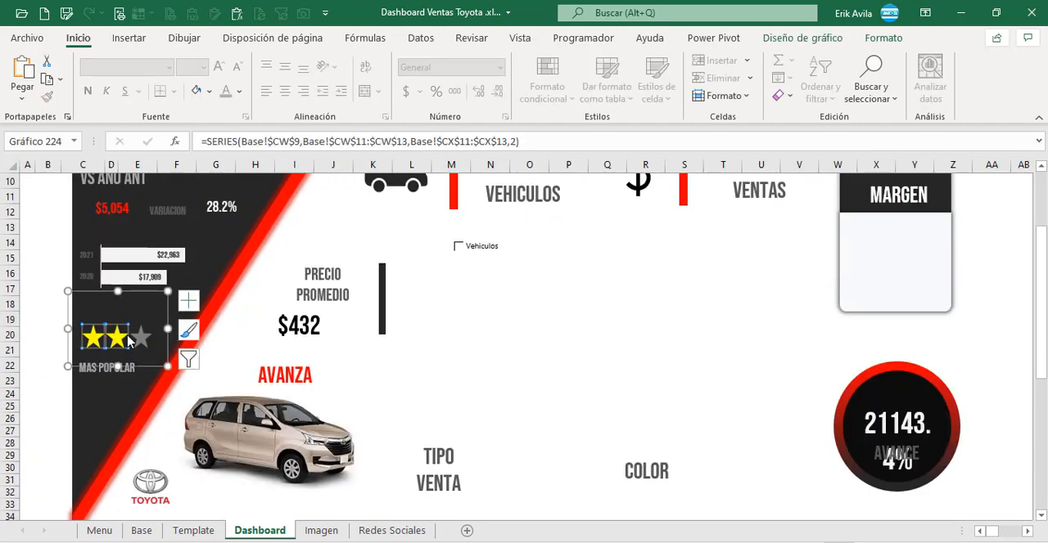
left_click(36, 289)
Step: Examine the Fondo and Calificacion tables behind the star rating chart on the Base sheet, including the formula in CW11
left_click(152, 531)
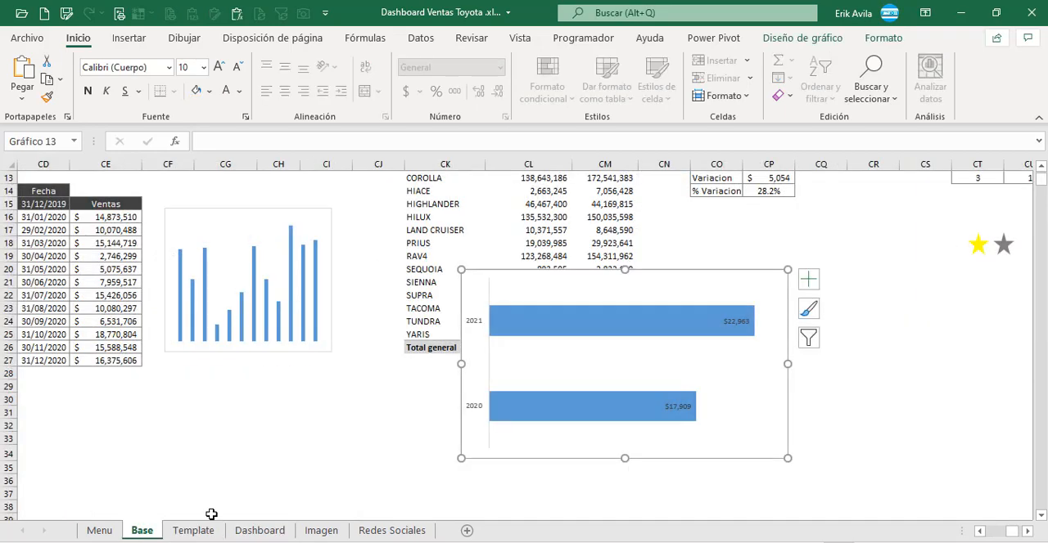
scroll(701, 424, "up", 5)
left_click(1028, 533)
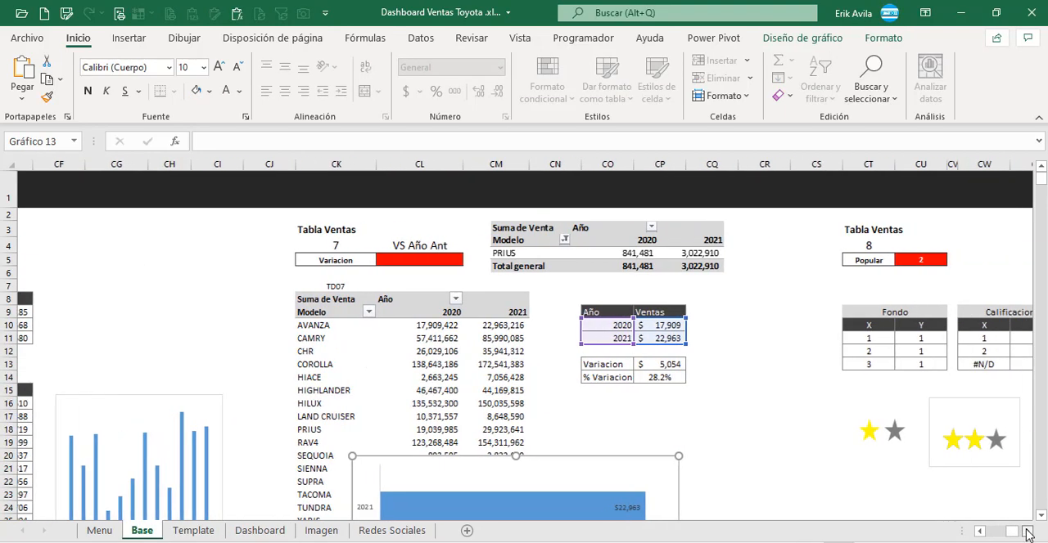
left_click(1028, 532)
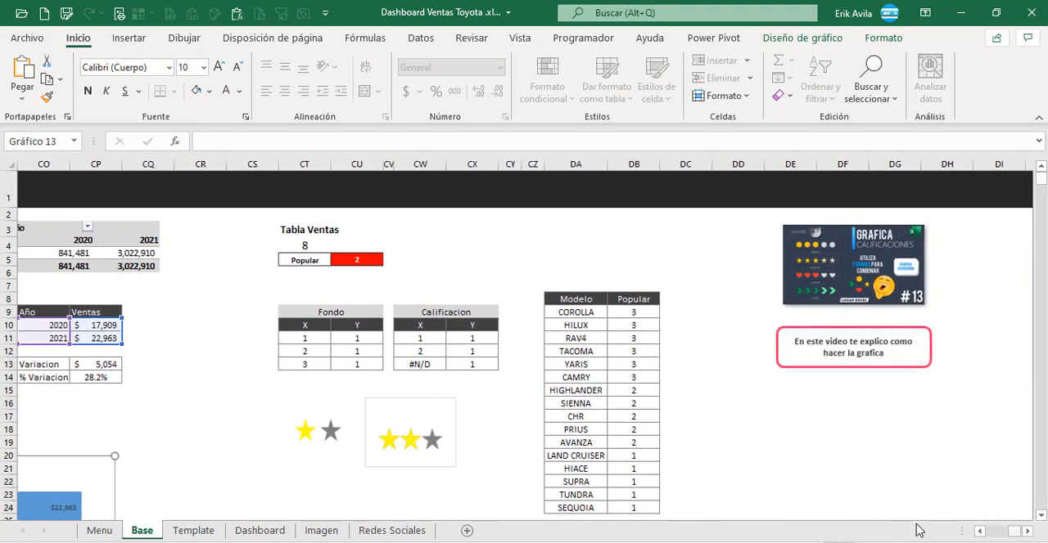
left_click(364, 375)
left_click(451, 364)
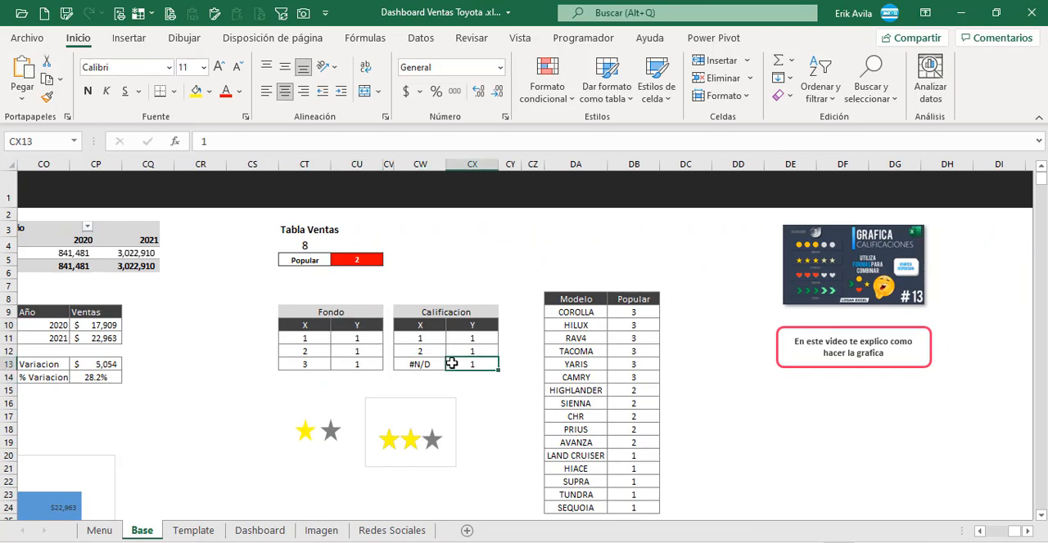
scroll(483, 380, "down", 2)
scroll(535, 364, "up", 2)
left_click(591, 365)
left_click_drag(321, 327, 346, 354)
left_click(407, 337)
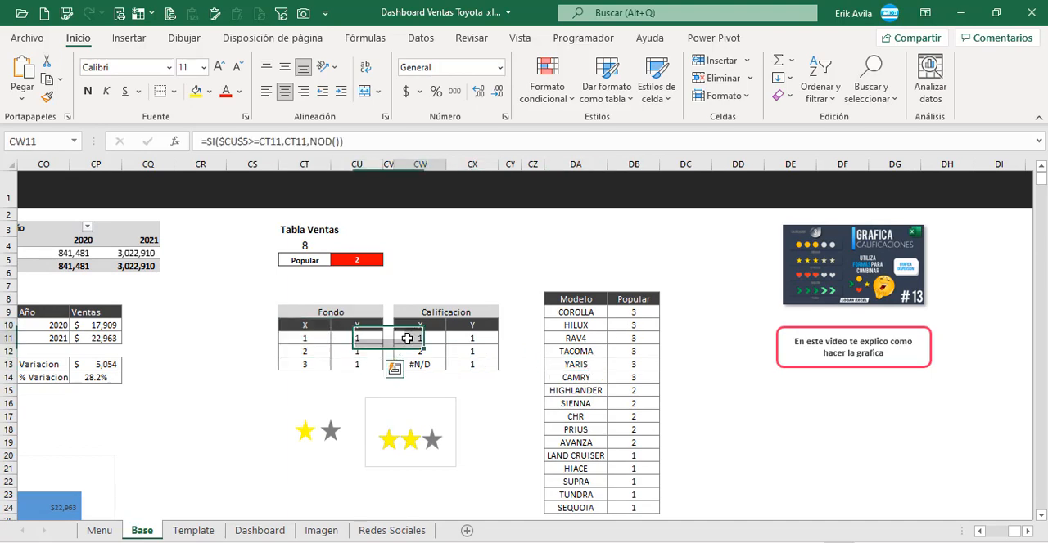
left_click(503, 441)
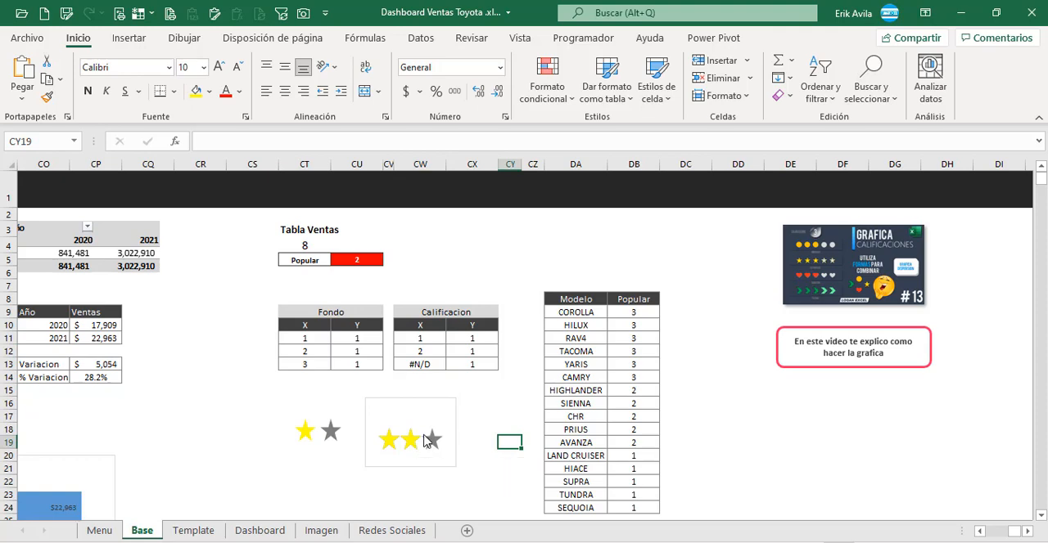
Step: Review the Modelo and Popular table in DA9:DB24 that assigns a star rating to each model
left_click(566, 390)
left_click(632, 315)
left_click(628, 353)
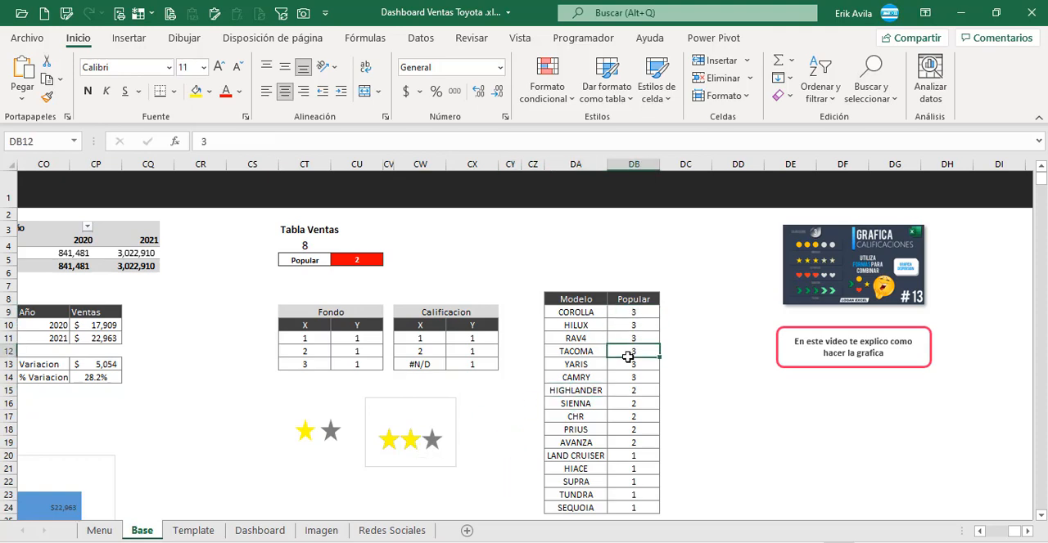
left_click(593, 320)
left_click_drag(591, 311, 625, 381)
scroll(624, 398, "down", 2)
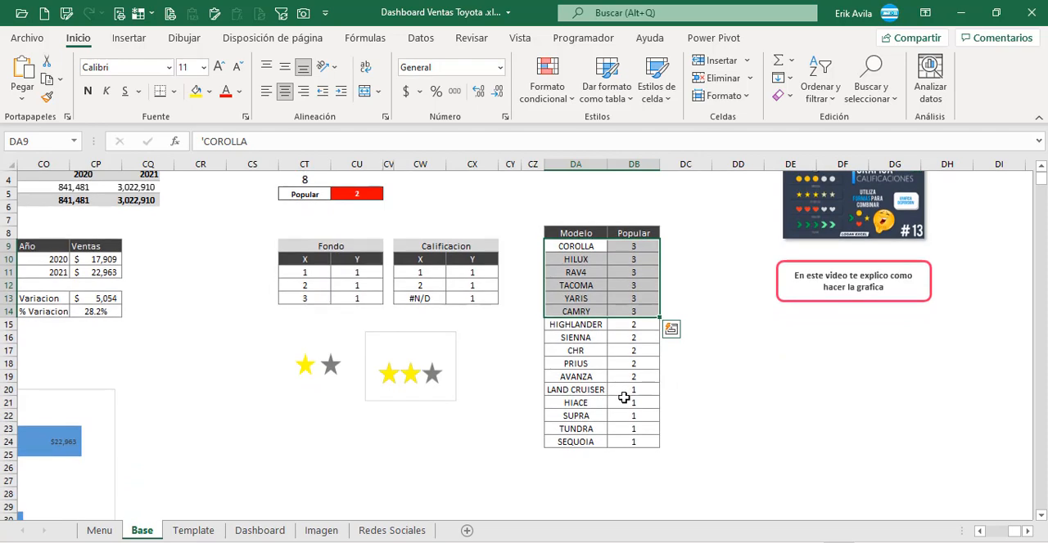
left_click_drag(595, 247, 603, 442)
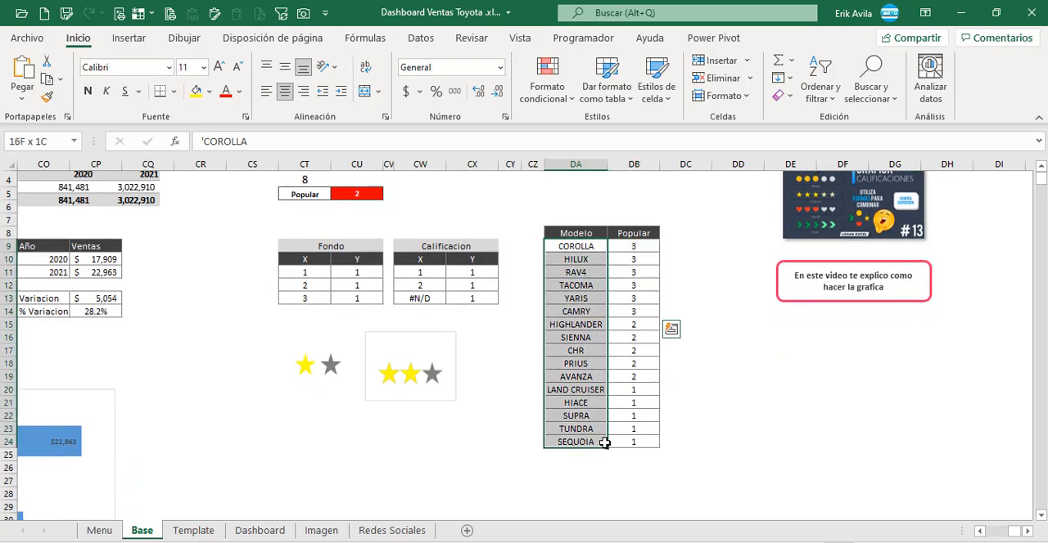
left_click(634, 256)
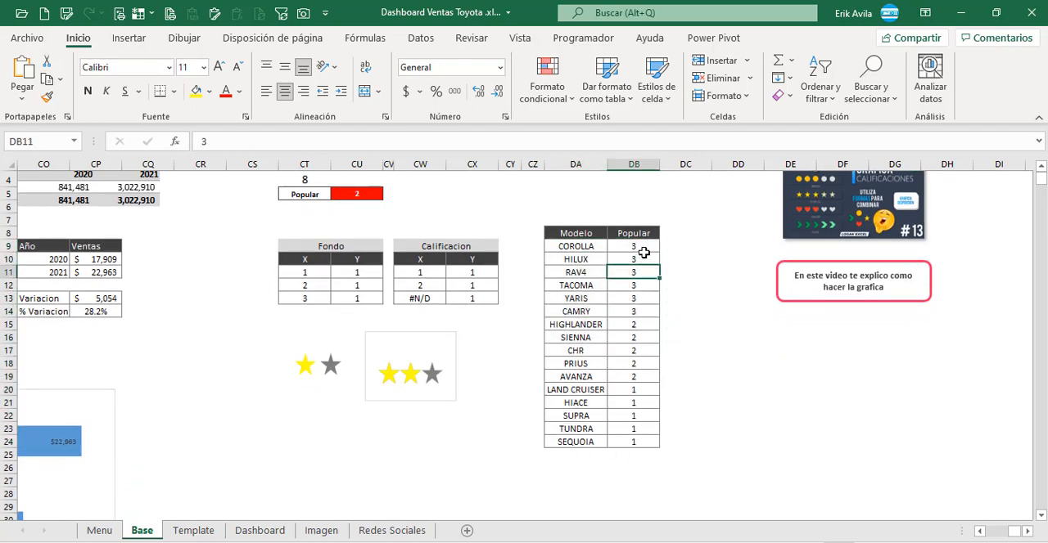
left_click_drag(643, 246, 636, 452)
left_click(612, 274)
scroll(276, 339, "up", 2)
Step: Inspect the BUSCARV formula in CU5, tracing its lookup value to the selected model in BG5 and its range to the Popular table
left_click(358, 259)
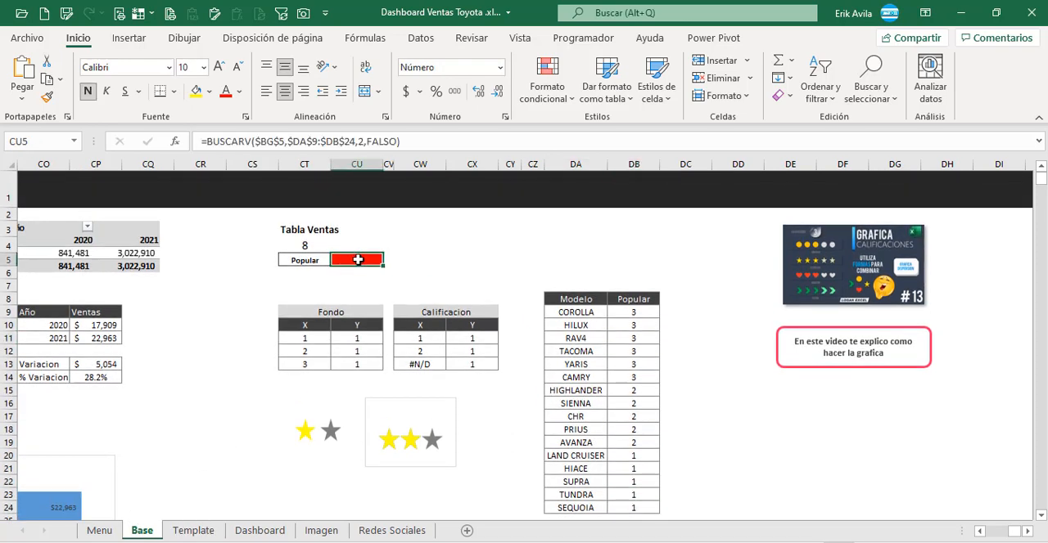
key("F2")
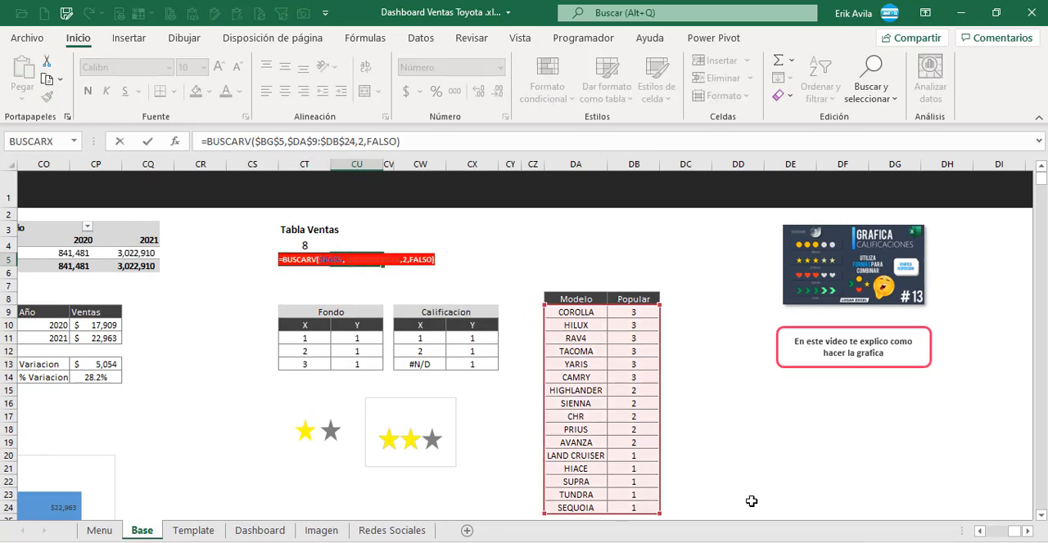
left_click_drag(1005, 539, 982, 536)
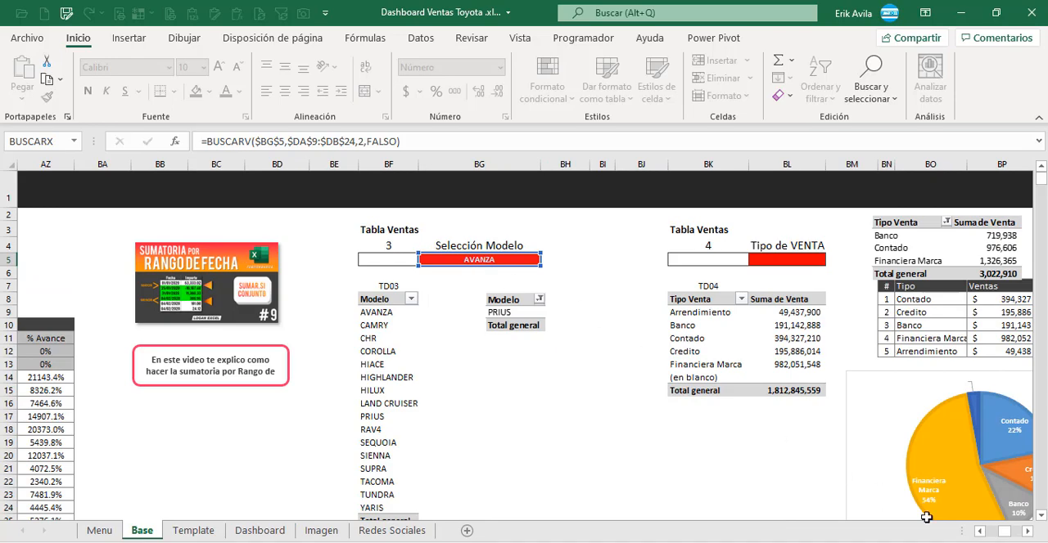
key("Escape")
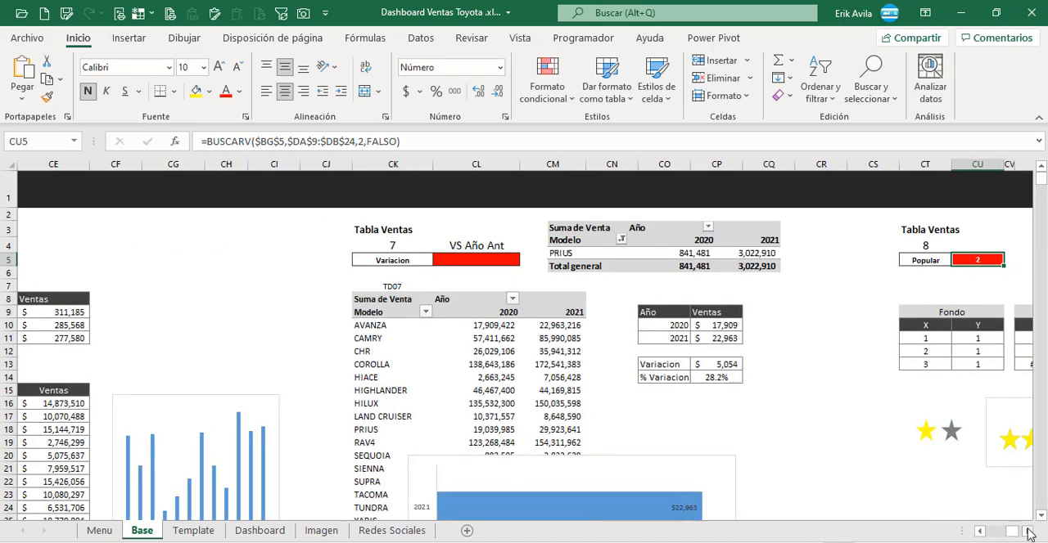
left_click_drag(1029, 535, 1030, 535)
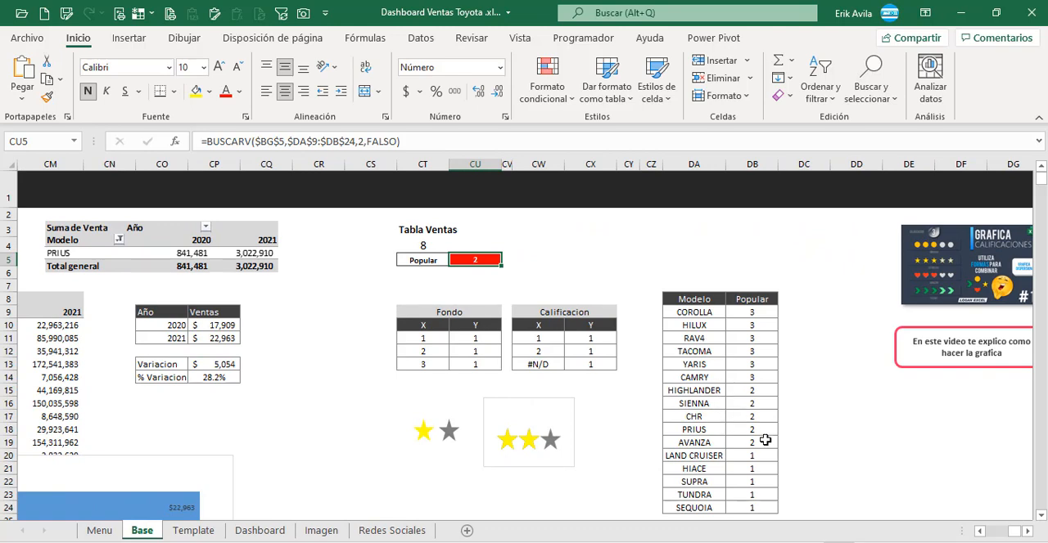
left_click(762, 406)
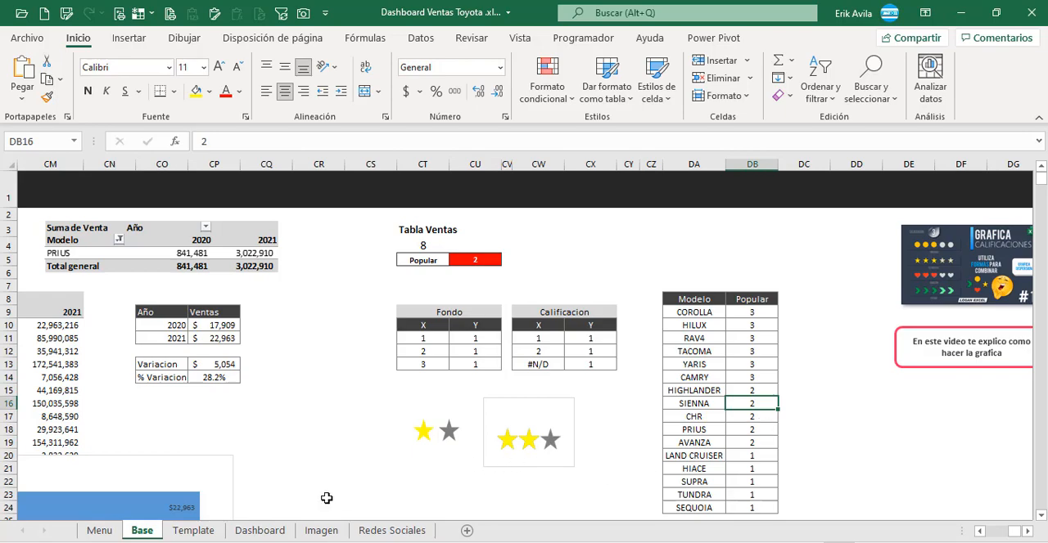
Step: Check the individual star shapes above the Mas Vendido label on the Template sheet
left_click(193, 530)
scroll(182, 491, "down", 1)
left_click(37, 325)
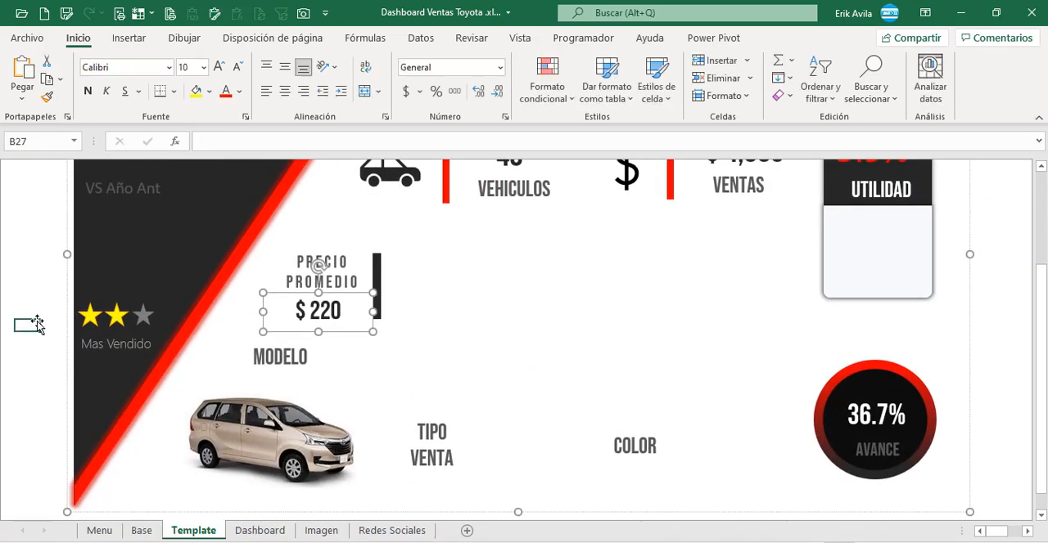
left_click(117, 320)
left_click(135, 304)
left_click(135, 312)
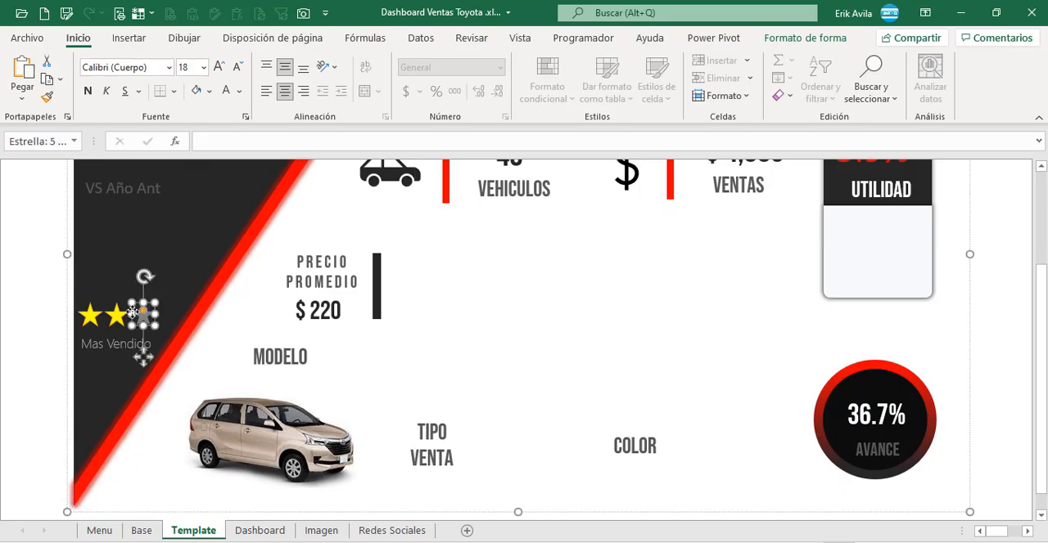
Step: Review the Grafica Mas Popular, Grafica Mensual % Margen and Grafica Mensual Ventas entries in the Dashboard sheet's element list
key("ctrl+Page_Down")
left_click(731, 366)
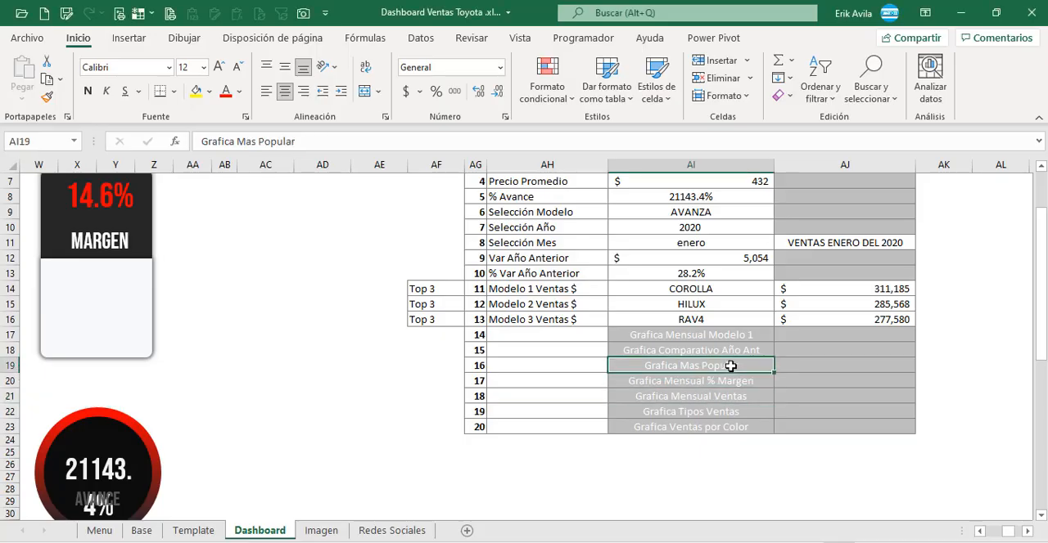
left_click(694, 397)
left_click(683, 382)
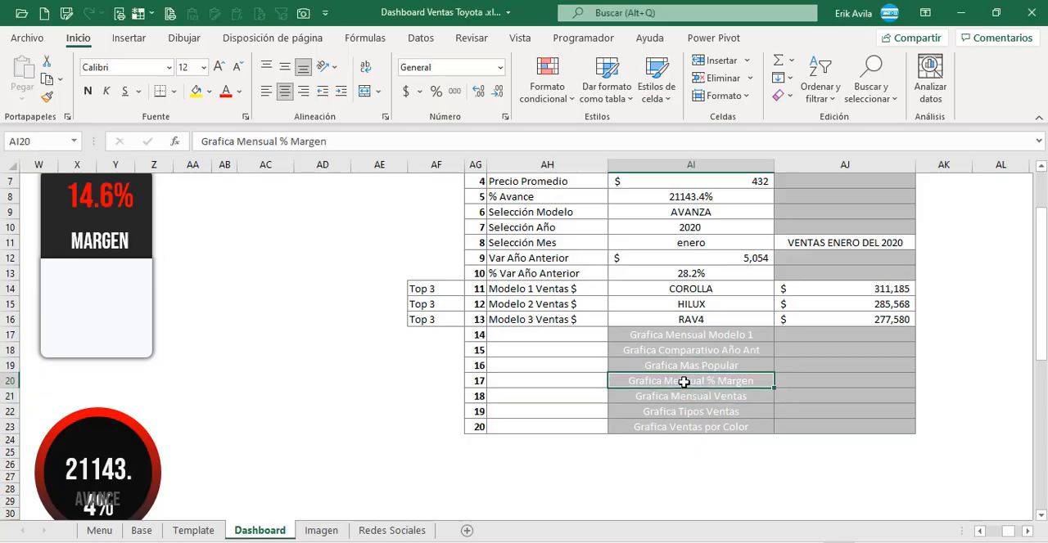
left_click(732, 401)
left_click_drag(730, 389, 728, 382)
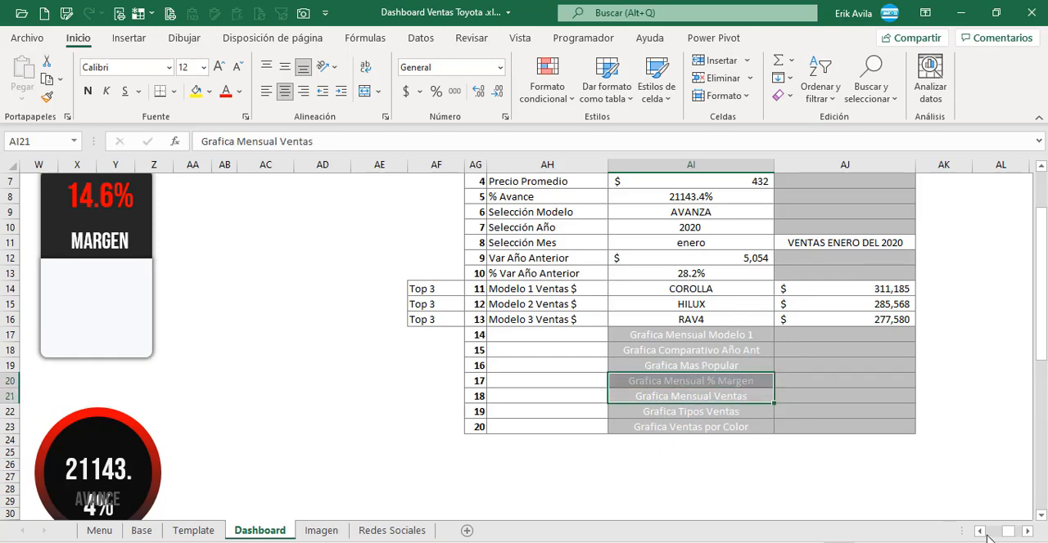
Step: Compare the empty box under MARGEN with the monthly column chart shown in the reference dashboard image
left_click(983, 534)
left_click(983, 534)
left_click(983, 534)
left_click(983, 534)
left_click(983, 535)
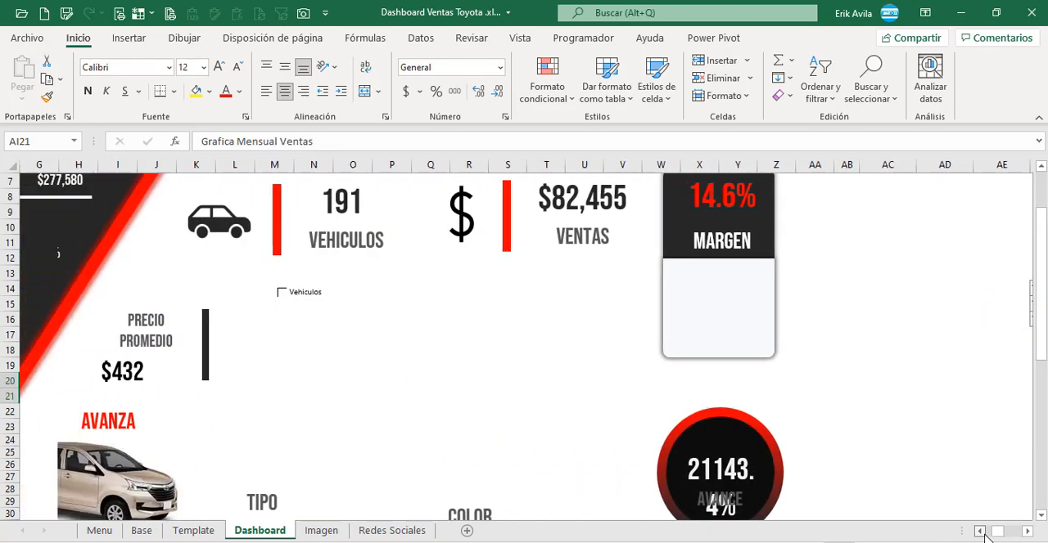
left_click(717, 329)
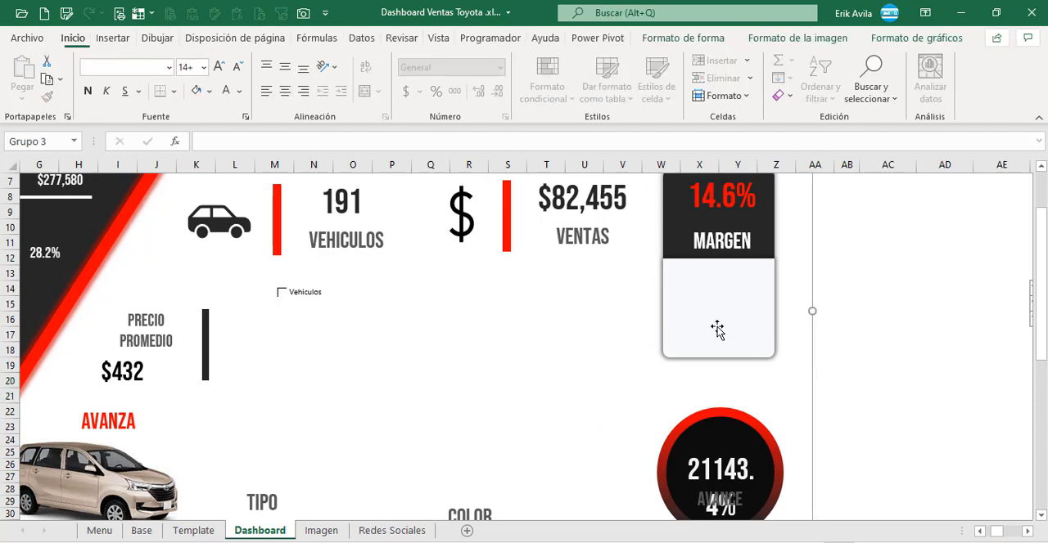
left_click(581, 318)
scroll(713, 319, "down", 9)
scroll(671, 366, "down", 1)
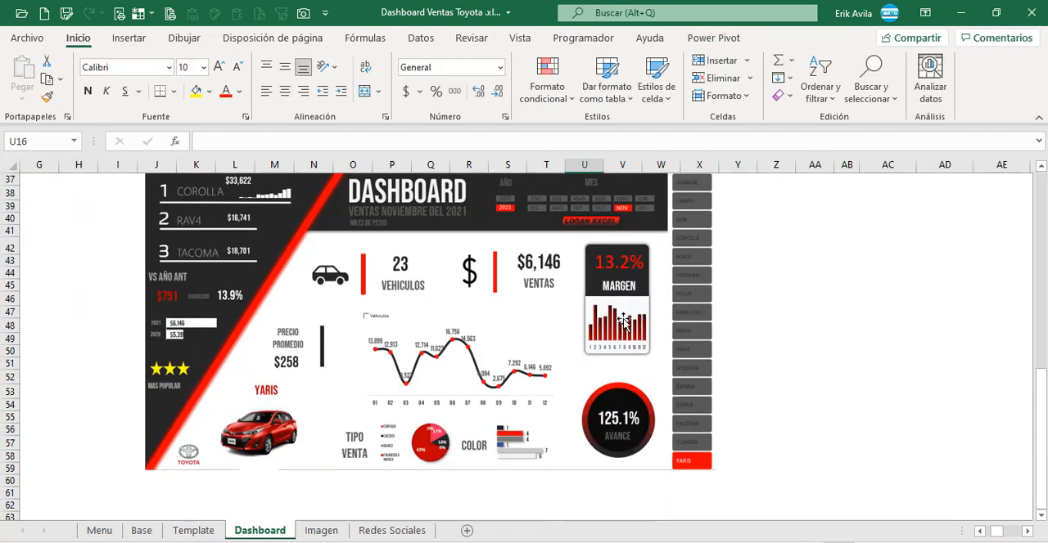
left_click(624, 319)
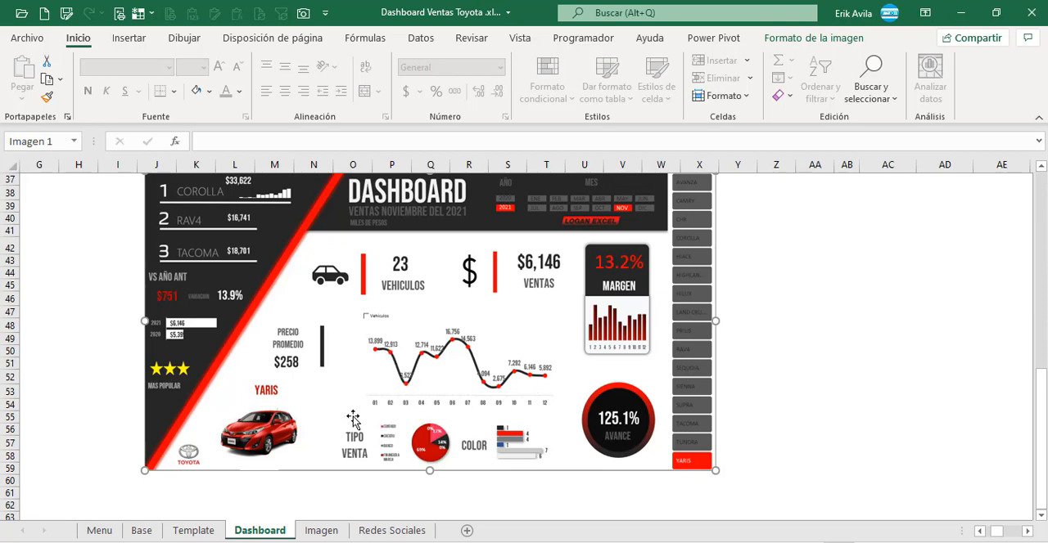
Step: Find the monthly sales table on the Base sheet and inspect the FIN.MES date formula in AS15
left_click(143, 531)
scroll(397, 416, "up", 12)
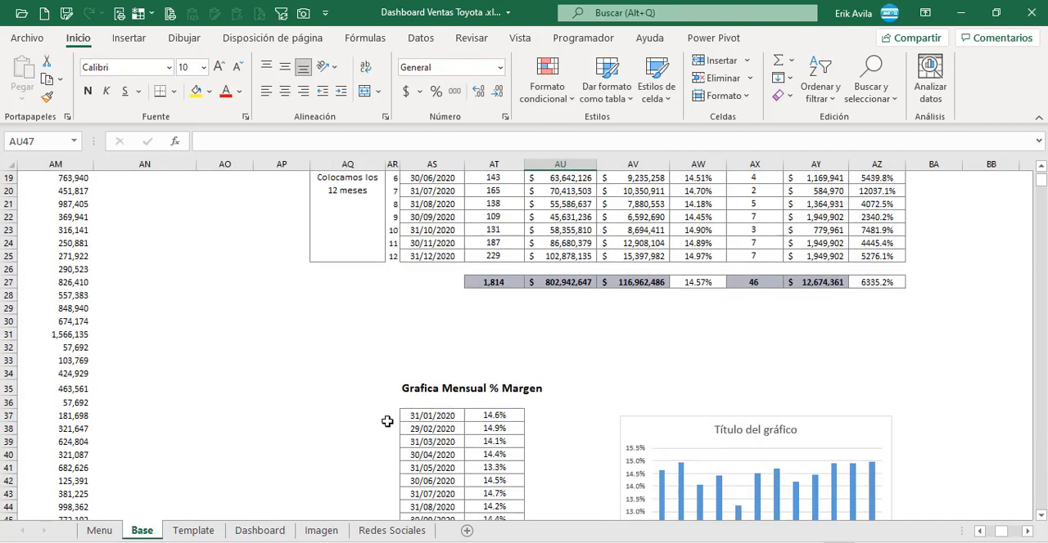
left_click(540, 271)
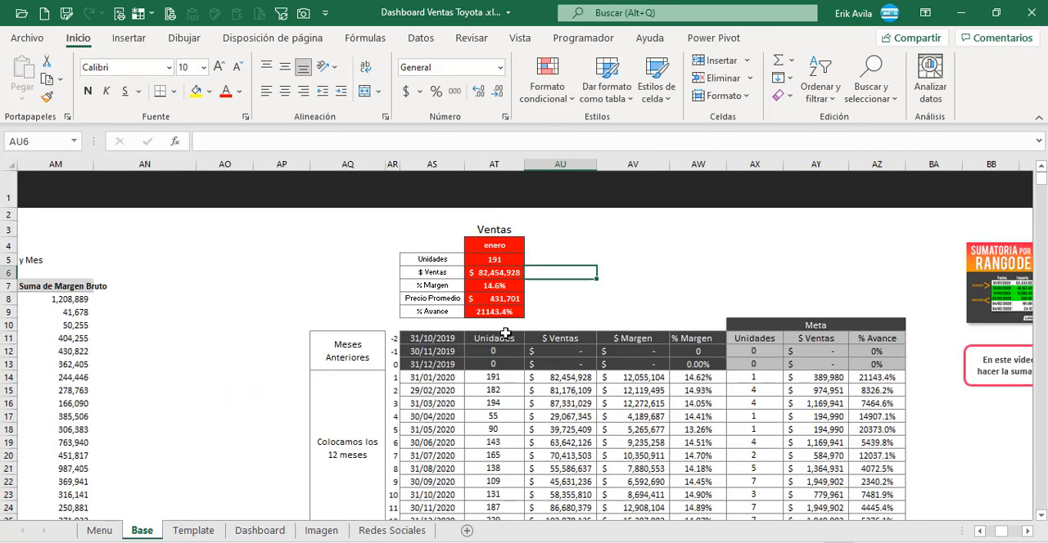
left_click(446, 392)
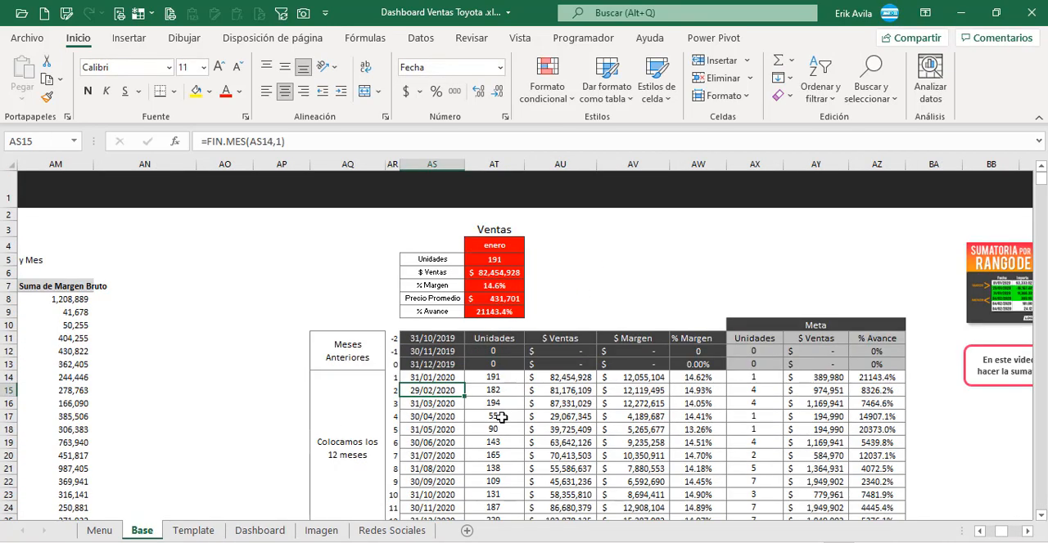
Step: Review the row 15 formulas for Unidades, $ Ventas, $ Margen and % Margen in the monthly sales table
key("Left")
key("Left")
key("Right")
key("Right")
key("Right")
key("Left")
key("Left")
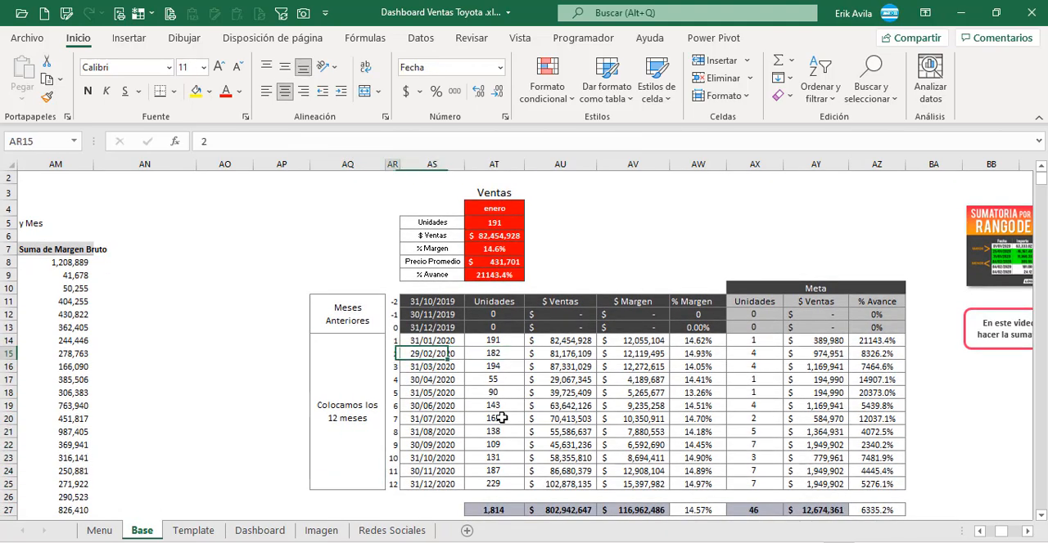
key("Left")
key("Right")
key("Right")
key("Right")
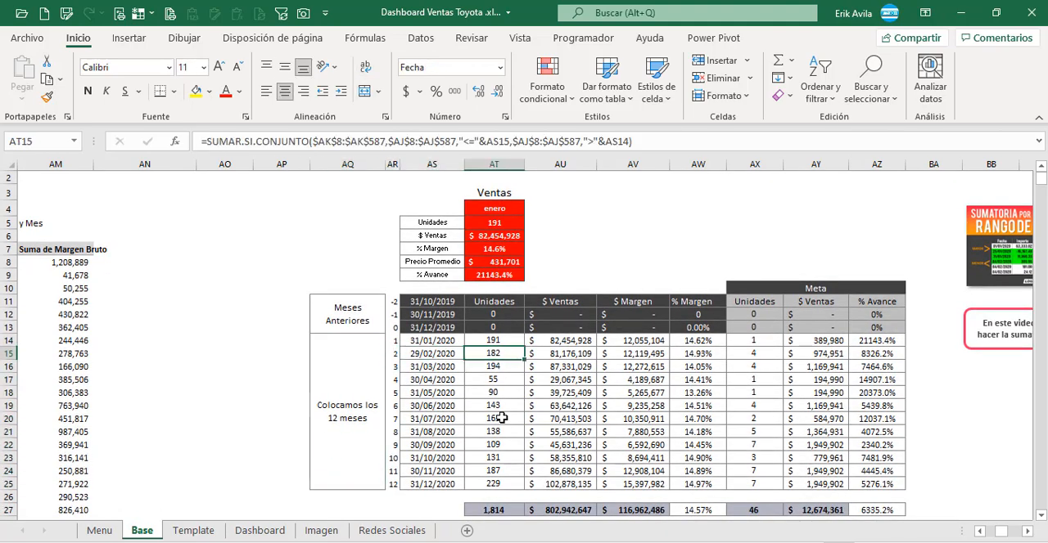
key("Right")
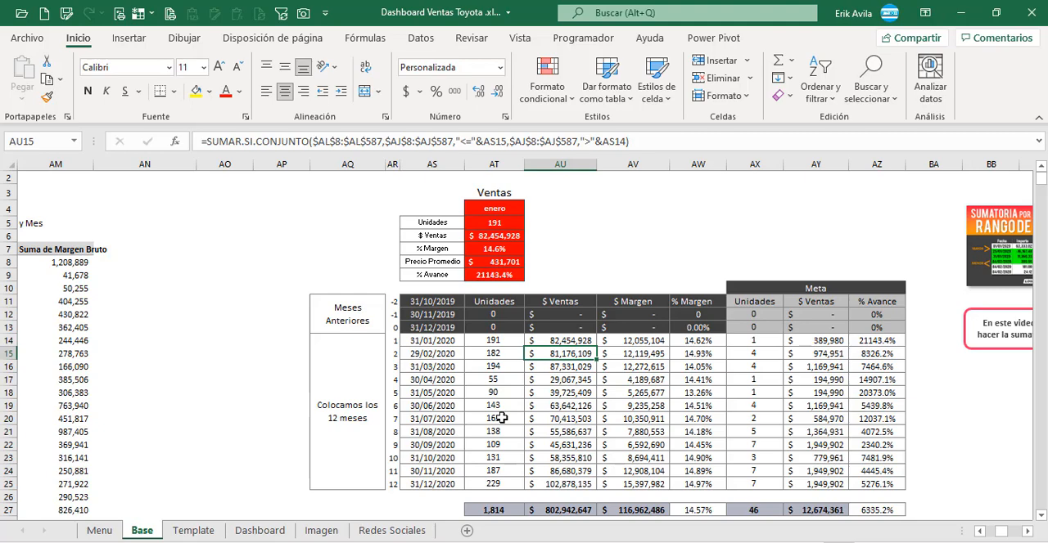
key("Right")
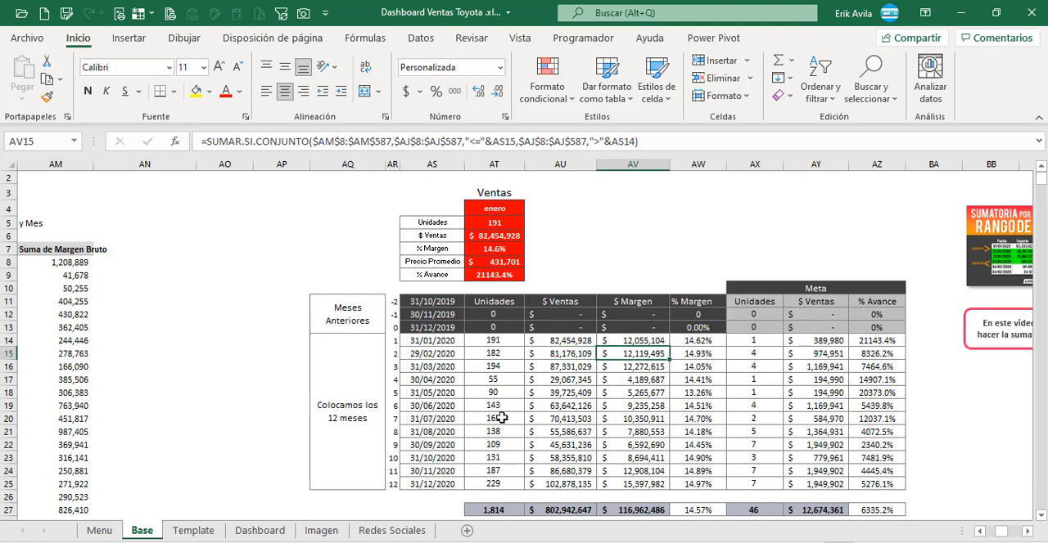
key("Right")
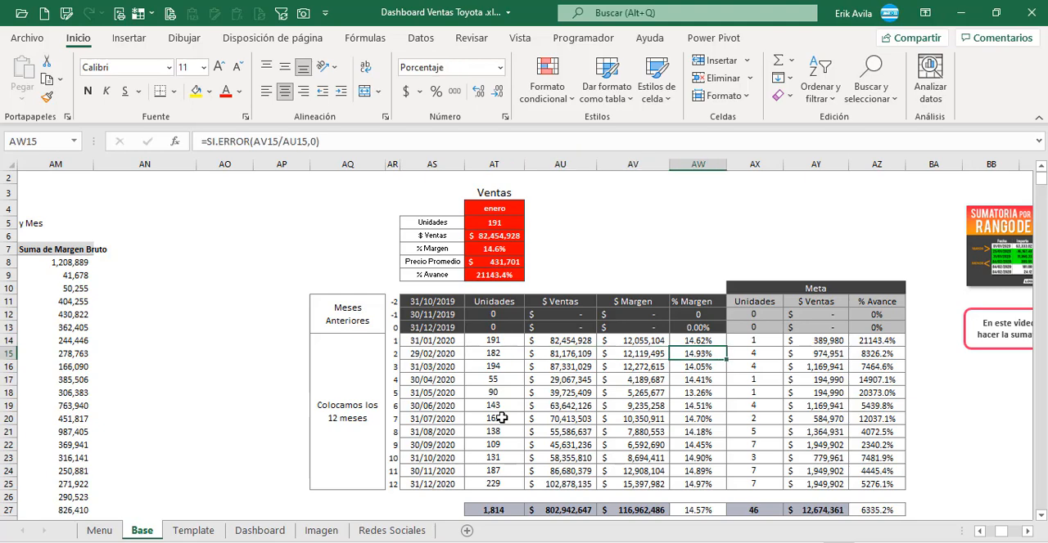
Step: Inspect the date reference in AS37 of the Grafica Mensual % Margen table, tracing it to AS14
scroll(501, 419, "down", 7)
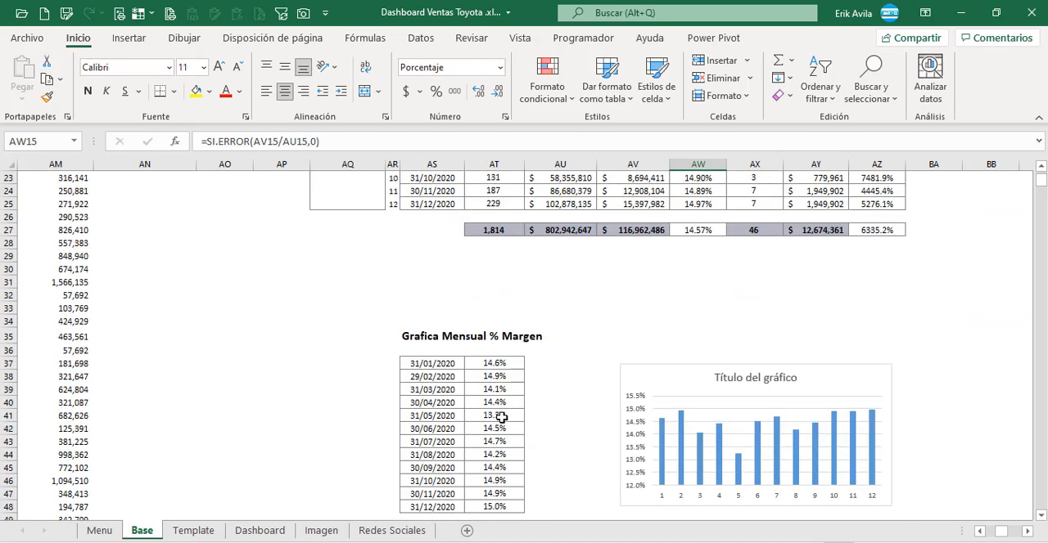
scroll(500, 418, "down", 1)
left_click(503, 379)
left_click(442, 329)
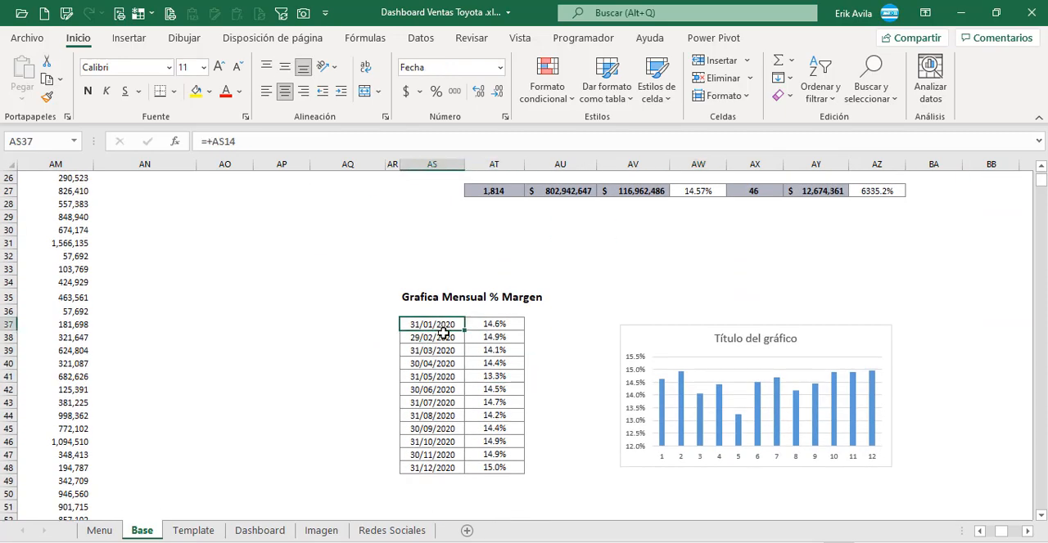
left_click(292, 145)
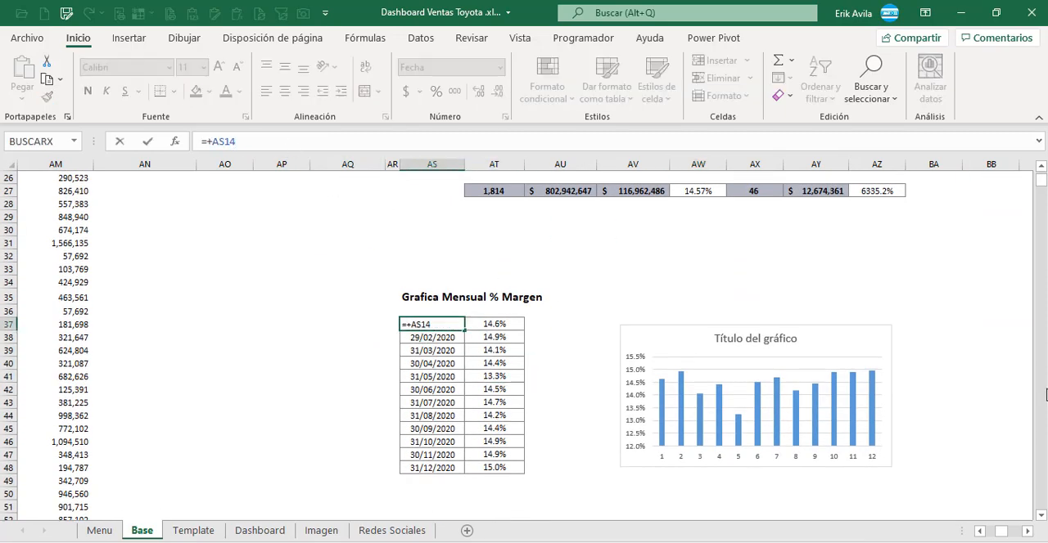
scroll(818, 376, "up", 3)
Step: Inspect the margin reference in AT37, tracing it to AW14 in the % Margen column
key("Tab")
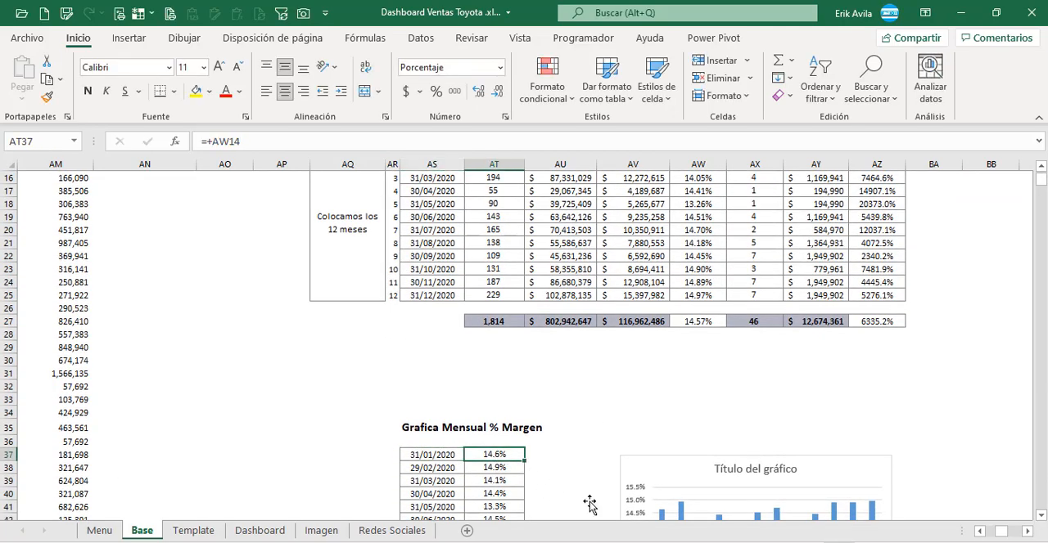
left_click(1040, 168)
left_click(1040, 168)
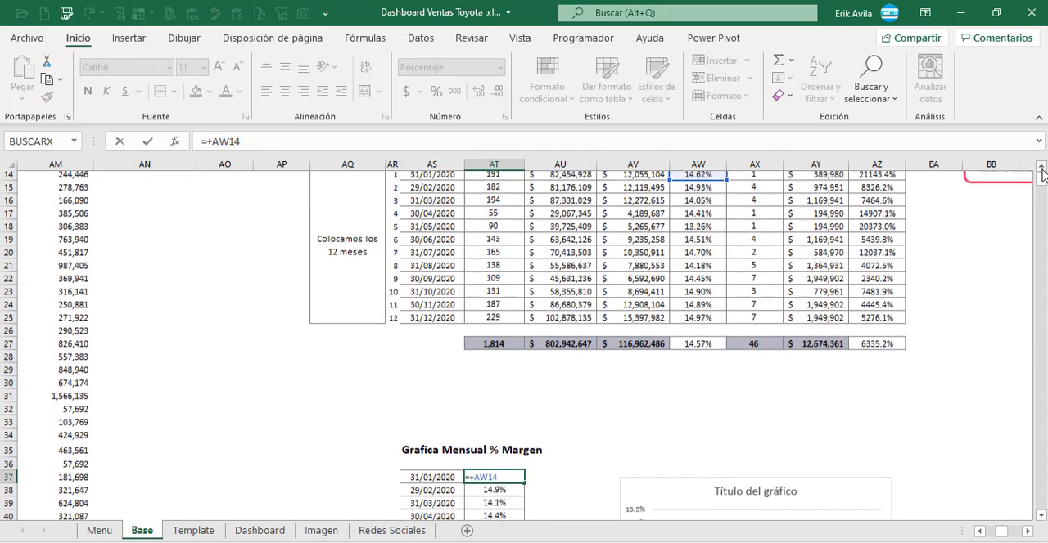
left_click(1040, 167)
left_click(1040, 168)
left_click(1040, 168)
left_click(697, 240)
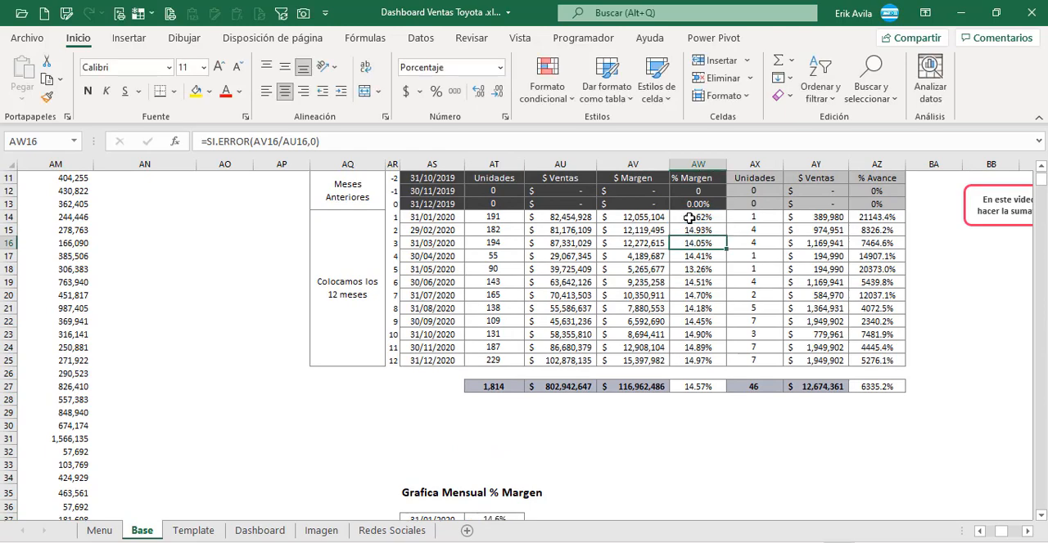
left_click(688, 219)
Step: Check which cells feed the column chart beside the Grafica Mensual % Margen table, including the reference in AT39
scroll(578, 410, "down", 6)
scroll(577, 410, "down", 1)
left_click(667, 261)
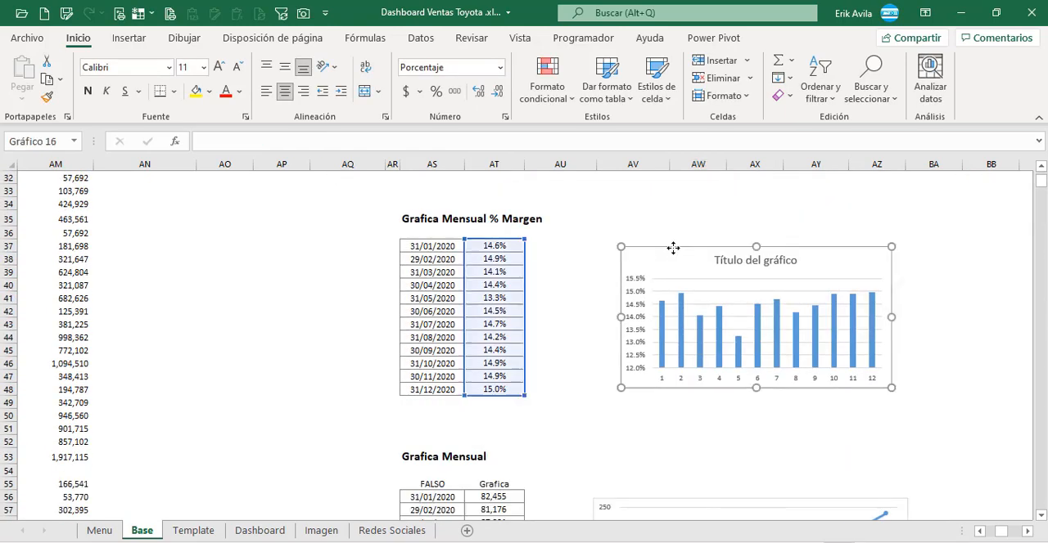
key("Escape")
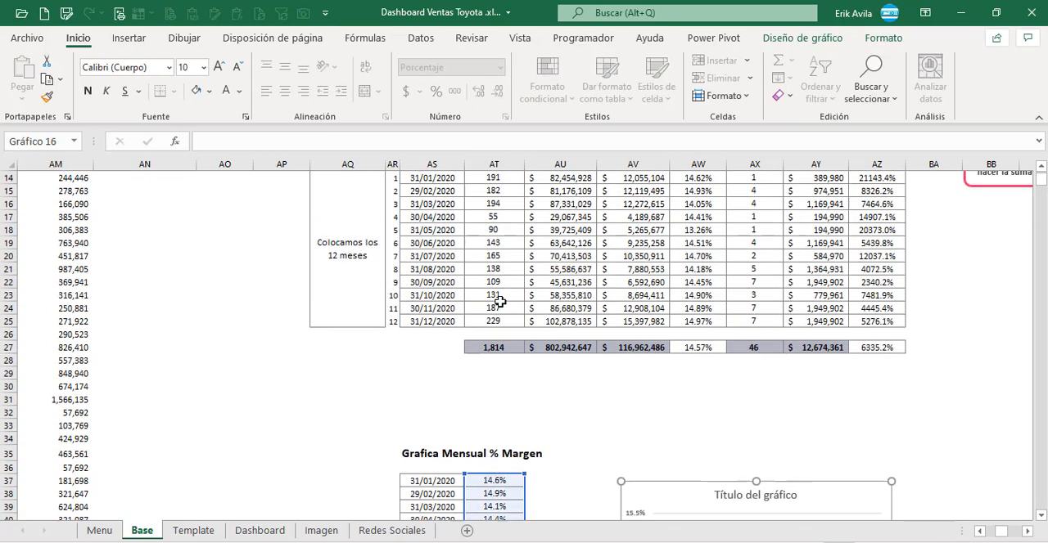
scroll(533, 381, "down", 3)
left_click(500, 384)
scroll(500, 384, "down", 2)
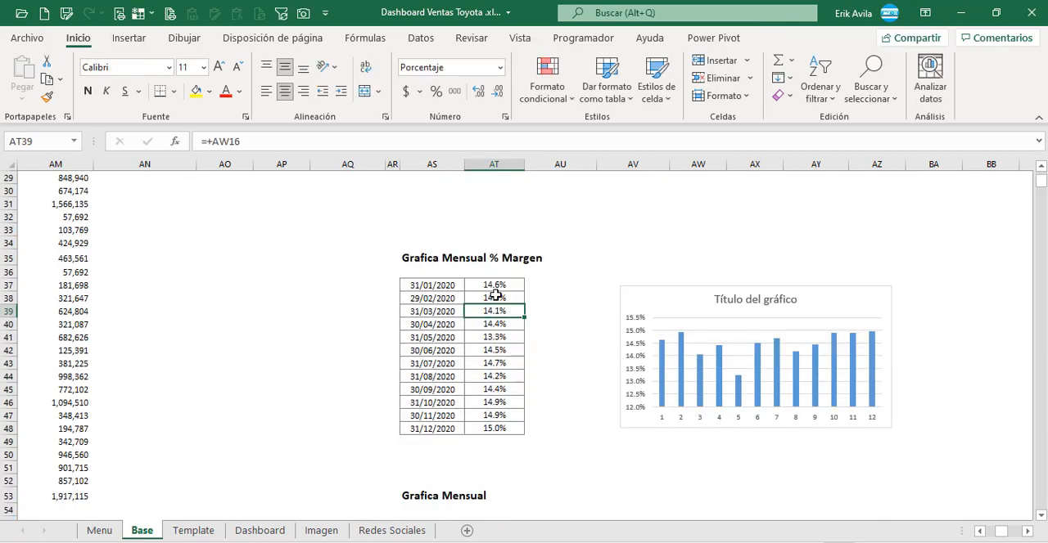
Step: Try inserting a recommended clustered column chart from the margin values in AT37:AT48, and delete that trial chart
left_click_drag(494, 287, 500, 433)
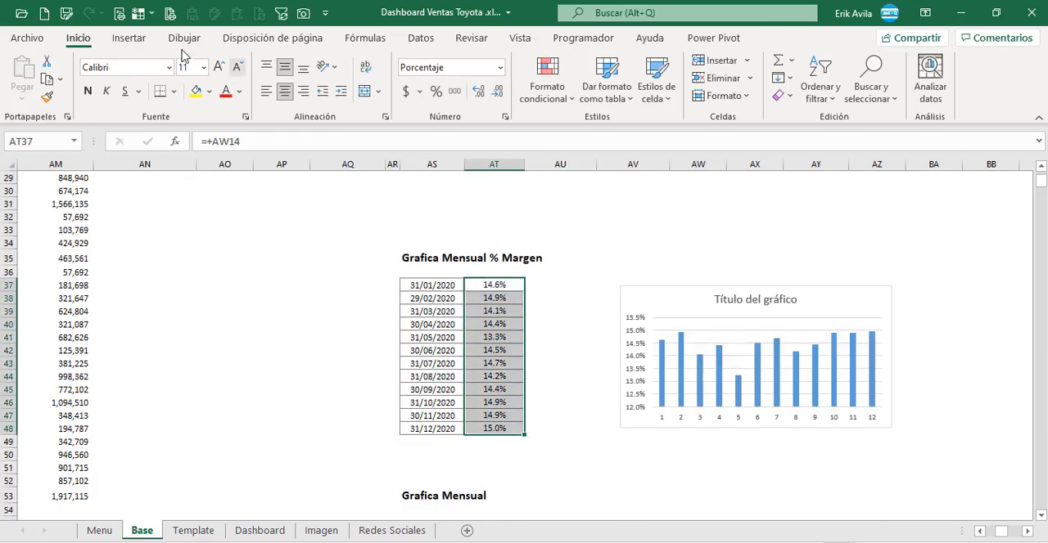
left_click(129, 38)
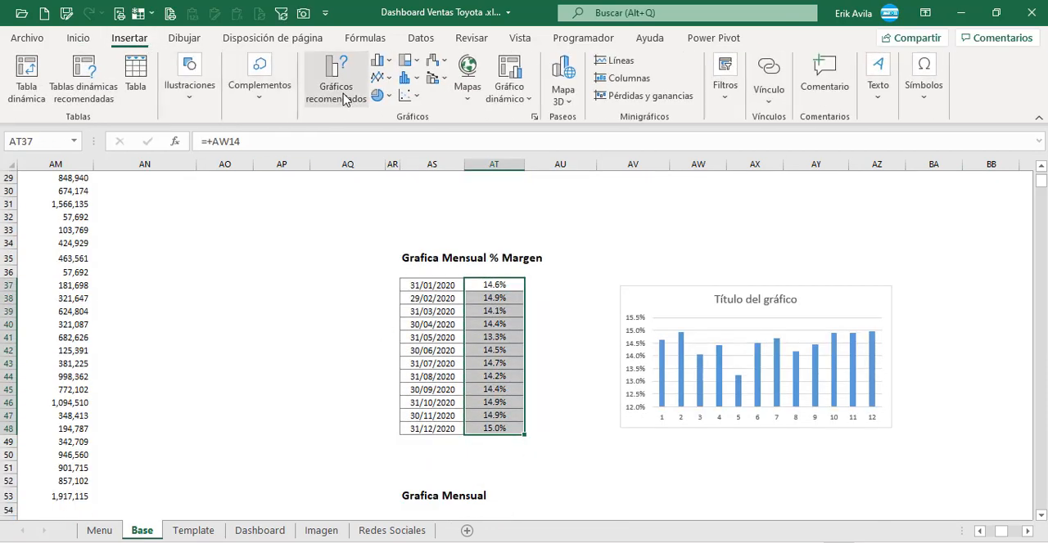
left_click(344, 92)
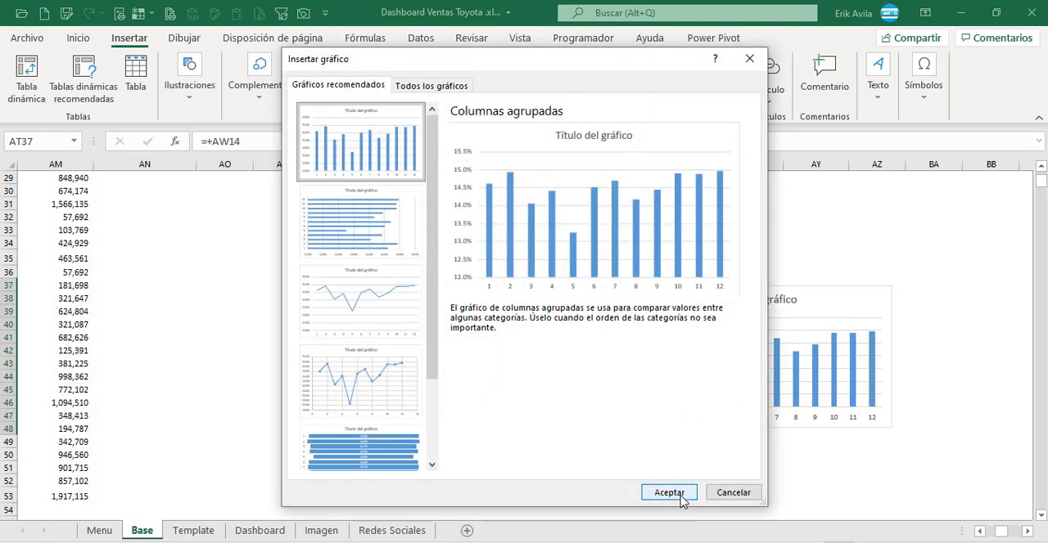
left_click(669, 494)
left_click_drag(610, 259, 578, 257)
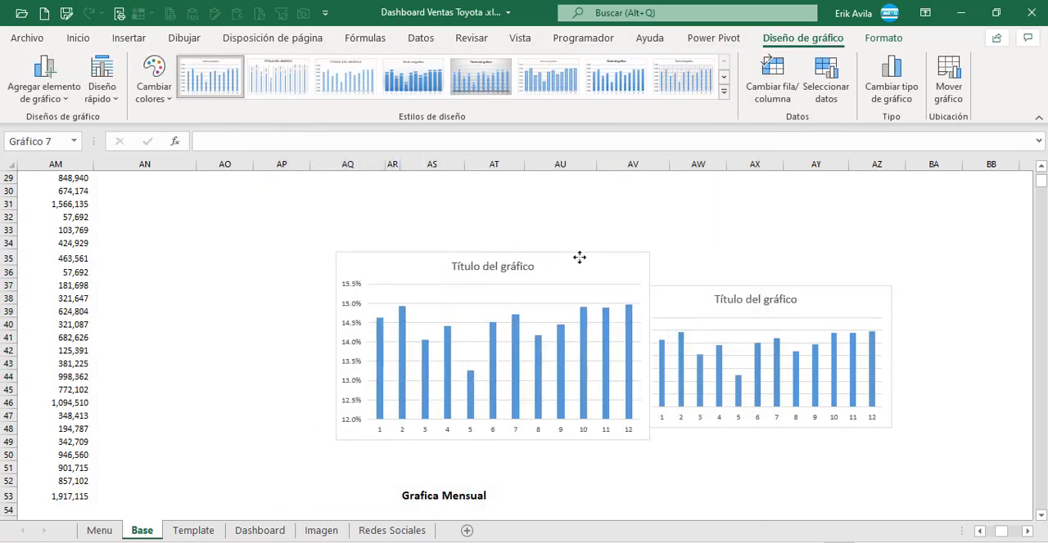
key("Delete")
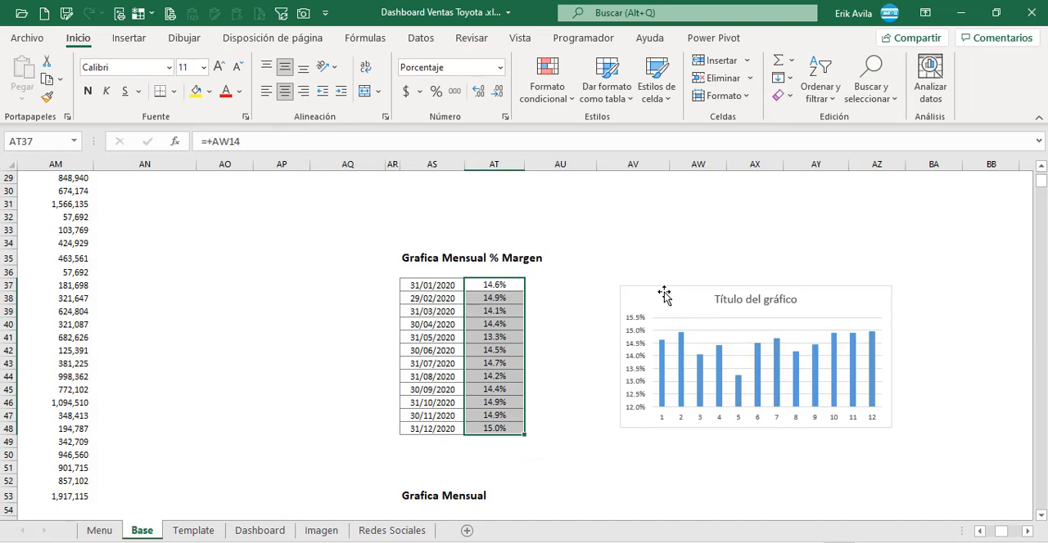
Step: Copy the existing monthly % Margen column chart from the Base sheet onto the Dashboard sheet
left_click(663, 294)
left_click(238, 531)
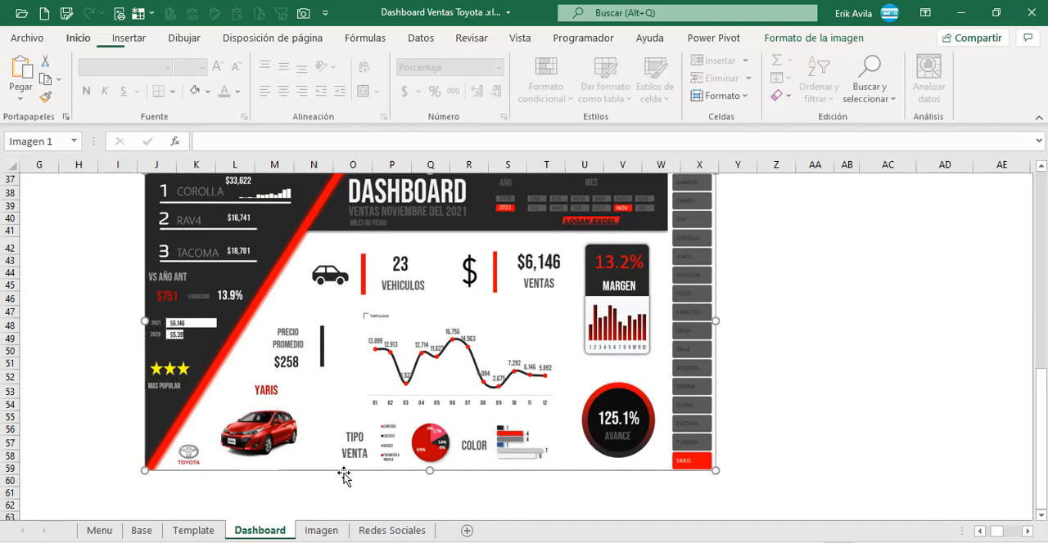
scroll(793, 320, "up", 10)
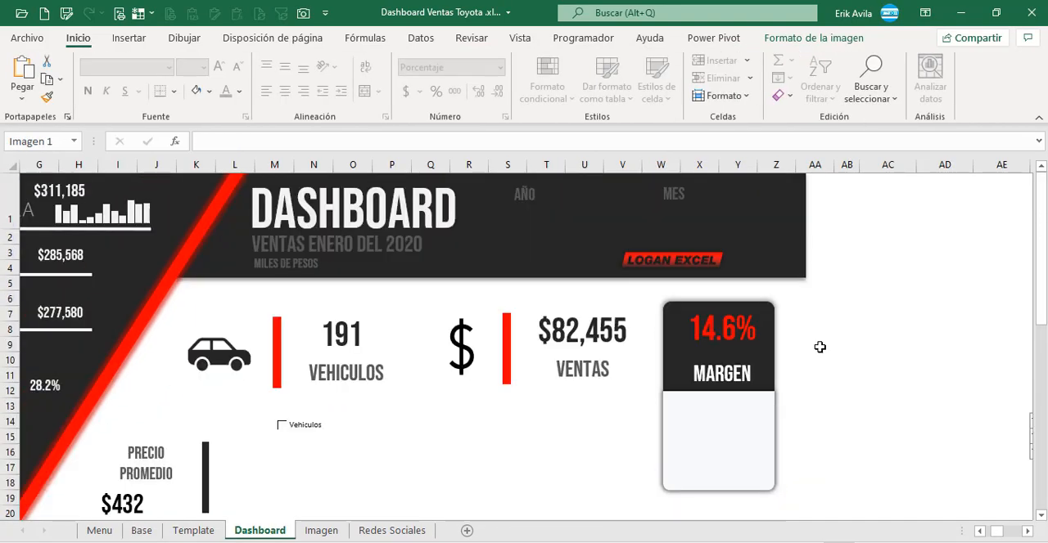
left_click(936, 400)
key("ctrl+v")
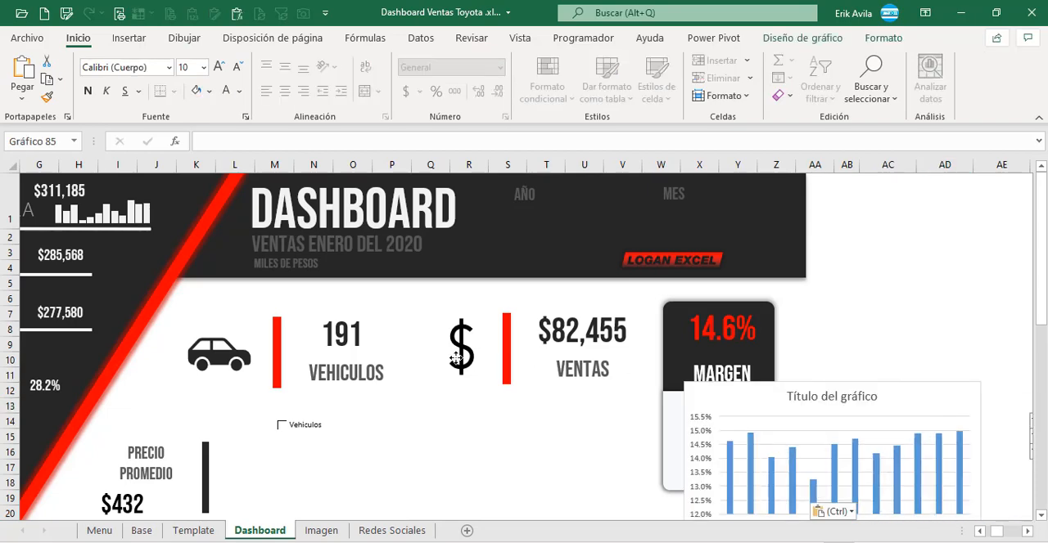
Step: Move the pasted margin chart beside the MARGEN card, over the VEHICULOS and VENTAS area, and delete its title
left_click_drag(812, 399, 456, 358)
left_click(463, 357)
key("Delete")
Step: Remove the fill and outline from the chart area of the pasted margin chart
left_click(884, 39)
left_click(514, 63)
left_click(514, 63)
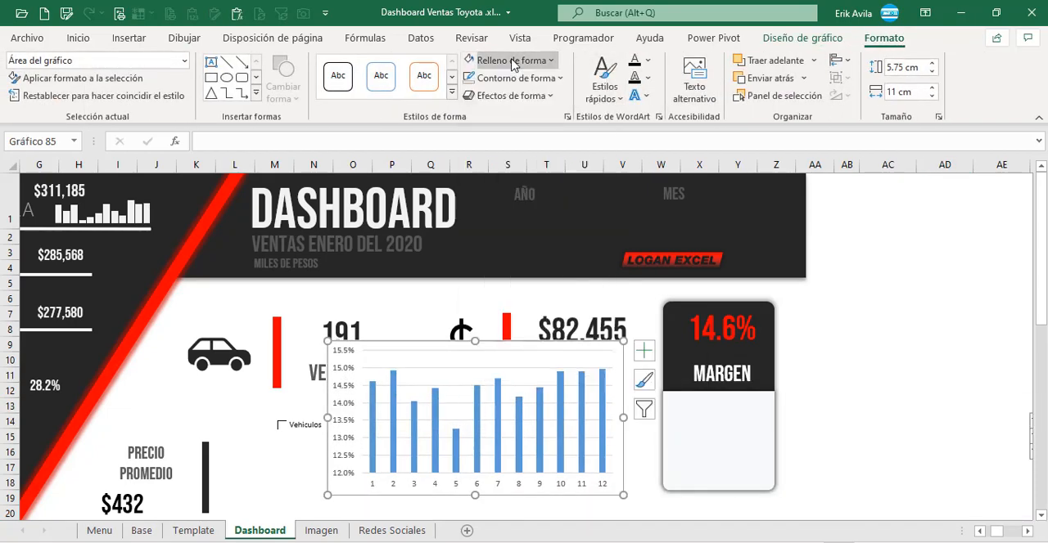
left_click(505, 78)
left_click(511, 61)
left_click(508, 296)
left_click(506, 79)
left_click(507, 315)
Step: Delete the margin chart's vertical axis, gridlines and horizontal axis so only the columns remain
left_click(366, 398)
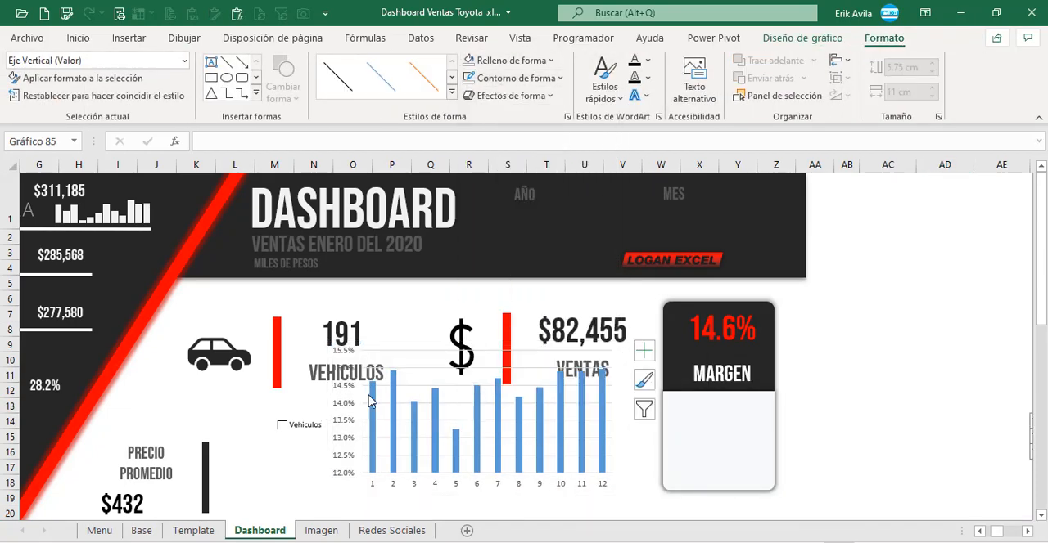
key("Delete")
left_click(412, 438)
key("Delete")
left_click(415, 486)
key("Delete")
Step: Fill the margin chart's column series with red
left_click(78, 38)
left_click(416, 412)
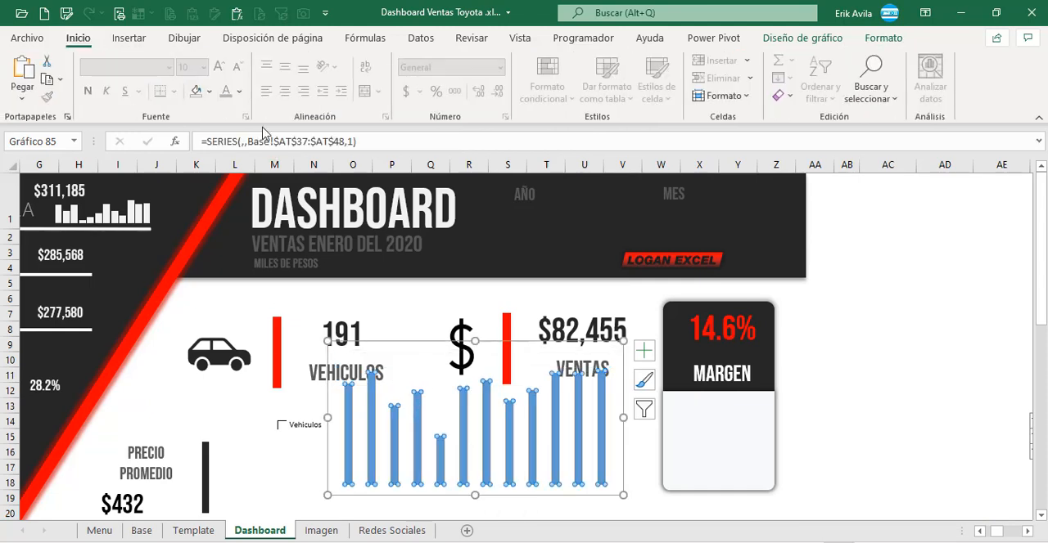
left_click(208, 91)
left_click(213, 255)
Step: Narrow the margin chart and place it inside the white area of the MARGEN card
left_click_drag(328, 418, 506, 417)
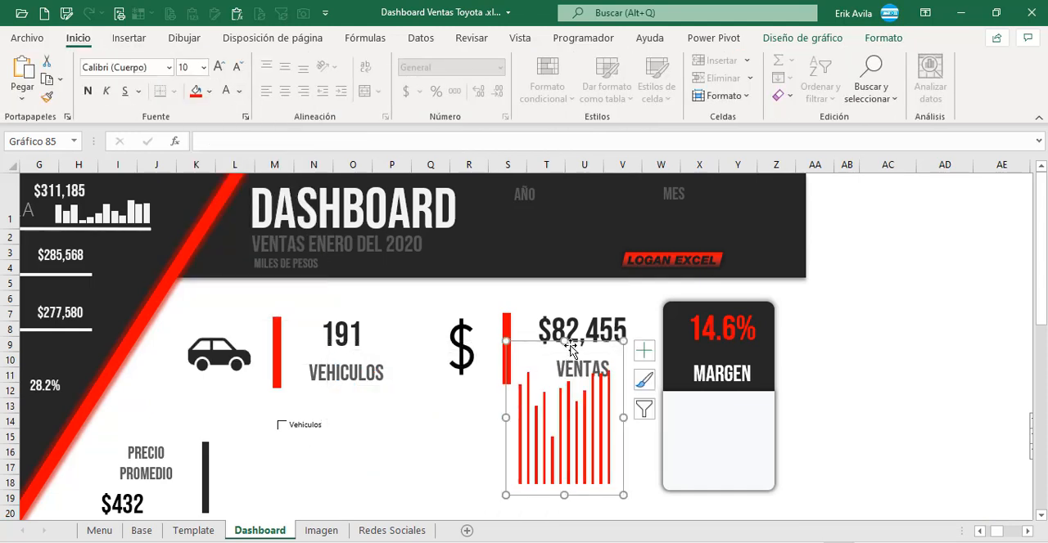
left_click_drag(571, 347, 725, 345)
left_click_drag(718, 339, 719, 384)
left_click(884, 329)
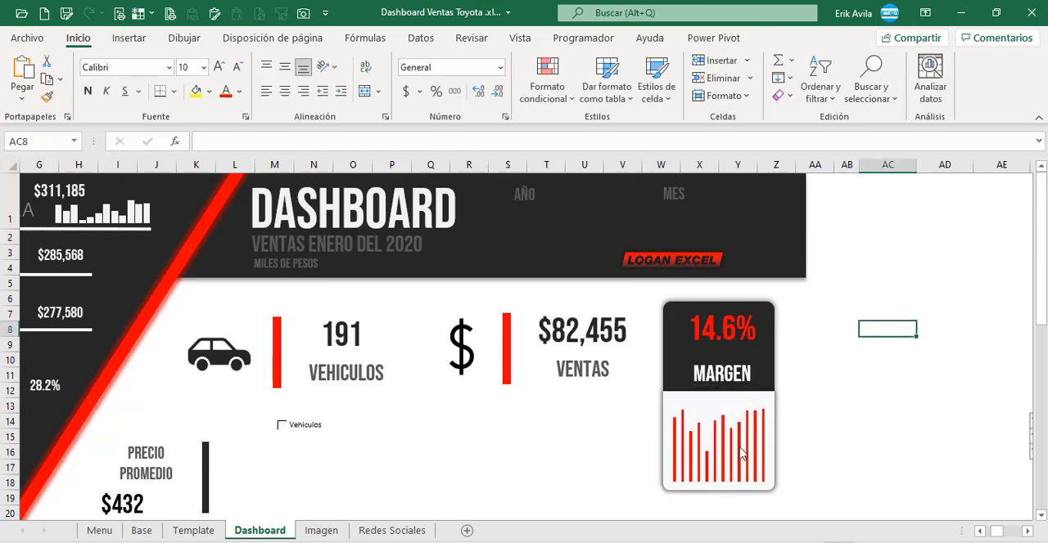
Step: Set the gap width of the margin chart's column series to 20% and close the formatting pane
double_click(742, 454)
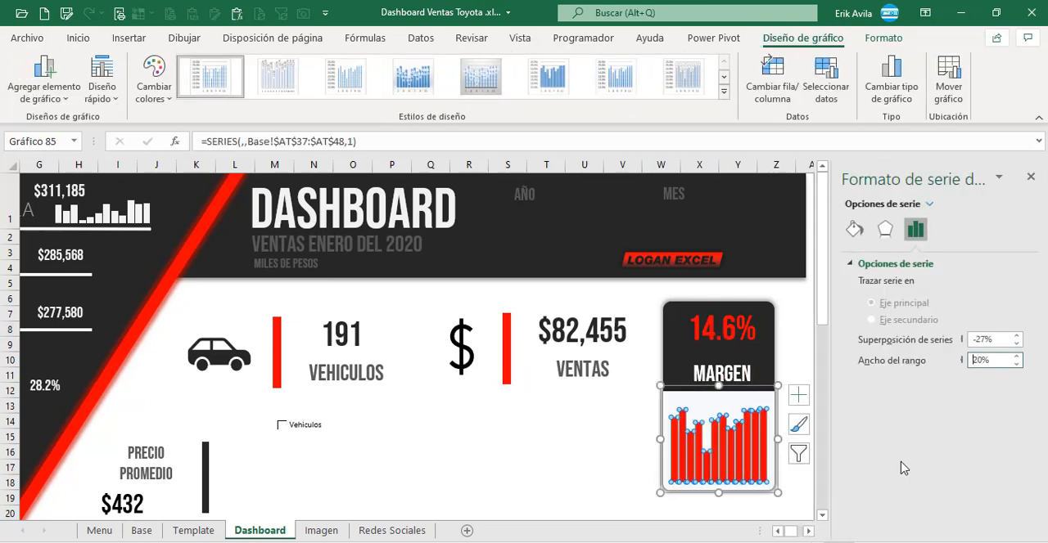
left_click(802, 298)
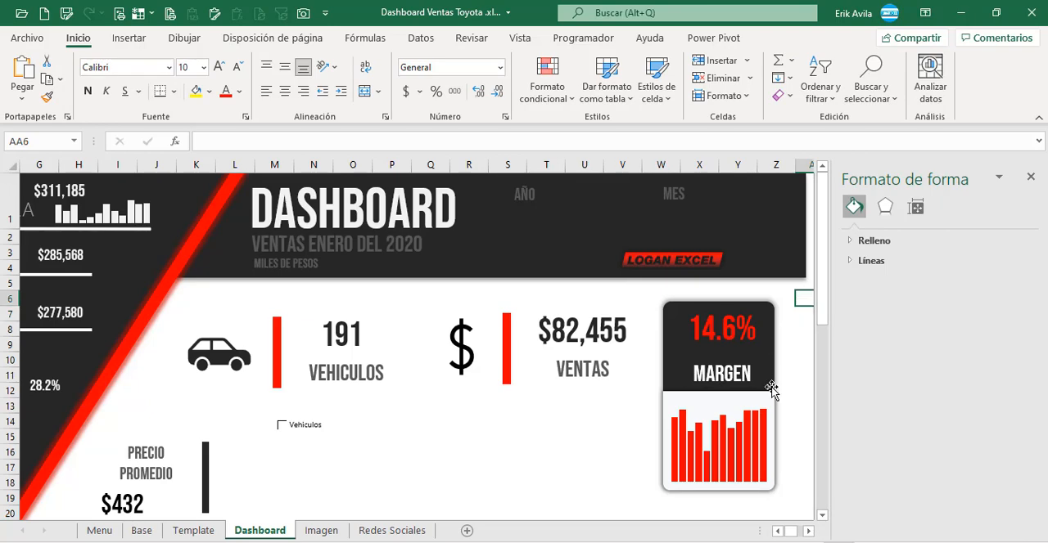
scroll(771, 391, "down", 2)
left_click(1030, 177)
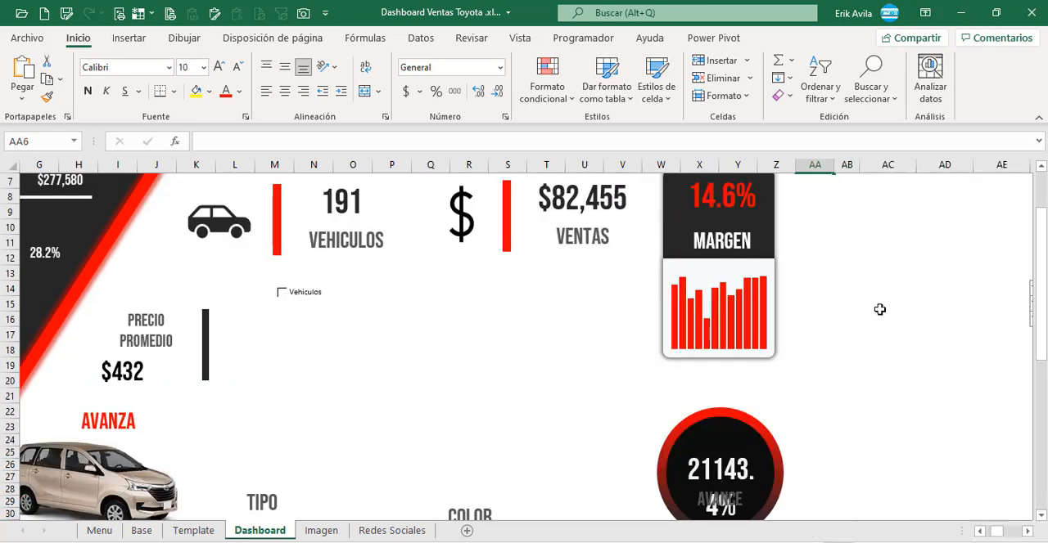
left_click(879, 310)
scroll(859, 327, "up", 3)
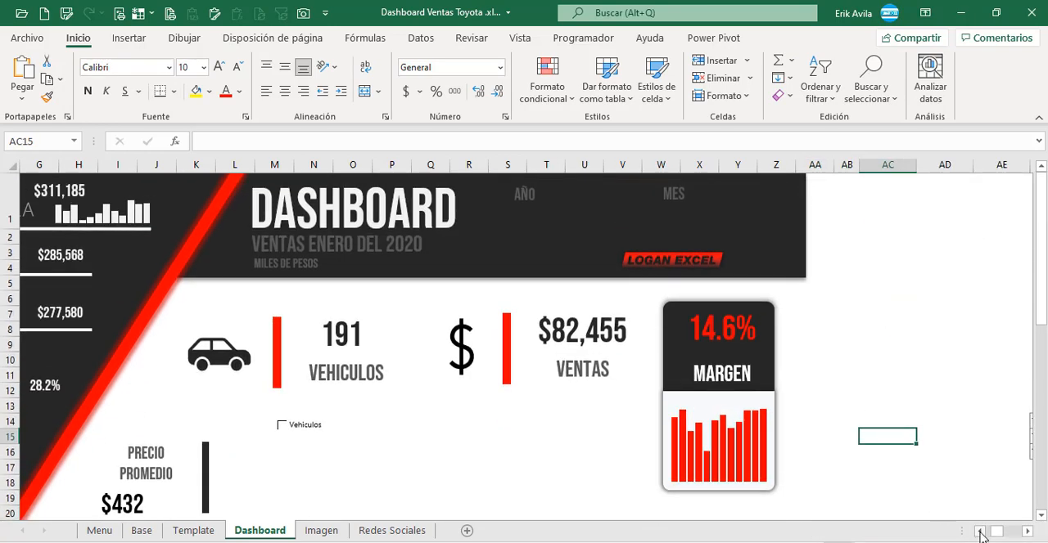
scroll(981, 533, "left", 4)
scroll(794, 424, "down", 1)
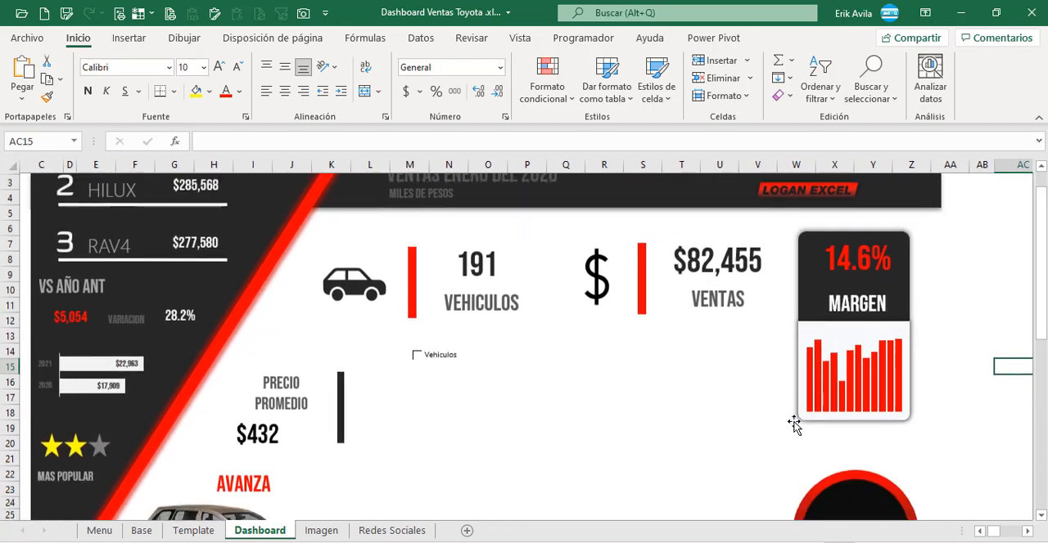
scroll(793, 424, "down", 6)
scroll(376, 512, "up", 3)
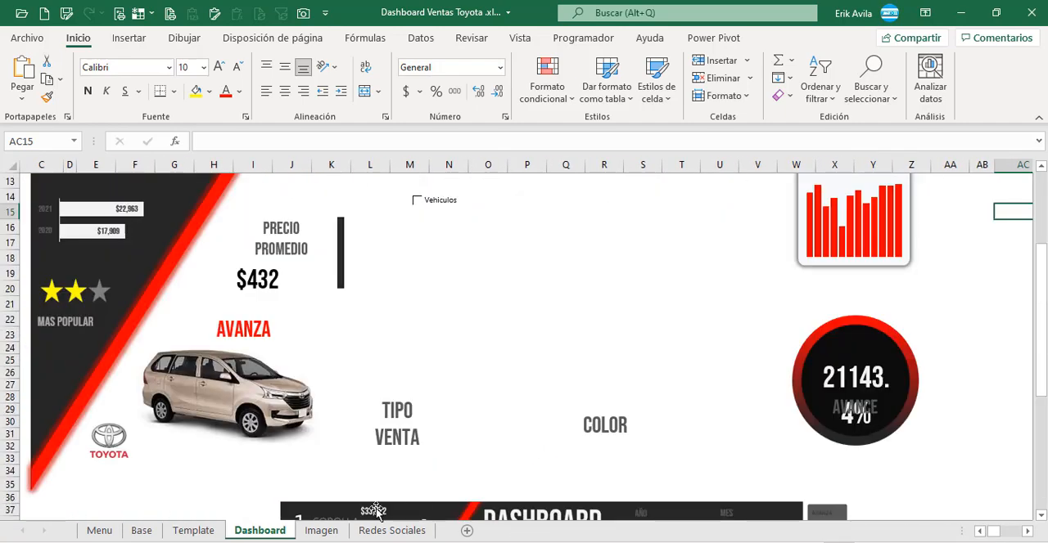
Step: Examine the Grafica Mensual table on the Base sheet, including the formulas in AT56 and AT57, without changing them
left_click(142, 530)
left_click(556, 425)
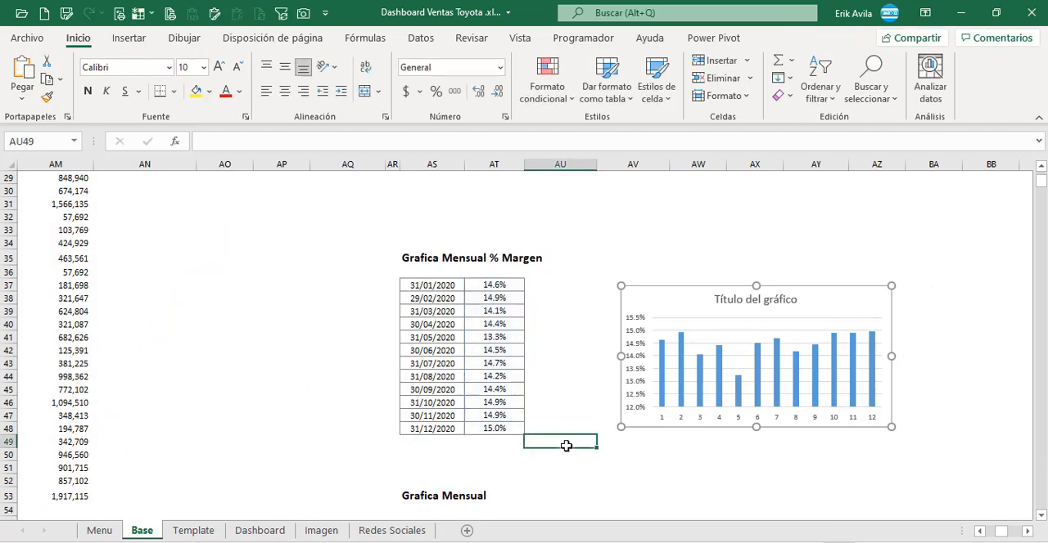
scroll(565, 441, "down", 4)
left_click(494, 390)
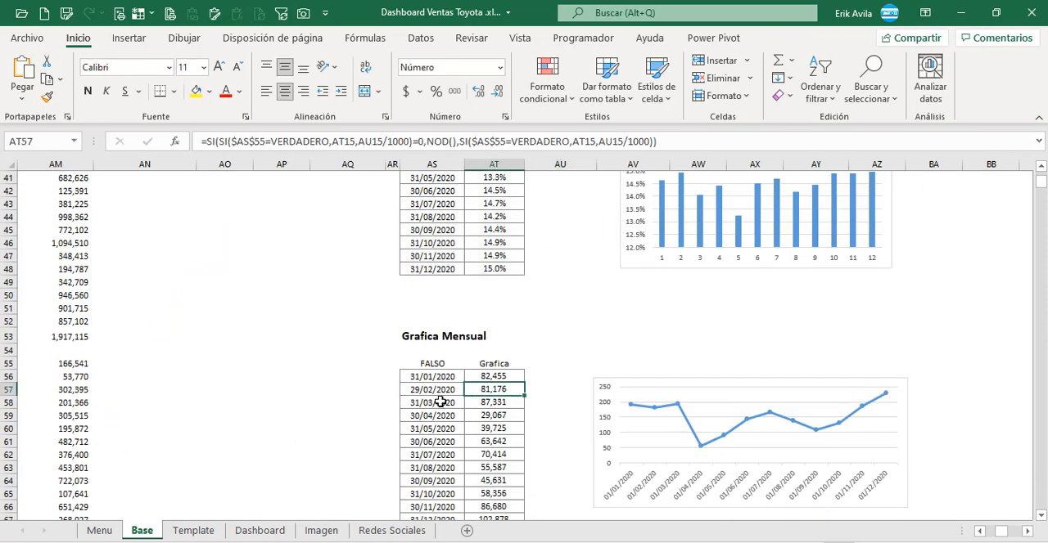
left_click(440, 401)
left_click(487, 389)
scroll(532, 389, "down", 3)
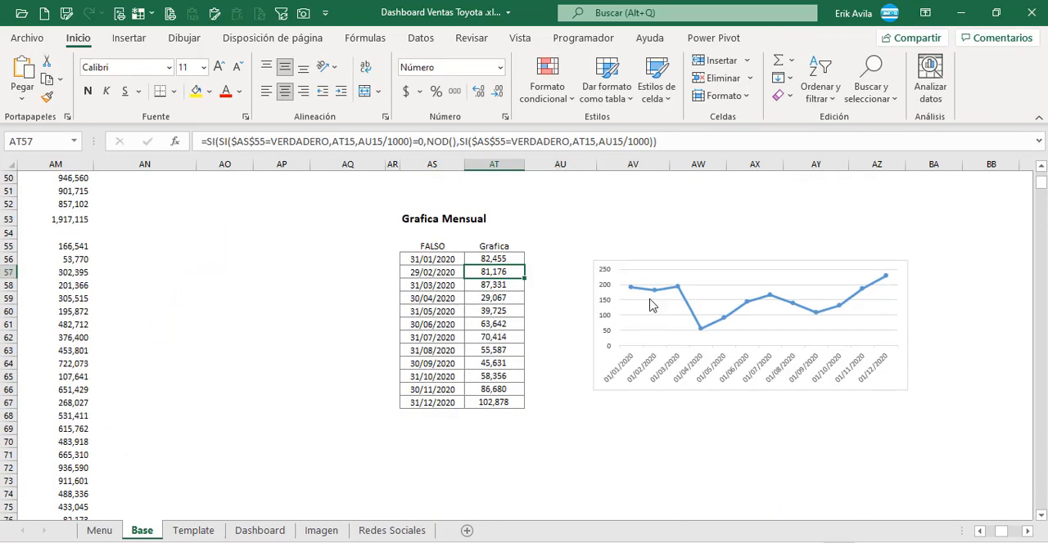
left_click(522, 260)
left_click(686, 143)
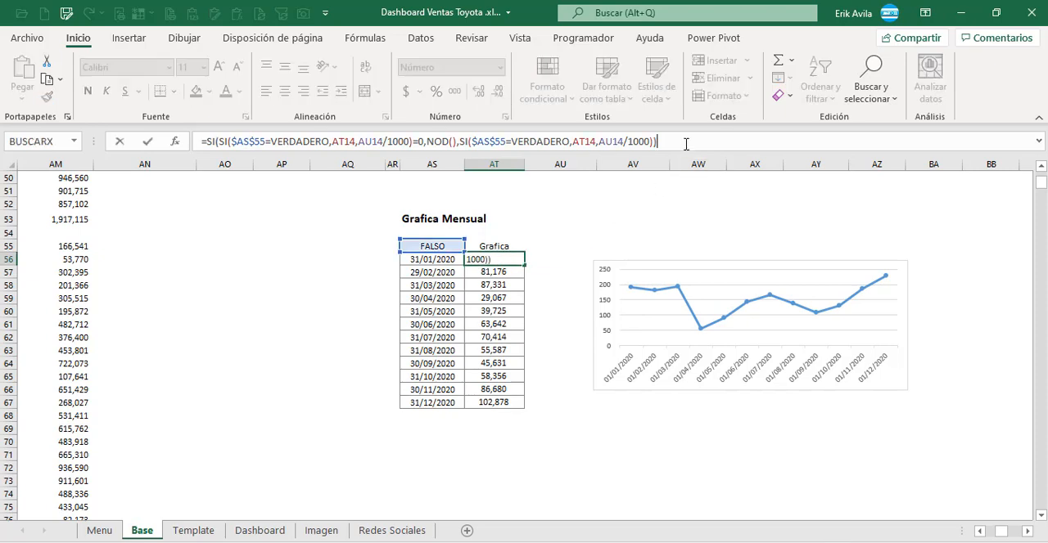
key("Escape")
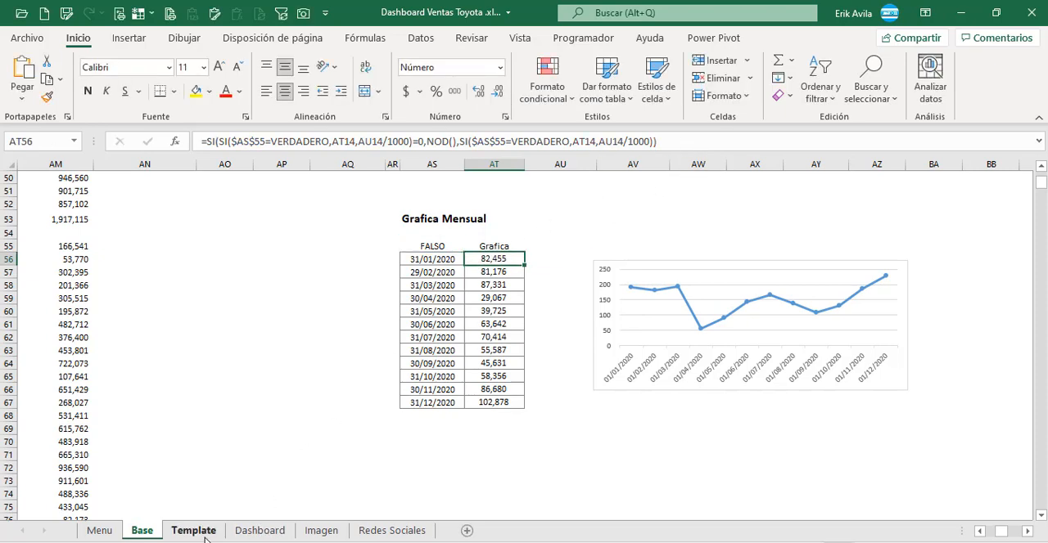
Step: Try switching the Vehiculos checkbox on and off on the Dashboard sheet
left_click(193, 530)
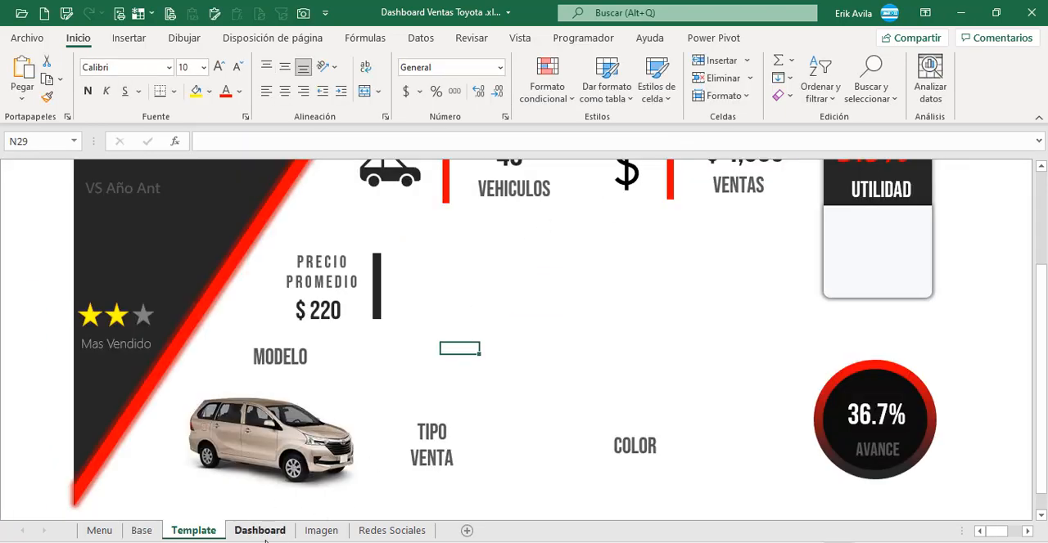
left_click(259, 532)
scroll(382, 369, "up", 1)
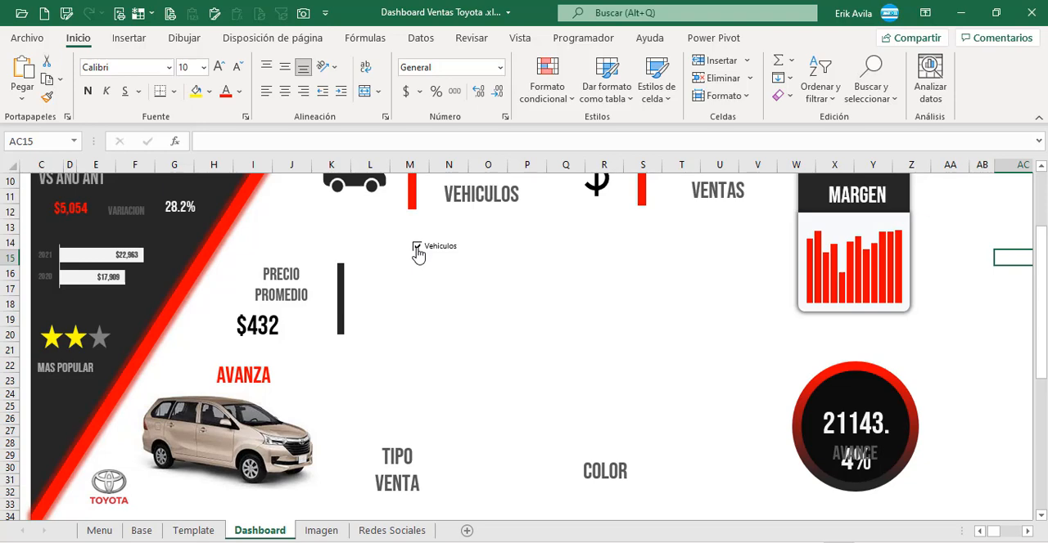
scroll(417, 255, "up", 2)
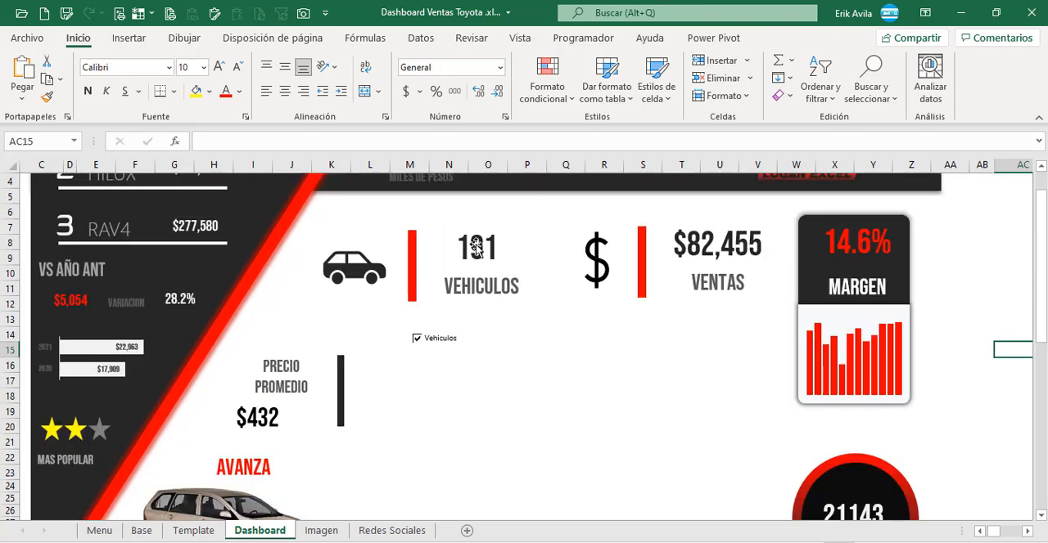
left_click(496, 389)
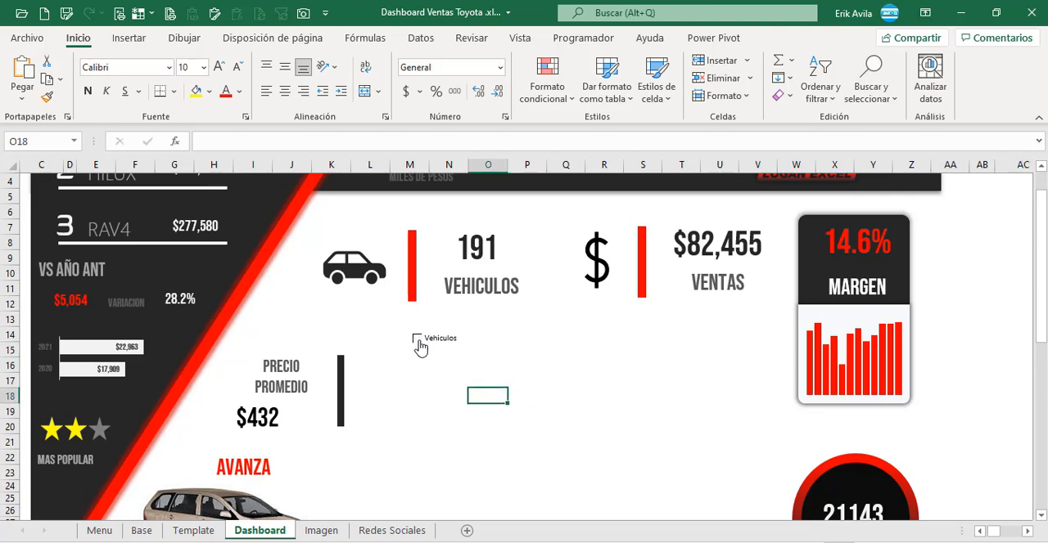
left_click(417, 341)
Step: Check the Vehiculos checkbox's cell link in its control format, and inspect cell AS55 on the Base sheet
right_click(435, 340)
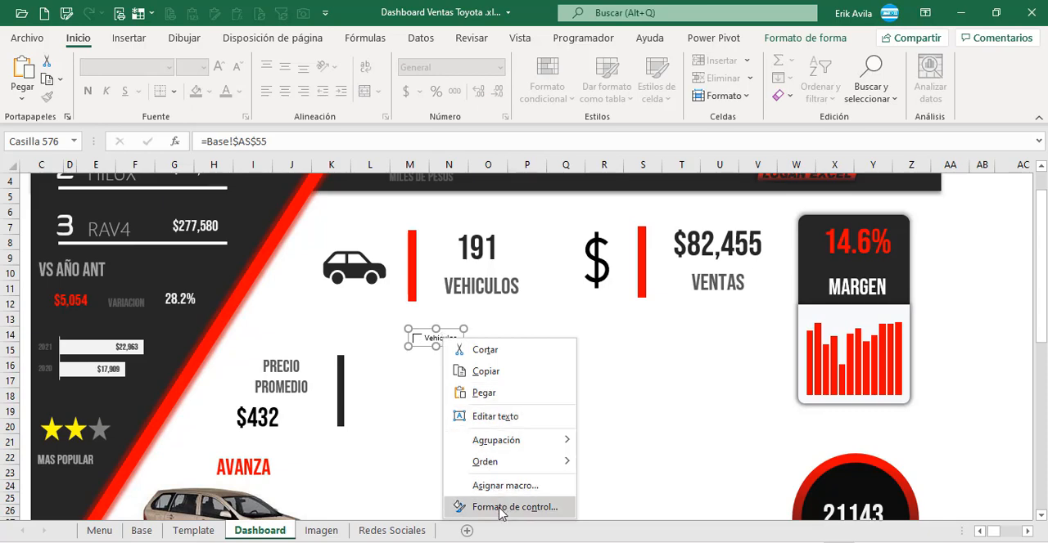
left_click(502, 509)
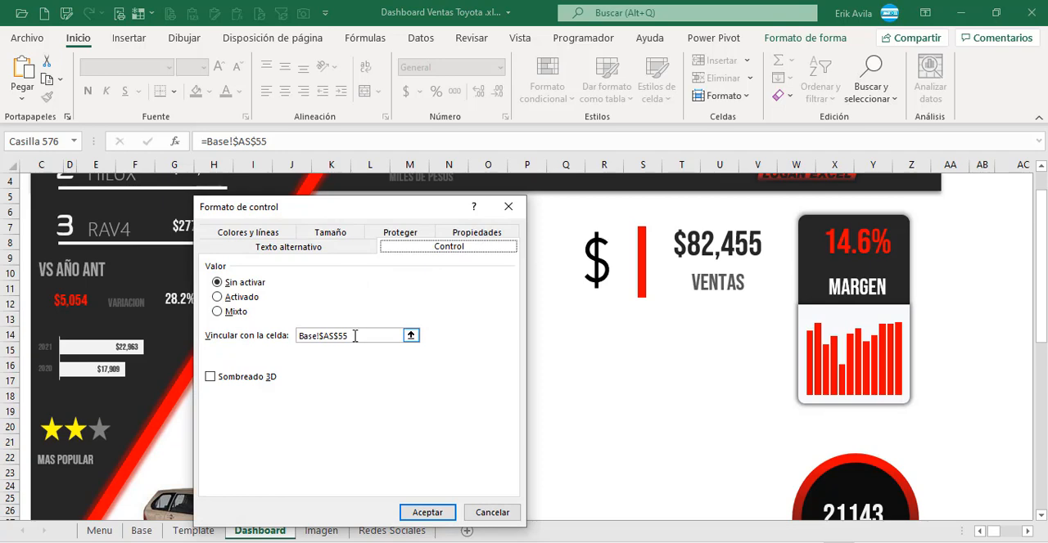
key("Return")
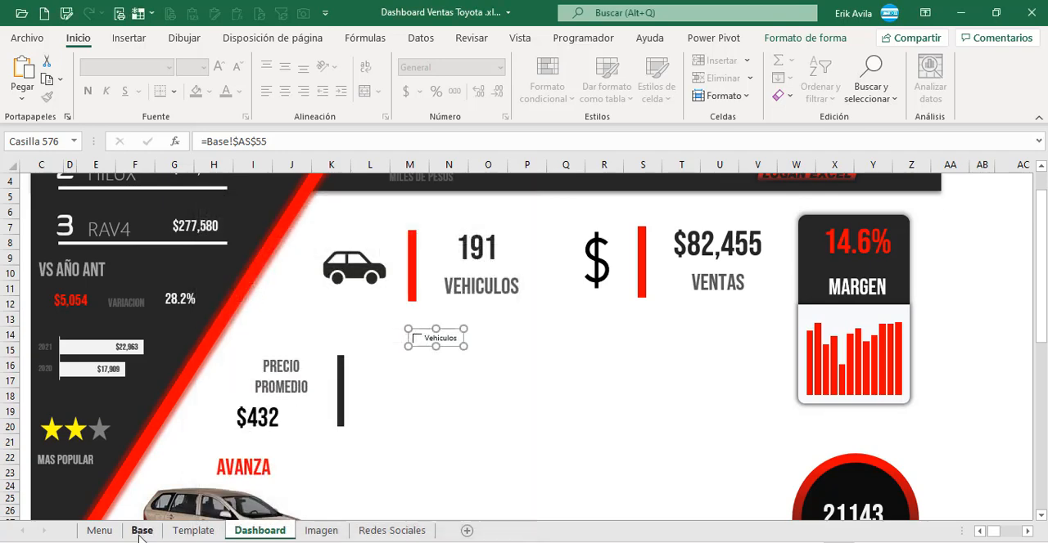
left_click(143, 531)
scroll(472, 380, "up", 2)
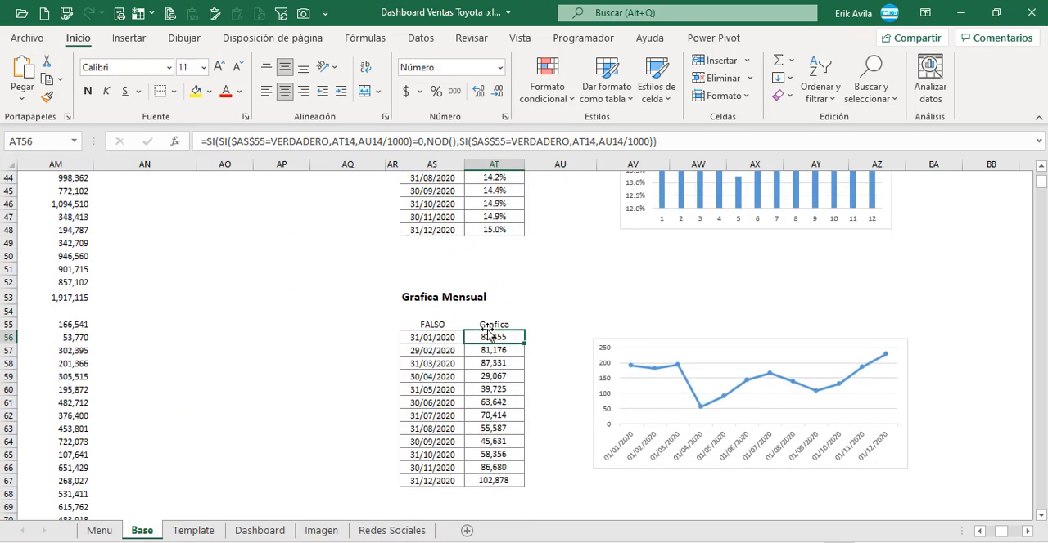
left_click(475, 324)
left_click(431, 323)
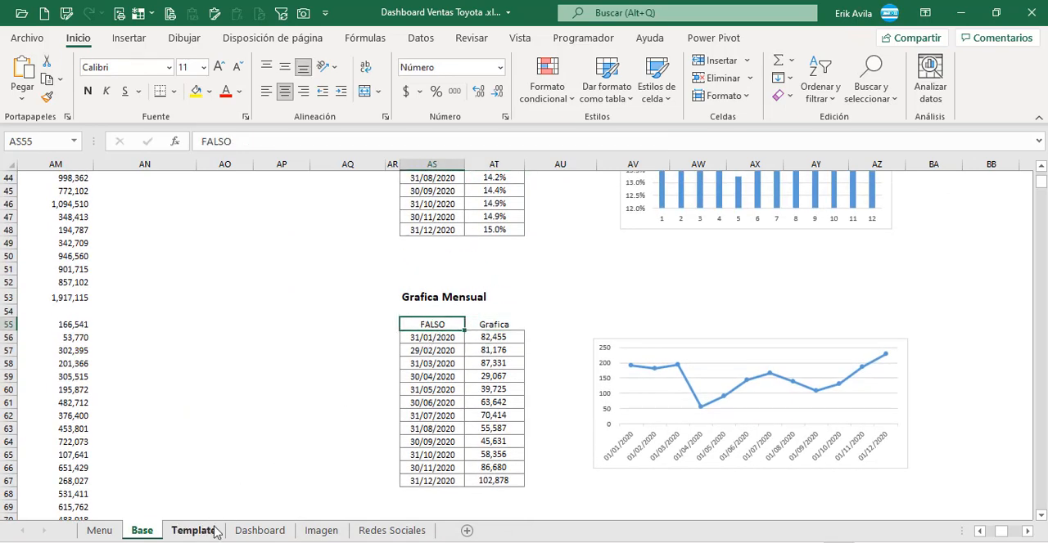
Step: Tick the Vehiculos checkbox on the Dashboard sheet
left_click(259, 530)
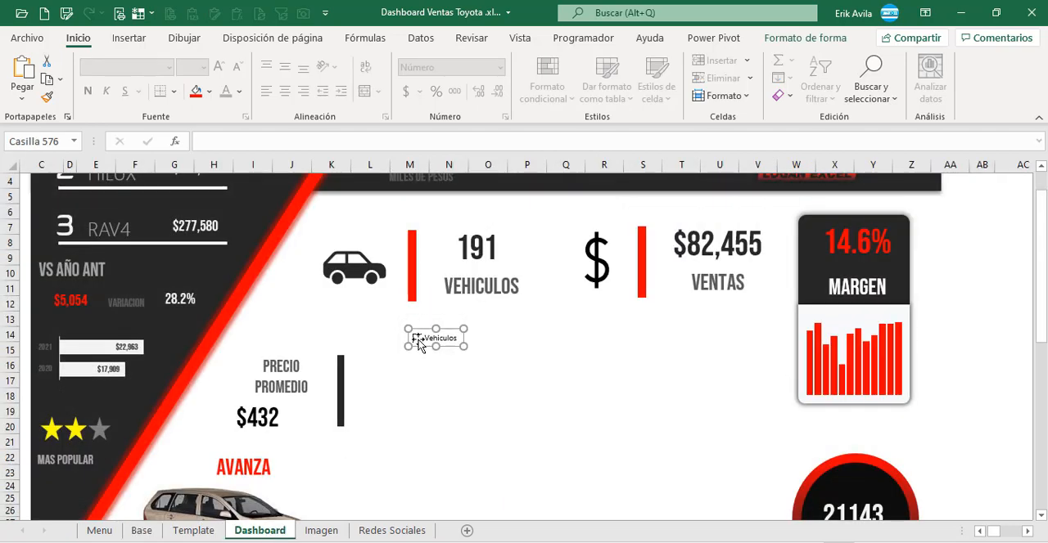
left_click(409, 394)
left_click(417, 346)
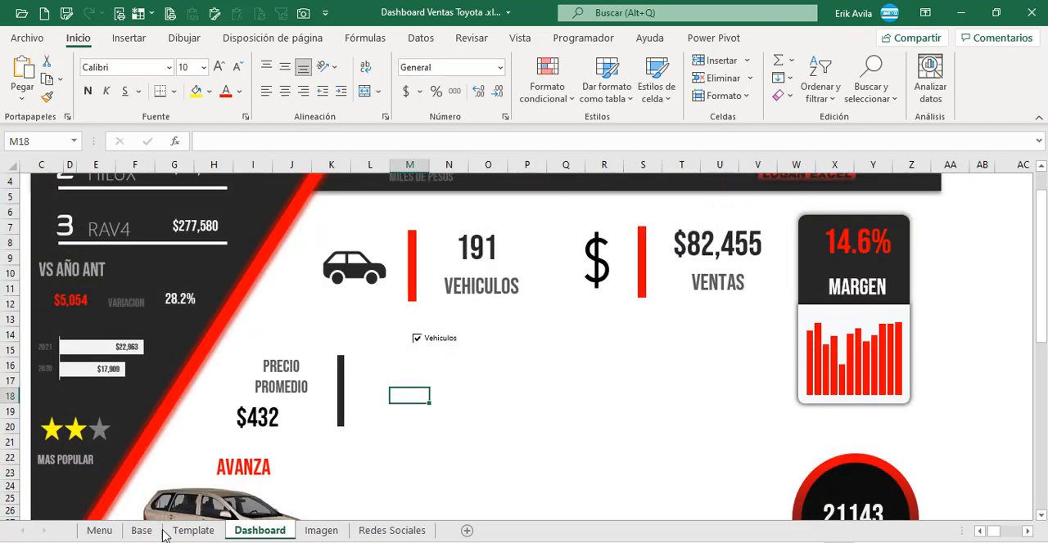
Step: Examine how the AT56 formula on the Base sheet uses AS55, AT14 and AU14/1000, leaving the formula unchanged
left_click(140, 530)
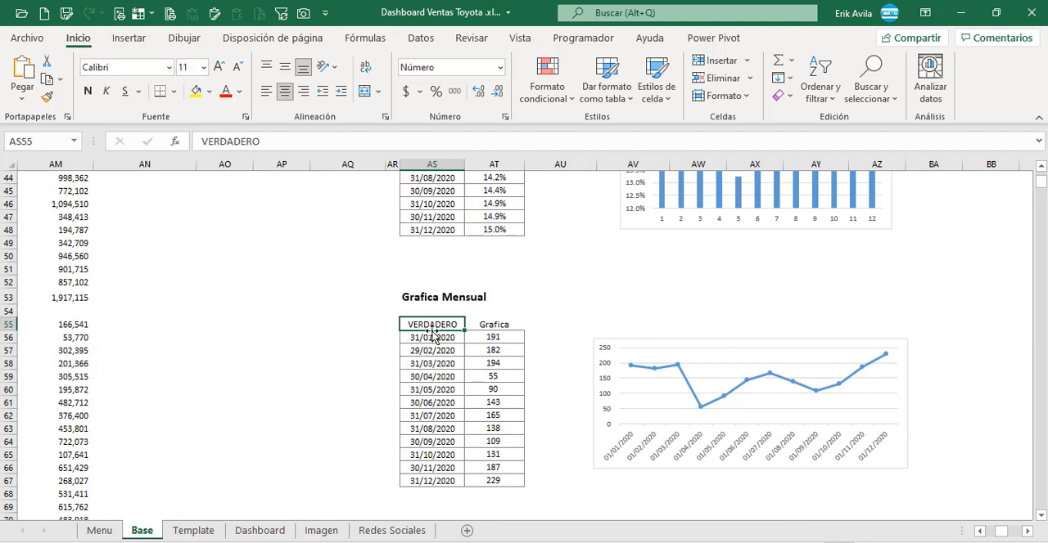
left_click(496, 336)
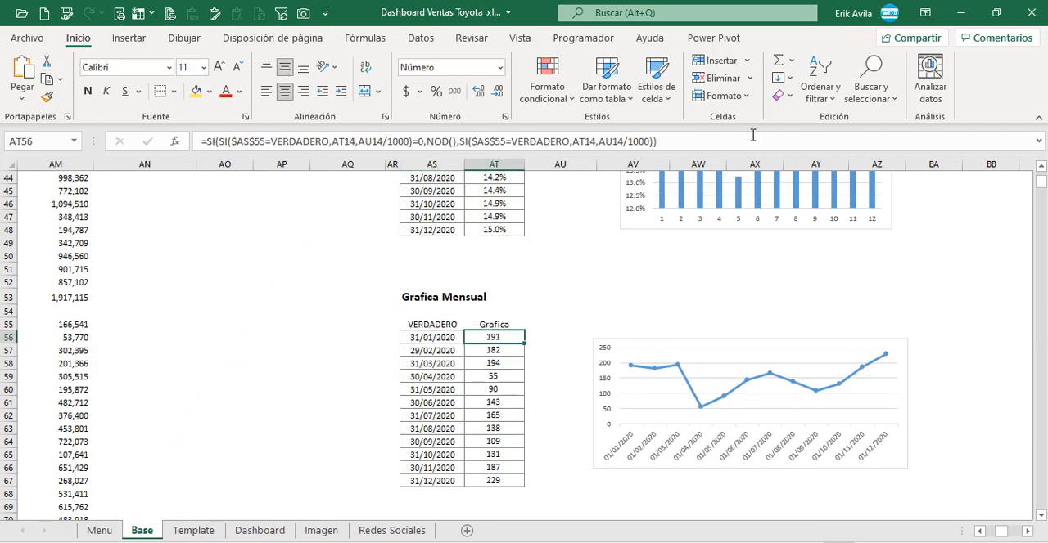
left_click(753, 135)
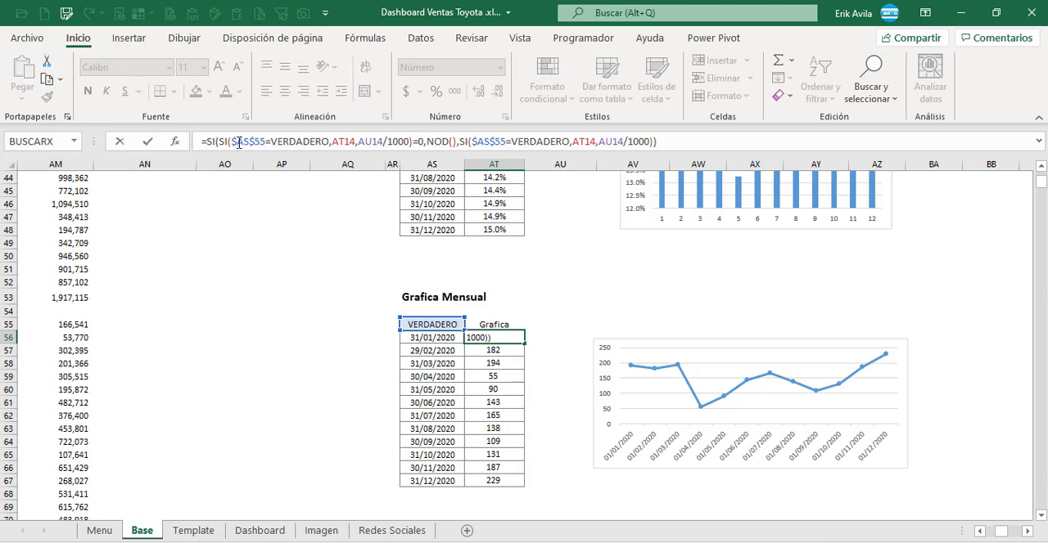
left_click_drag(234, 143, 310, 145)
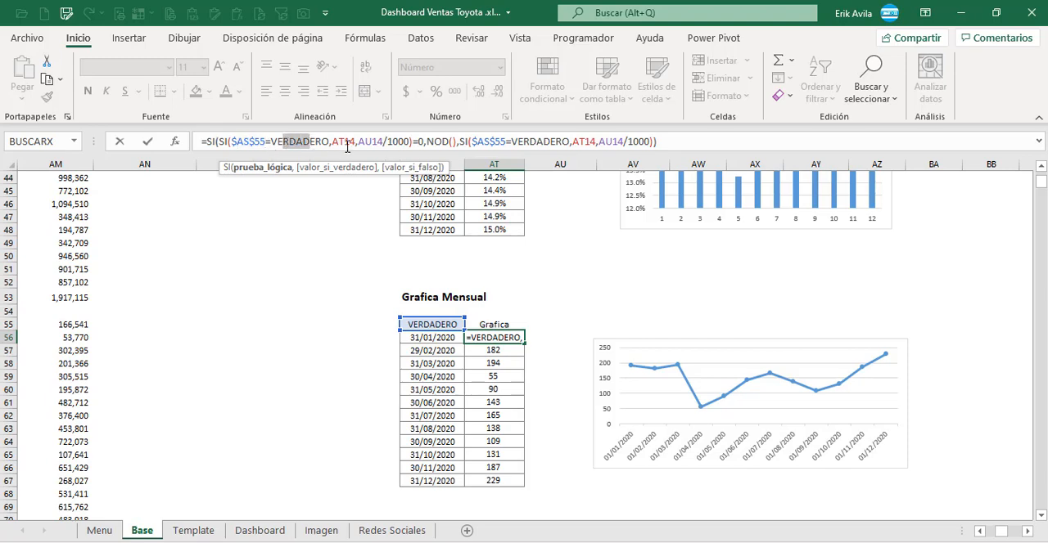
left_click(345, 144)
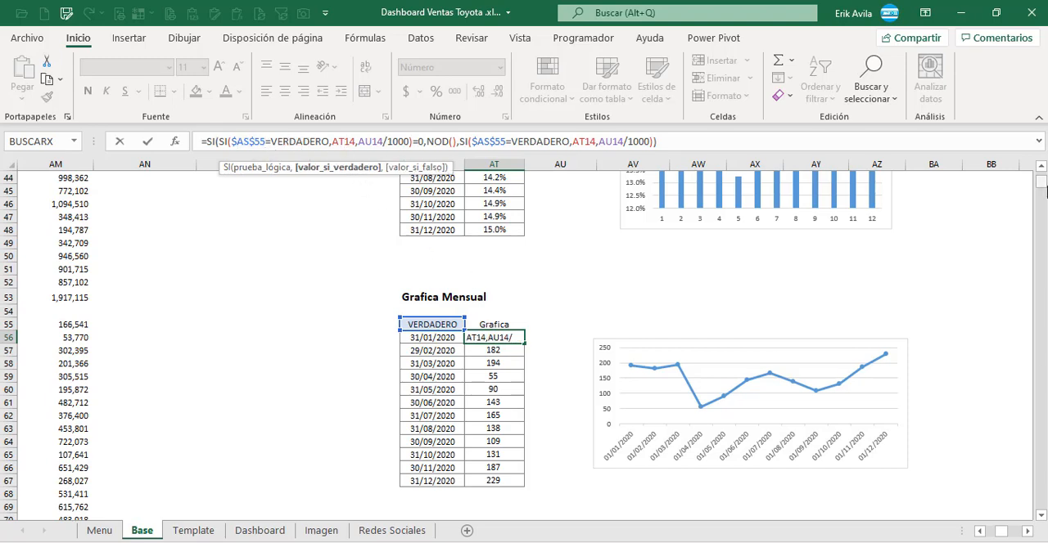
left_click_drag(1042, 189, 1042, 176)
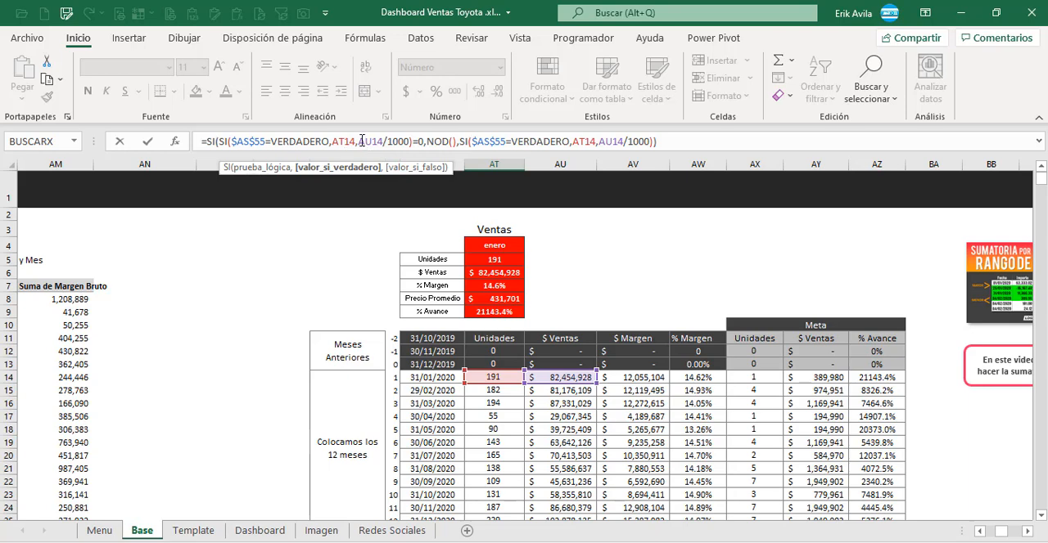
left_click_drag(365, 142, 393, 143)
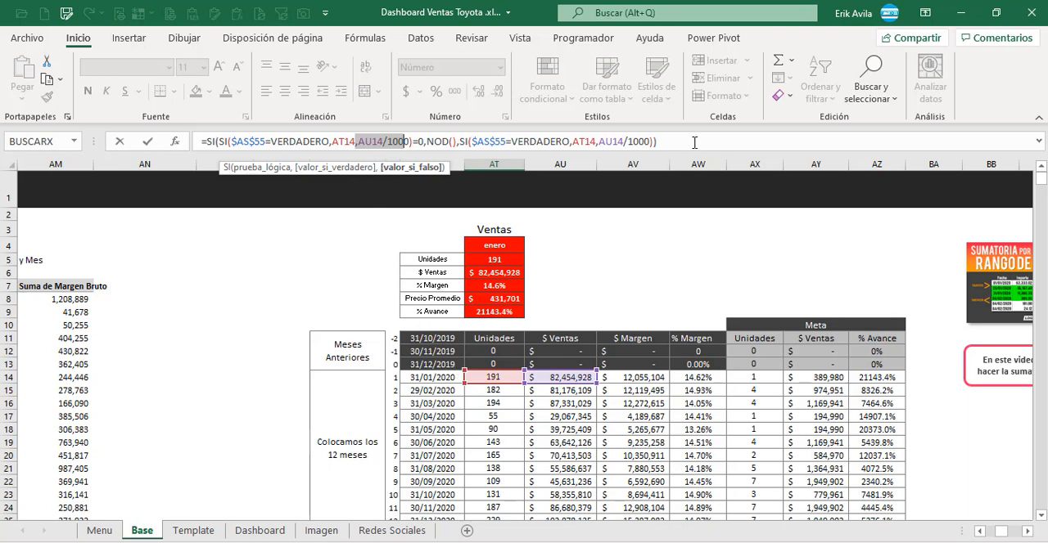
key("Escape")
scroll(432, 433, "down", 3)
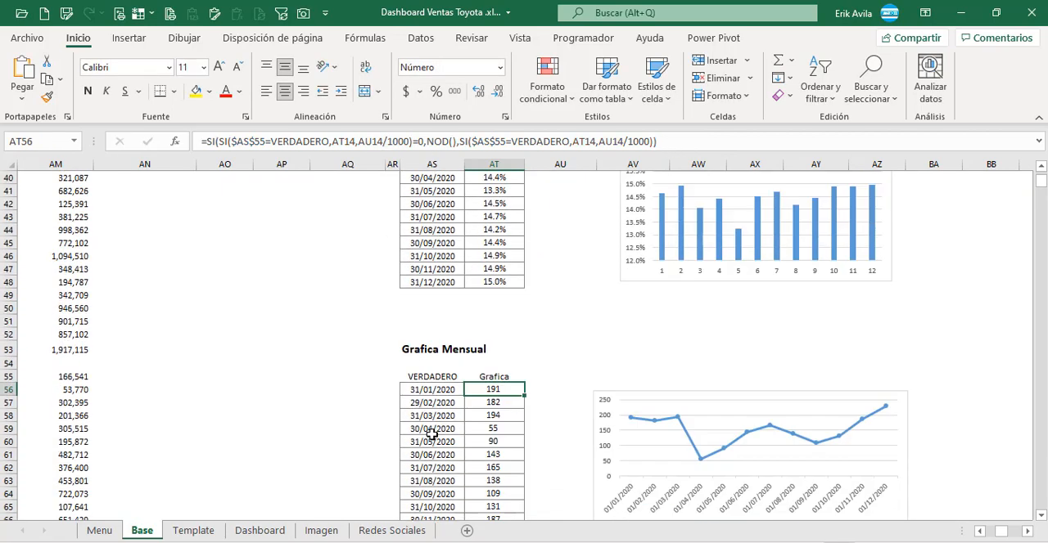
Step: Review the formulas in the Grafica column of the Base sheet's Grafica Mensual table, including AT56 and AT59, beside their line chart
left_click(495, 442)
left_click(492, 390)
scroll(496, 405, "down", 1)
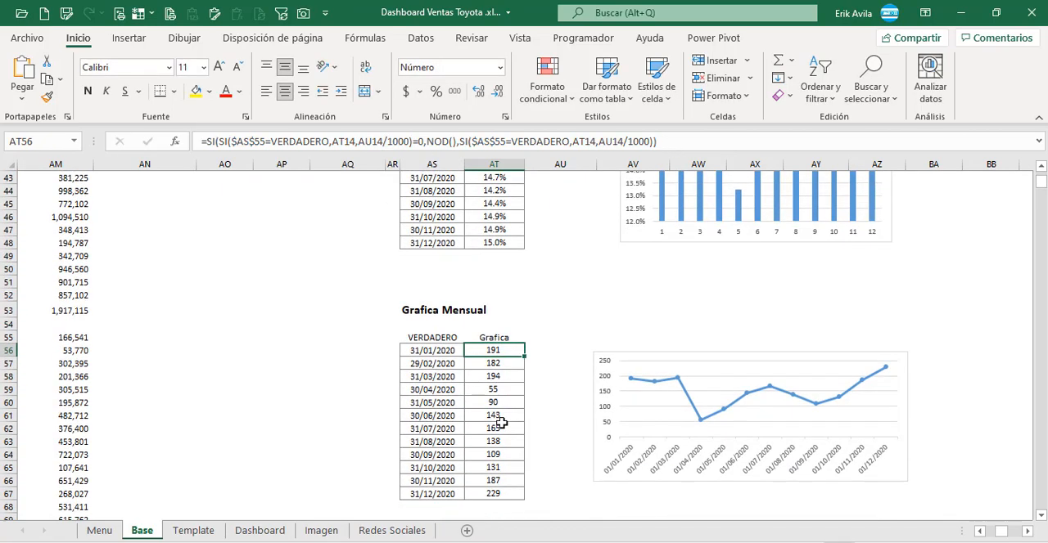
key("F2")
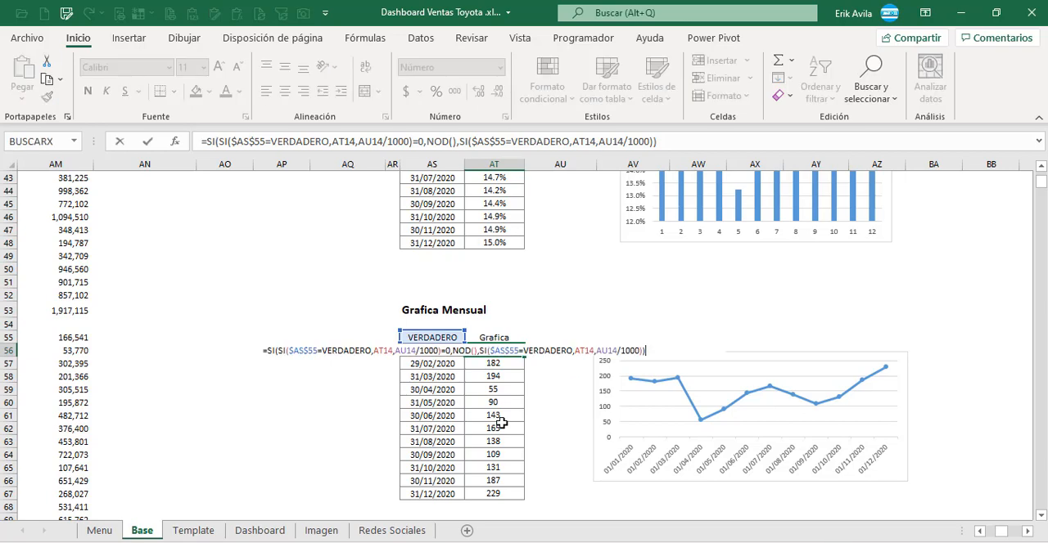
key("Escape")
left_click(499, 391)
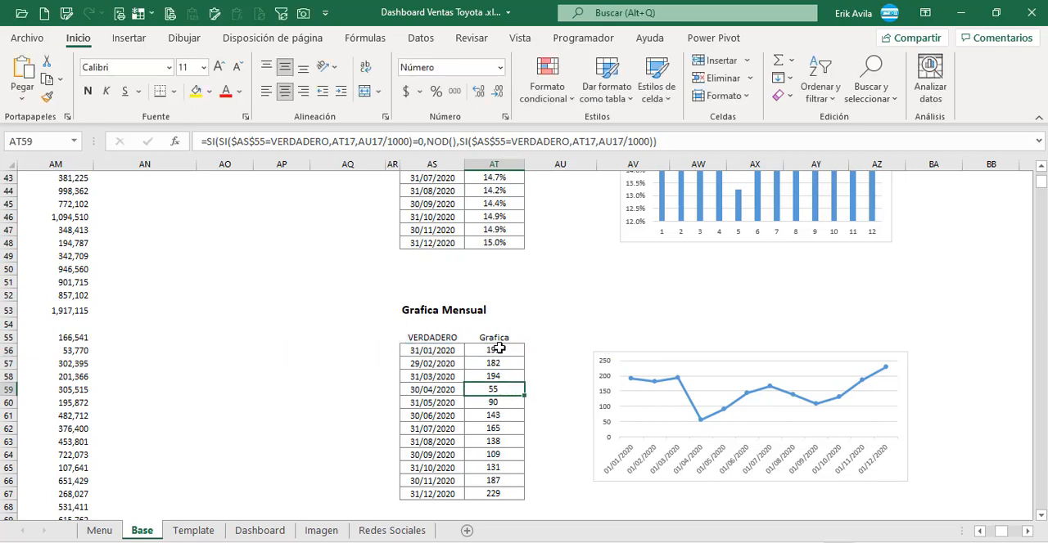
left_click(497, 351)
left_click(498, 401)
left_click(501, 352)
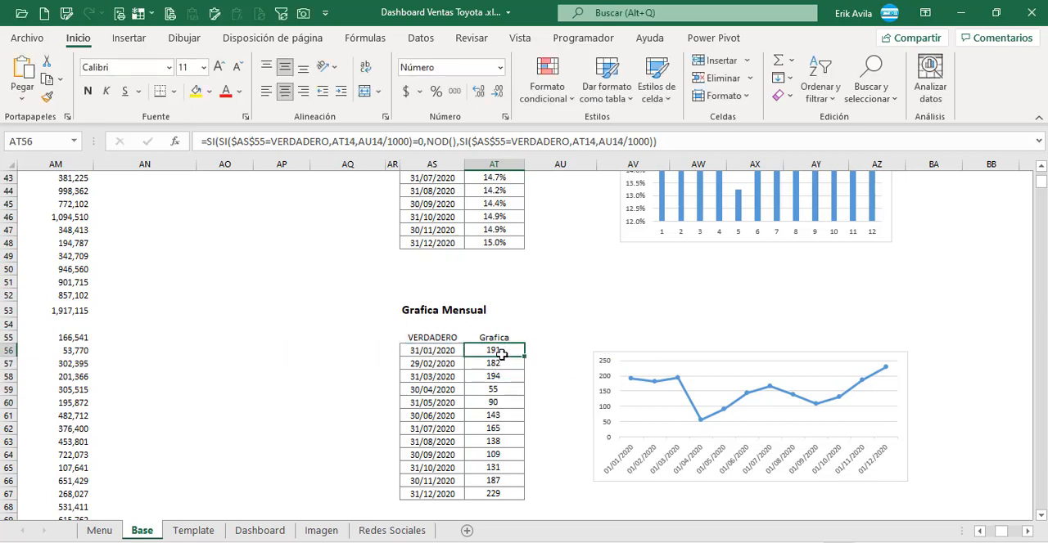
left_click(633, 357)
left_click(519, 354)
Step: Try inserting a line chart with markers from AS56:AT67 on the Base sheet, and delete that new chart
left_click_drag(434, 349, 482, 493)
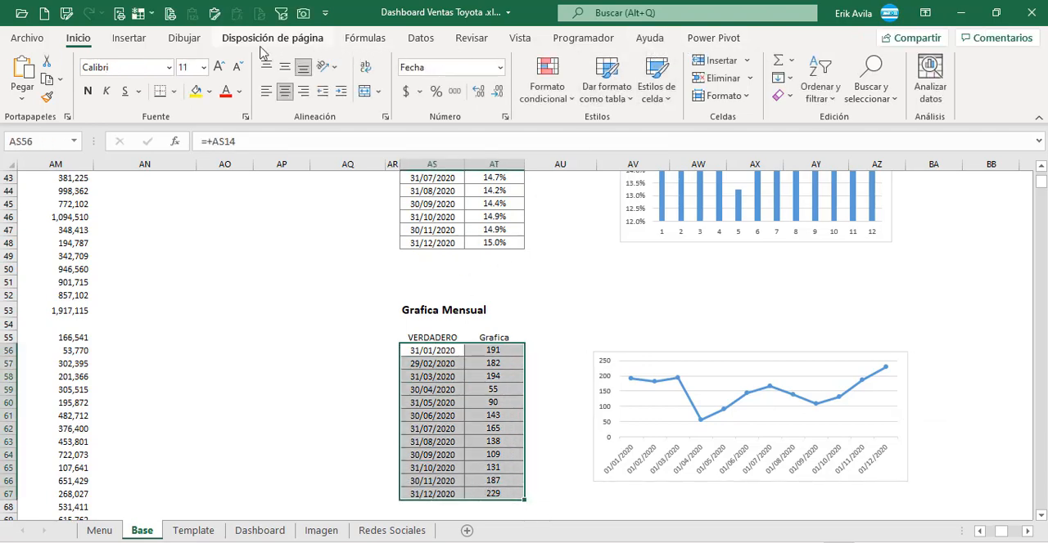
left_click(136, 40)
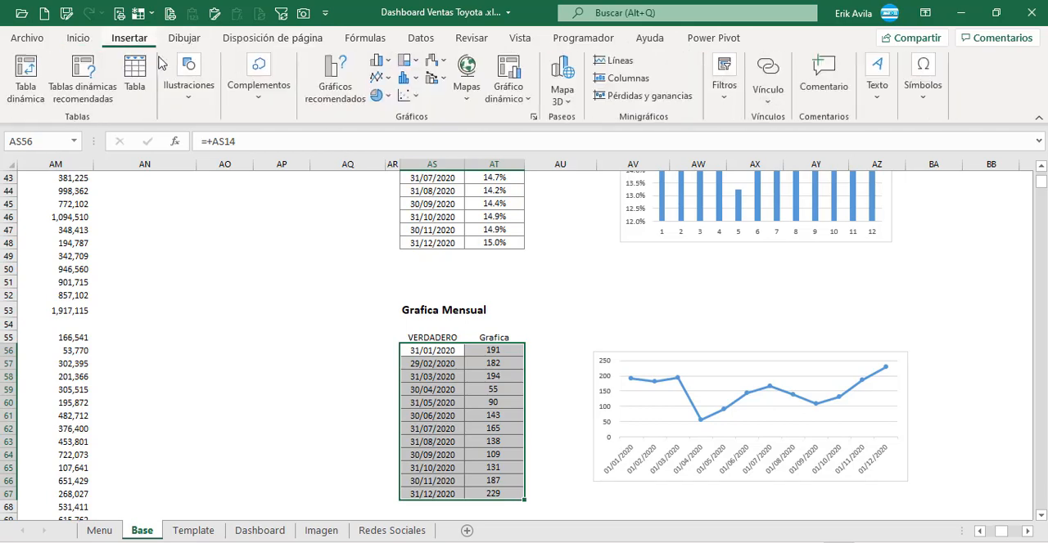
left_click(385, 79)
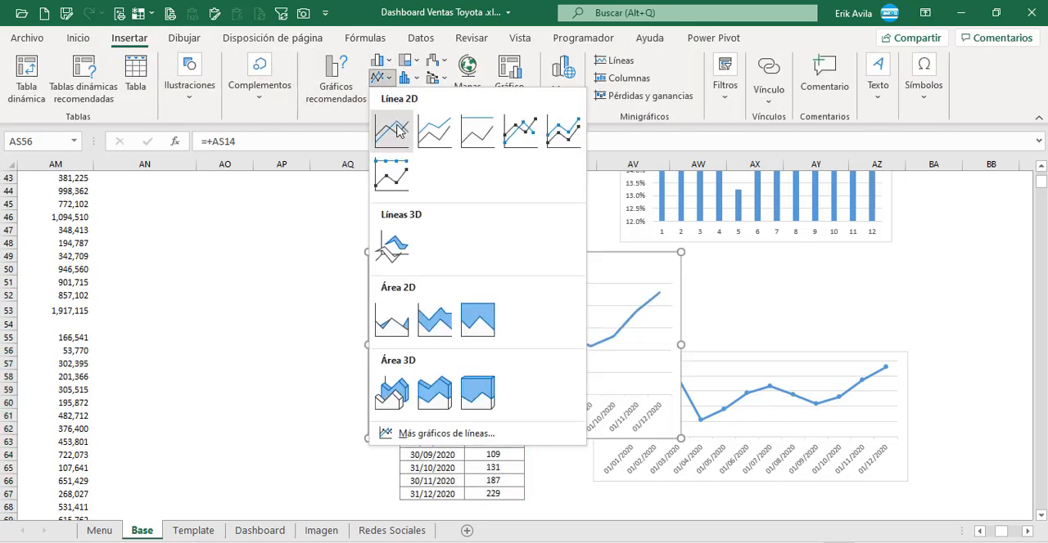
left_click(536, 135)
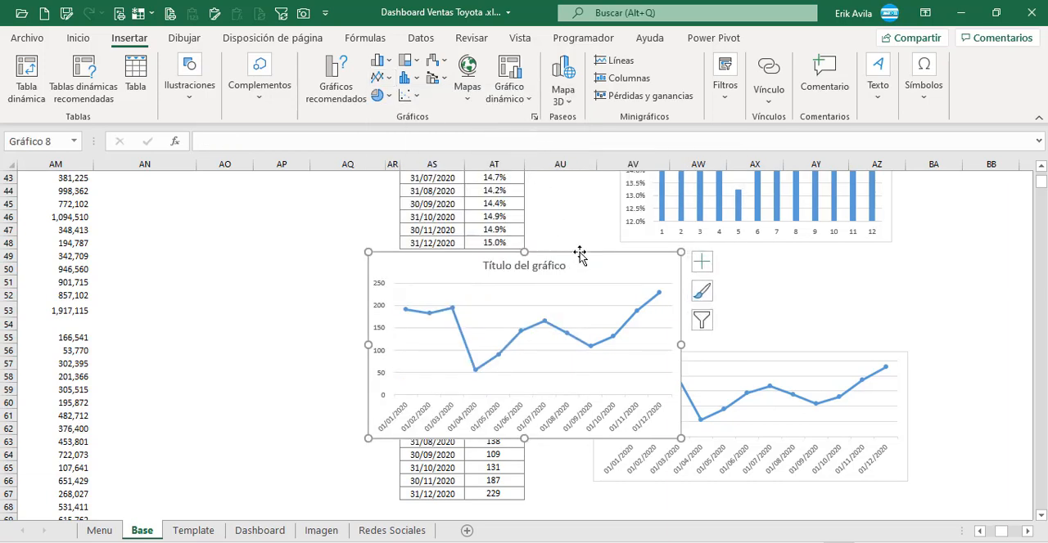
left_click_drag(578, 250, 546, 249)
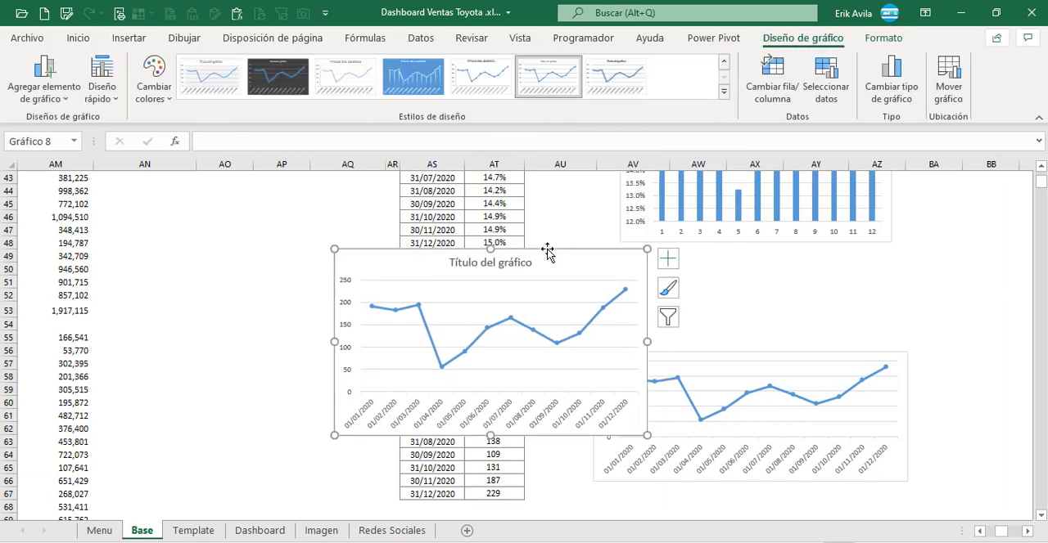
key("Delete")
Step: Copy the existing Grafica Mensual line chart from the Base sheet to the Dashboard sheet, placing it below the Vehiculos checkbox
left_click(665, 350)
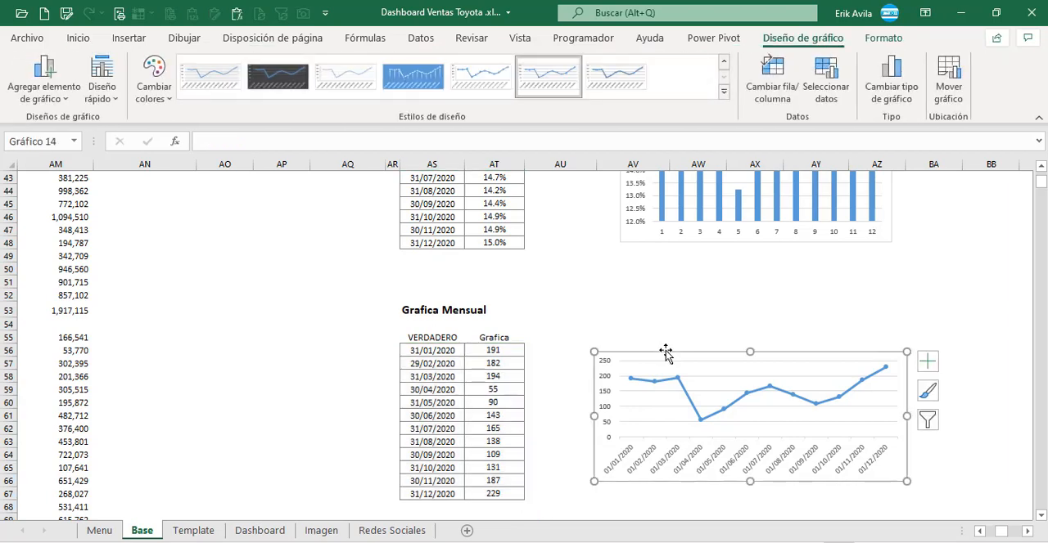
left_click(274, 531)
left_click(527, 378)
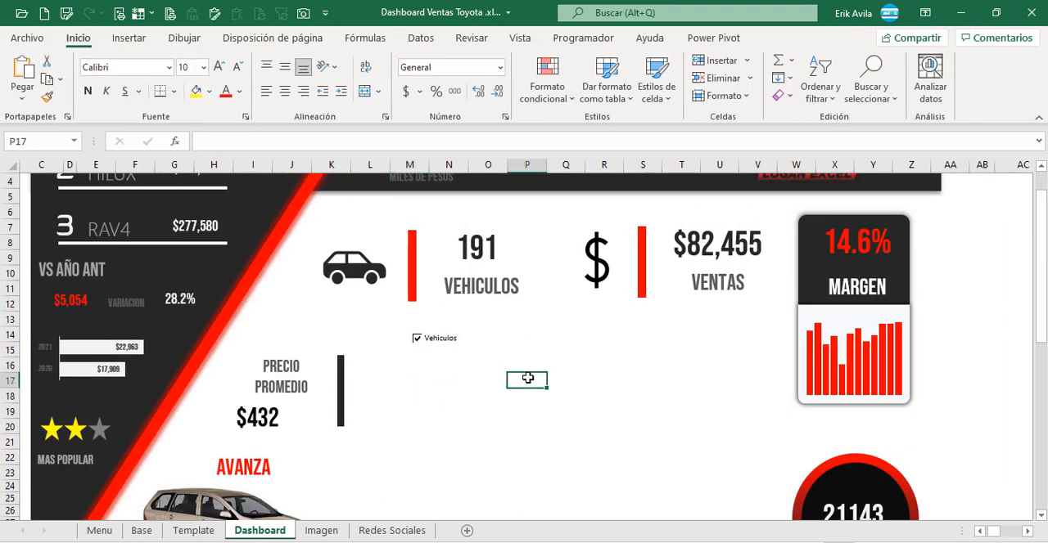
key("ctrl+v")
left_click_drag(575, 379, 455, 358)
scroll(456, 357, "down", 3)
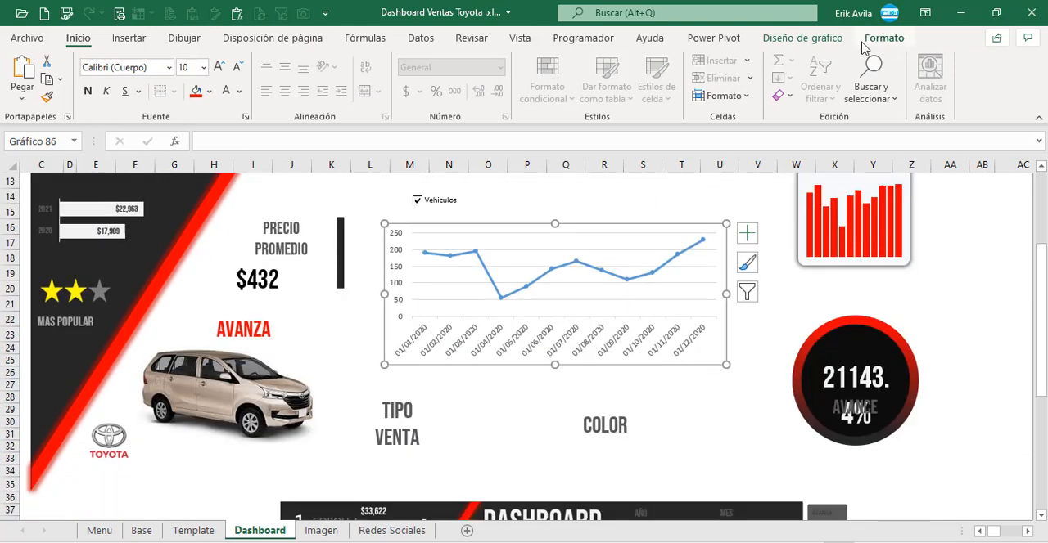
Step: Remove the outline and the fill from the pasted line chart on the Dashboard sheet
left_click(882, 37)
left_click(515, 77)
left_click(476, 322)
left_click(511, 60)
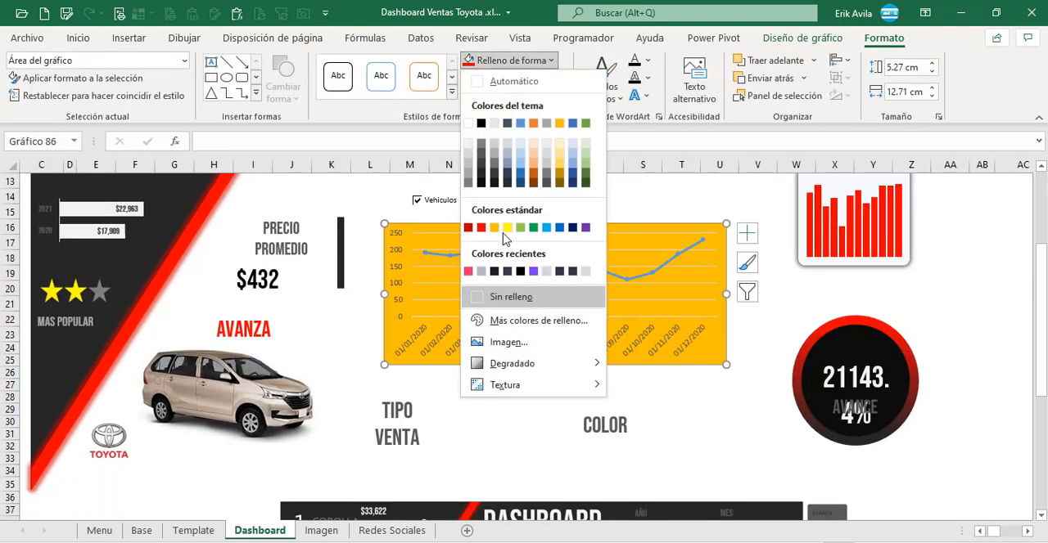
left_click(500, 297)
scroll(474, 349, "down", 7)
scroll(475, 349, "up", 8)
Step: Set the line chart's horizontal axis number format code to mm so only month numbers are shown
double_click(481, 372)
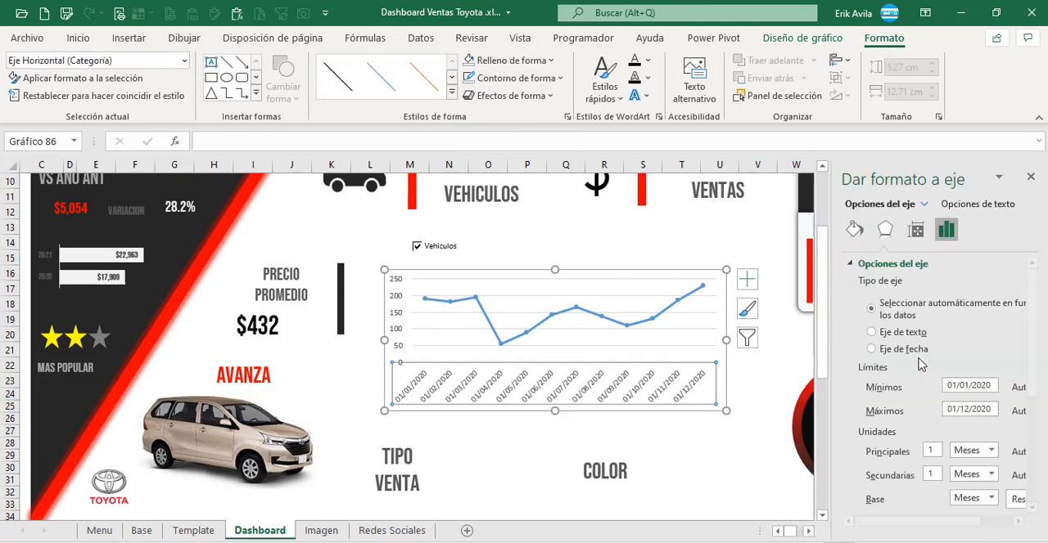
left_click_drag(1032, 343, 1041, 447)
left_click(877, 487)
left_click(875, 499)
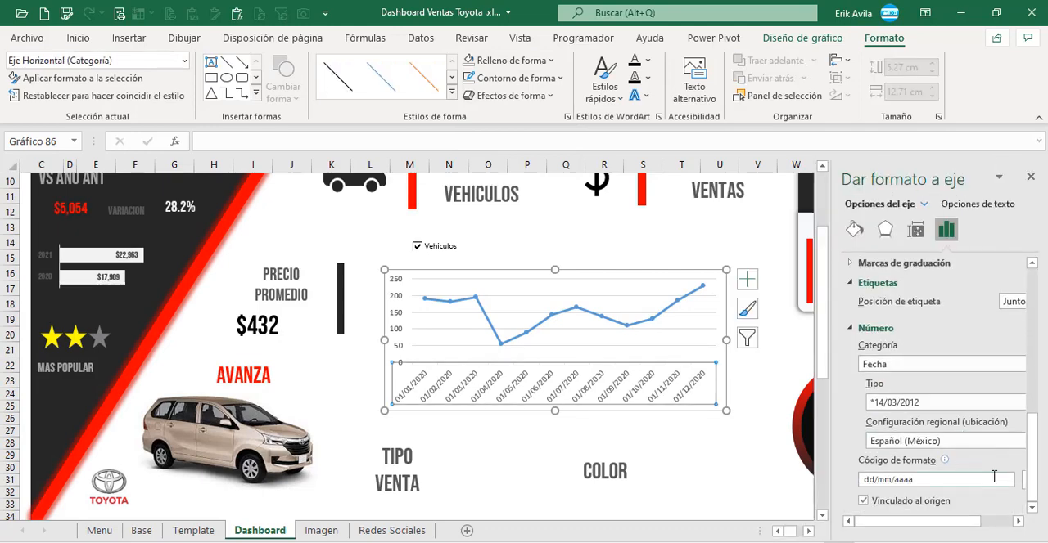
left_click(993, 480)
type("ddmm")
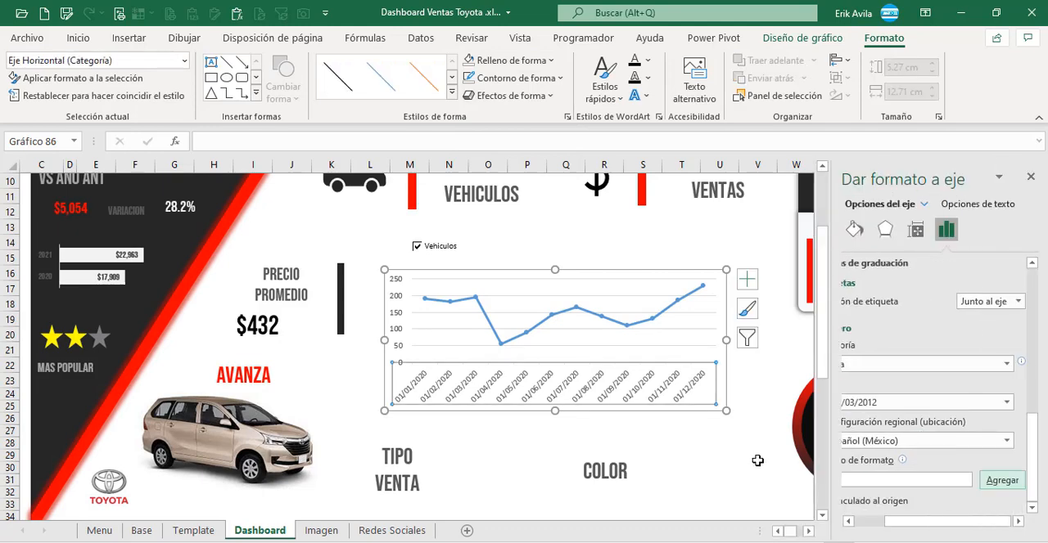
key("Return")
Step: Delete the gridlines and the vertical axis from the line chart
left_click(425, 326)
left_click(398, 324)
key("Delete")
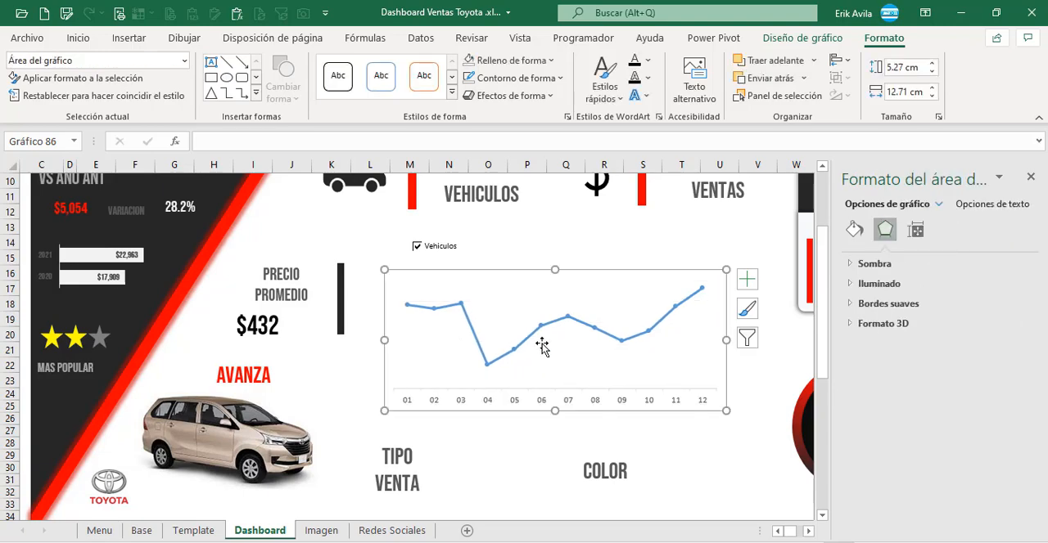
Step: Add data labels above the points of the monthly line chart
left_click(802, 39)
left_click(100, 94)
left_click(36, 97)
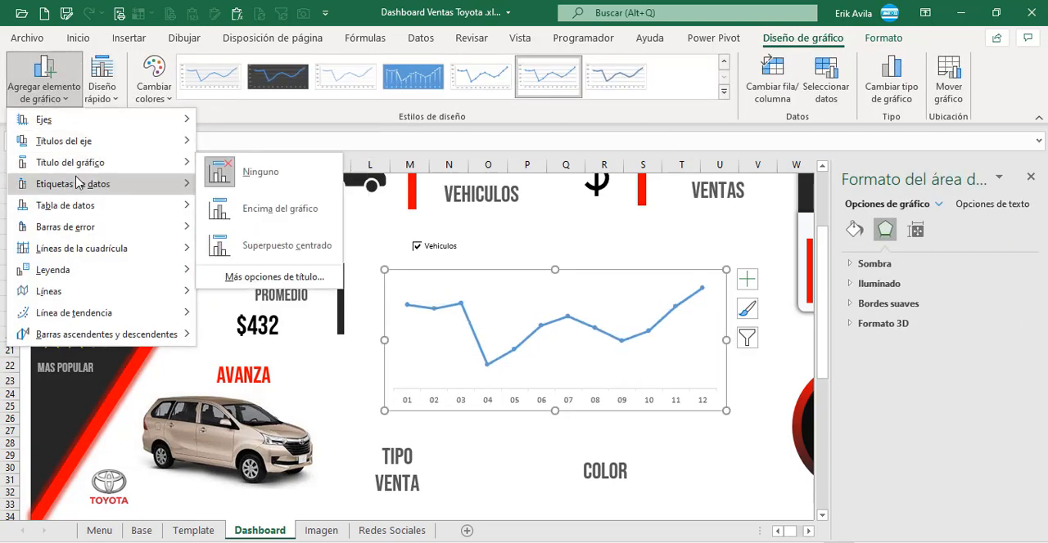
mouse_move(82, 183)
left_click(257, 340)
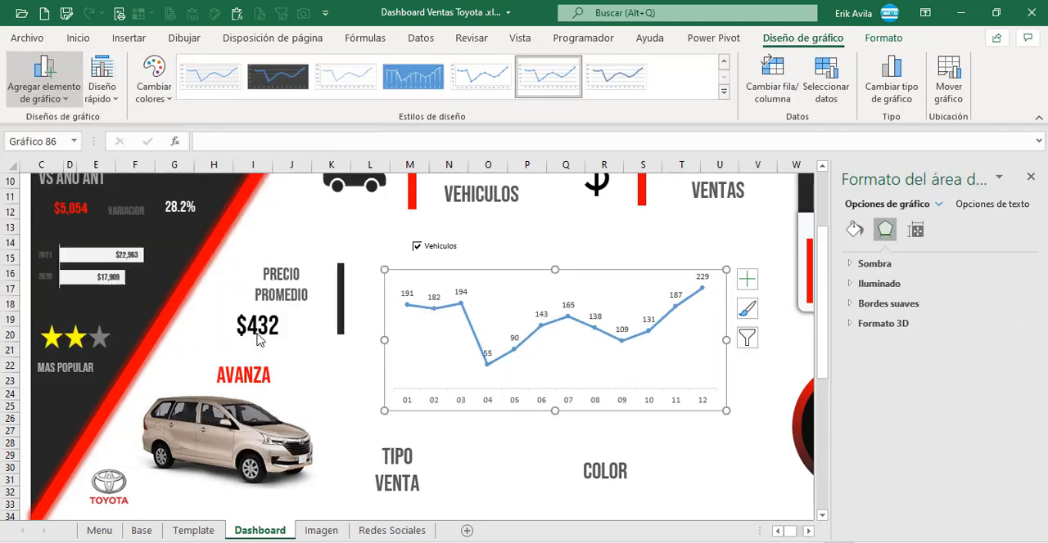
scroll(483, 344, "down", 5)
scroll(477, 342, "up", 6)
left_click(522, 475)
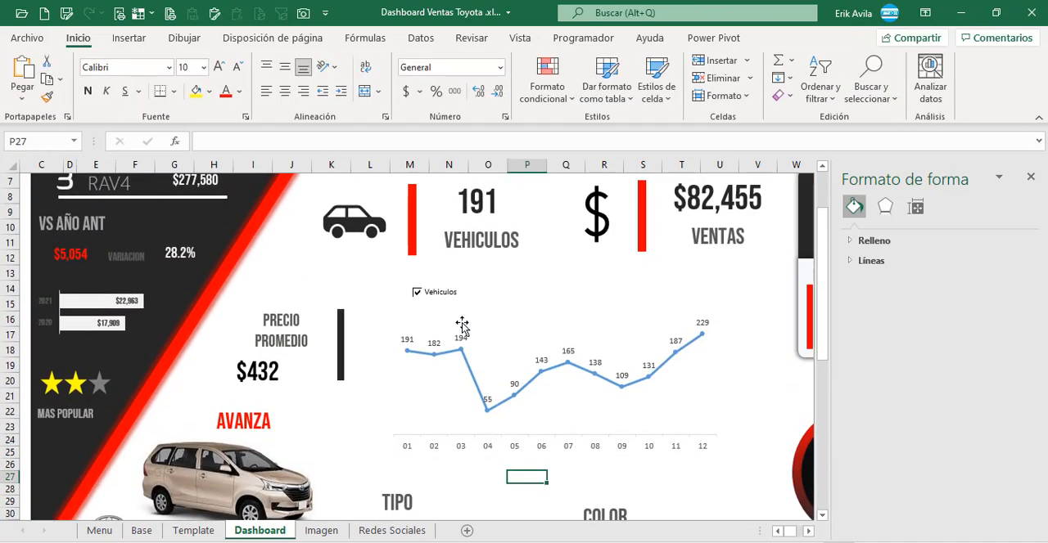
Step: Change the monthly chart's line colour to dark grey
left_click(526, 273)
left_click(476, 383)
left_click(854, 230)
left_click(870, 285)
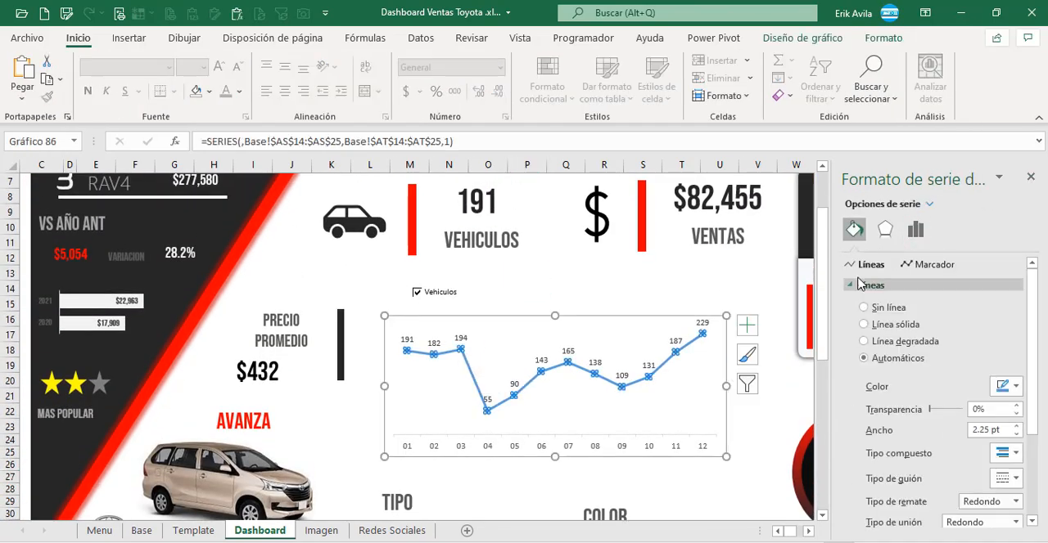
left_click(1014, 388)
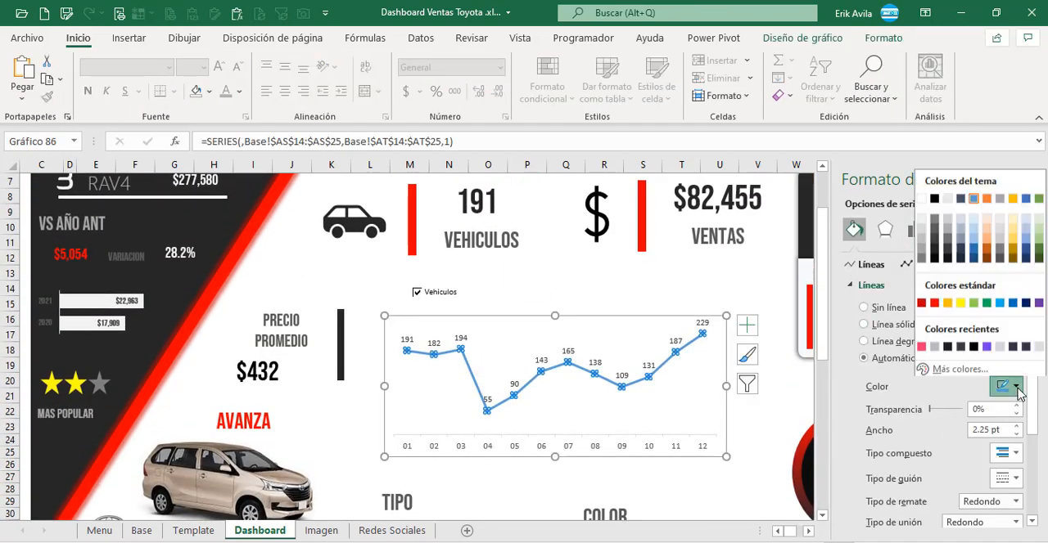
left_click(933, 233)
Step: Fill the line's markers with solid red and enlarge them by one size increment
left_click(927, 264)
left_click(905, 285)
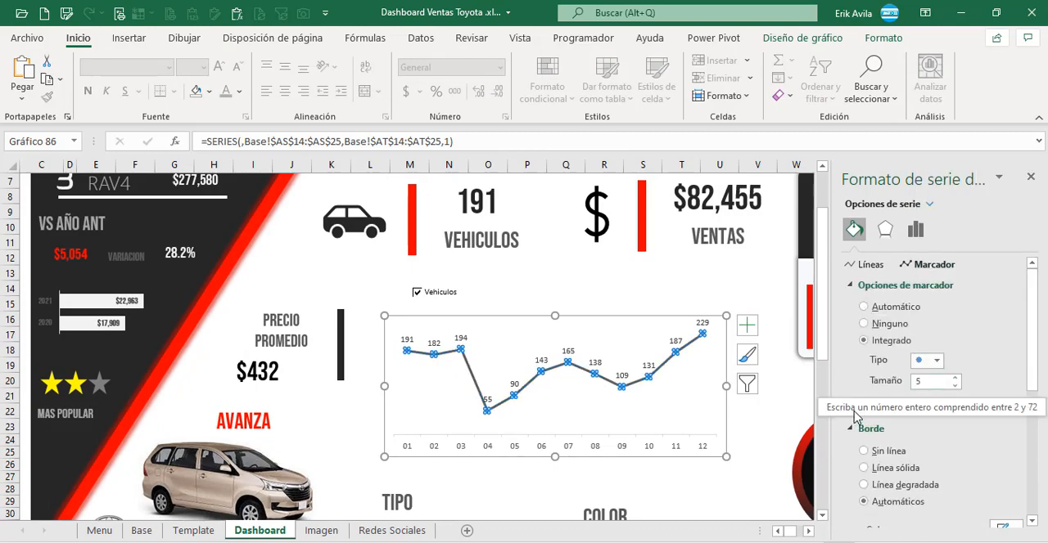
scroll(933, 384, "down", 2)
left_click(871, 333)
left_click(1015, 487)
left_click(934, 402)
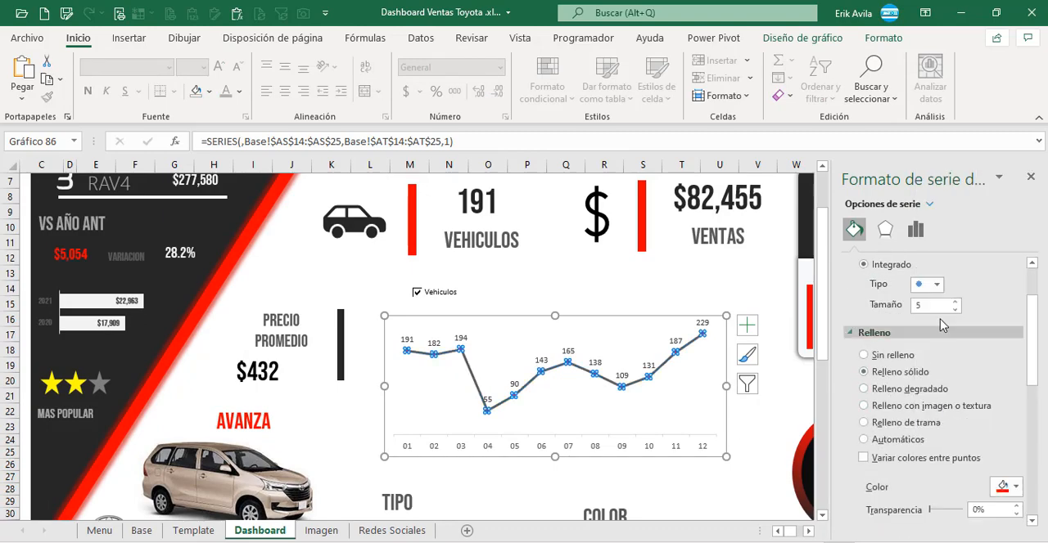
left_click(955, 301)
left_click(744, 276)
Step: Compare the formatted line chart with the one in the reference dashboard lower on the sheet, closing the format pane
scroll(742, 333, "down", 2)
scroll(741, 333, "down", 6)
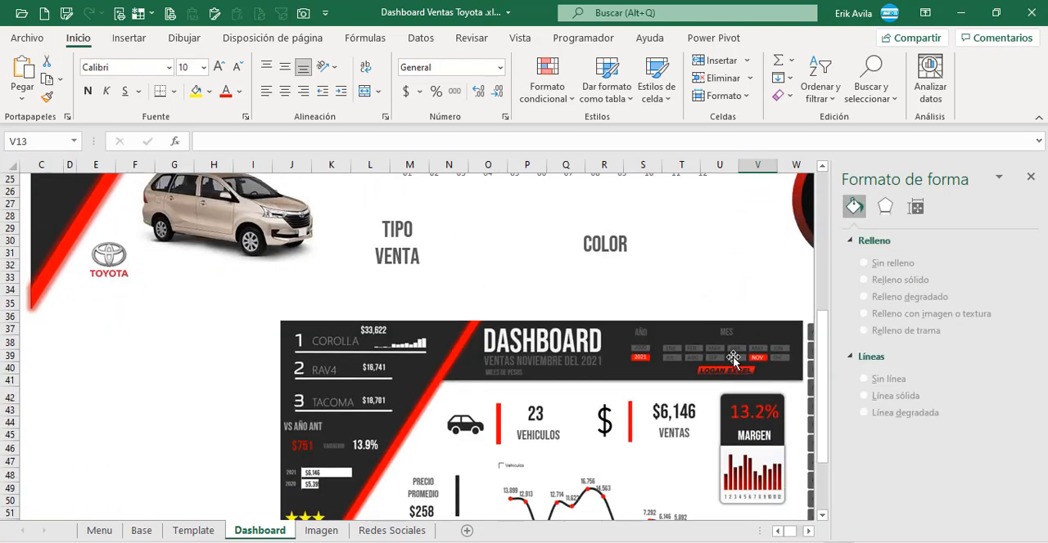
scroll(736, 359, "up", 7)
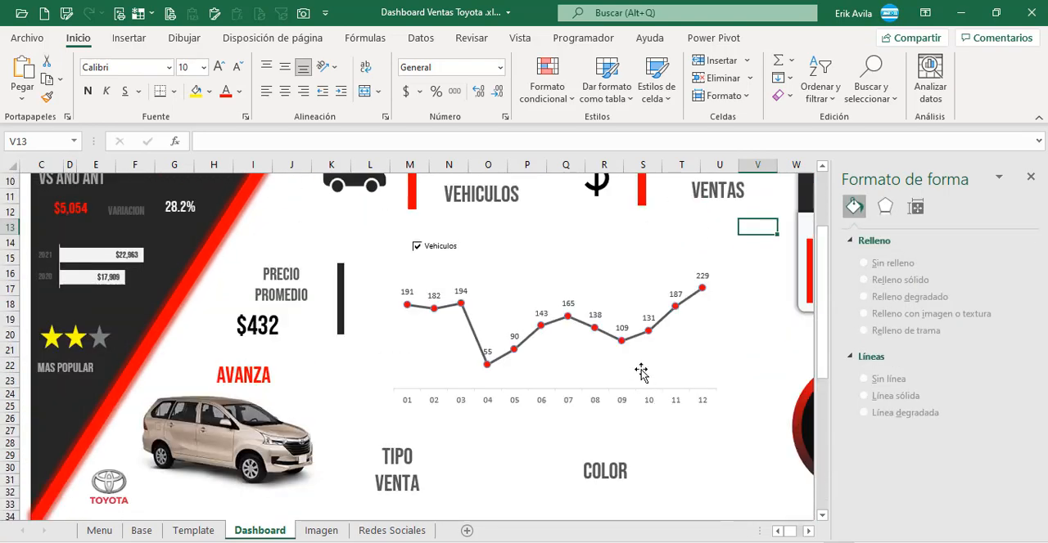
scroll(622, 376, "up", 1)
left_click(550, 277)
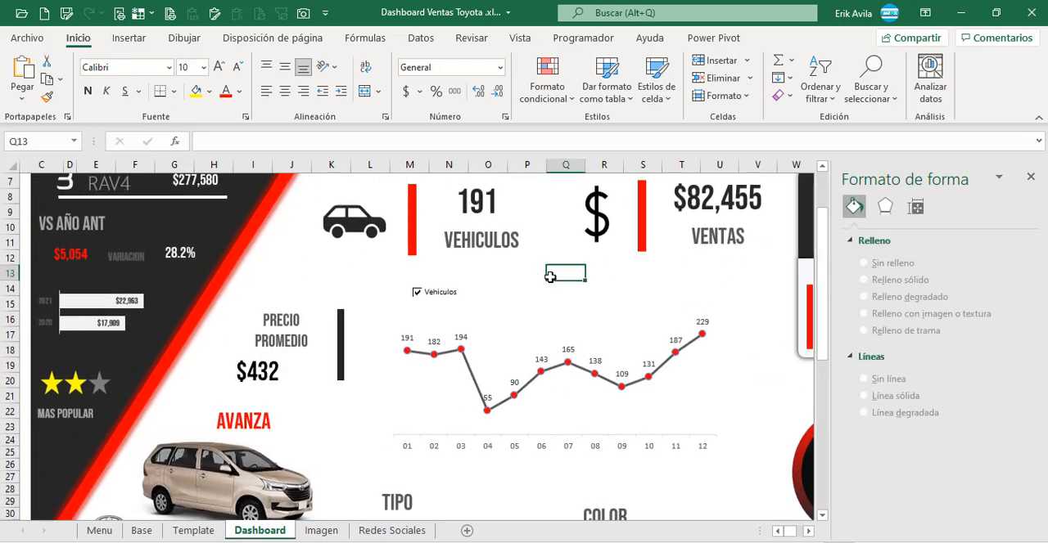
left_click(1030, 177)
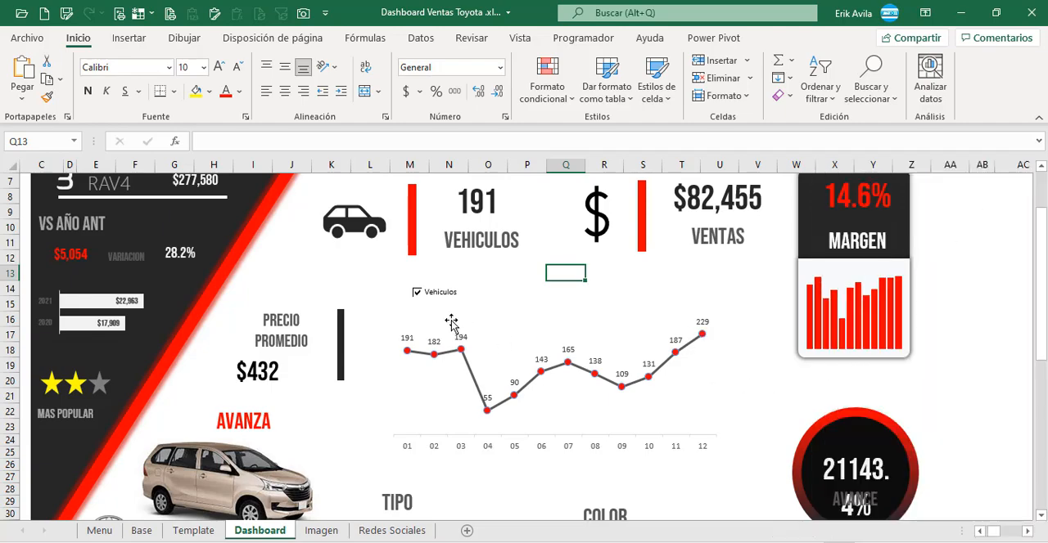
scroll(523, 328, "up", 2)
scroll(524, 327, "down", 7)
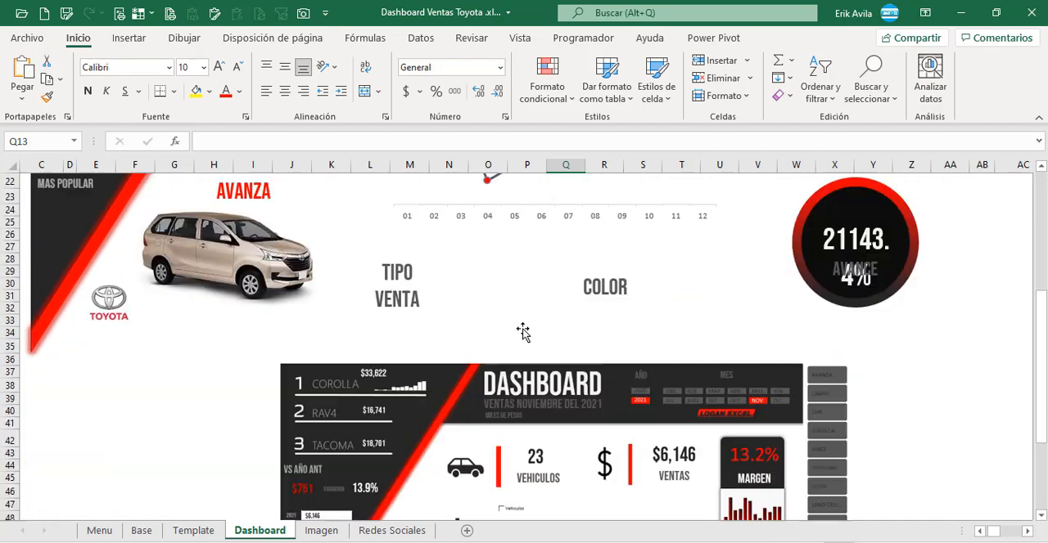
scroll(524, 335, "down", 5)
scroll(557, 352, "up", 10)
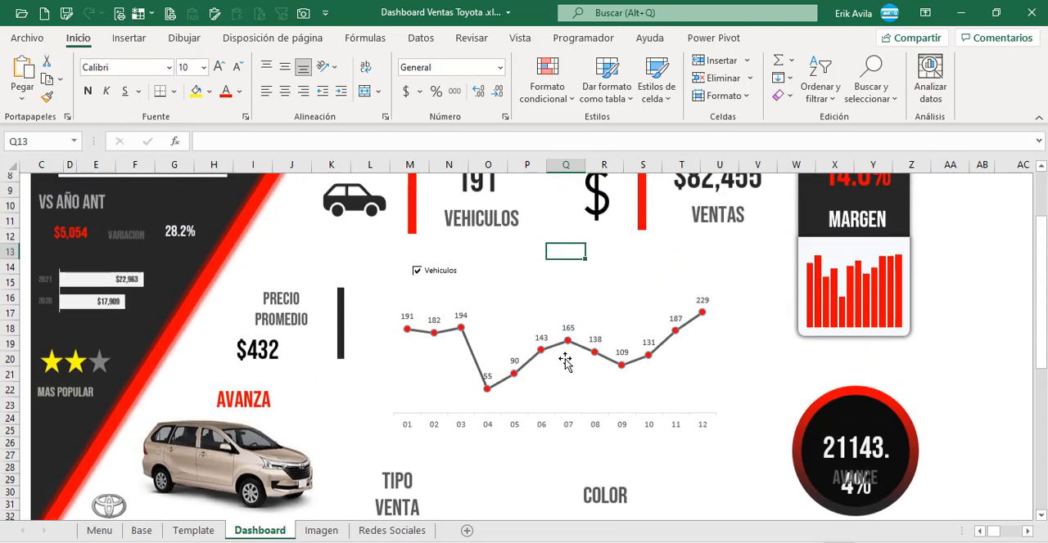
scroll(565, 360, "up", 1)
Step: Turn on the smoothed line option (Línea suavizada) for the monthly chart's series
double_click(565, 360)
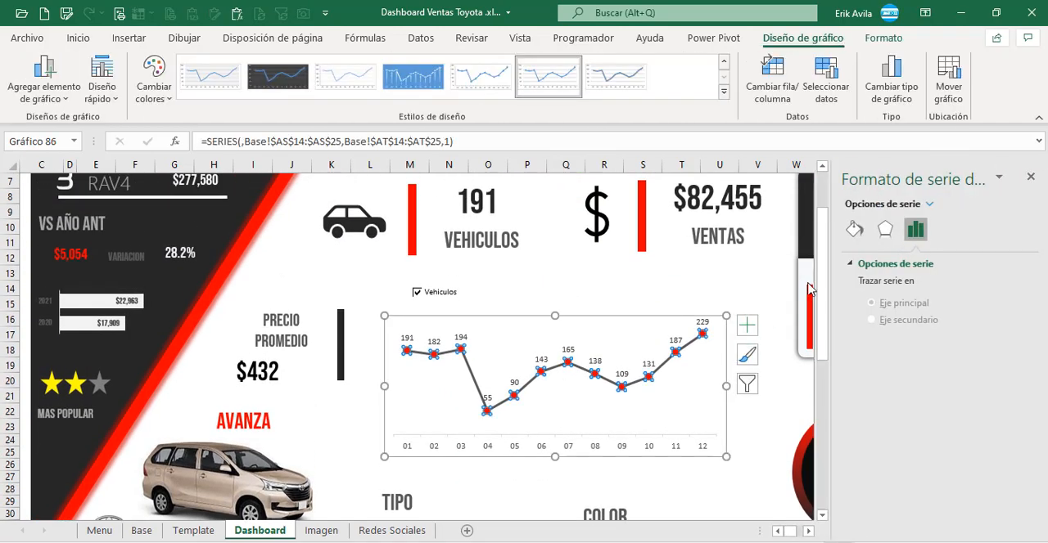
left_click(854, 229)
scroll(945, 467, "down", 3)
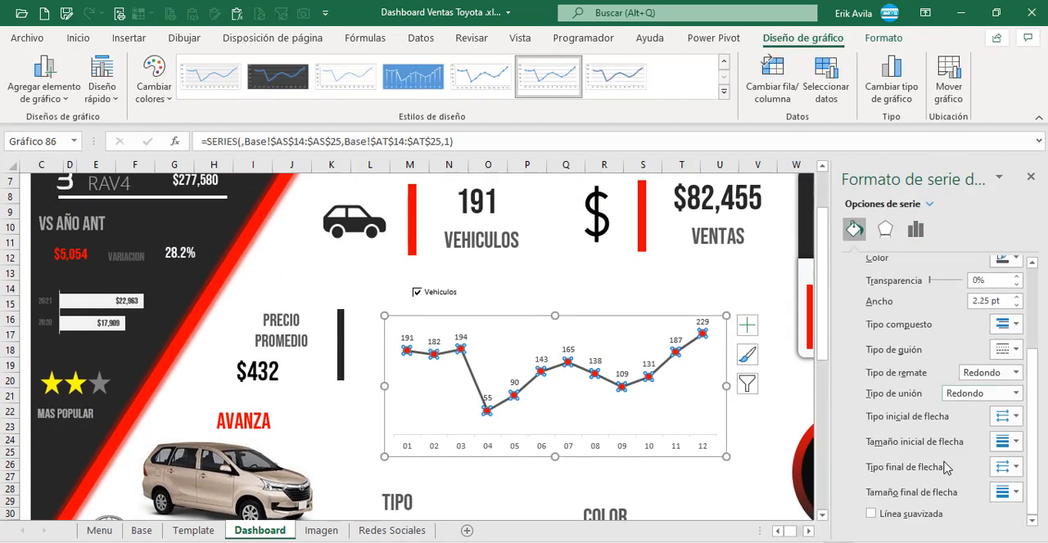
left_click(871, 514)
left_click(695, 285)
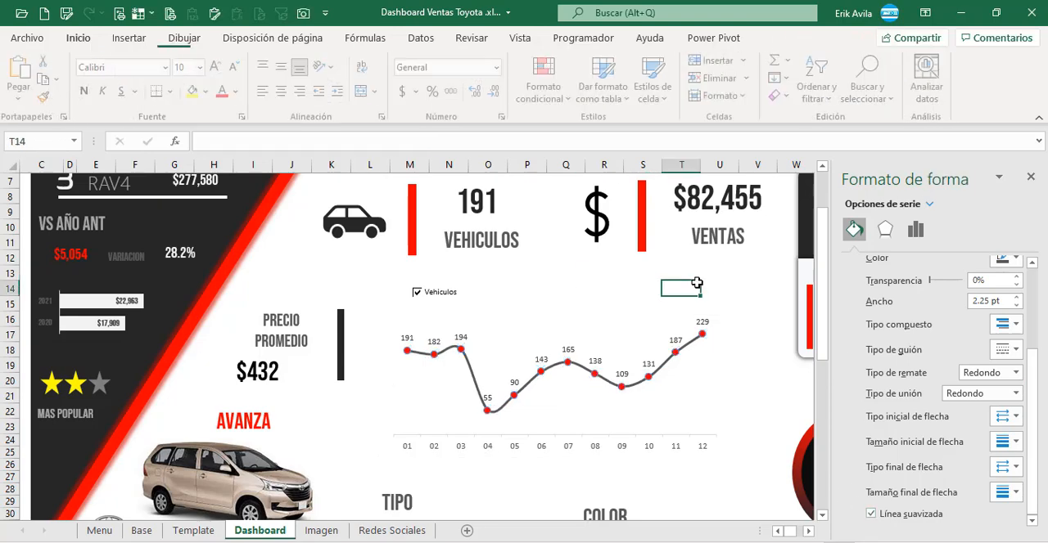
Step: Set the font of the monthly line chart's data labels to Bebas Neue
left_click(483, 287)
left_click(462, 336)
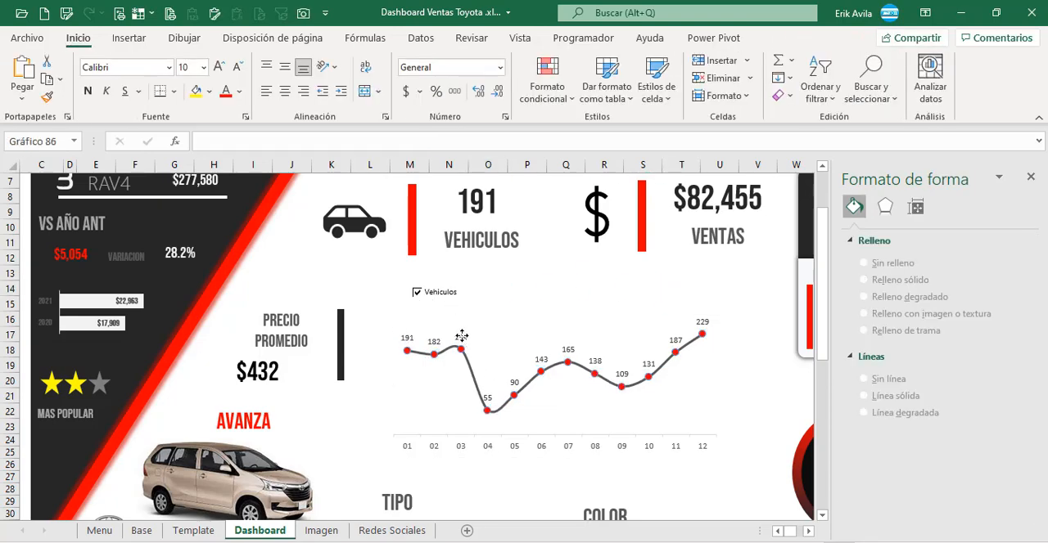
left_click(462, 336)
left_click(169, 67)
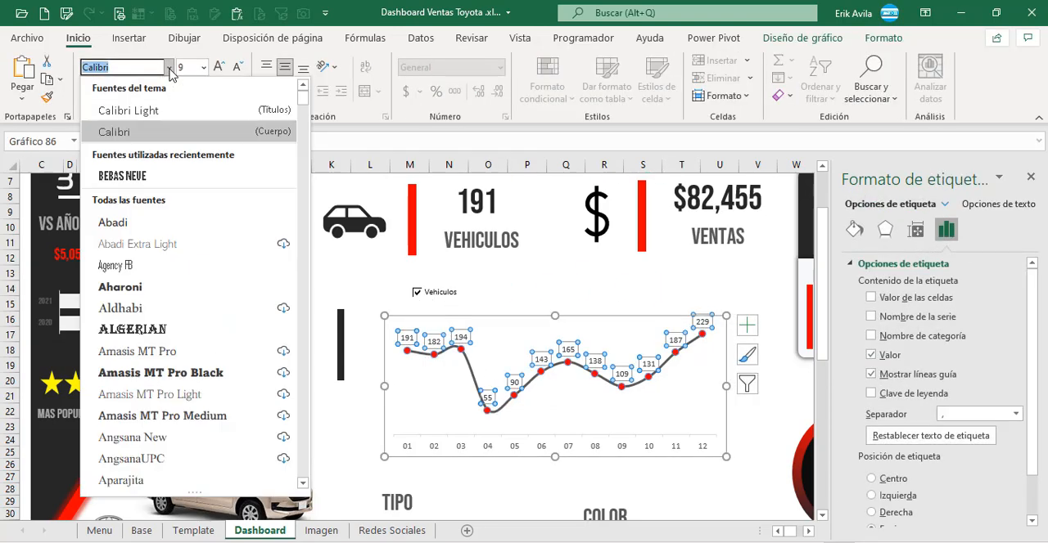
left_click(155, 175)
Step: Set the font of the monthly line chart's horizontal axis labels to Bebas Neue and deselect the chart
left_click(487, 455)
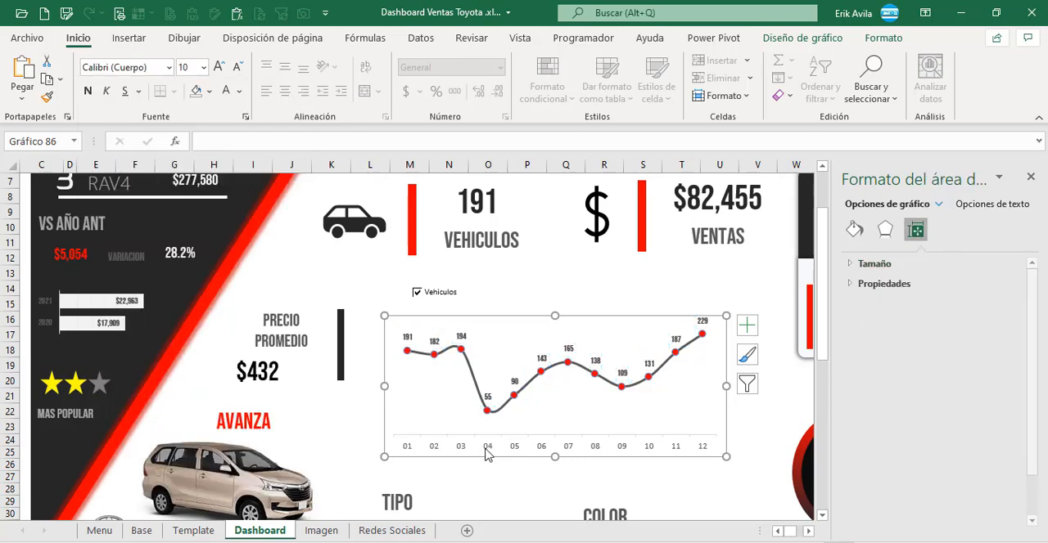
left_click(487, 450)
left_click(169, 68)
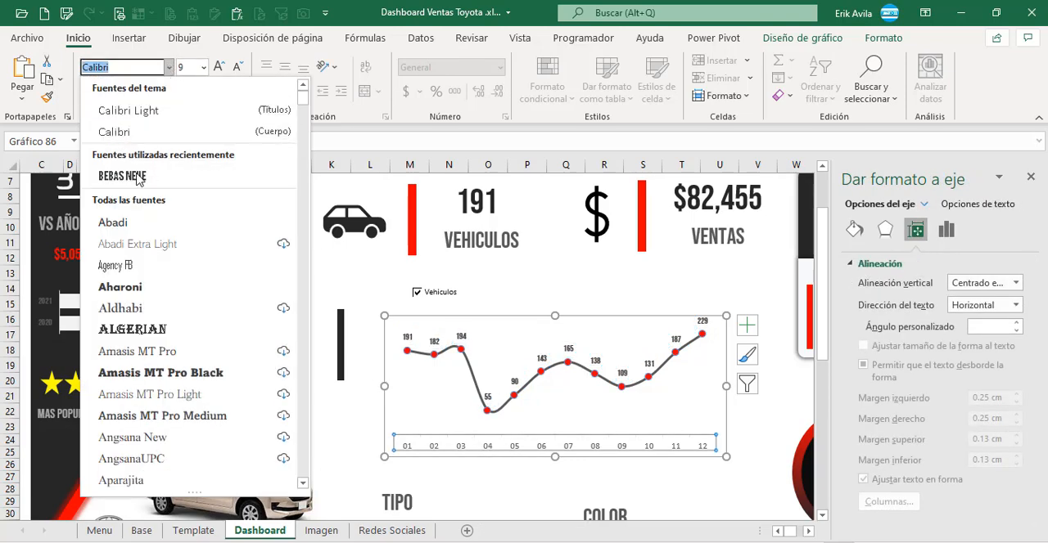
left_click(138, 176)
left_click(536, 286)
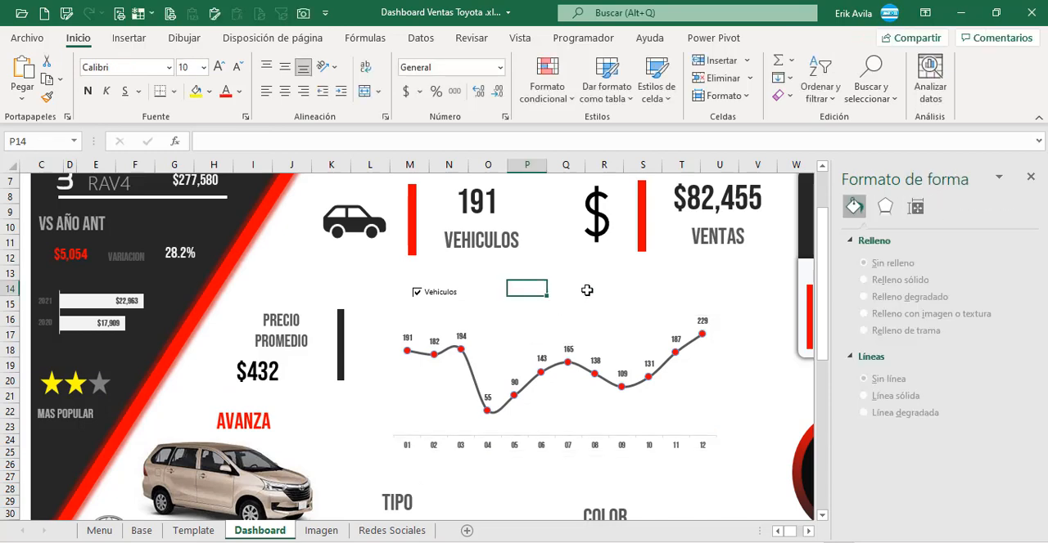
left_click(586, 291)
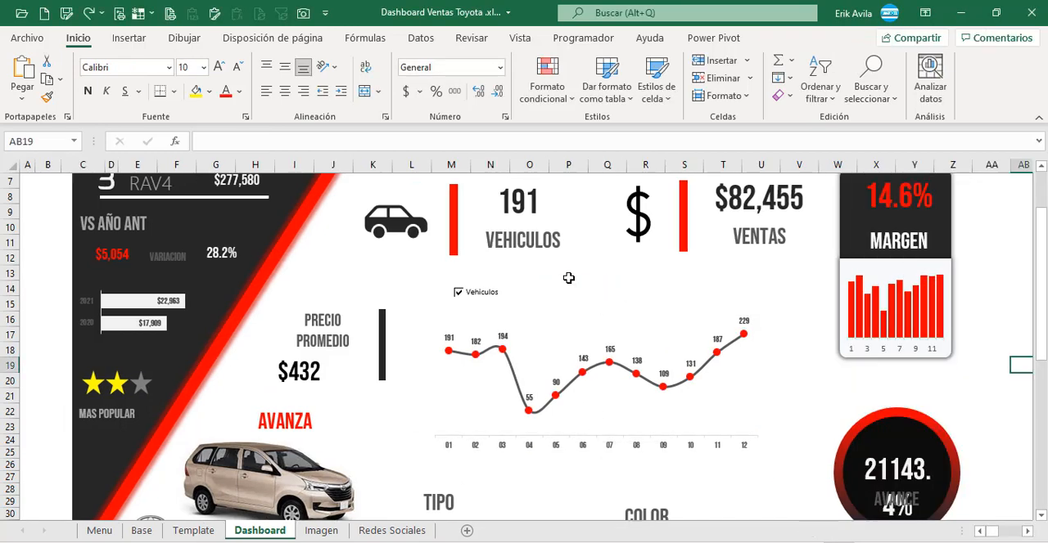
Step: Test the Vehiculos checkbox by switching it off and on several times, checking the line chart's values and data labels, leaving it ticked
left_click(458, 296)
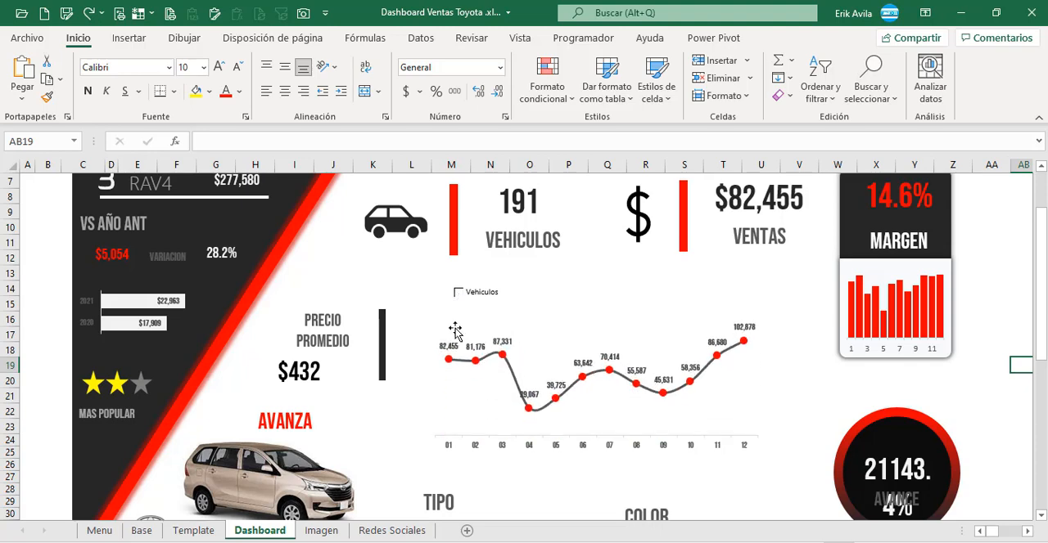
left_click(475, 348)
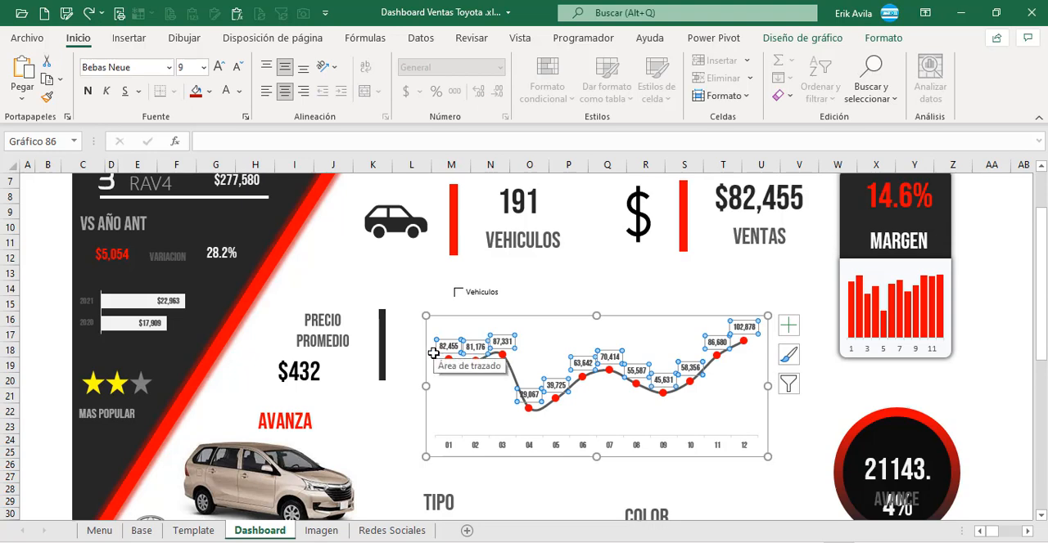
left_click(544, 287)
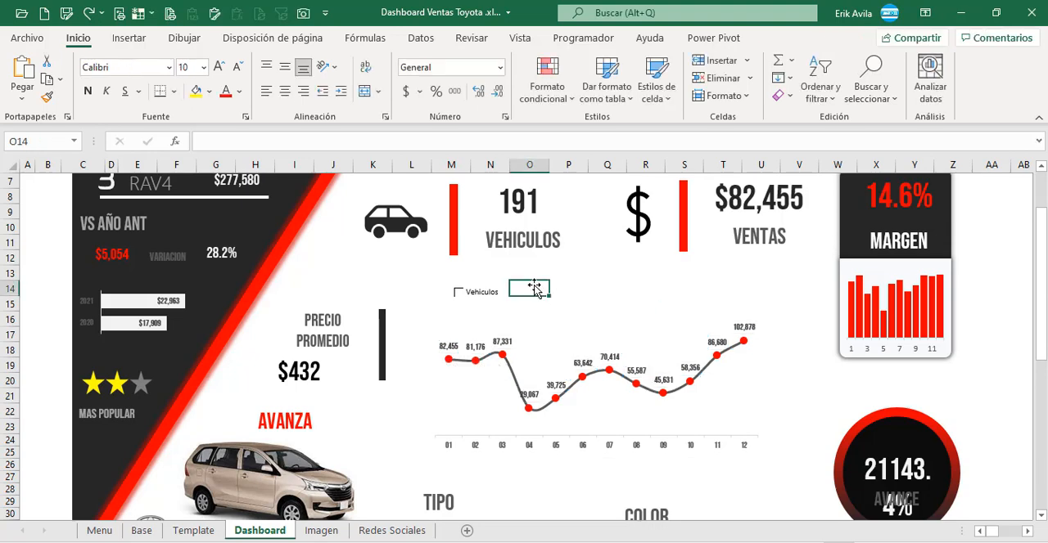
left_click(457, 293)
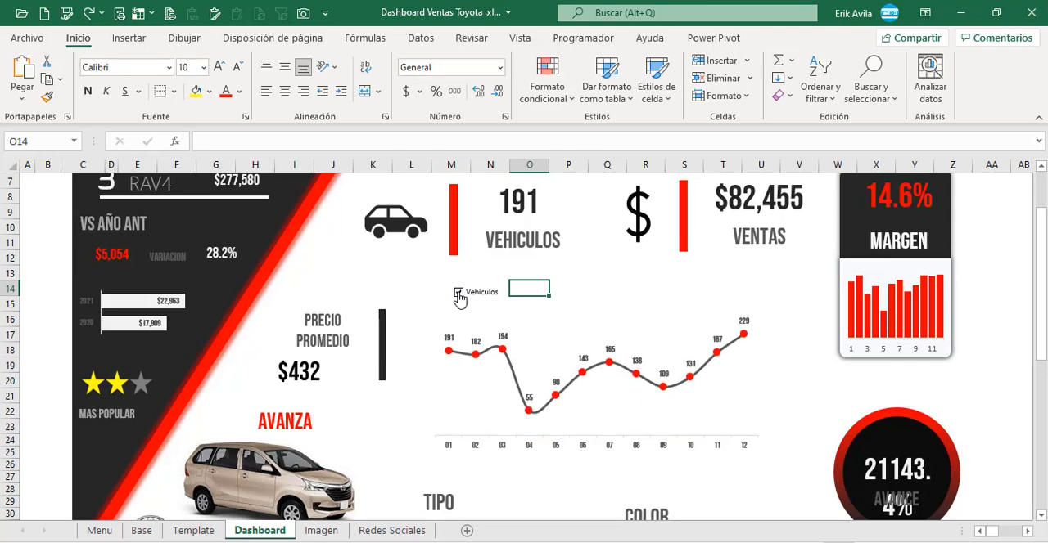
left_click(458, 293)
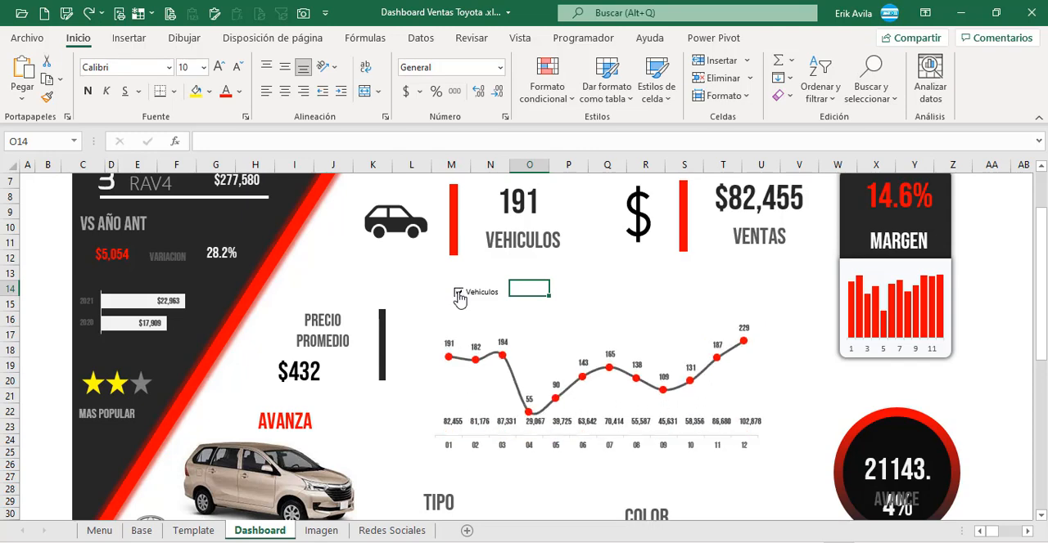
left_click(458, 293)
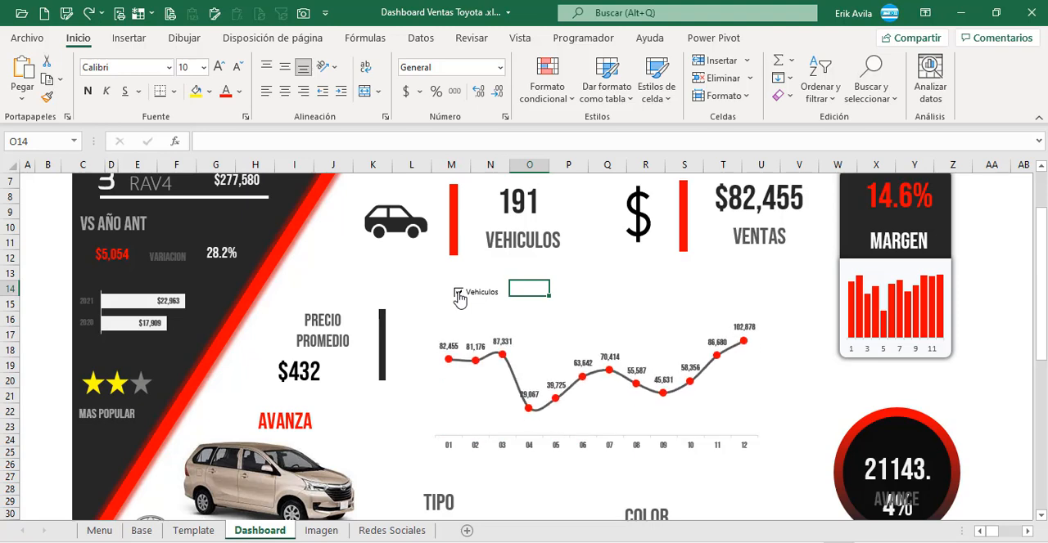
left_click(458, 293)
left_click(459, 294)
Step: Review the pending charts in the indicator list beside the dashboard and select the Grafica Tipos Ventas entry
left_click(1028, 531)
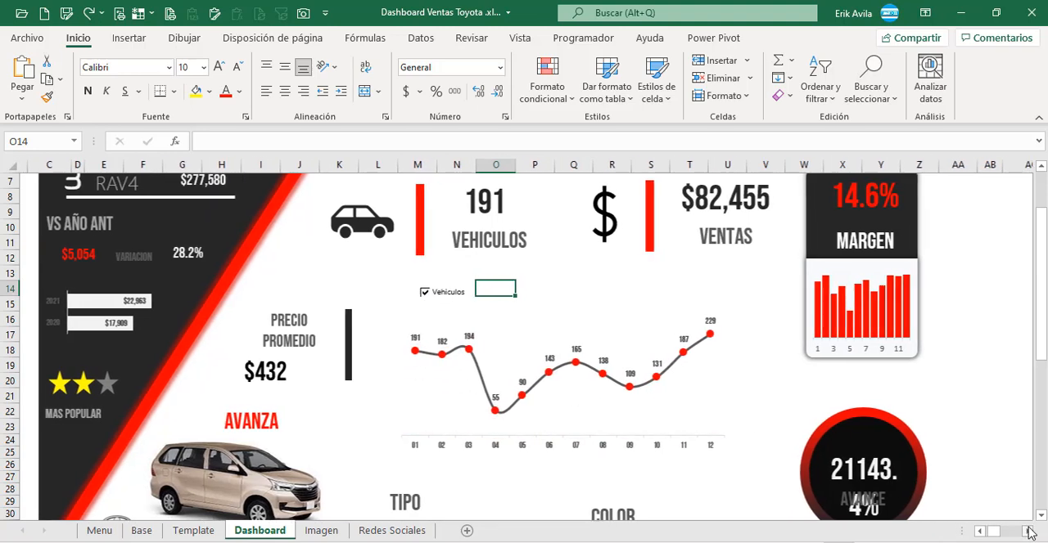
left_click(1028, 532)
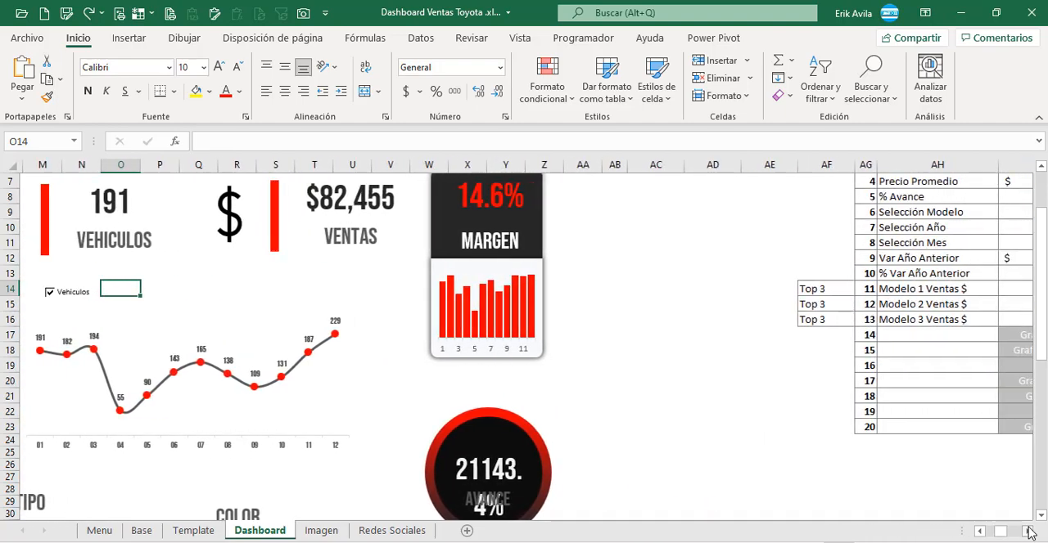
left_click(929, 426)
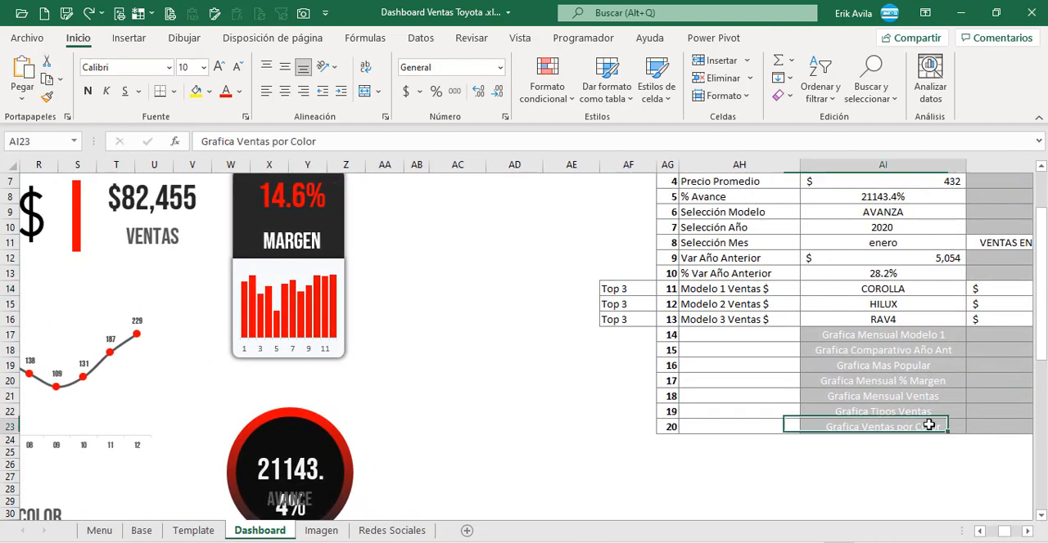
left_click(915, 411)
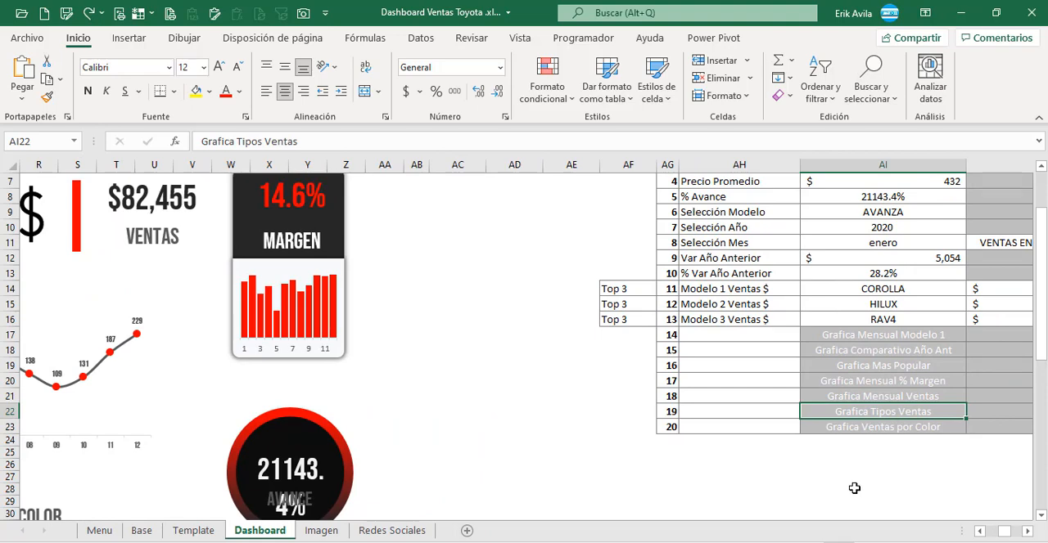
Step: Examine the Tipo de VENTA pivot table on the Base sheet, covering its sale types and sales amounts
left_click(141, 530)
scroll(387, 460, "up", 8)
left_click(889, 247)
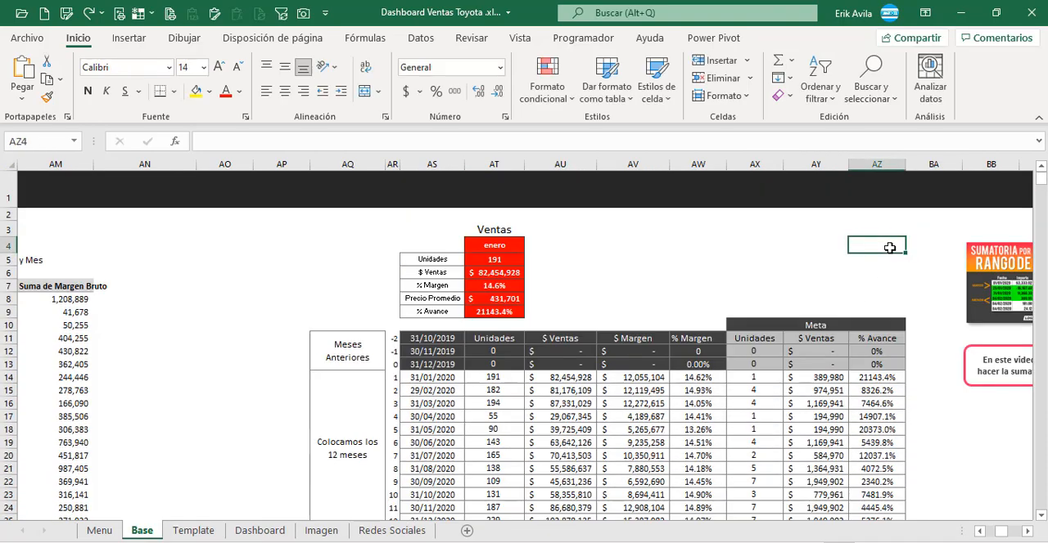
key("Right")
key("Right")
key("Right")
key("Right")
key("Right")
key("Right")
key("Right")
key("Right")
key("Right")
key("Right")
key("Right")
key("Right")
key("Right")
key("Right")
key("Right")
key("Right")
key("Right")
key("Right")
key("Right")
key("Right")
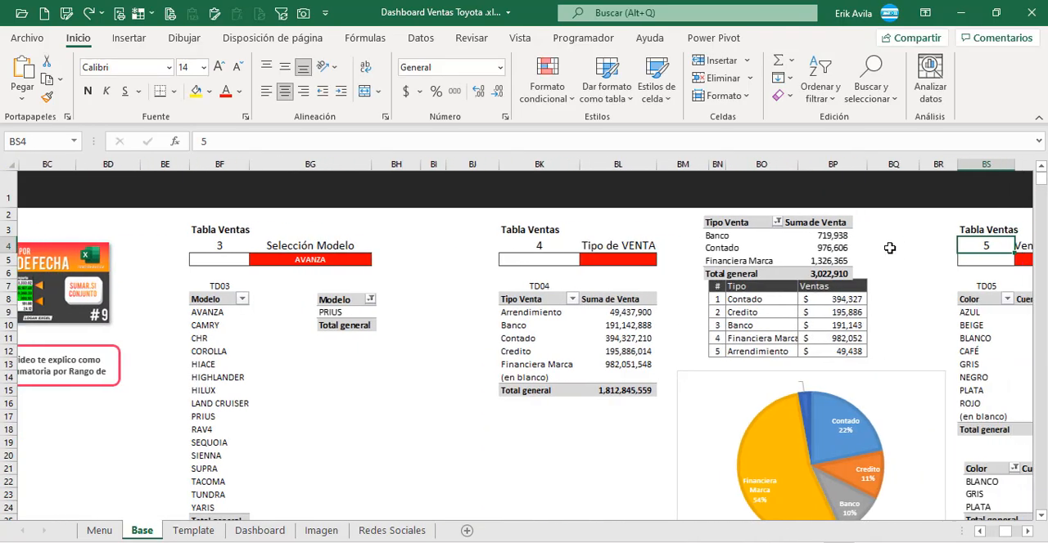
key("Right")
key("Right")
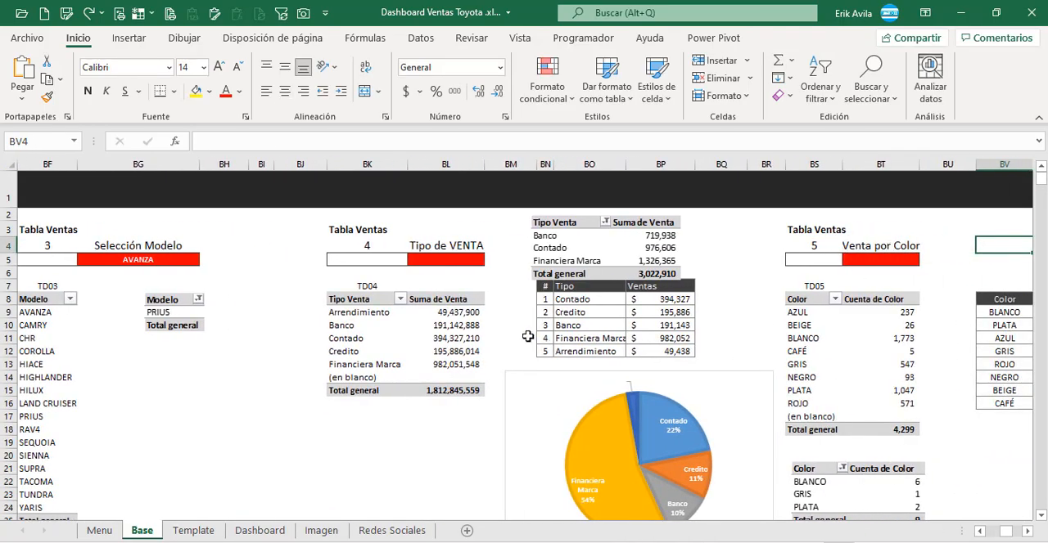
left_click(456, 314)
left_click(453, 337)
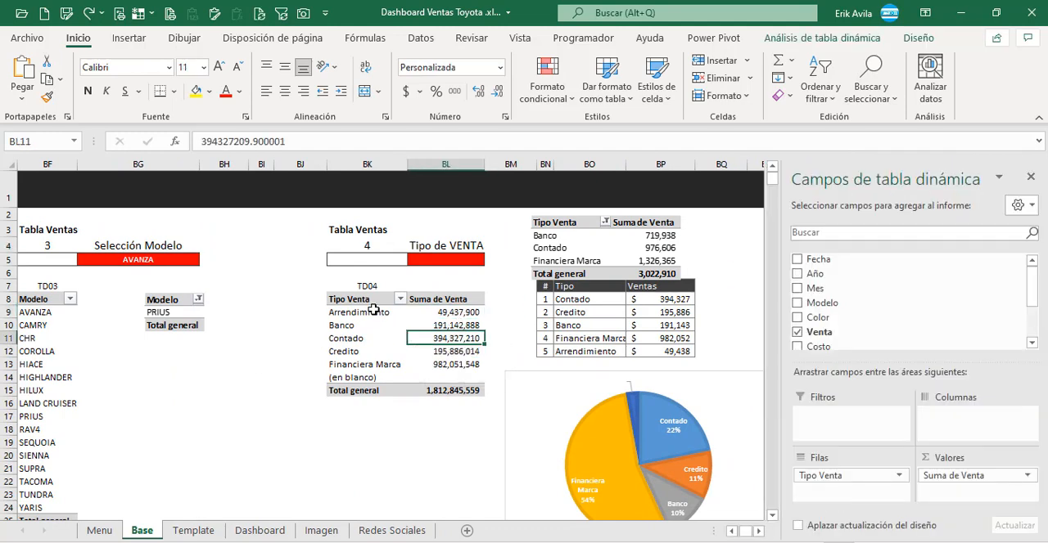
left_click_drag(373, 312, 381, 359)
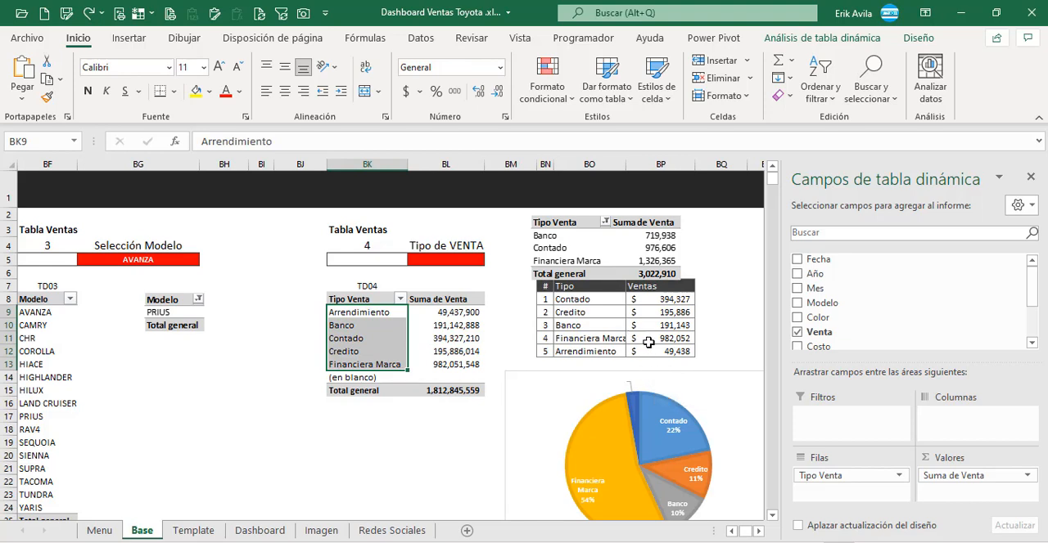
Step: Move the floating Tipo Venta summary slightly up so it clears the header of the Tipo and Ventas table
left_click(614, 342)
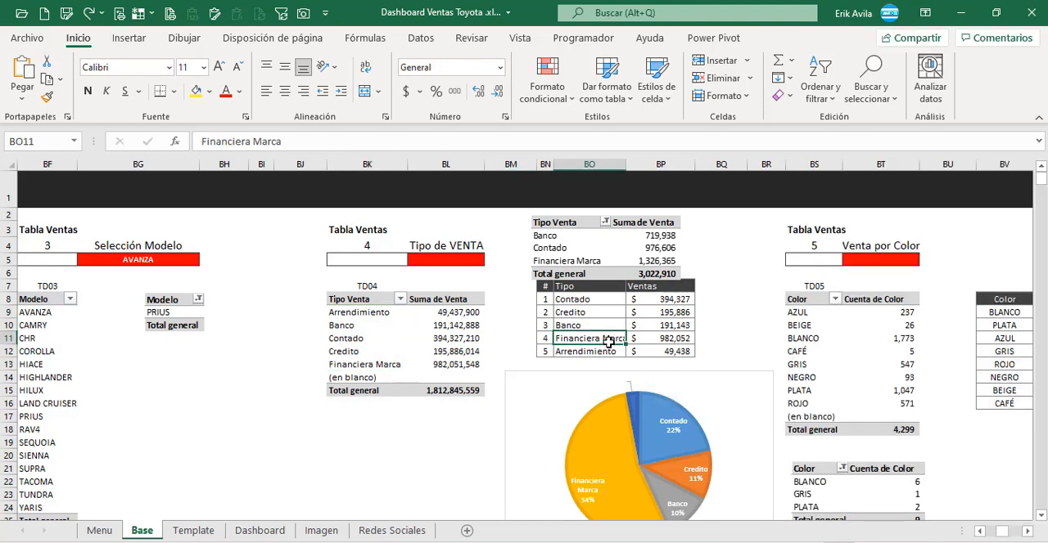
left_click(609, 351)
left_click(651, 304)
left_click_drag(635, 258, 635, 249)
Step: Inspect the SUMAR.SI.CONJUNTO formulas in the Ventas column, cells BP8 to BP12, and the pivot ranges they reference
left_click(643, 295)
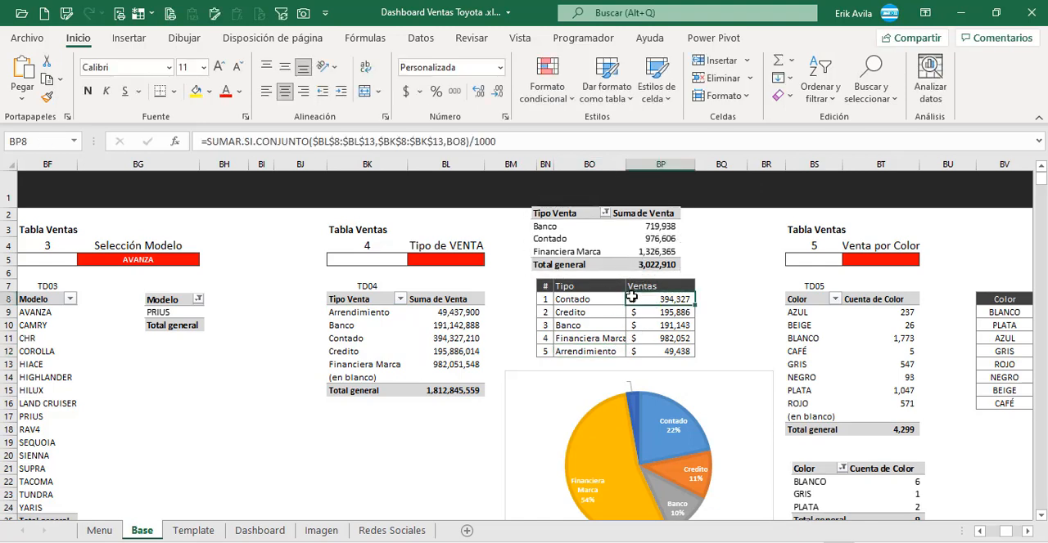
double_click(632, 297)
key("Escape")
left_click(647, 313)
double_click(648, 313)
key("Escape")
double_click(654, 326)
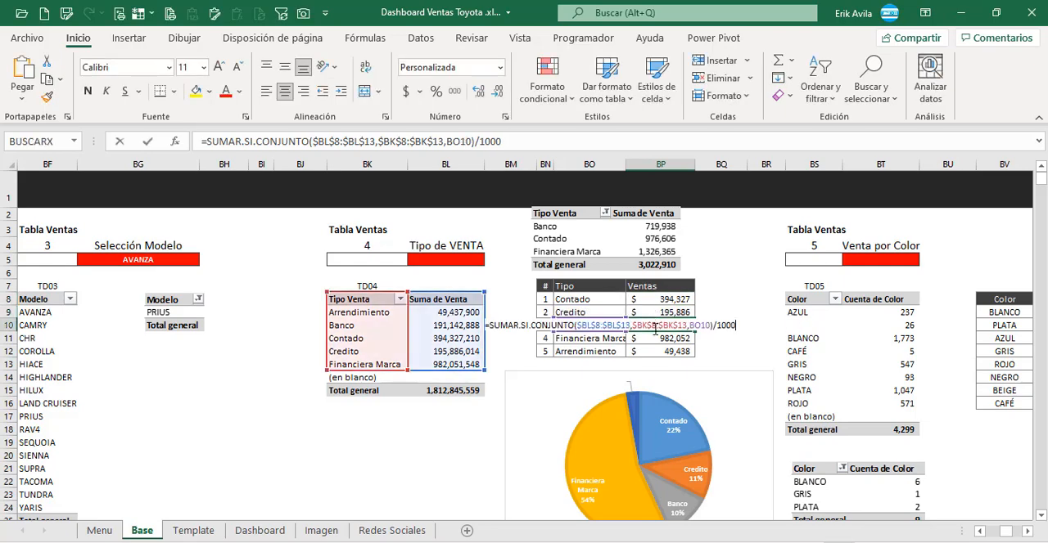
key("Escape")
double_click(655, 338)
key("Escape")
double_click(654, 352)
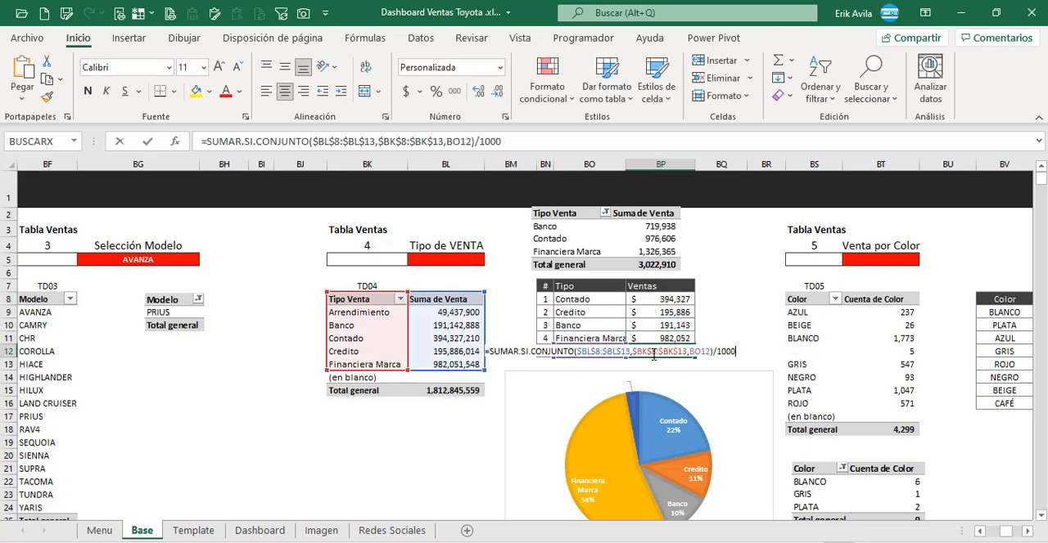
key("Escape")
left_click(655, 299)
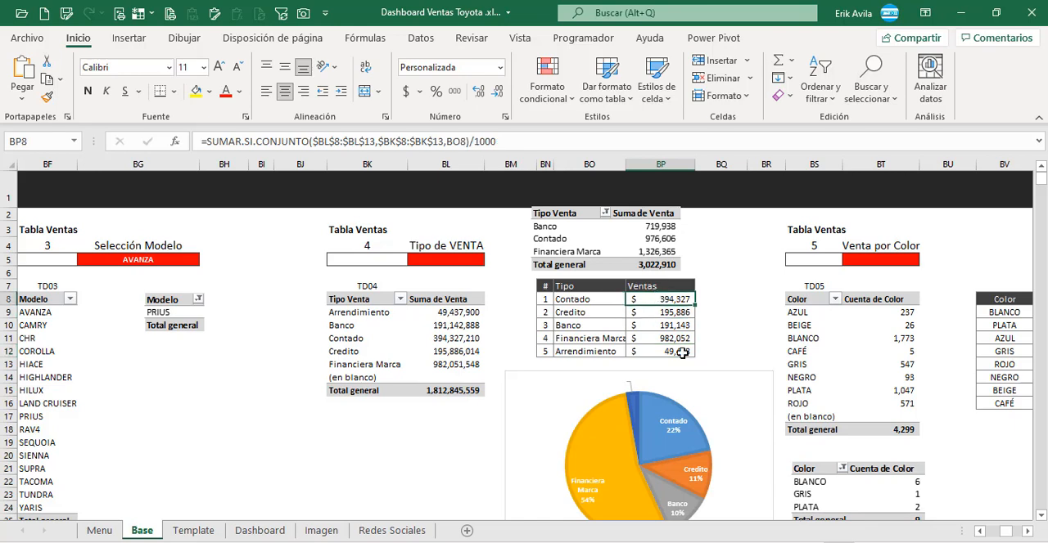
key("F2")
key("Escape")
key("Down")
key("Down")
key("Down")
key("Down")
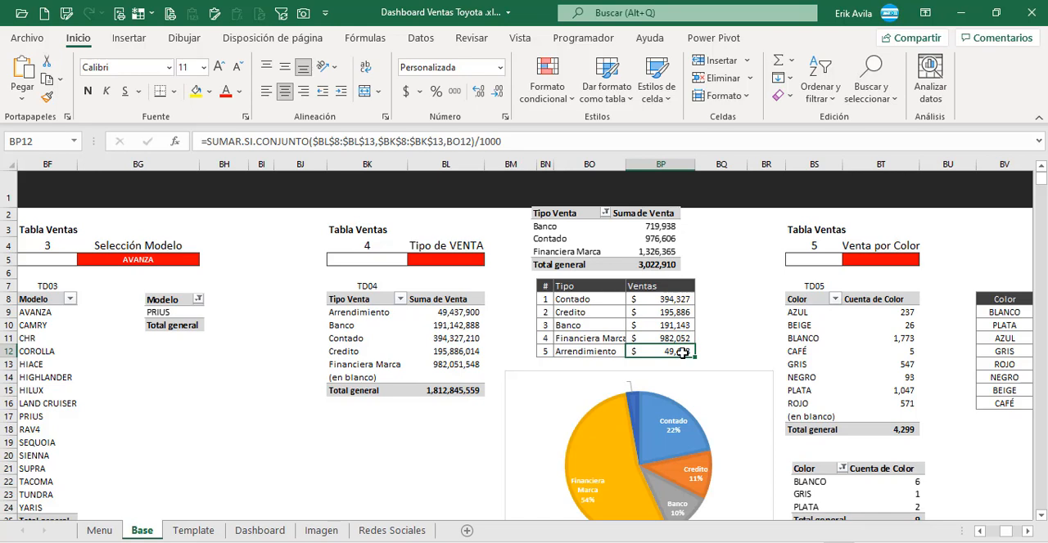
Step: Check which Tipo and Ventas cells feed the existing sales-type pie chart
left_click(601, 405)
left_click(593, 377)
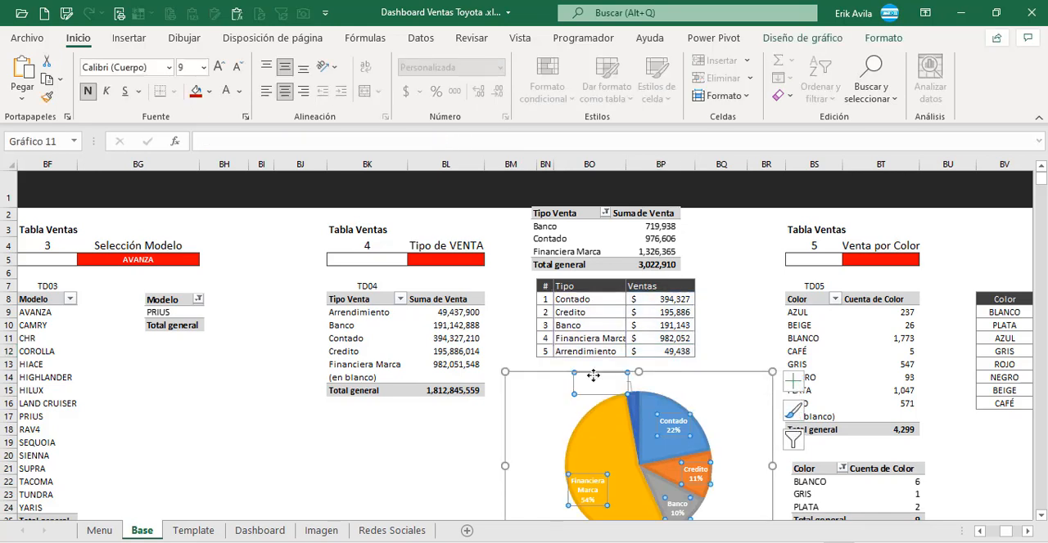
left_click(670, 372)
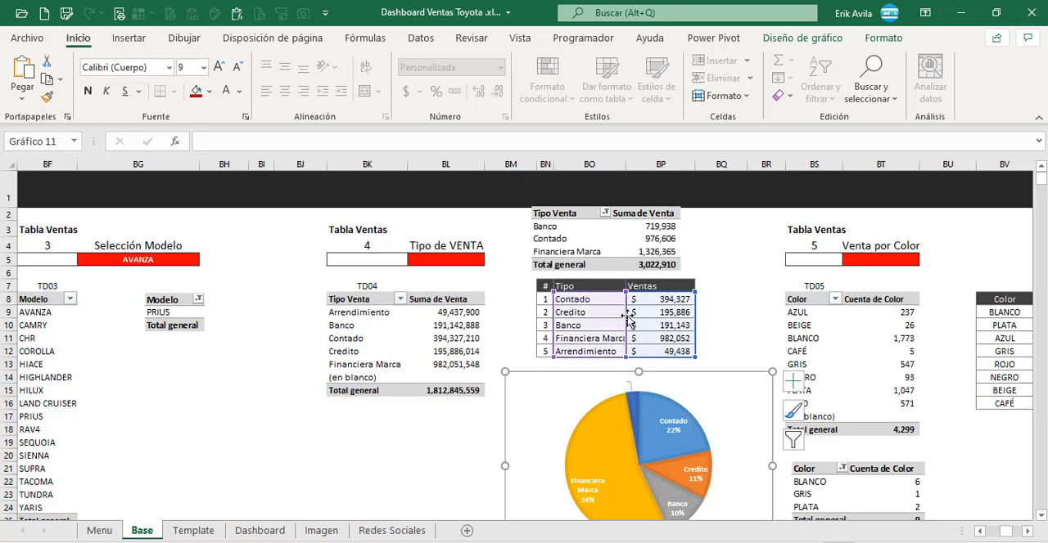
Step: Try inserting a new pie chart from the Tipo and Ventas cells BO8:BP12 and undo the insertion
left_click_drag(601, 299, 663, 351)
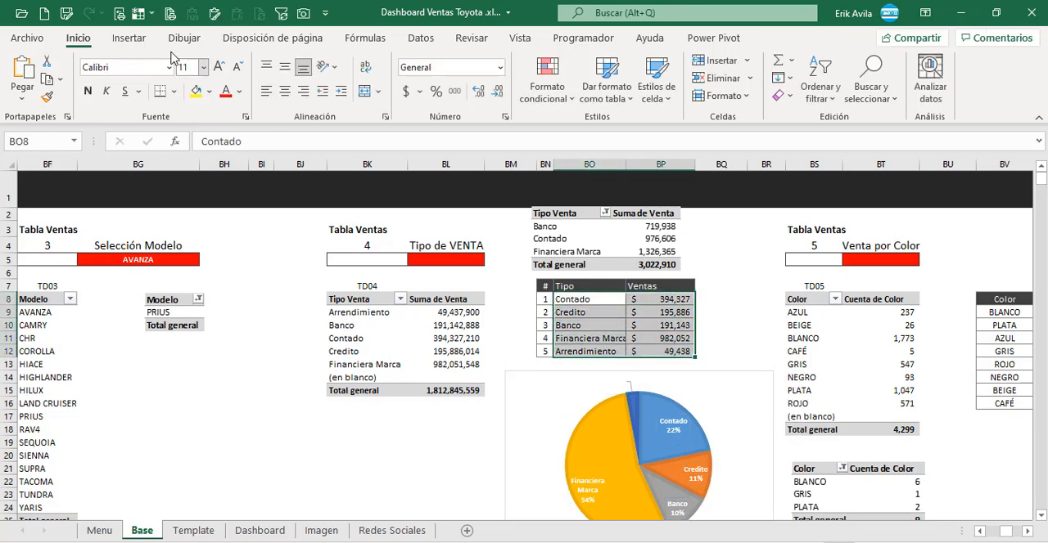
left_click(129, 37)
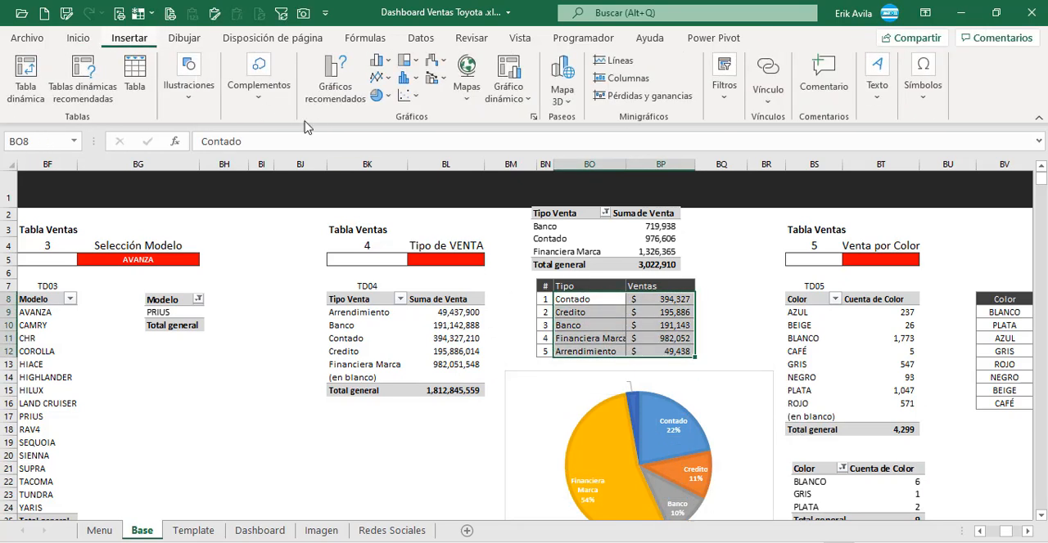
left_click(379, 98)
left_click(386, 147)
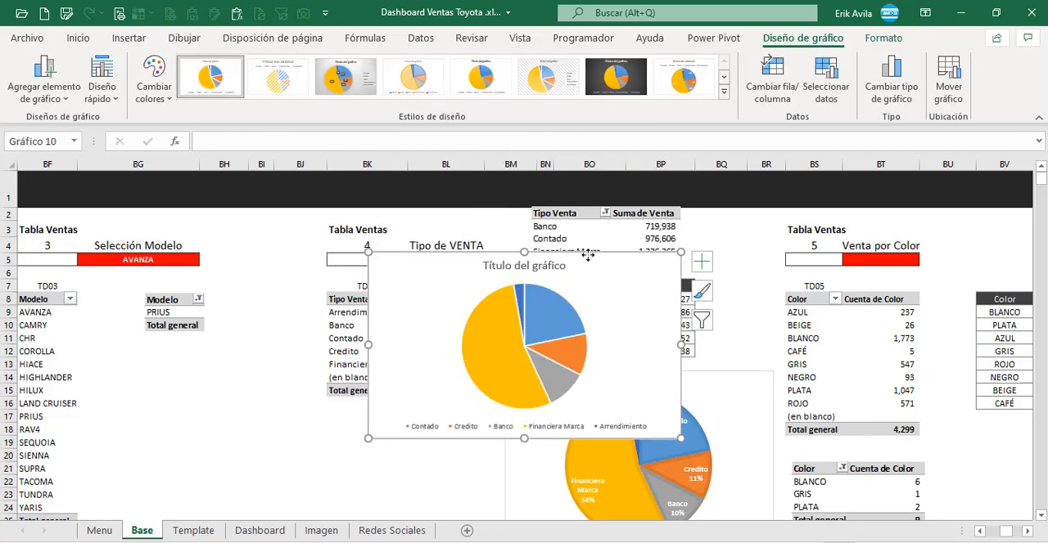
key("ctrl+z")
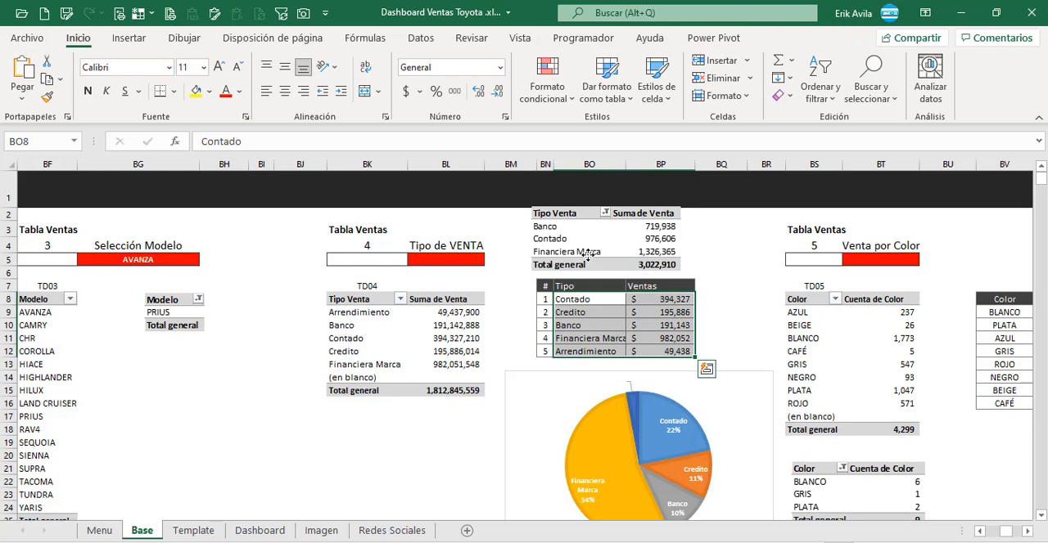
Step: Copy the sales-type pie chart from the Base sheet to the Dashboard sheet and place it beside the TIPO VENTA heading
left_click(749, 374)
left_click(259, 531)
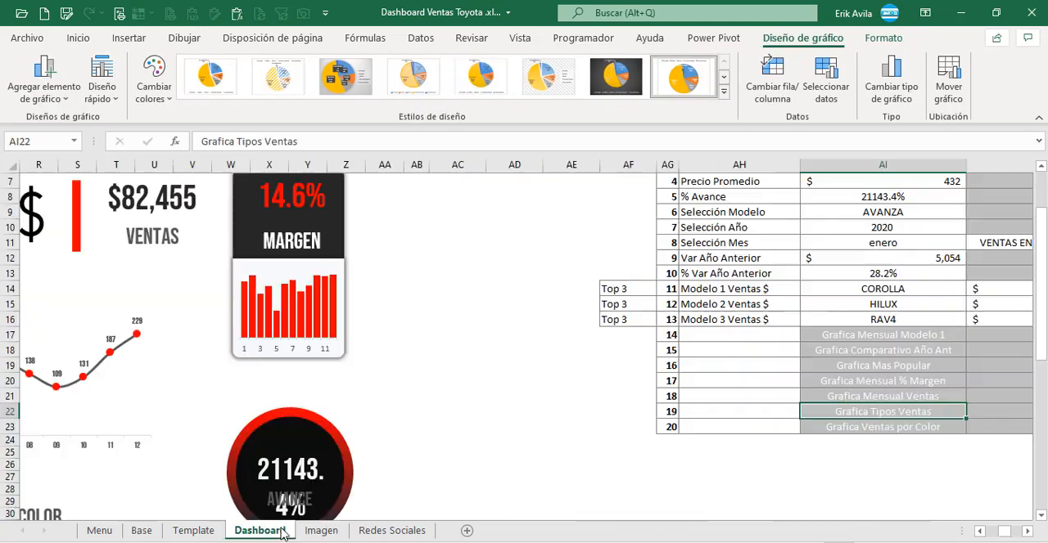
scroll(622, 344, "down", 4)
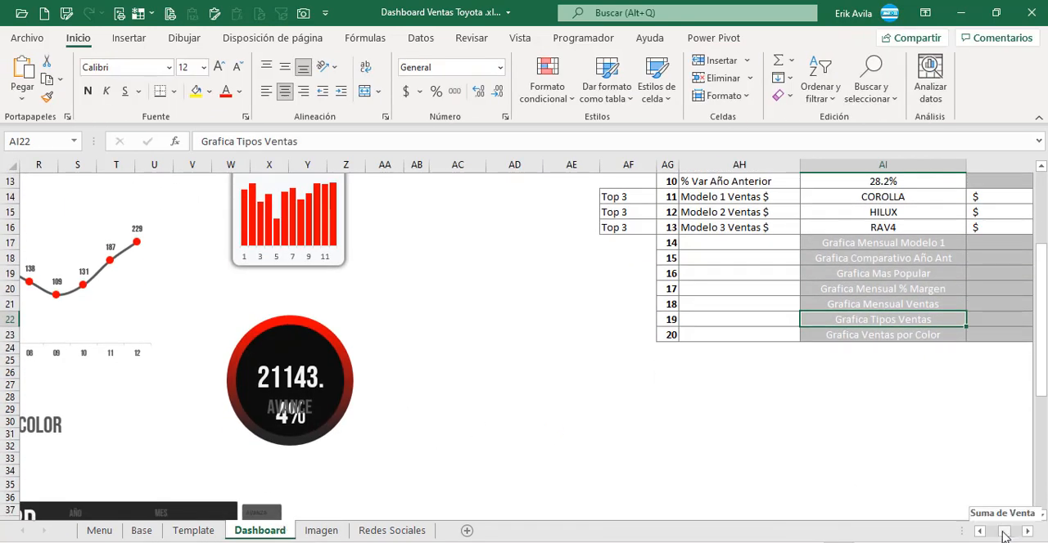
left_click_drag(1005, 533, 915, 537)
left_click(530, 416)
key("ctrl+v")
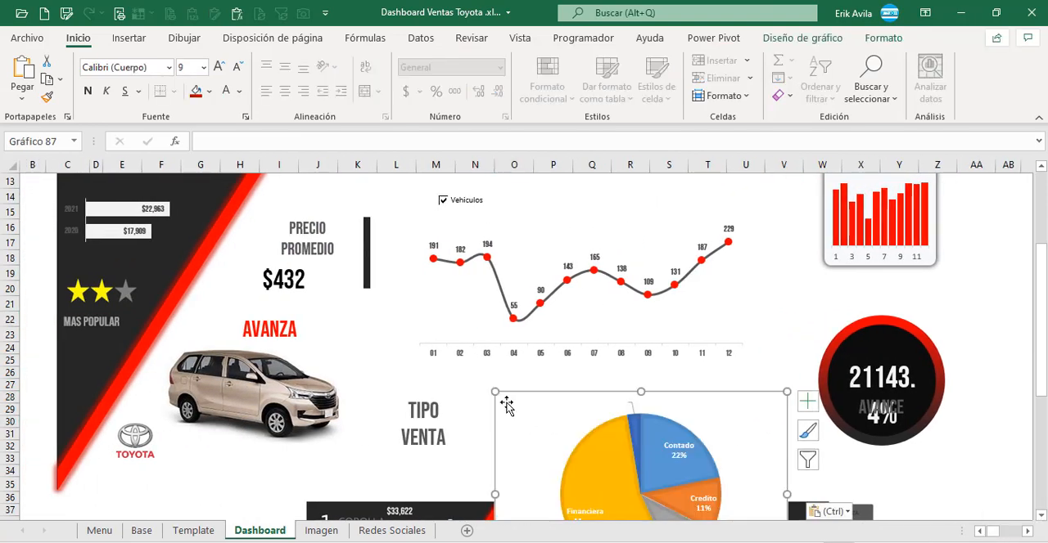
left_click_drag(527, 390, 474, 351)
Step: Remove the pie chart's fill and outline, shrink it to about 4.36 by 6.12 cm, and place it between TIPO VENTA and COLOR
left_click(884, 38)
left_click(507, 60)
left_click(502, 294)
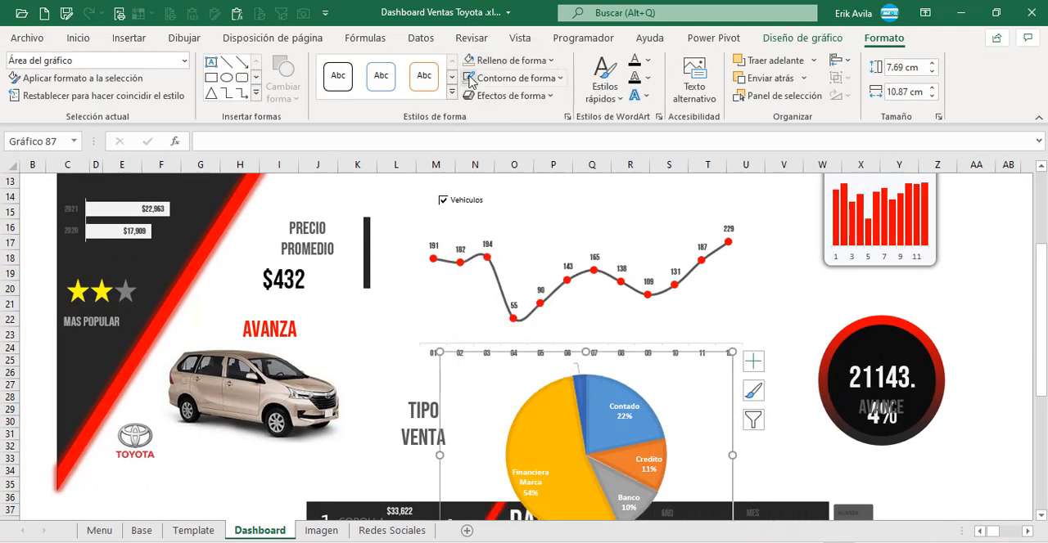
left_click_drag(455, 361, 510, 348)
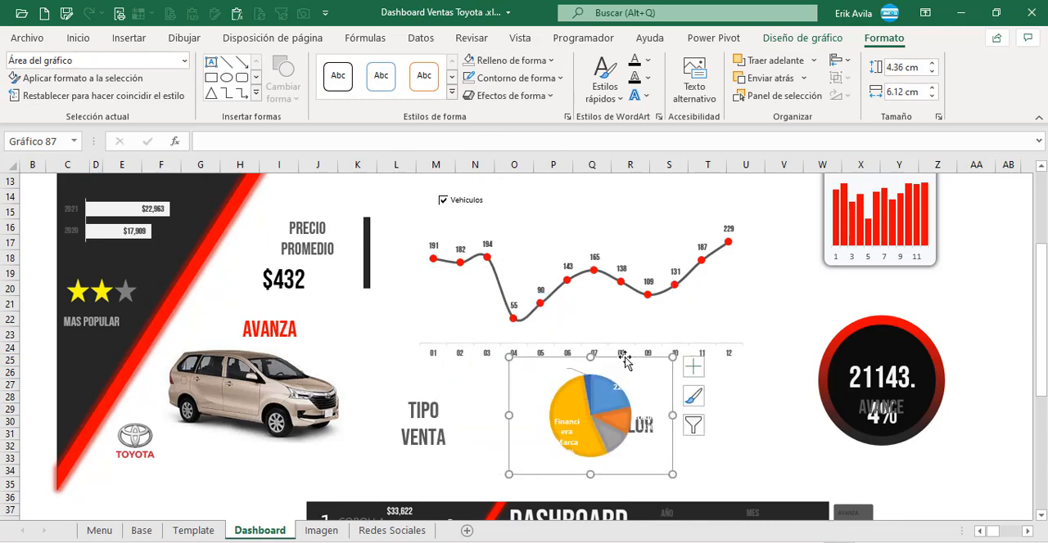
left_click_drag(606, 407, 532, 419)
Step: Colour the pie's Financiera Marca slice dark red and its Arrendimiento slice pinkish red
scroll(533, 419, "down", 9)
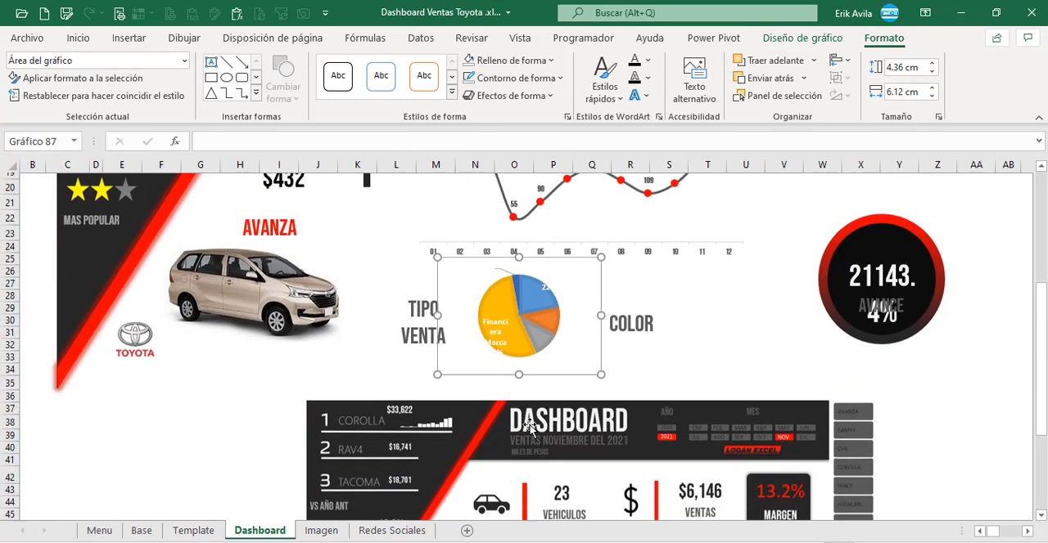
scroll(533, 418, "up", 7)
left_click(502, 316)
left_click(502, 316)
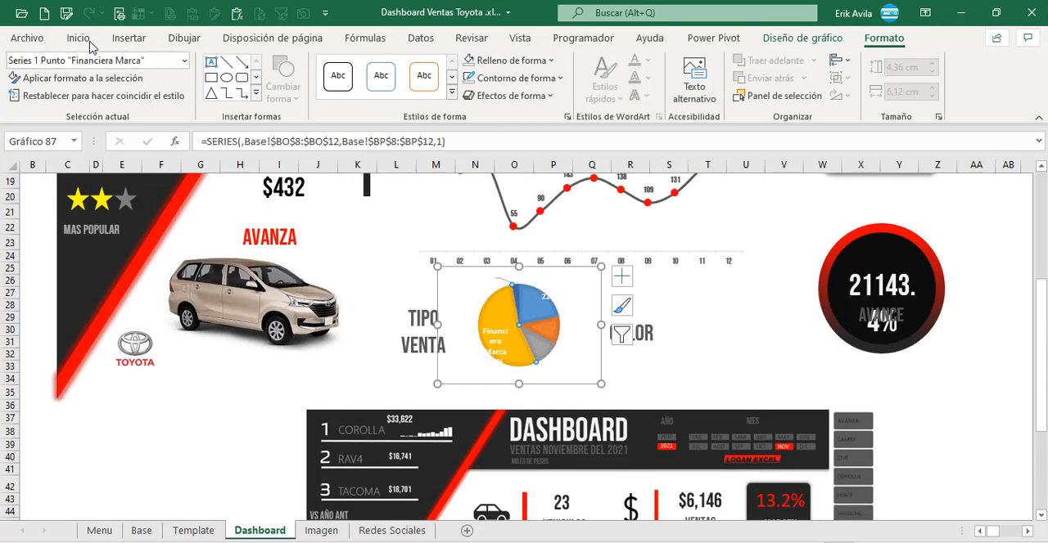
left_click(88, 41)
left_click(210, 91)
left_click(200, 260)
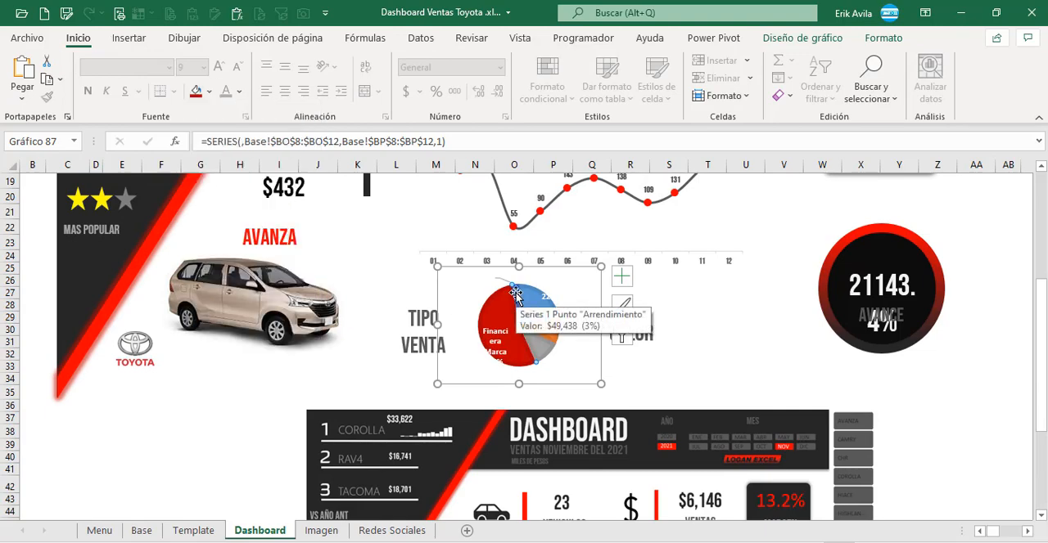
left_click(517, 304)
left_click(210, 92)
left_click(197, 304)
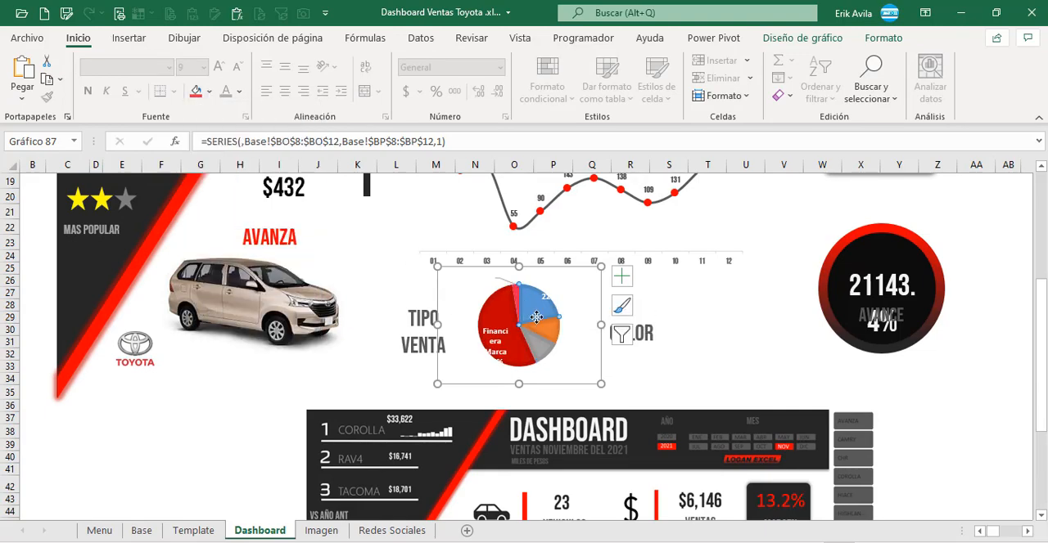
Step: Colour the pie's Contado slice bright red and its Credito slice dark grey
double_click(533, 315)
left_click(78, 38)
left_click(210, 91)
left_click(208, 260)
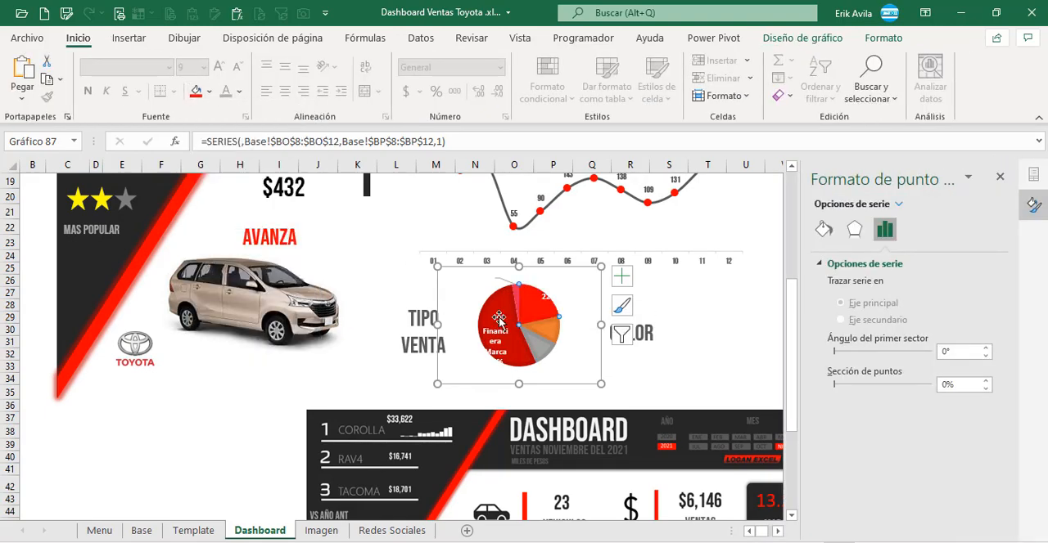
left_click(209, 92)
left_click(215, 185)
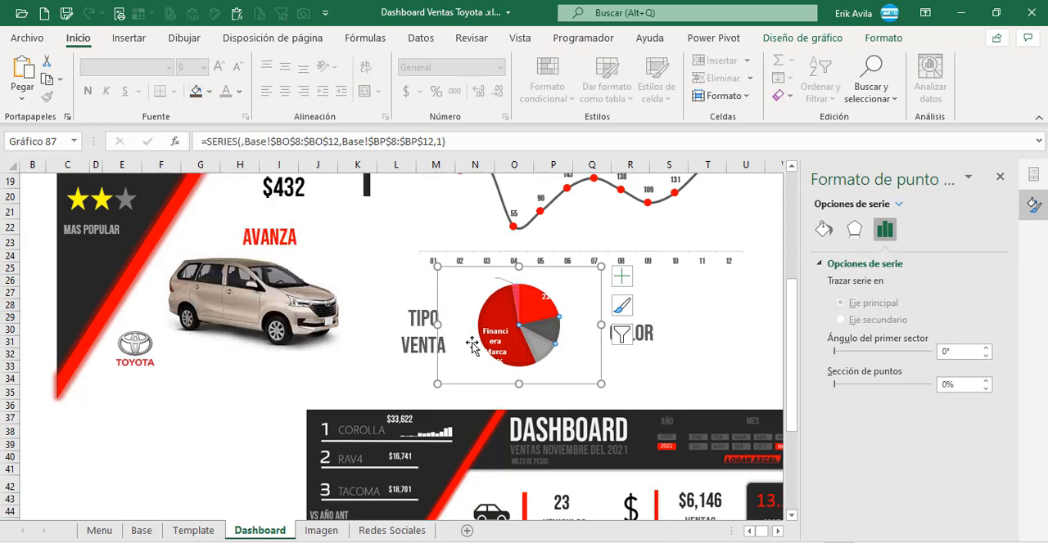
Step: Remove the category name from the pie chart's data labels, leaving only the percentages
left_click(488, 340)
scroll(488, 341, "down", 7)
scroll(491, 343, "up", 8)
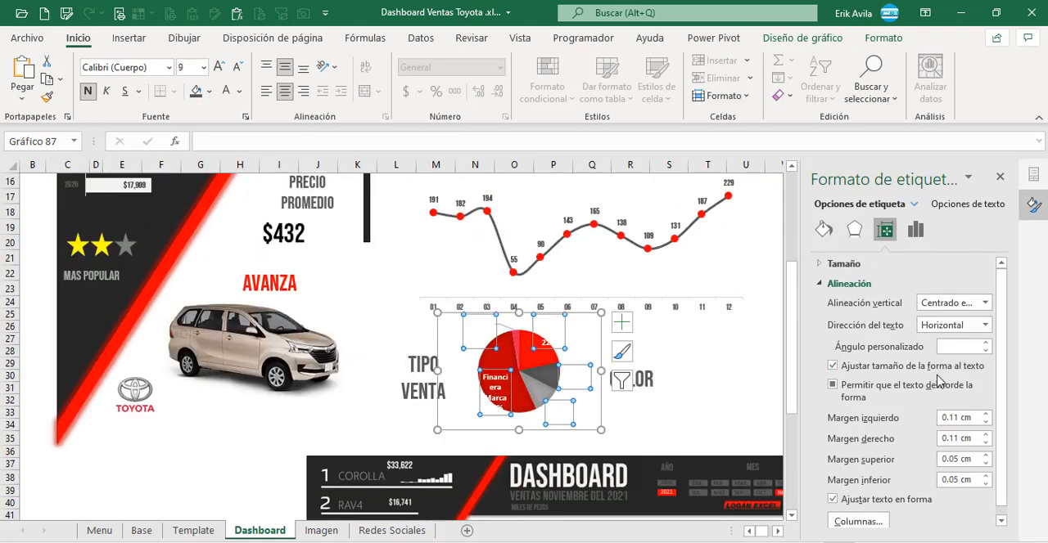
left_click(915, 230)
left_click(839, 335)
Step: Compare with the reference dashboard image below and add a legend on the left side of the pie chart
scroll(526, 421, "down", 9)
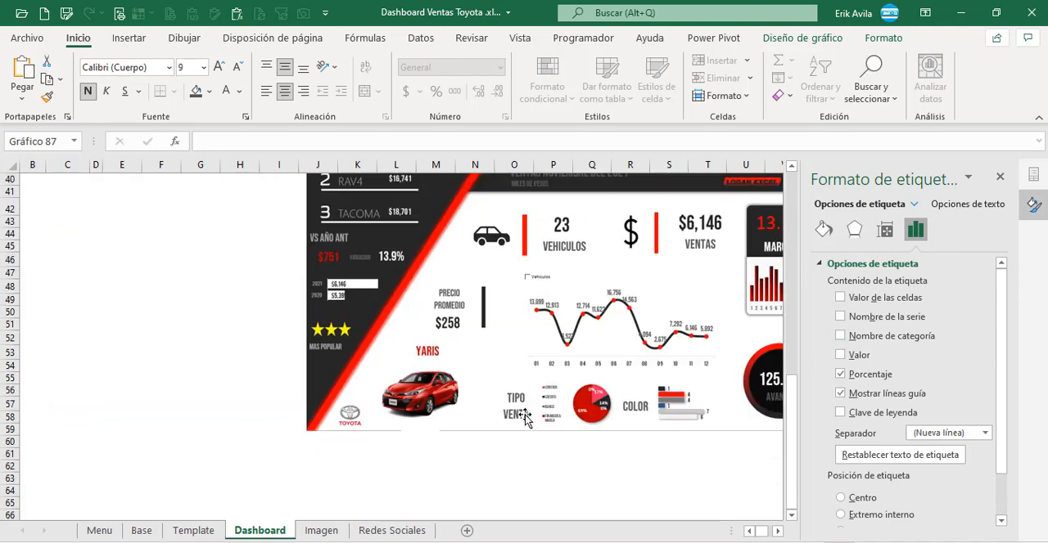
scroll(525, 418, "up", 9)
scroll(525, 418, "up", 1)
left_click(802, 37)
left_click(44, 79)
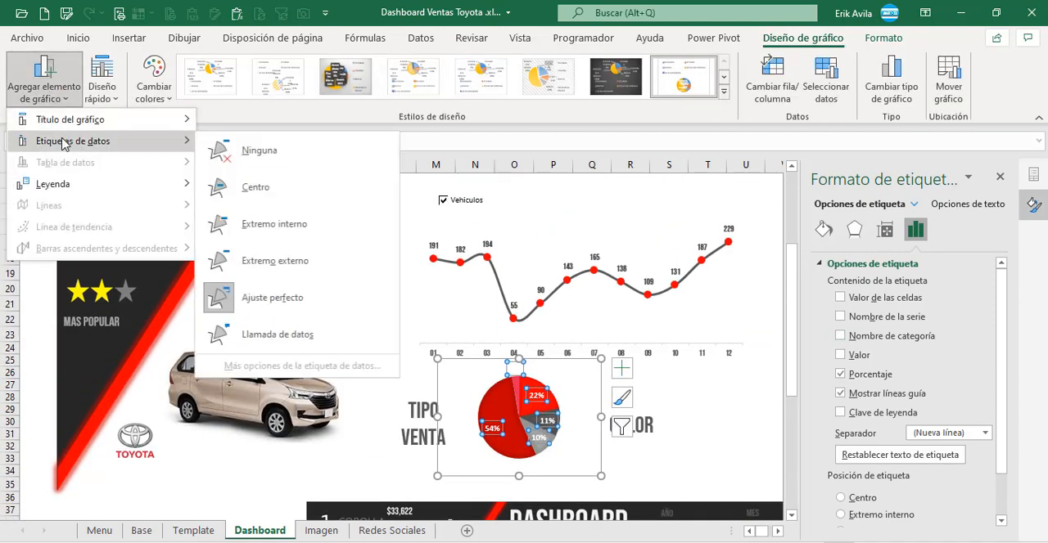
mouse_move(91, 131)
mouse_move(164, 185)
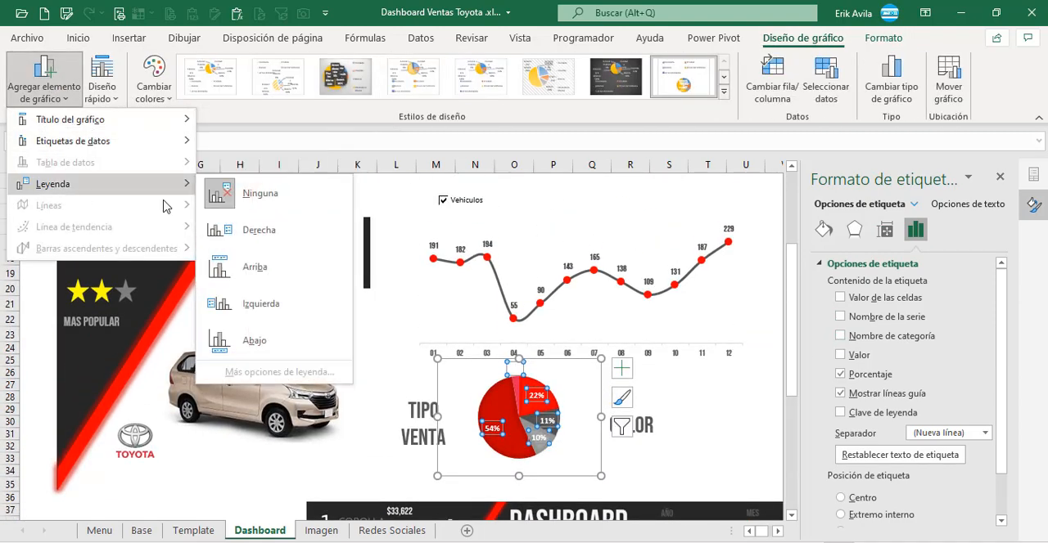
left_click(251, 305)
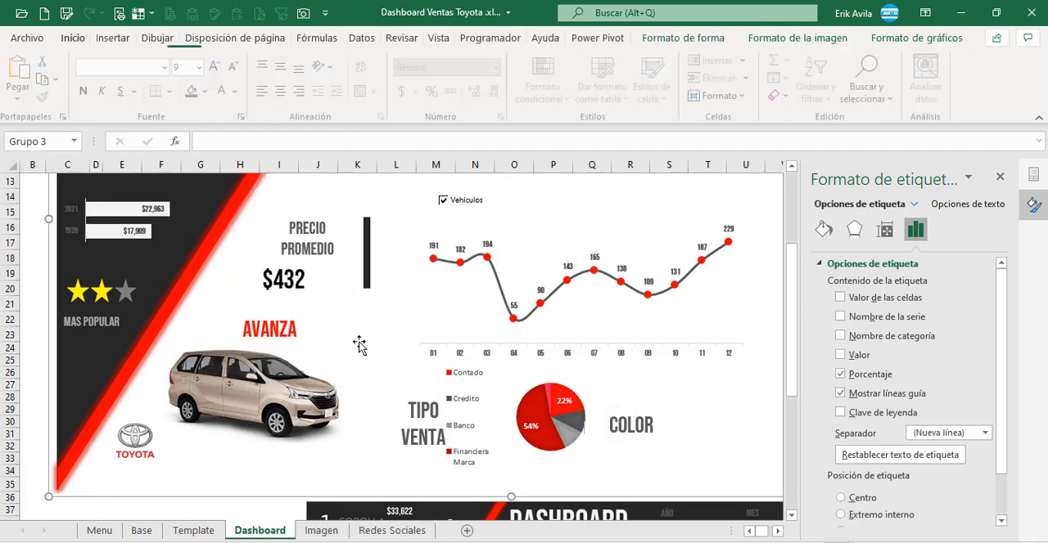
Step: Narrow the pie chart frame to clear the TIPO VENTA heading, enlarge its plot area beside the legend, and deselect the chart
left_click(537, 361)
left_click(542, 393)
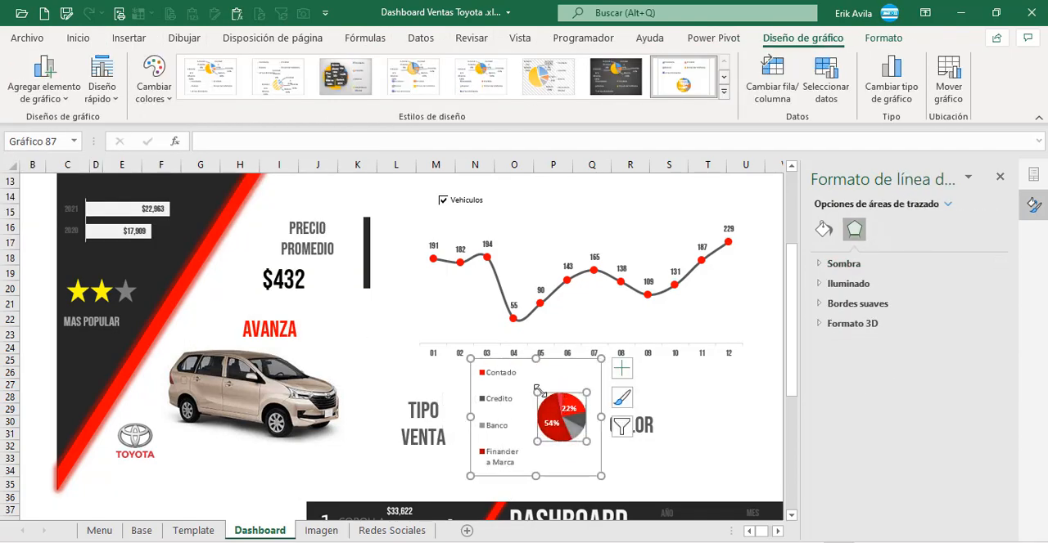
left_click_drag(533, 389, 521, 378)
left_click_drag(472, 416, 454, 416)
left_click(396, 364)
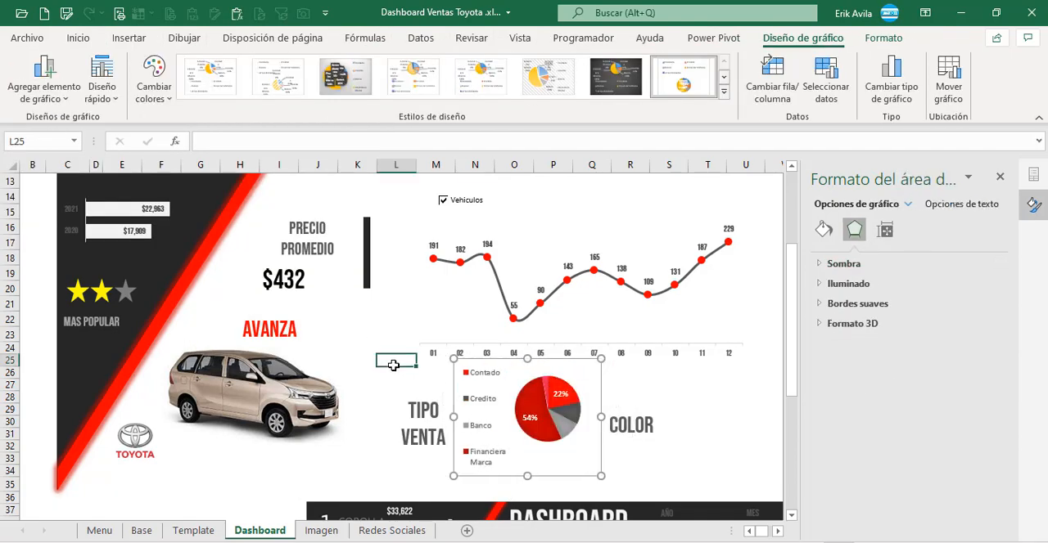
Step: Close the formatting pane and check the dashboard's item list for the next pending chart, Grafica Ventas por Color
scroll(642, 390, "down", 7)
scroll(640, 391, "up", 3)
scroll(641, 391, "up", 4)
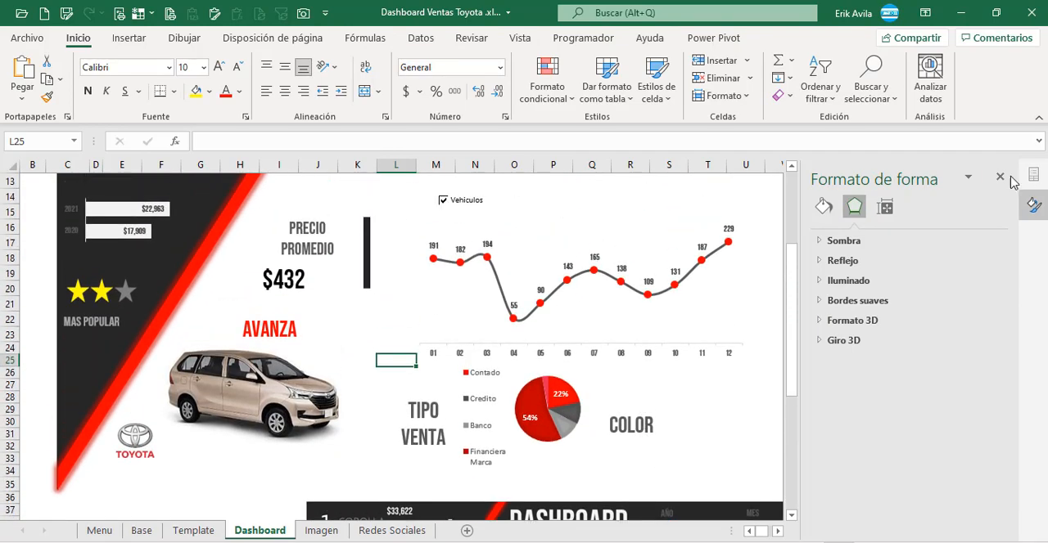
left_click(999, 180)
left_click(745, 409)
scroll(612, 401, "right", 7)
left_click(691, 335)
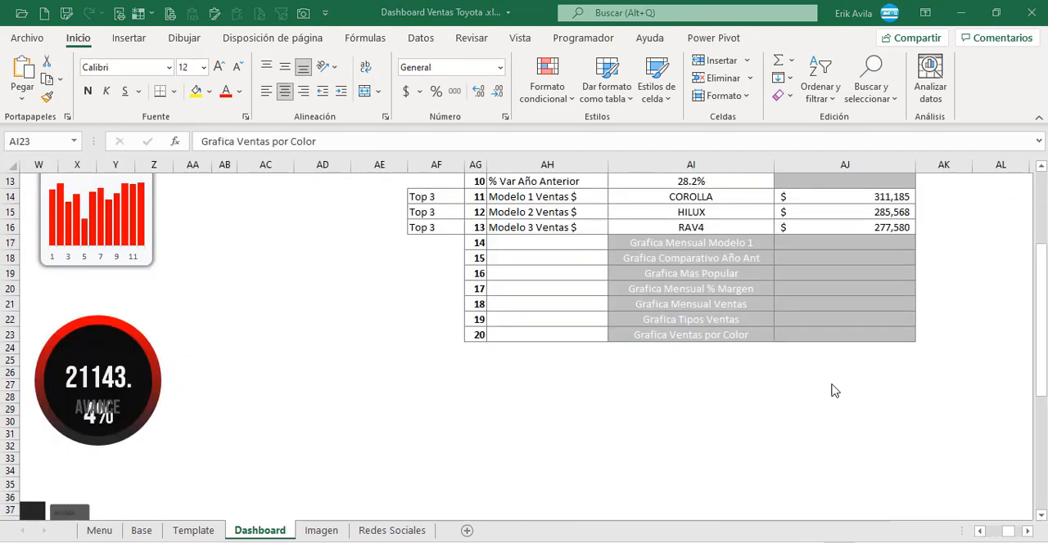
left_click(739, 393)
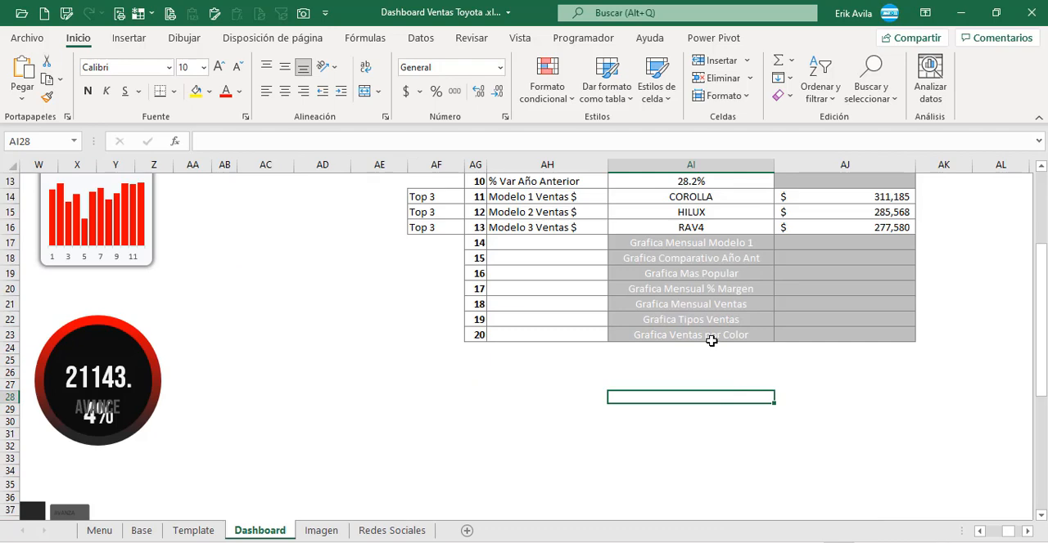
left_click(711, 341)
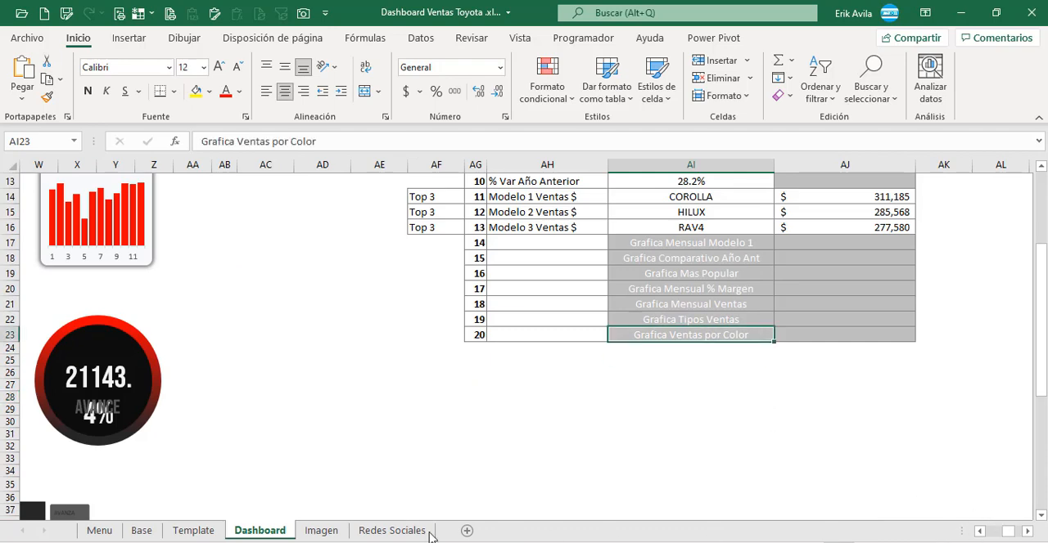
Step: On the Base sheet, examine the Venta por Color pivot table and the reordered colour table beside it
left_click(140, 532)
left_click(573, 394)
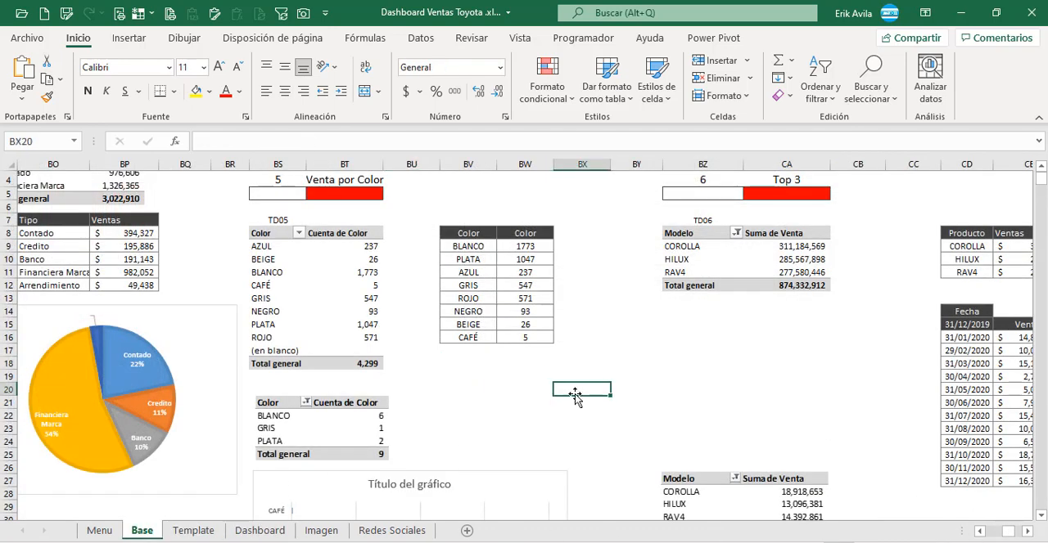
scroll(458, 384, "up", 2)
left_click(387, 365)
left_click(449, 316)
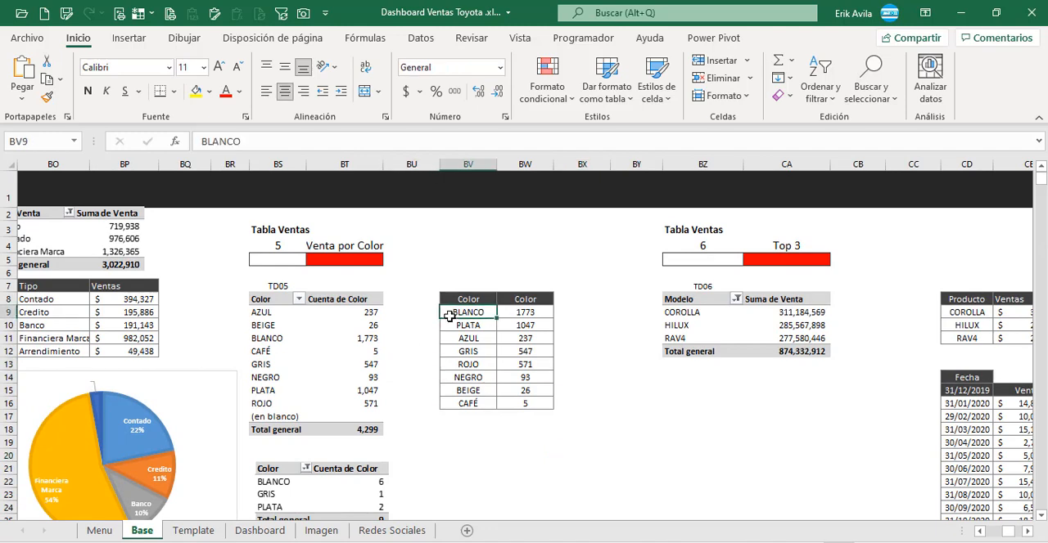
left_click(378, 343)
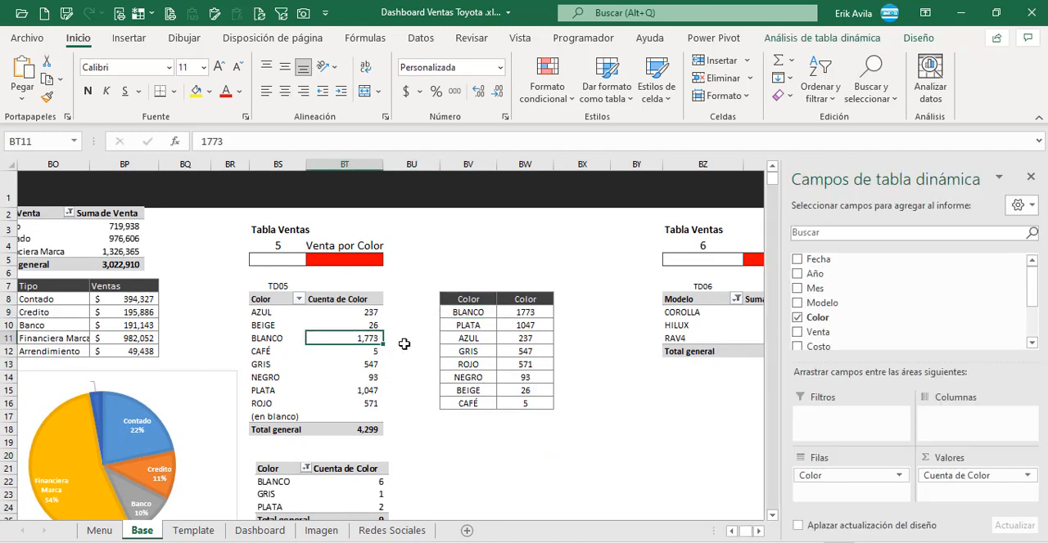
left_click(445, 326)
left_click(522, 316)
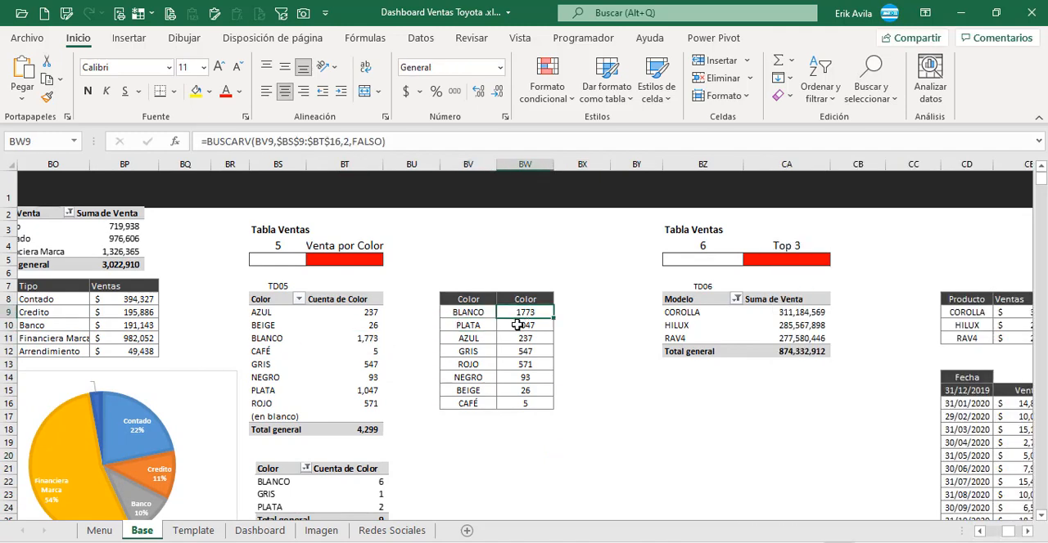
left_click(492, 351)
left_click(484, 326)
left_click_drag(483, 315, 483, 403)
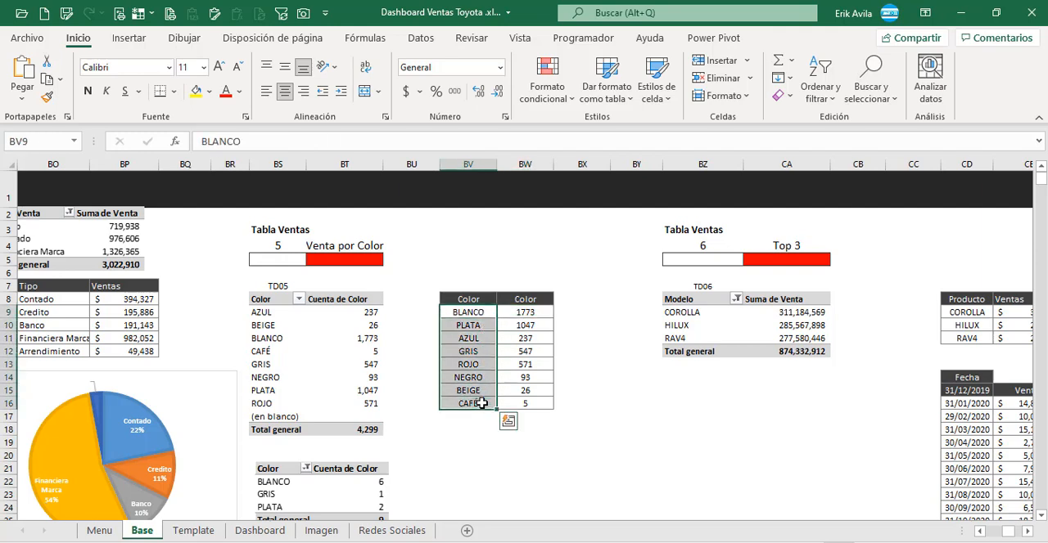
Step: Examine the BUSCARV formulas in the colour table and the bar chart plotted from its range
left_click(513, 311)
left_click(426, 144)
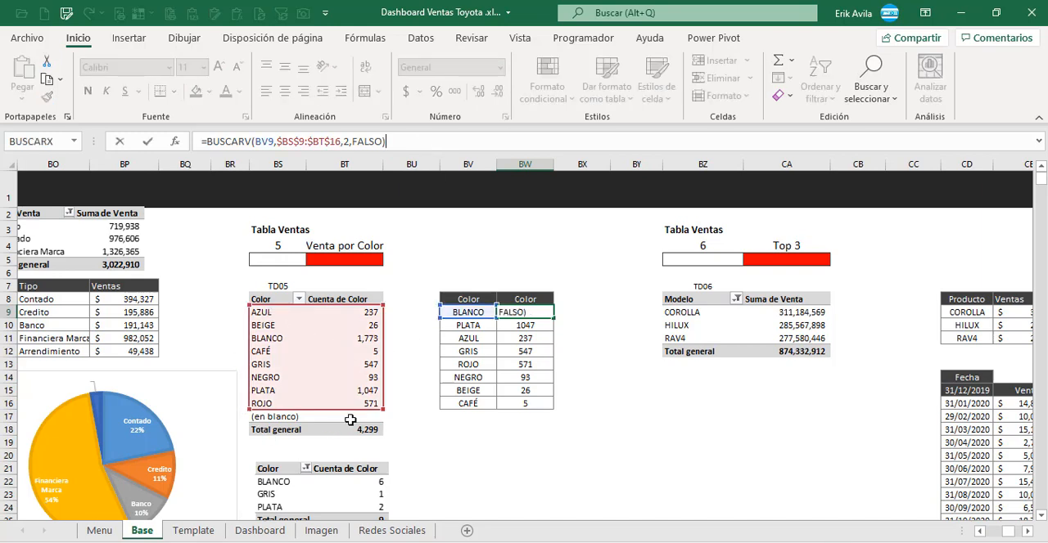
key("Return")
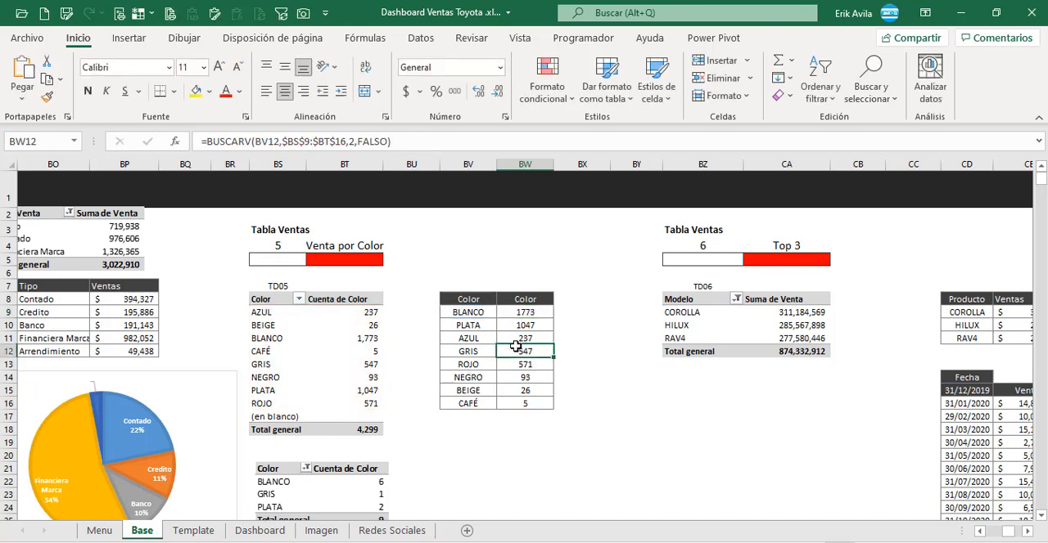
left_click(518, 357)
left_click_drag(486, 322, 486, 369)
scroll(486, 368, "down", 3)
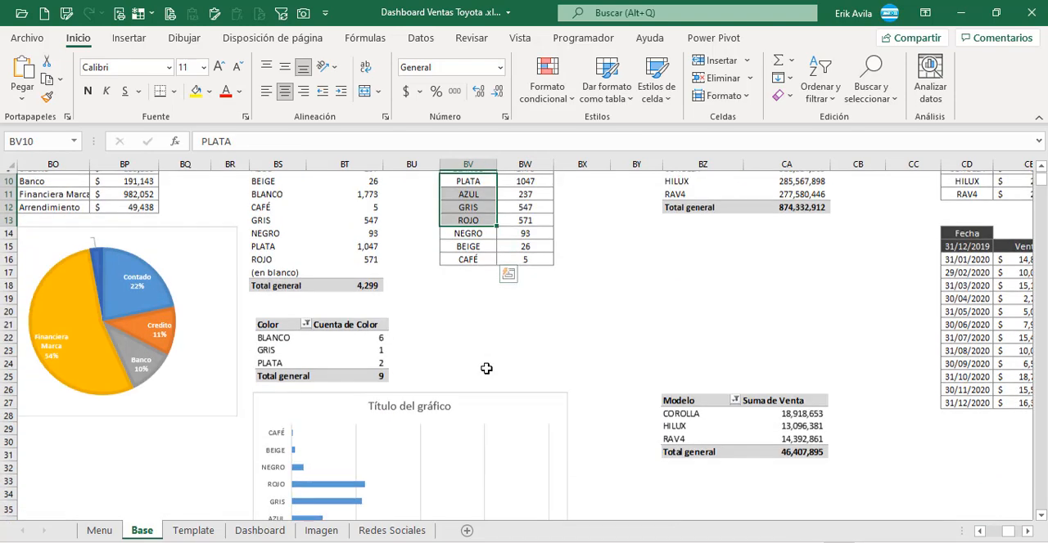
scroll(486, 369, "up", 2)
left_click_drag(483, 246, 512, 324)
scroll(513, 326, "down", 1)
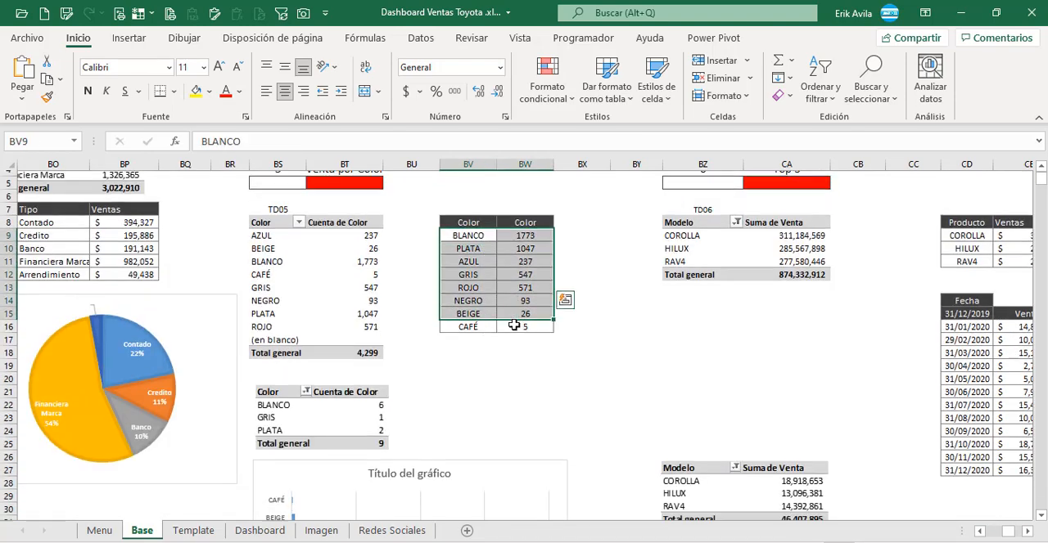
scroll(491, 344, "down", 4)
left_click(489, 315)
scroll(490, 319, "down", 2)
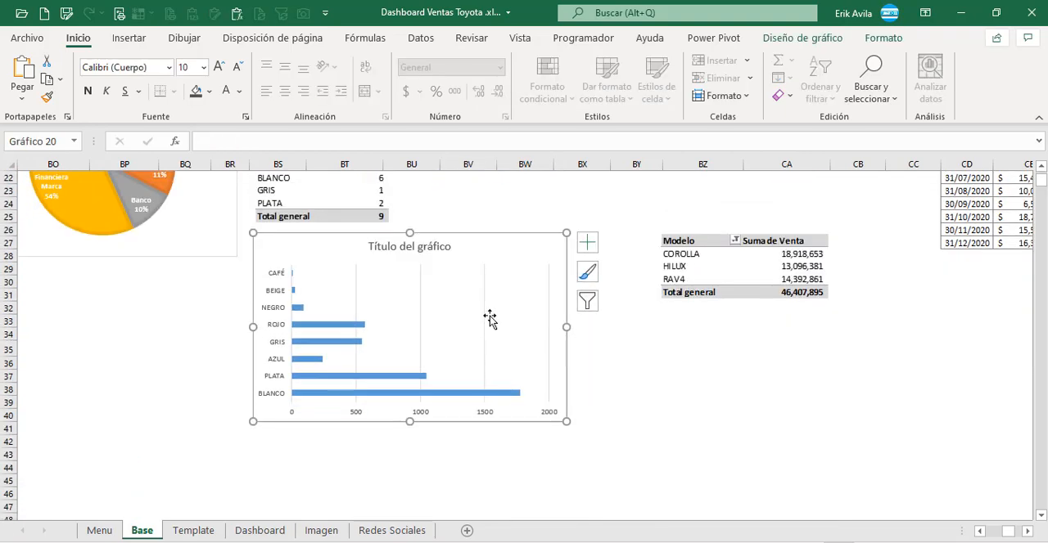
scroll(490, 319, "up", 6)
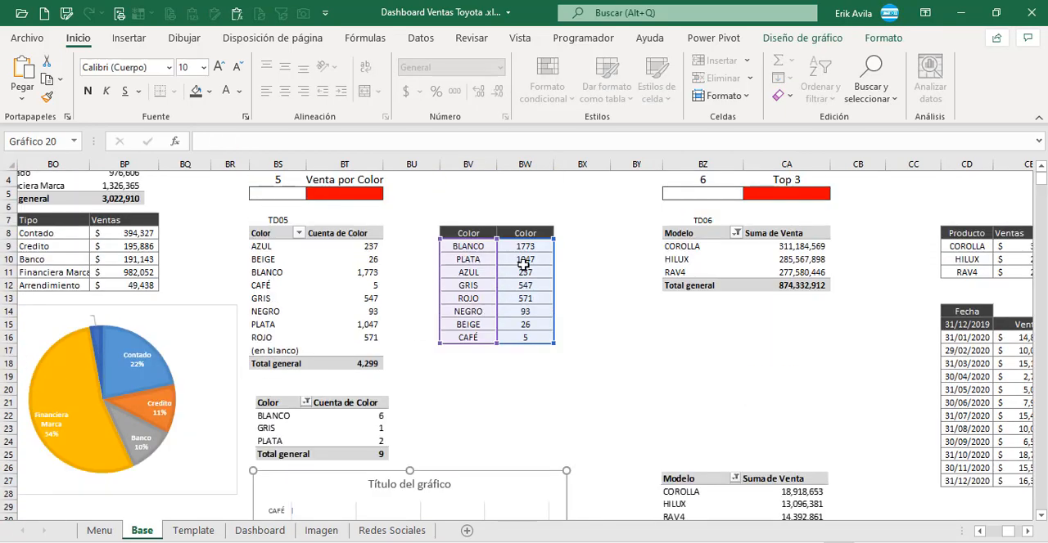
Step: Try inserting a recommended clustered bar chart from the colour table BV9:BW16, and delete that duplicate
left_click(522, 264)
left_click_drag(489, 247, 531, 341)
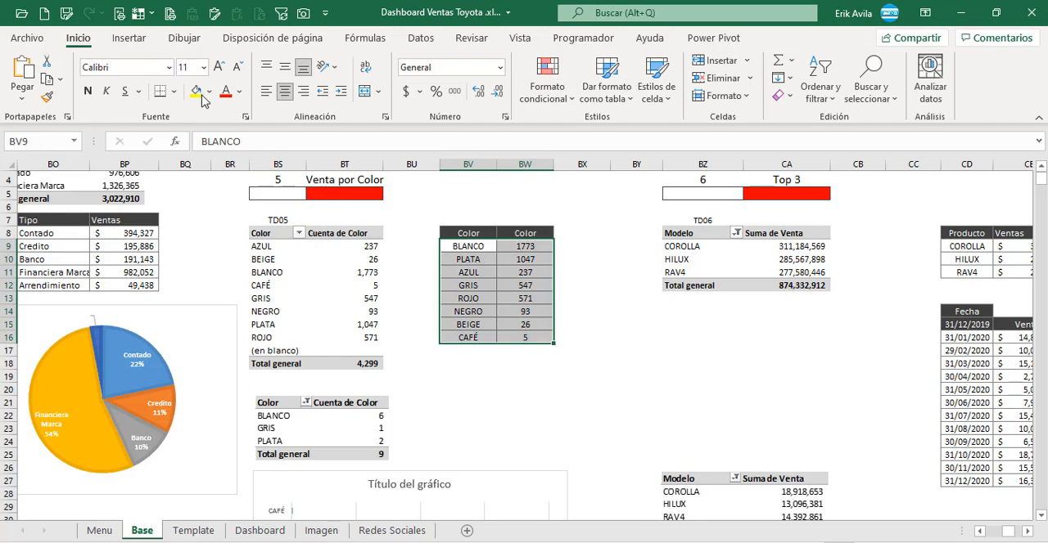
left_click(128, 39)
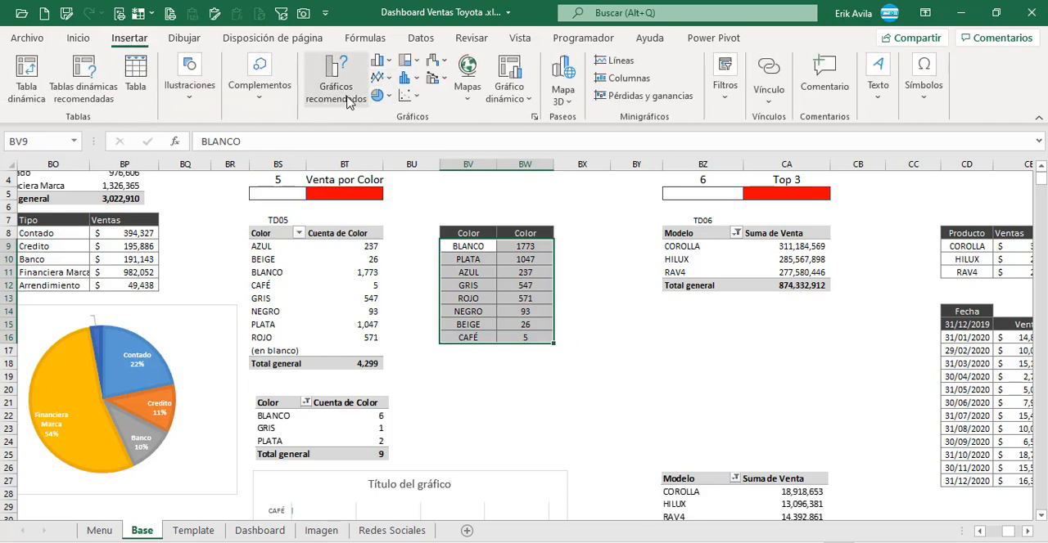
left_click(391, 217)
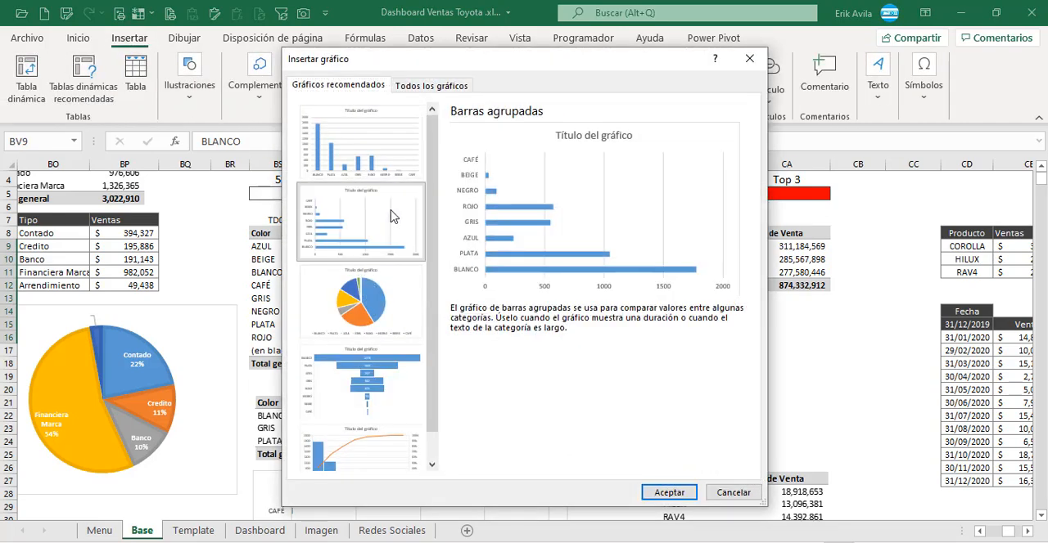
left_click(655, 489)
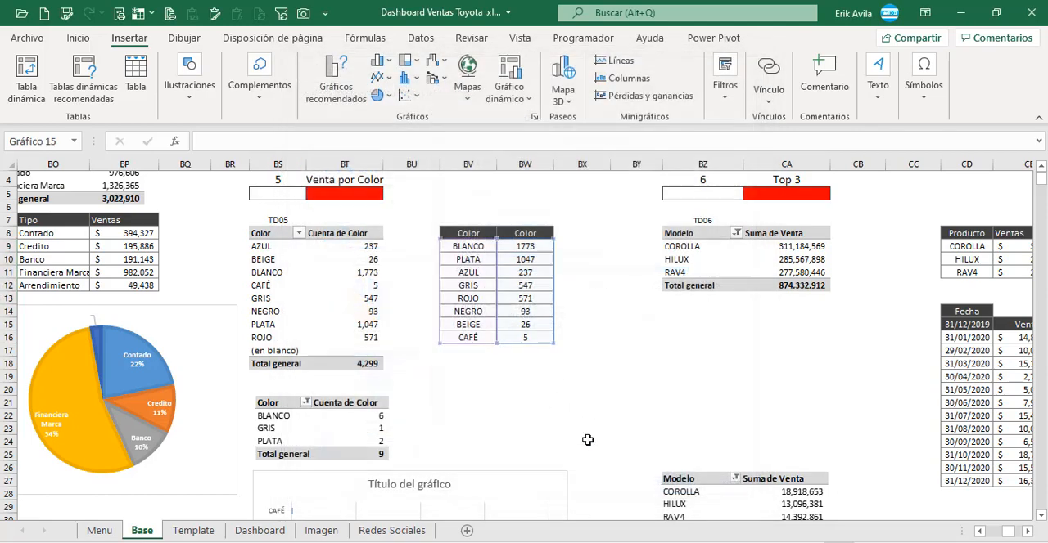
scroll(562, 429, "down", 1)
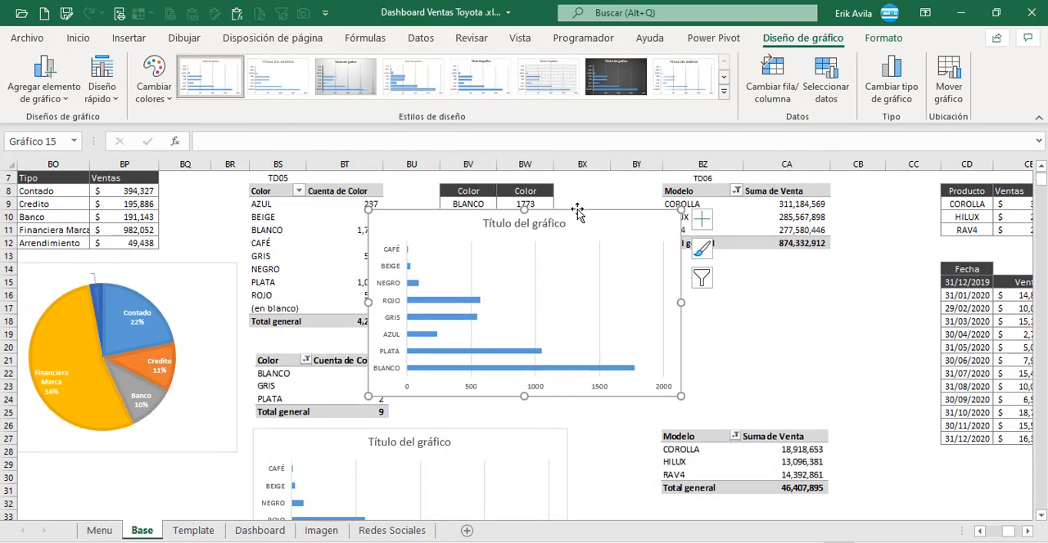
key("Delete")
Step: Copy the existing colour bar chart from the Base sheet into the Dashboard sheet, near the COLOR heading
scroll(444, 332, "down", 3)
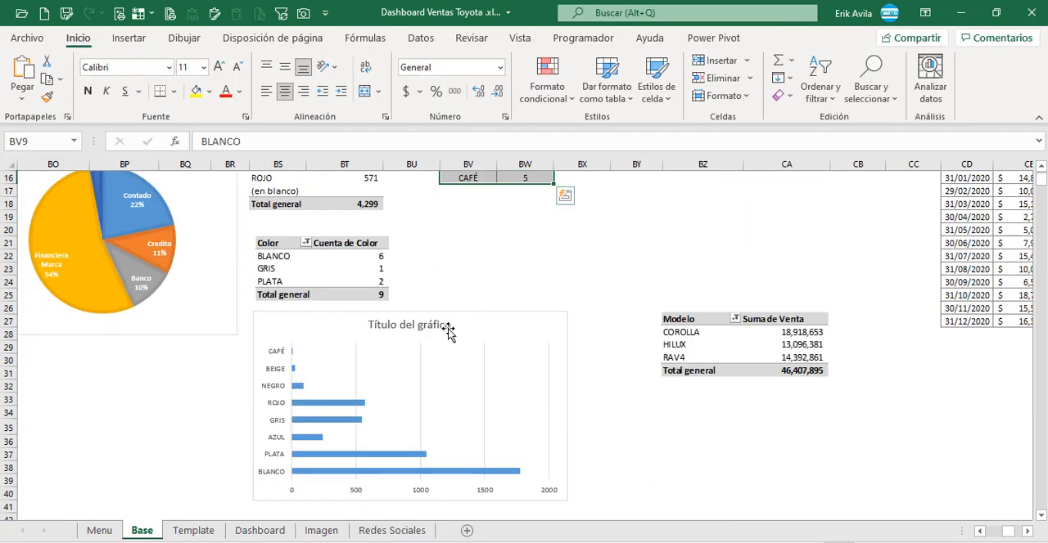
left_click(461, 314)
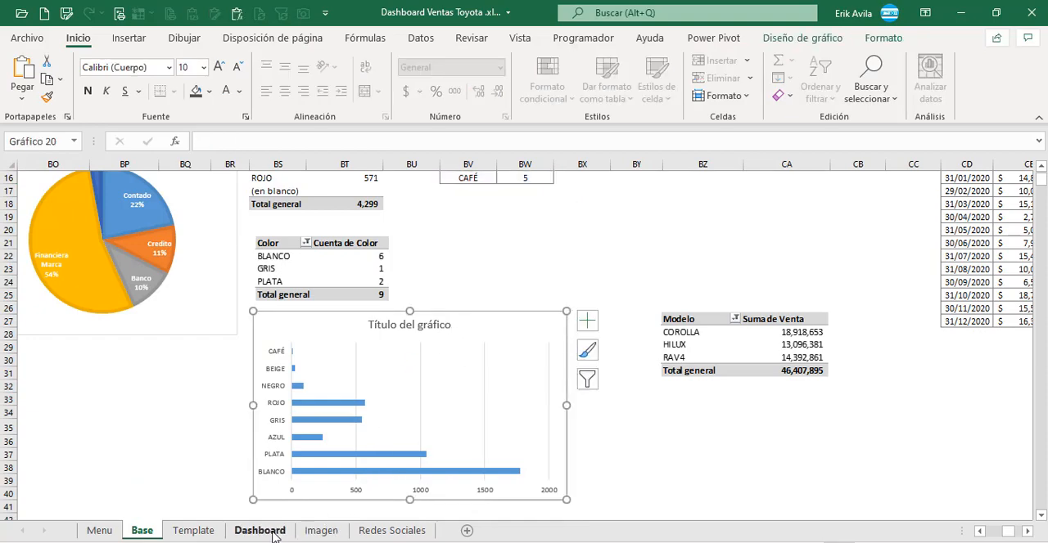
left_click(260, 531)
scroll(460, 444, "up", 2)
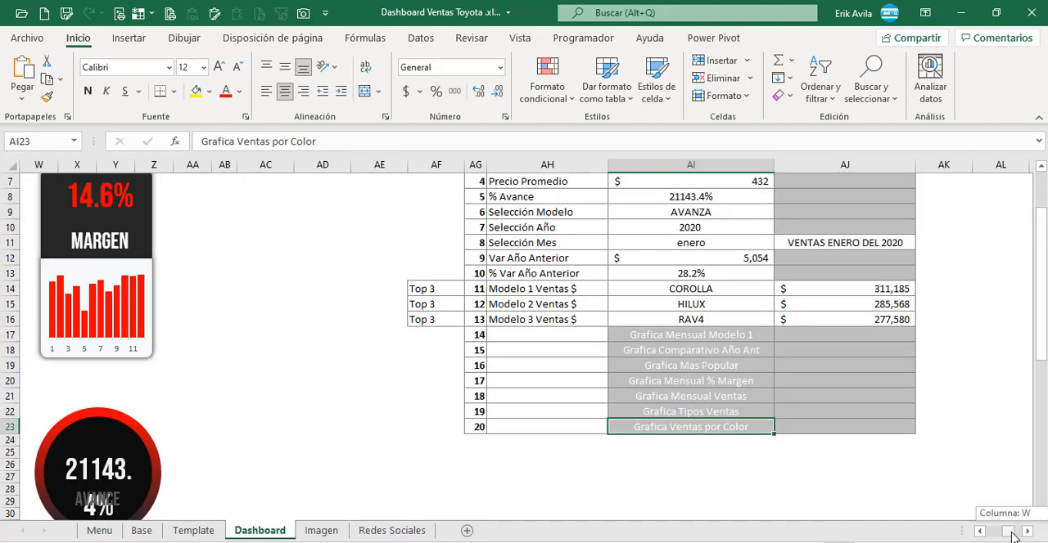
left_click_drag(1013, 538, 993, 534)
scroll(727, 404, "down", 3)
left_click(727, 406)
key("ctrl+v")
left_click_drag(752, 408, 602, 296)
Step: Remove the fill and outline from the pasted colour chart's area
left_click(884, 38)
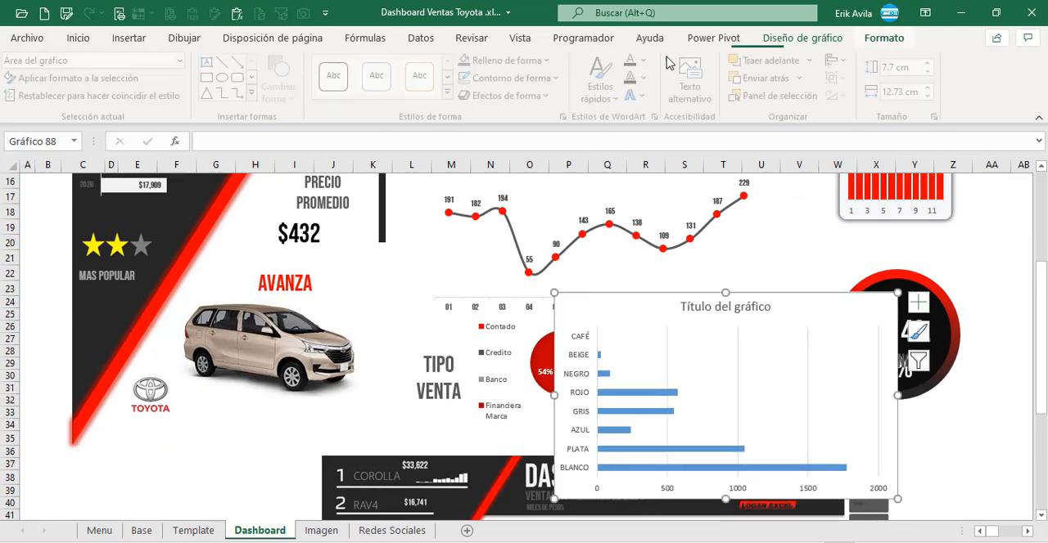
left_click(515, 61)
left_click(485, 298)
left_click(484, 96)
left_click(483, 79)
left_click(504, 317)
Step: Move the colour chart to the right of the COLOR heading and delete its gridlines and value axis
left_click_drag(712, 293, 858, 238)
left_click(687, 275)
key("Delete")
left_click(828, 416)
left_click(848, 436)
key("Delete")
Step: Fill the chart's BLANCO bar white and its PLATA bar light grey
left_click(843, 426)
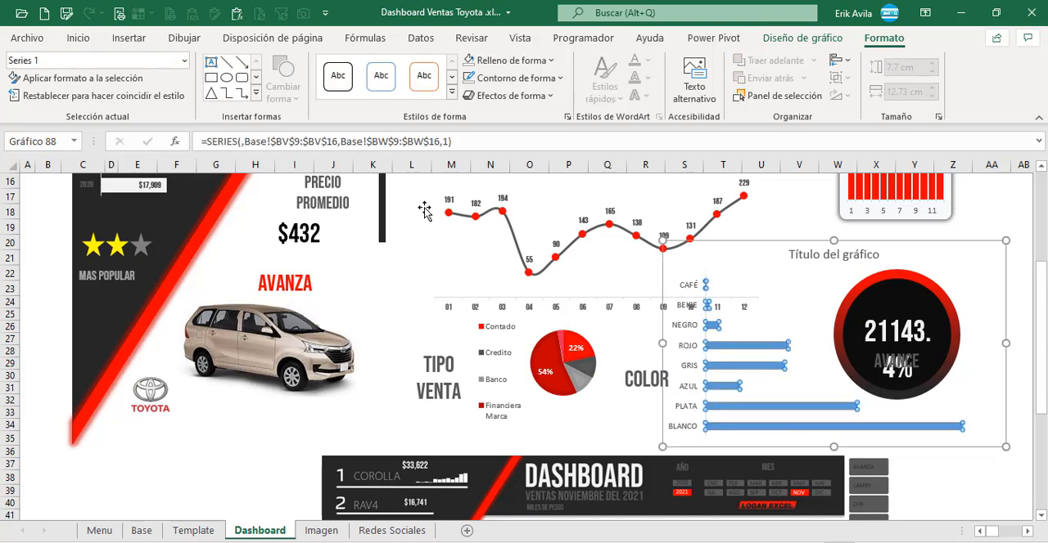
left_click(738, 425)
left_click(77, 38)
left_click(210, 91)
left_click(197, 158)
left_click(733, 404)
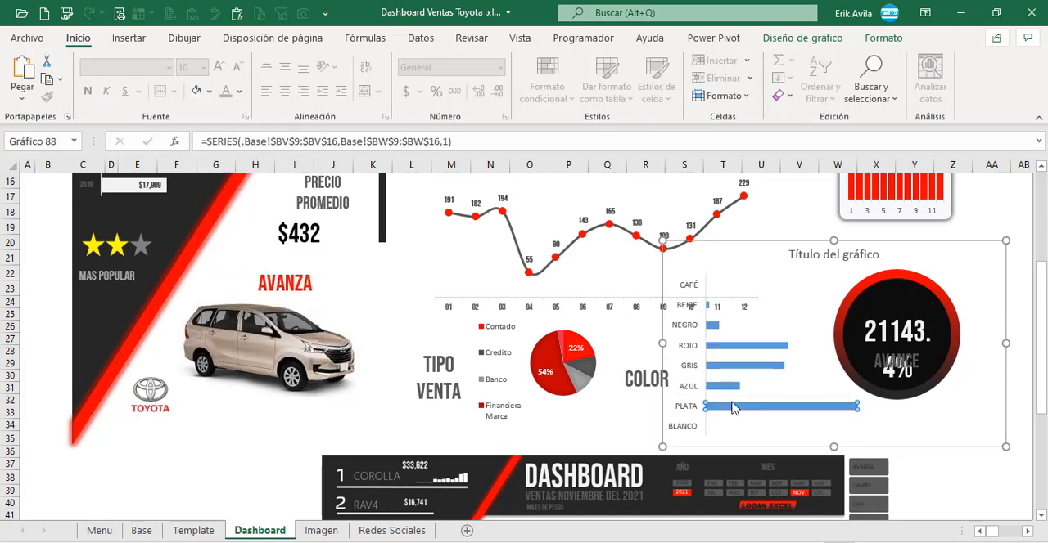
left_click(212, 90)
left_click(221, 178)
Step: Fill the AZUL bar blue and the GRIS bar medium grey
left_click(725, 387)
left_click(210, 92)
left_click(288, 262)
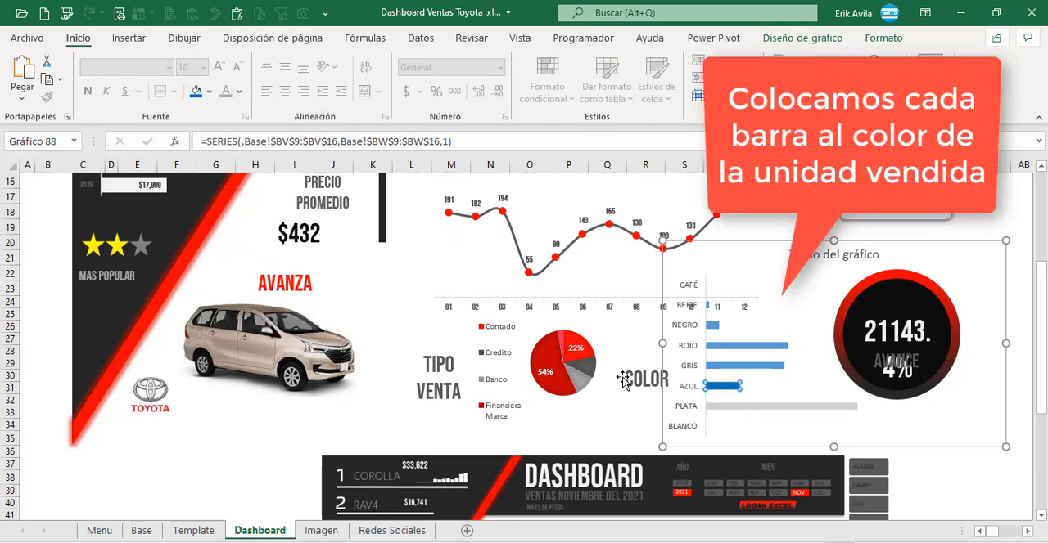
left_click(209, 91)
left_click(197, 205)
Step: Fill the ROJO bar standard red and the NEGRO bar black
left_click(210, 92)
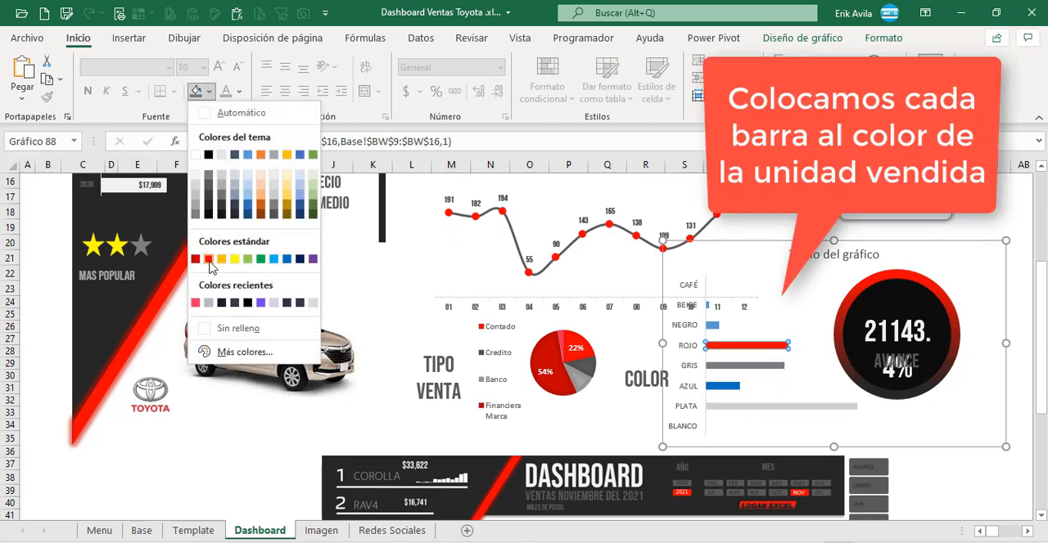
left_click(208, 259)
left_click(710, 325)
left_click(209, 92)
left_click(209, 217)
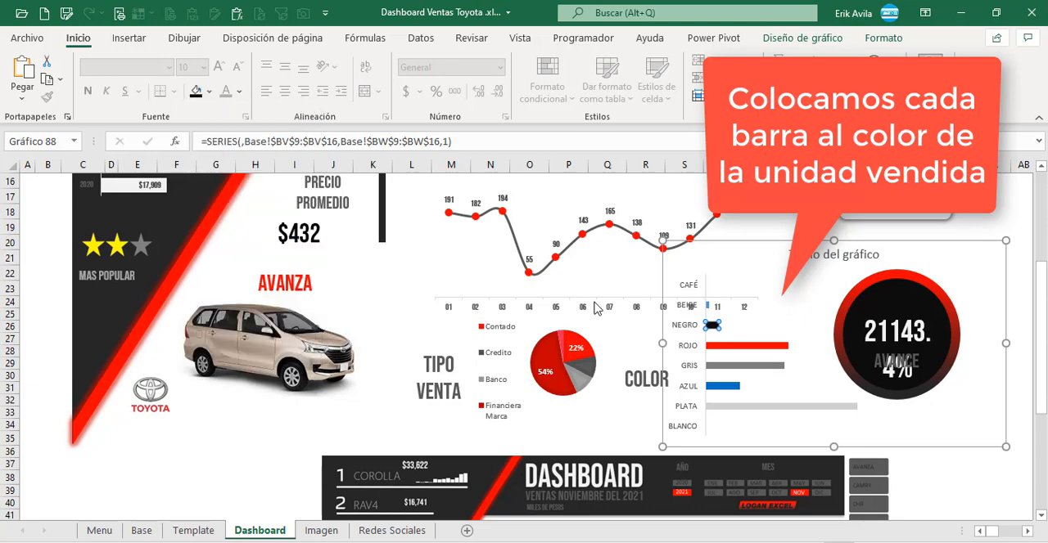
Step: Shift the colour chart down clear of the line chart and fill its BEIGE bar light orange
left_click_drag(708, 244, 712, 293)
left_click(711, 355)
left_click(712, 355)
left_click(713, 355)
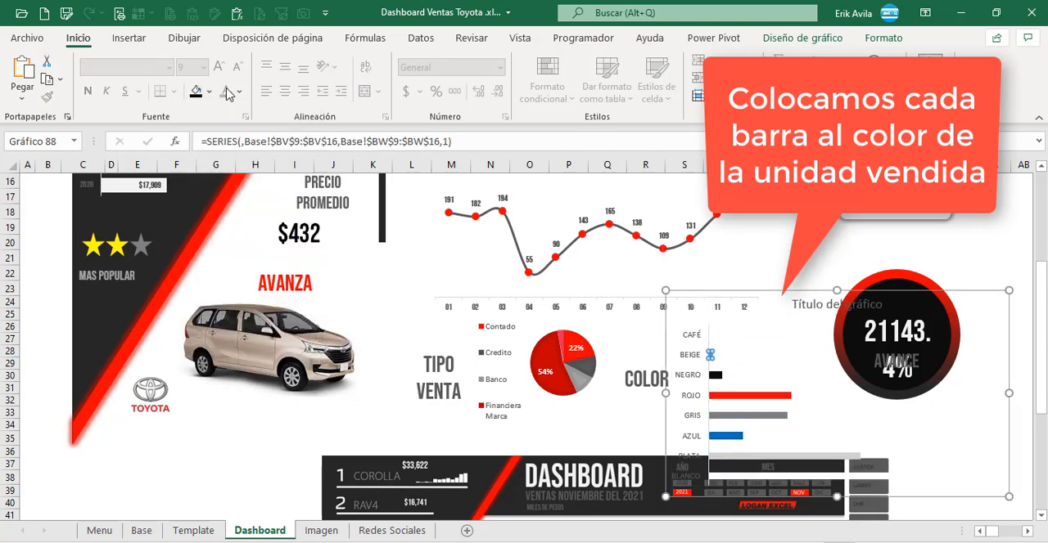
left_click(209, 91)
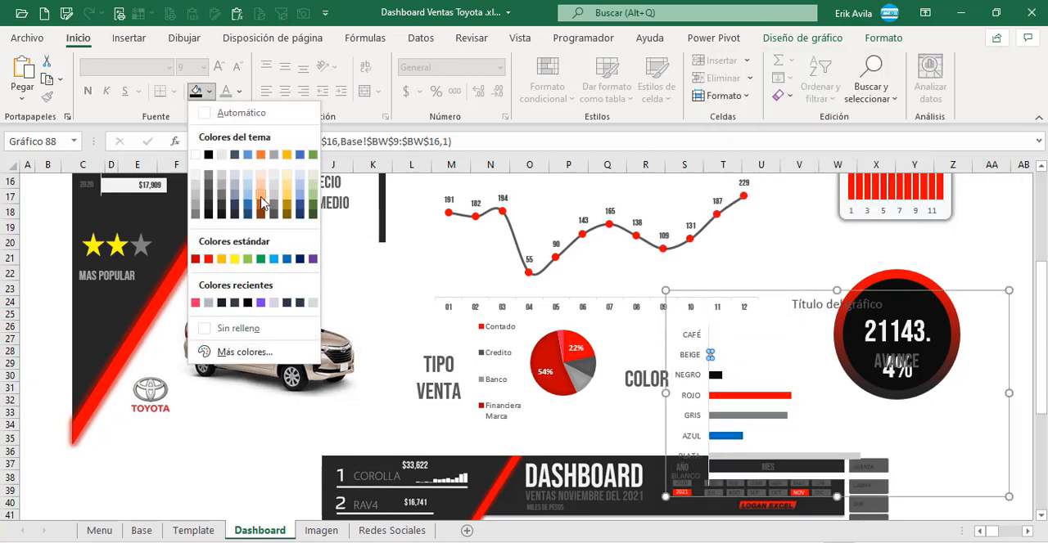
left_click(261, 195)
Step: Remove the colour chart's title and set its category axis labels to the Bebas Neue font
left_click(744, 257)
left_click(784, 337)
left_click_drag(791, 293, 662, 223)
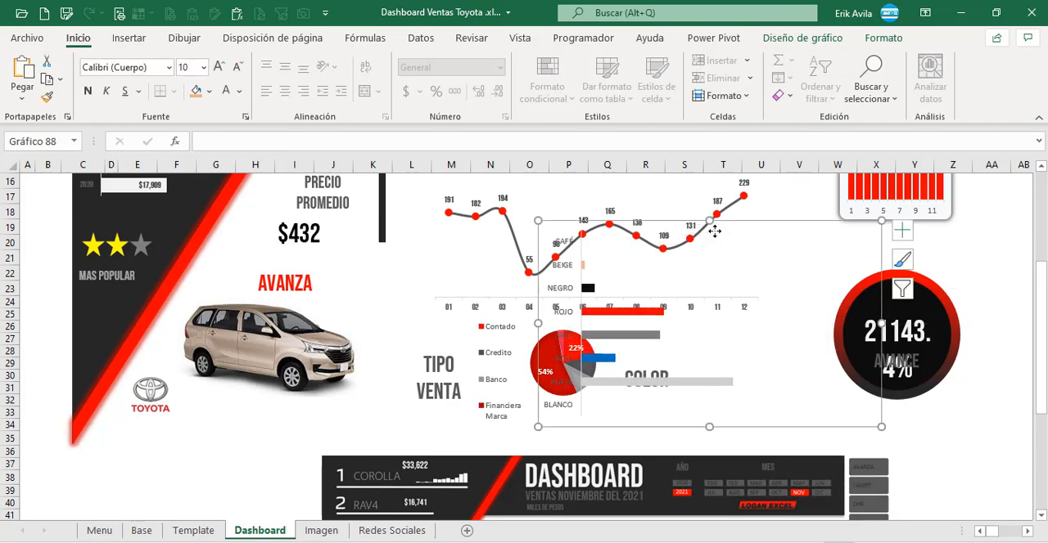
left_click(168, 67)
left_click(122, 176)
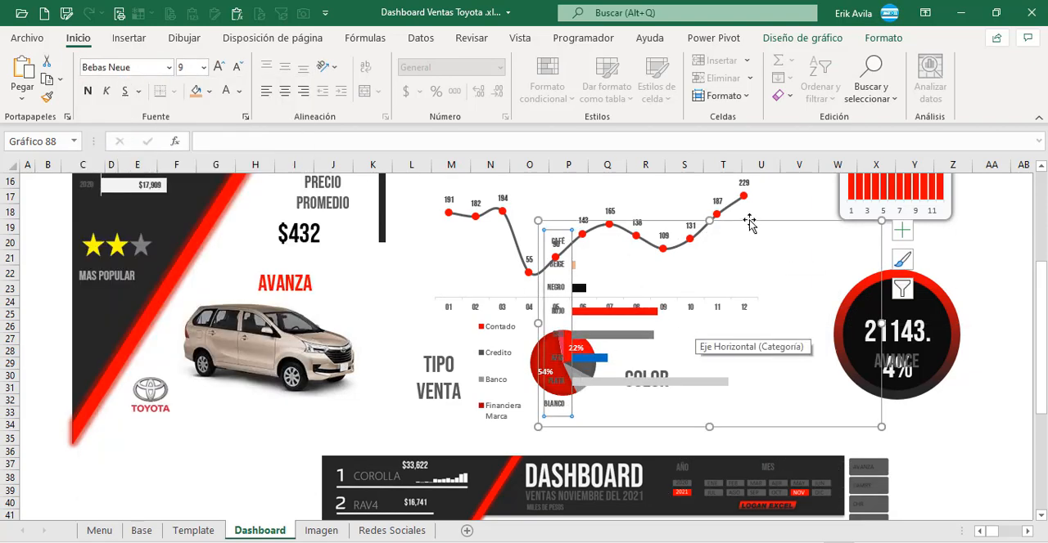
Step: Position the colour chart beside the COLOR heading and reduce its height and width to fit there
left_click_drag(710, 222, 818, 306)
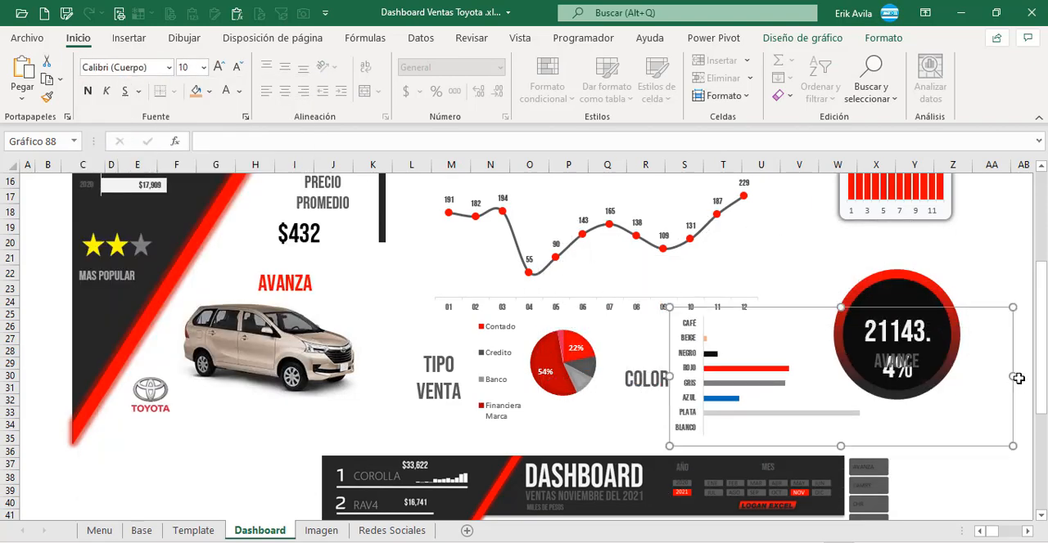
left_click_drag(1016, 377, 818, 365)
scroll(723, 316, "down", 7)
scroll(724, 316, "up", 7)
Step: Set the gap width of the colour chart's bars to 20%
double_click(710, 360)
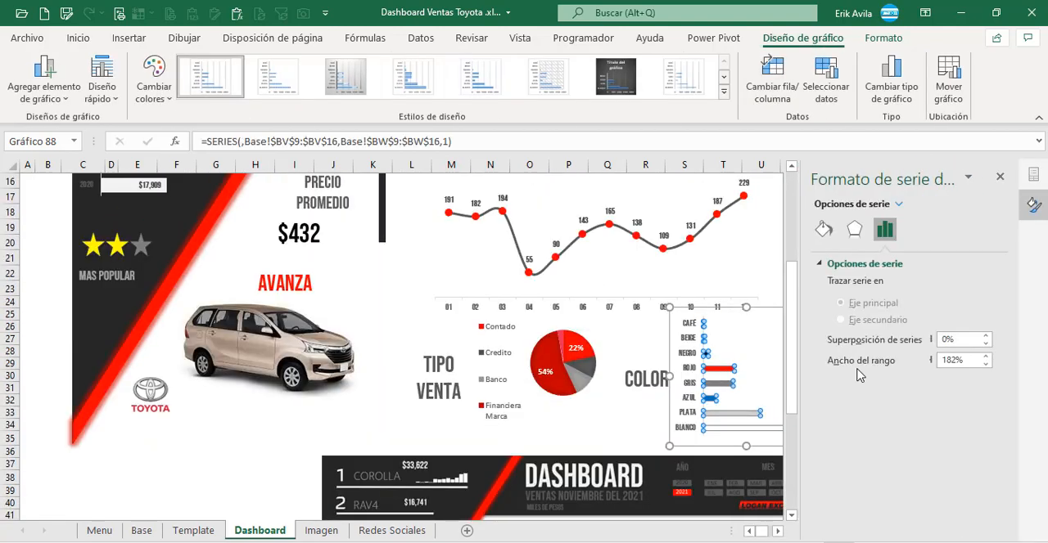
left_click(961, 364)
type("20")
key("Return")
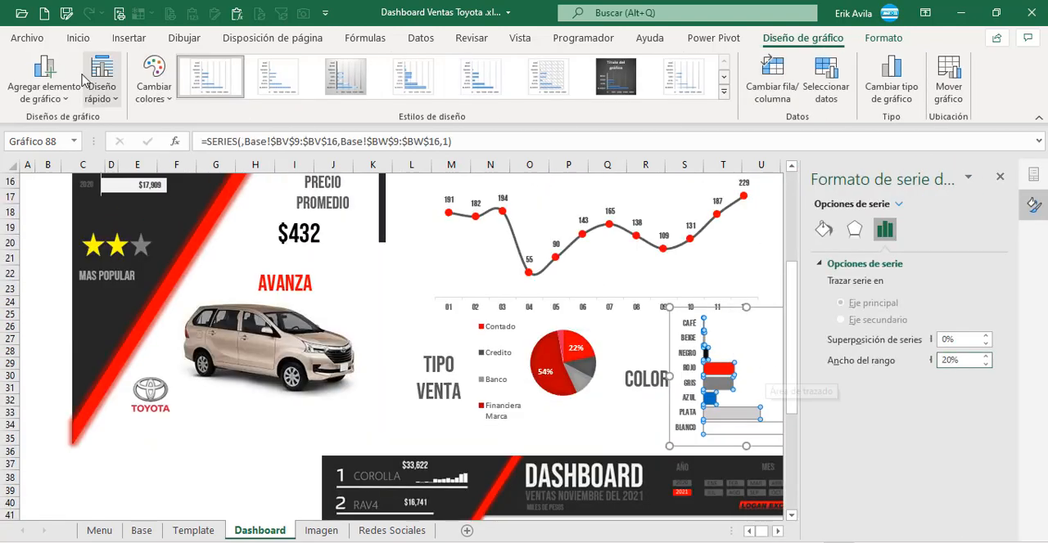
left_click(45, 82)
mouse_move(146, 195)
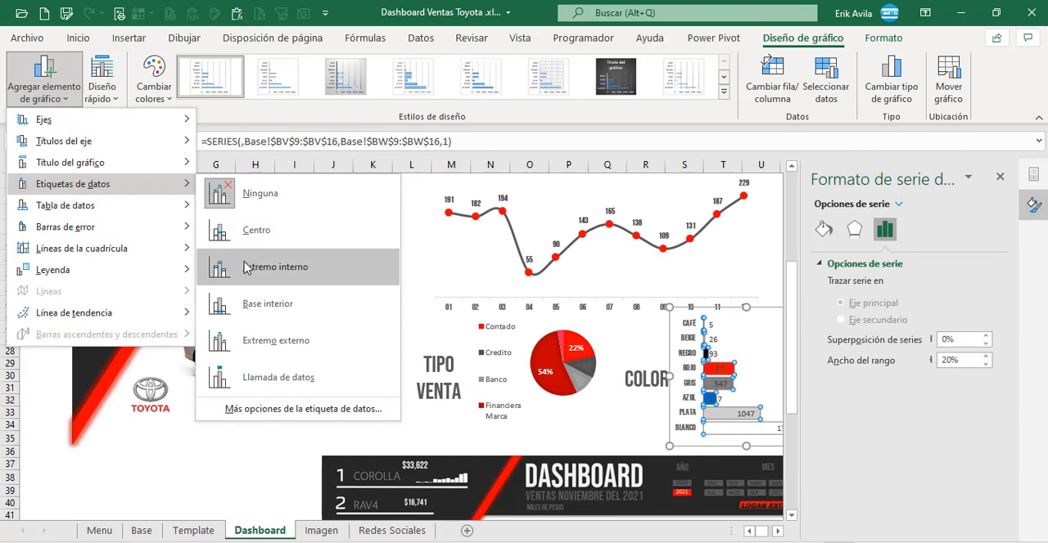
left_click(694, 336)
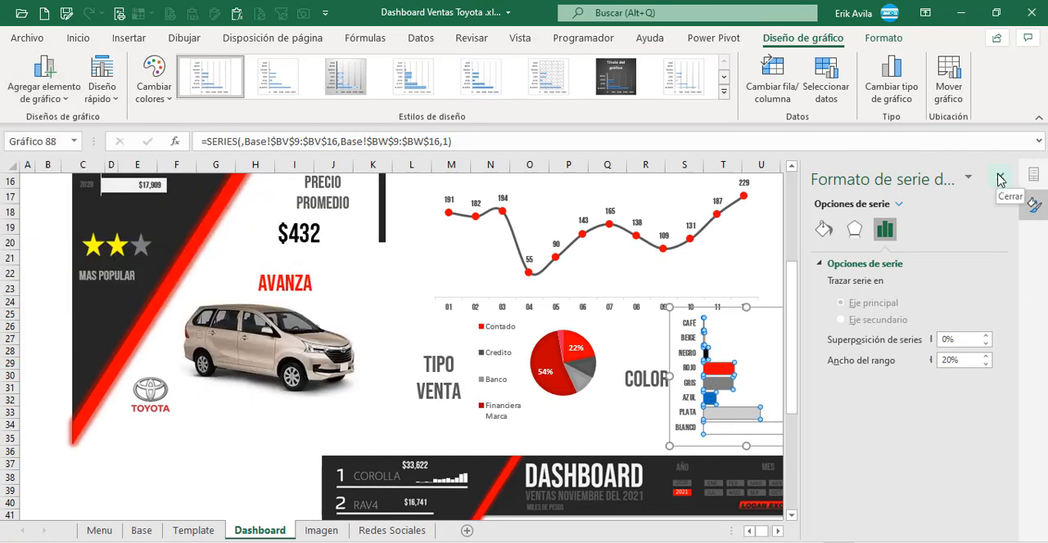
Step: Close the series formatting pane and shrink the colour chart so it clears the line chart and the AVANCE circle
left_click(999, 176)
left_click(739, 294)
left_click(722, 385)
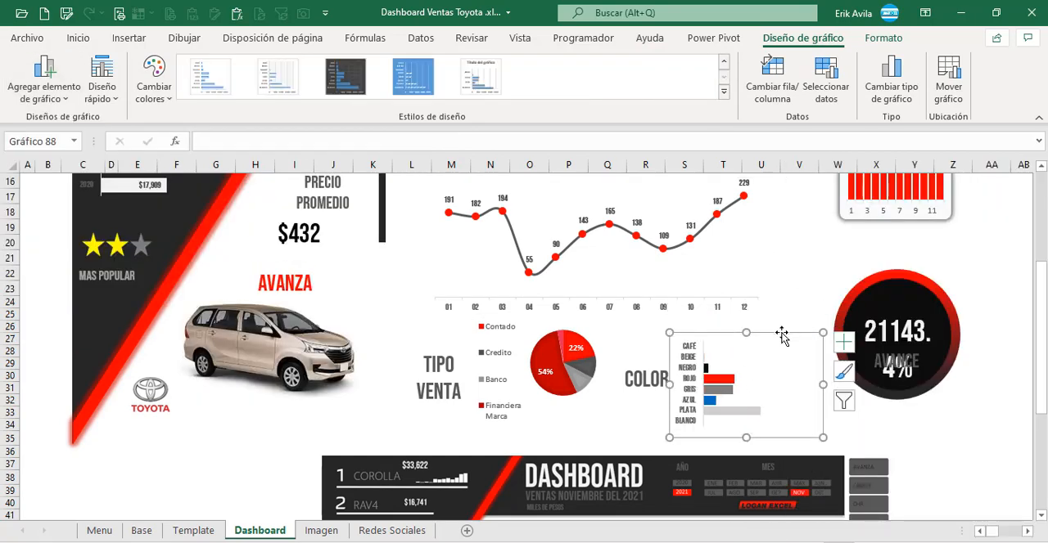
left_click(799, 290)
scroll(981, 229, "up", 3)
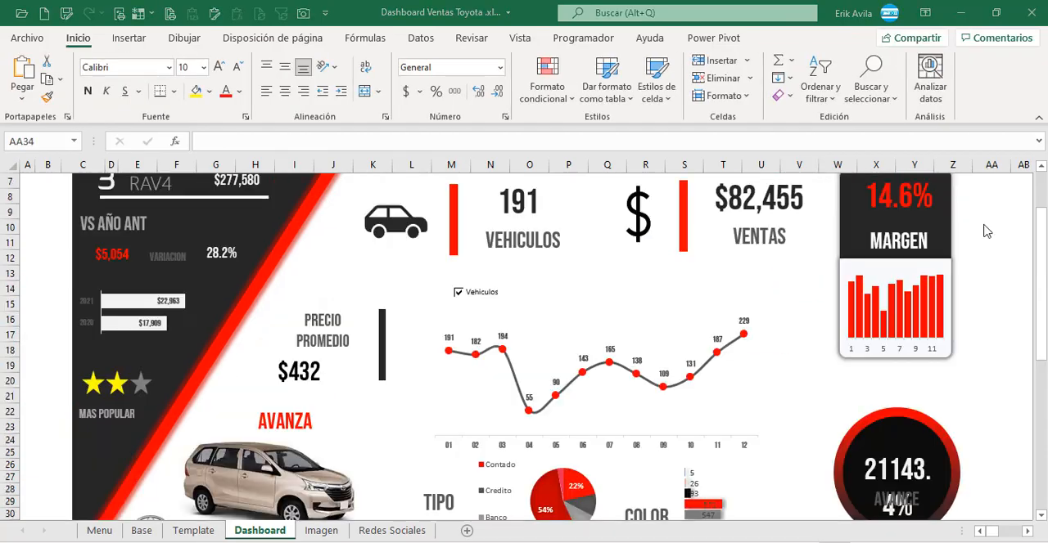
scroll(913, 287, "down", 4)
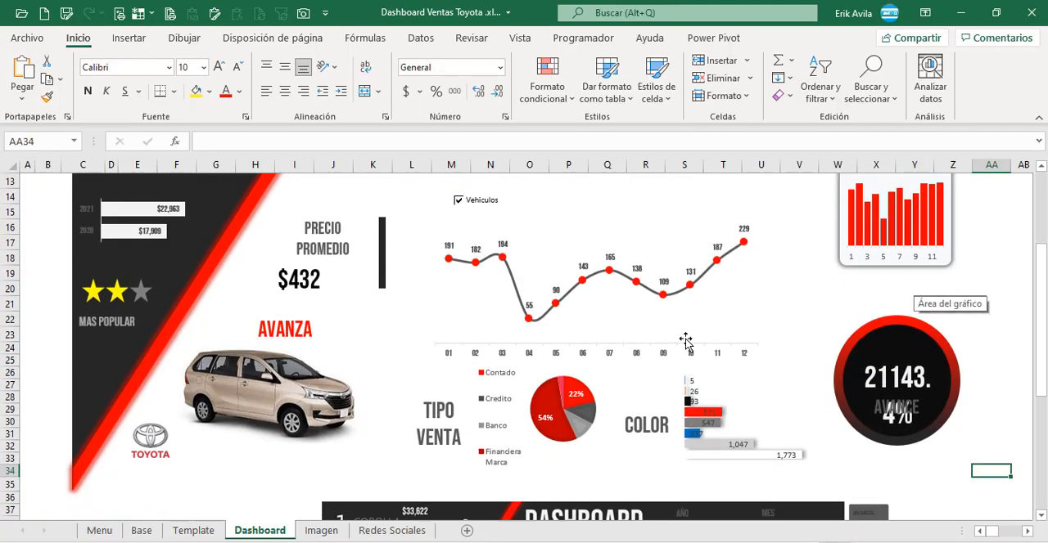
scroll(350, 340, "up", 5)
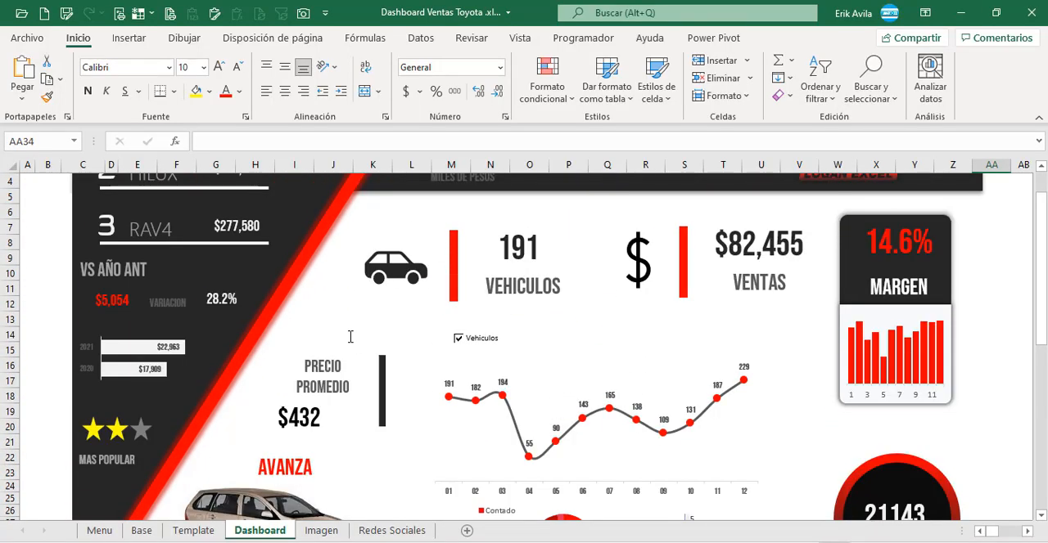
scroll(344, 368, "up", 1)
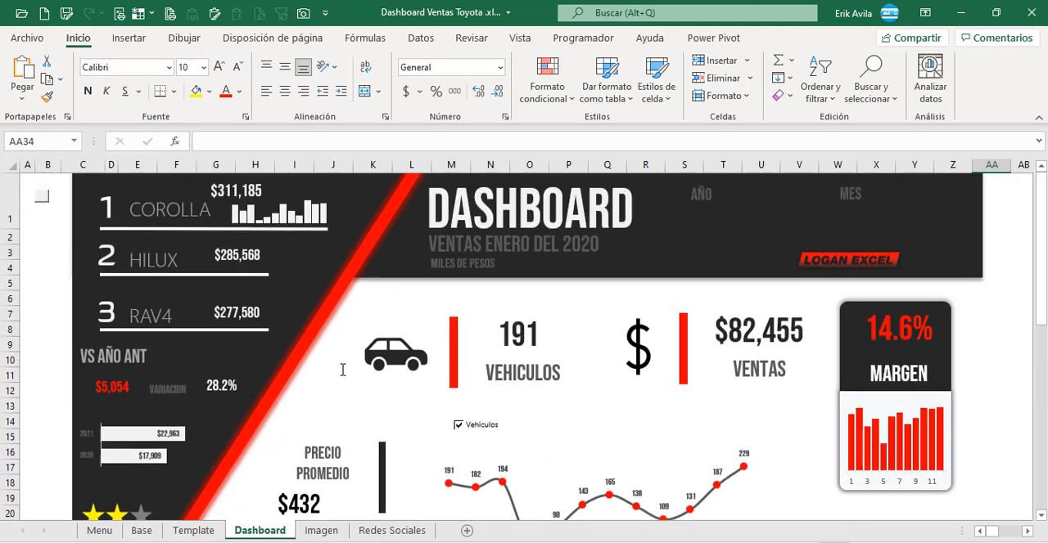
scroll(344, 368, "down", 3)
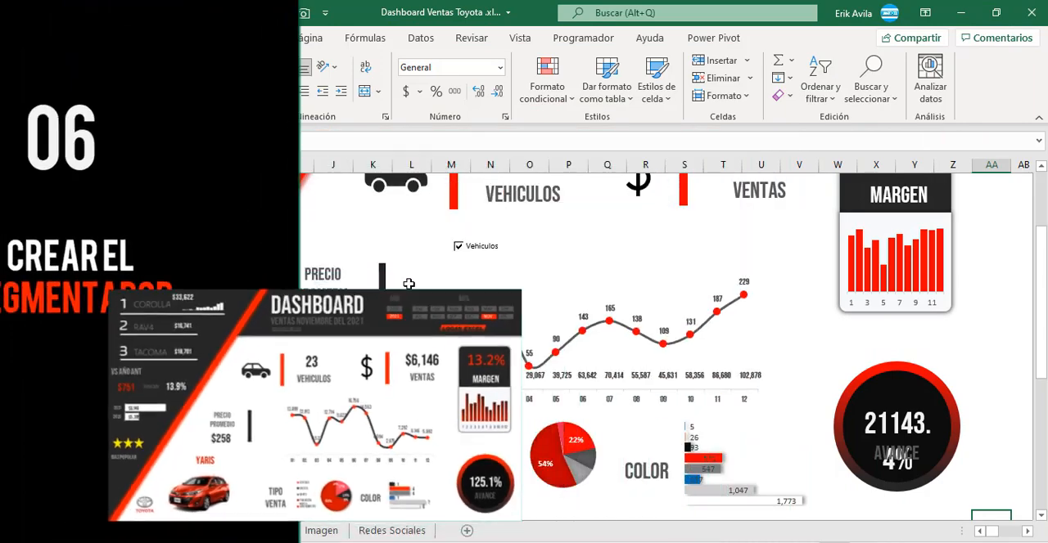
scroll(669, 352, "up", 2)
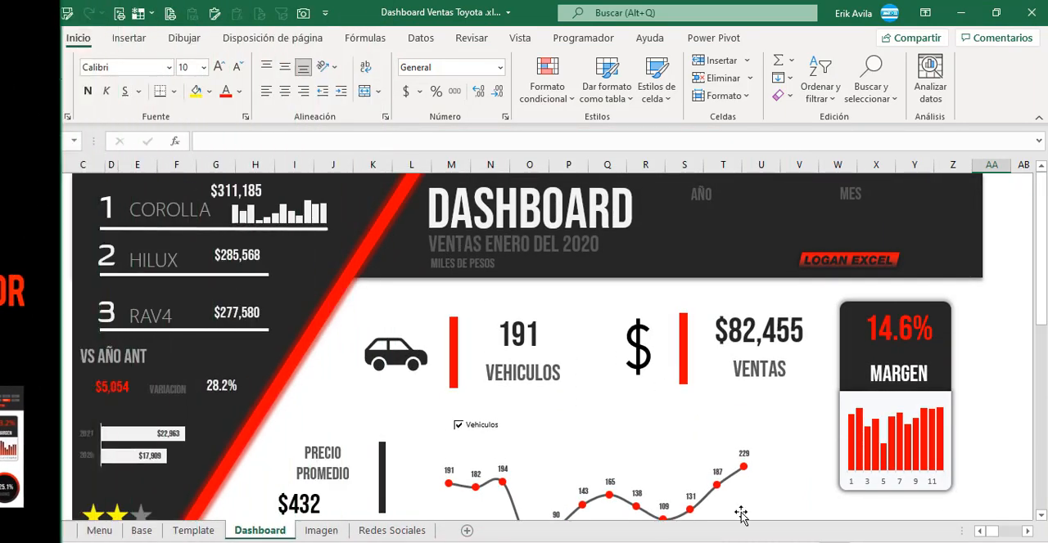
Step: Go to the Segmentador section of the Base sheet, ahead of the Selección Fecha pivot table
left_click(143, 531)
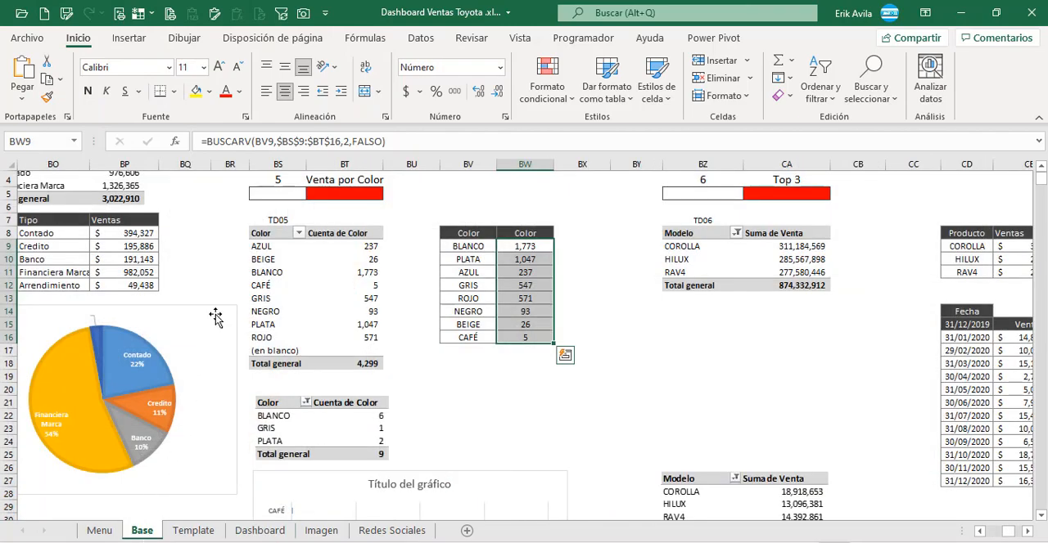
left_click(215, 285)
key("Left")
key("Left")
key("Left")
key("Left")
key("Left")
key("Left")
key("Left")
key("Left")
key("Left")
key("Left")
key("Left")
key("Left")
key("Left")
key("Left")
key("Left")
key("Left")
key("Left")
key("Left")
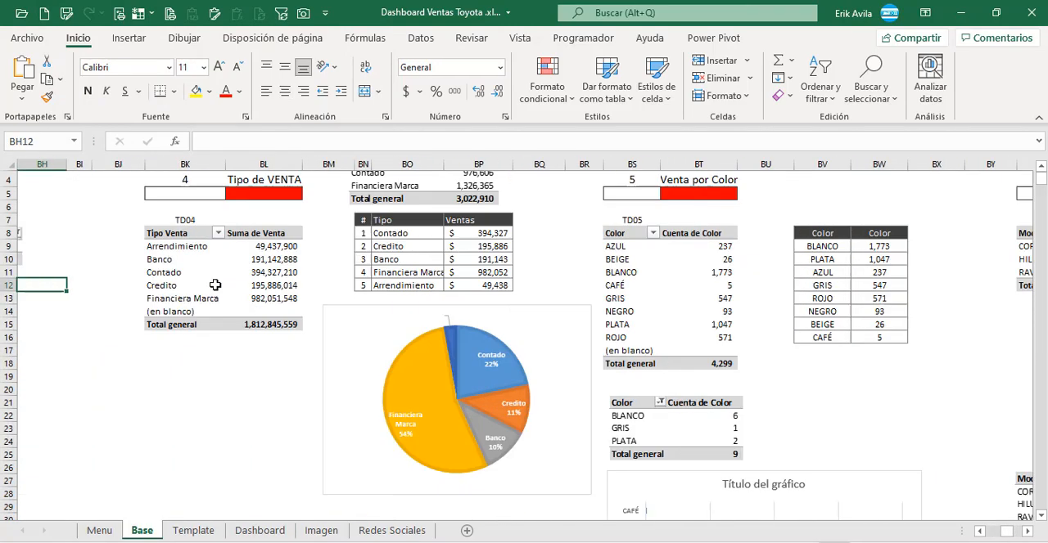
key("Left")
key("Left")
key("Left")
key("Left")
key("Left")
key("Left")
key("Left")
key("Left")
key("Left")
key("Left")
key("Left")
key("Left")
key("Left")
key("Left")
key("Left")
key("Left")
key("Left")
key("Left")
key("Left")
key("Left")
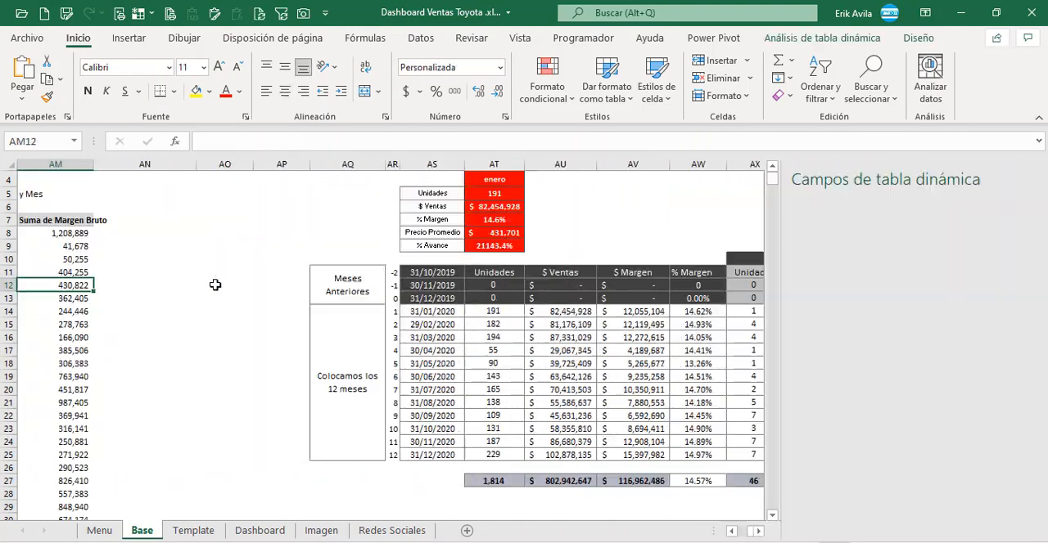
key("Left")
key("Left")
key("Left")
key("Left")
key("Left")
key("Left")
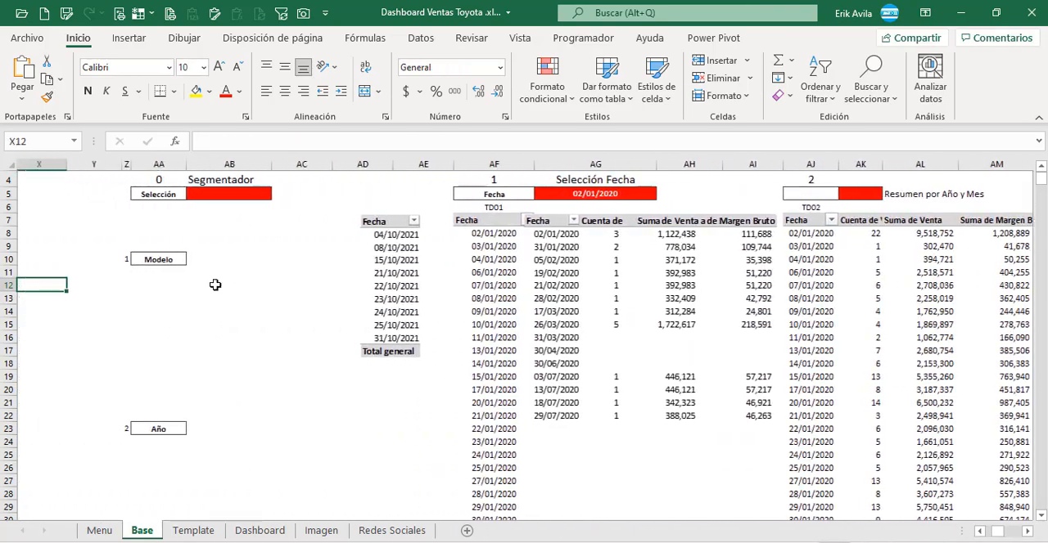
Step: Examine the Segmentador section's Selección cell and its Modelo, Año and Mes labels
scroll(215, 285, "down", 6)
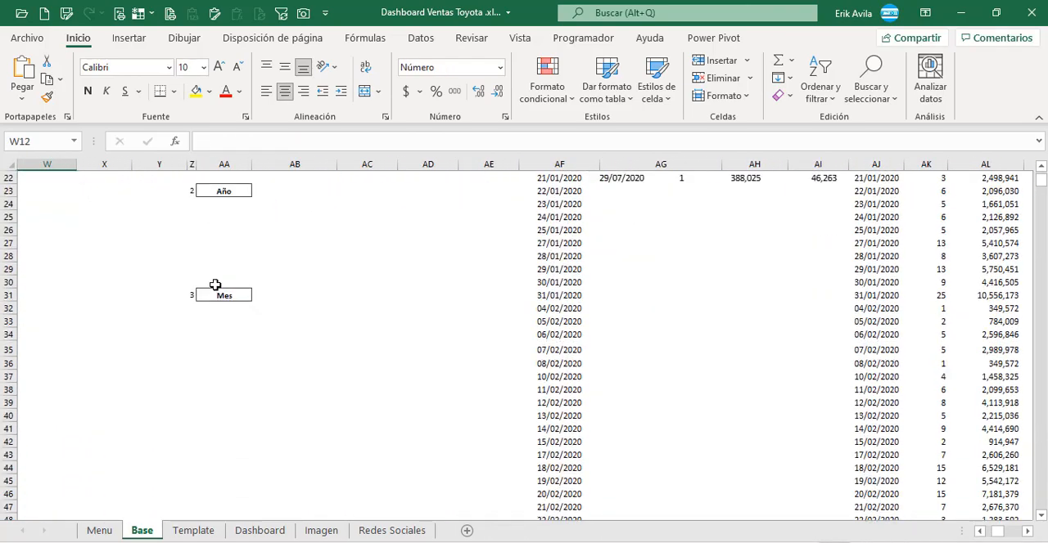
scroll(215, 285, "up", 6)
left_click(215, 285)
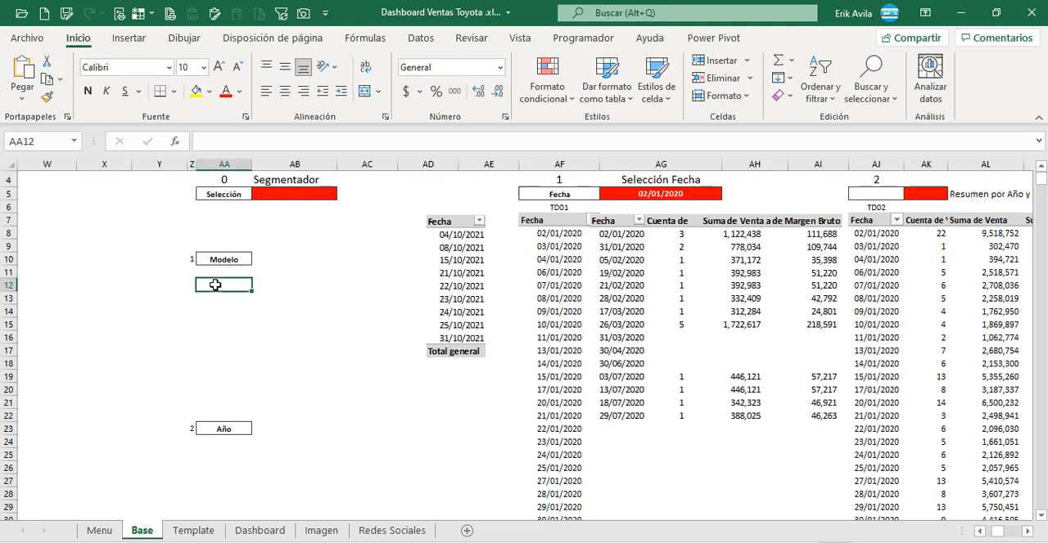
scroll(215, 285, "up", 2)
left_click(293, 267)
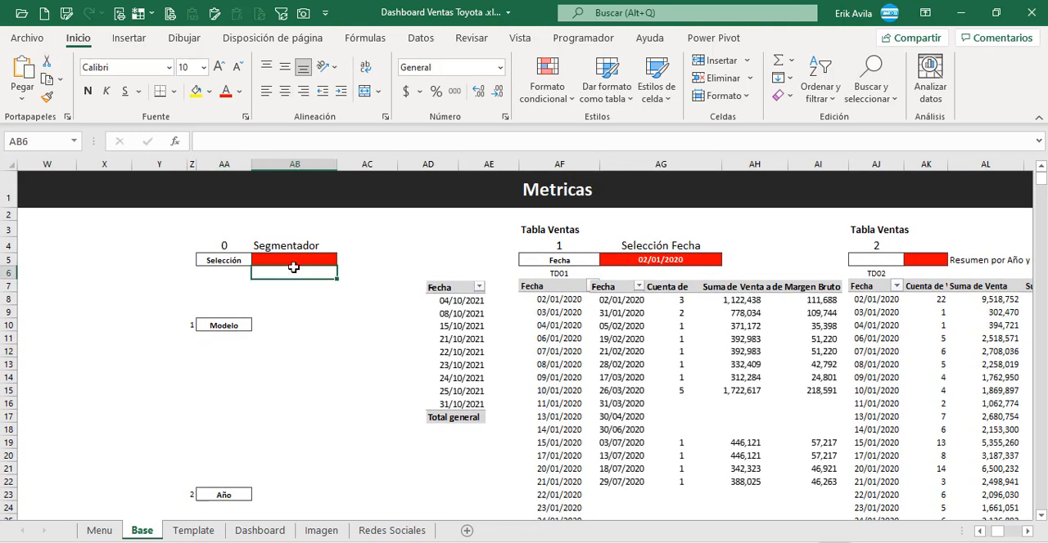
left_click(285, 322)
left_click(289, 268)
left_click(297, 334)
left_click(297, 275)
left_click(297, 259)
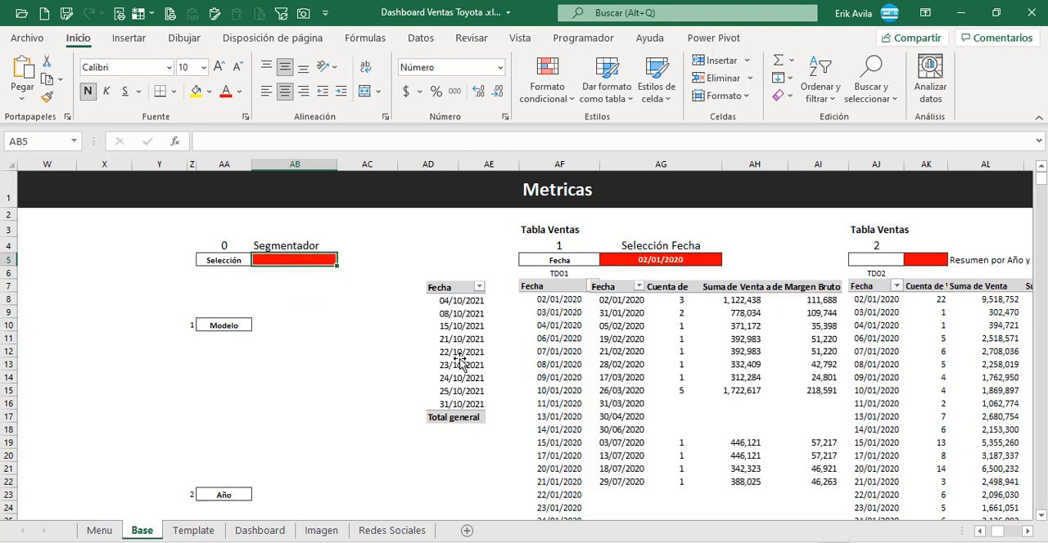
Step: Insert a slicer for the Modelo field from the TD01 Fecha pivot table
left_click(595, 352)
left_click(553, 349)
left_click(556, 324)
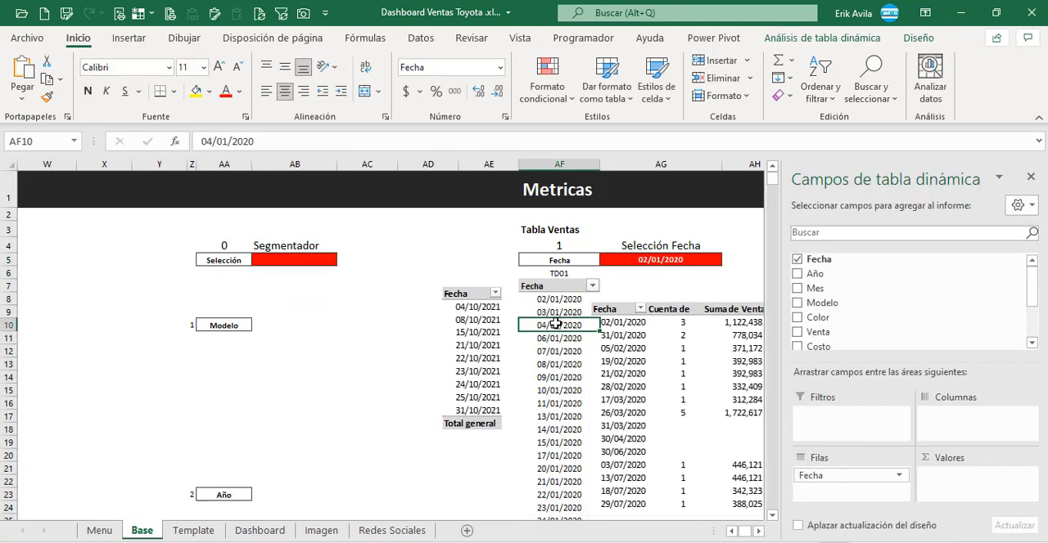
left_click(920, 39)
left_click(817, 39)
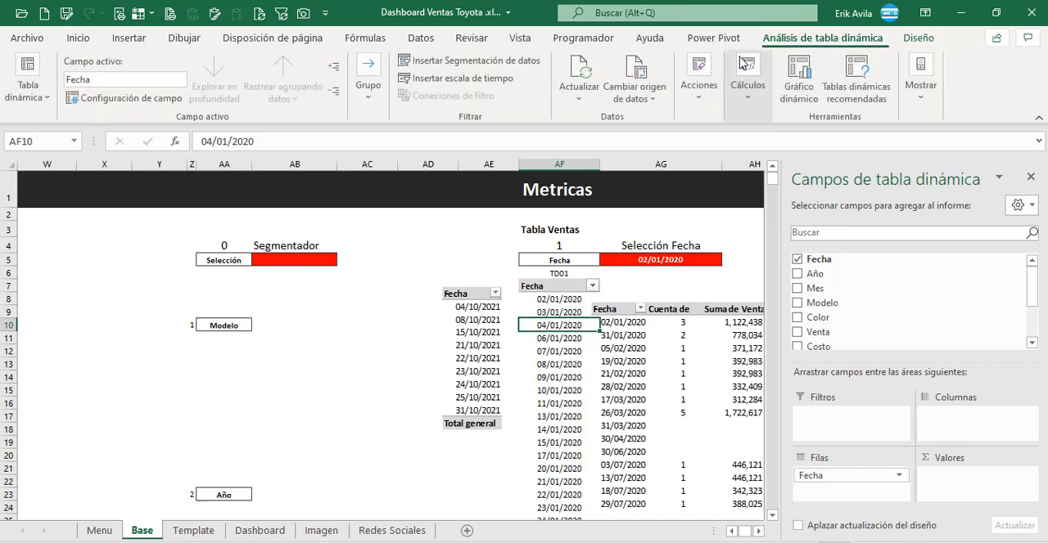
left_click(456, 64)
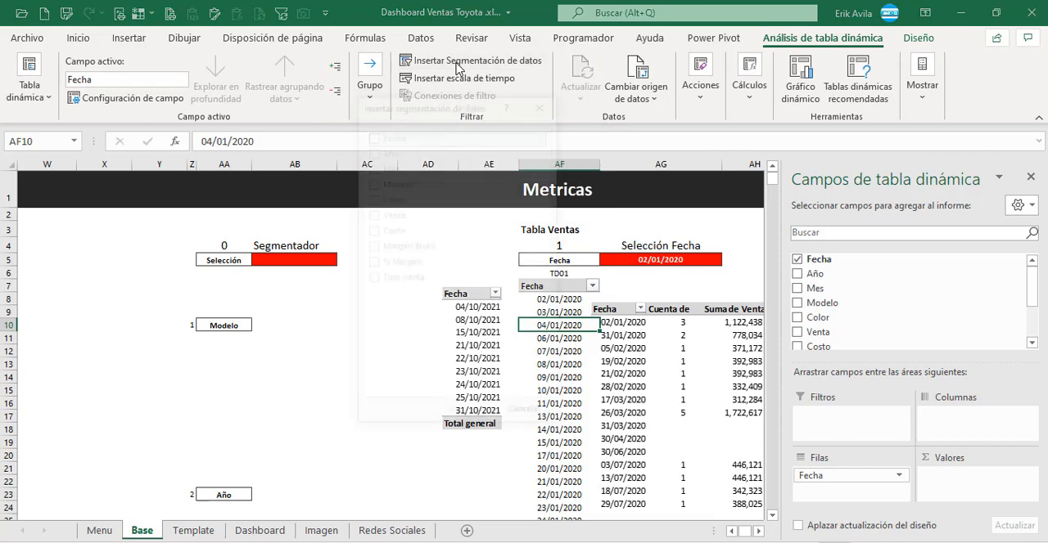
left_click_drag(435, 107, 357, 233)
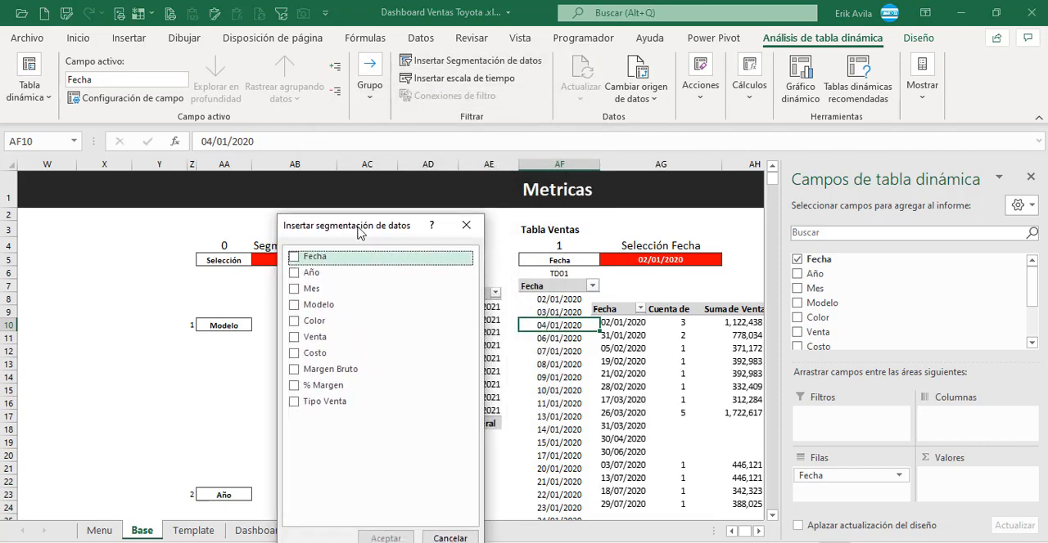
left_click(294, 306)
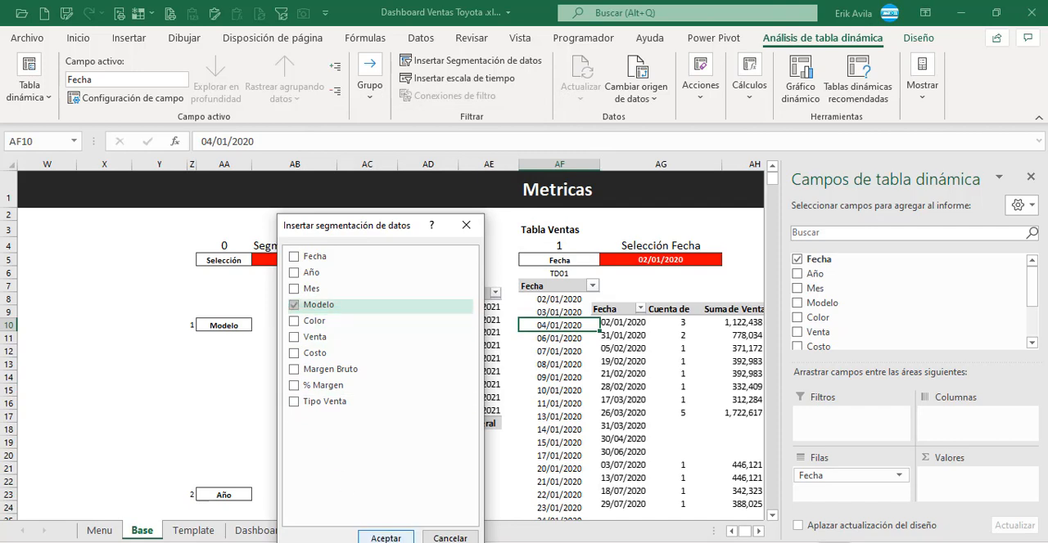
left_click(385, 537)
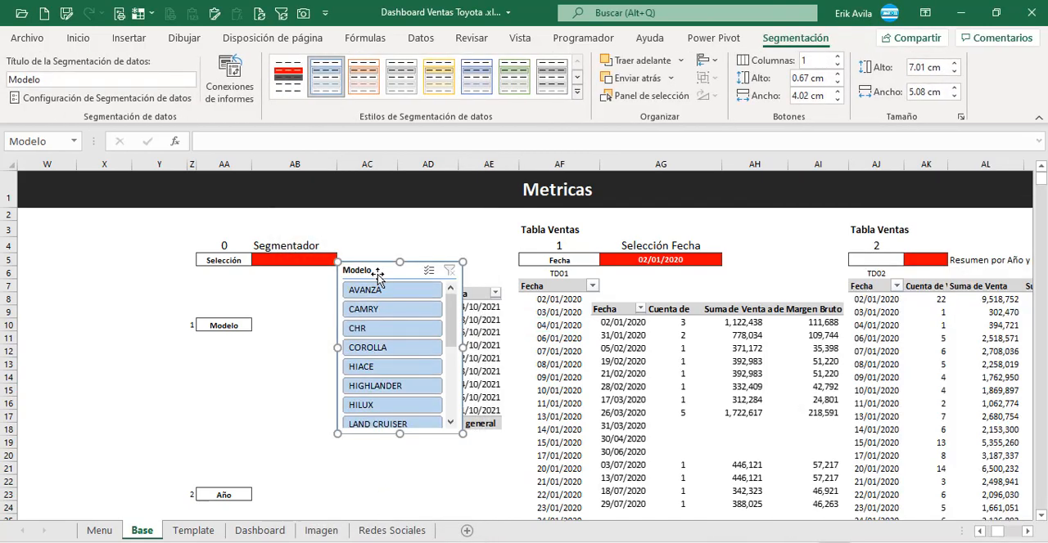
Step: Place the Modelo slicer beside the Modelo label in the Segmentador section
left_click_drag(374, 274, 296, 341)
scroll(296, 364, "down", 1)
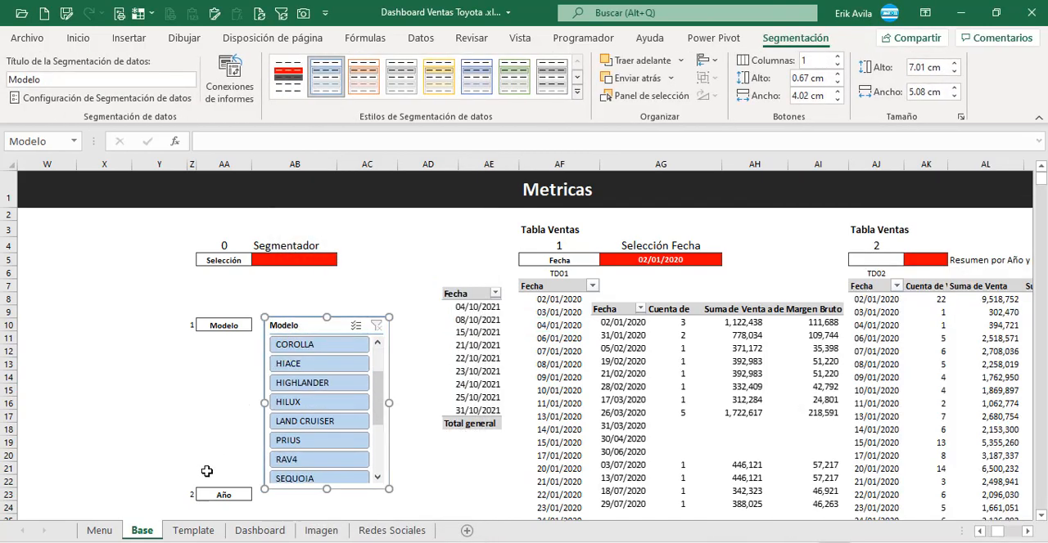
left_click(215, 491)
scroll(225, 470, "down", 3)
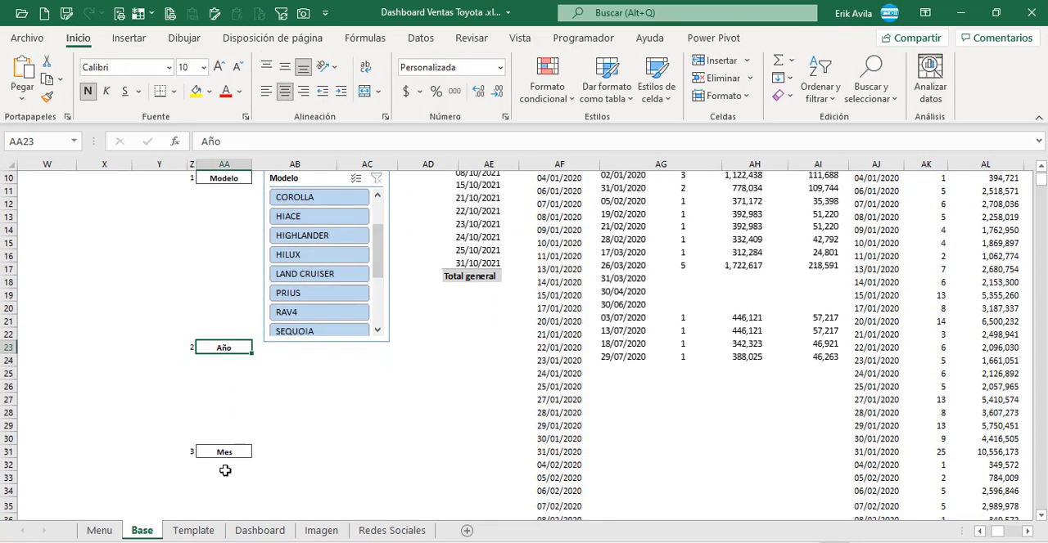
scroll(225, 471, "up", 2)
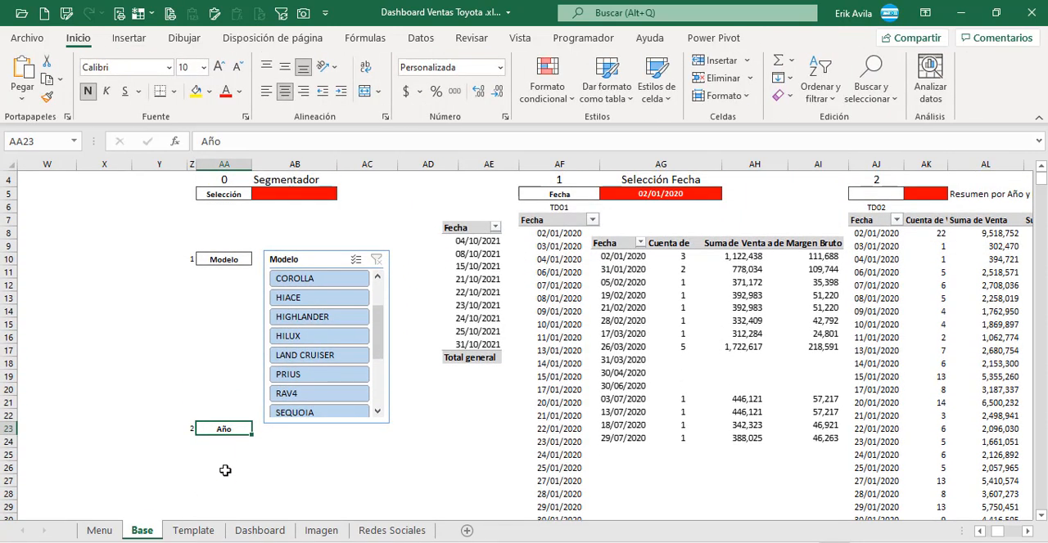
left_click(324, 259)
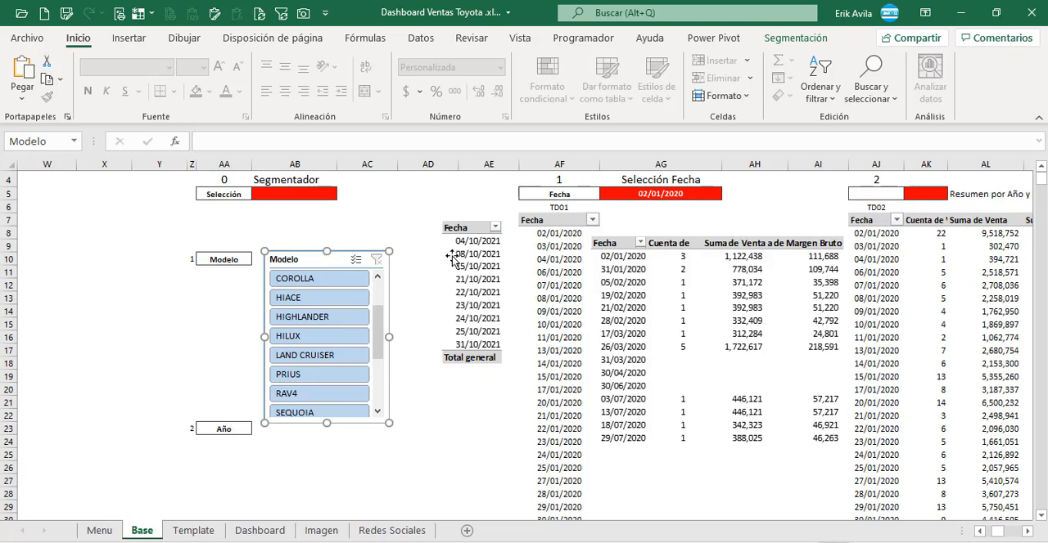
Step: Insert an Año slicer from the TD01 pivot table and place it, shortened, below the Modelo slicer near the Año label
left_click(542, 261)
left_click(918, 38)
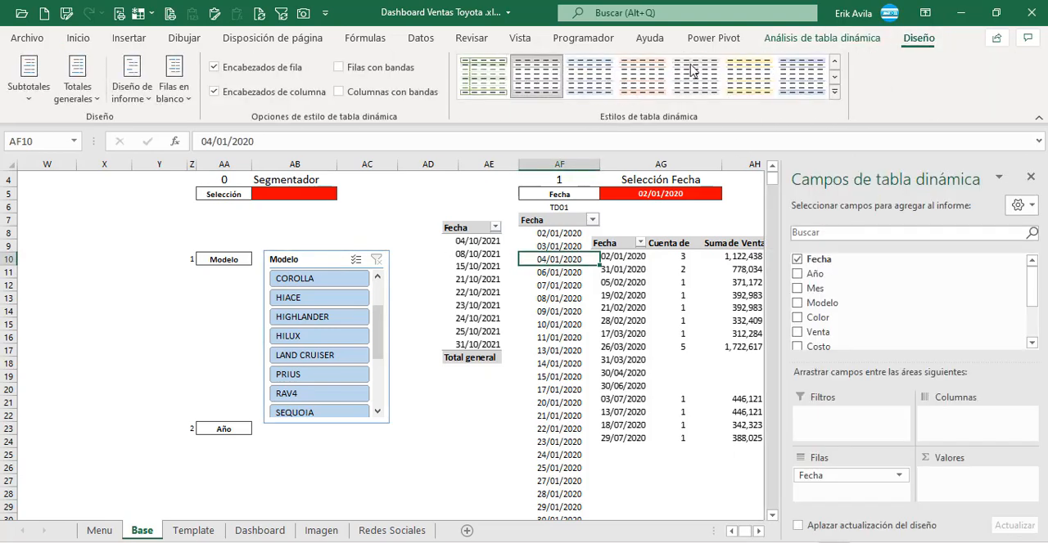
left_click(822, 38)
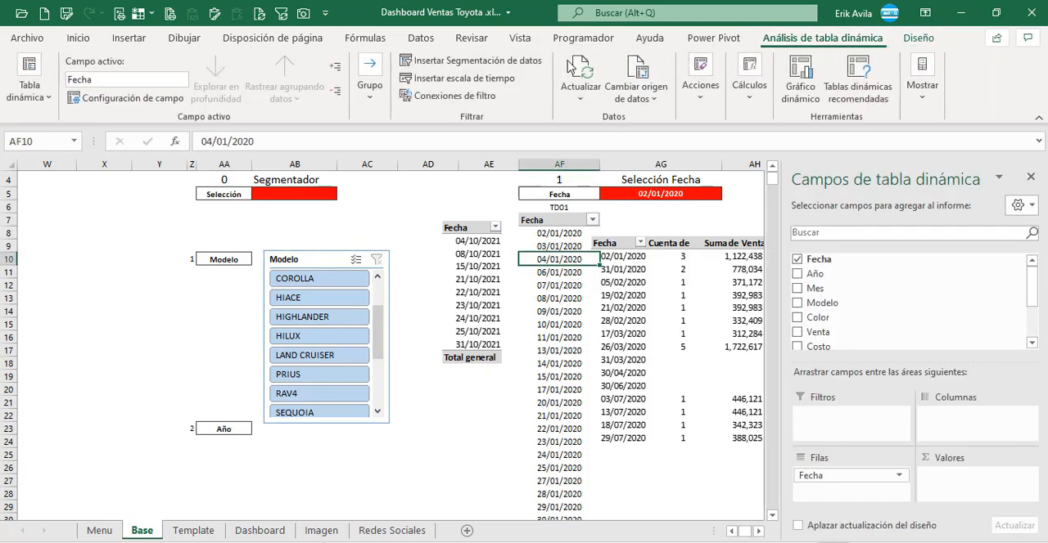
left_click(478, 60)
left_click(294, 273)
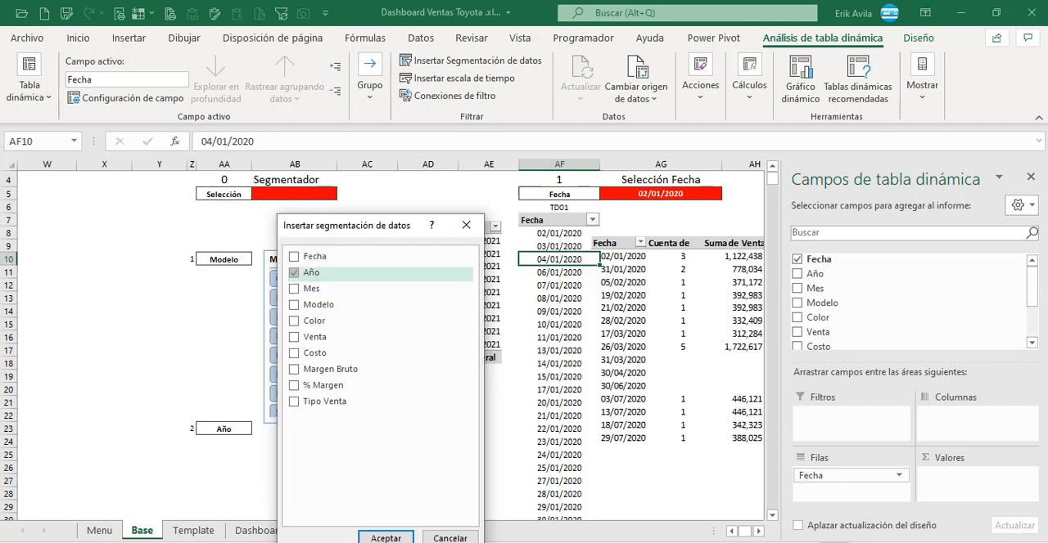
left_click(385, 538)
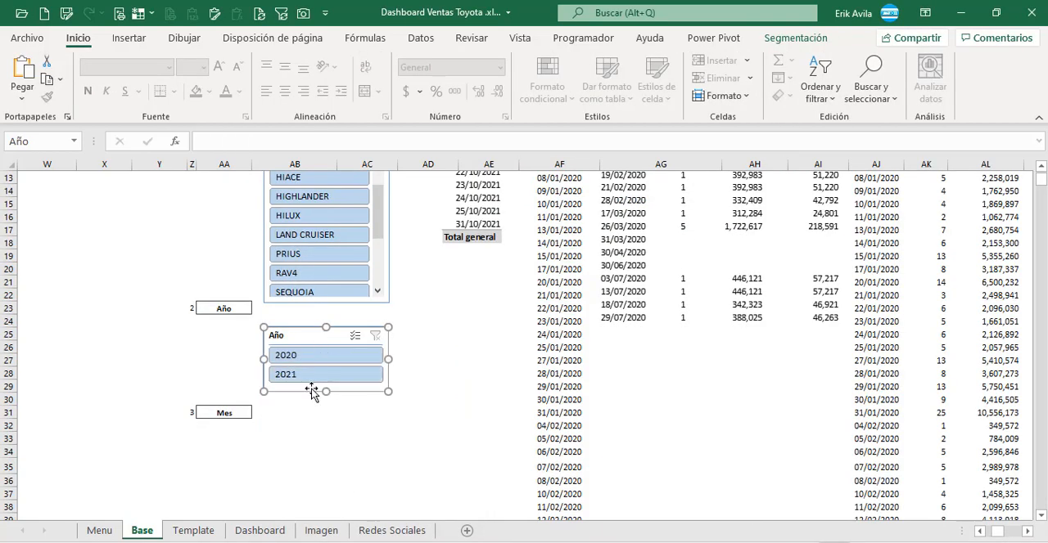
Step: Insert a Mes slicer from the TD01 pivot table and place it below the Año slicer beside the Mes label
left_click(550, 322)
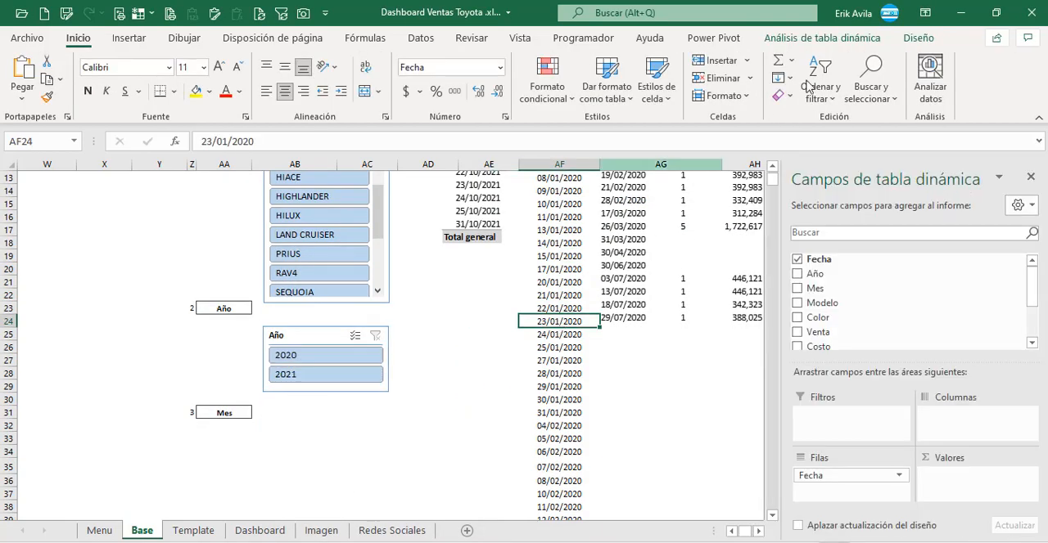
left_click(822, 38)
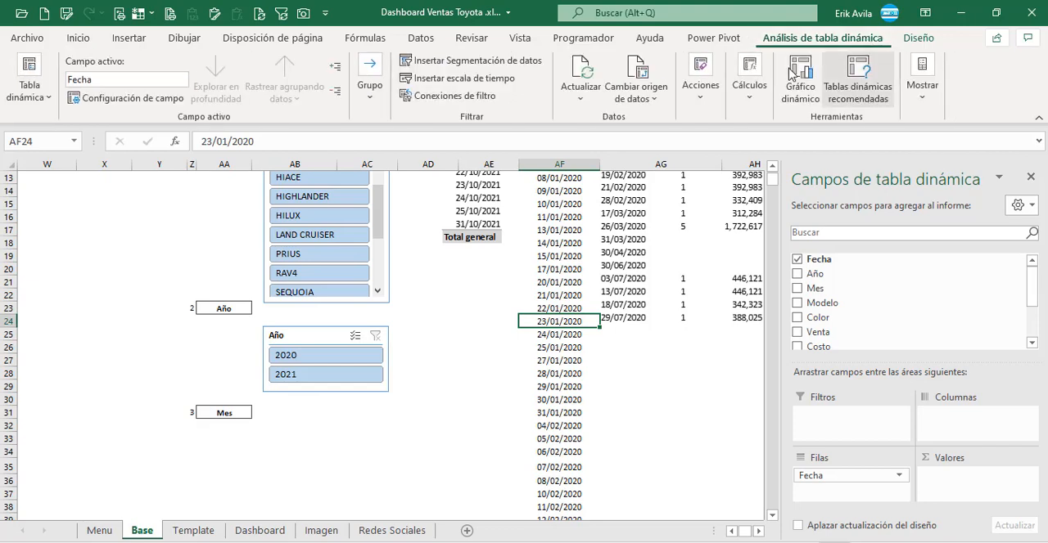
left_click(434, 61)
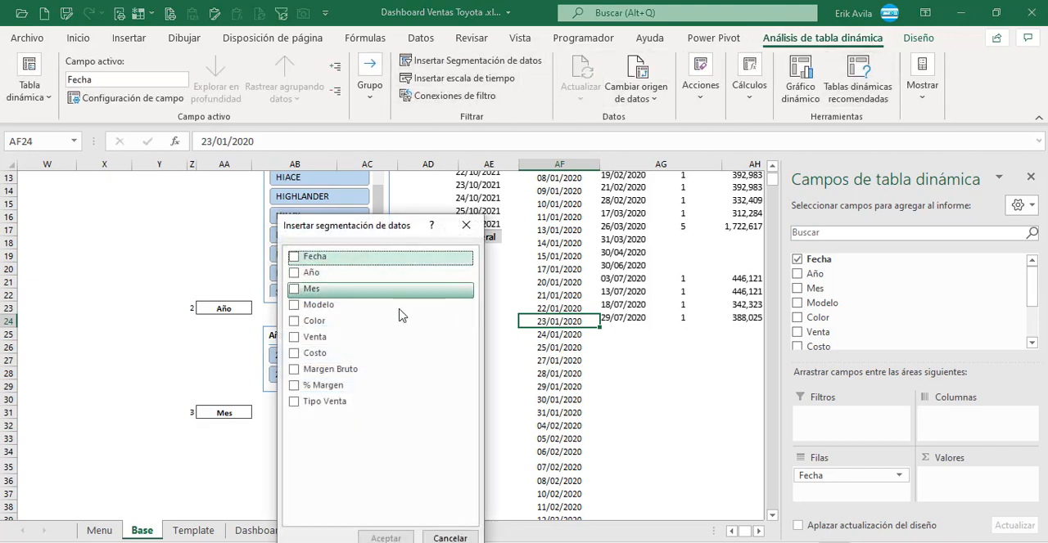
left_click(295, 289)
left_click(385, 539)
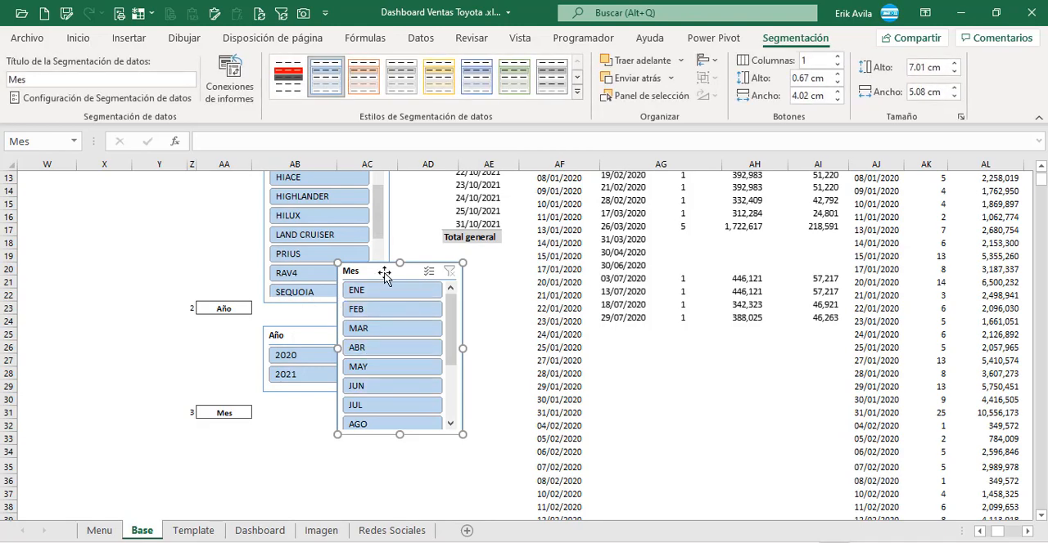
left_click_drag(381, 273, 314, 417)
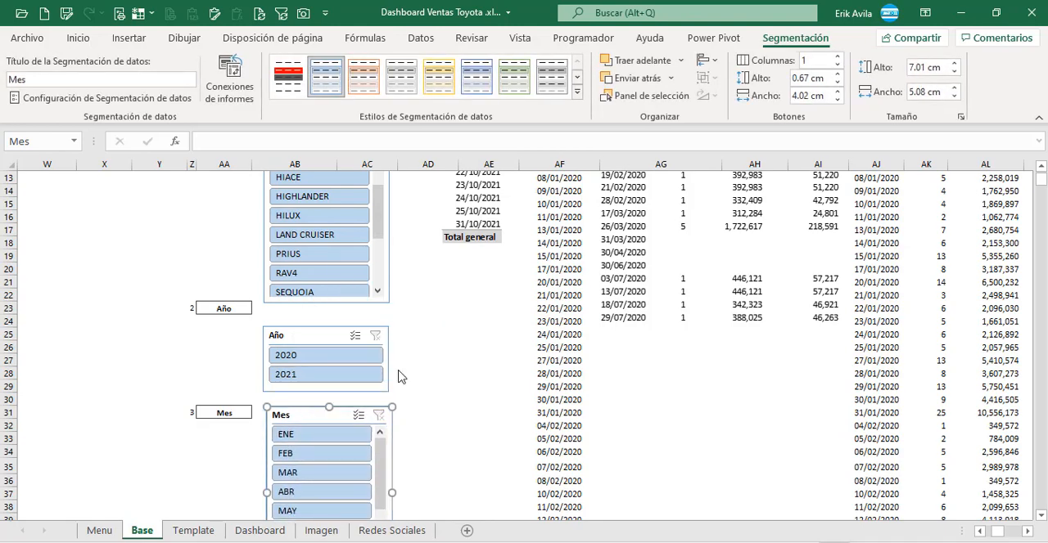
left_click(483, 324)
scroll(499, 393, "up", 5)
left_click(413, 245)
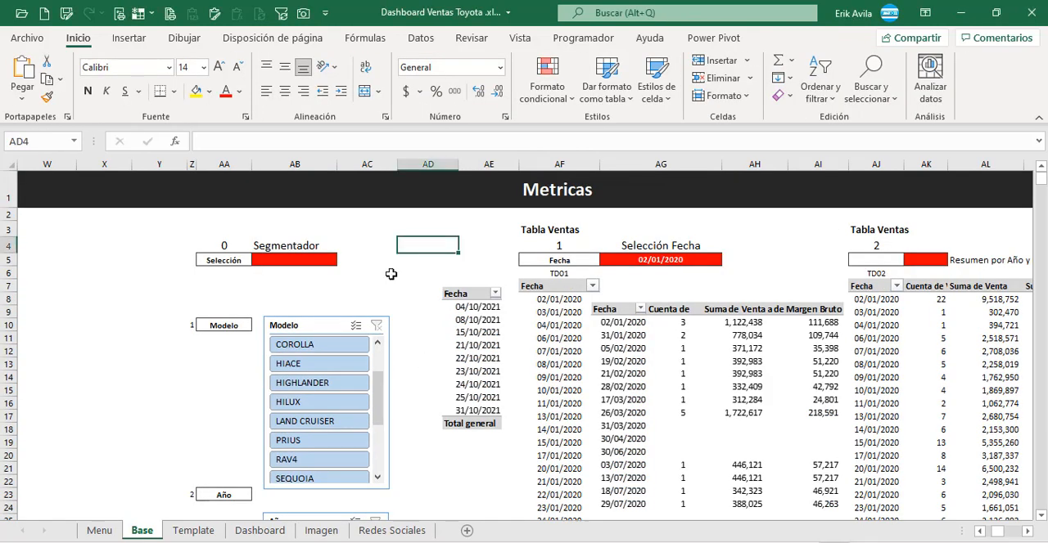
scroll(391, 274, "down", 6)
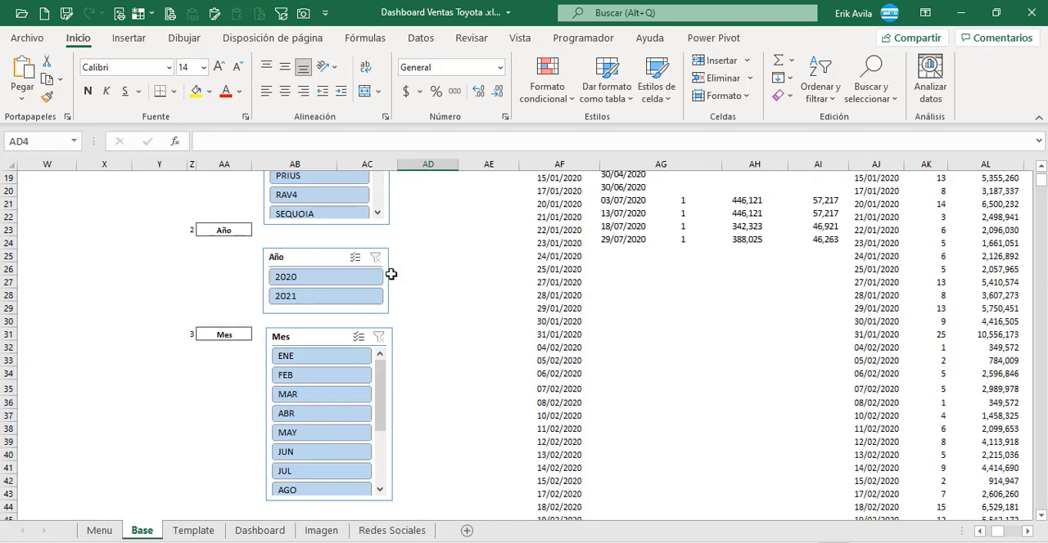
scroll(391, 274, "up", 2)
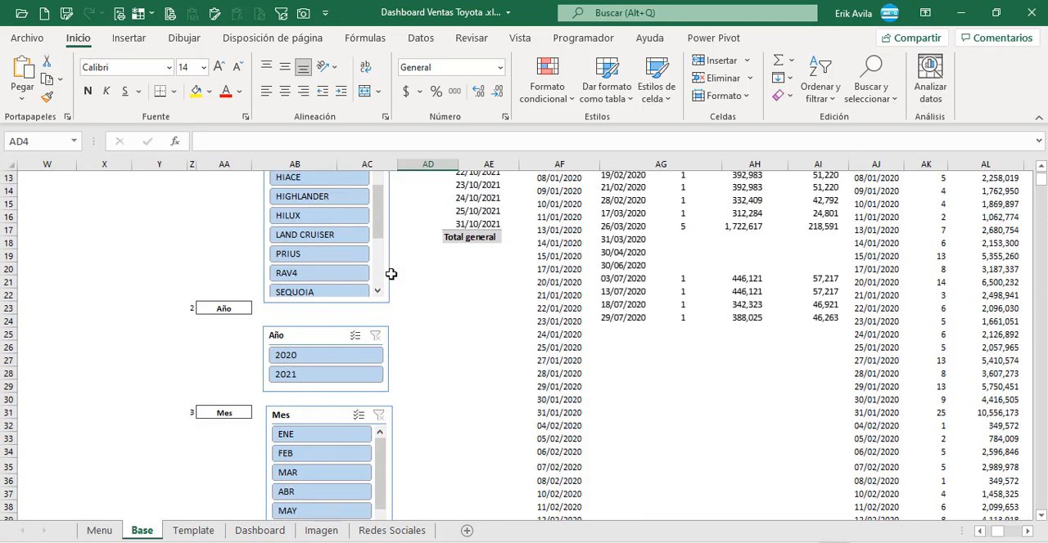
scroll(391, 274, "up", 2)
scroll(391, 274, "up", 2)
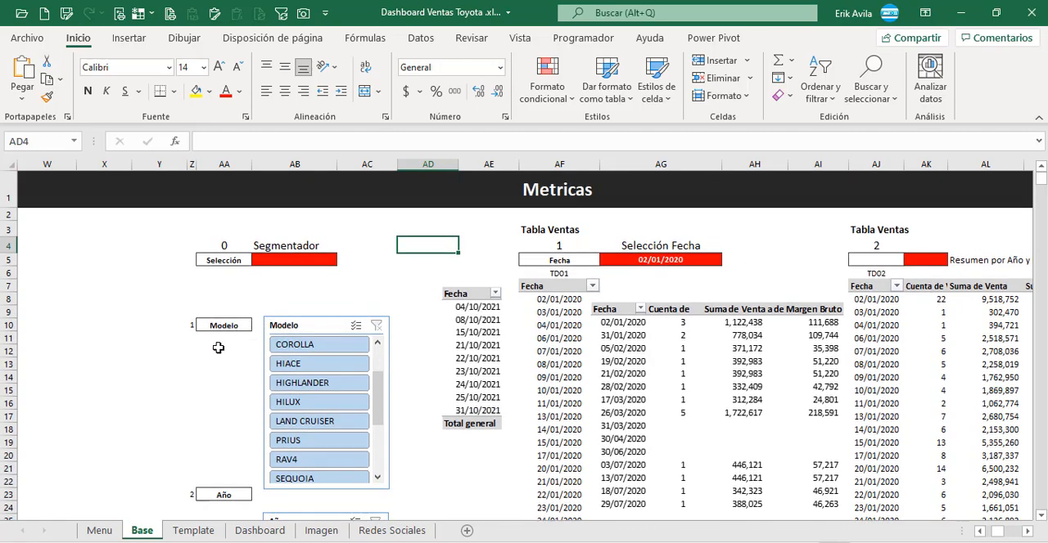
Step: Connect the Modelo slicer to the TD02, TD03, TD04, TD05 and TD07 pivot tables in addition to TD01
left_click(299, 327)
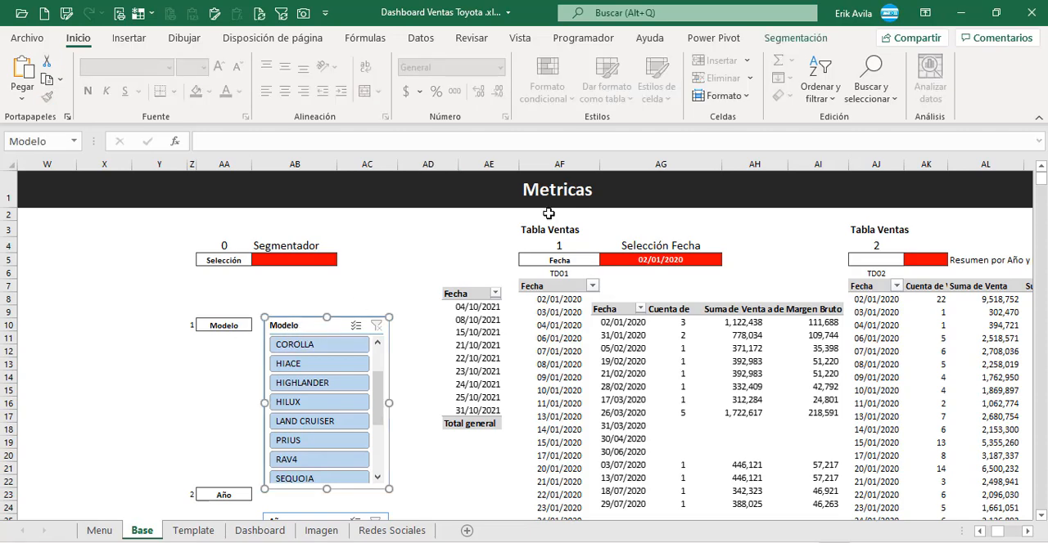
left_click(798, 38)
left_click(229, 82)
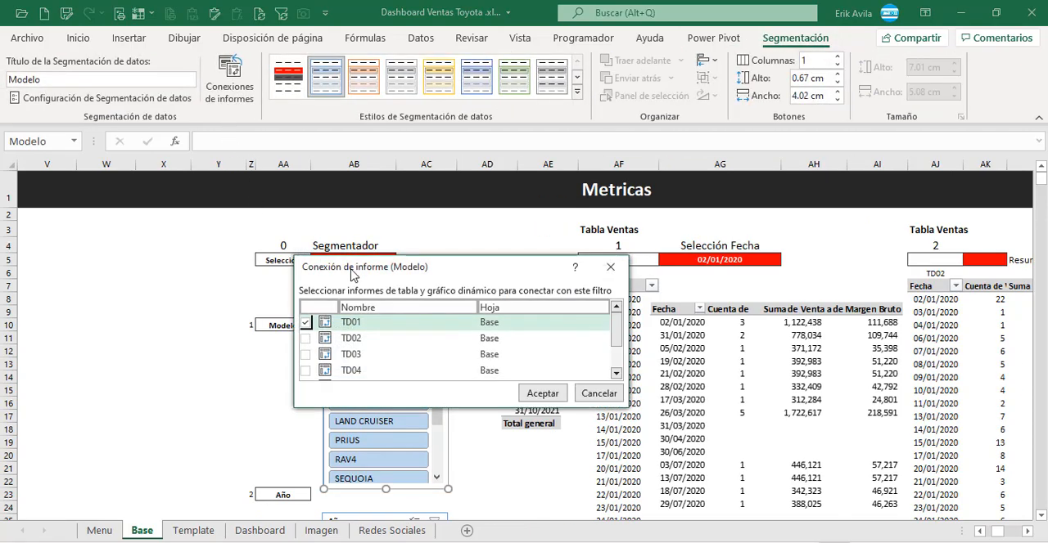
left_click_drag(455, 277, 606, 265)
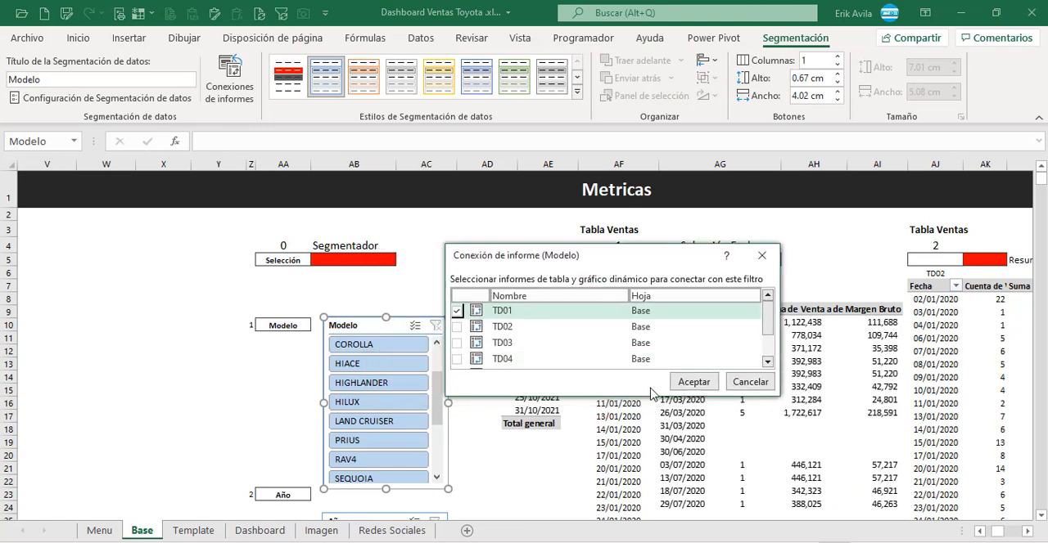
left_click_drag(644, 396, 658, 473)
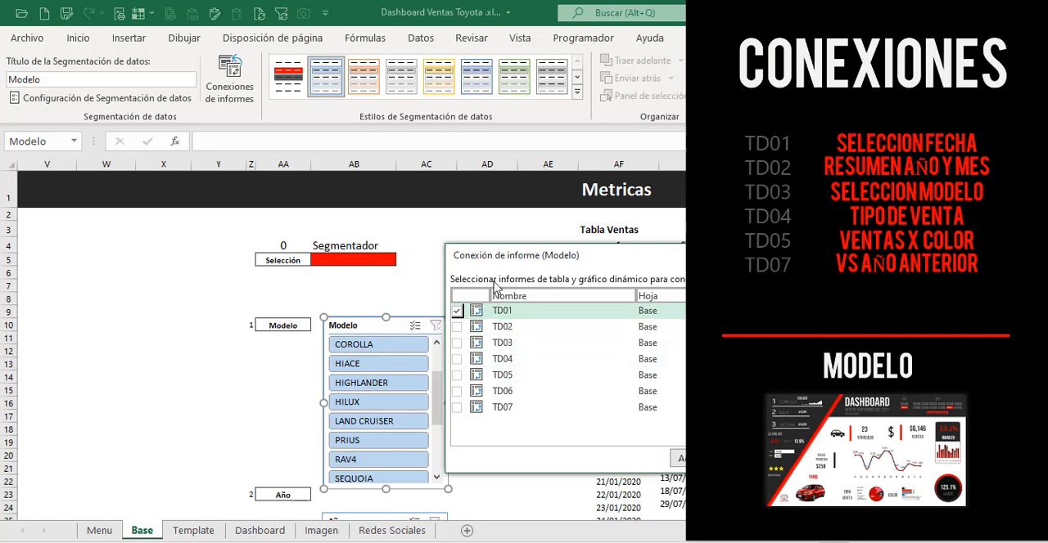
left_click(459, 329)
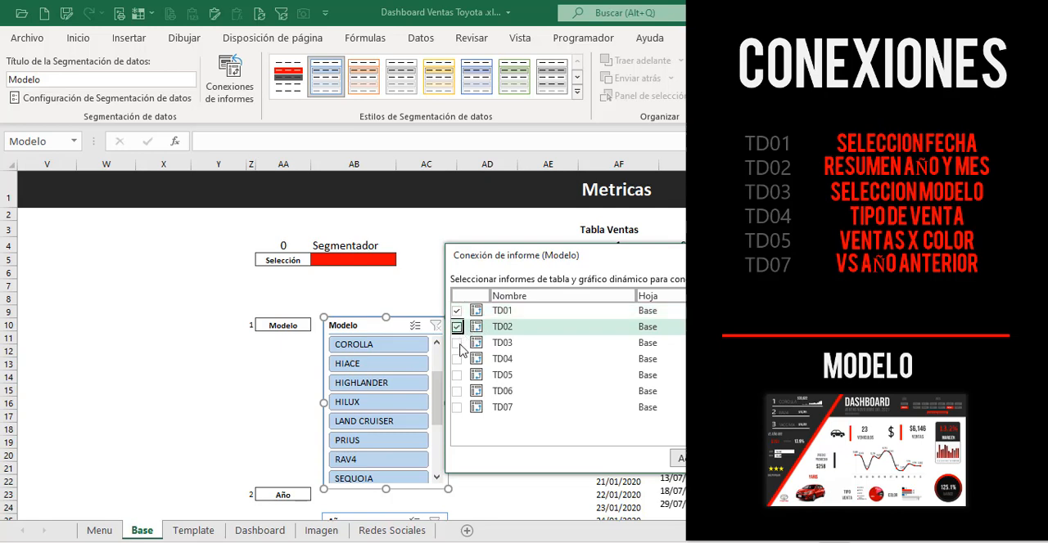
left_click(458, 345)
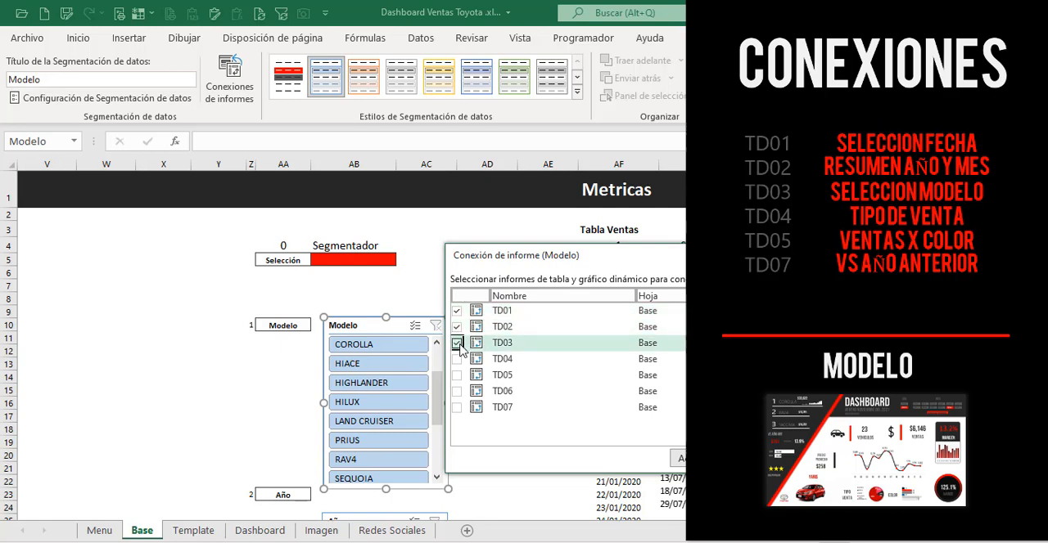
left_click(457, 361)
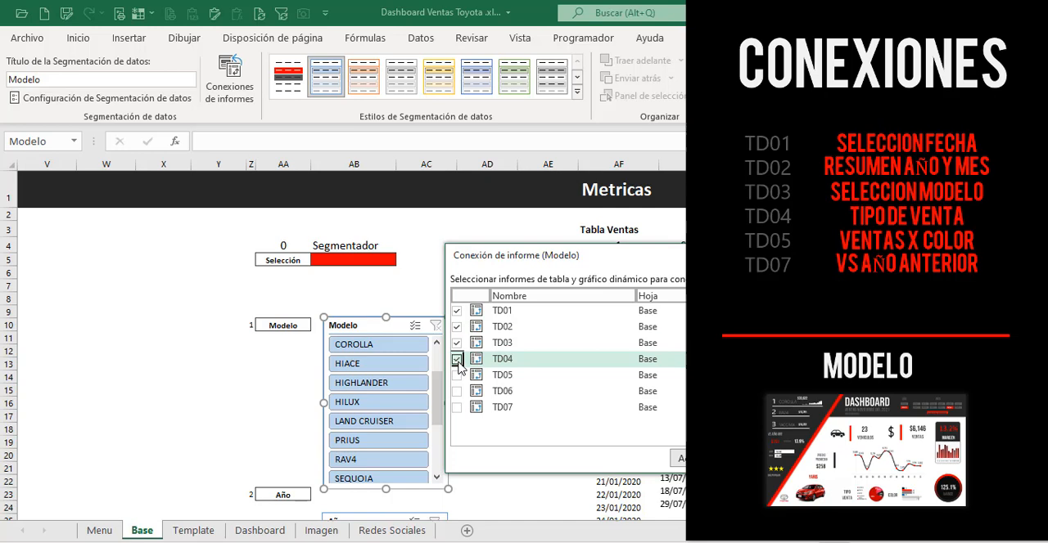
left_click(458, 377)
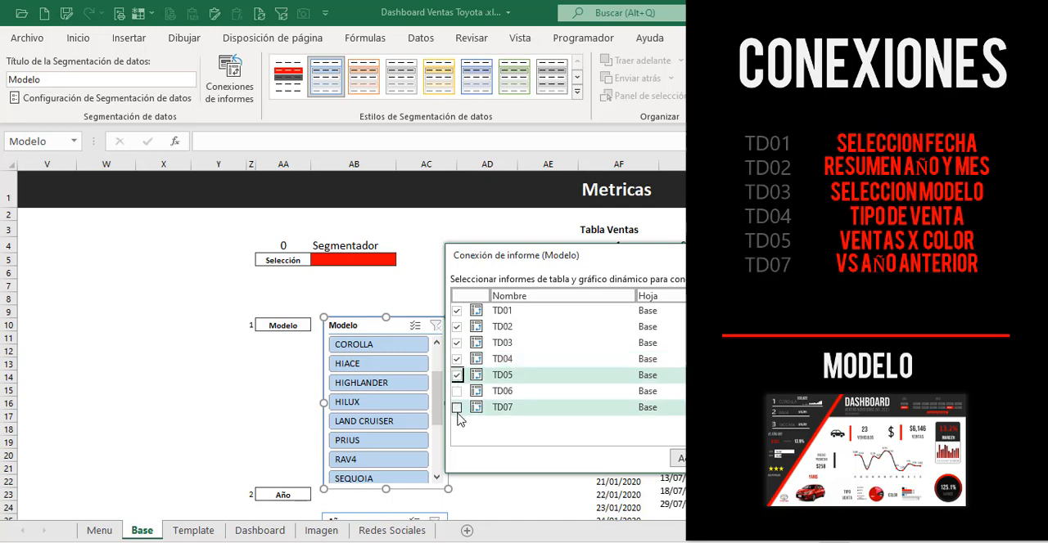
left_click(457, 408)
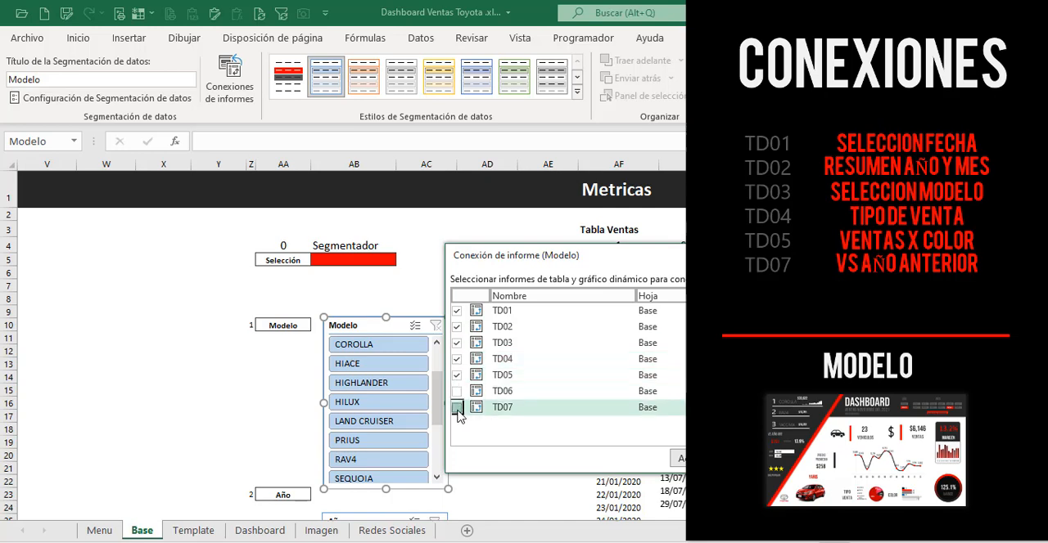
left_click(683, 460)
left_click(487, 442)
Step: Connect the Año slicer to the TD03, TD04, TD05 and TD06 pivot tables in addition to TD01
scroll(488, 444, "down", 2)
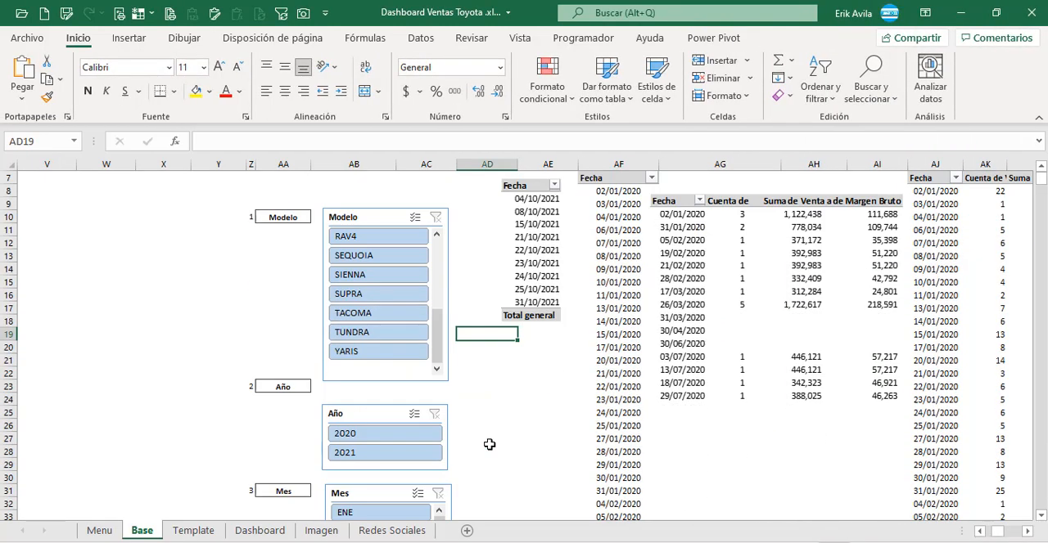
scroll(488, 445, "down", 1)
left_click(340, 381)
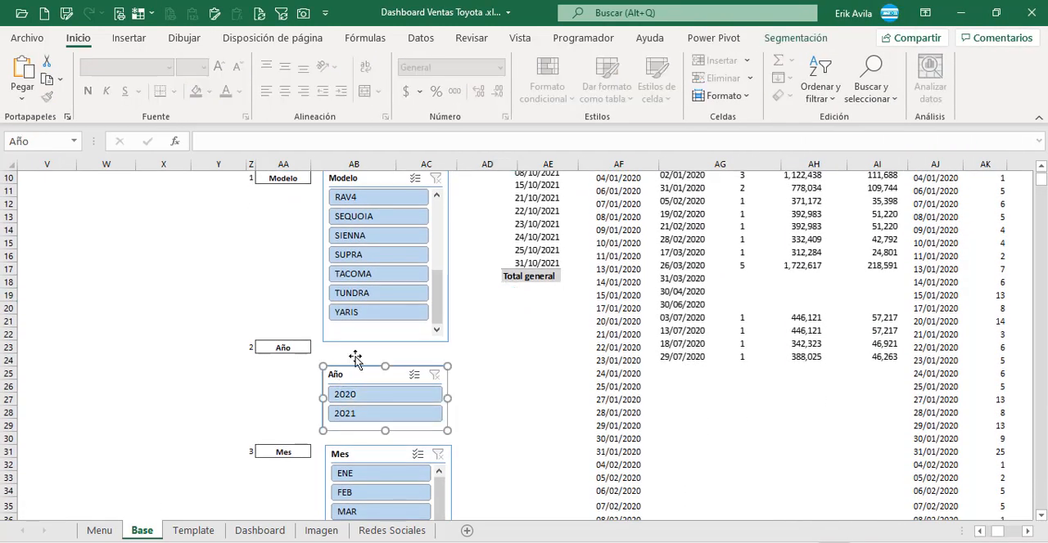
left_click(794, 37)
left_click(229, 89)
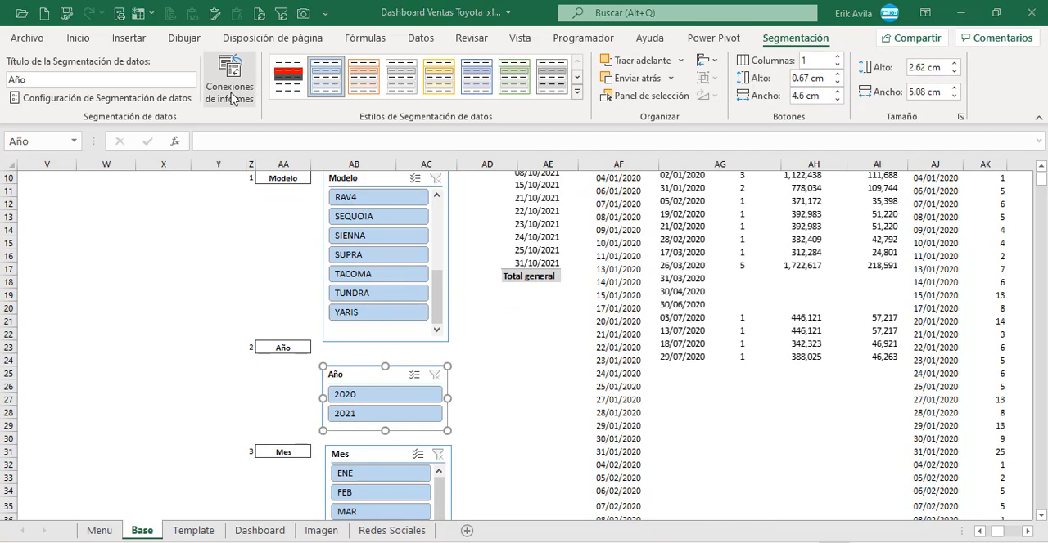
left_click_drag(522, 297, 259, 192)
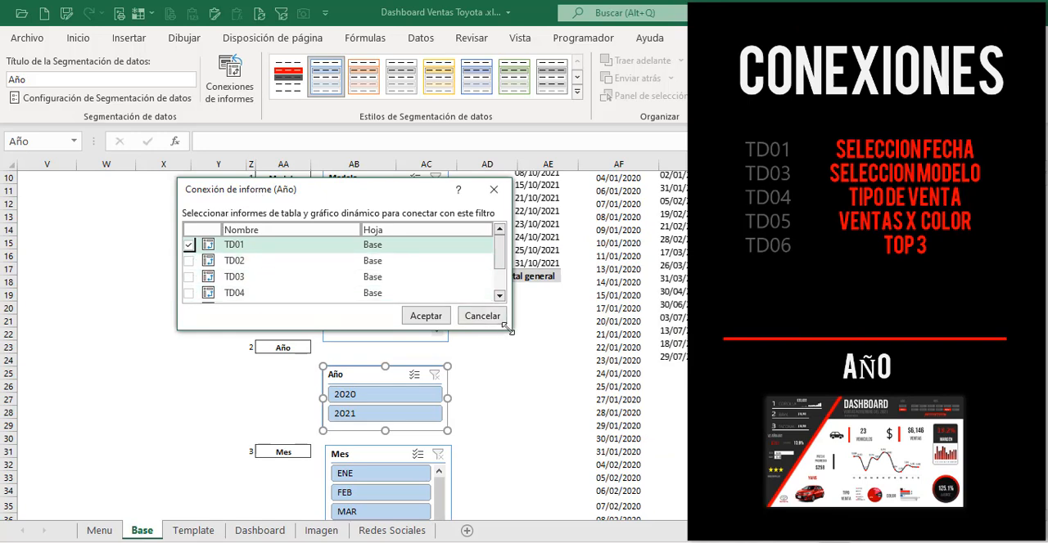
left_click_drag(507, 327, 509, 391)
left_click(189, 278)
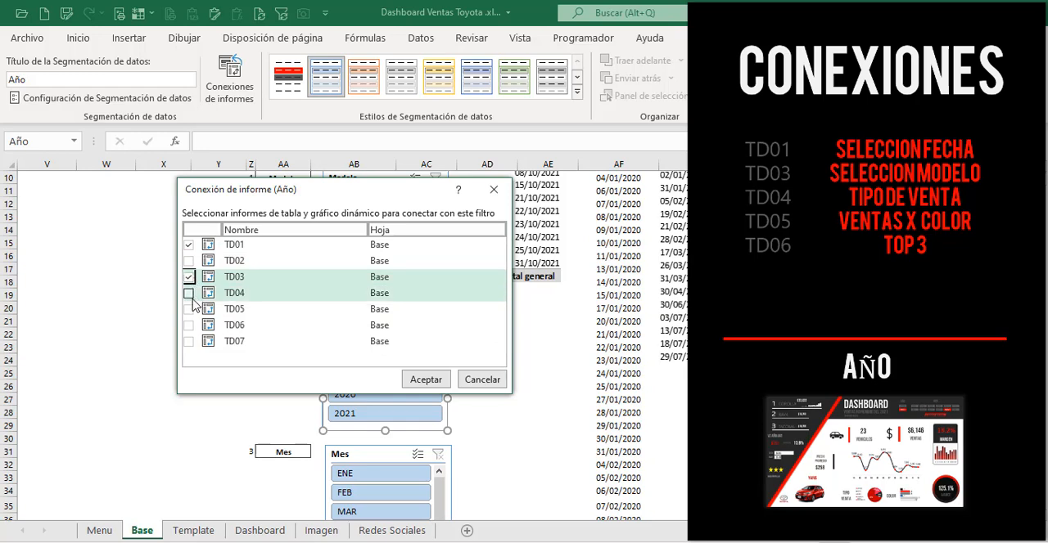
left_click(189, 293)
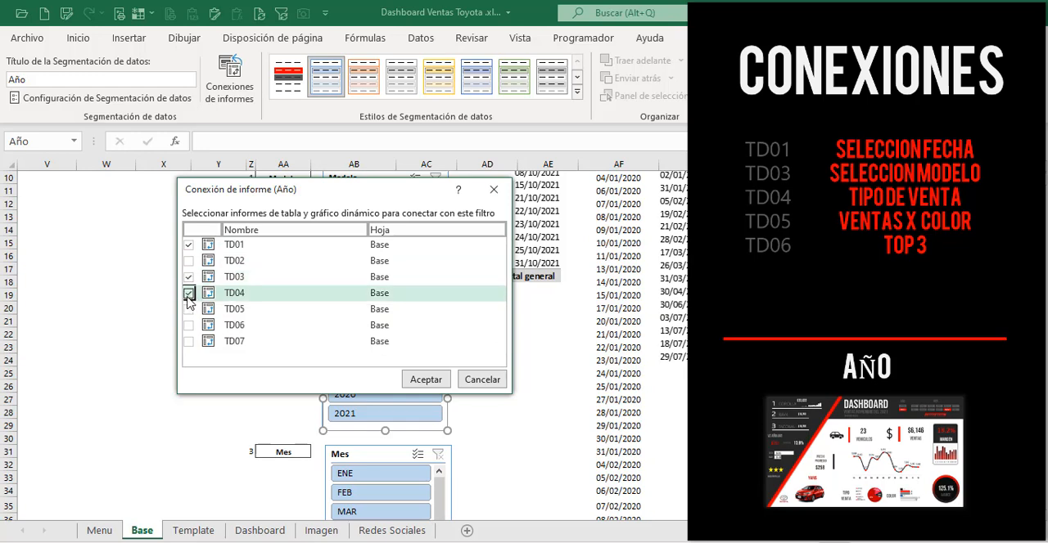
left_click(188, 309)
left_click(189, 326)
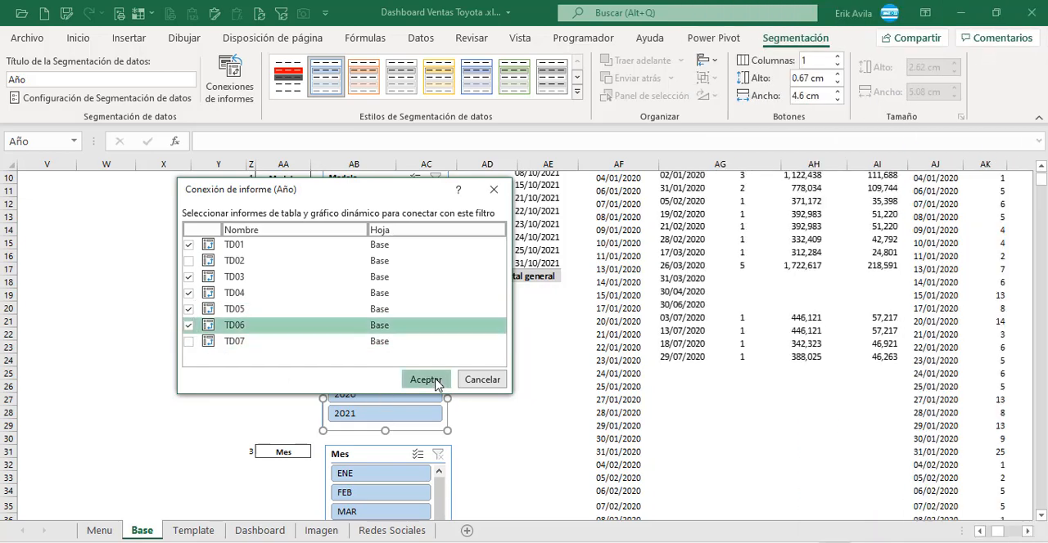
left_click(426, 379)
left_click(526, 395)
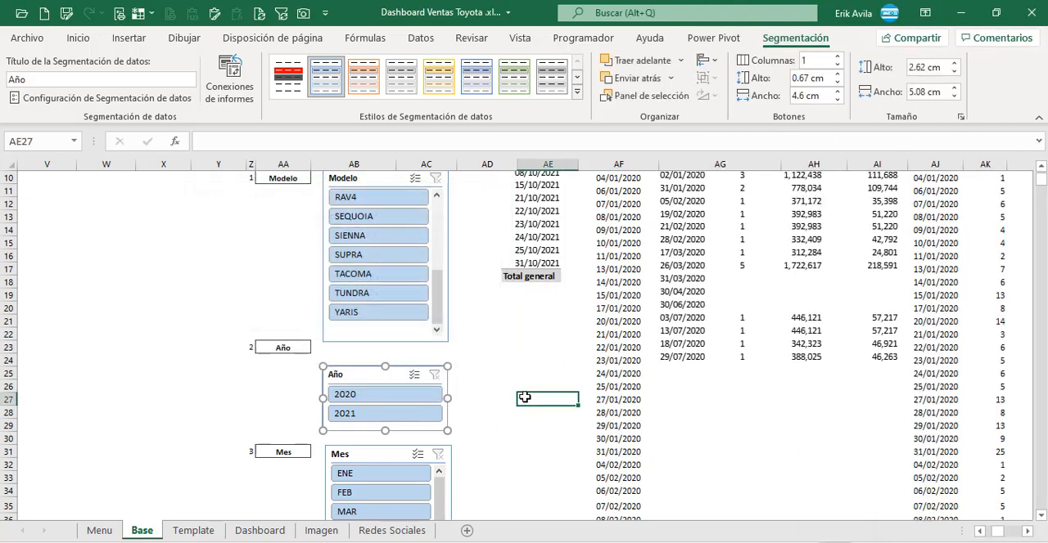
Step: Connect the Mes slicer to the TD03, TD04, TD05, TD06 and TD07 pivot tables in addition to TD01
scroll(524, 393, "down", 4)
left_click(366, 305)
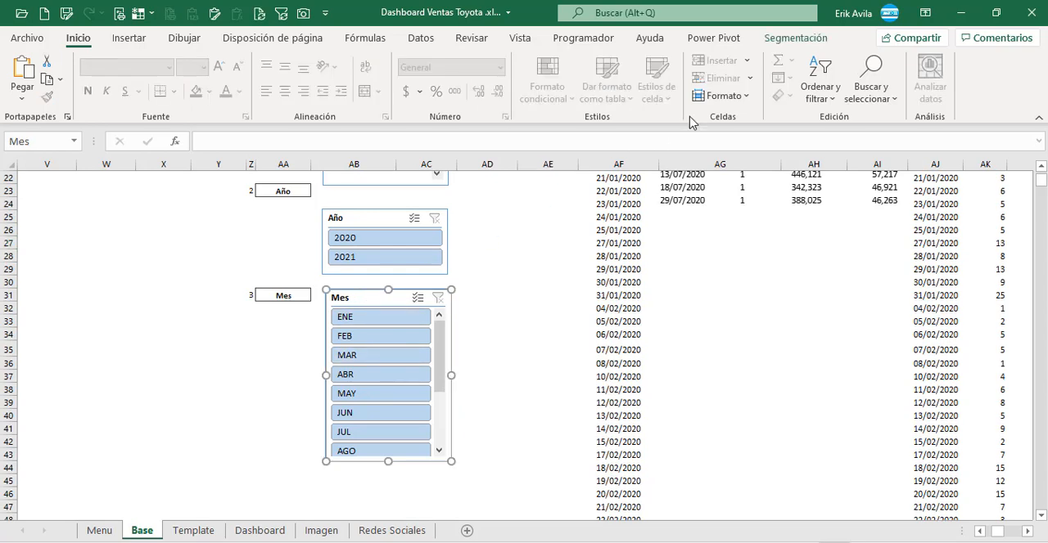
left_click(790, 39)
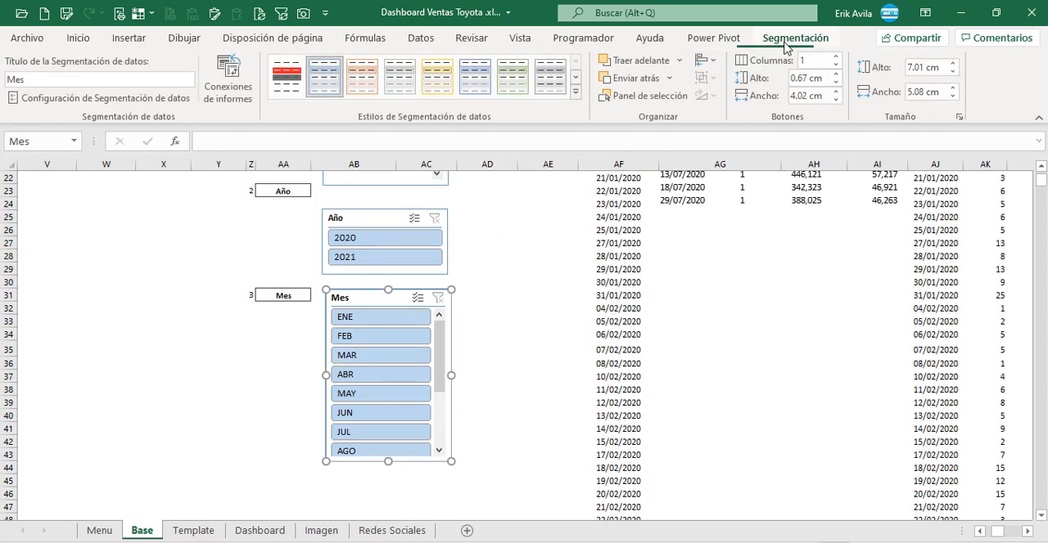
left_click(230, 81)
left_click_drag(333, 223, 322, 196)
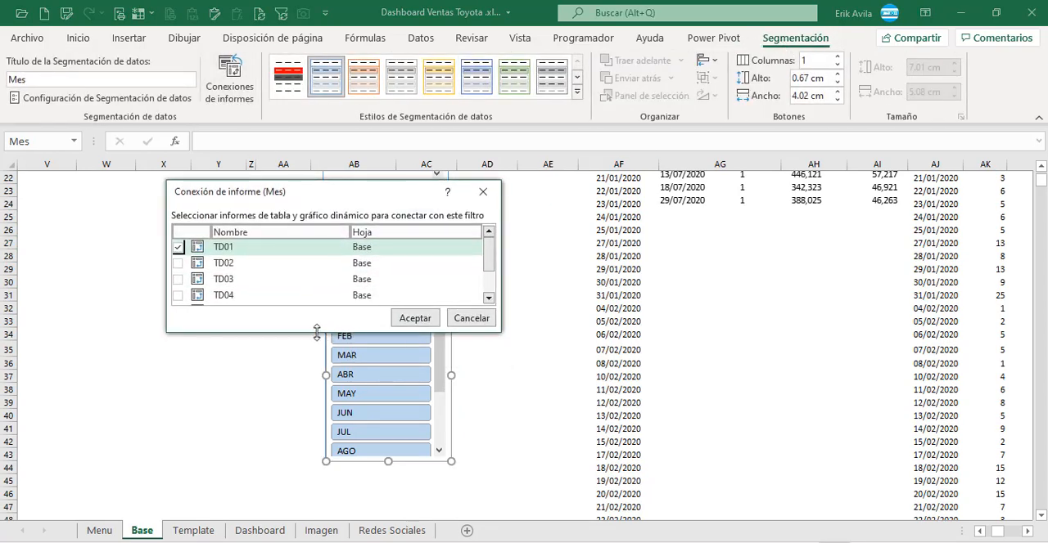
left_click_drag(317, 333, 301, 399)
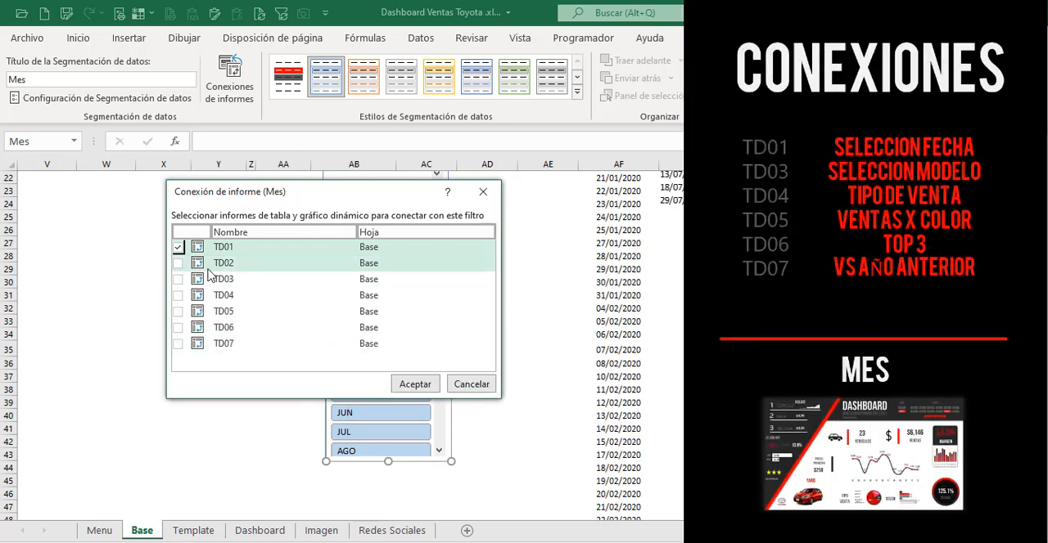
left_click(178, 280)
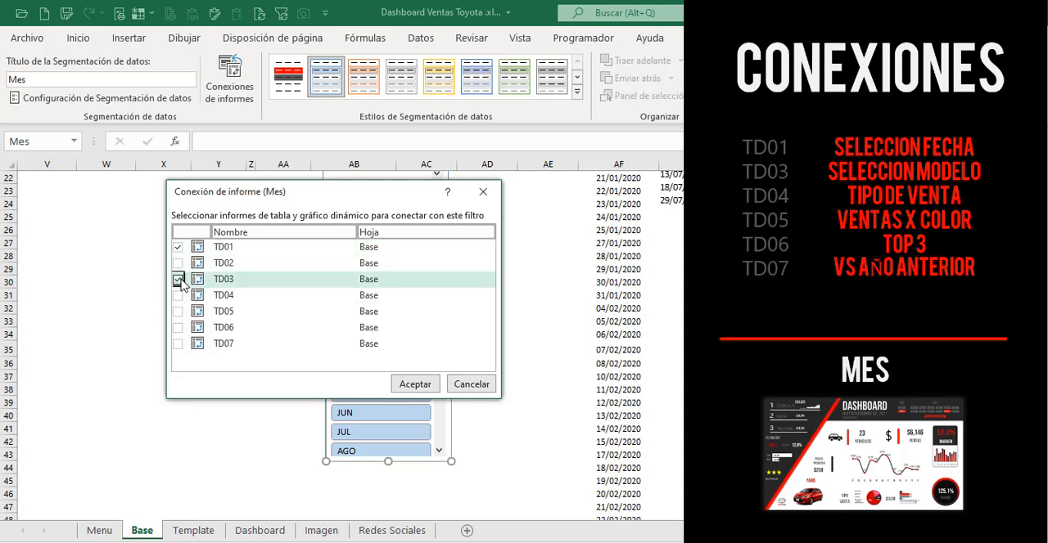
left_click(178, 296)
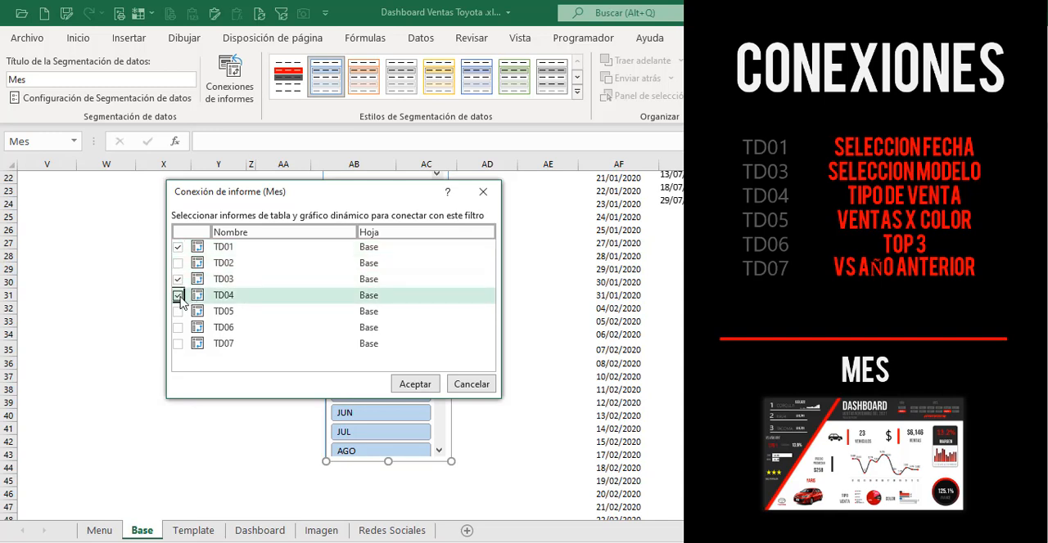
left_click(178, 312)
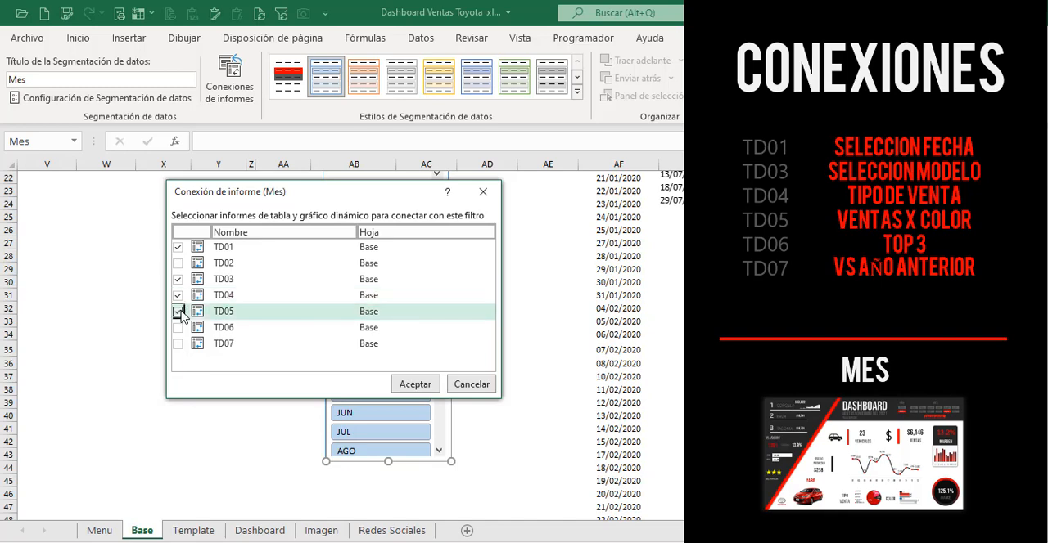
left_click(177, 327)
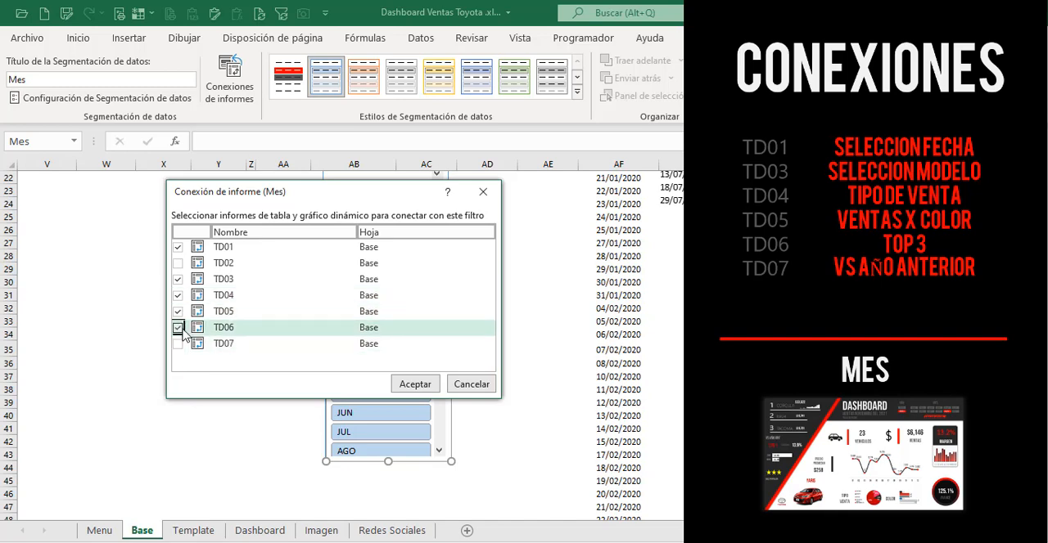
left_click(178, 344)
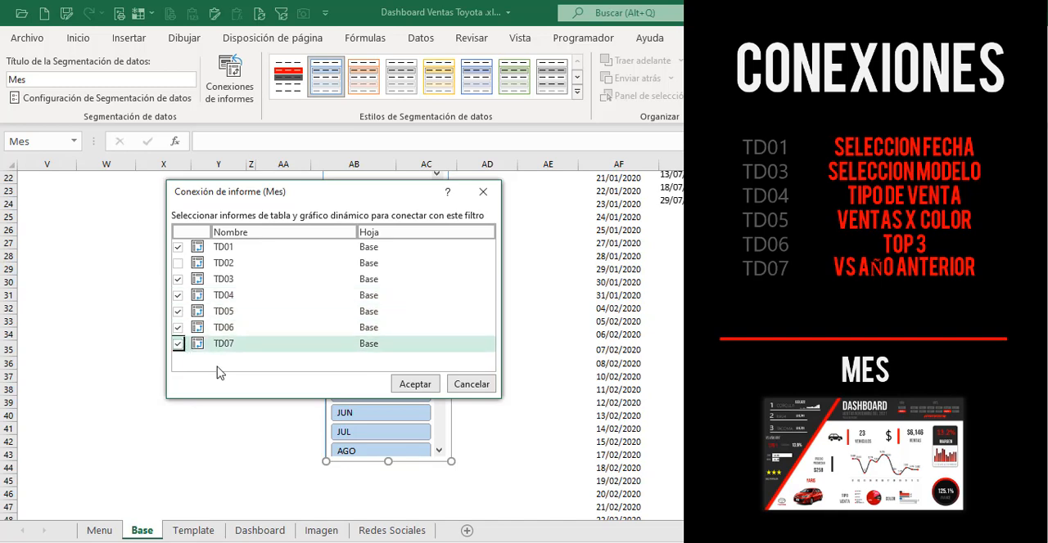
left_click(414, 383)
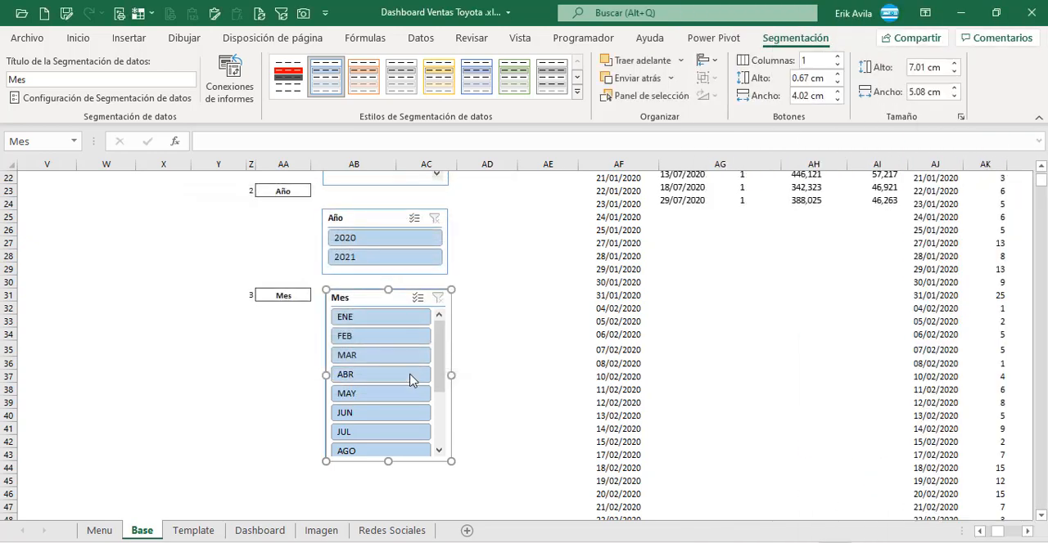
left_click(520, 270)
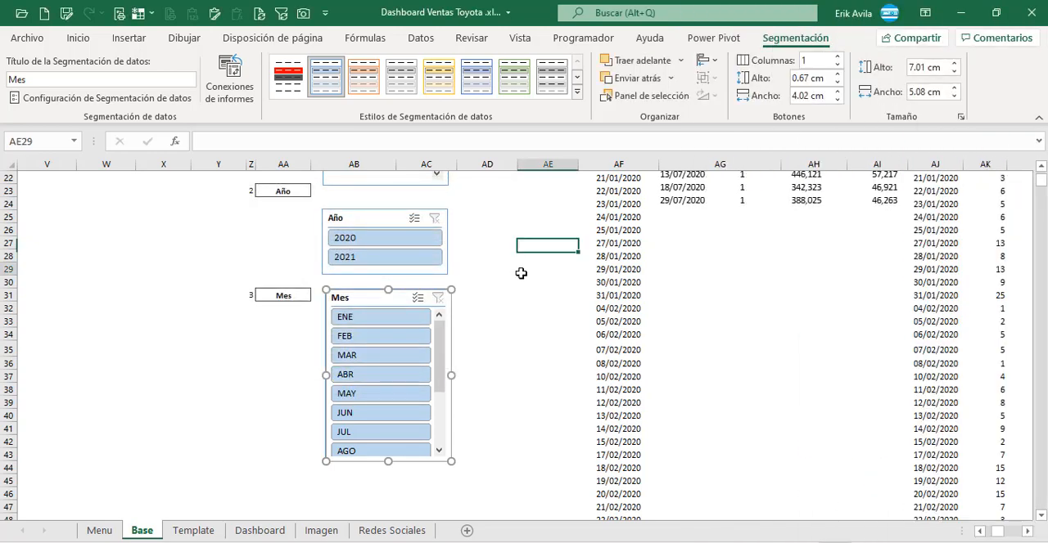
Step: Apply the custom red style "Estilo de segmentación de datos 1" to the Modelo slicer
scroll(520, 274, "up", 4)
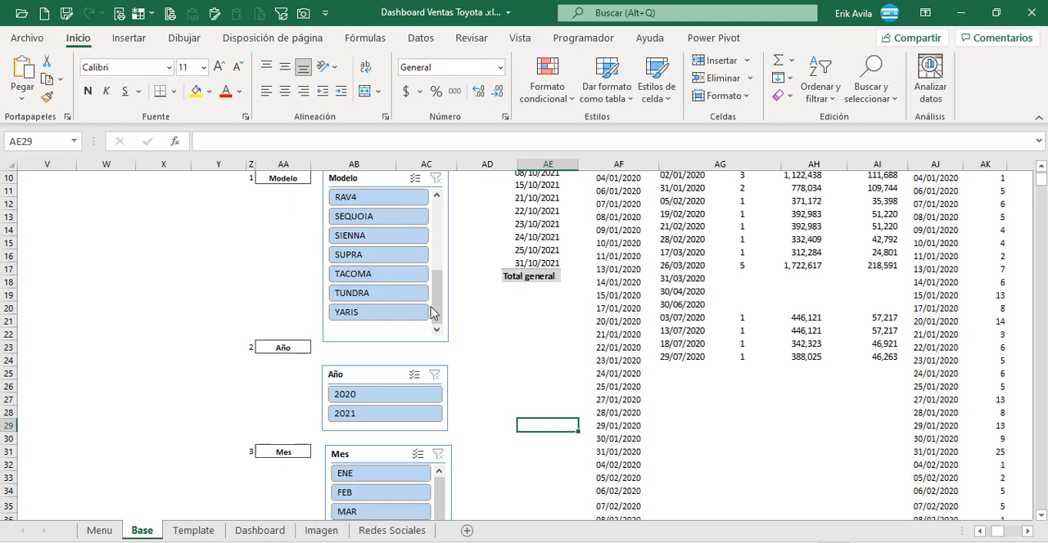
scroll(470, 304, "up", 3)
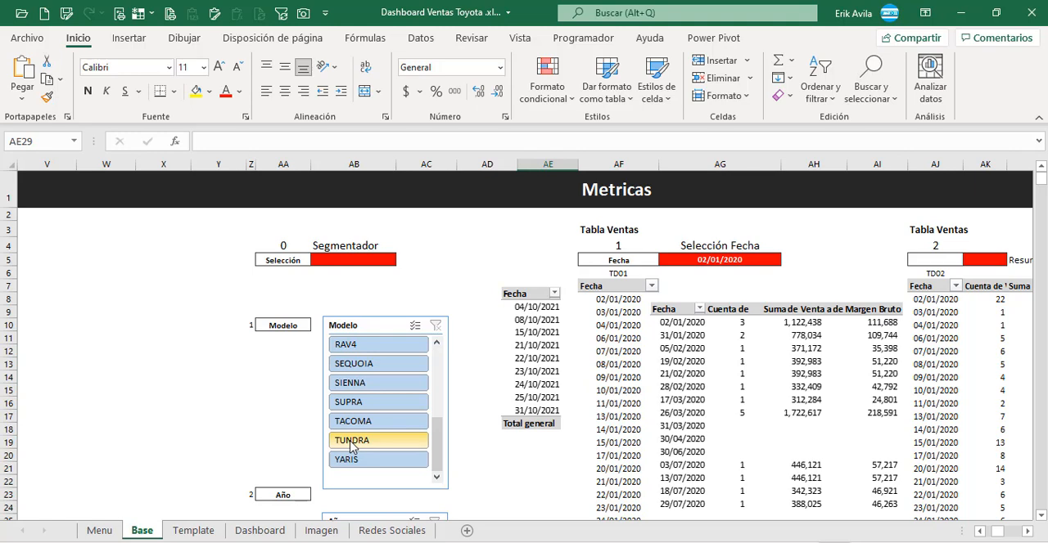
left_click(396, 330)
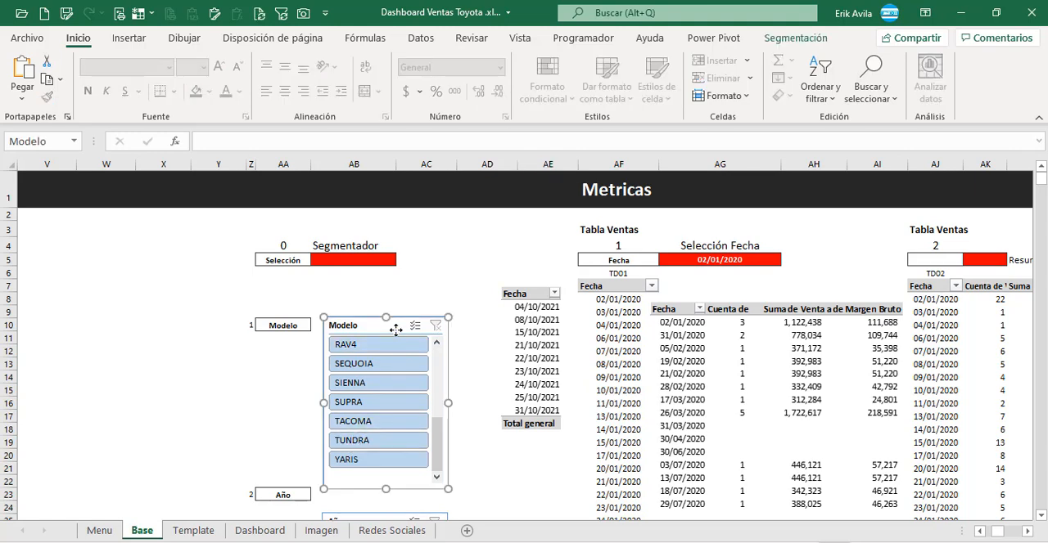
left_click(795, 38)
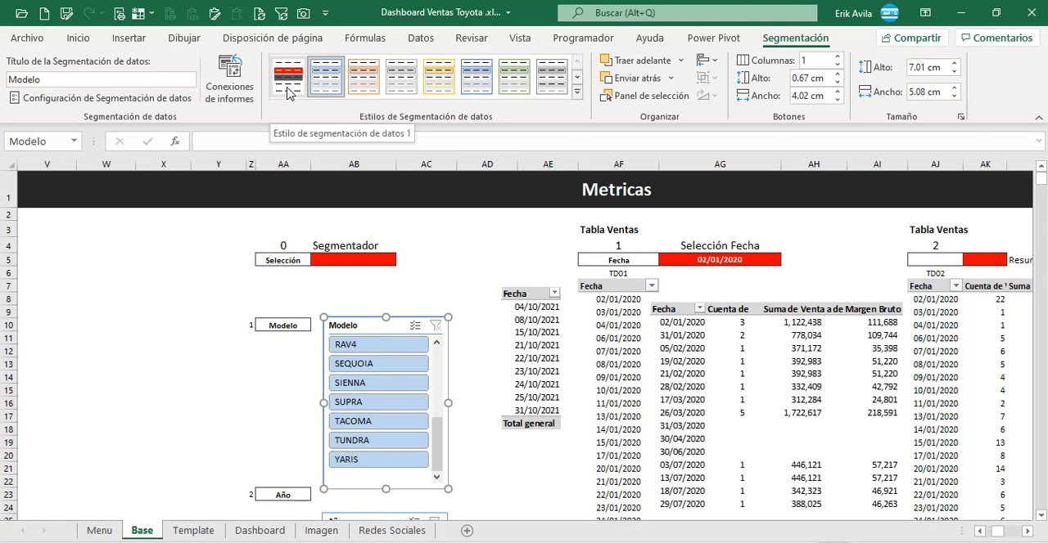
left_click(288, 92)
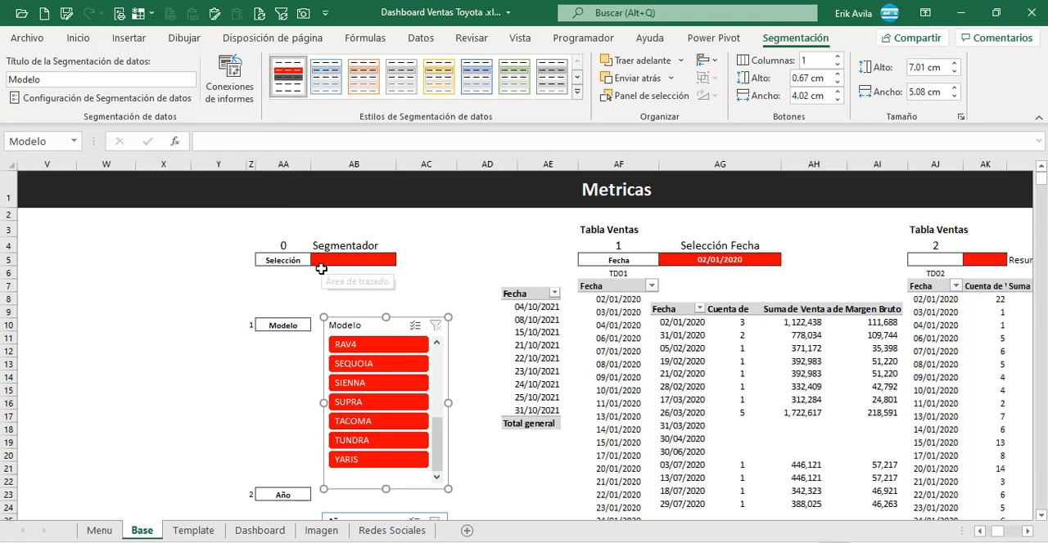
left_click(475, 364)
Step: Apply the same custom red style, "Estilo de segmentación de datos 1", to the Año and Mes slicers
scroll(475, 363, "down", 3)
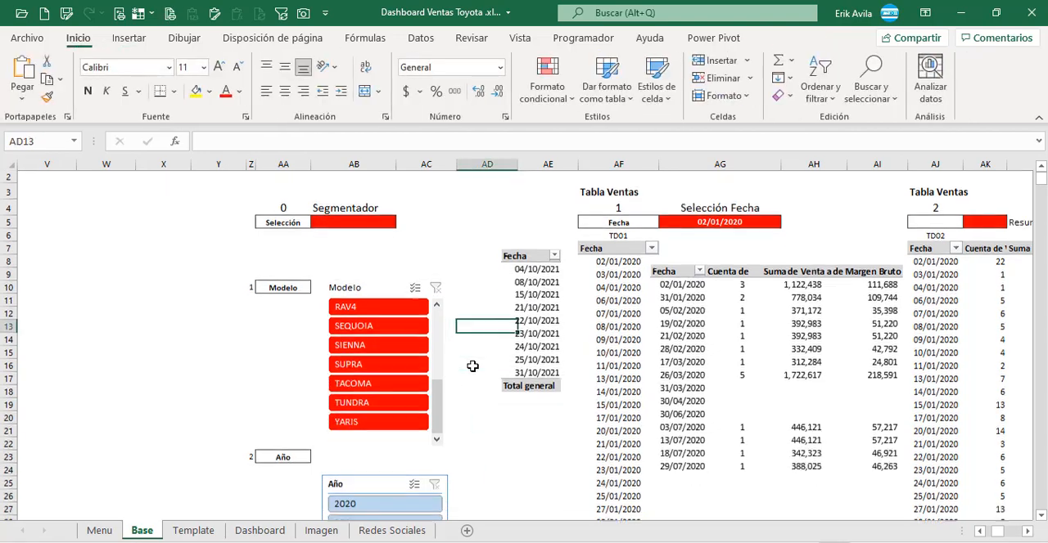
left_click(359, 378)
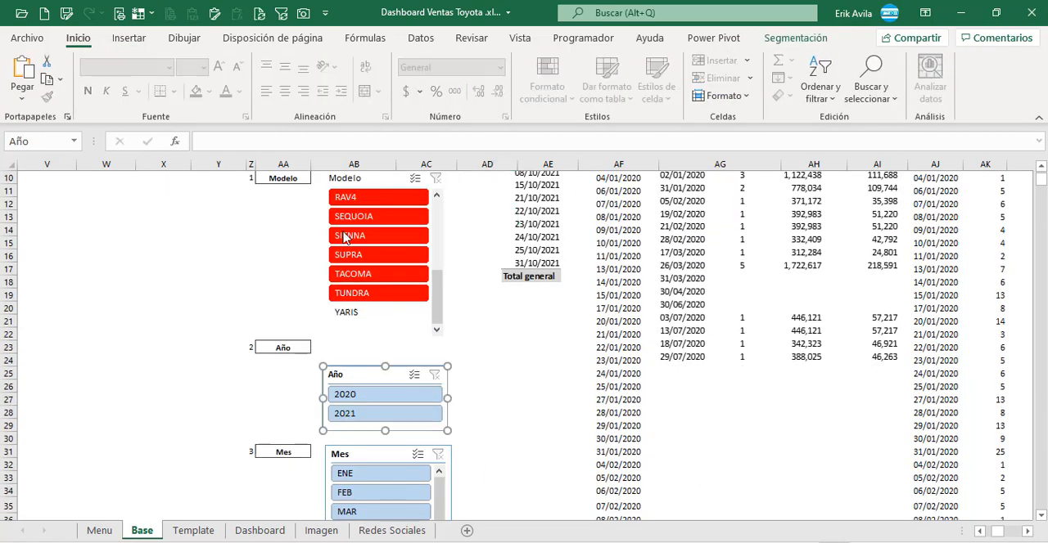
left_click(794, 37)
left_click(290, 81)
left_click(352, 456)
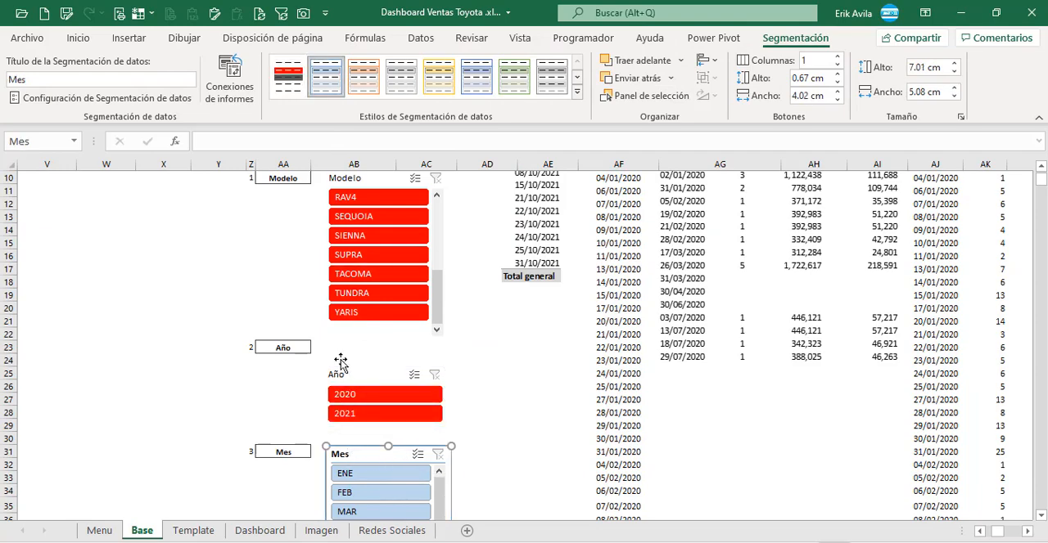
left_click(290, 80)
left_click(467, 358)
Step: Move the Modelo, Año and Mes slicers together from the Base sheet to the Dashboard sheet, placing them beside the dashboard's right edge
scroll(442, 343, "up", 1)
left_click(402, 211)
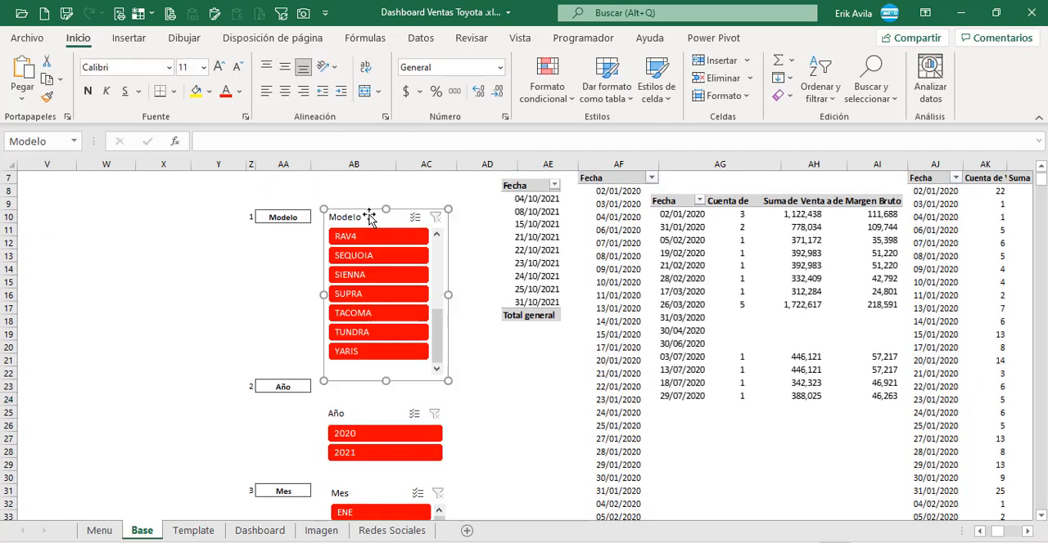
left_click(350, 411, "ctrl")
left_click(366, 487, "ctrl")
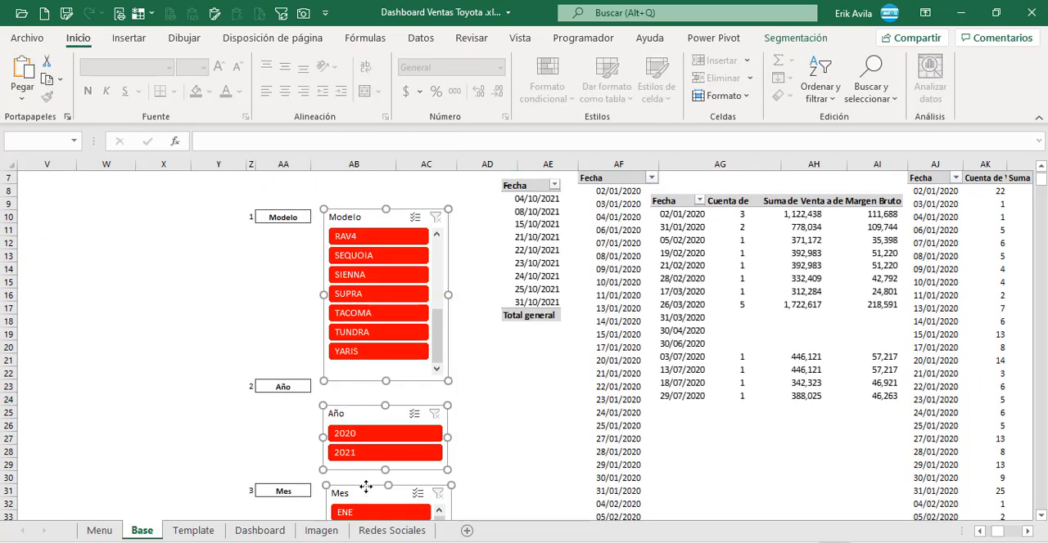
key("ctrl+x")
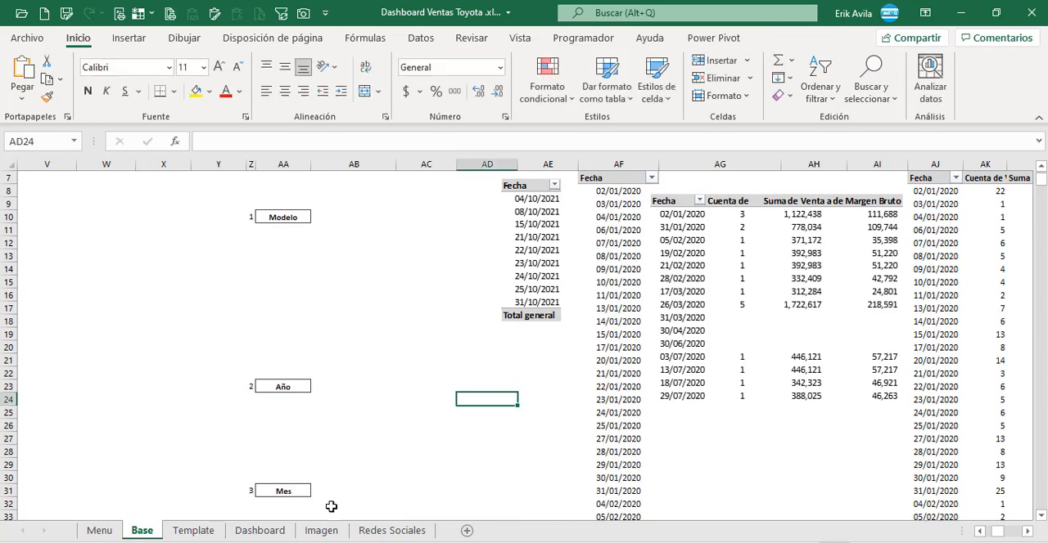
left_click(260, 530)
key("ctrl+v")
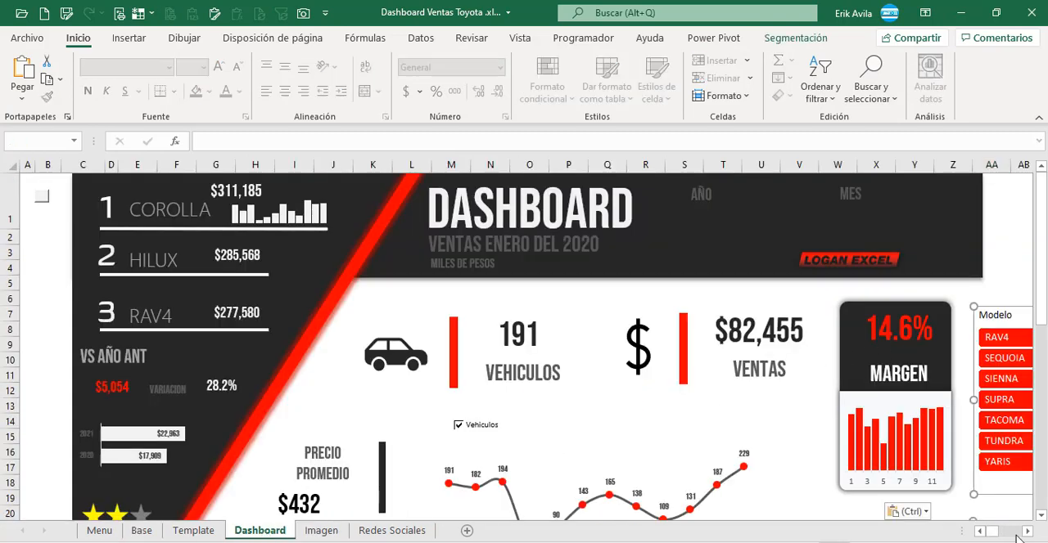
left_click(1026, 531)
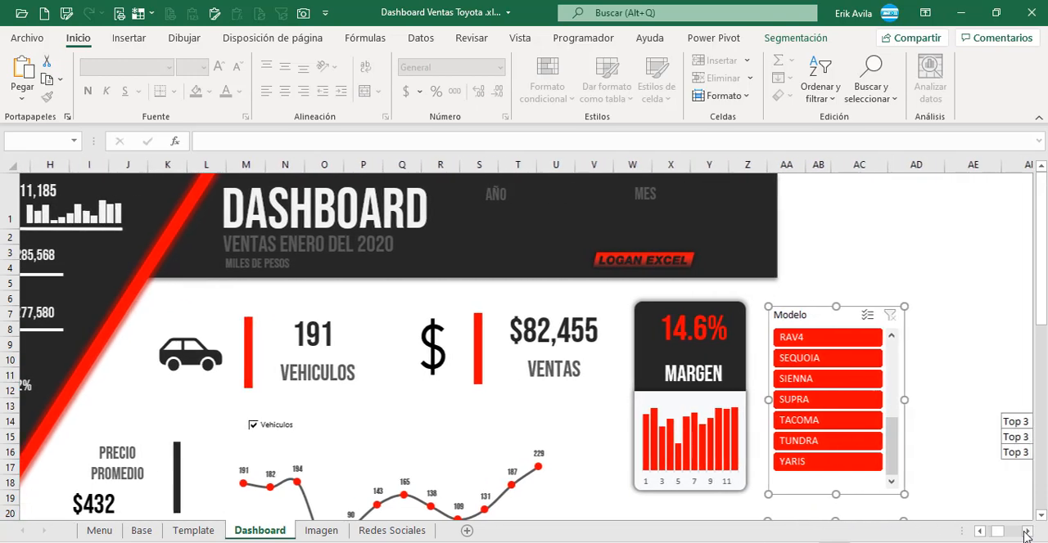
scroll(858, 475, "down", 3)
scroll(853, 462, "up", 2)
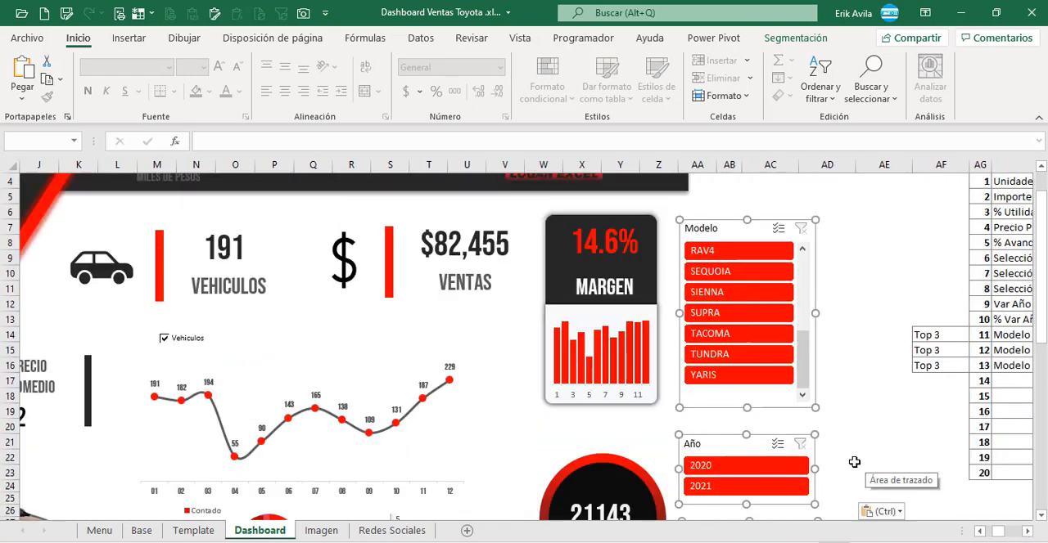
scroll(853, 463, "up", 1)
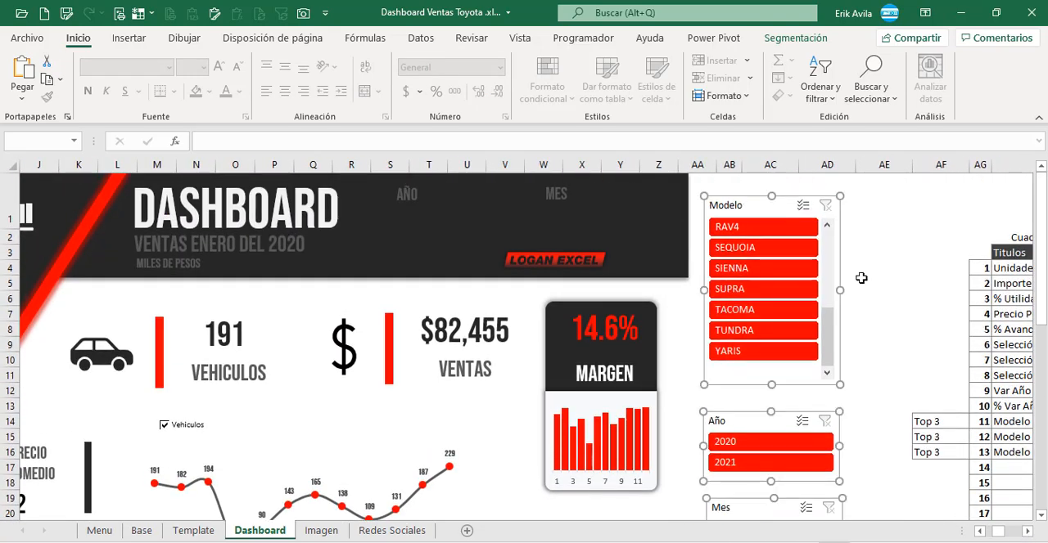
Step: Place the Año slicer under the AÑO label in the dashboard header, hide its header and shrink it to fit its two buttons
left_click_drag(745, 423, 390, 230)
left_click(784, 38)
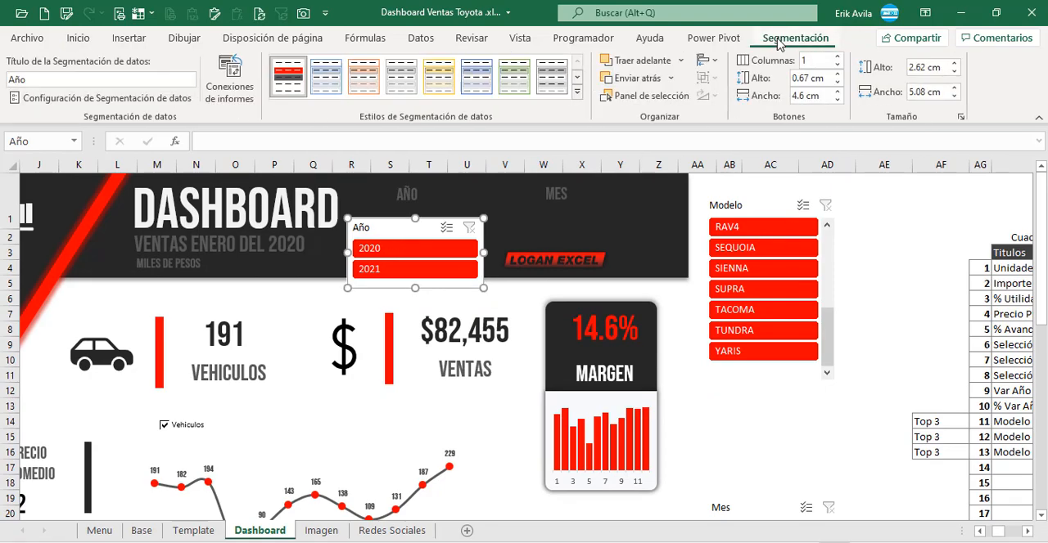
left_click(109, 99)
left_click(156, 269)
left_click_drag(415, 288, 416, 271)
left_click_drag(437, 218, 442, 211)
left_click_drag(489, 237, 410, 236)
left_click_drag(389, 210, 418, 212)
Step: Move the Mes slicer up into the dashboard header under the MES label
left_click(769, 426)
scroll(769, 426, "down", 3)
left_click_drag(751, 329, 513, 196)
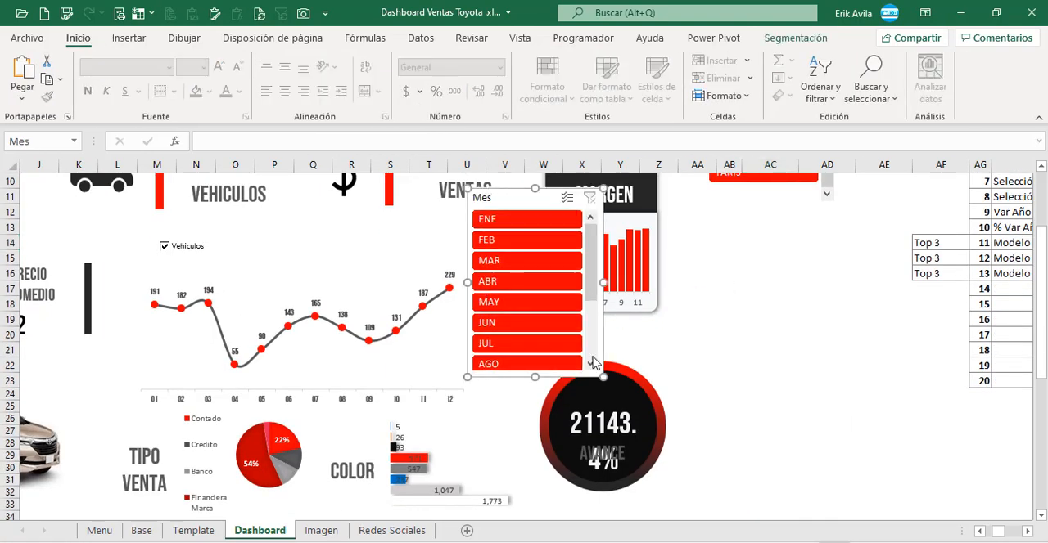
left_click_drag(1042, 275, 1041, 217)
left_click_drag(519, 383, 520, 235)
Step: Arrange the Mes slicer in 6 columns, shorten it to fit the dashboard header and hide its own header
left_click(777, 39)
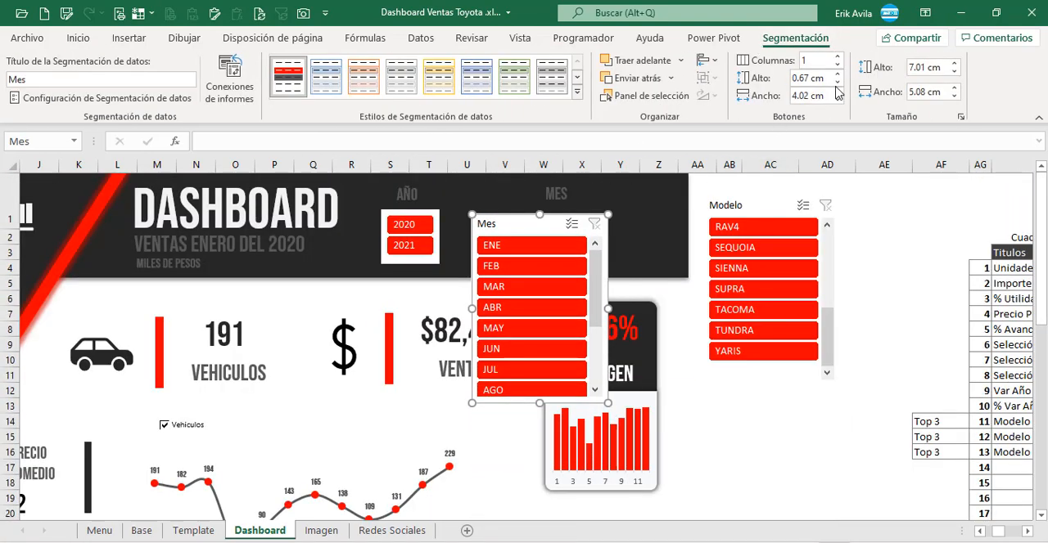
left_click(838, 58)
left_click(838, 57)
left_click(838, 57)
left_click(838, 57)
left_click(838, 59)
left_click_drag(538, 402, 551, 280)
left_click(102, 98)
left_click(152, 270)
left_click(456, 384)
Step: Widen the Mes slicer to about 8.31 cm and align it with the Año slicer inside the dashboard header
left_click_drag(607, 247, 679, 247)
left_click_drag(584, 269, 582, 269)
left_click_drag(473, 243, 456, 241)
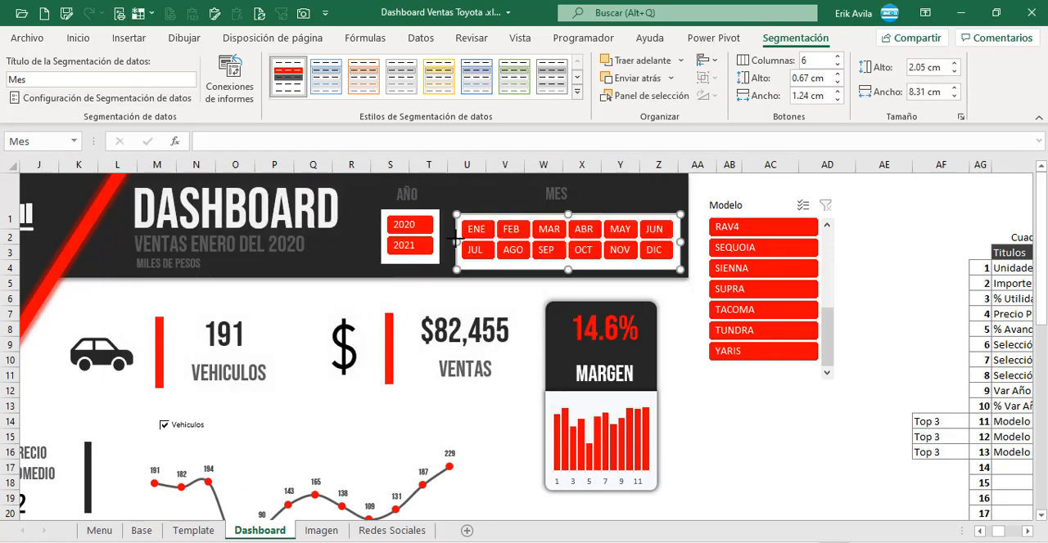
left_click_drag(524, 217, 524, 213)
Step: Place the Modelo slicer against the dashboard's upper right edge and lengthen it downward to show more models
left_click(769, 205)
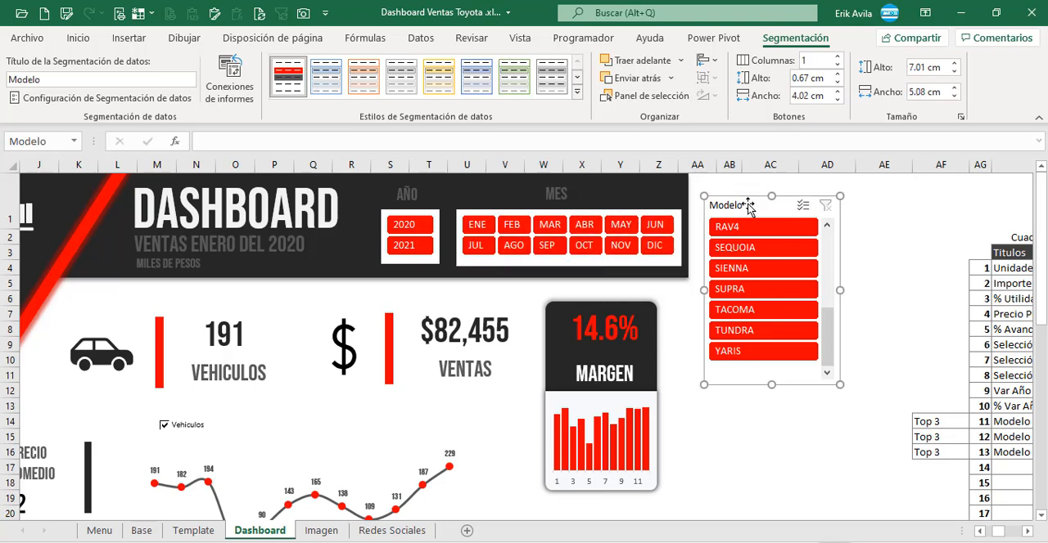
left_click_drag(769, 205, 755, 182)
left_click_drag(756, 361, 758, 455)
left_click(880, 391)
Step: Select YARIS in the Modelo slicer and stretch the slicer to about 19.26 cm tall, down to the dashboard's lower edge
scroll(863, 409, "down", 2)
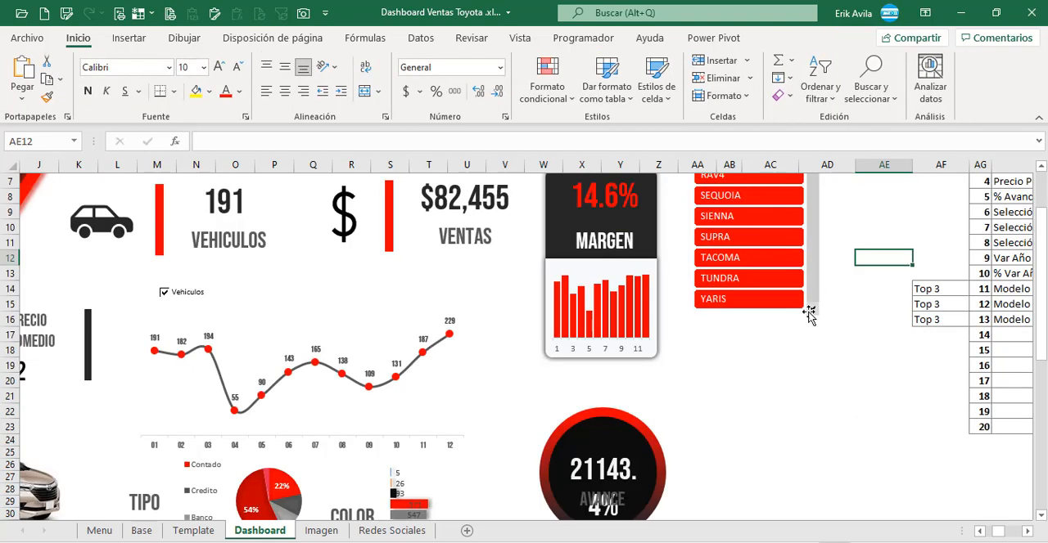
left_click(752, 300)
right_click(759, 313)
left_click_drag(757, 318, 757, 493)
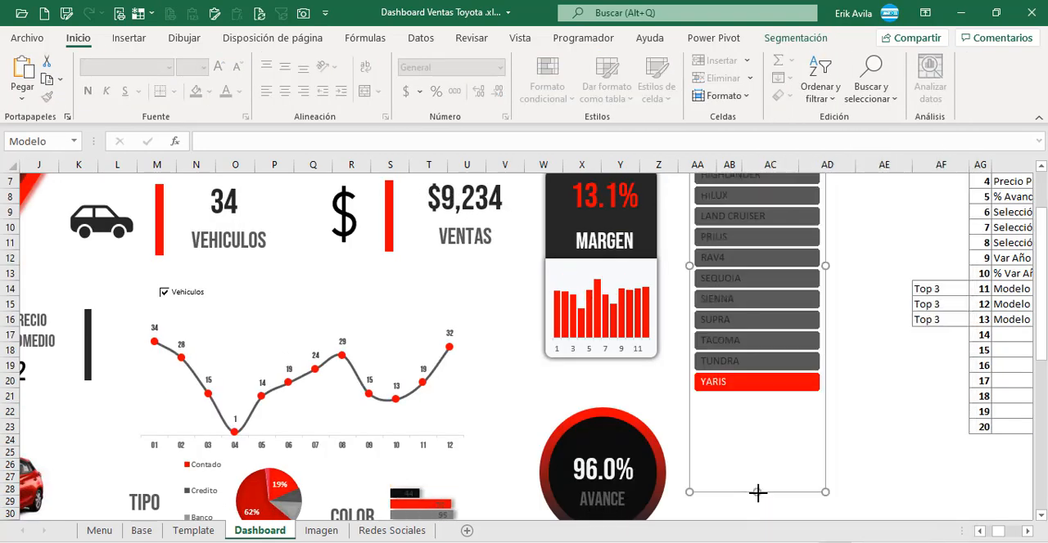
scroll(964, 402, "down", 4)
left_click_drag(757, 323, 758, 391)
left_click(880, 329)
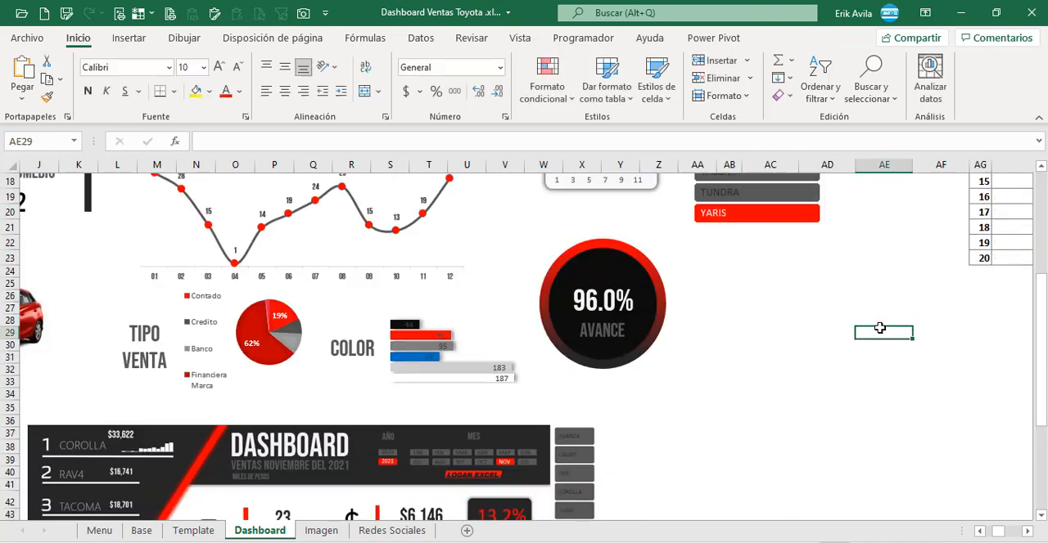
Step: Set the button height of the Modelo slicer to 1 cm
scroll(865, 377, "up", 6)
left_click(762, 183)
left_click(794, 38)
left_click(836, 73)
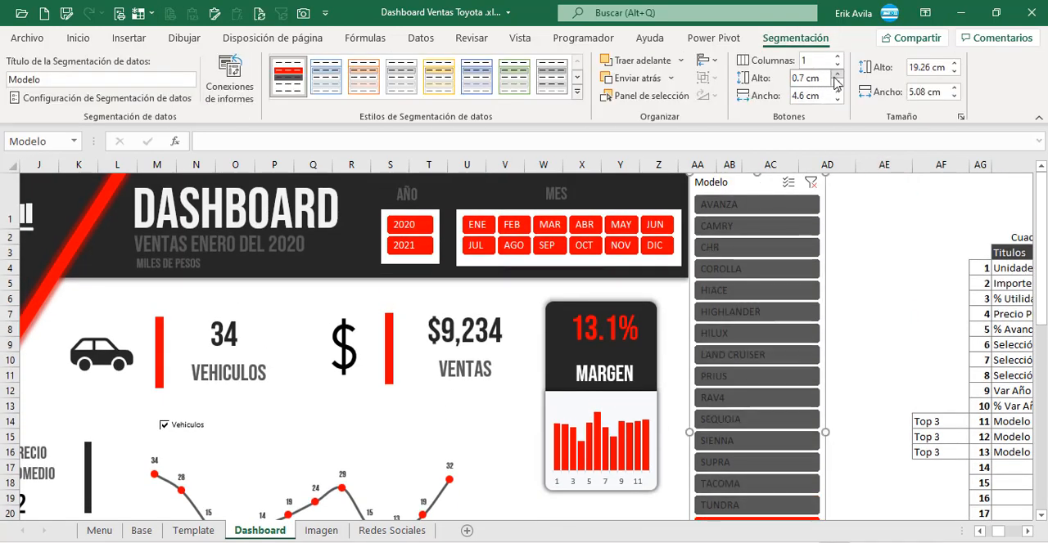
left_click(837, 74)
left_click(837, 73)
left_click(835, 79)
left_click(880, 309)
scroll(856, 311, "down", 6)
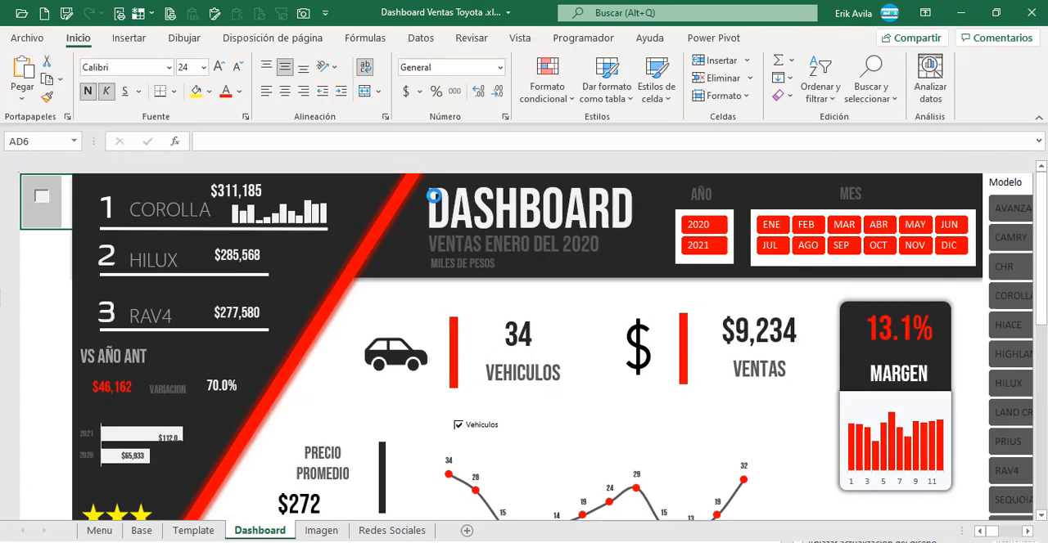
Step: Narrow the Modelo slicer to about 3.84 cm and hide its header
left_click(1005, 183)
left_click(795, 38)
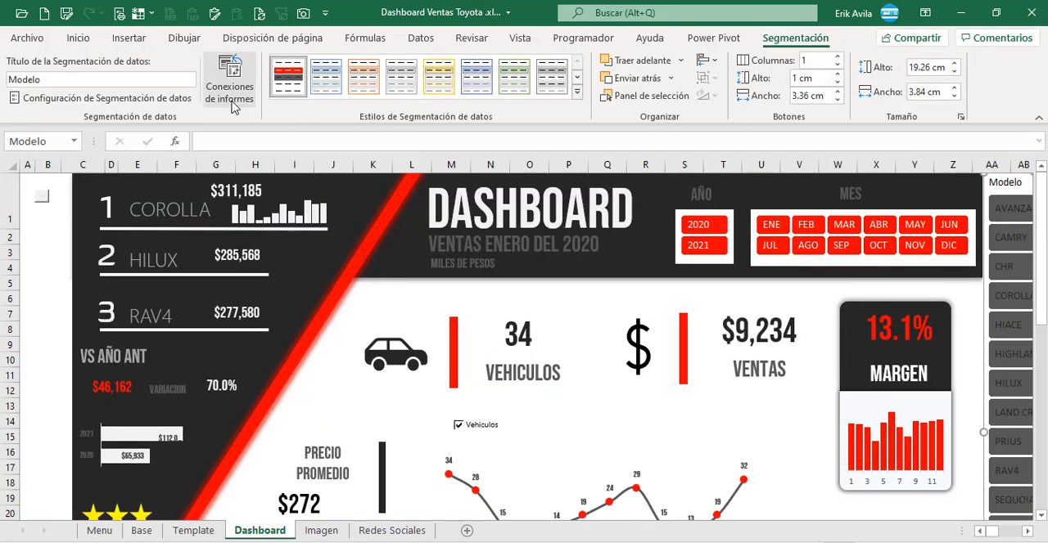
left_click(151, 98)
left_click(150, 268)
left_click(456, 384)
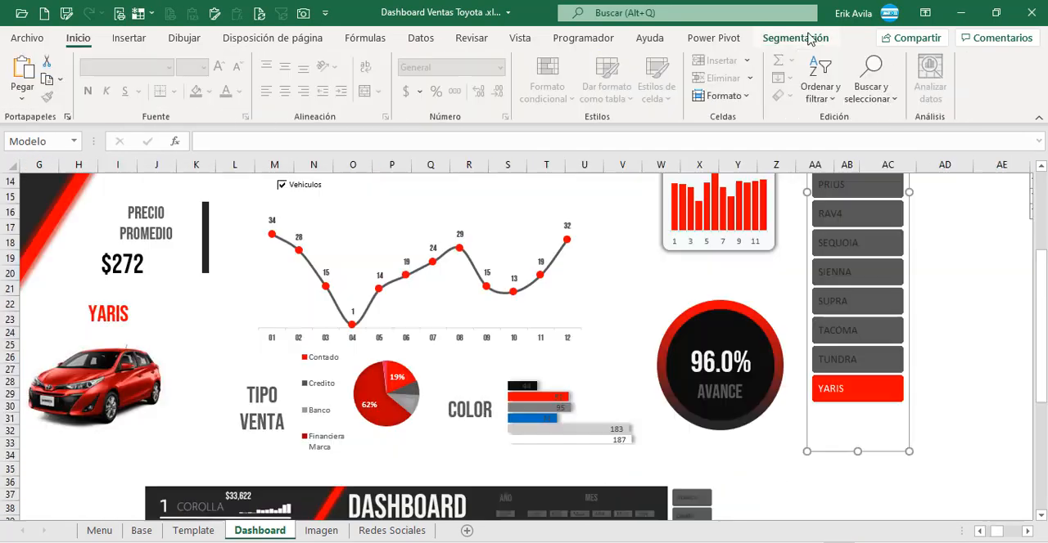
Step: Set the Modelo slicer's button height to 1.1 cm and stretch the slicer slightly downward so all models through YARIS fit
left_click(806, 37)
left_click(838, 93)
left_click(837, 100)
left_click(838, 74)
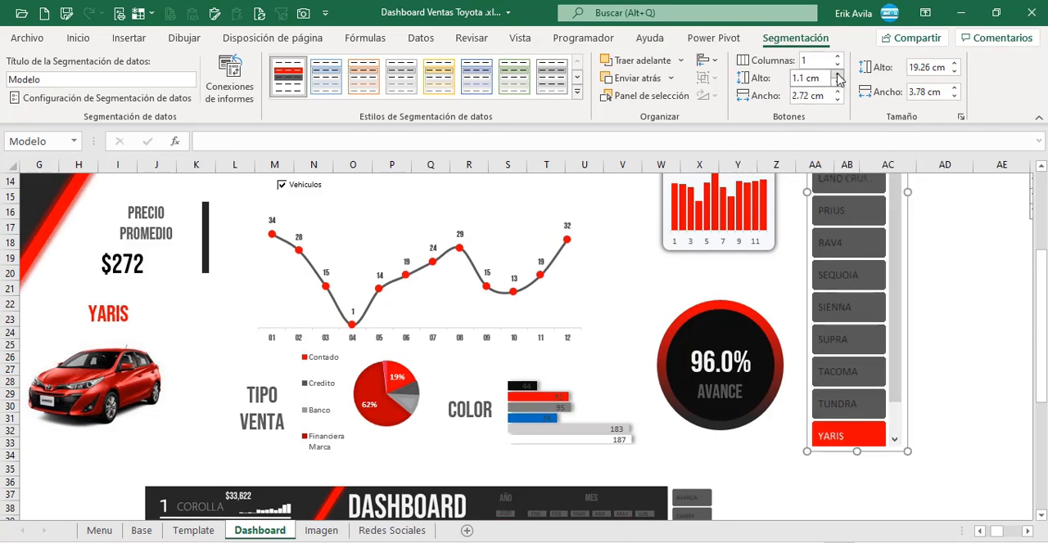
left_click_drag(857, 451, 858, 462)
left_click(946, 395)
scroll(982, 459, "up", 2)
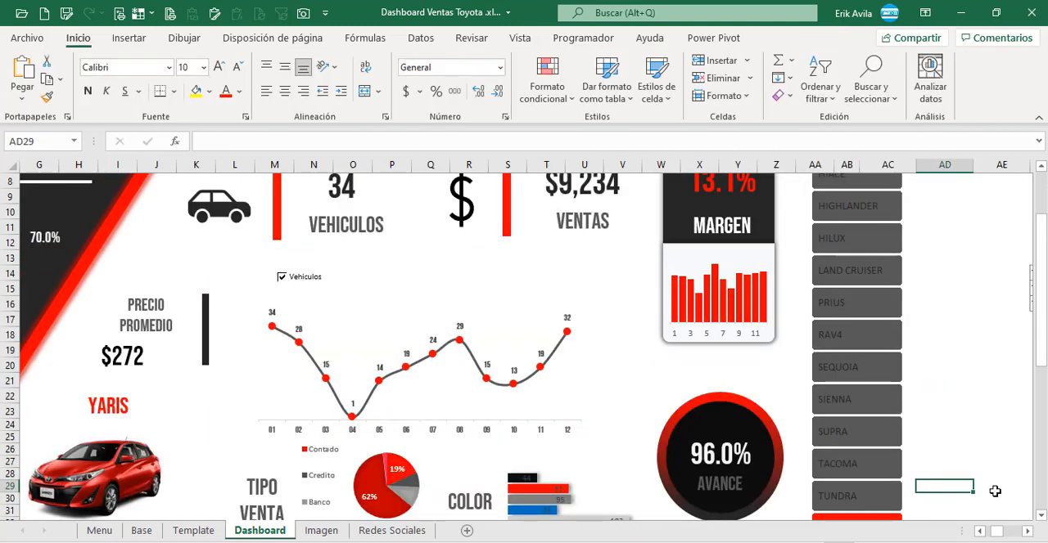
Step: Preview the dashboard in full-screen view, return to the normal view and check the layout of the sheet
left_click_drag(996, 531, 984, 531)
scroll(54, 229, "up", 3)
left_click(46, 201)
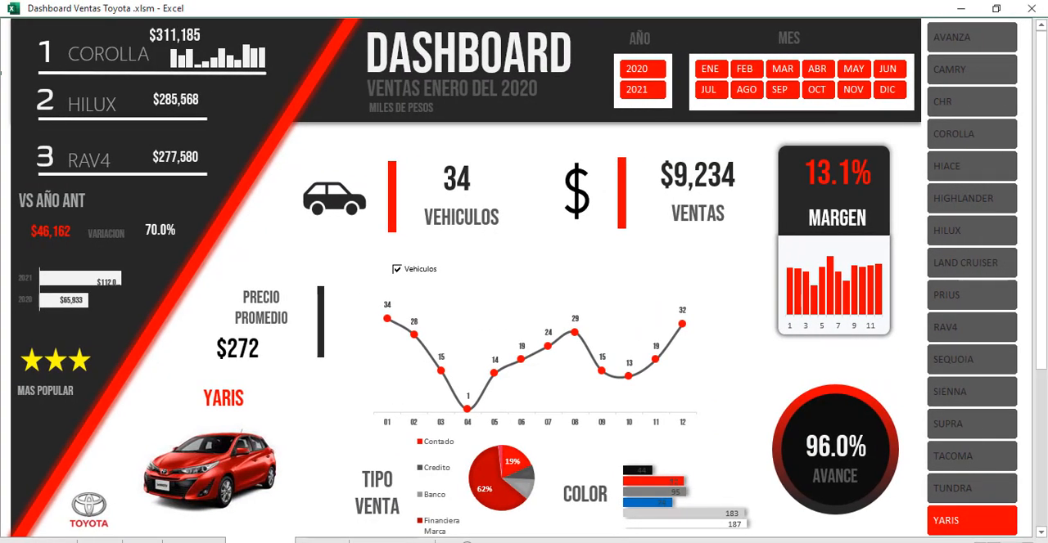
scroll(524, 279, "left", 1)
left_click(32, 40)
left_click_drag(992, 531, 986, 531)
scroll(47, 296, "down", 4)
left_click(47, 297)
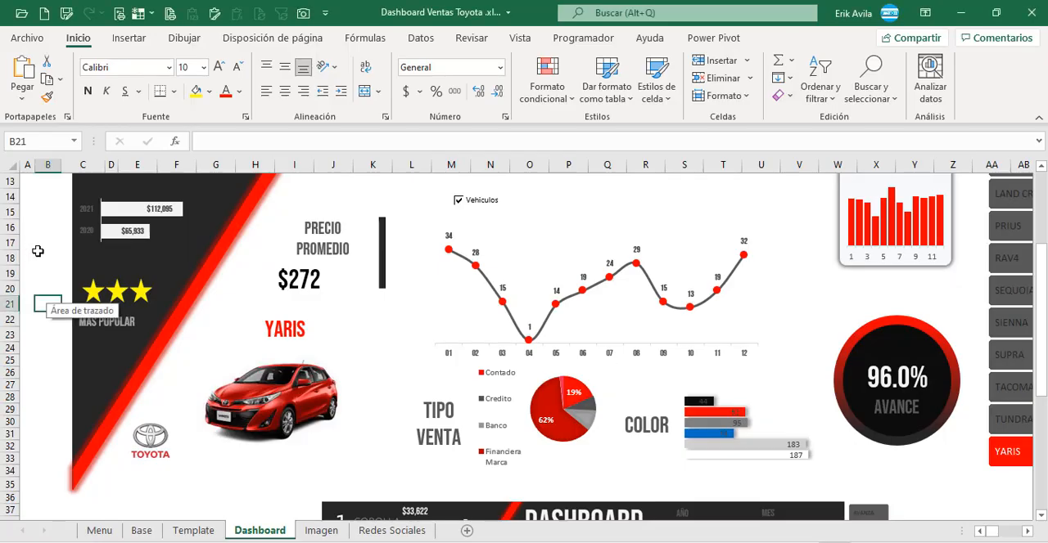
scroll(38, 251, "up", 2)
scroll(38, 252, "up", 2)
left_click(37, 251)
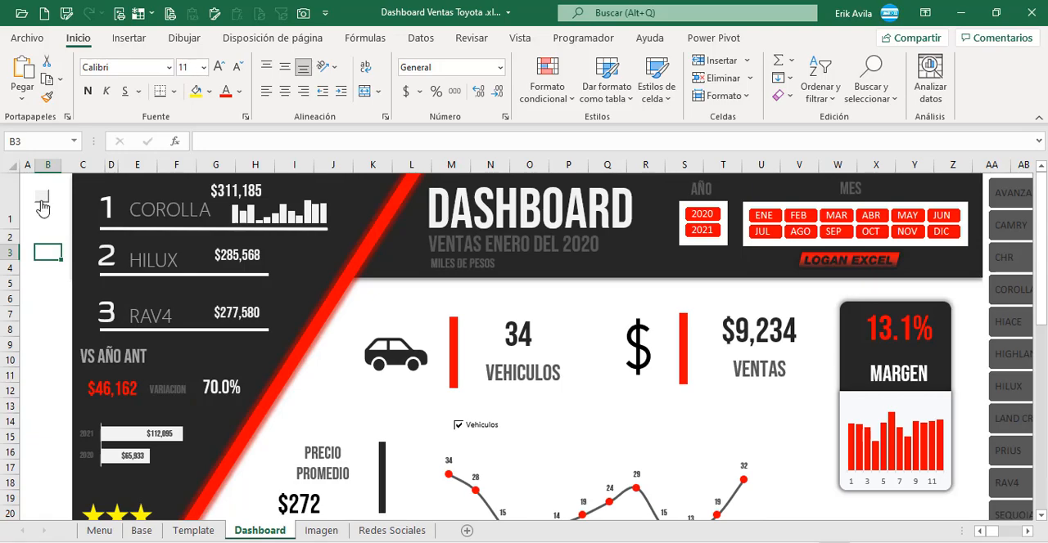
Step: Switch the dashboard to full-screen view and filter it to year 2021 and month FEB
left_click(42, 204)
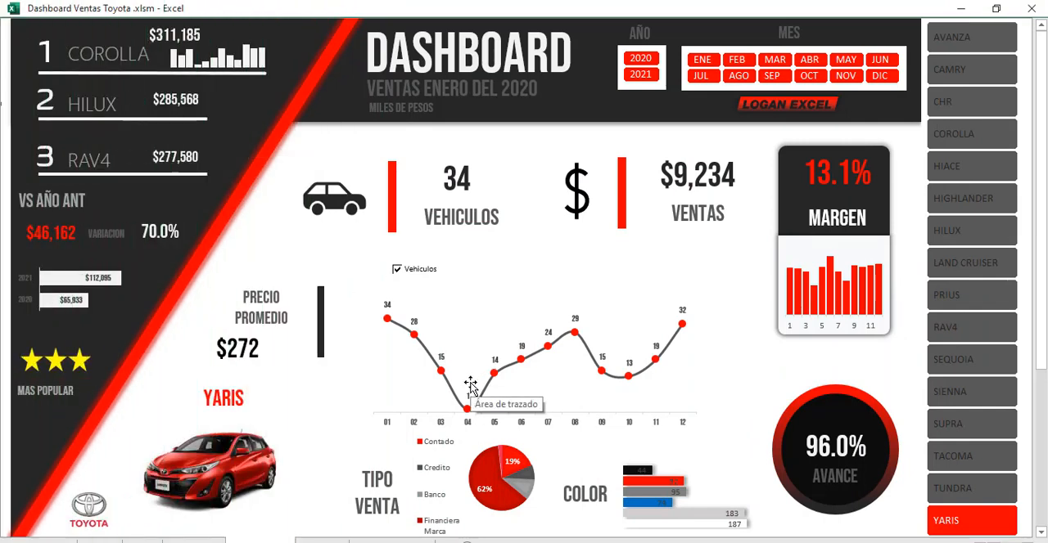
left_click(645, 80)
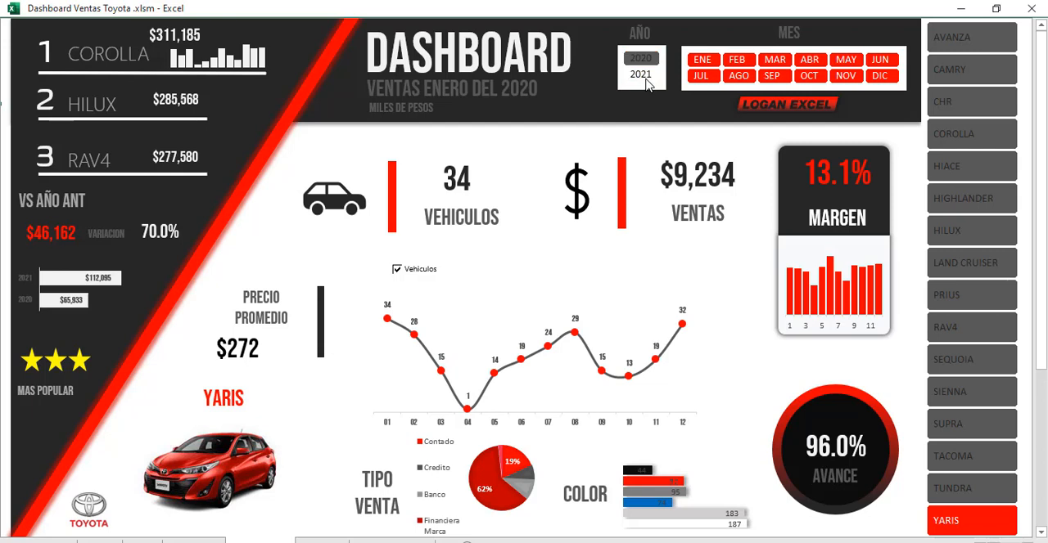
left_click(739, 60)
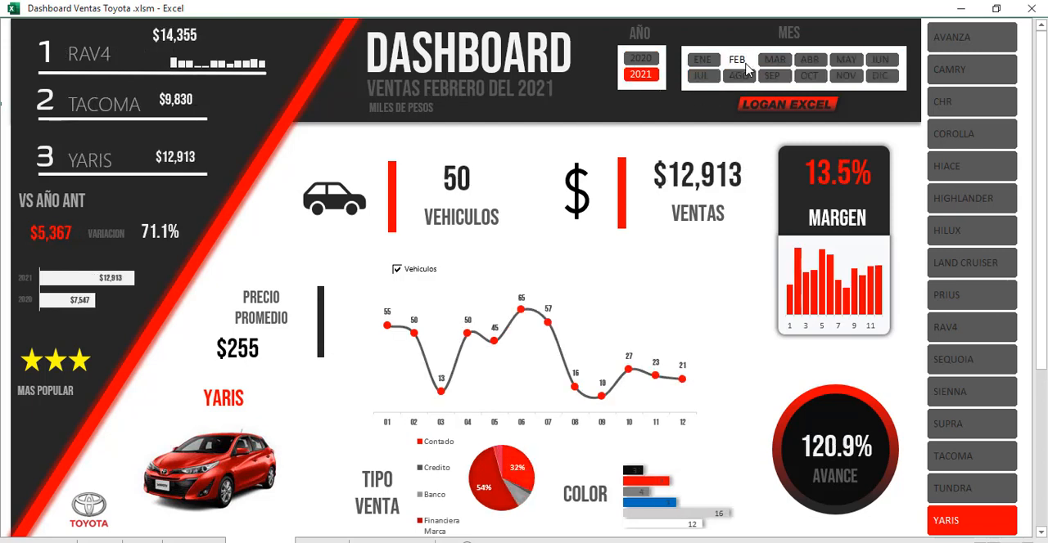
Step: Filter the dashboard by one model after another, from CAMRY down to SIENNA and back to COROLLA, to check that everything updates
left_click(972, 70)
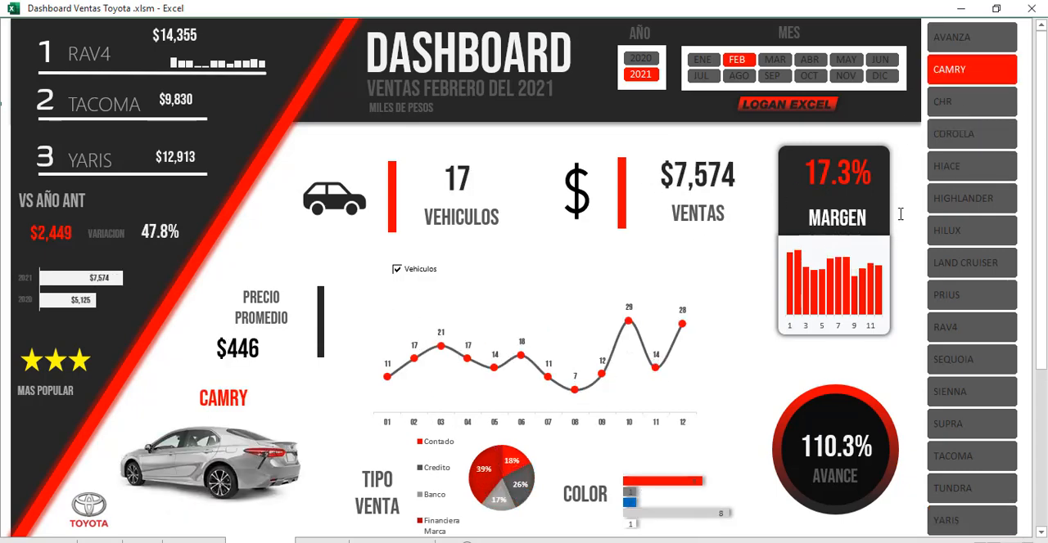
left_click(945, 167)
left_click(948, 205)
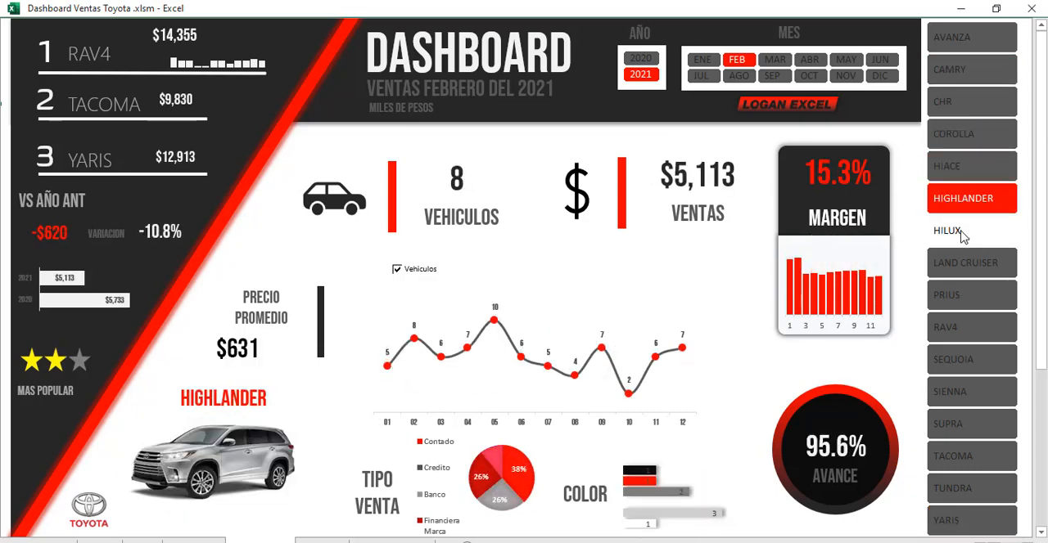
left_click(962, 235)
left_click(964, 298)
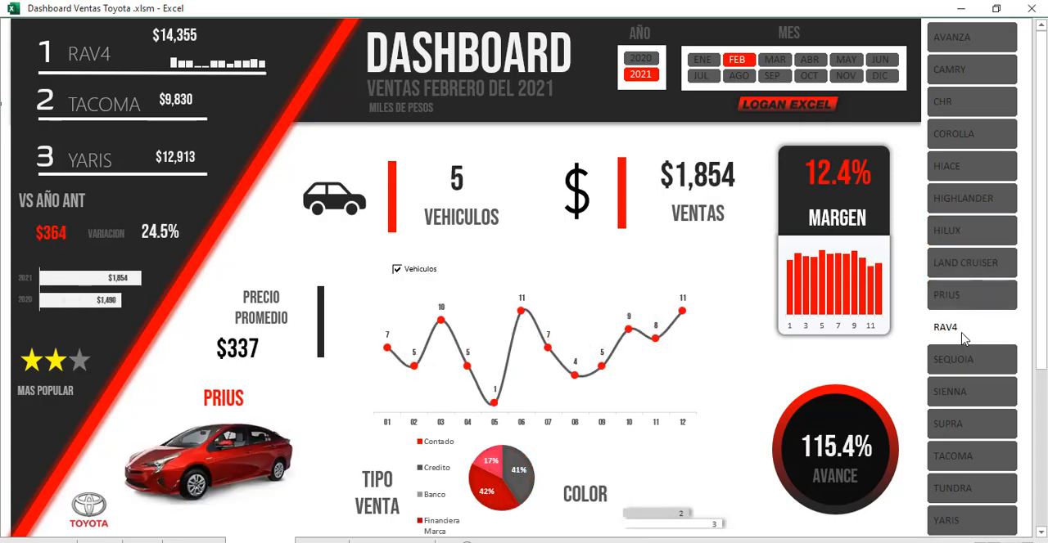
left_click(963, 339)
left_click(961, 361)
left_click(959, 395)
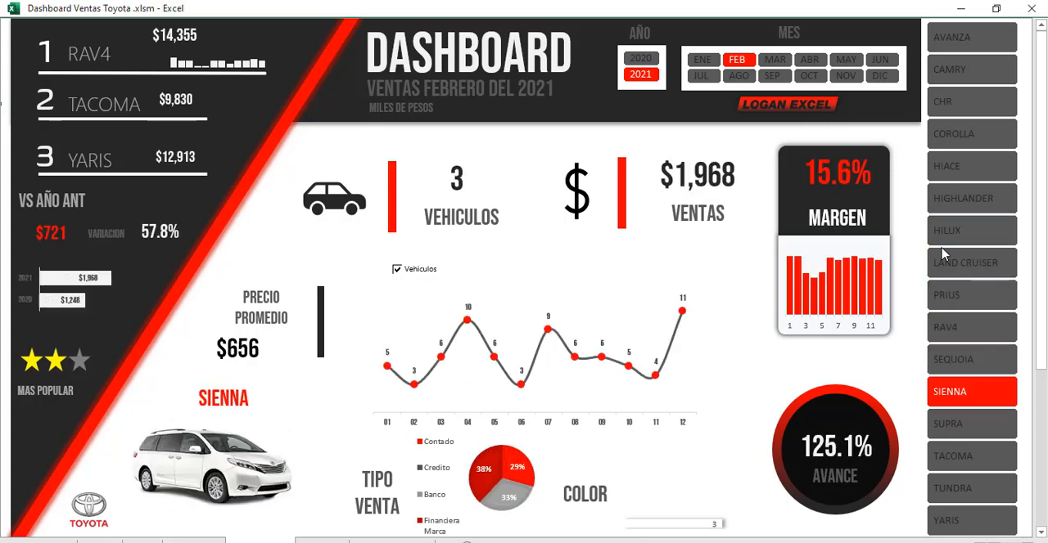
left_click(949, 138)
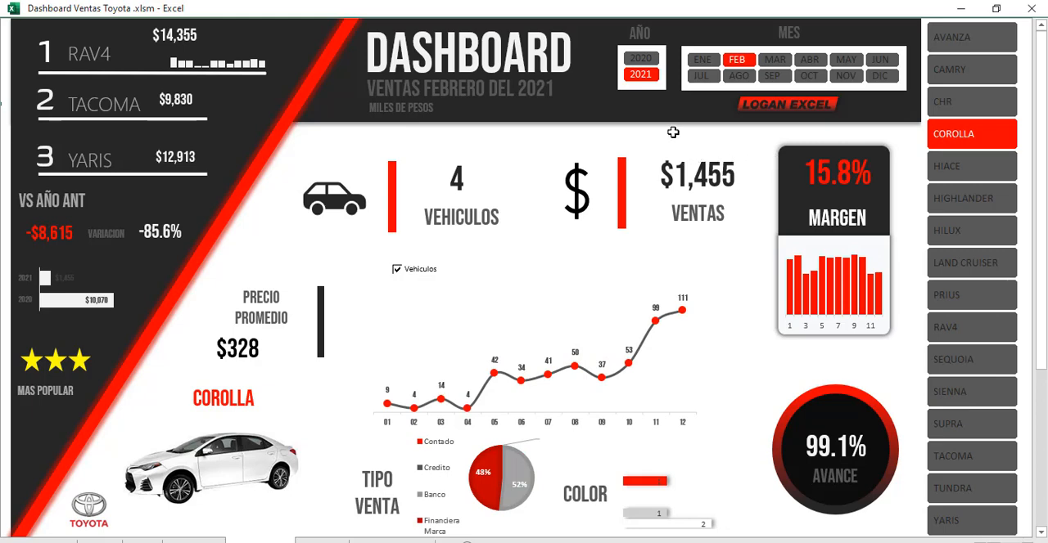
Step: Filter the dashboard to year 2020 and go through months MAR, ABR and MAY, examining the comparison with the previous year
left_click(640, 58)
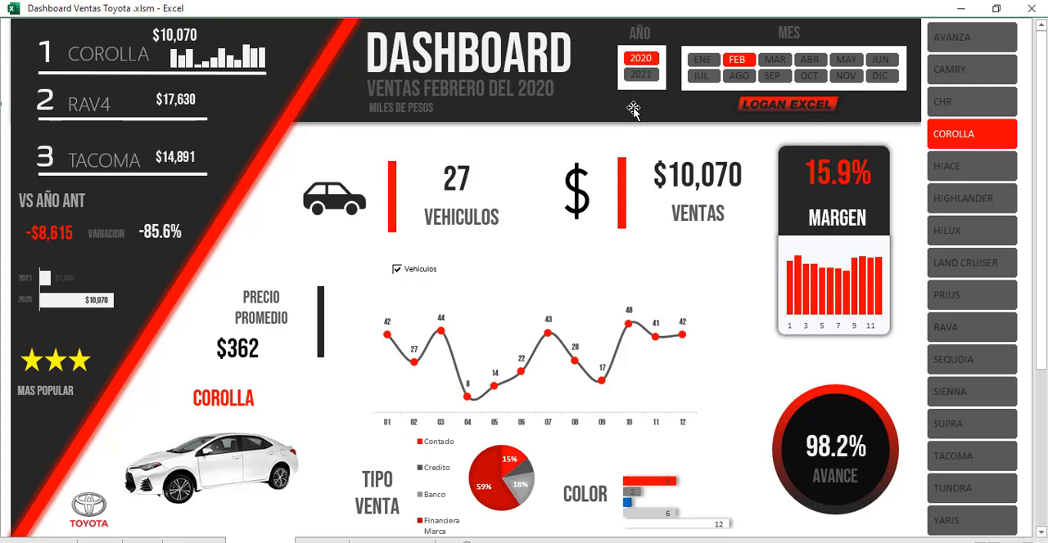
left_click(774, 61)
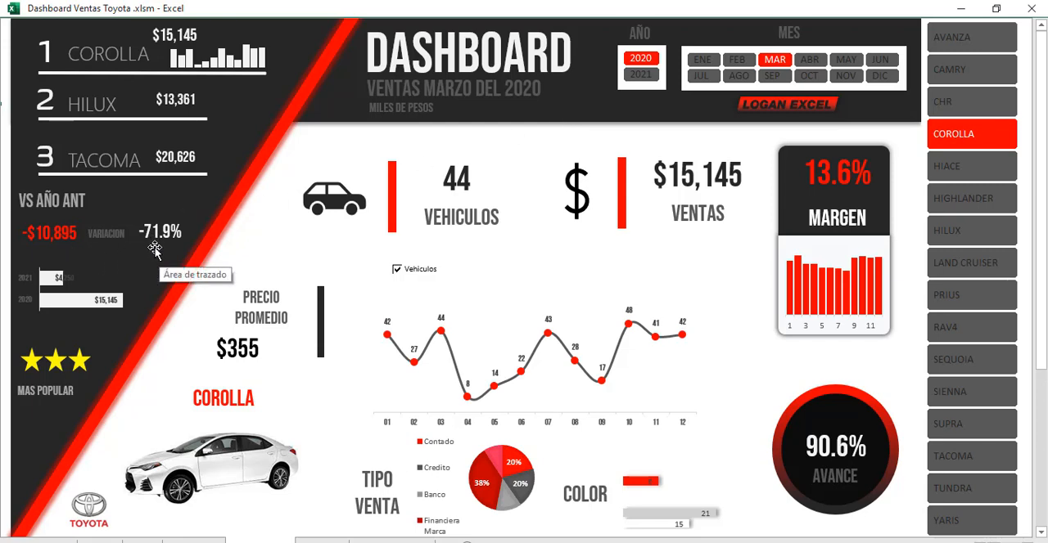
left_click(69, 283)
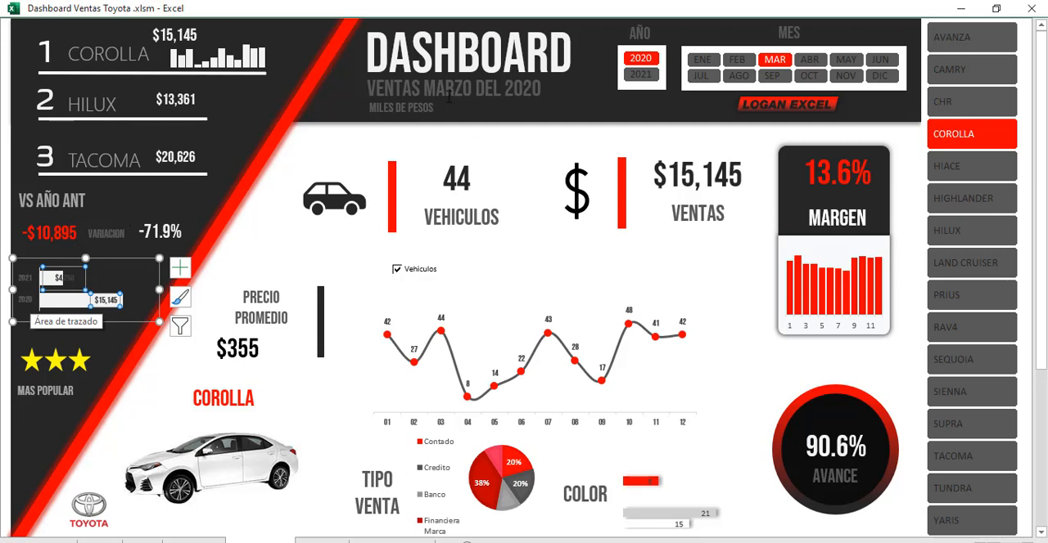
left_click(361, 92)
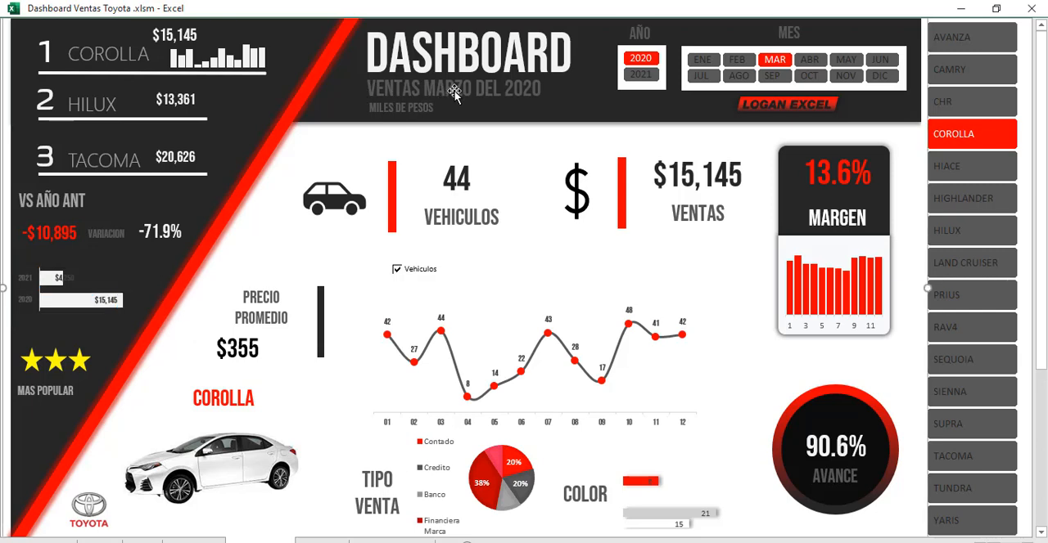
left_click(808, 59)
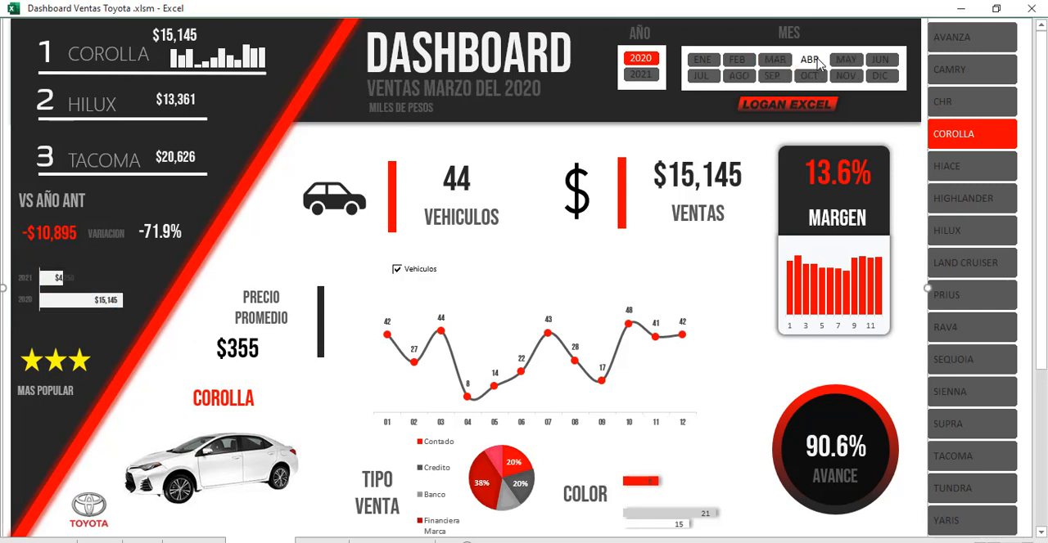
left_click(844, 62)
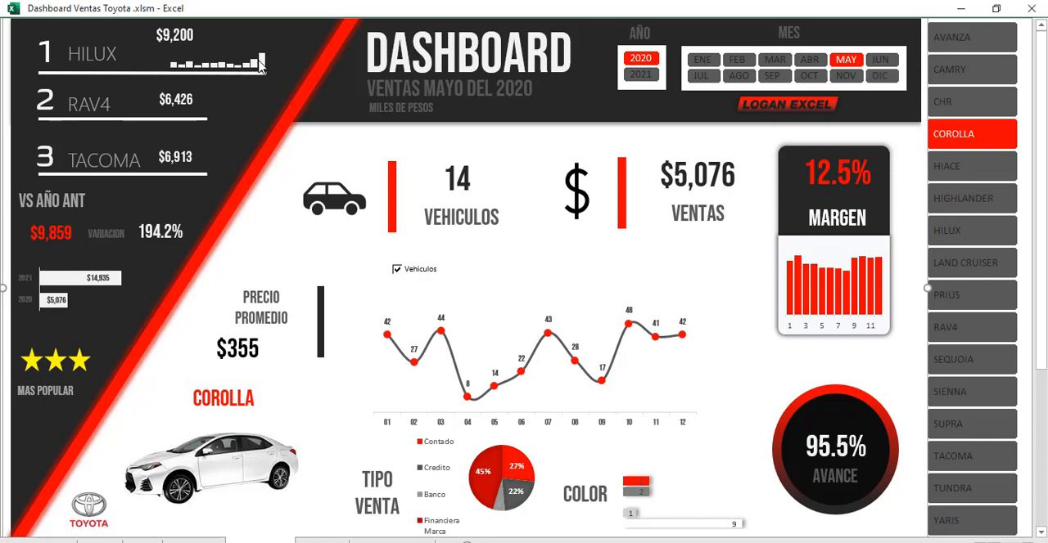
Step: Filter the dashboard to HILUX in DIC and turn off the Vehiculos option so the line chart plots sales amounts
mouse_move(261, 67)
left_click(960, 241)
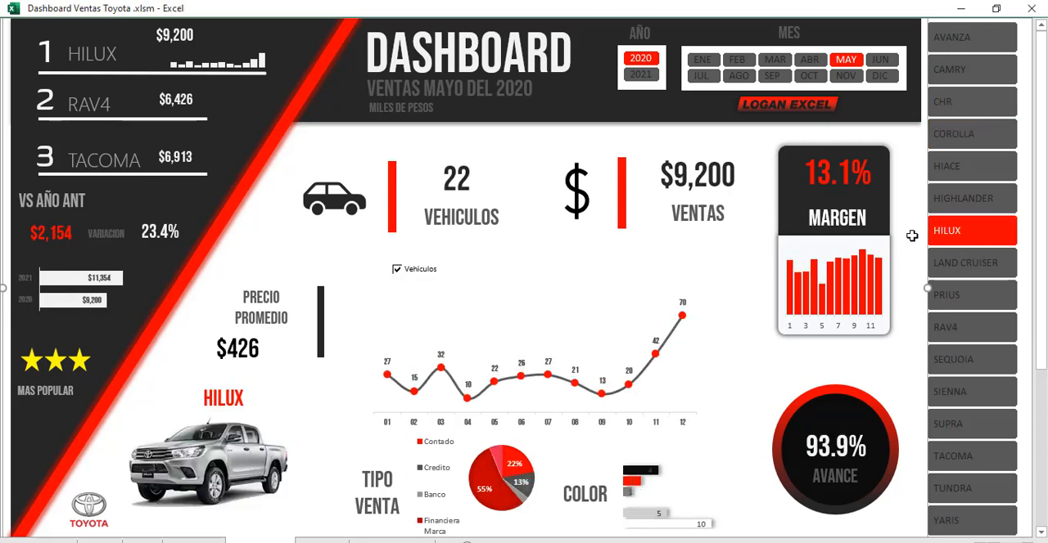
left_click(882, 77)
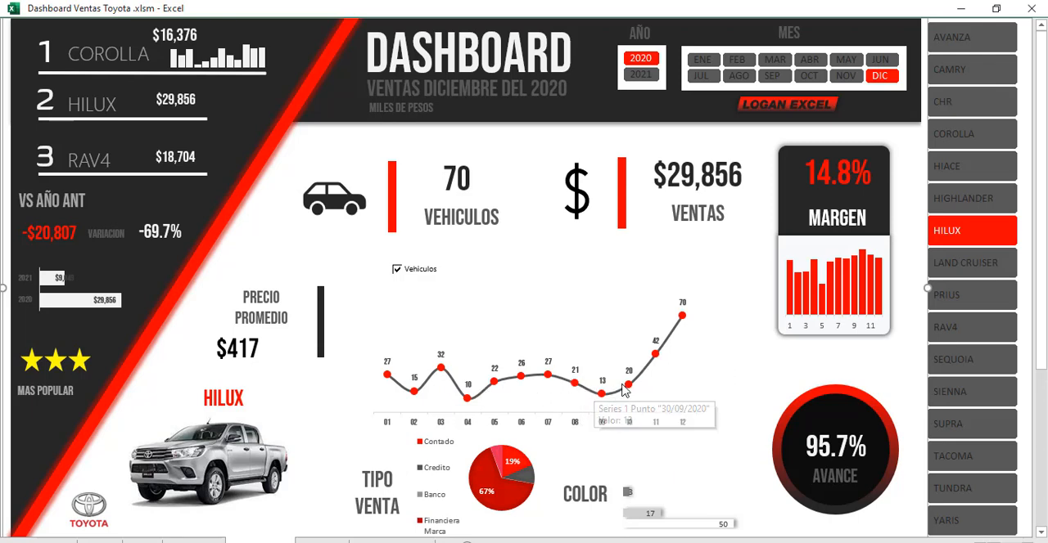
mouse_move(654, 357)
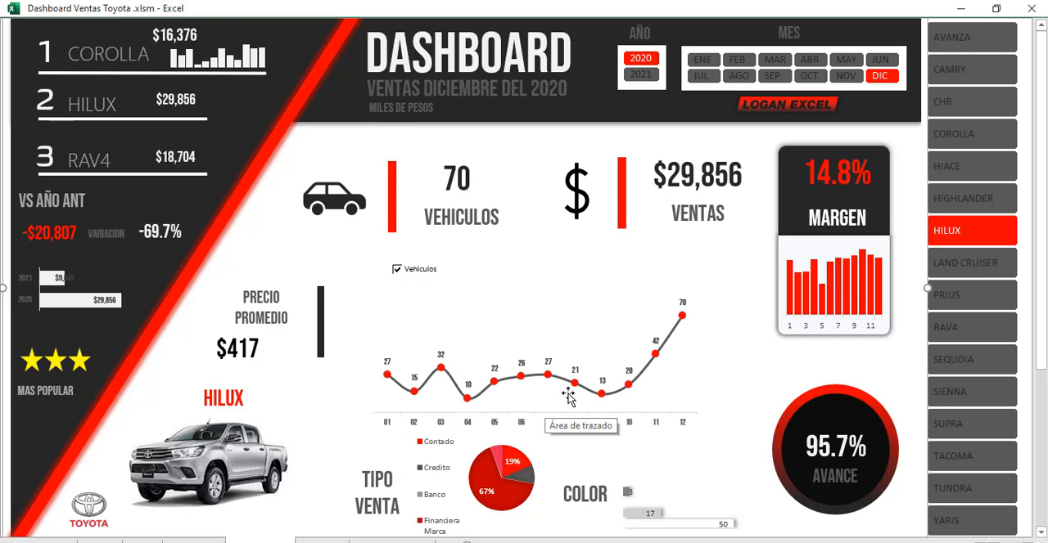
left_click(397, 270)
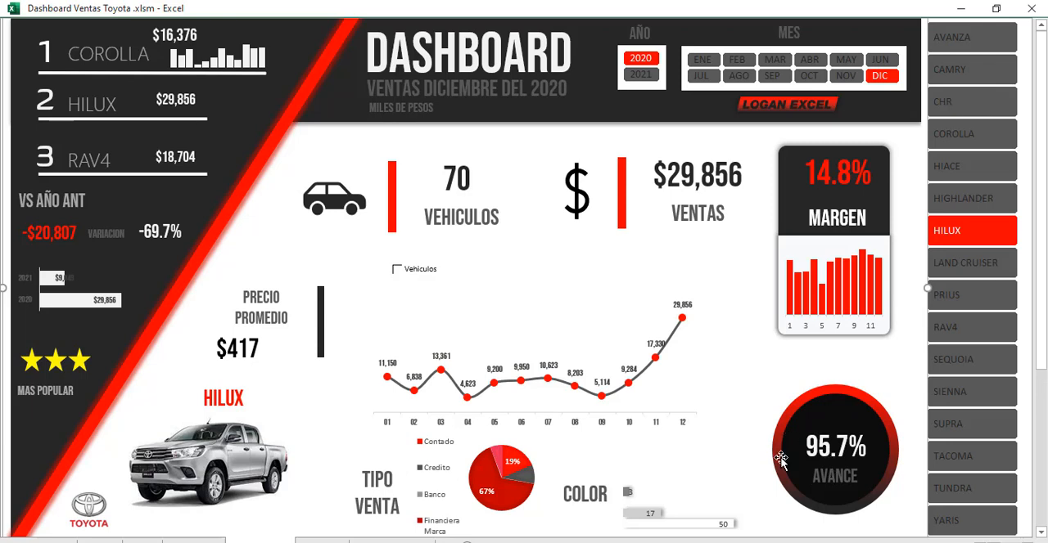
Step: Check the monthly sales line chart and vehicle picture for each model in turn, from AVANZA through YARIS and back to HIGHLANDER
left_click(953, 80)
left_click(952, 37)
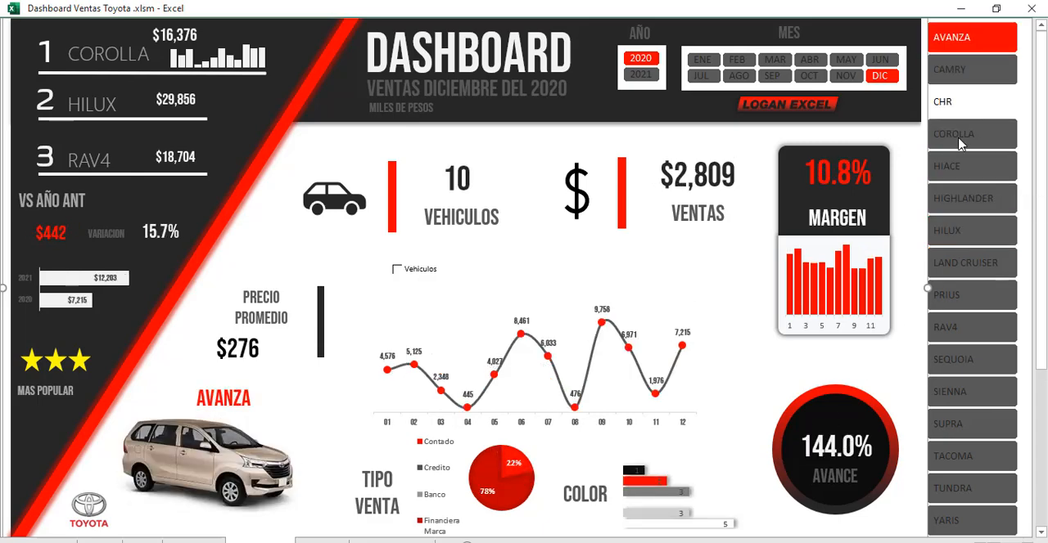
left_click(964, 203)
left_click(950, 231)
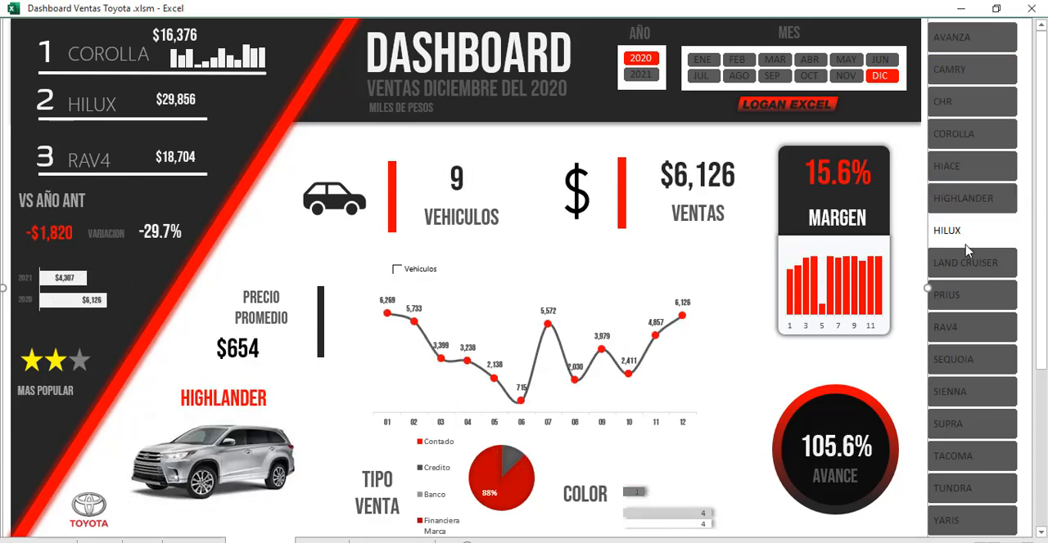
left_click(968, 308)
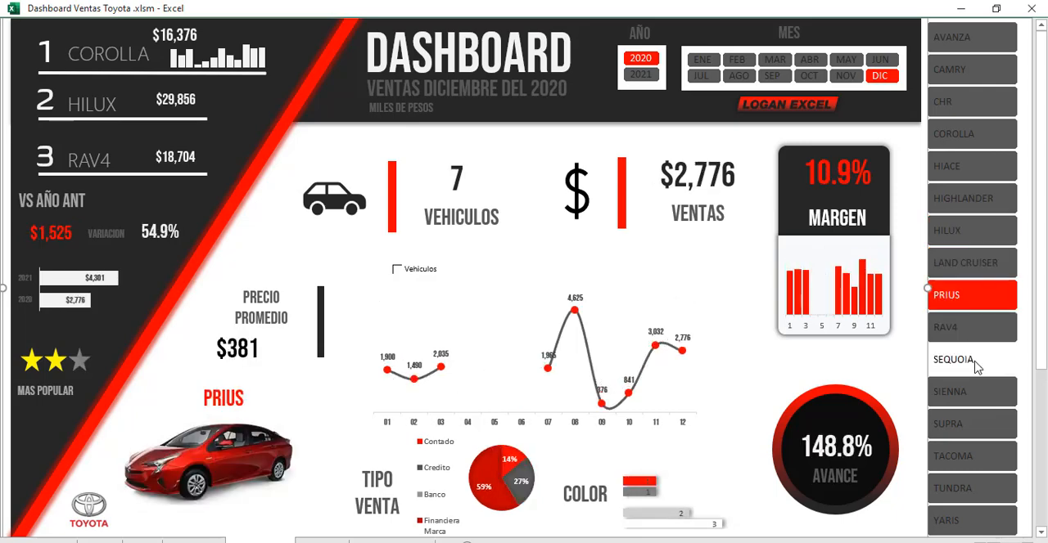
left_click(965, 365)
left_click(976, 394)
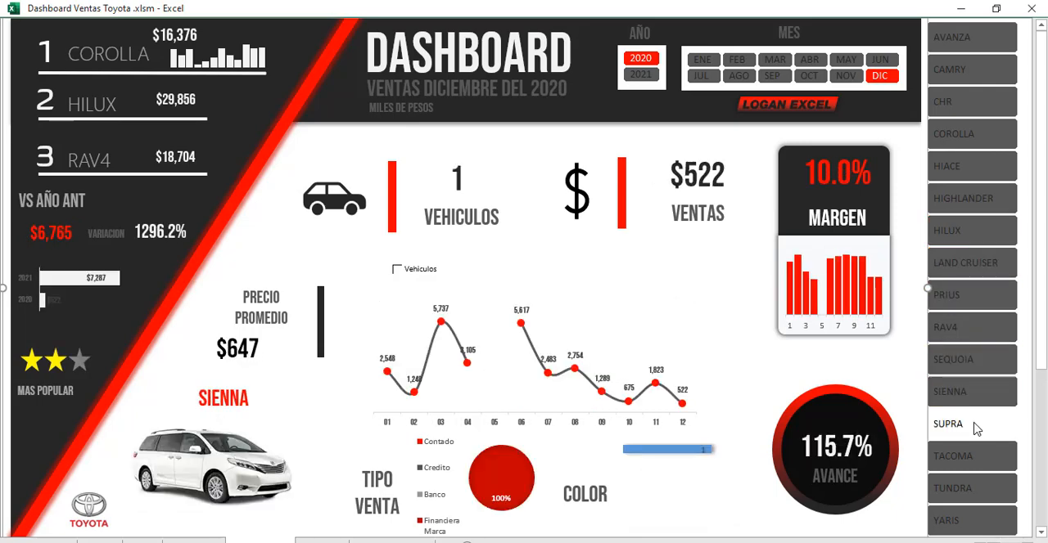
left_click(975, 426)
left_click(967, 453)
left_click(972, 490)
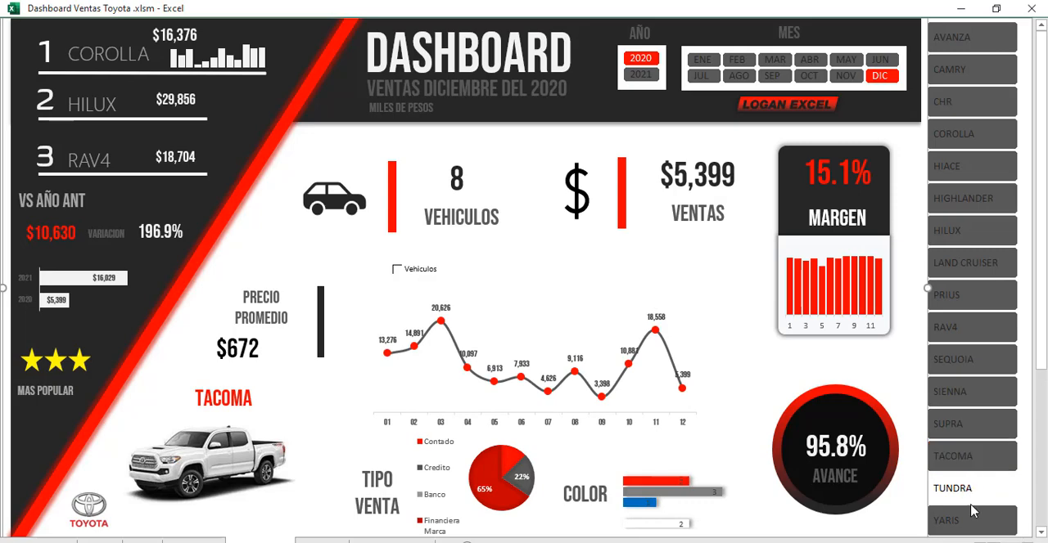
left_click(972, 521)
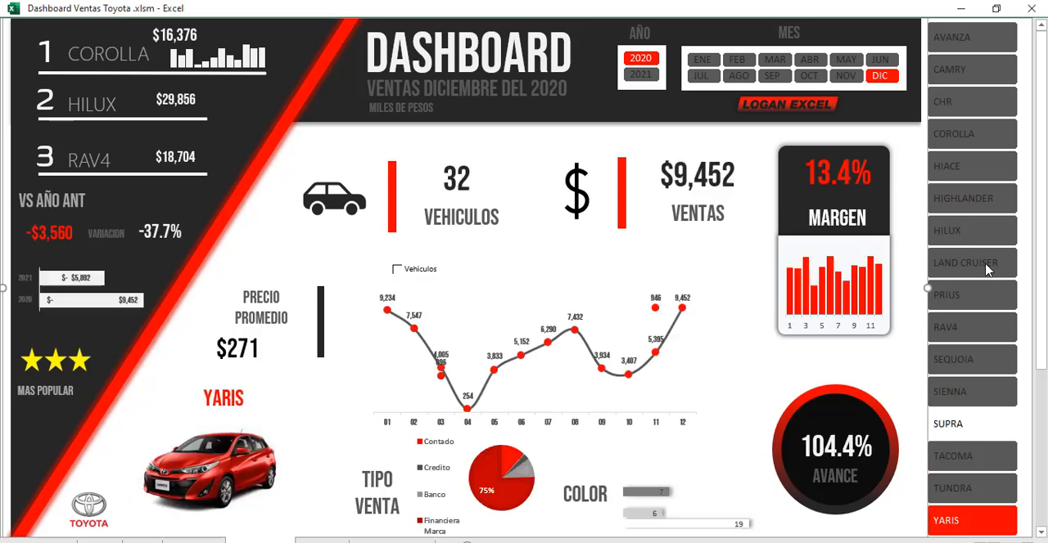
left_click(962, 71)
left_click(957, 117)
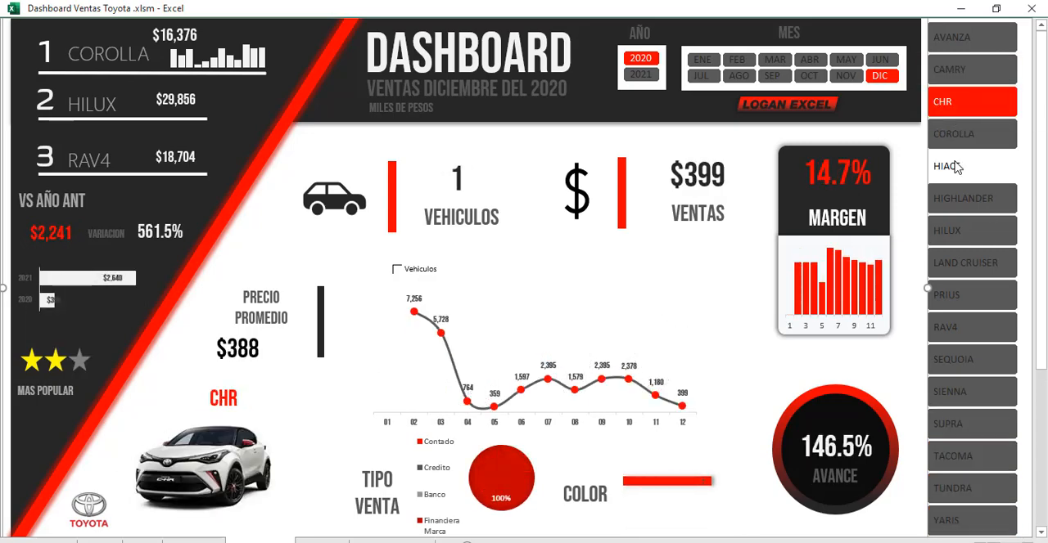
left_click(954, 167)
left_click(963, 205)
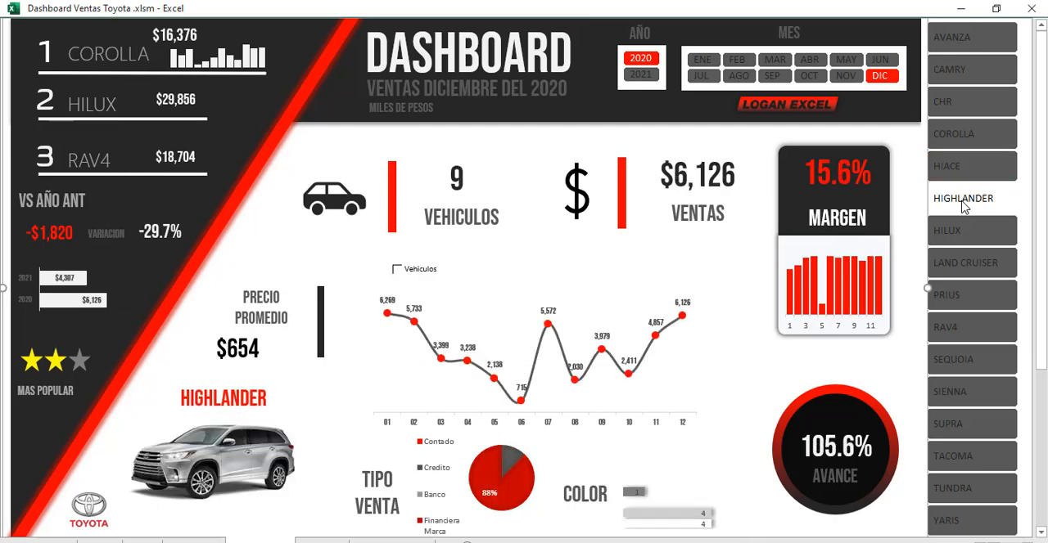
Step: Turn on the Vehiculos option so the line chart plots units, and check it for CAMRY, COROLLA, CHR and AVANZA
left_click(397, 270)
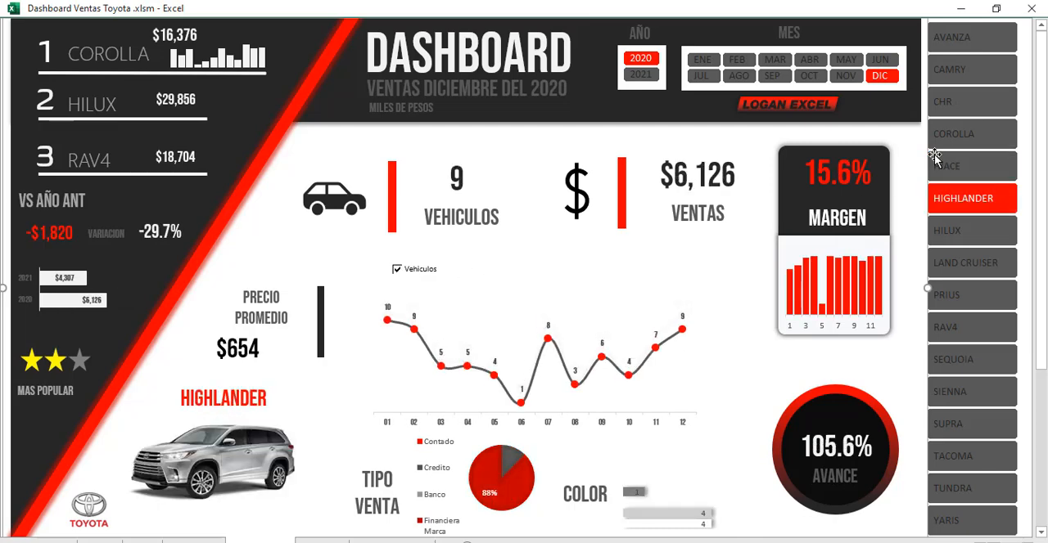
left_click(986, 83)
left_click(966, 133)
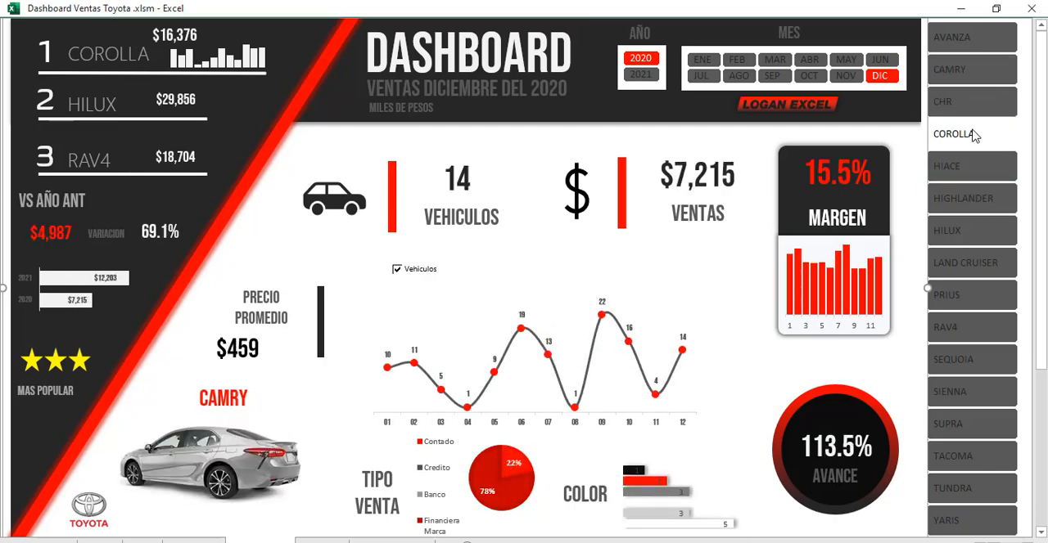
left_click(970, 105)
left_click(953, 37)
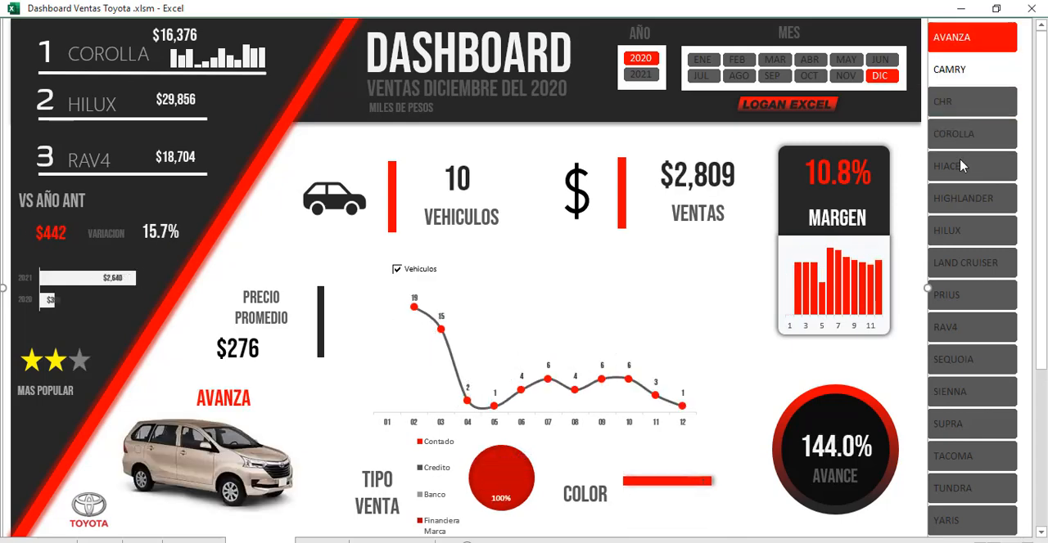
Step: Filter the dashboard by successive models from HIGHLANDER and LAND CRUISER down to TACOMA and back to PRIUS, examining the monthly units chart
left_click(963, 201)
left_click(965, 262)
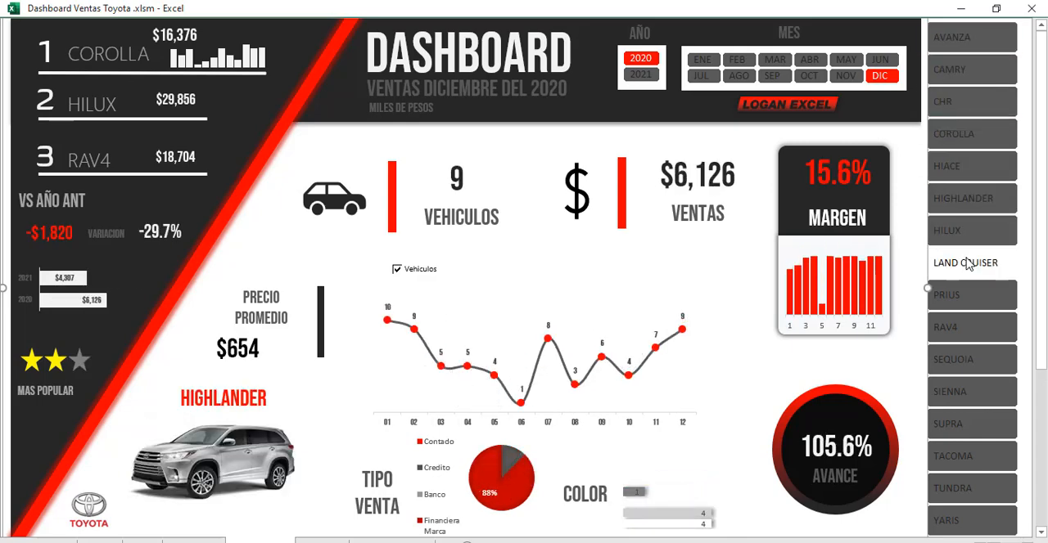
left_click(962, 296)
left_click(960, 328)
left_click(966, 358)
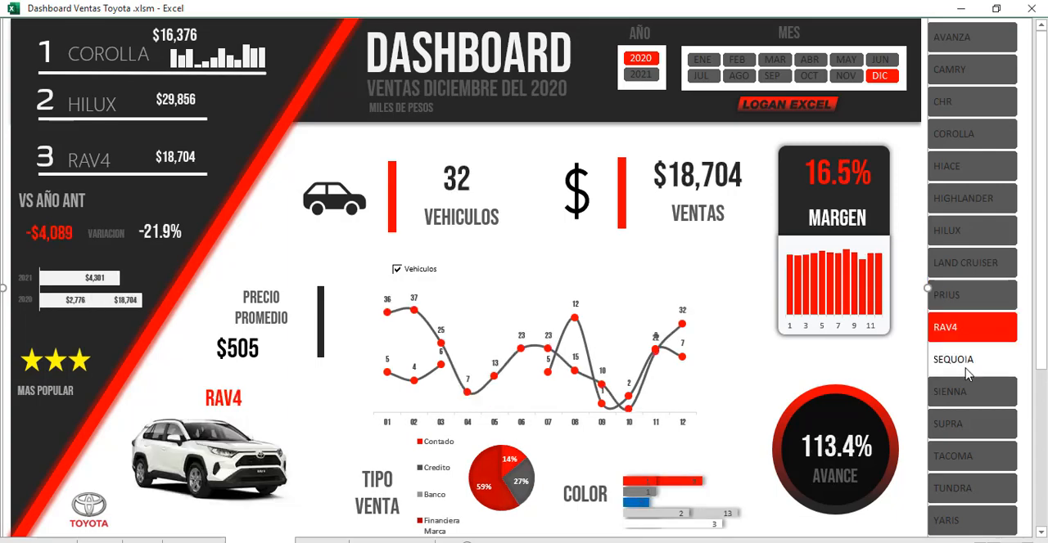
left_click(967, 393)
left_click(962, 424)
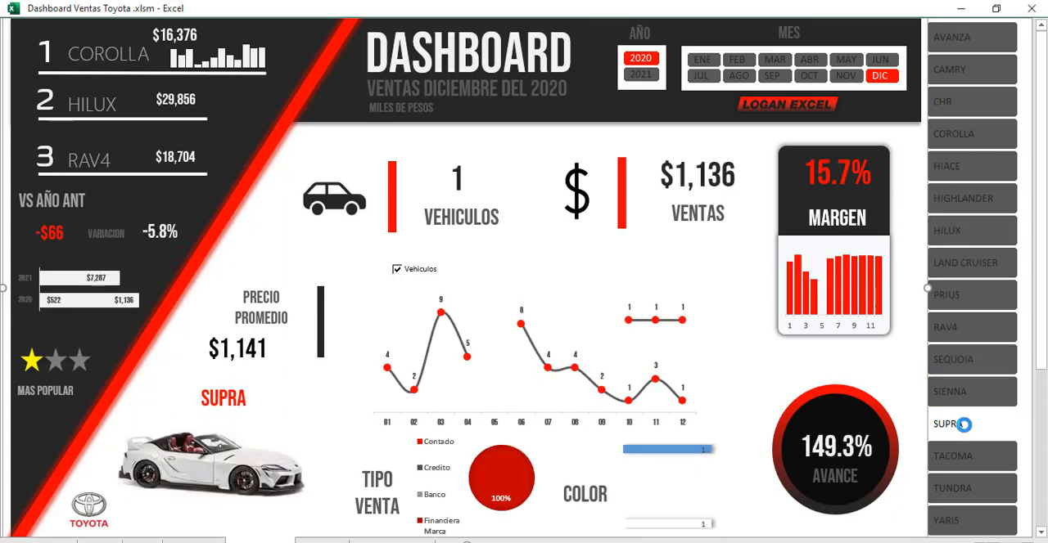
left_click(964, 455)
left_click(962, 296)
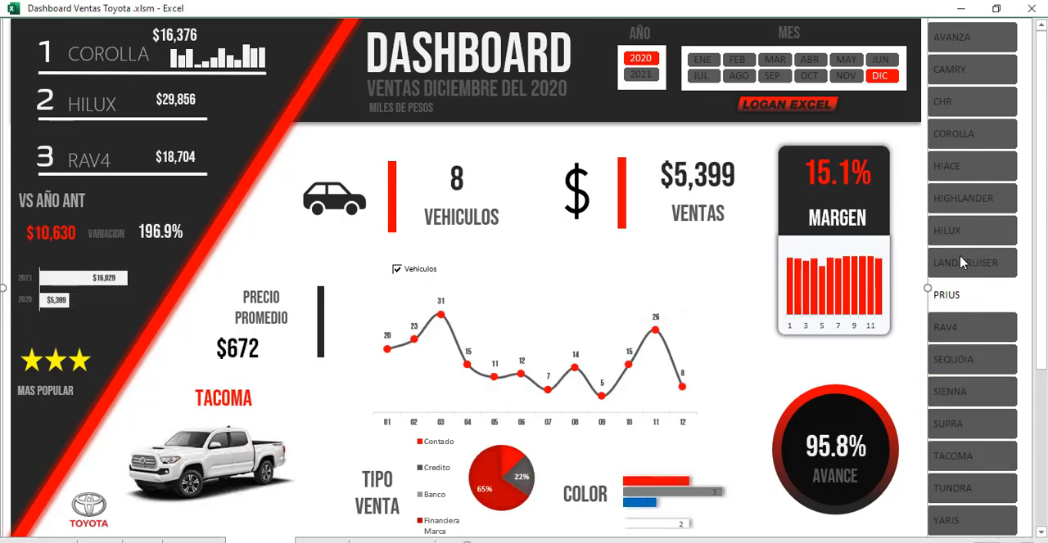
Step: Examine the indicators and vehicle picture for HIACE, CAMRY, COROLLA, CHR, HILUX, LAND CRUISER and PRIUS in December 2020
left_click(960, 176)
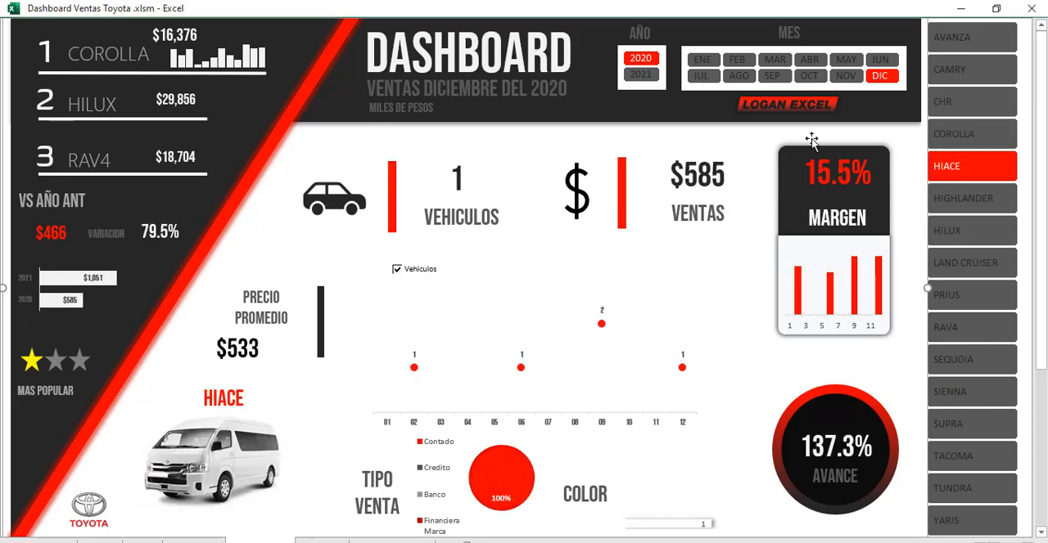
left_click(962, 69)
left_click(963, 127)
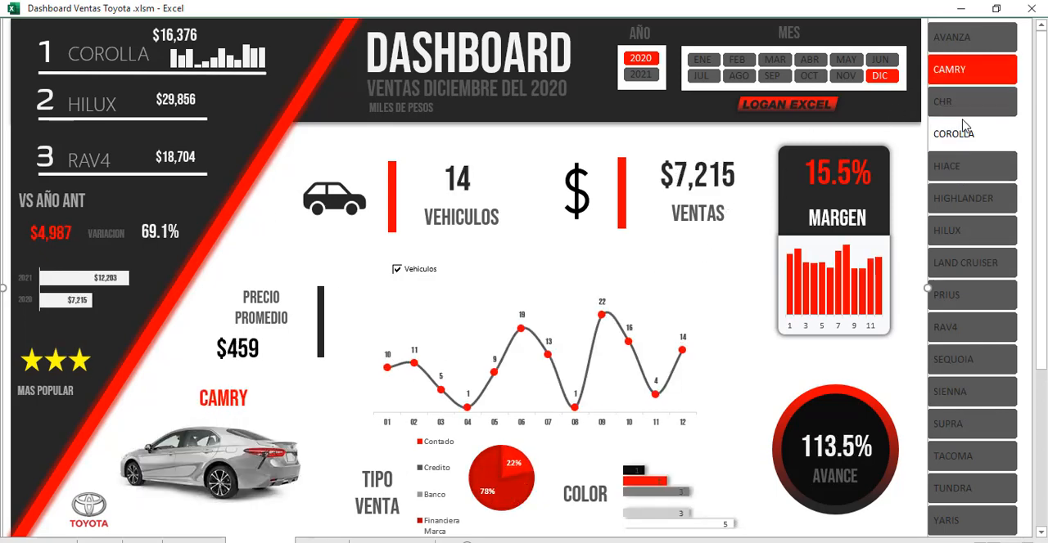
left_click(966, 105)
left_click(948, 172)
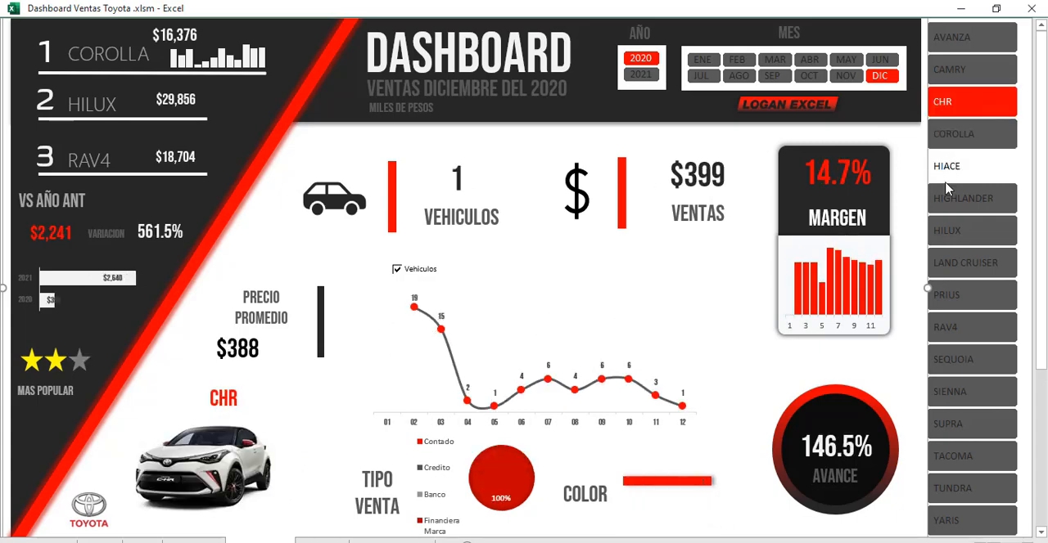
left_click(960, 236)
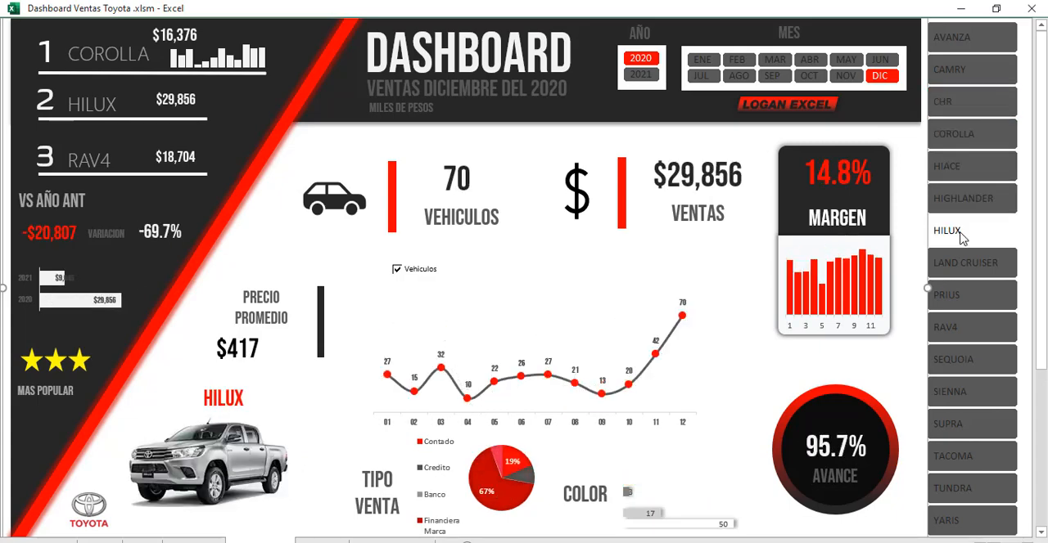
left_click(974, 268)
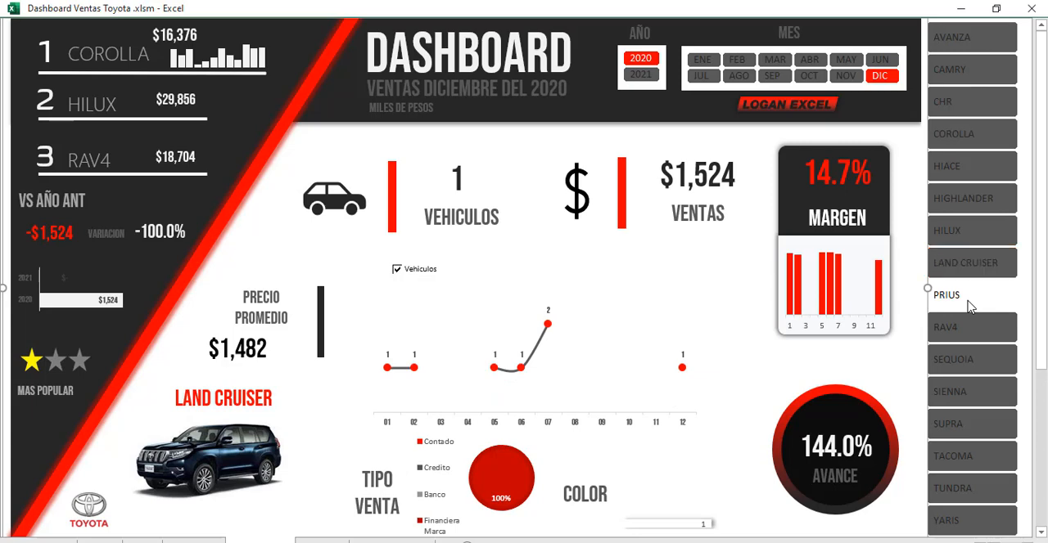
left_click(970, 302)
Step: Go through months SEP, AGO, ABR and MAY for PRIUS in 2020, ending with the dashboard filtered to JUN
left_click(774, 78)
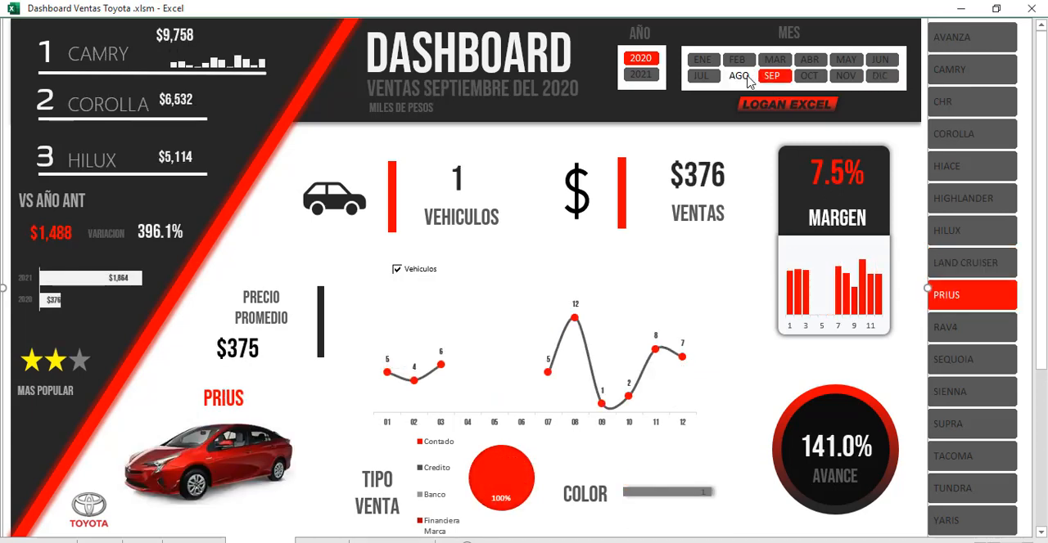
left_click(738, 76)
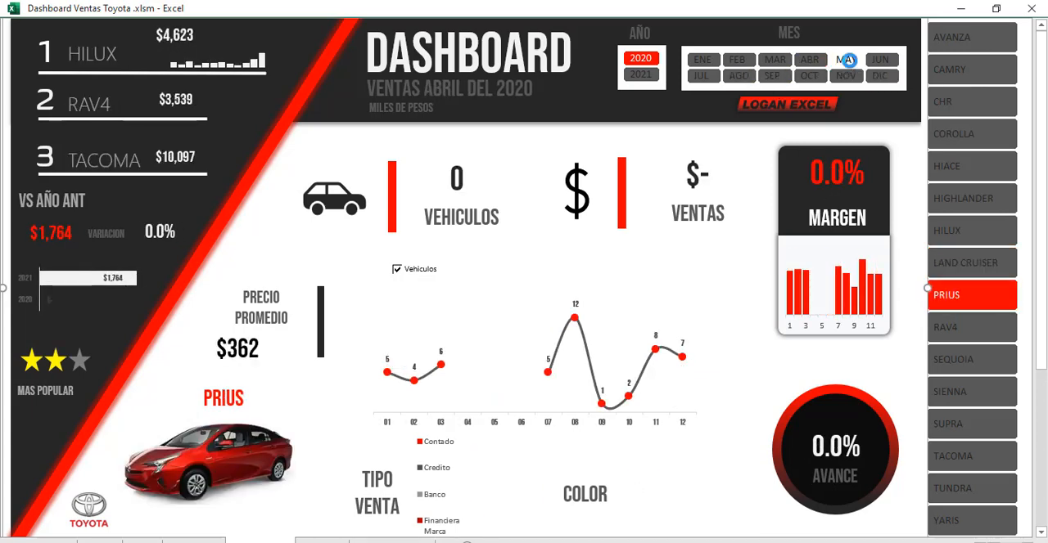
left_click(847, 61)
left_click(880, 59)
Step: Check the June 2020 figures by filtering to COROLLA, HIGHLANDER, LAND CRUISER, RAV4, SUPRA and TACOMA in turn
left_click(968, 133)
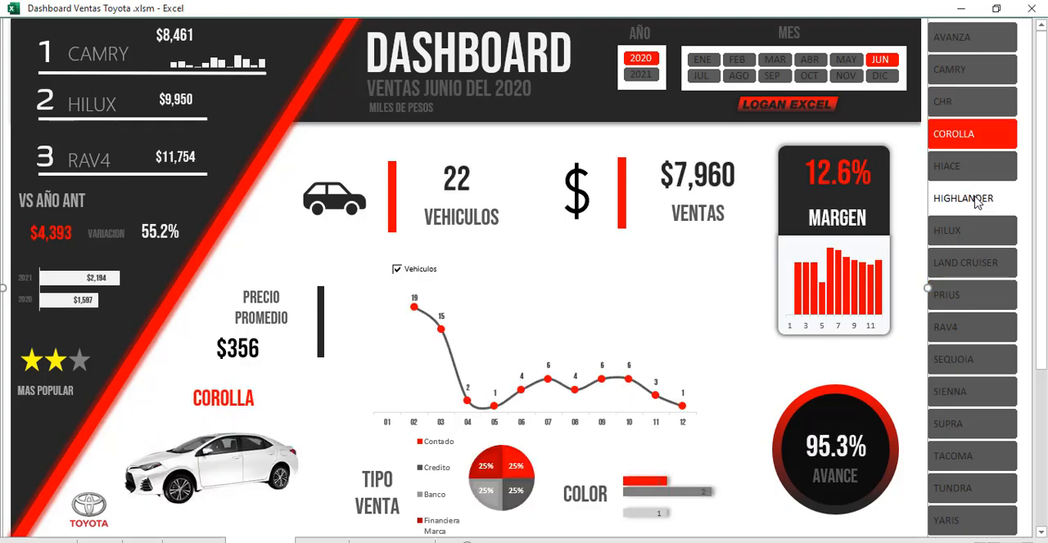
left_click(968, 200)
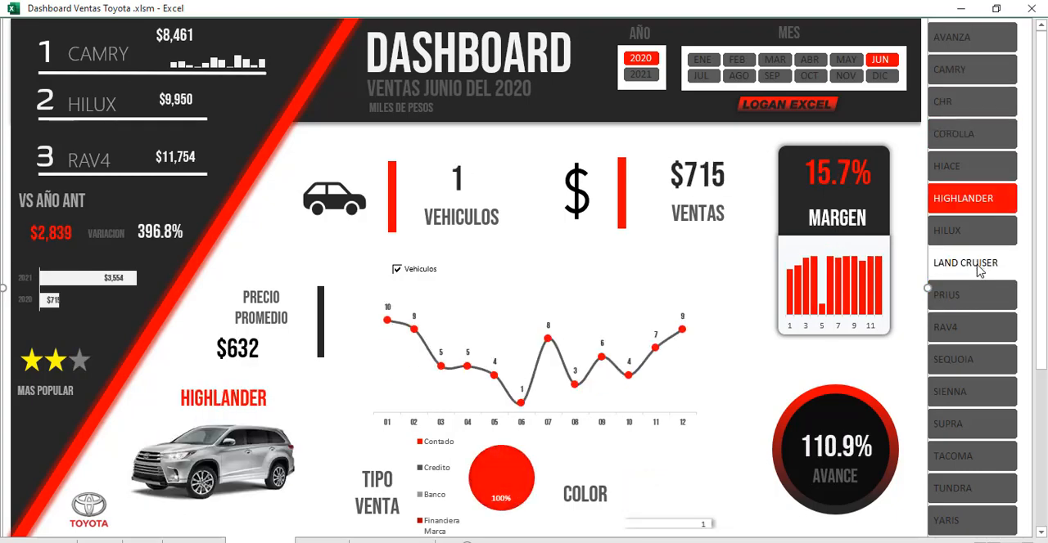
left_click(975, 332)
left_click(977, 427)
left_click(981, 468)
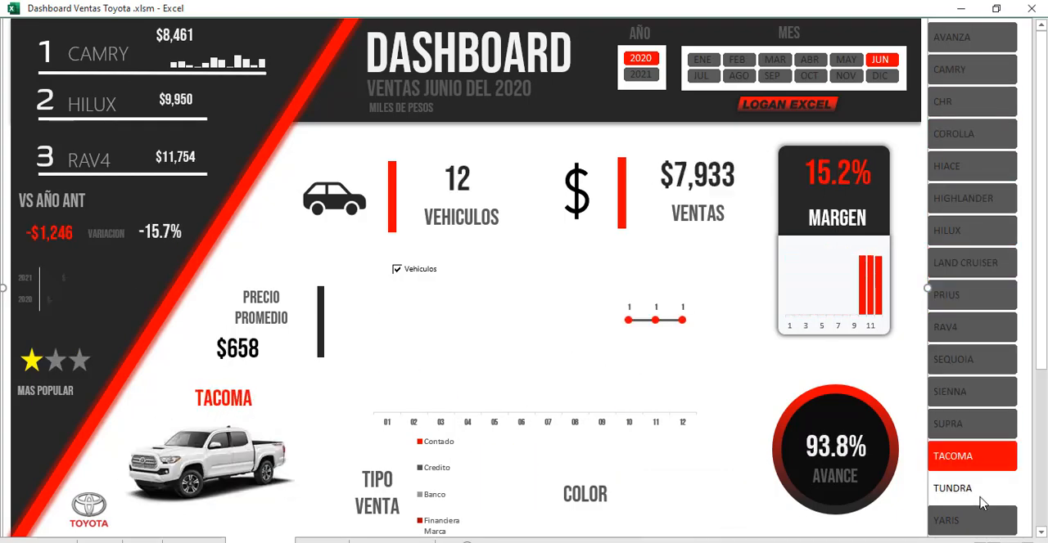